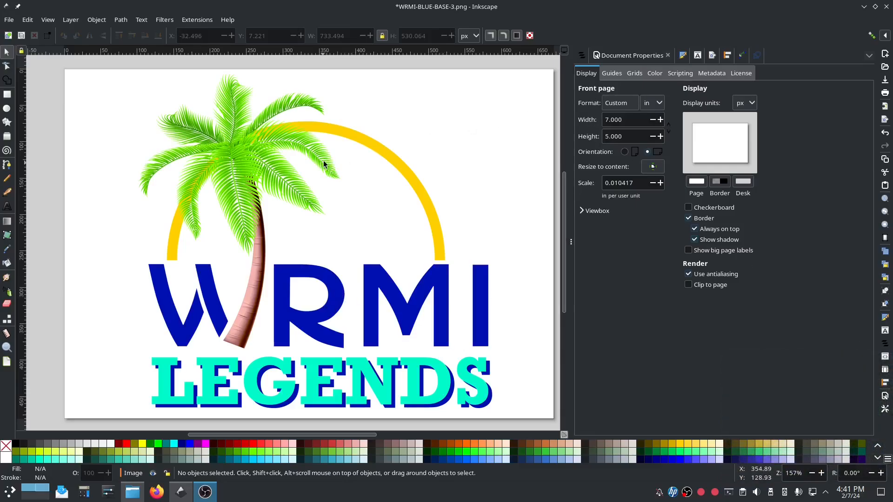
Reduce the embedded logo image's opacity to 43.7% and select the Image layer that contains it
left_click(344, 140)
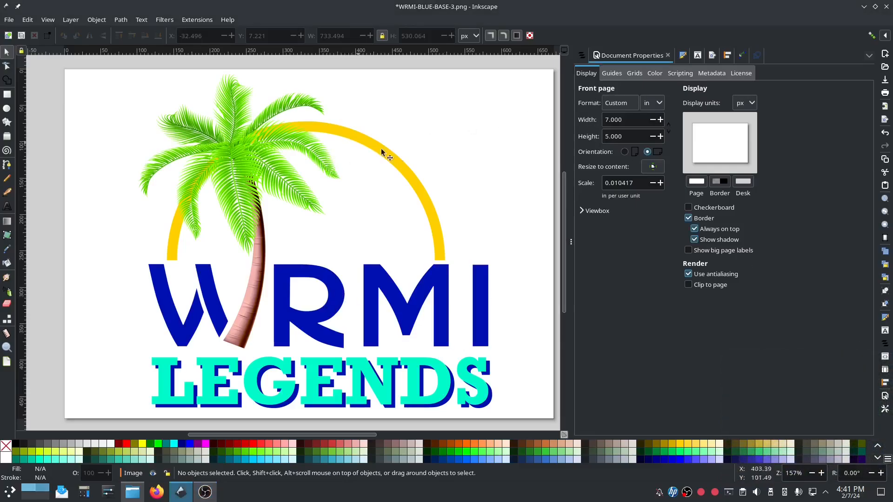
scroll(402, 176, "down", 2)
left_click(403, 176)
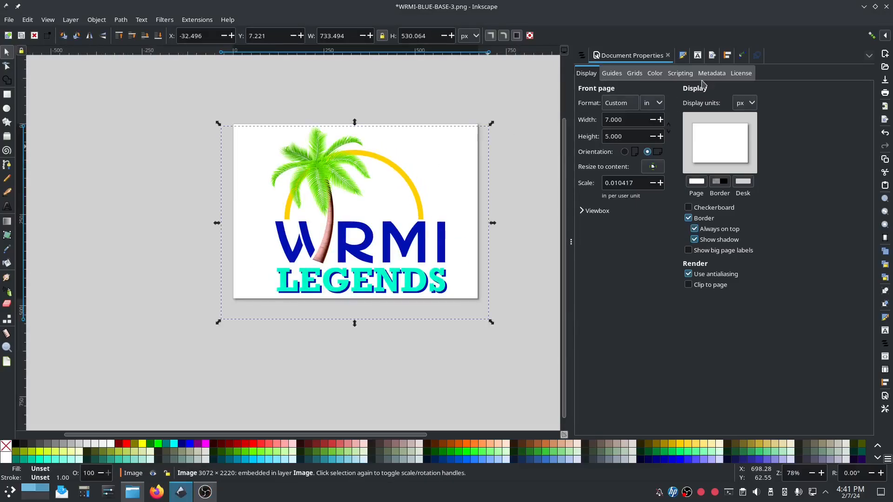
left_click(682, 56)
left_click(703, 432)
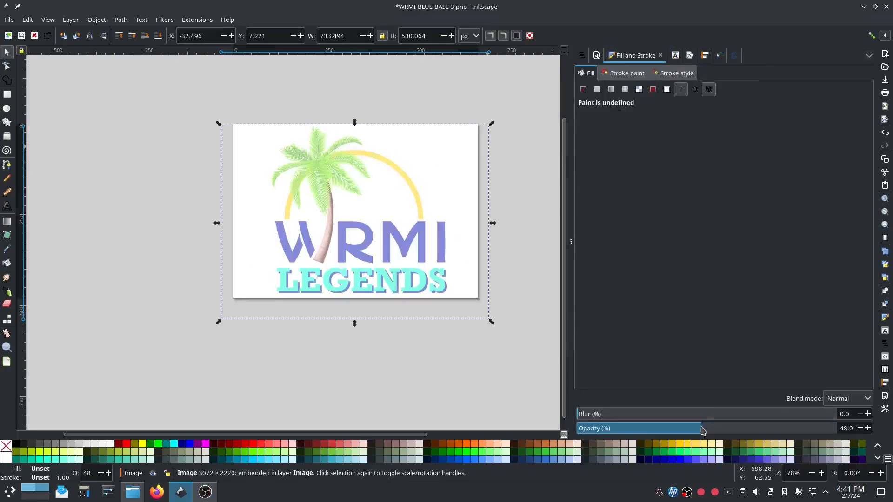
scroll(292, 291, "up", 3)
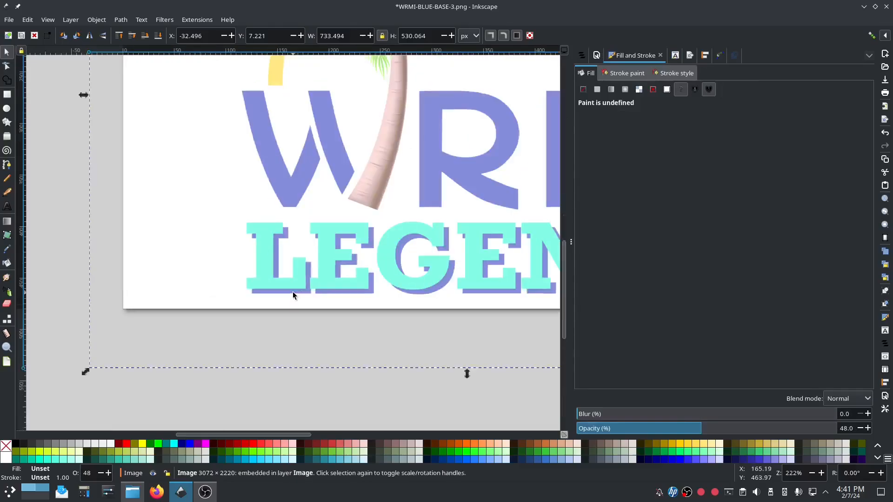
left_click(691, 430)
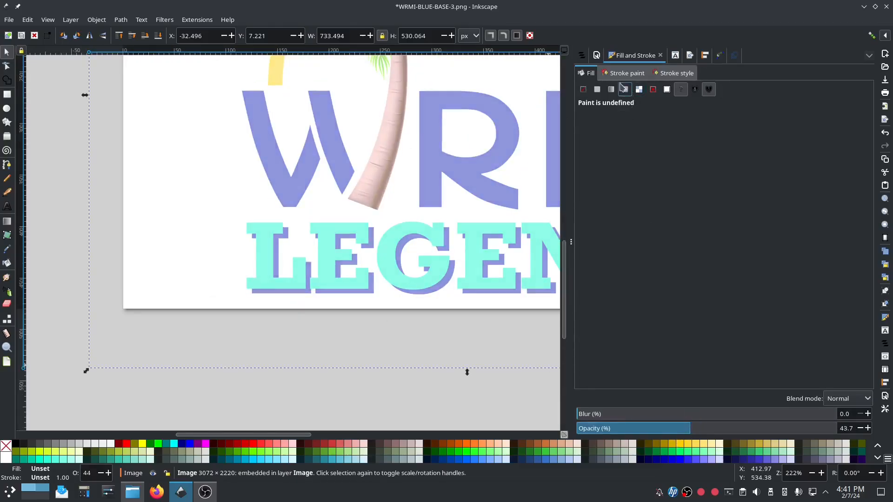
left_click(581, 55)
left_click(611, 91)
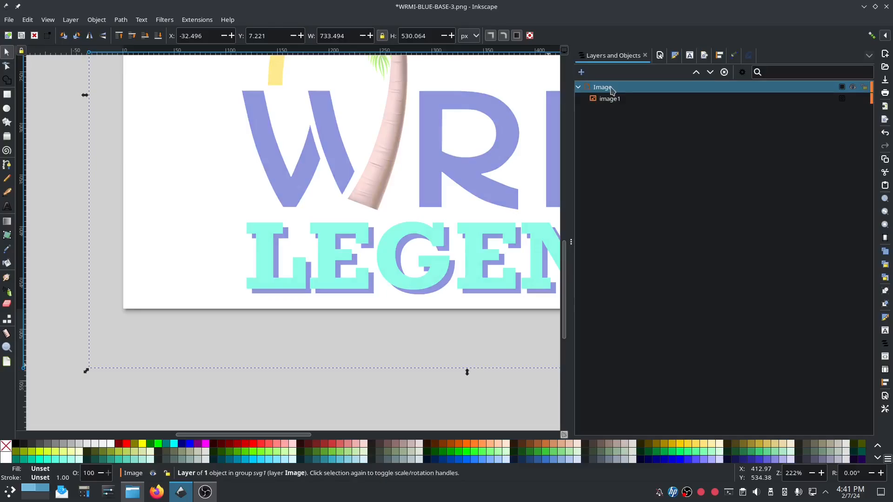
Measure the horizontal width of the drop shadow beside the stem of the L in LEGENDS
left_click_drag(407, 228, 266, 323)
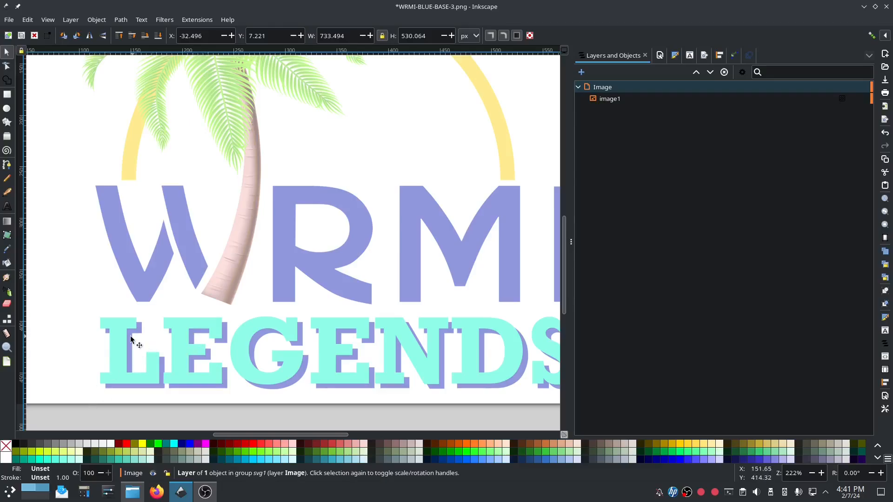
scroll(110, 351, "up", 3)
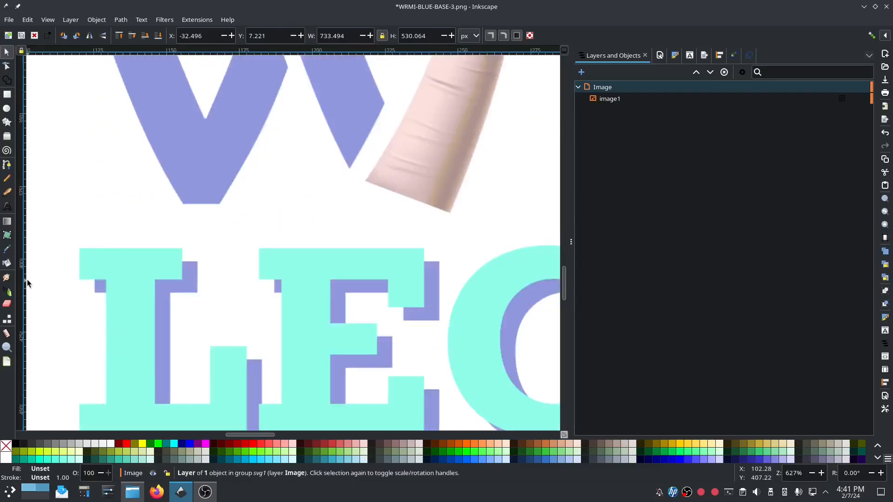
left_click(6, 333)
left_click_drag(154, 332, 170, 331)
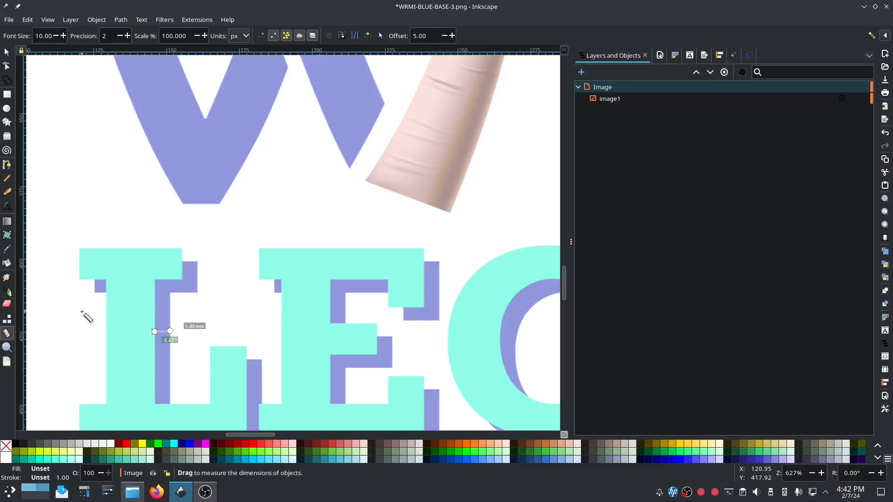
Measure the vertical height of the small drop shadow under the upper serif of the first E in LEGENDS
scroll(87, 297, "up", 3)
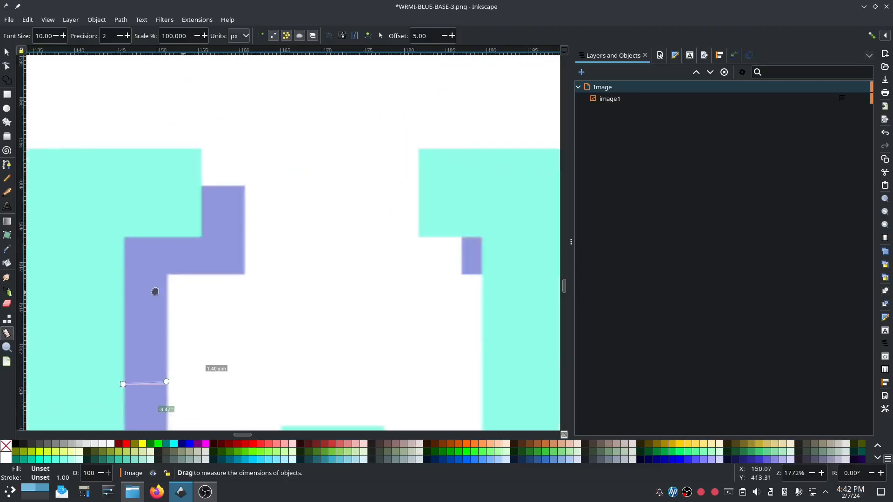
scroll(285, 279, "right", 10)
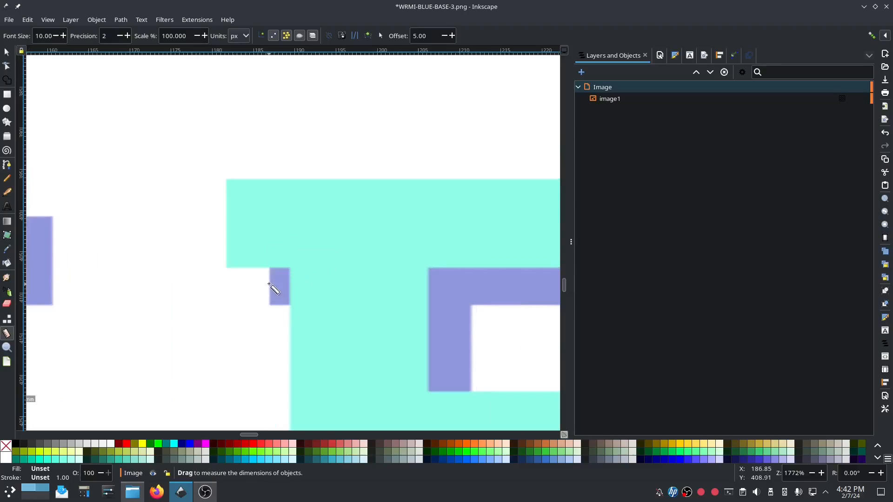
left_click_drag(270, 267, 270, 303)
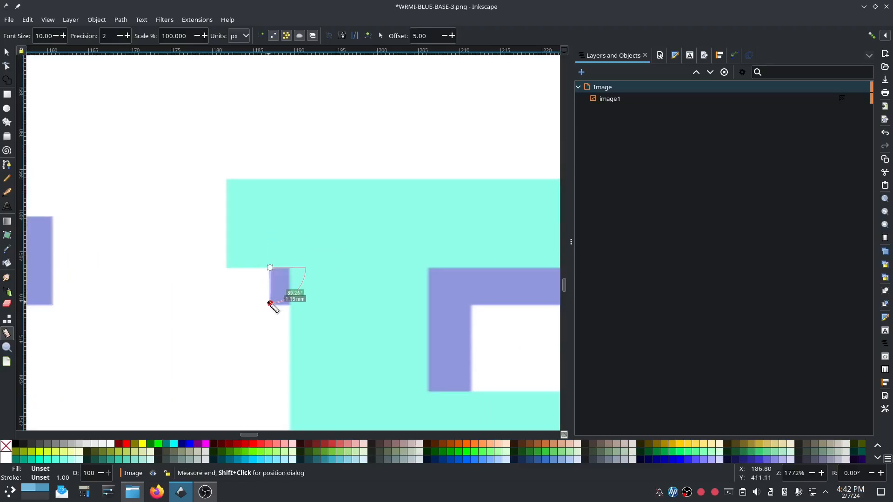
Examine the LEGENDS lettering with its drop shadows, the WRMI letter shapes and the palm trunk between the W and R
scroll(160, 353, "down", 3)
left_click_drag(159, 349, 234, 254)
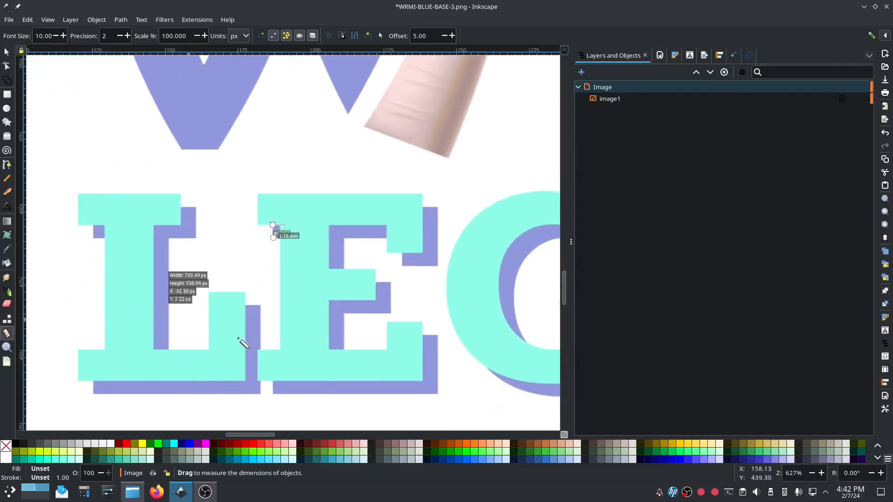
left_click_drag(377, 343, 157, 312)
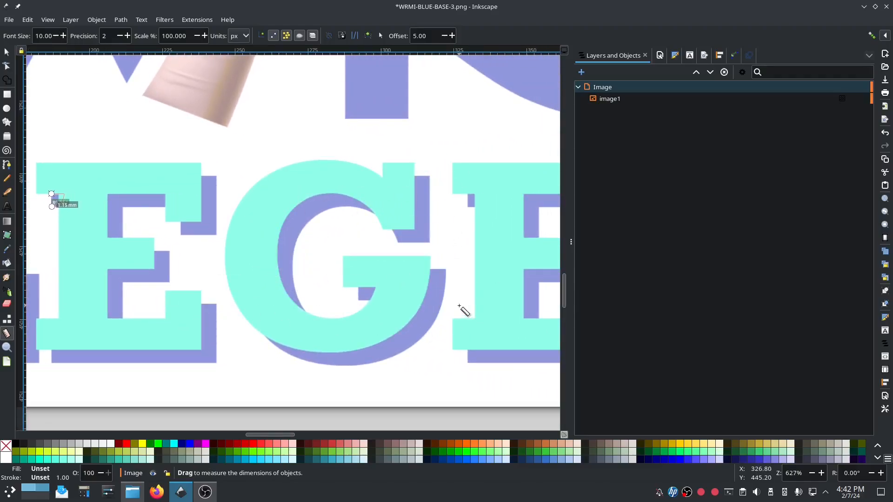
left_click_drag(462, 309, 231, 294)
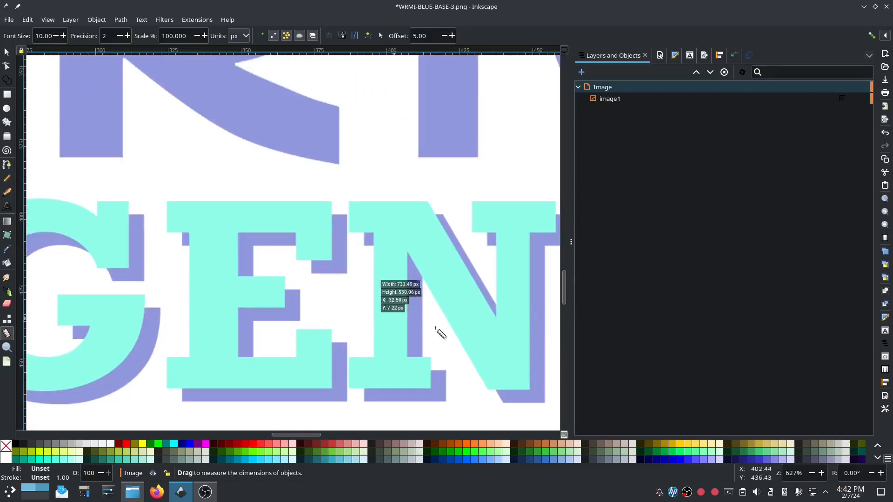
left_click_drag(455, 328, 428, 369)
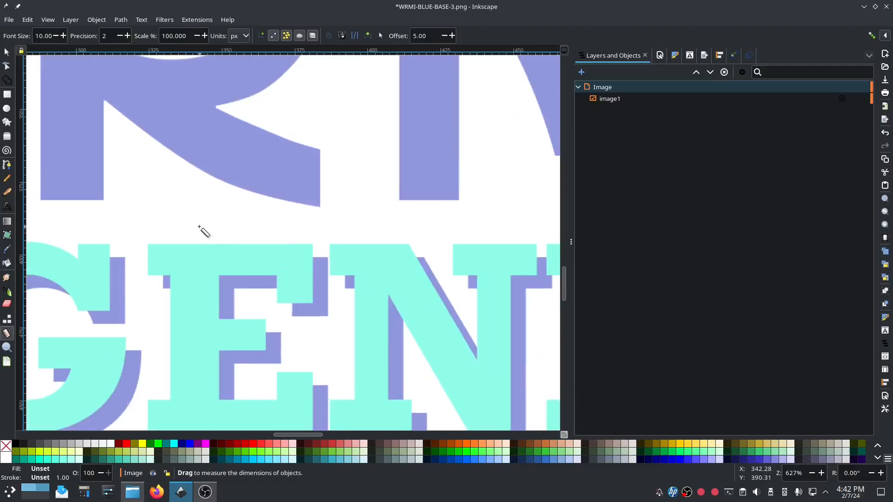
left_click_drag(200, 227, 412, 336)
left_click_drag(206, 318, 314, 378)
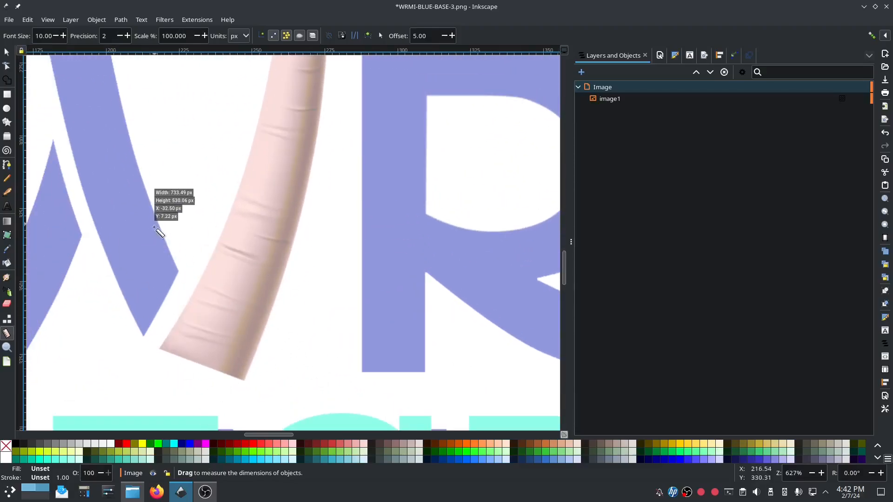
scroll(159, 193, "down", 2)
left_click_drag(278, 292, 411, 274)
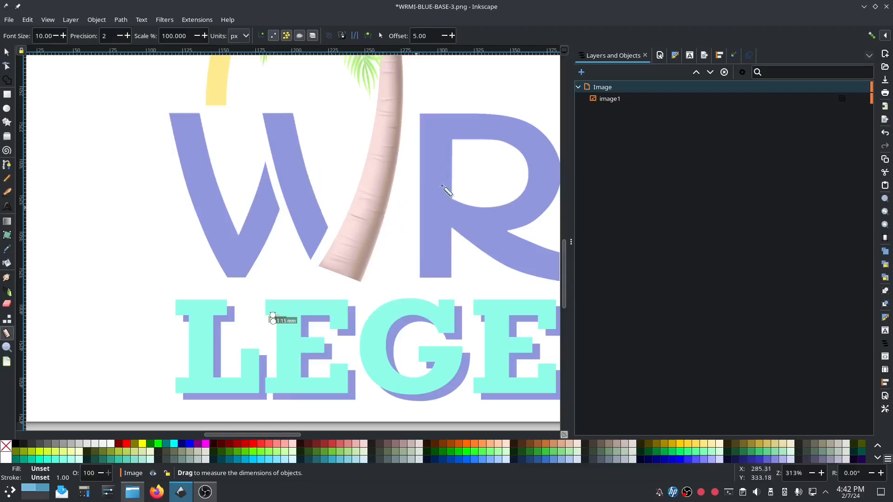
scroll(347, 196, "right", 5)
left_click_drag(466, 176, 398, 193)
left_click_drag(173, 198, 354, 208)
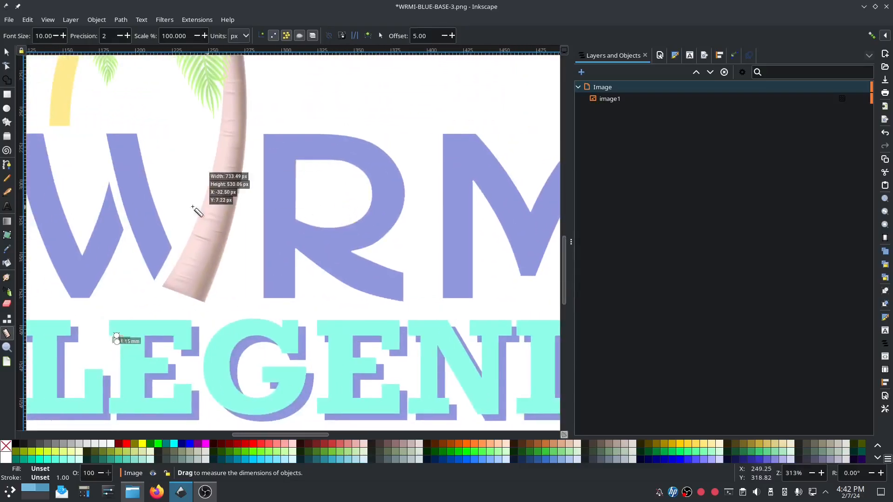
left_click_drag(181, 201, 328, 195)
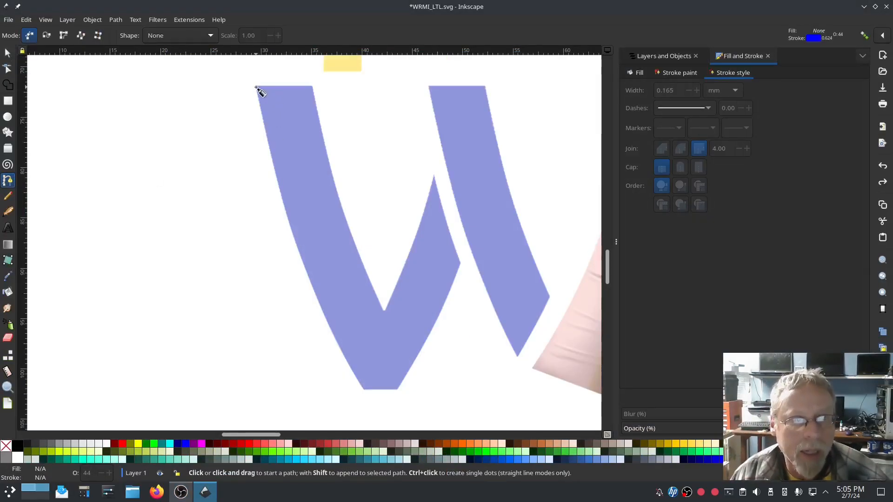
Draw a three-node path down the outer edge of the W's first stroke, from its upper corner to its base
left_click(256, 86)
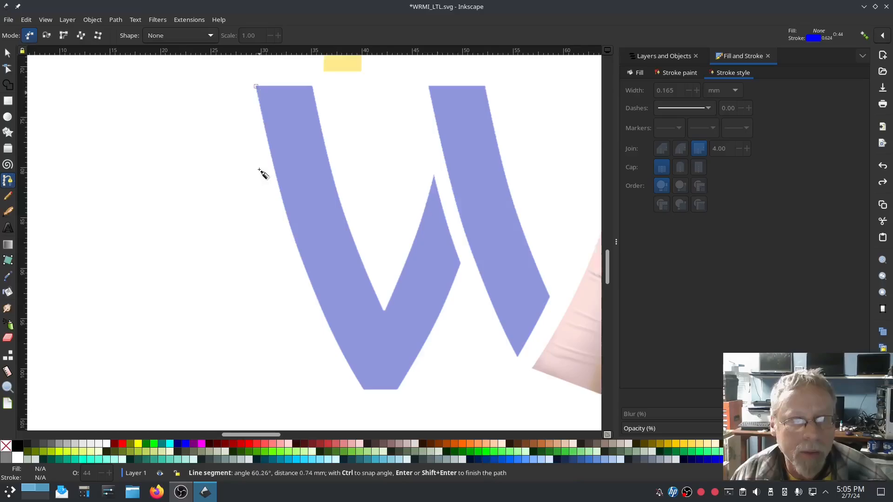
left_click(291, 233)
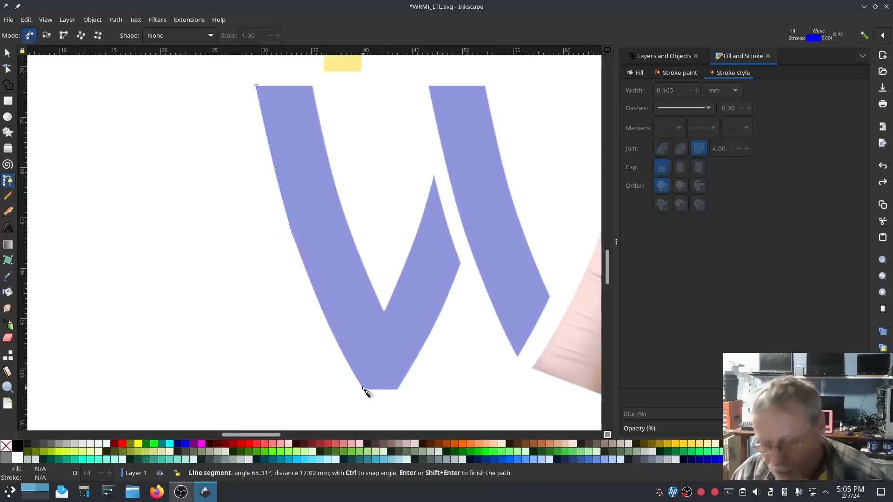
double_click(363, 387)
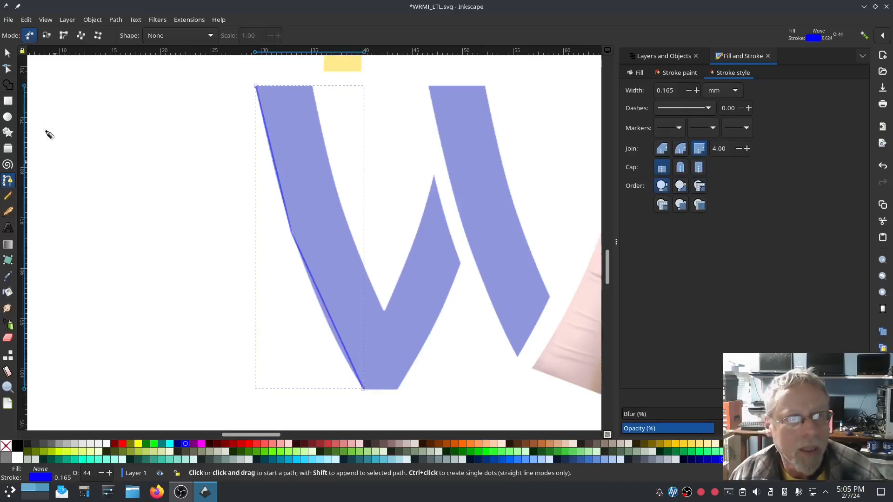
Make the path's middle node symmetric and lengthen its handles so the curve follows the W's outer edge
left_click(8, 70)
left_click(291, 234)
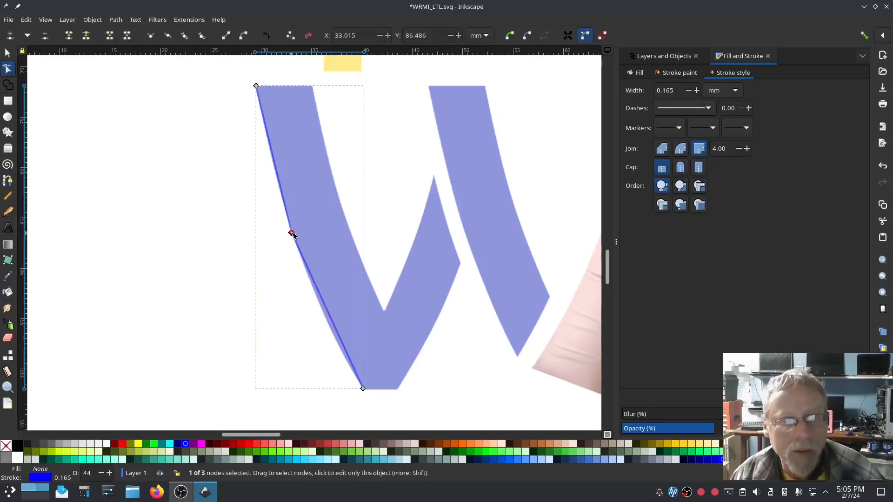
left_click(185, 36)
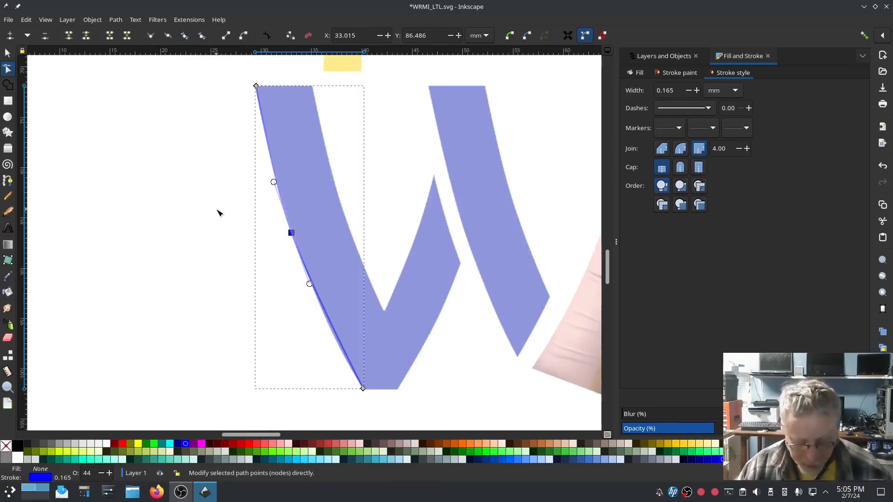
key("shift")
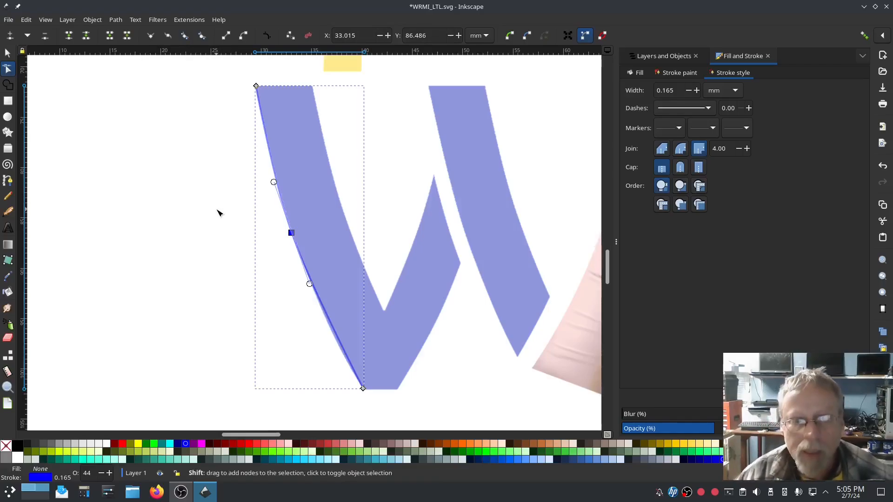
left_click(184, 190)
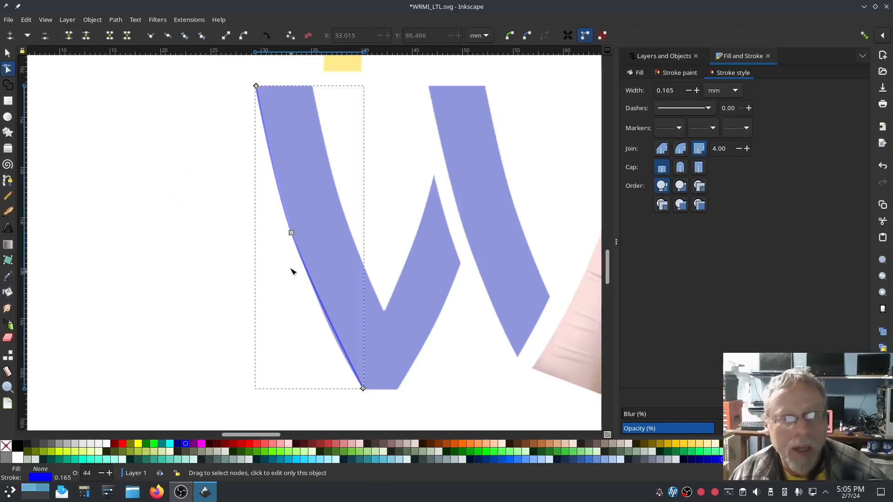
left_click(292, 233)
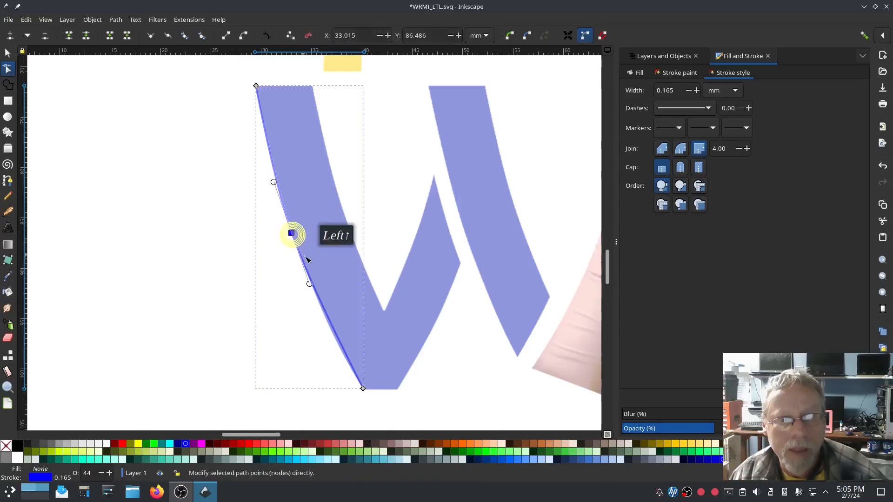
left_click_drag(309, 283, 315, 306)
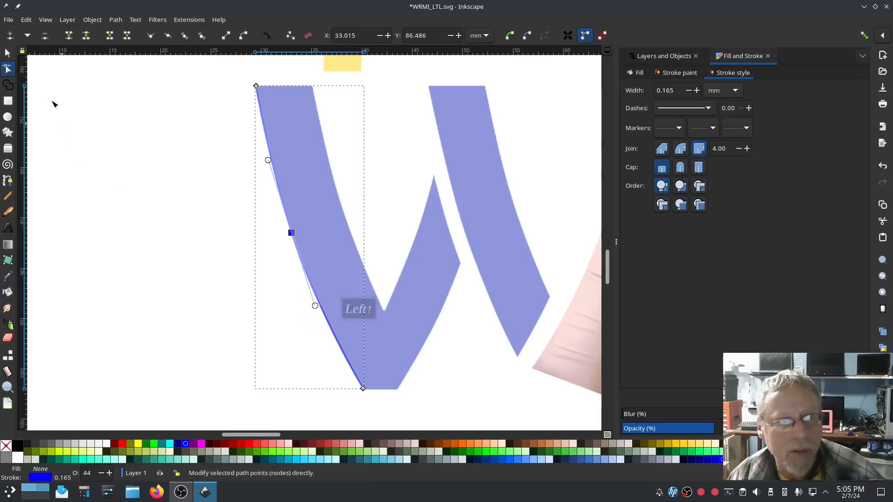
Draw a four-node path down the inner edge of the W's first stroke, through the inner notch to the base
left_click(8, 179)
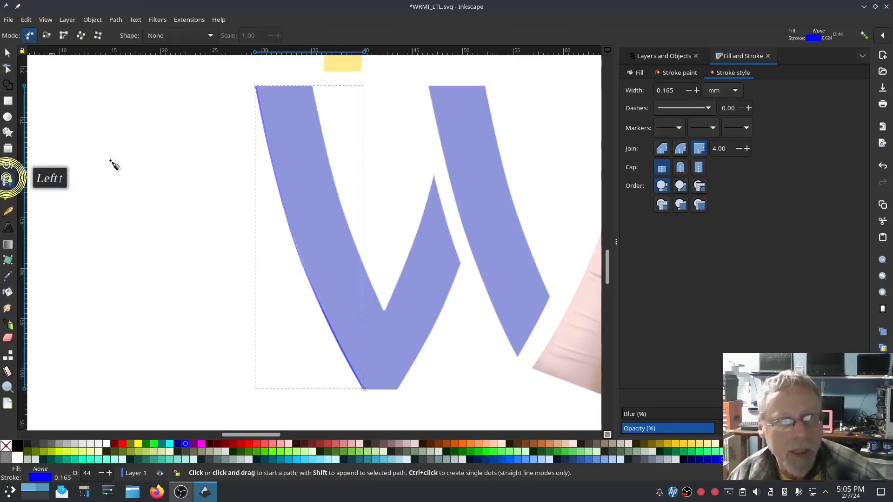
left_click(310, 87)
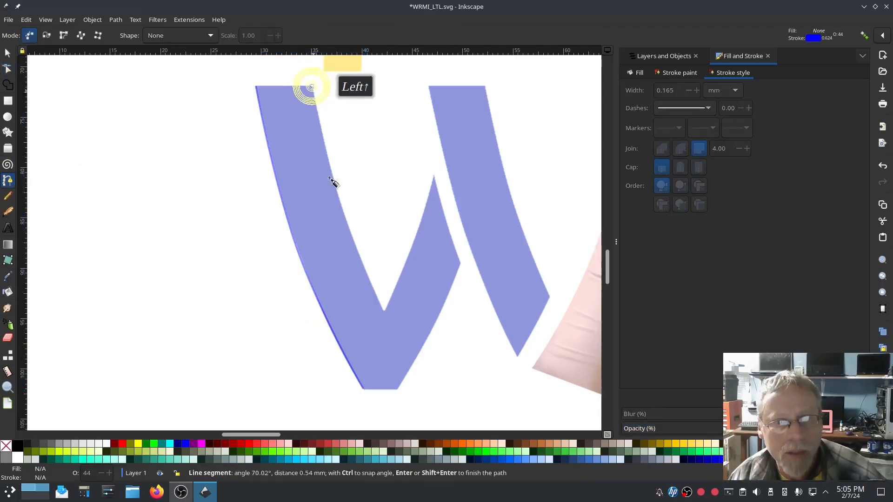
left_click(345, 222)
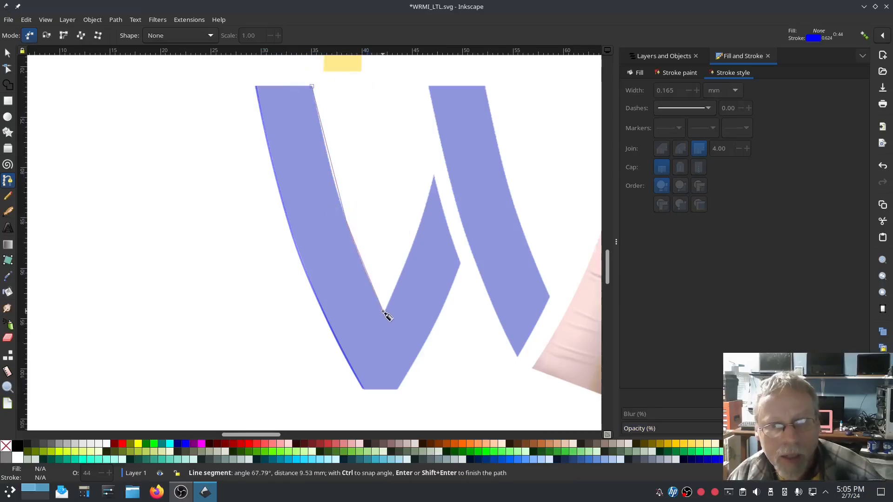
left_click(383, 311)
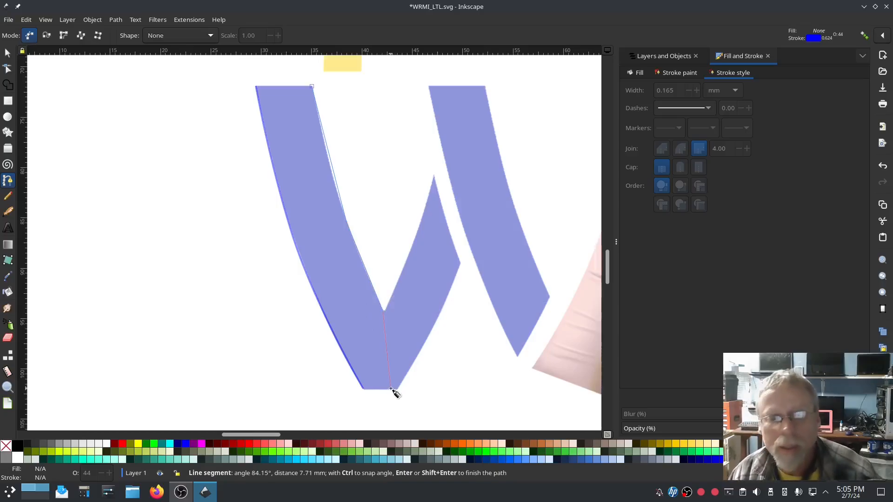
left_click(391, 389)
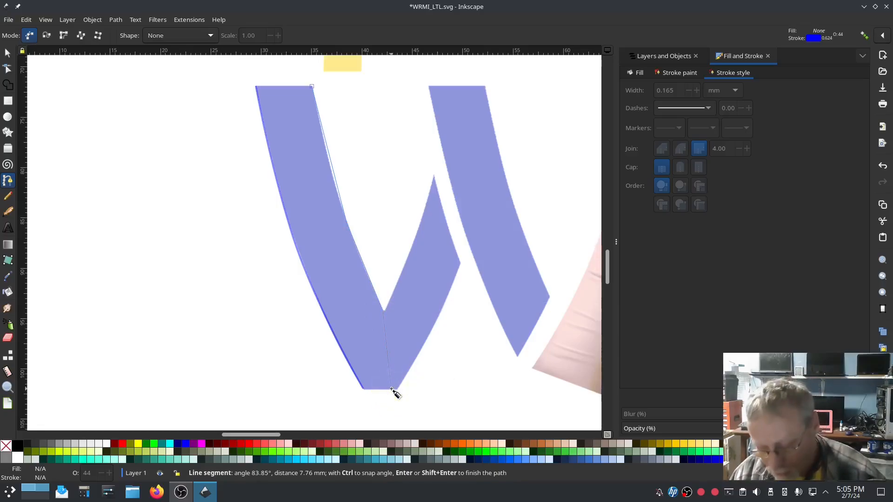
key("Return")
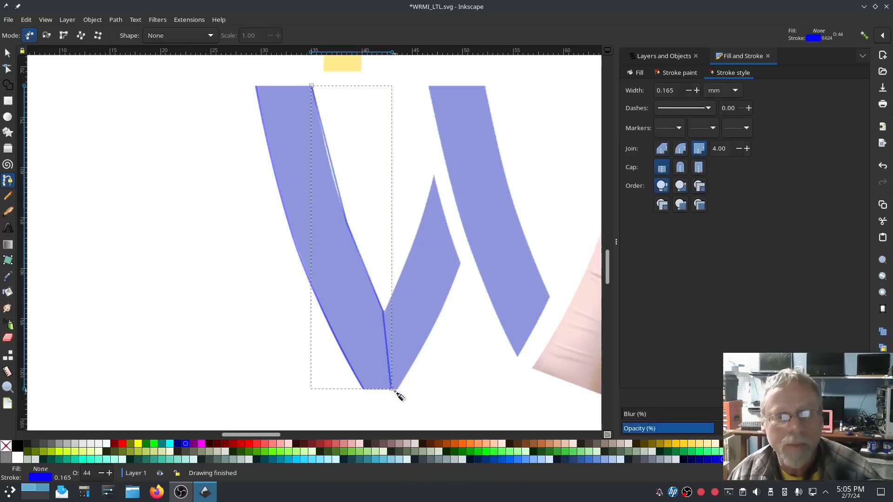
Make the second node of the inner-edge path smooth and symmetric, lengthening its handles to follow the first stroke's inner curve
left_click(8, 69)
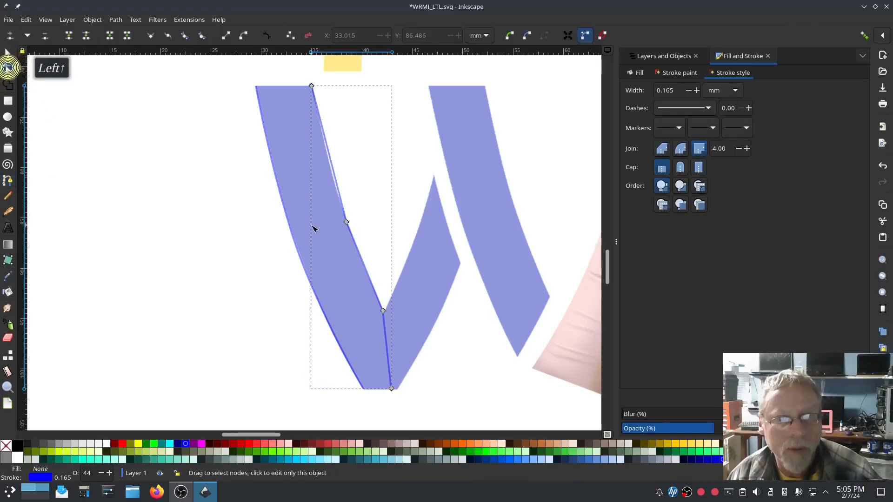
left_click(346, 223)
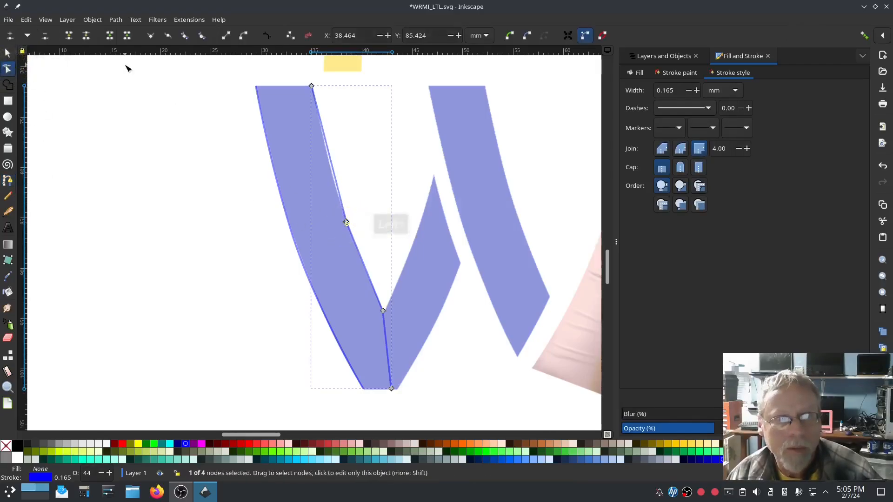
left_click(183, 36)
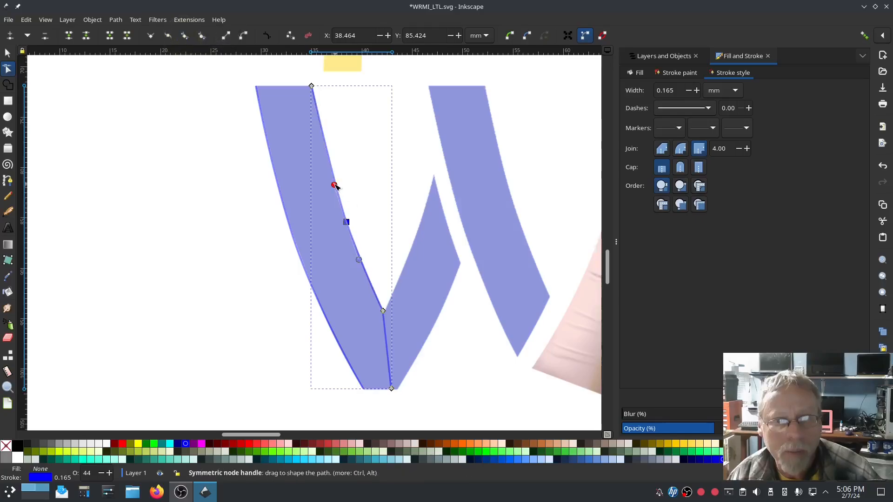
left_click_drag(335, 184, 331, 180)
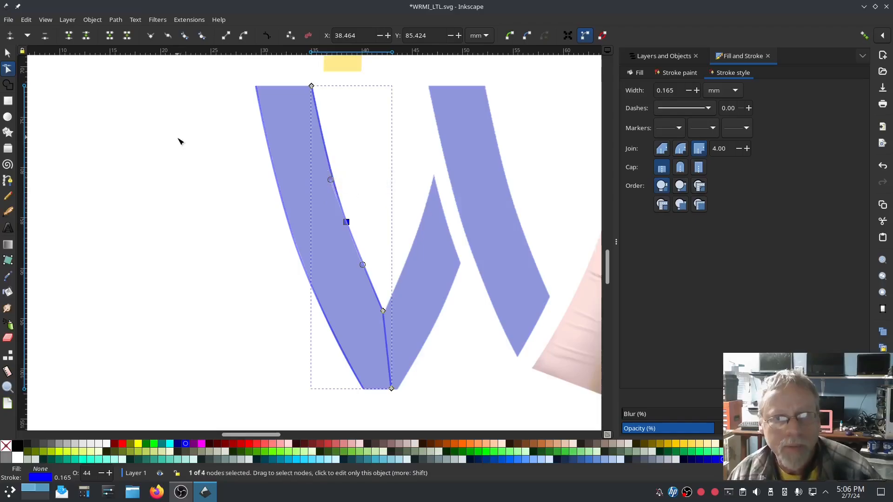
Draw three straight, roughly horizontal rung lines across the W's first stroke, near its upper end, middle and base
left_click(8, 195)
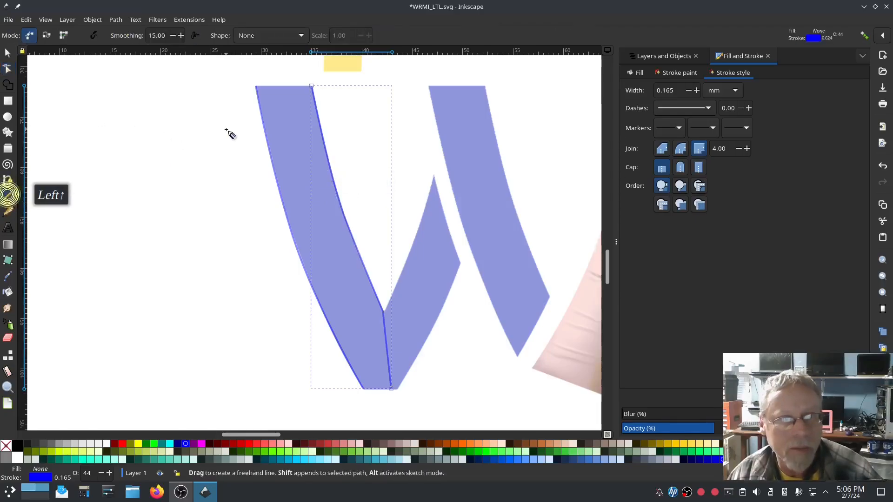
left_click(249, 99)
left_click(321, 98)
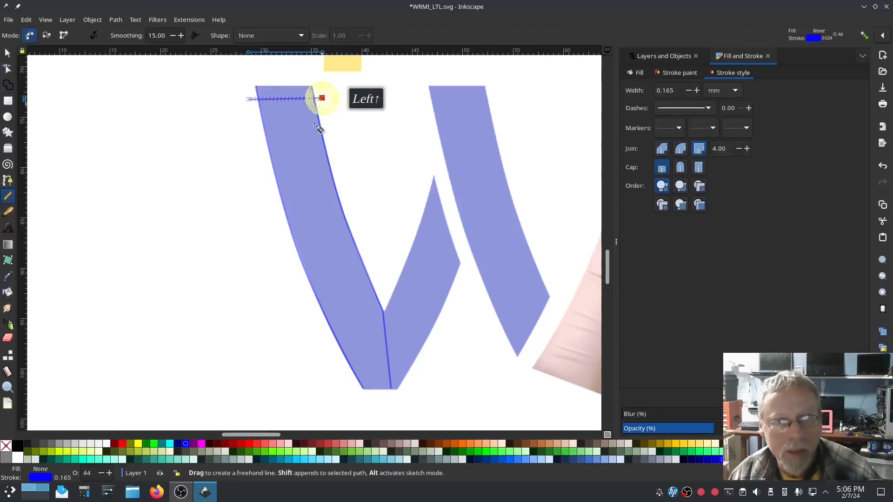
left_click(269, 206)
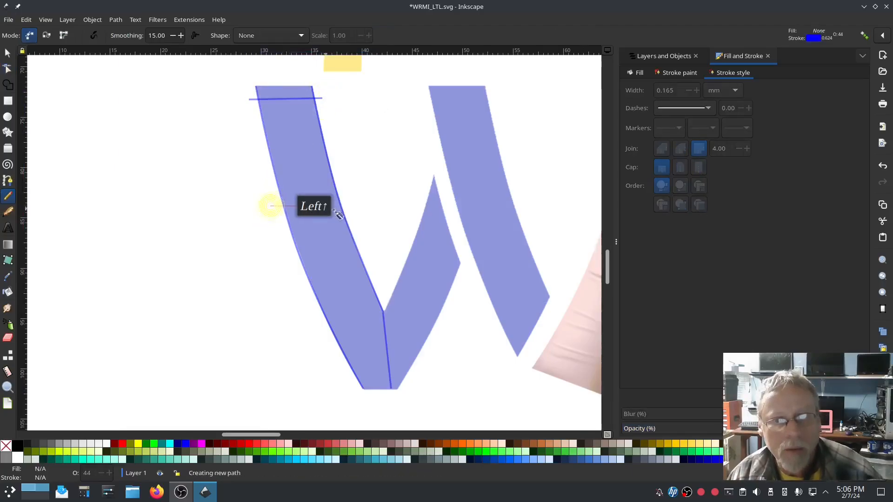
left_click(356, 206)
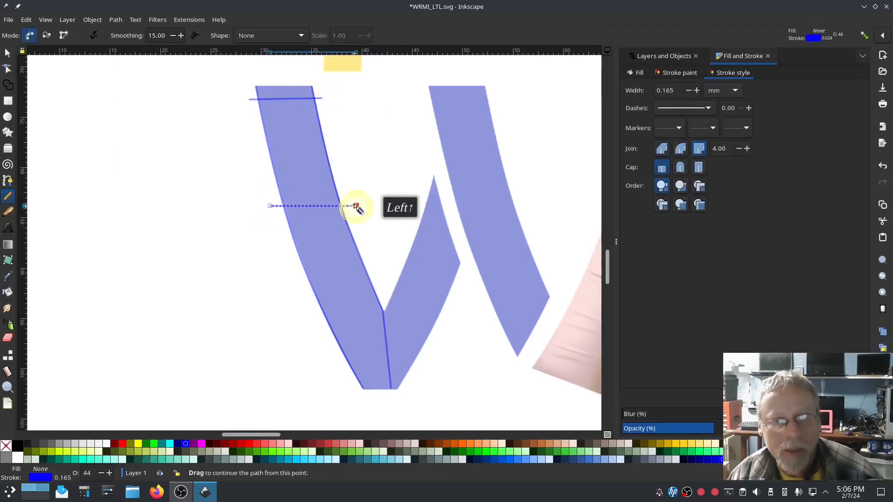
left_click(323, 343)
left_click(398, 344)
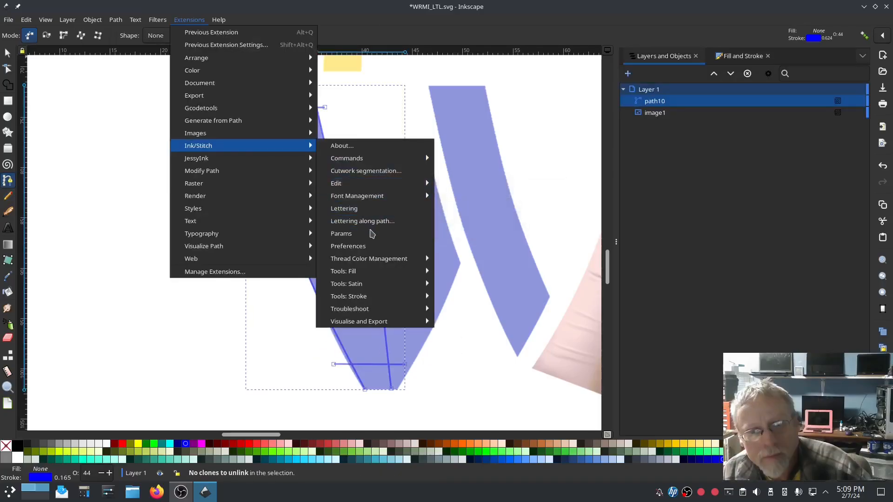
Enable Custom satin column in the Ink/Stitch Params for the combined first-stroke path, check the stitch simulation and apply the settings
left_click(368, 233)
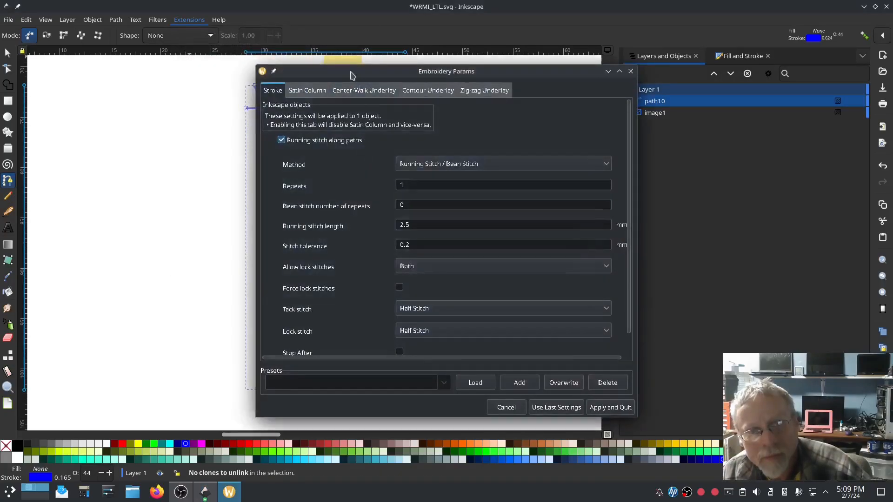
left_click_drag(351, 72, 178, 69)
left_click(136, 87)
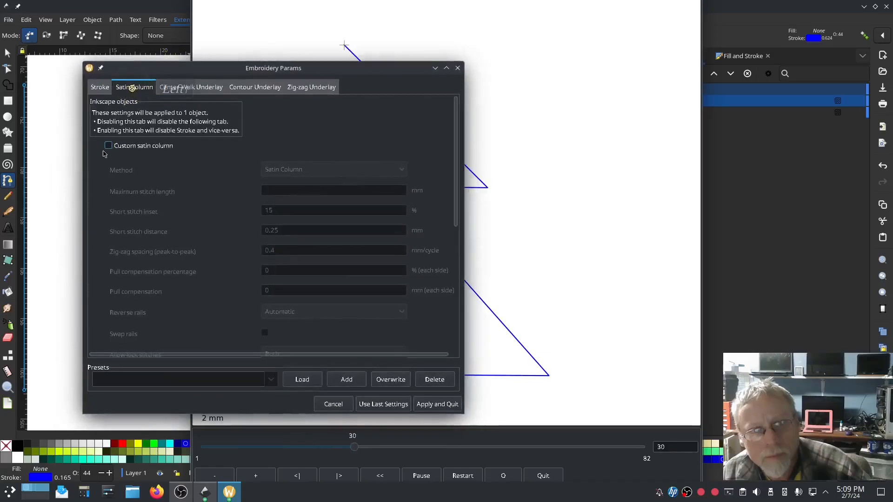
left_click(109, 145)
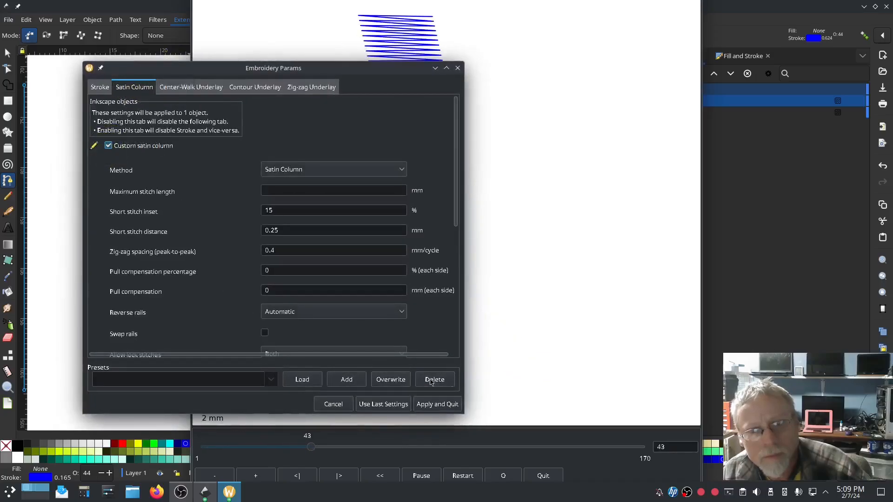
left_click(612, 386)
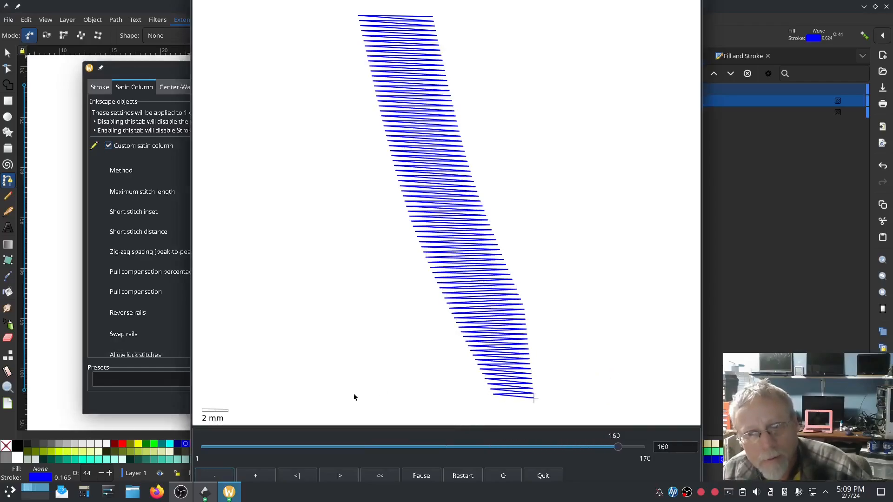
left_click(142, 400)
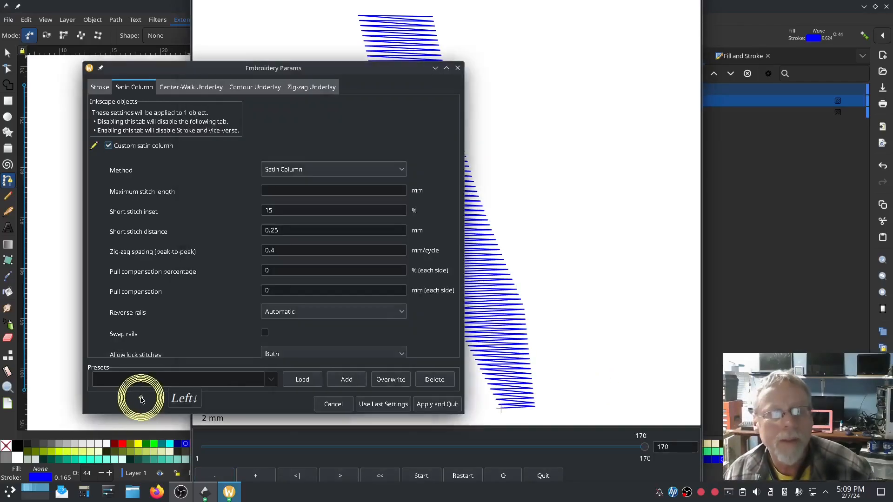
left_click(426, 406)
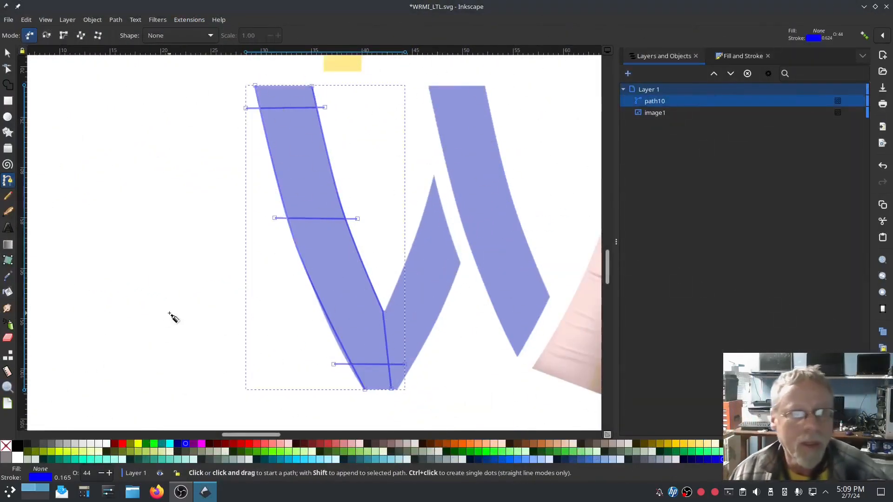
Lengthen the lower handle of the outer edge's middle node so the curve follows the first stroke down to its base
left_click(7, 69)
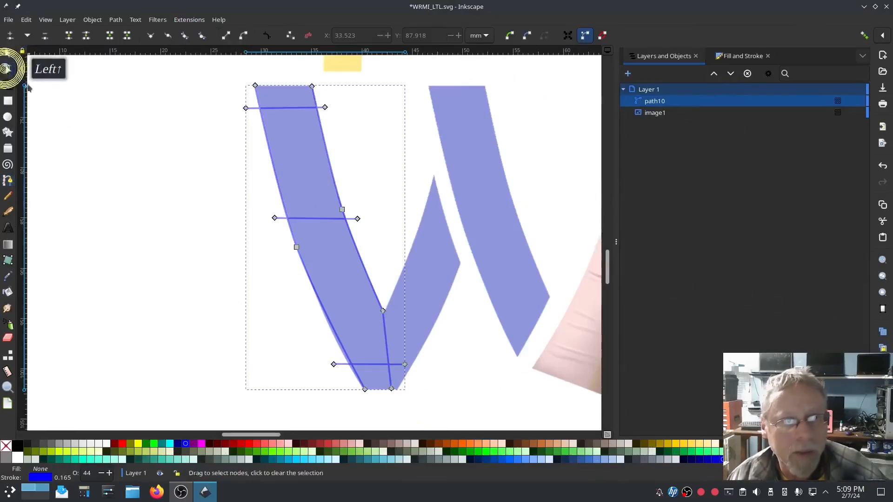
left_click(320, 308)
left_click(296, 247)
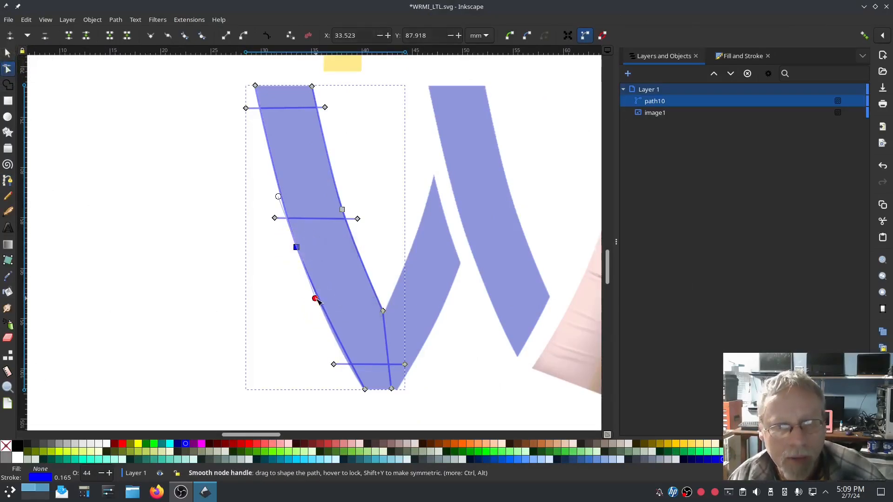
left_click_drag(315, 298, 325, 332)
left_click(8, 52)
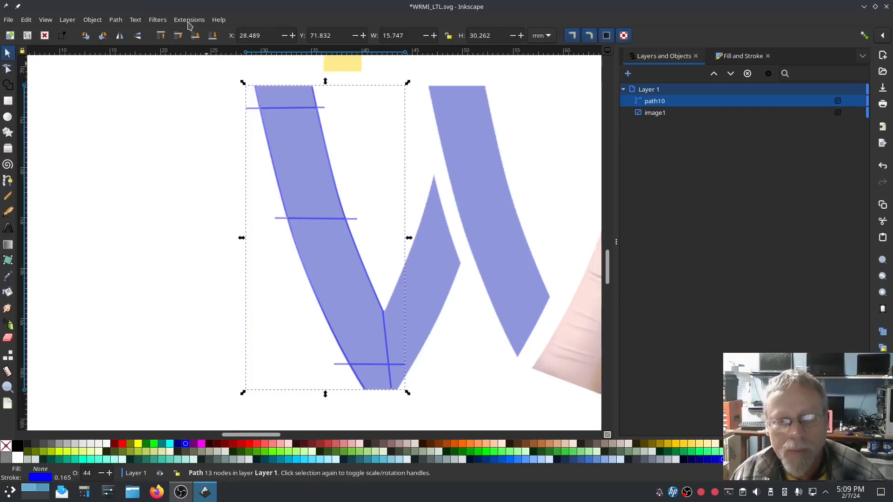
Draw a four-node path from the W's base through the inner notch and up the second stroke's inner edge to its pointed tip
left_click(7, 181)
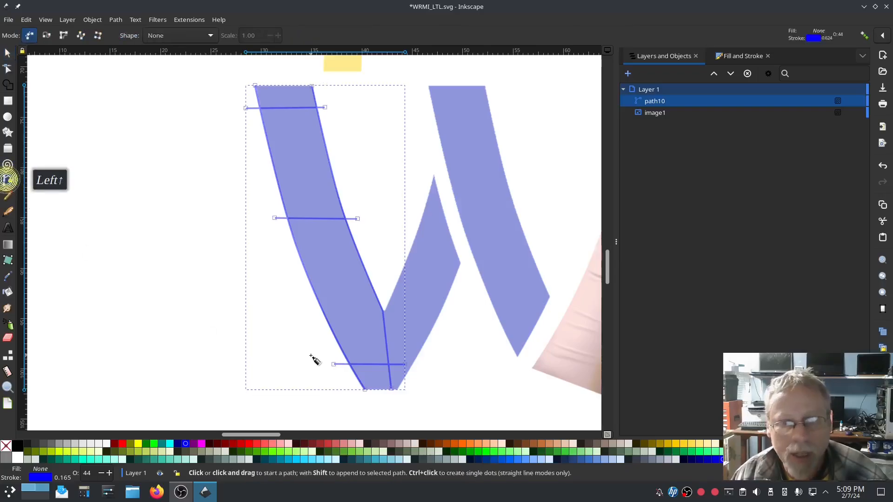
left_click(374, 390)
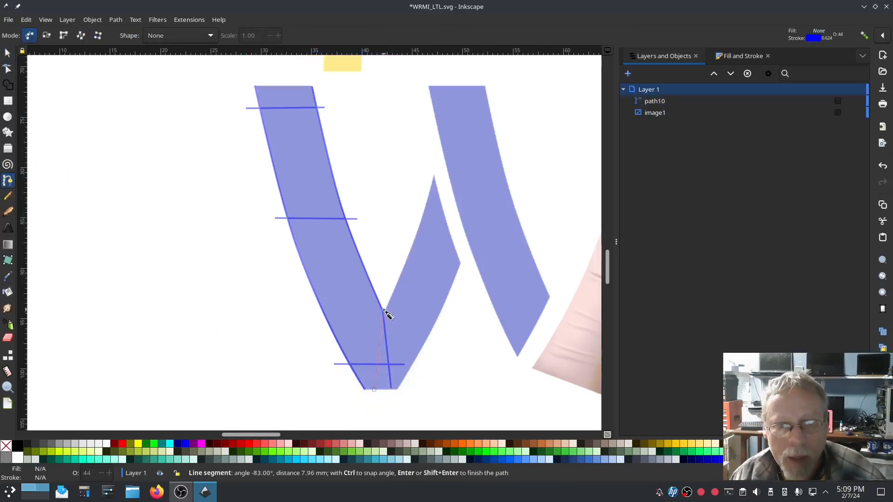
left_click(384, 311)
left_click(414, 241)
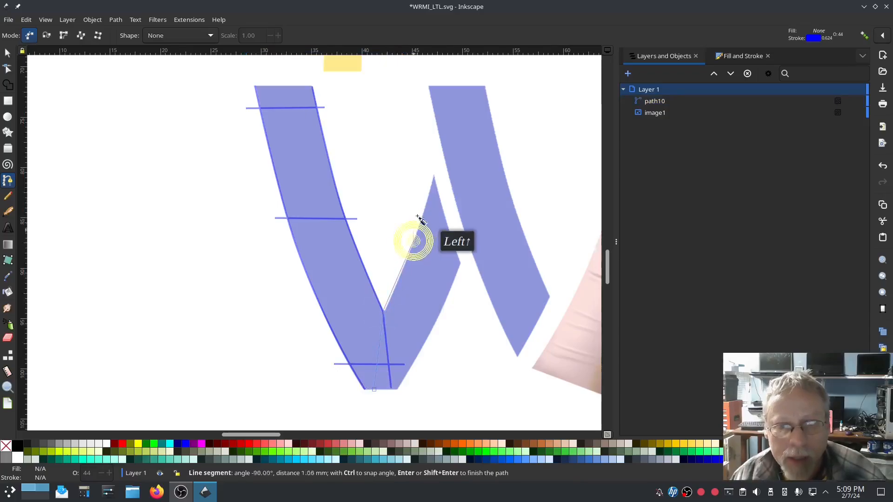
left_click(433, 178)
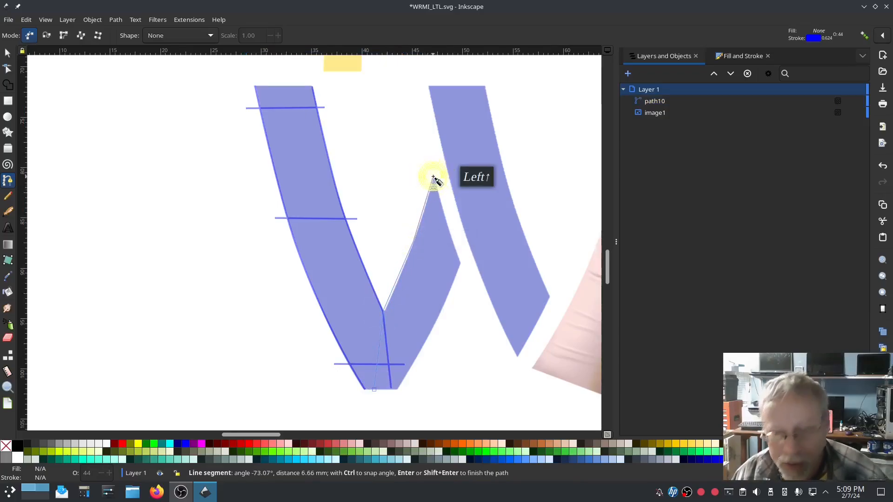
key("Return")
Move the new path's notch node slightly onto the letter edge and make the node midway up the second stroke symmetric
left_click(7, 68)
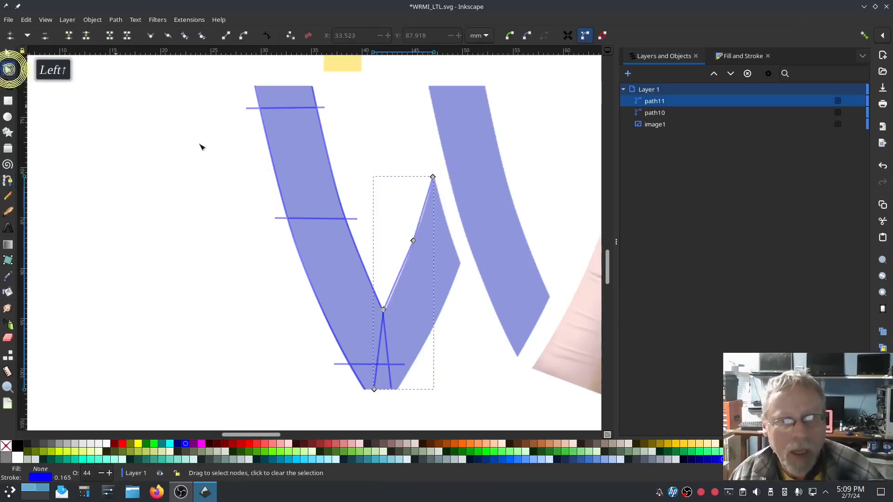
left_click(414, 240)
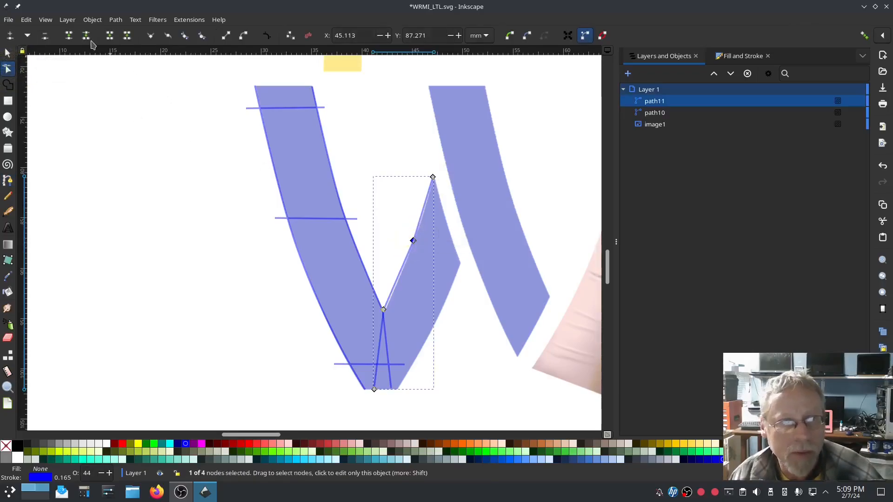
left_click_drag(383, 310, 386, 313)
left_click(413, 240)
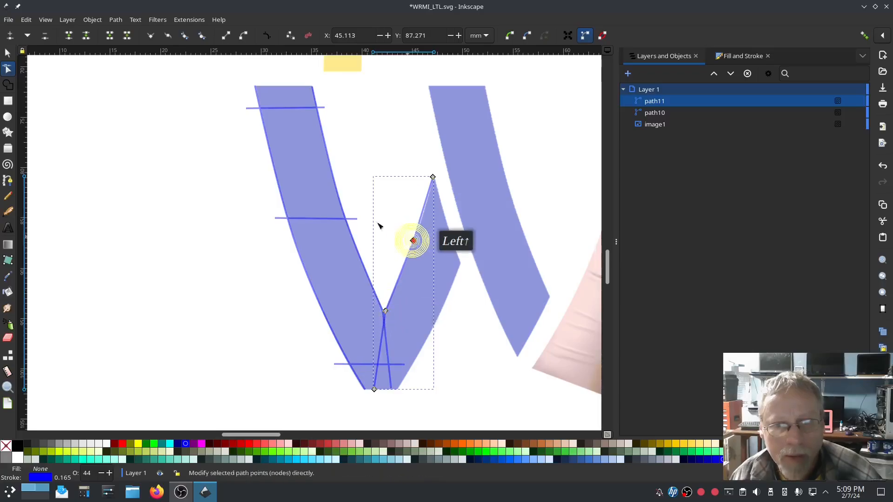
left_click(184, 37)
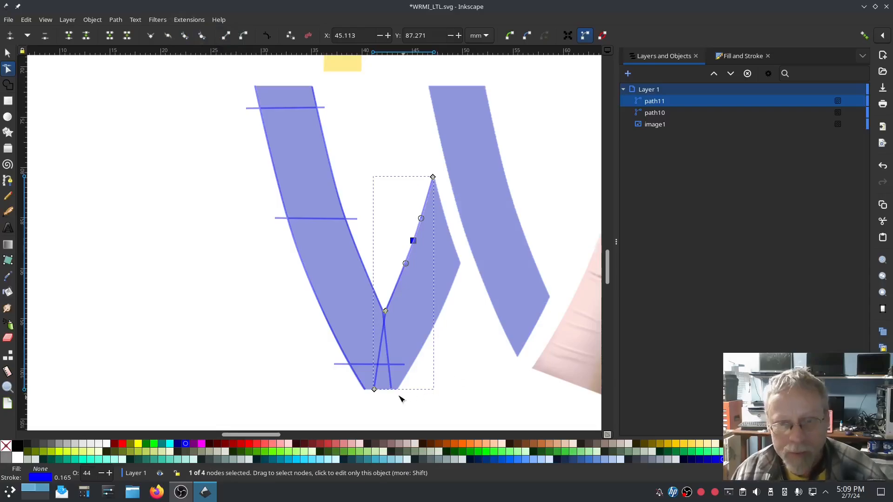
Draw a three-node path up the outer edge of the W's second stroke, from the base to its outer corner
left_click(8, 181)
left_click(397, 390)
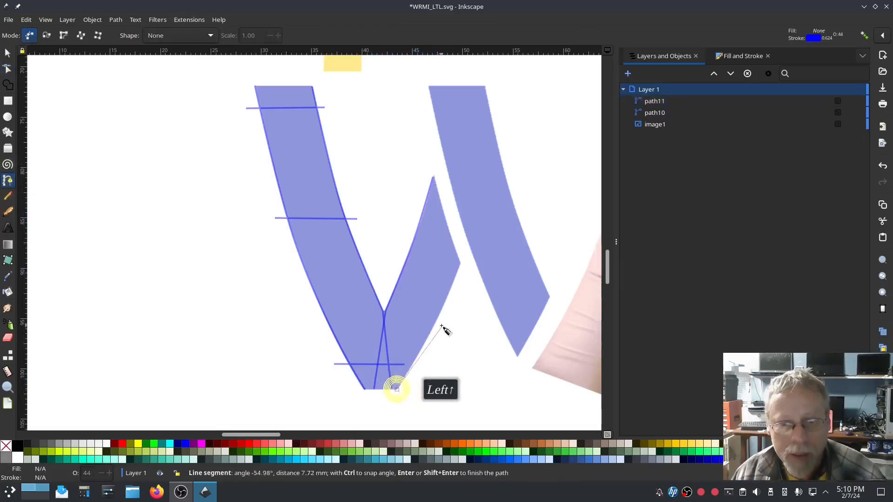
left_click(432, 327)
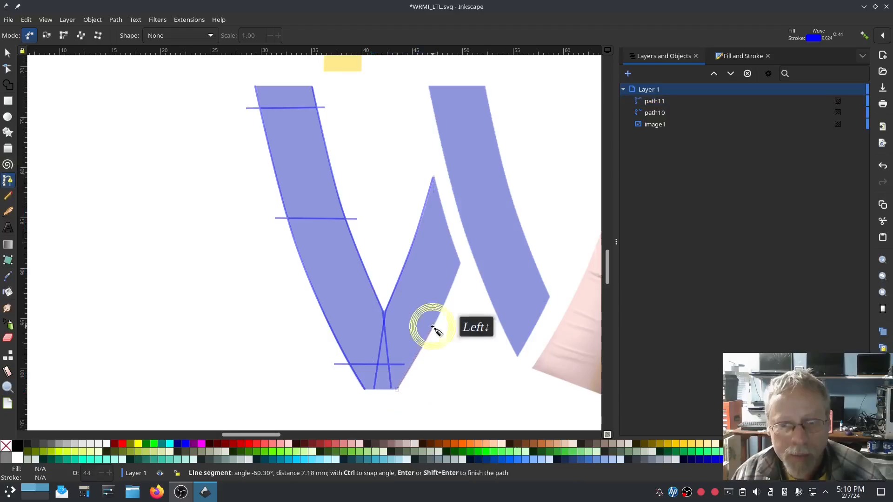
double_click(461, 263)
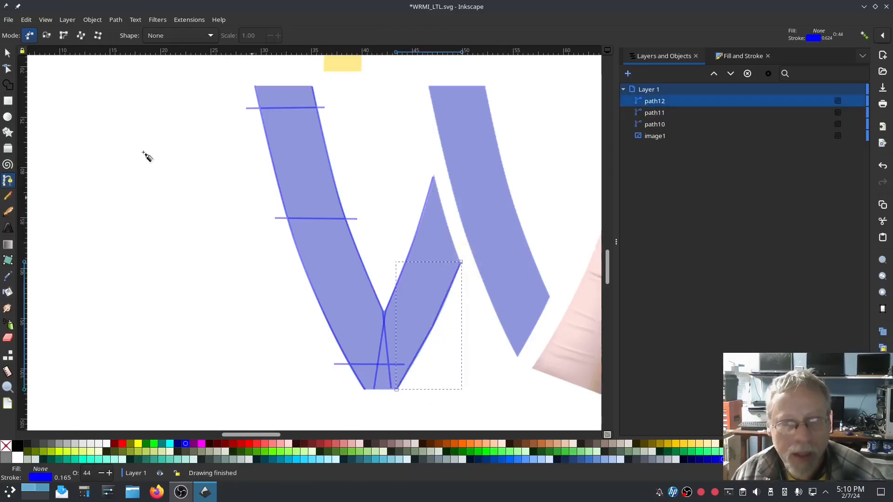
Make the middle node of the second stroke's outer-edge path symmetric so it curves along the letter
left_click(8, 69)
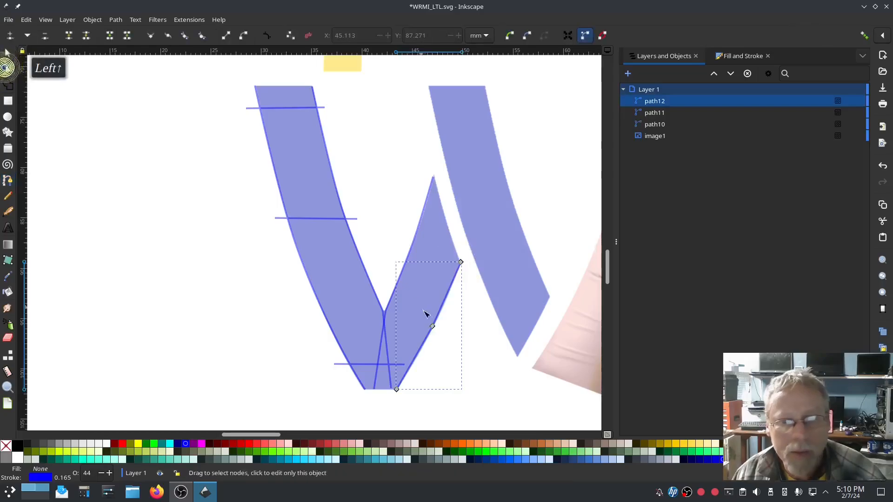
left_click(432, 327)
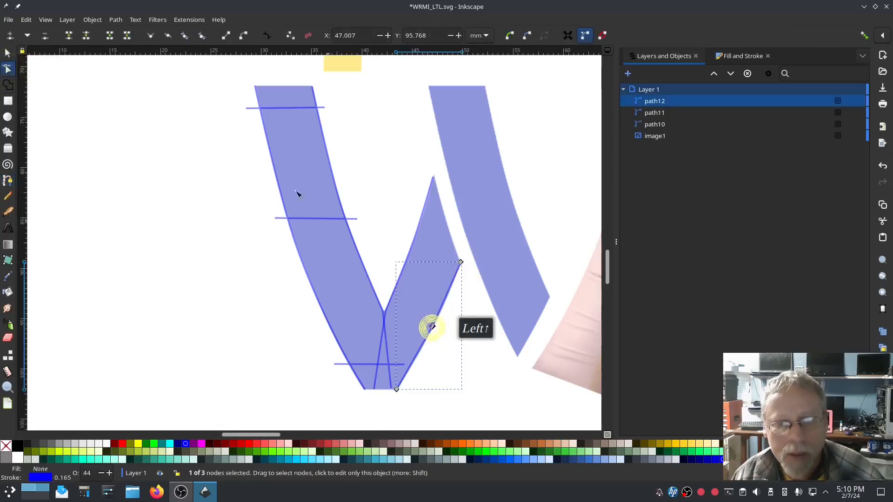
left_click(184, 37)
Draw three straight freehand rungs across the W's second stroke: near its tip, above the inner notch and near the base
left_click(7, 196)
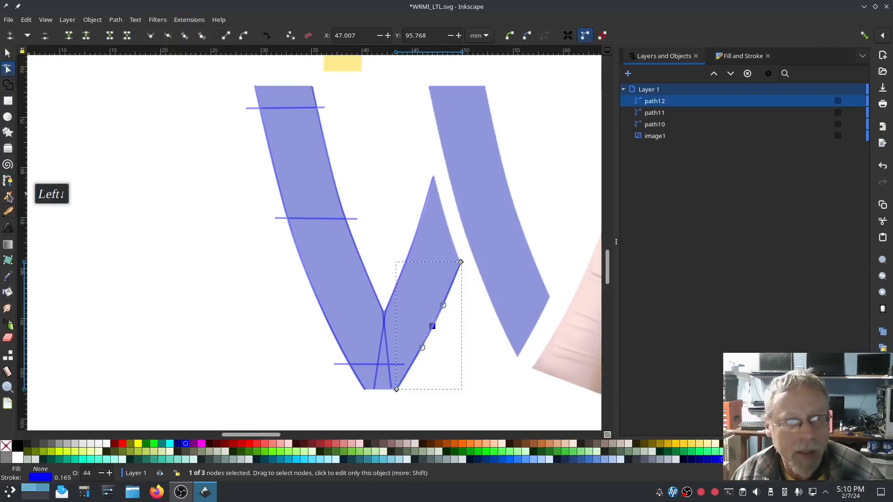
left_click(414, 207)
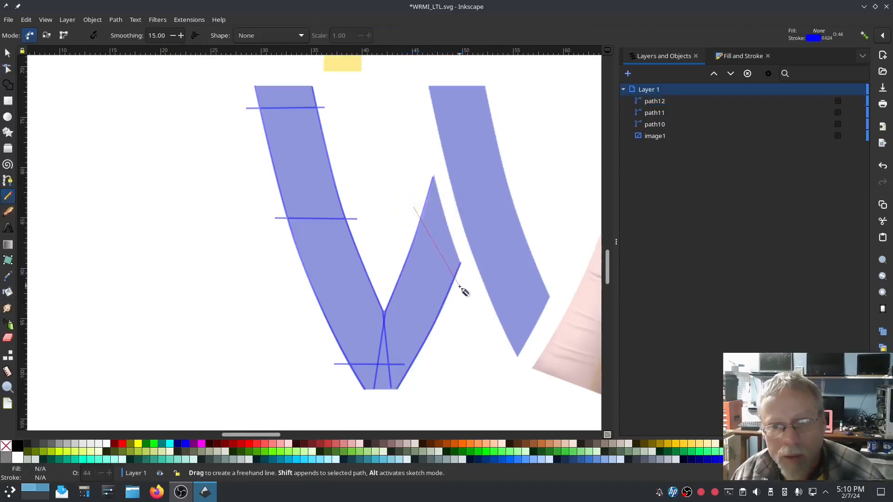
left_click(458, 288)
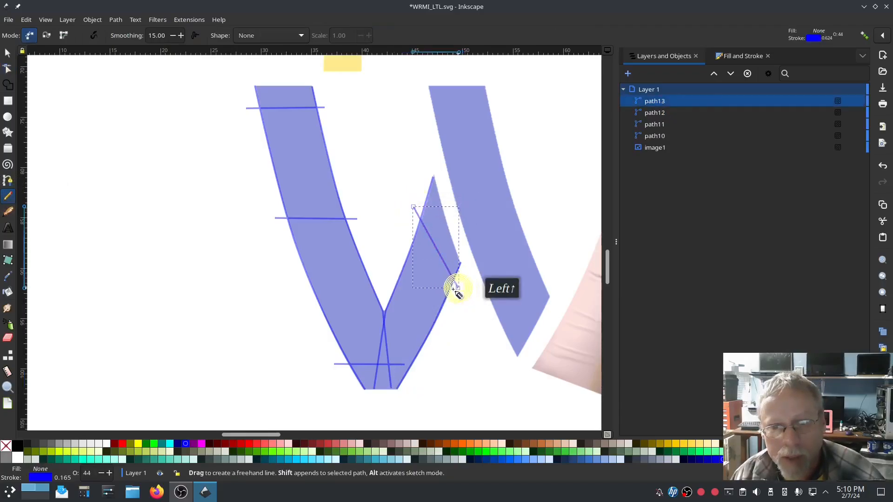
left_click(386, 289)
left_click(448, 314)
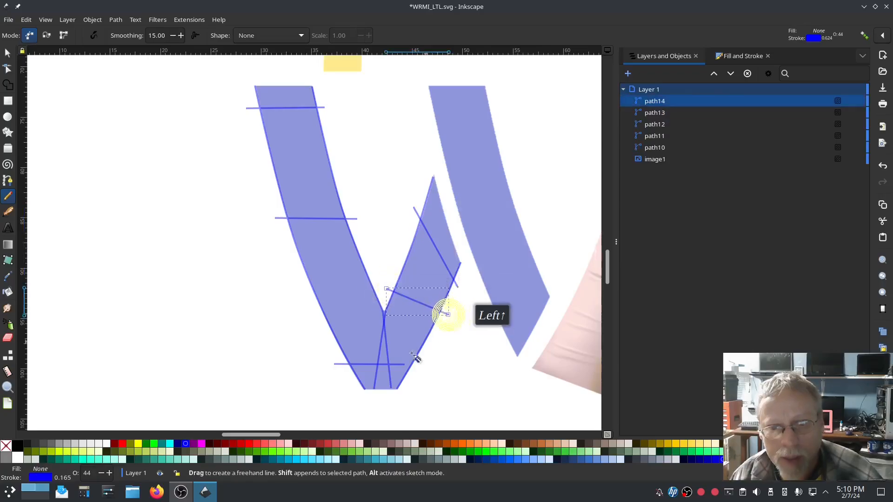
left_click_drag(368, 373, 417, 374)
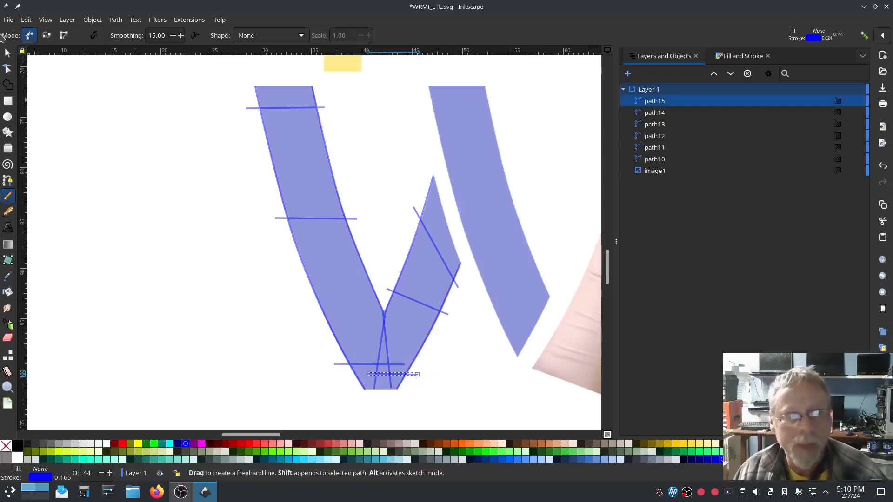
Combine the second stroke's two rail paths and three rungs into a single path
left_click(7, 53)
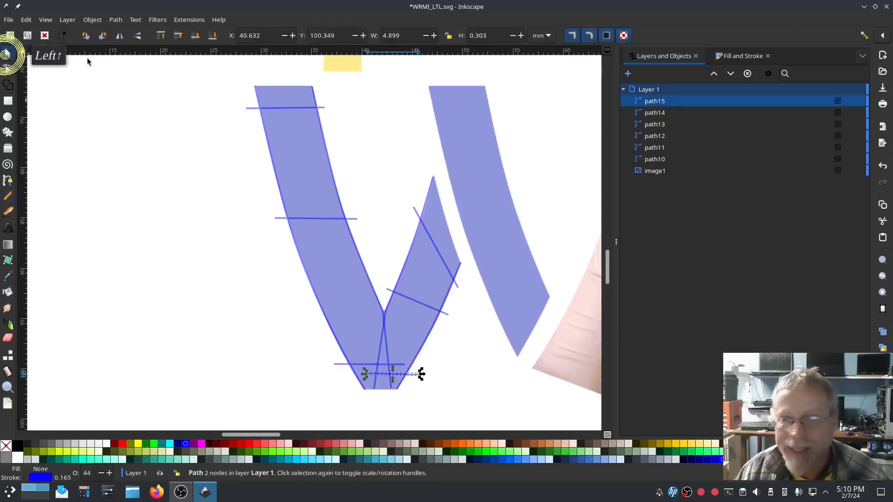
left_click(650, 160)
left_click(652, 148)
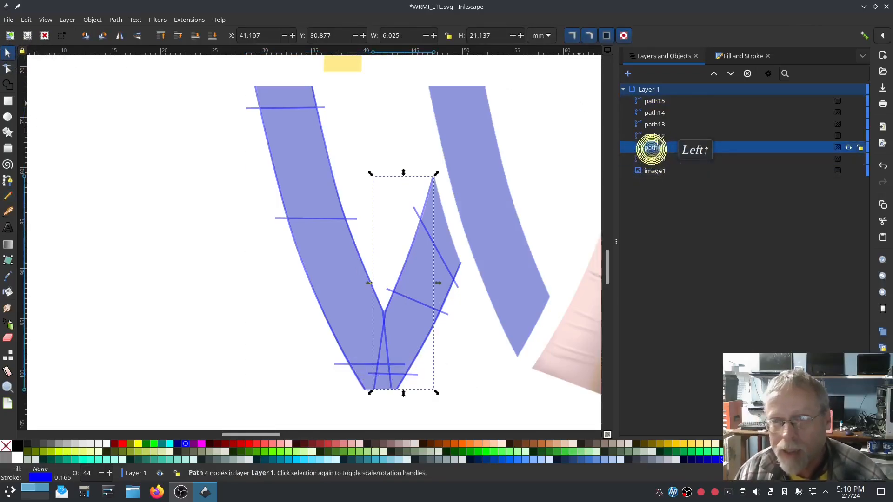
left_click(667, 102, "shift")
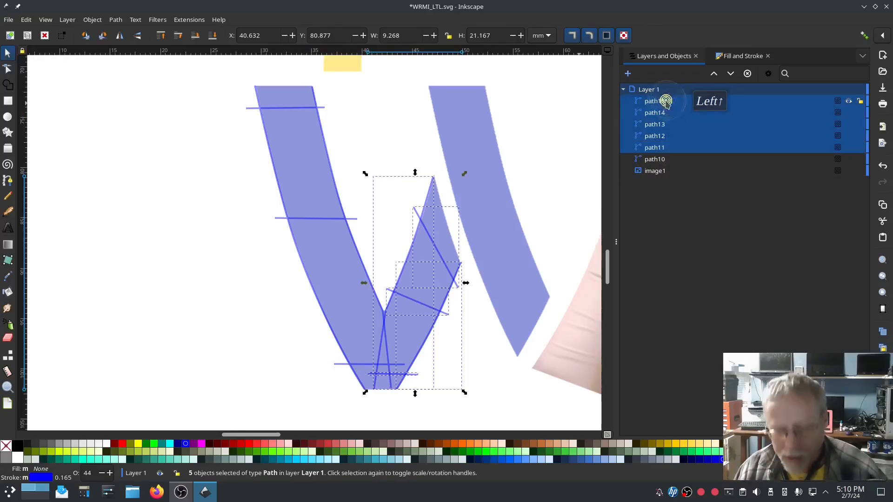
key("ctrl+k")
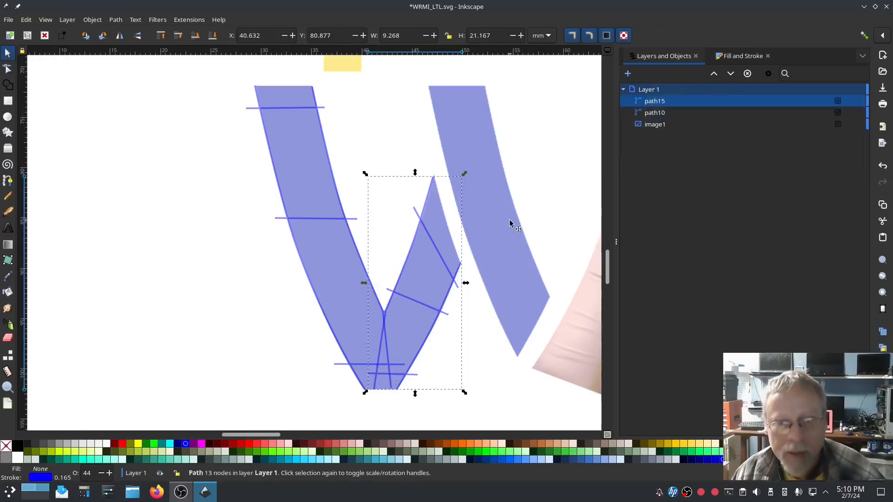
Enable Custom satin column in the Ink/Stitch params for the second stroke's combined path and apply it
left_click(185, 20)
mouse_move(205, 146)
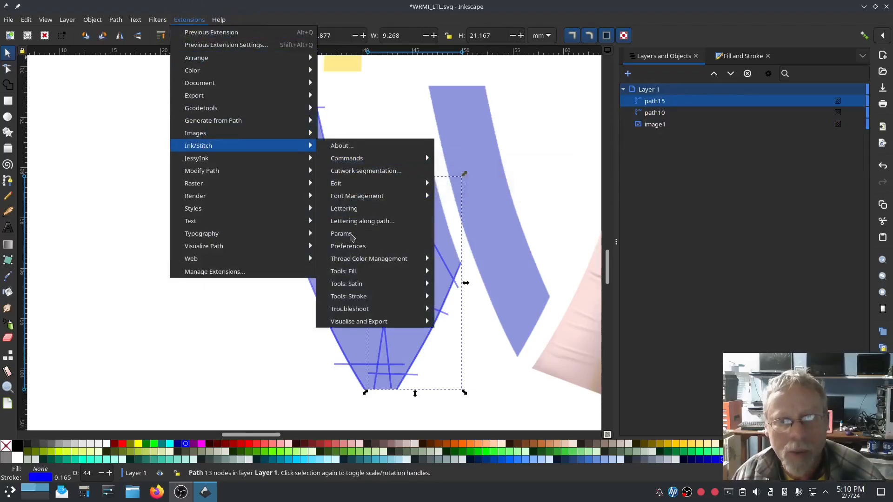
left_click(351, 237)
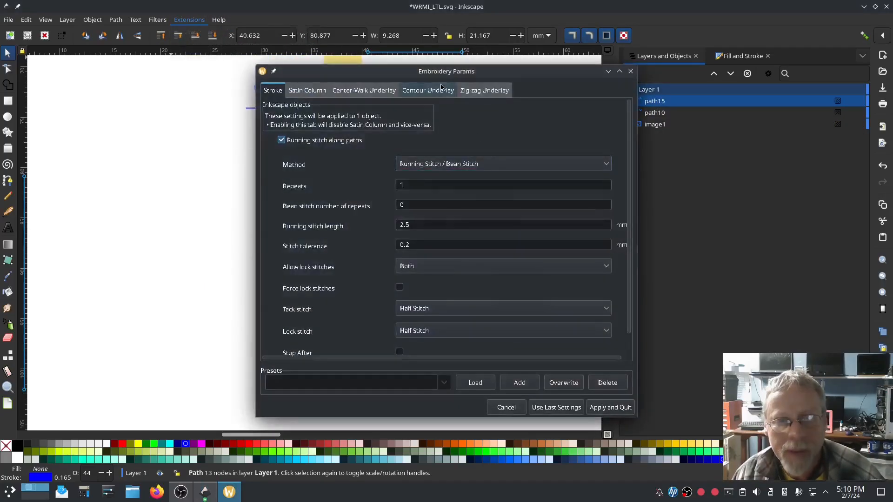
left_click_drag(395, 68, 218, 53)
left_click(95, 71)
left_click(67, 129)
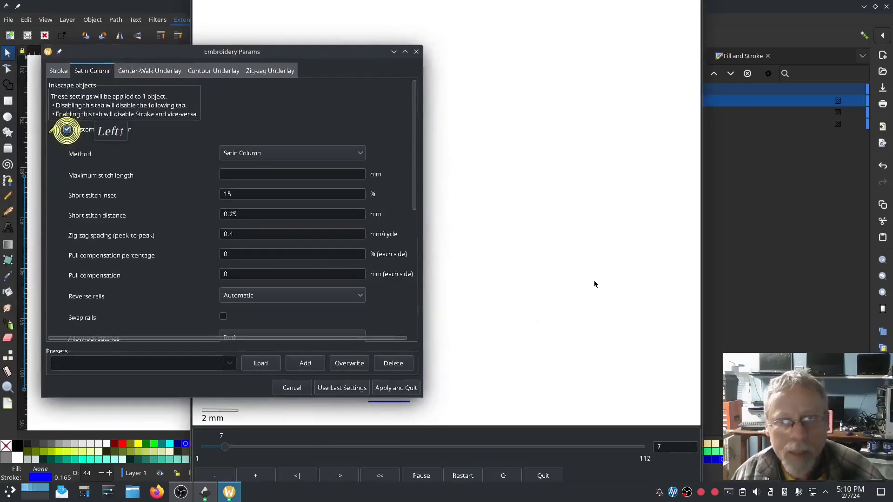
left_click(615, 365)
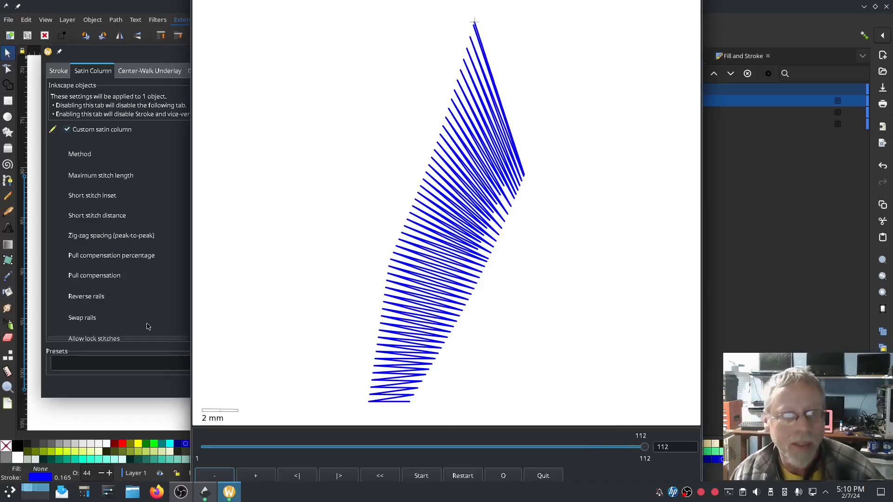
left_click(143, 383)
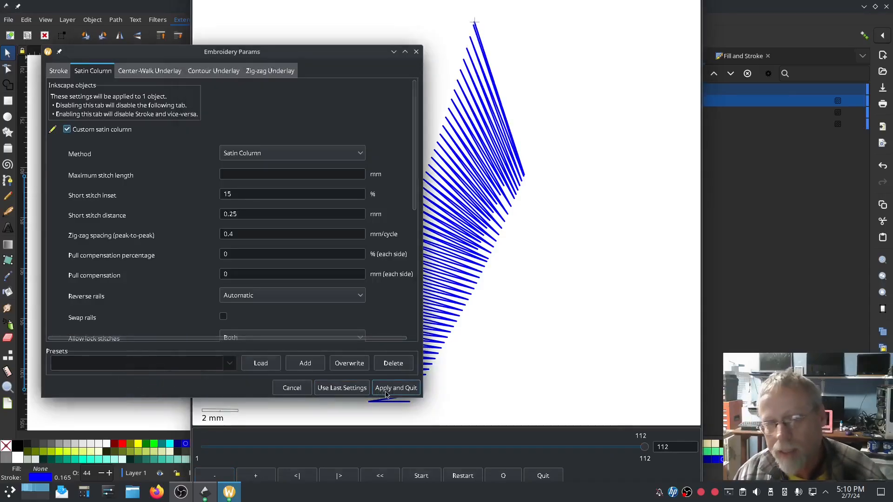
left_click(388, 443)
left_click(386, 392)
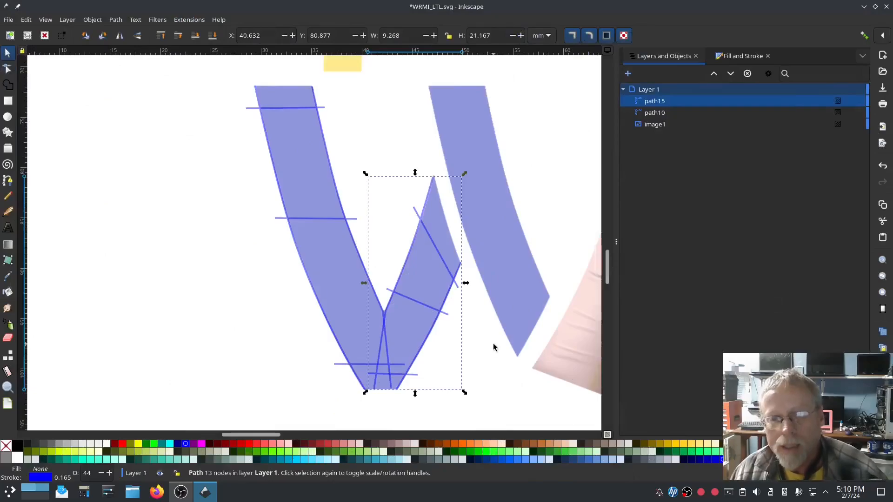
scroll(482, 338, "down", 2)
left_click_drag(497, 338, 256, 331)
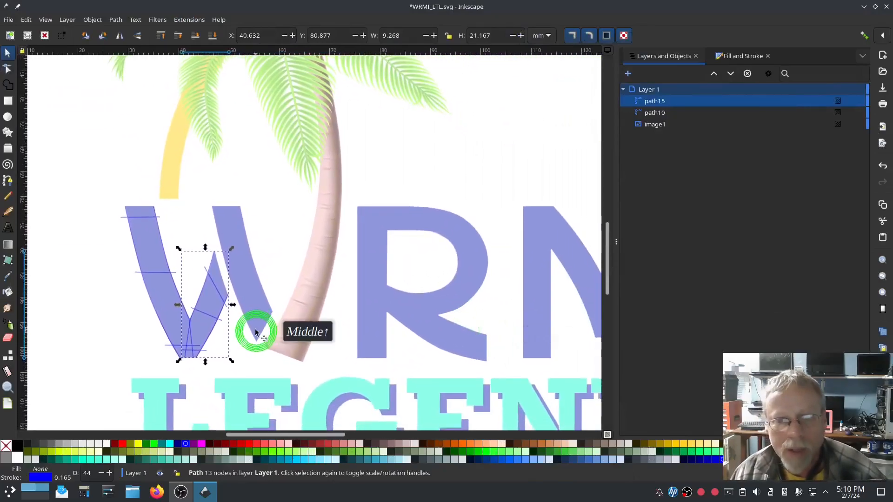
left_click_drag(440, 320, 422, 289)
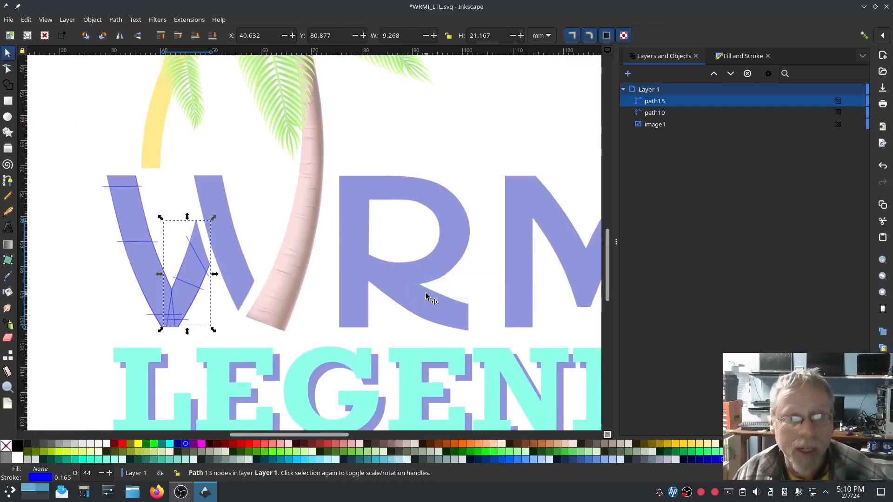
left_click(7, 180)
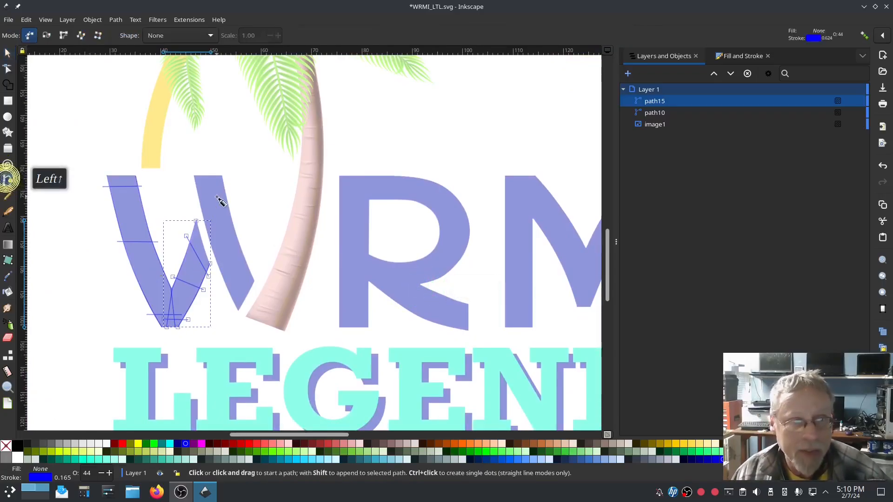
scroll(203, 187, "up", 1)
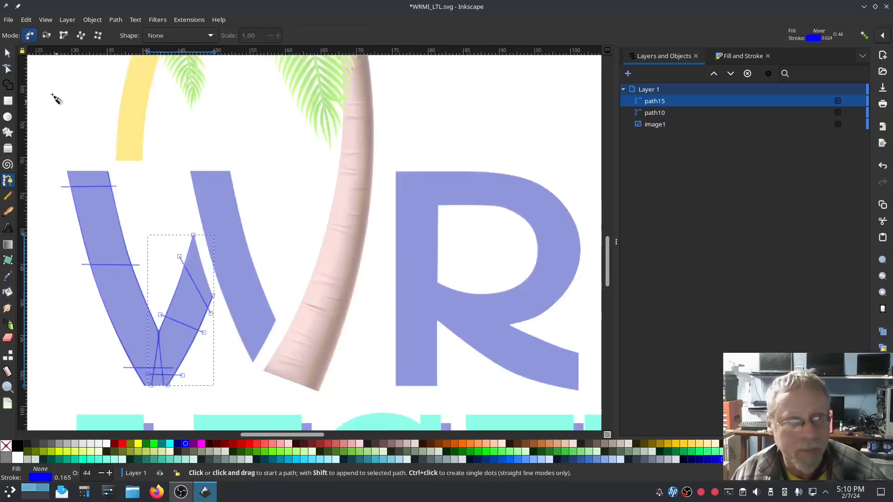
left_click(8, 53)
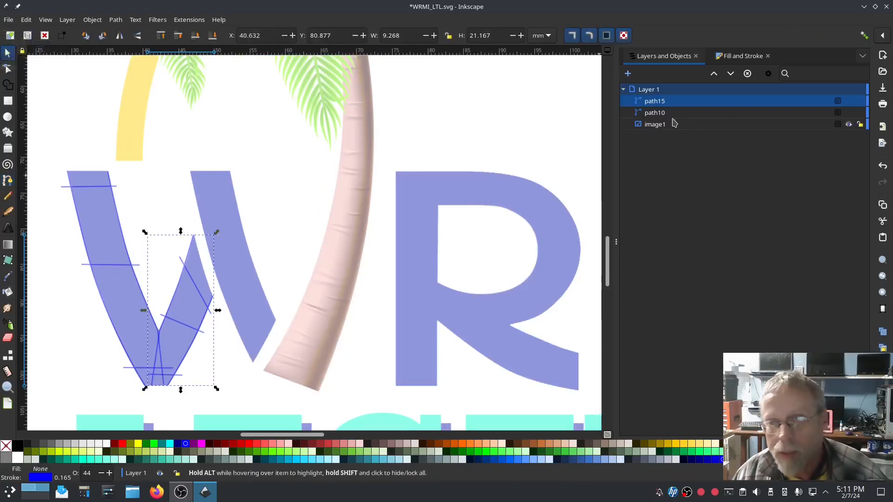
left_click(655, 114, "shift")
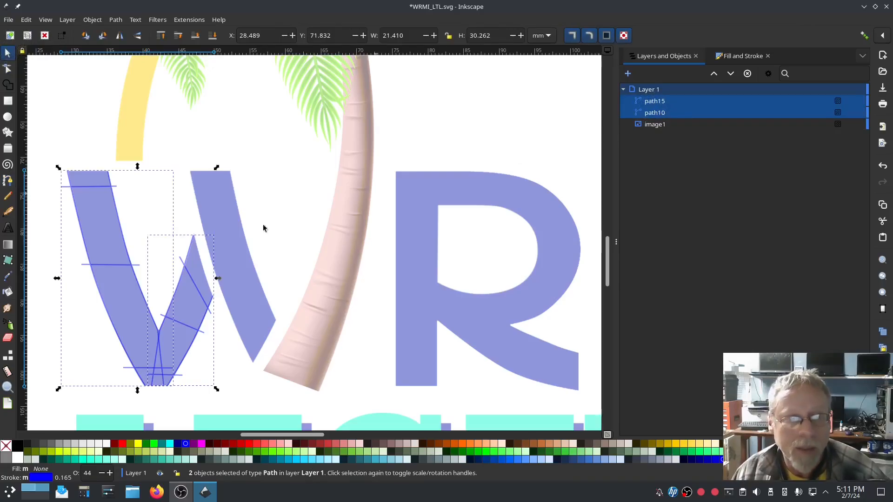
left_click(259, 136)
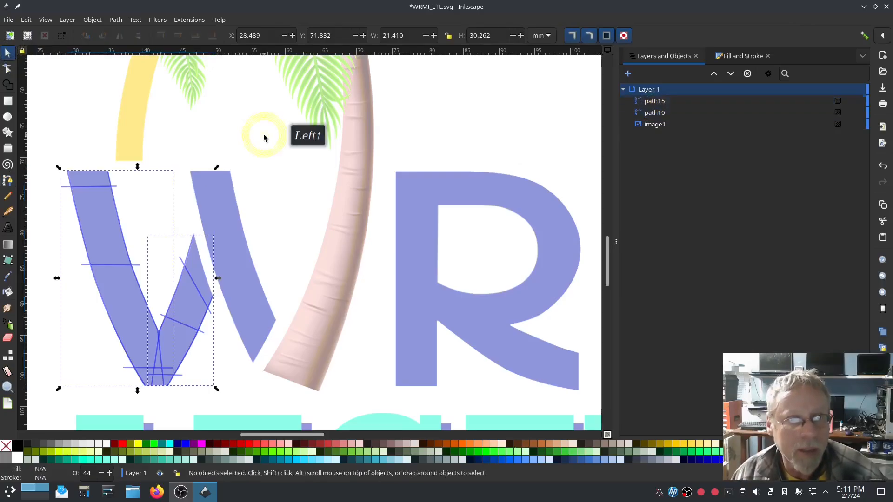
Draw a three-node path down the left edge of the W's third stroke, from its top corner to its lower tip
left_click(7, 180)
scroll(205, 197, "up", 2, "ctrl")
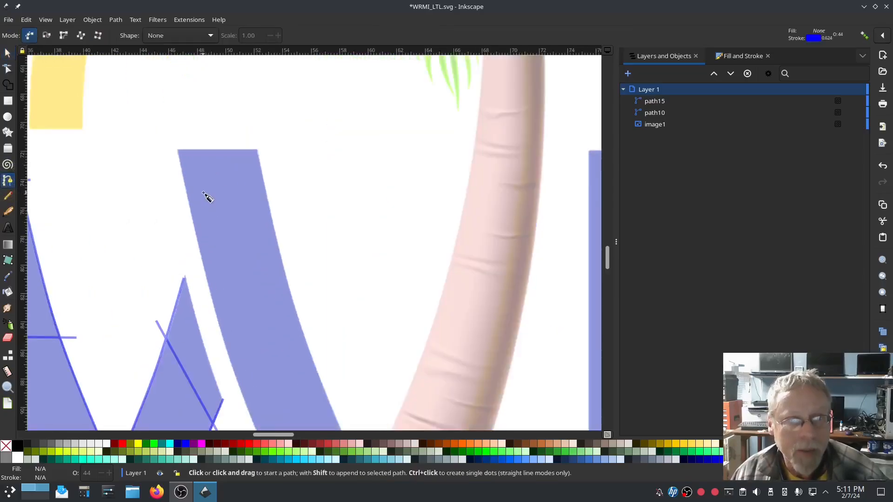
left_click(177, 150)
scroll(209, 234, "down", 5)
left_click(216, 208)
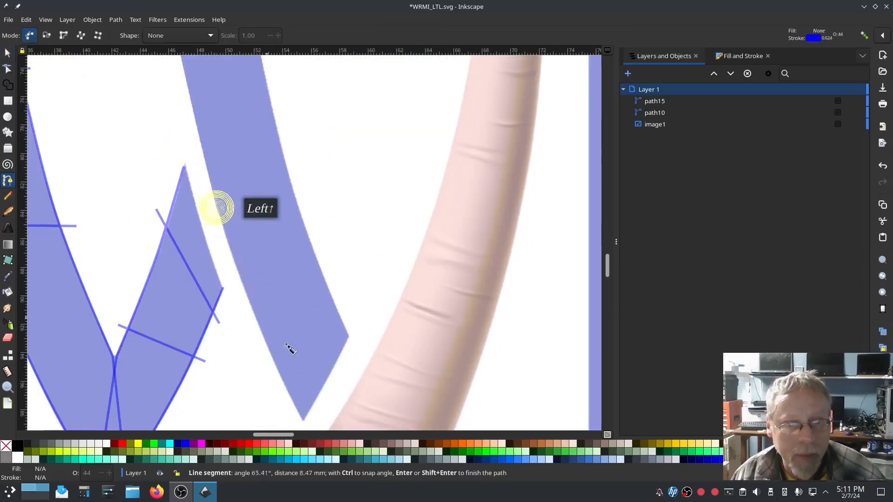
double_click(303, 421)
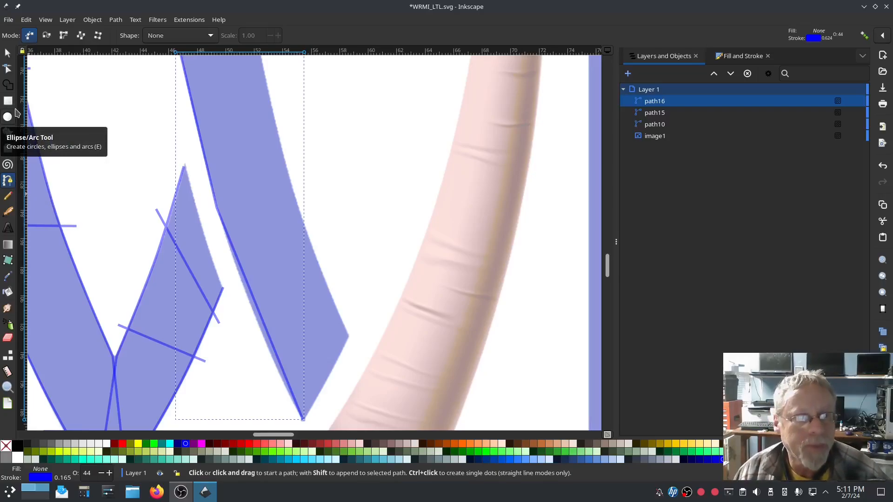
Set the style of new objects to Last used style for both the Pencil Tool and the Pen Tool
left_click(26, 21)
left_click(54, 324)
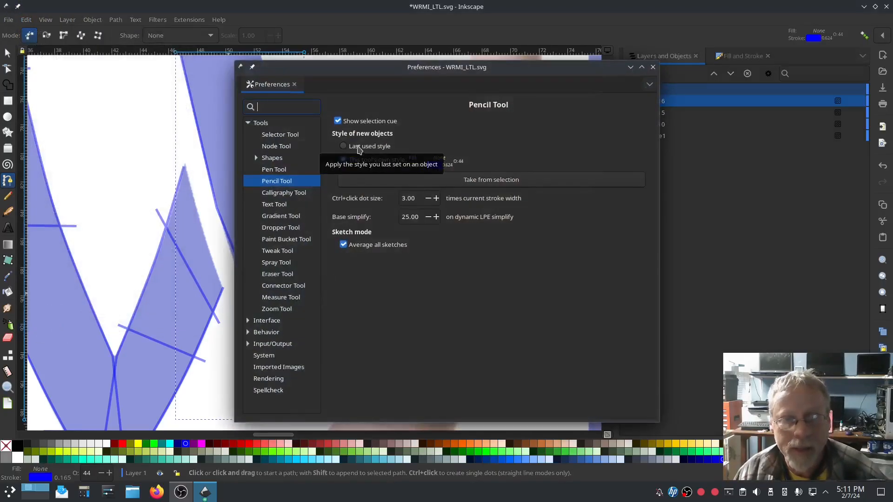
left_click(344, 146)
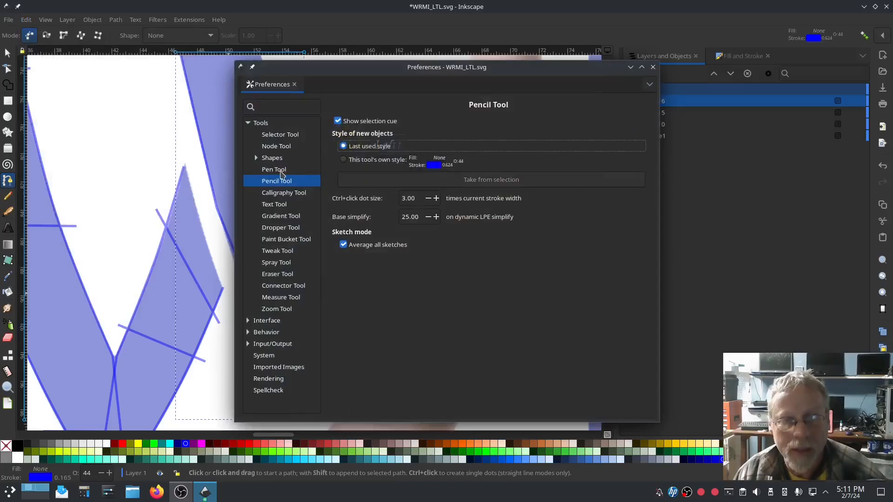
left_click(274, 169)
left_click(343, 145)
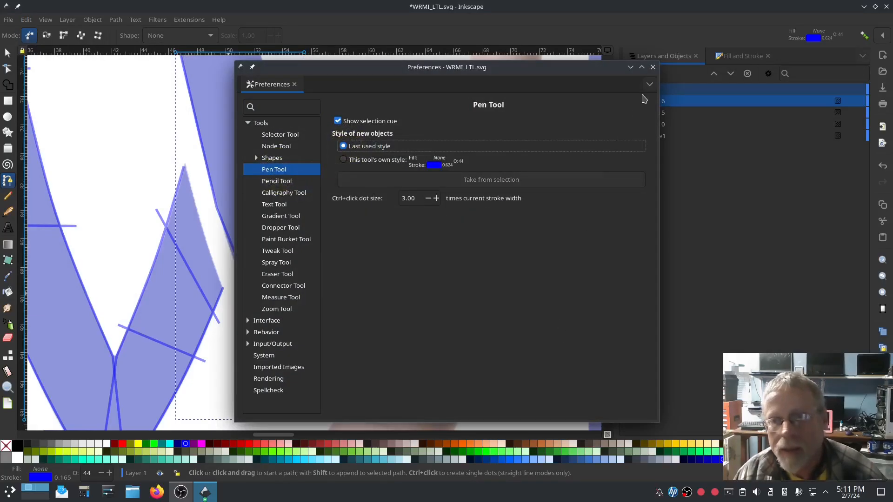
left_click(653, 67)
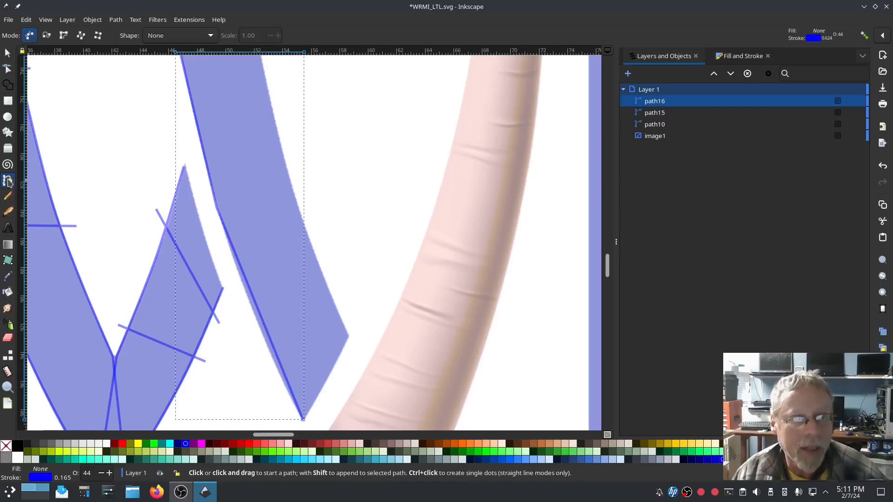
Make the middle node of the third stroke's left-edge path symmetric and lengthen its handles so the curve follows the letter
left_click(8, 69)
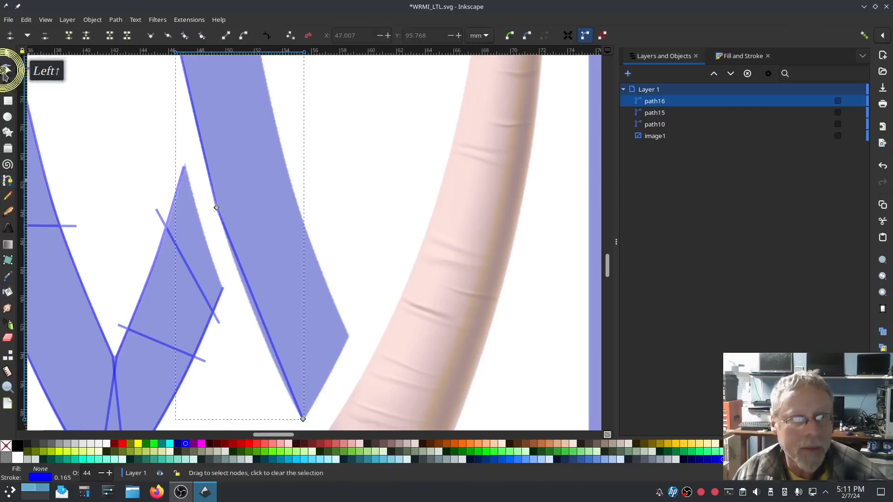
left_click(216, 207)
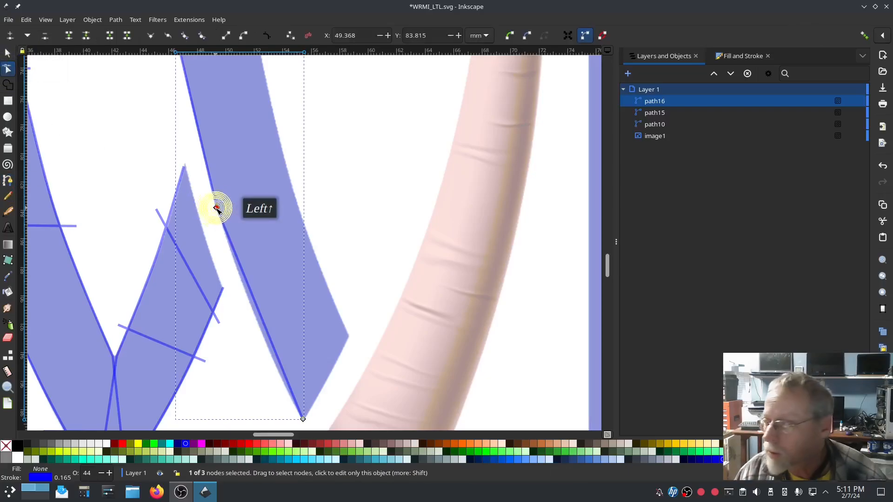
left_click(180, 35)
left_click_drag(236, 270, 242, 301)
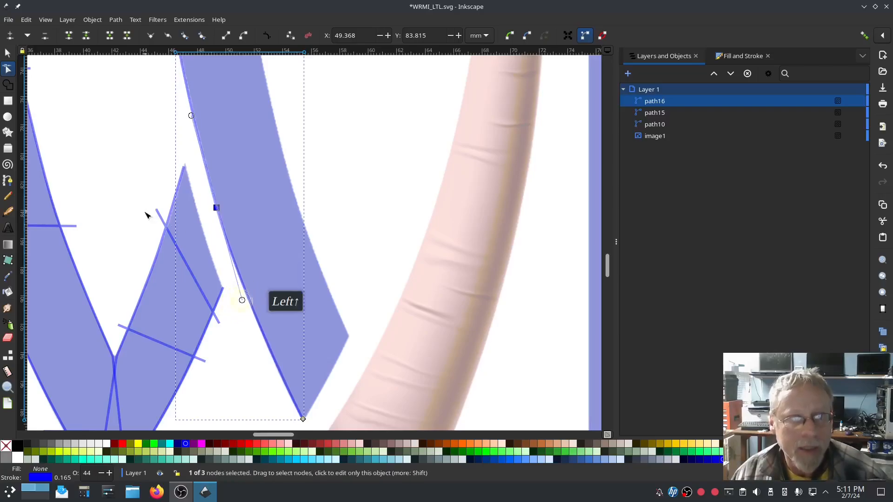
Draw a three-node path down the right edge of the W's third stroke, from its top corner to its lower corner
scroll(146, 215, "up", 3)
left_click(8, 181)
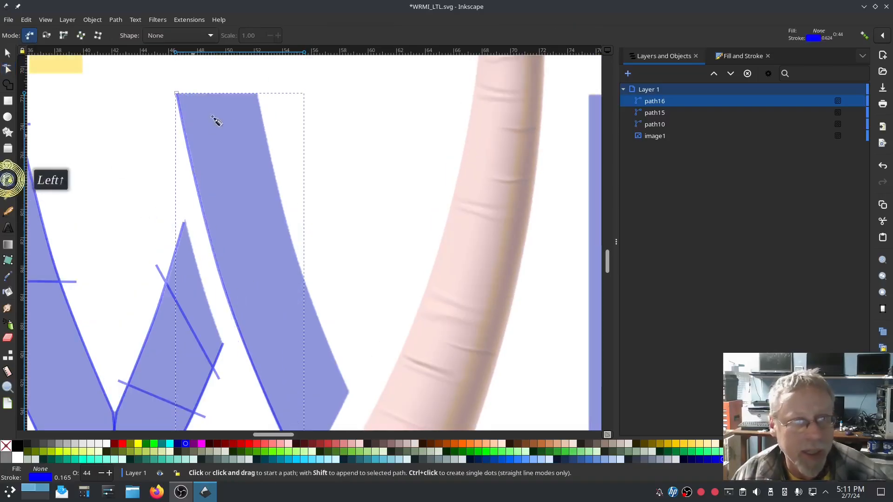
left_click(257, 93)
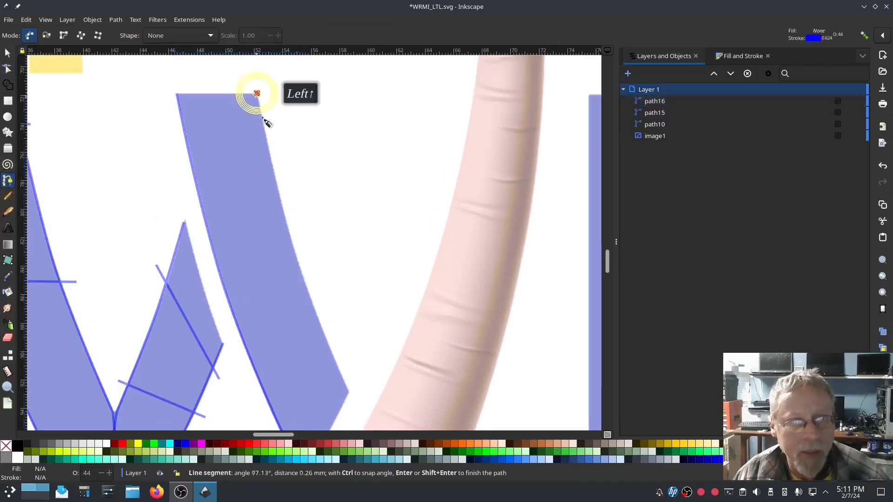
left_click(289, 240)
left_click(349, 394)
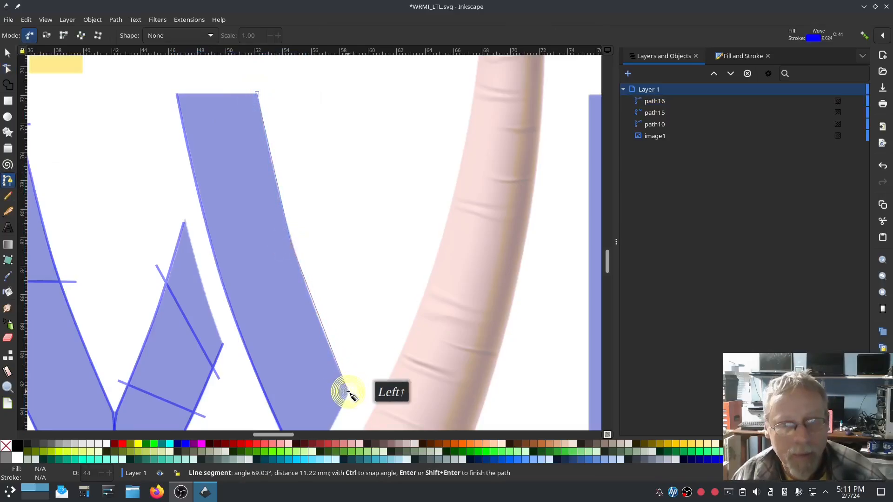
key("Return")
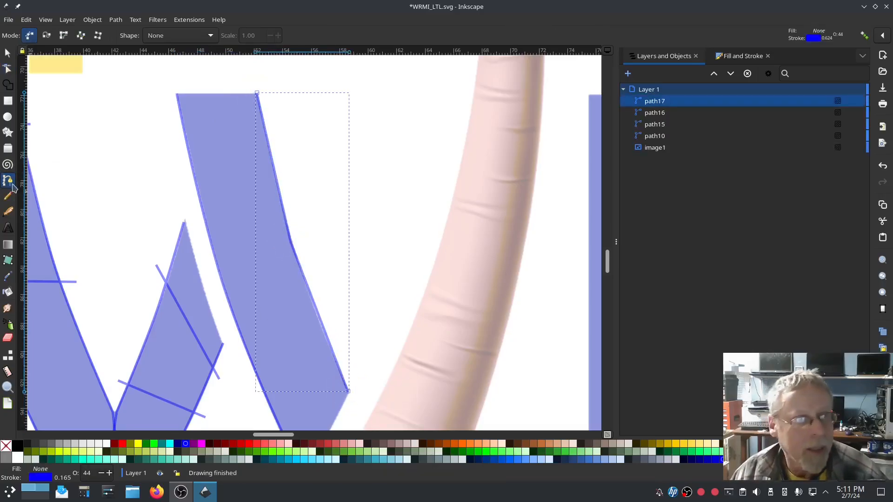
Make the middle node of the third stroke's right-edge path symmetric so the curve follows the letter
left_click(8, 69)
left_click(289, 241)
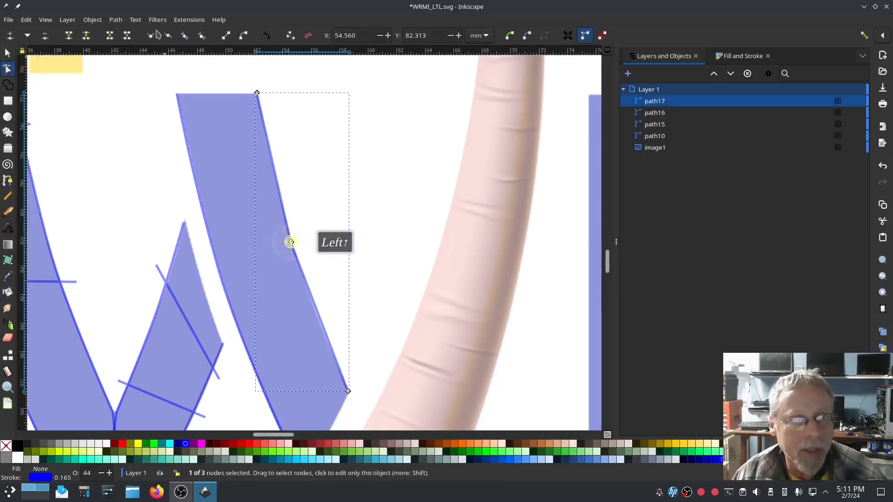
left_click(182, 35)
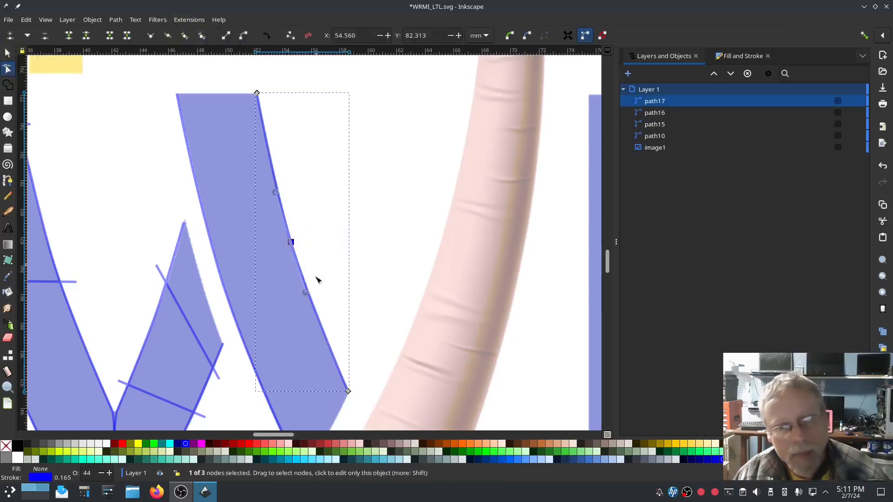
left_click(8, 181)
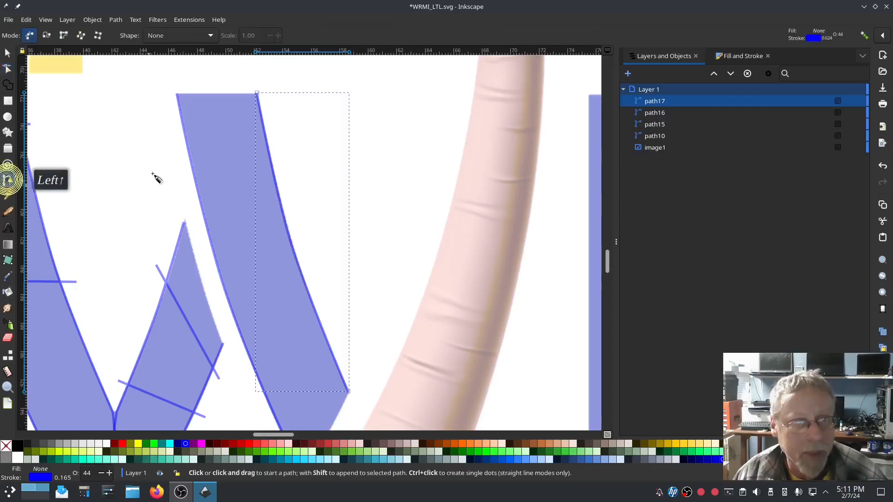
left_click(169, 127)
key("Return")
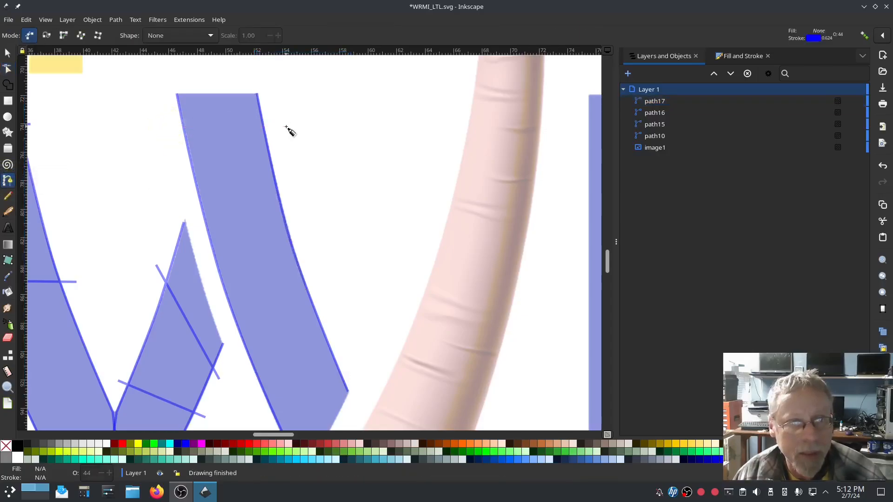
Draw three straight rungs with the Pencil tool across the W's third stroke, near its top, at mid-height and near its lower tip
left_click(8, 197)
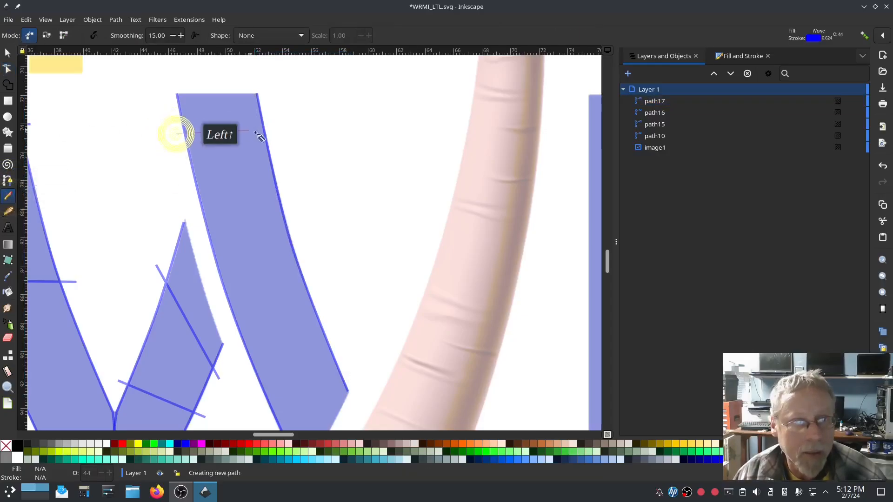
left_click_drag(176, 134, 278, 137)
left_click(207, 269)
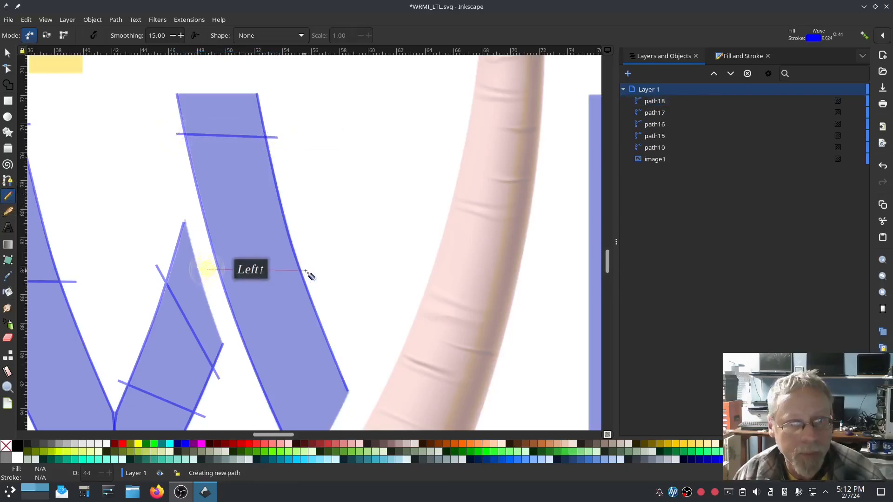
left_click(306, 257)
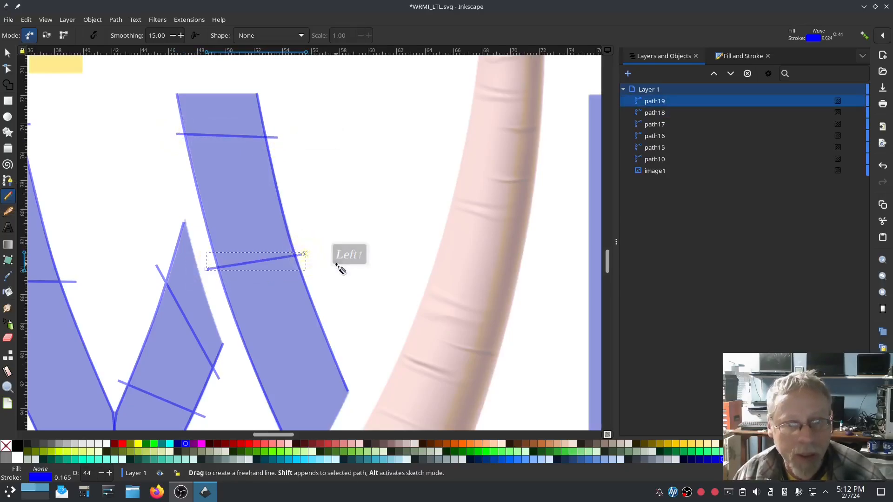
scroll(271, 391, "down", 3)
left_click(283, 399)
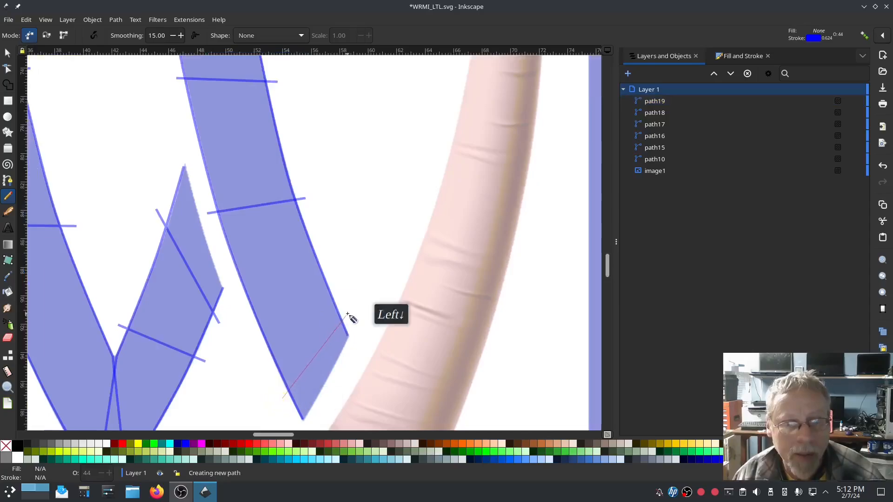
left_click(348, 314)
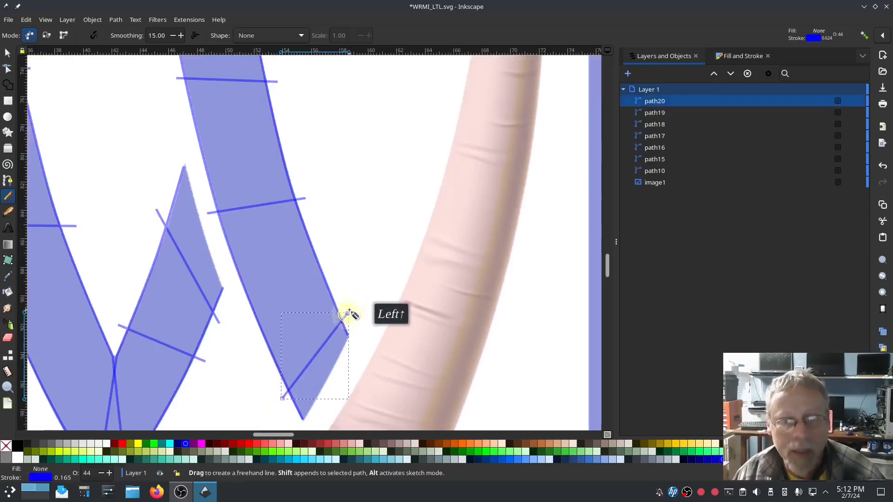
Combine the third stroke's two rails and three rungs into one path
left_click(657, 149)
left_click(655, 101, "shift")
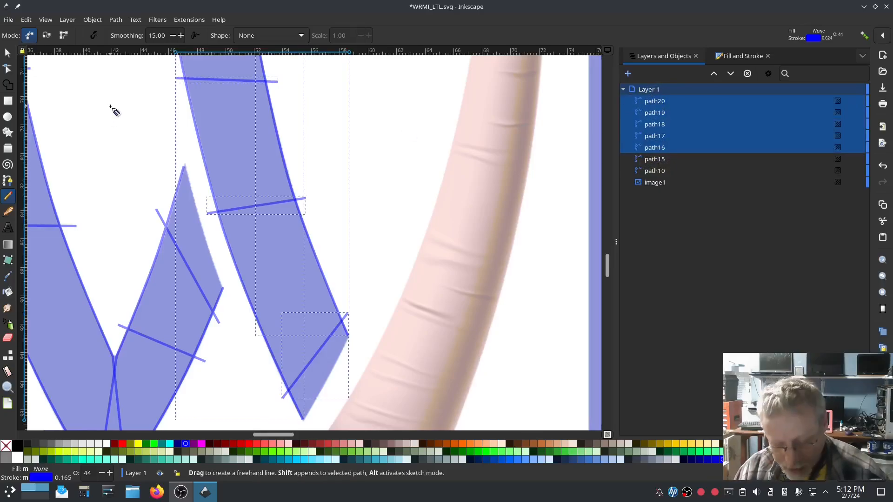
key("ctrl+k")
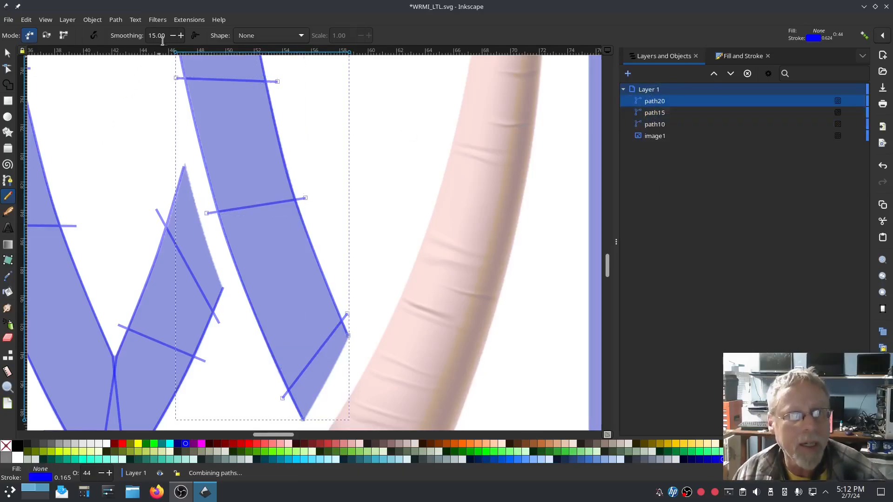
Enable Custom satin column in the Ink/Stitch params for the third stroke's combined path, preview the stitches and apply it
left_click(181, 20)
mouse_move(209, 146)
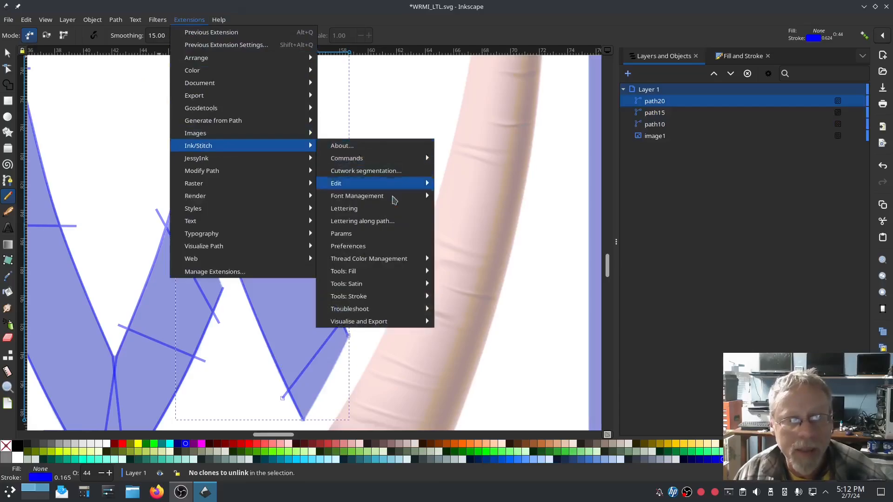
left_click(360, 233)
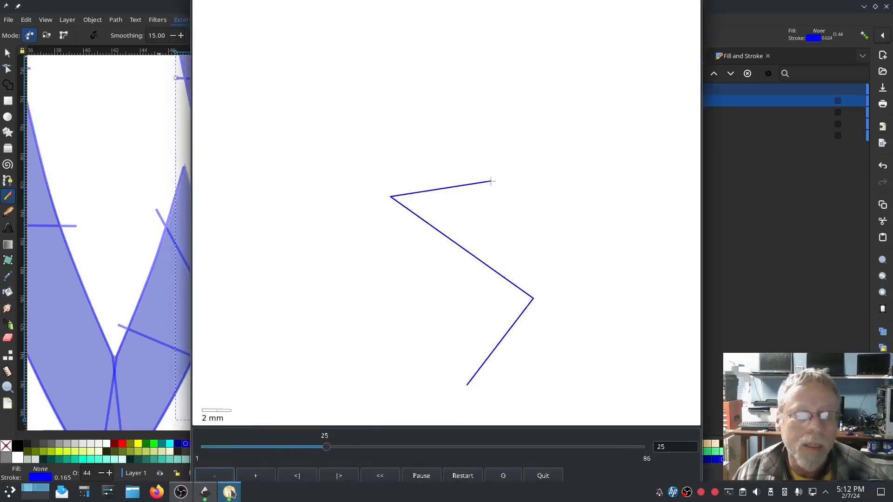
left_click(231, 494)
left_click_drag(397, 67, 210, 46)
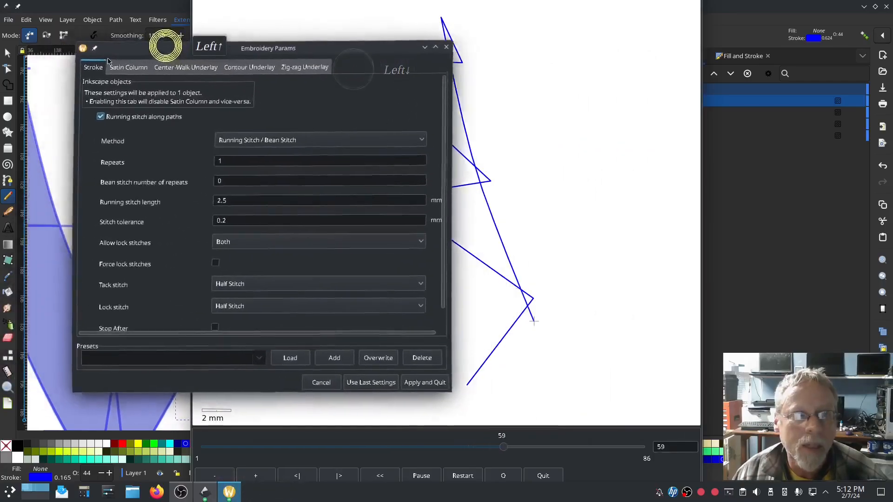
left_click(112, 67)
left_click(95, 125)
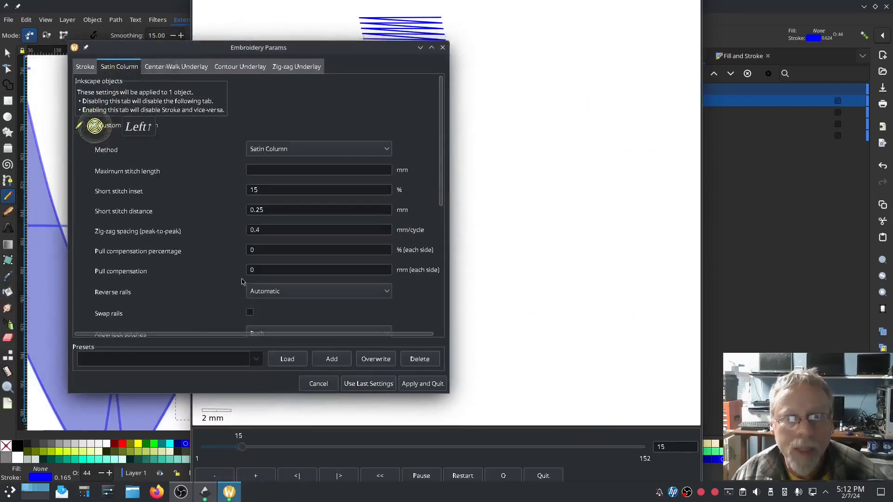
left_click(630, 395)
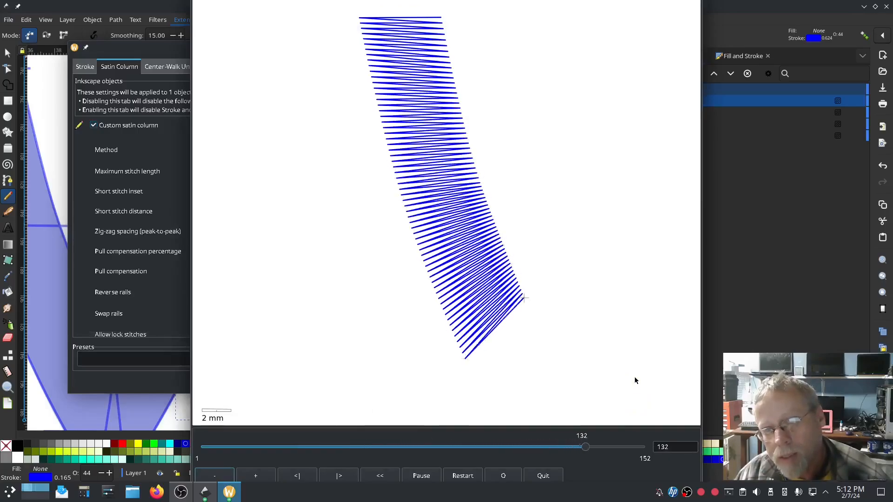
left_click(165, 374)
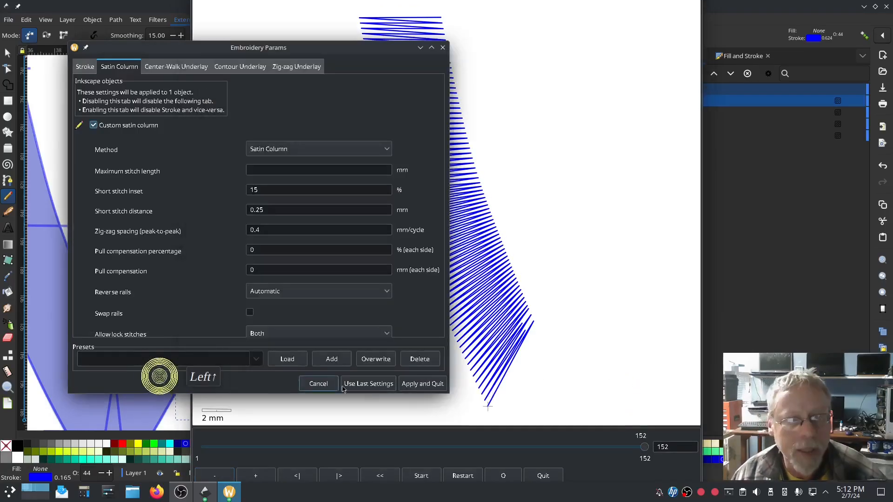
left_click(431, 382)
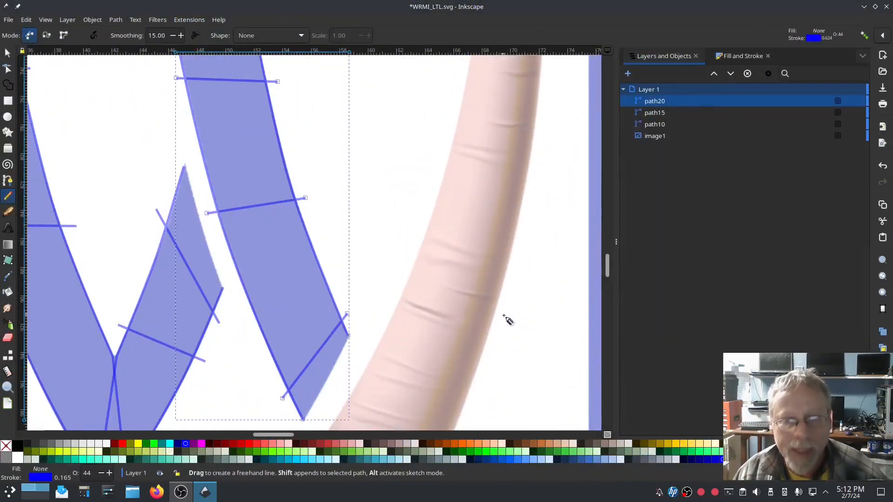
Draw a two-node path about 30 mm long up the left edge of the R's stem, from its bottom corner to its top corner
scroll(504, 316, "down", 3)
left_click_drag(509, 328, 219, 304)
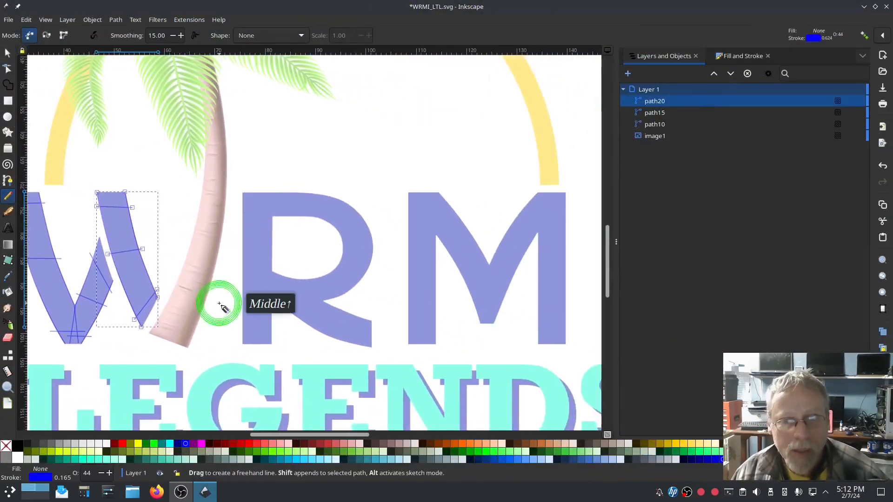
left_click_drag(472, 299, 376, 286)
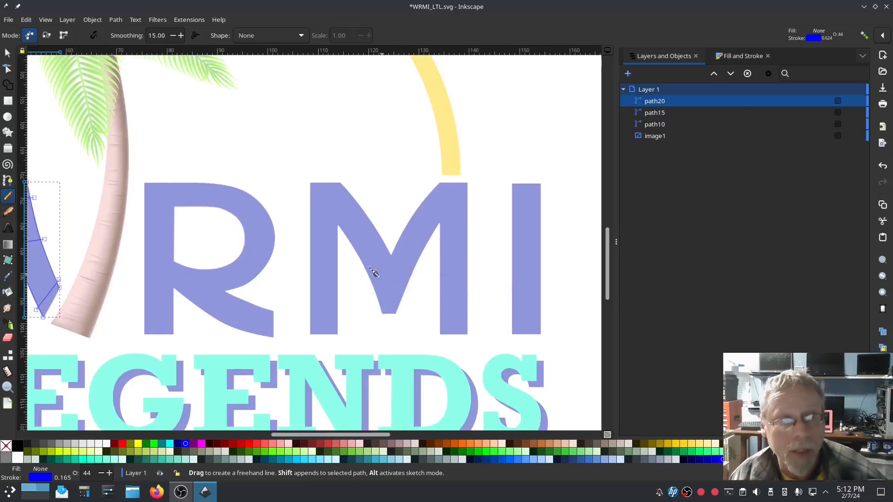
left_click_drag(281, 288, 319, 219)
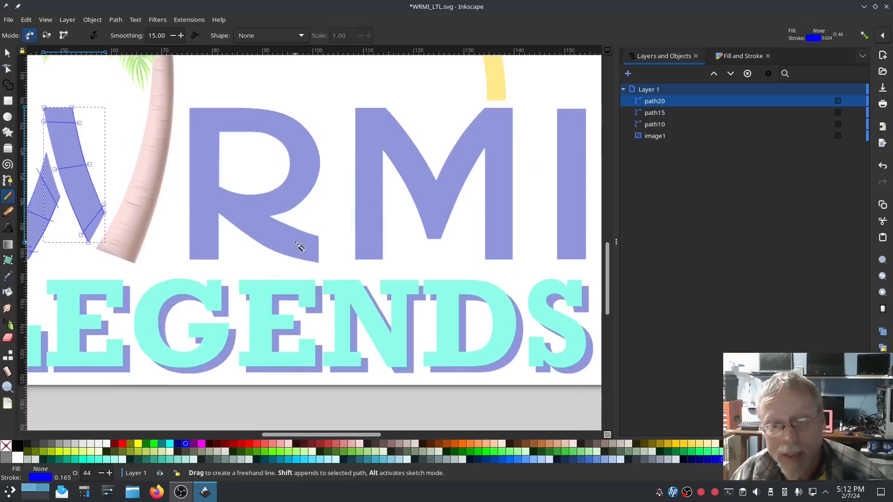
left_click_drag(316, 221, 368, 215)
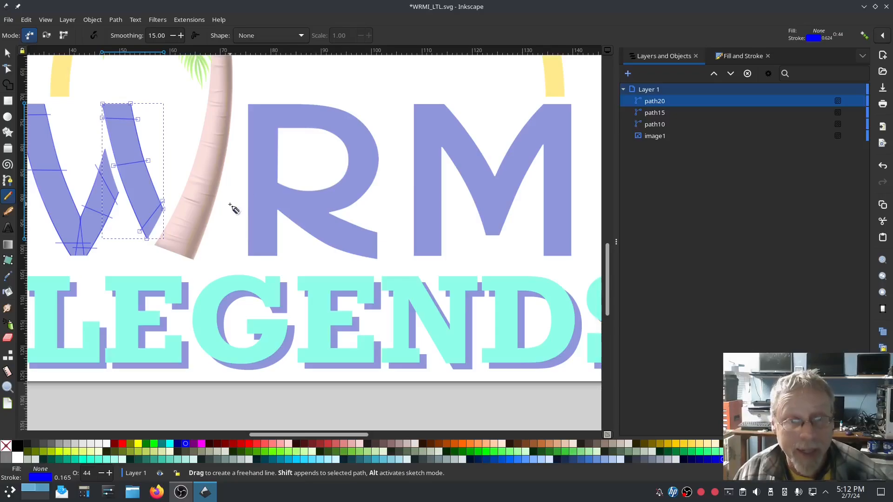
left_click(8, 181)
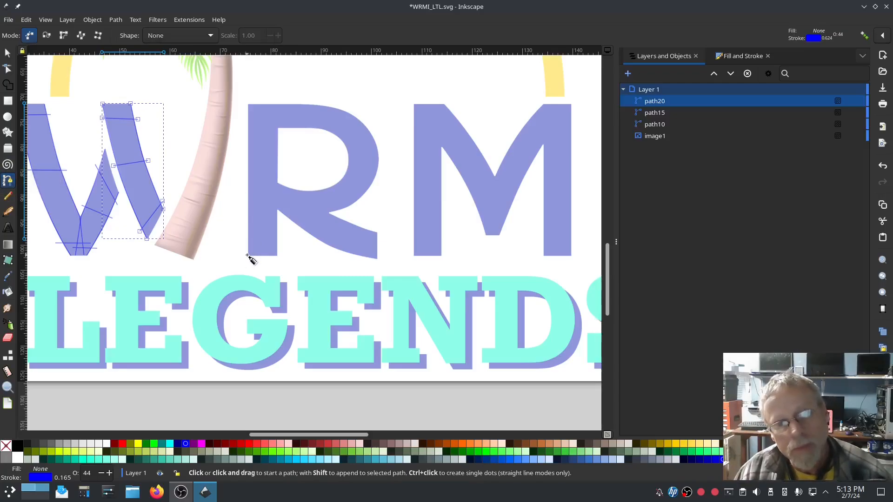
left_click(247, 255)
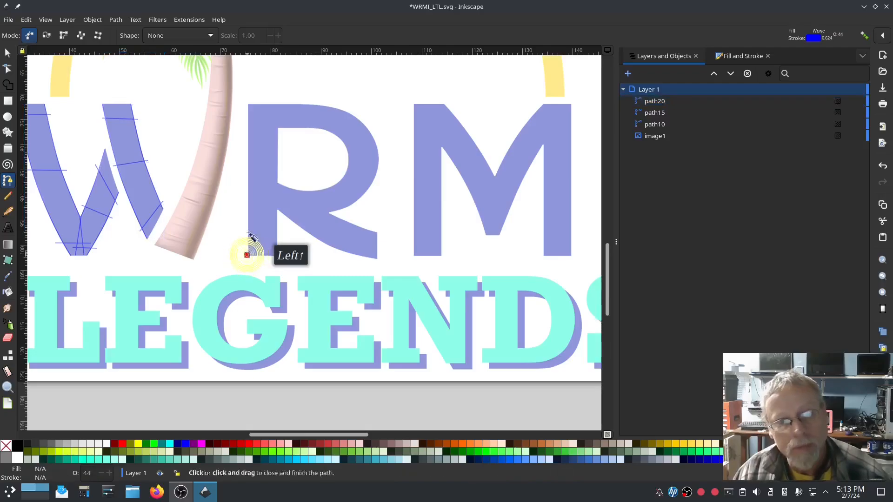
double_click(248, 105)
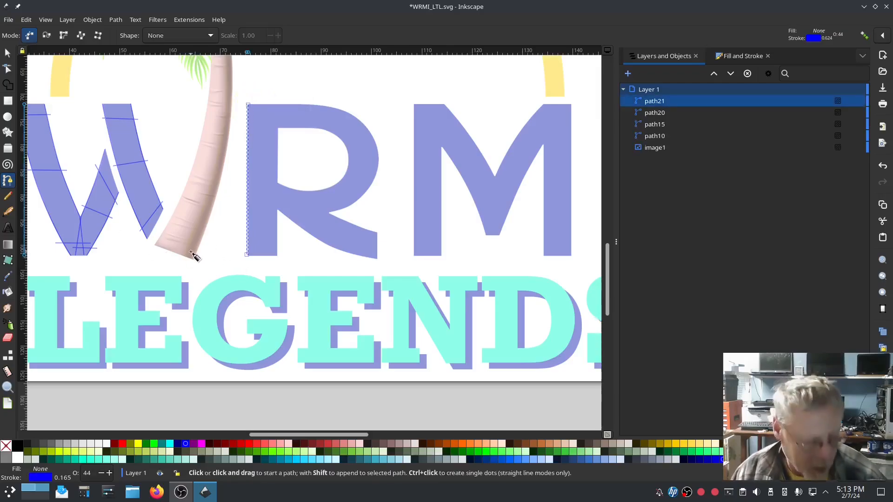
Move the bottom node of the R's left-edge path onto the stem's lower corner, at about X 75.46, Y 102.06 mm
scroll(221, 250, "up", 1)
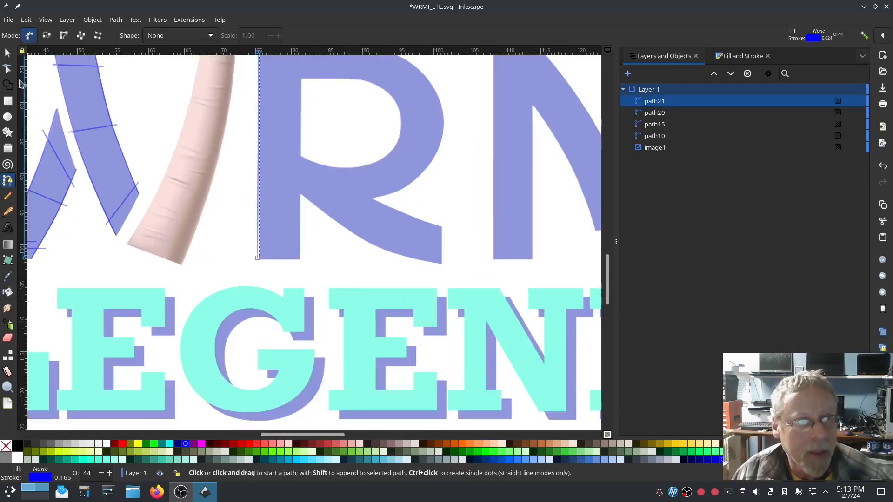
left_click(7, 68)
left_click(258, 257)
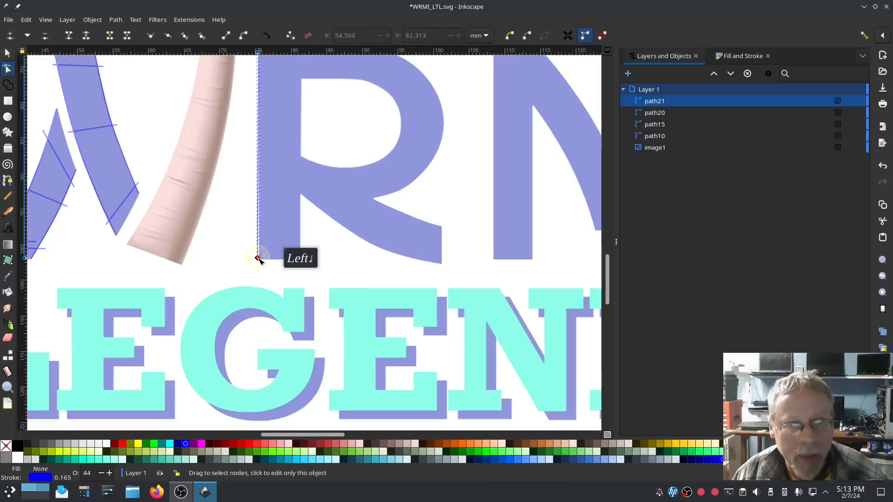
left_click_drag(258, 258, 261, 261)
Duplicate the R's left-edge path and move the copy horizontally to the stem's right edge, at about X 81.2 mm
scroll(339, 265, "up", 2)
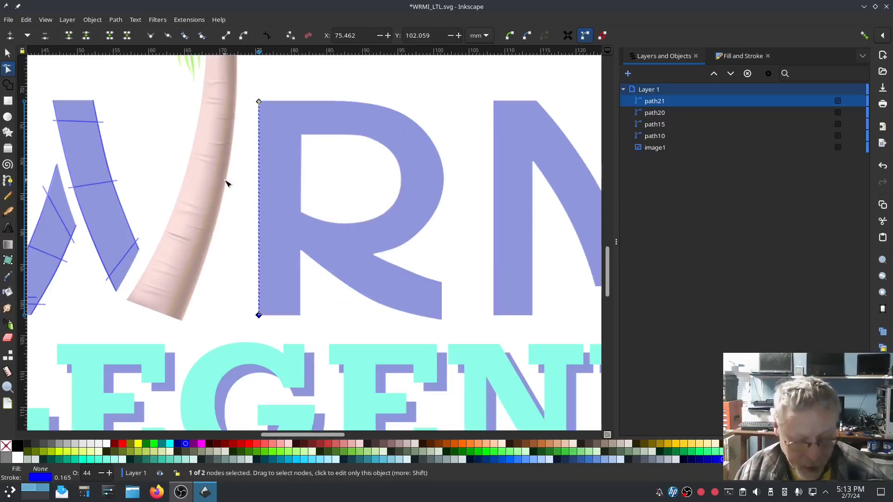
left_click(8, 53)
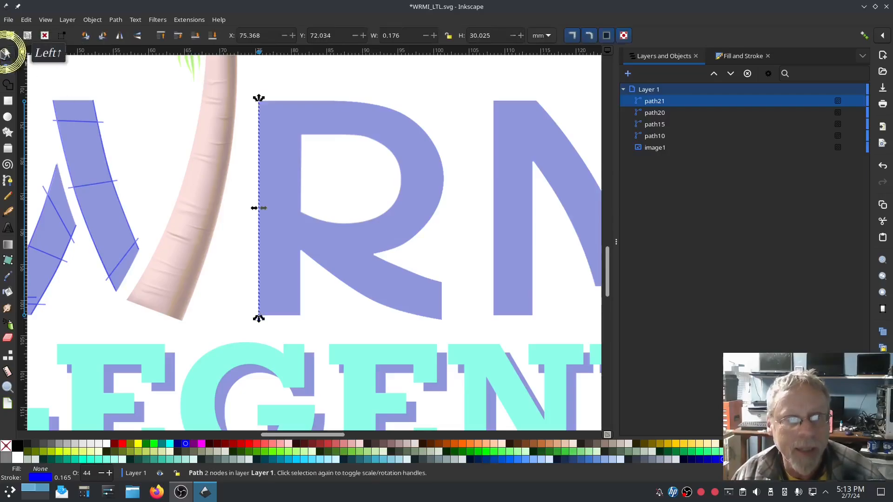
key("ctrl+d")
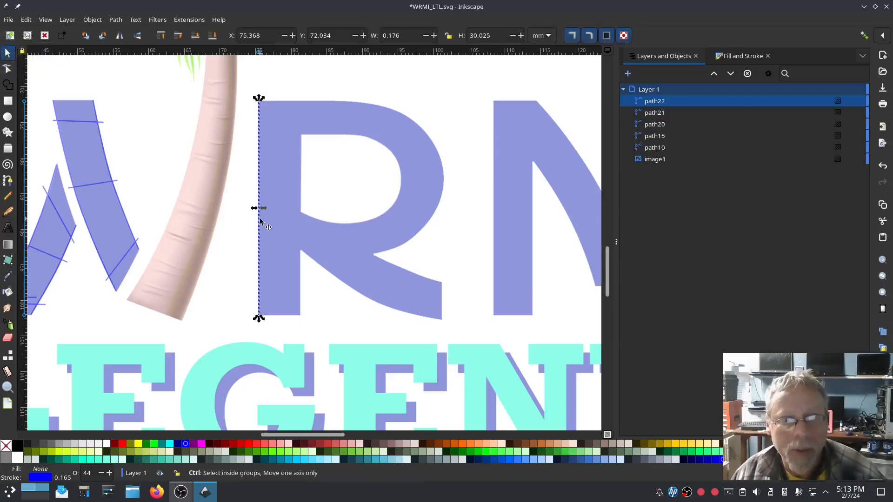
left_click_drag(258, 218, 302, 229)
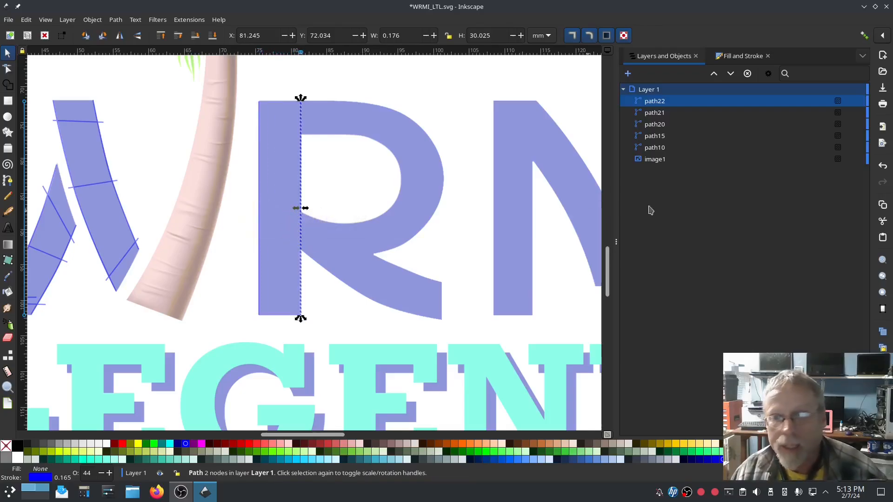
Combine the left and right edge paths of the R's stem into one path and open its Ink/Stitch params
left_click(659, 113, "shift")
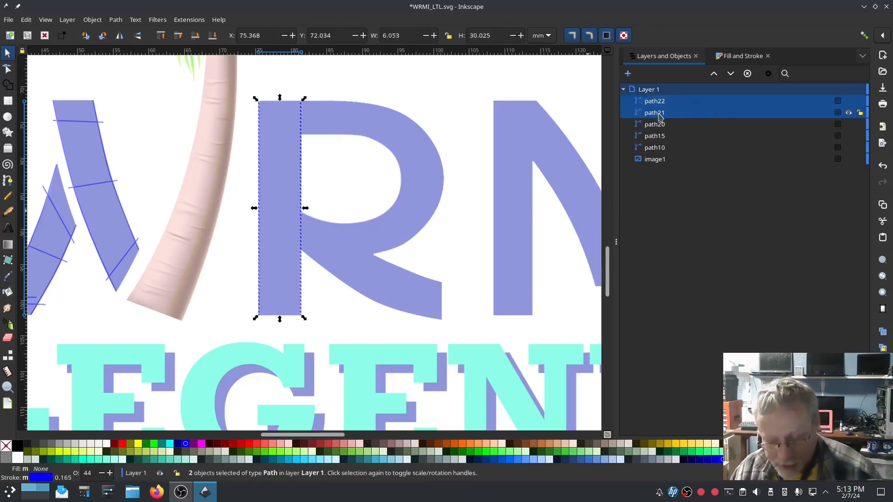
key("ctrl+k")
left_click(186, 20)
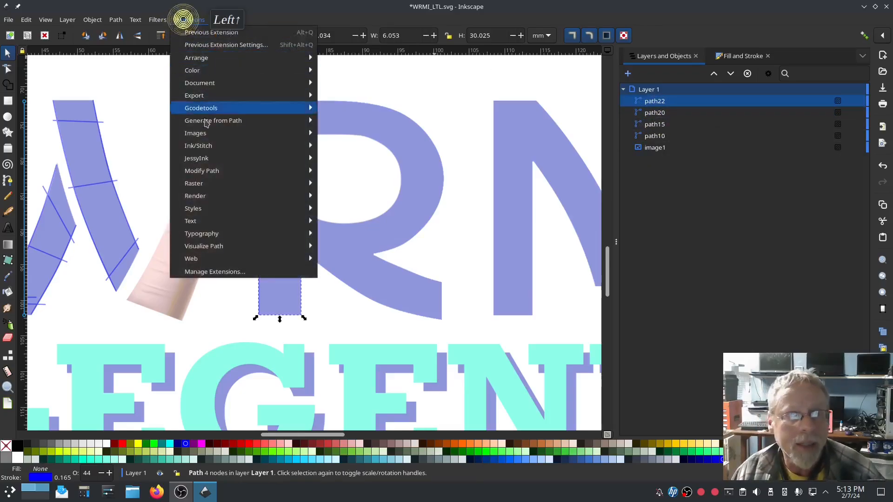
mouse_move(204, 145)
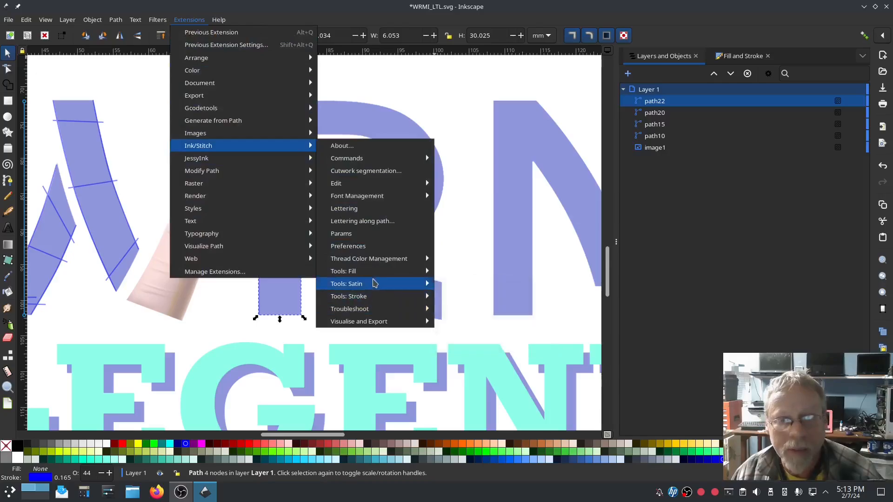
left_click(370, 233)
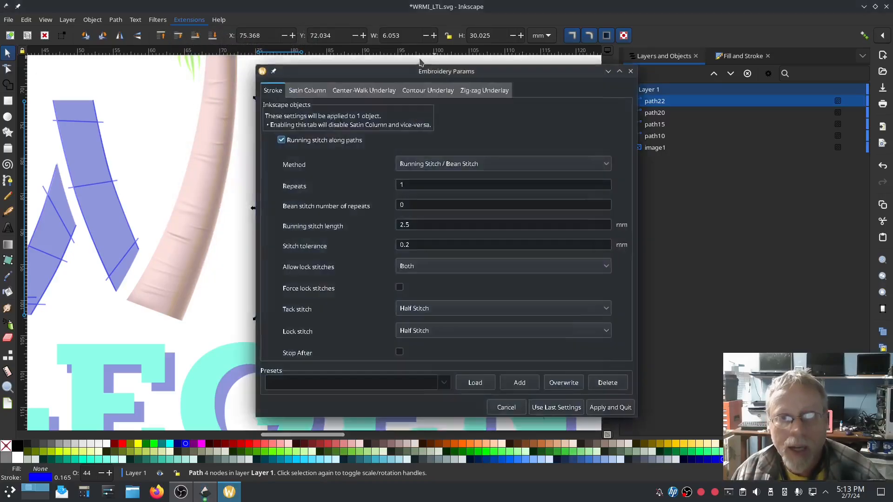
left_click_drag(420, 69, 190, 65)
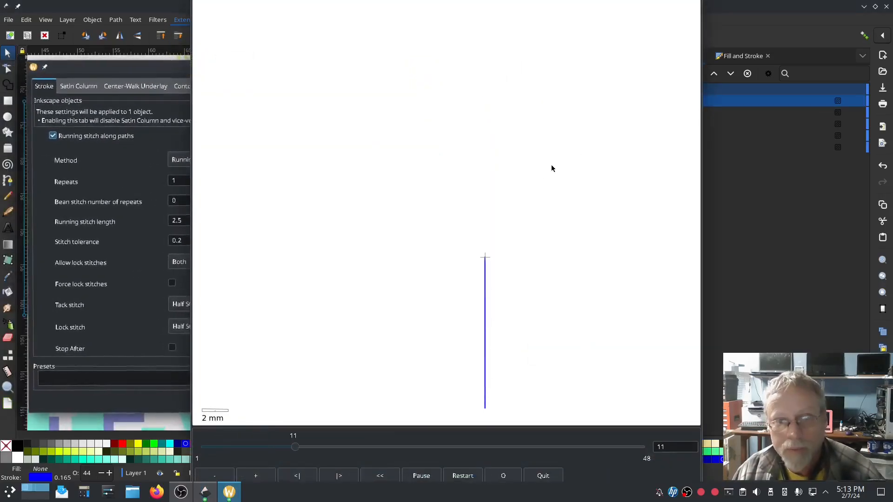
Enable Custom satin column and Swap rails for the R's stem, and apply the settings
left_click(77, 87)
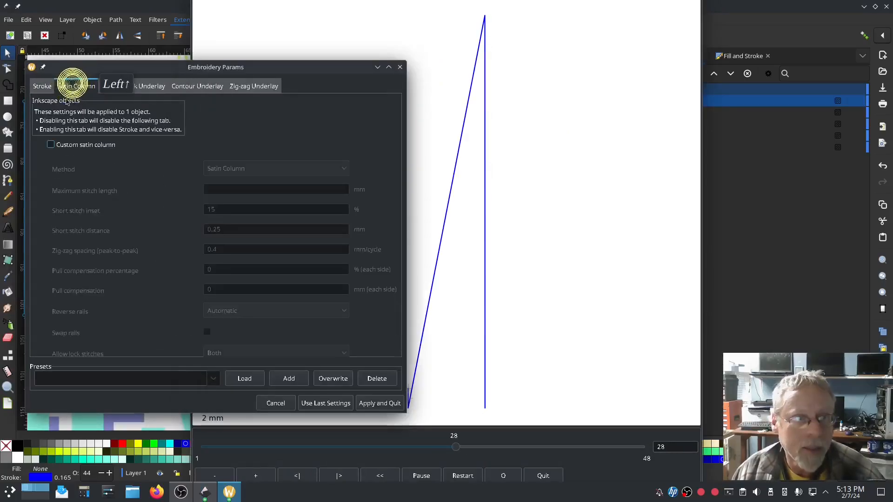
left_click(51, 145)
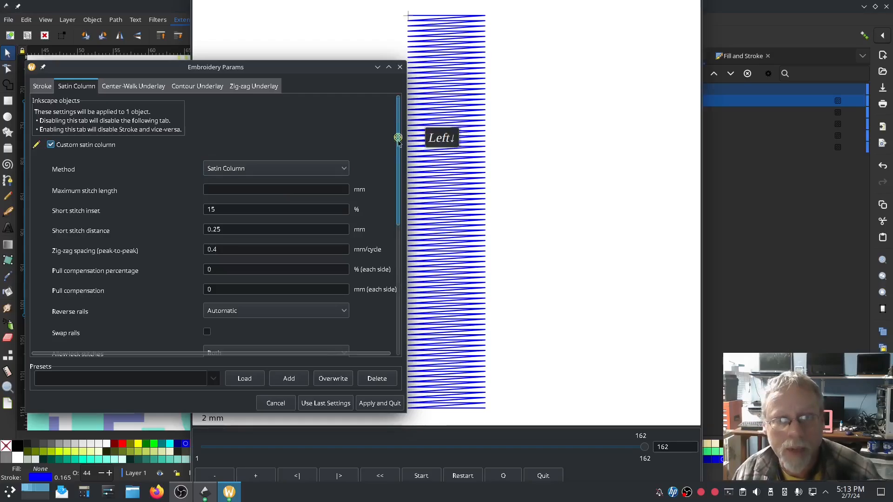
left_click_drag(399, 140, 398, 197)
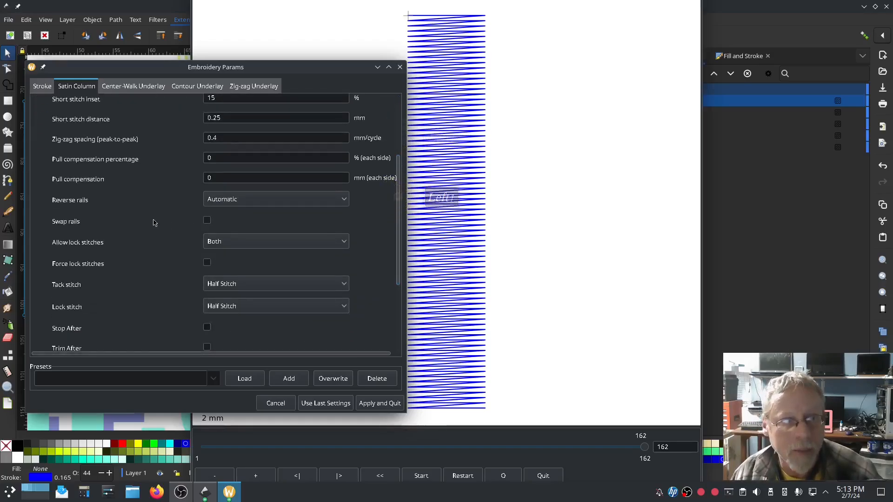
left_click(207, 220)
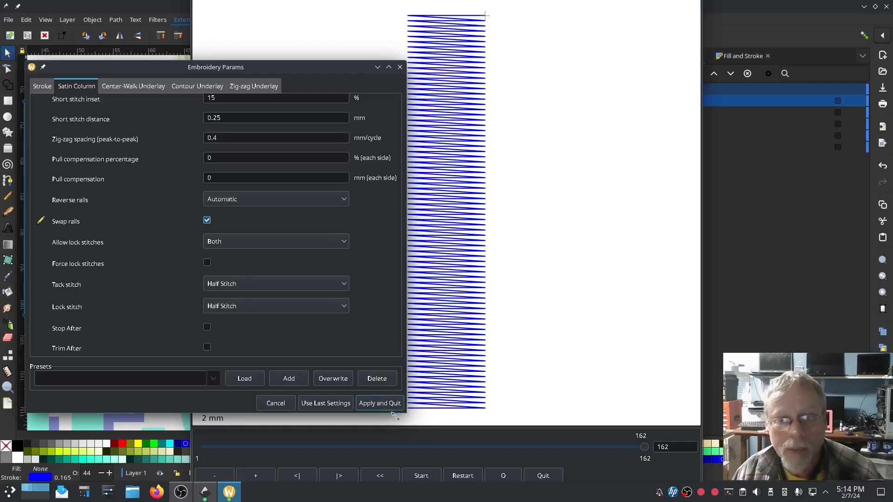
left_click(379, 403)
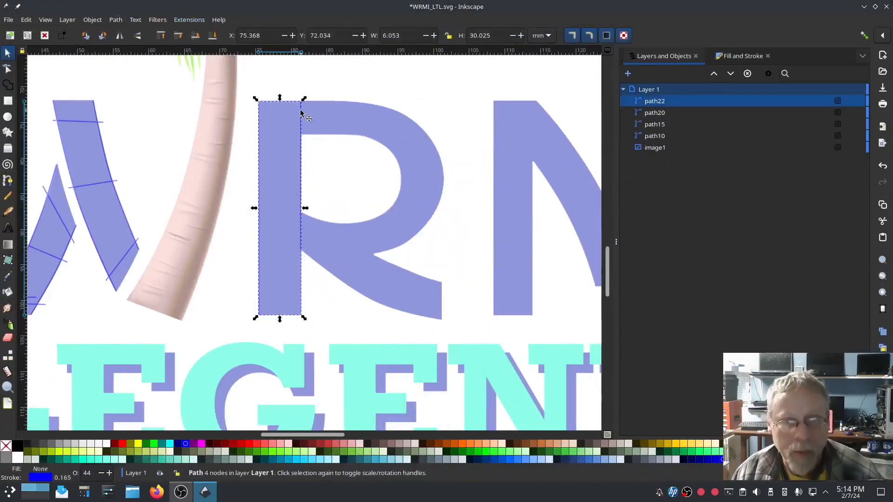
Draw an open 14-node path around the R bowl's outer edge, starting and ending just inside the stem and cutting across where the leg joins
scroll(301, 112, "up", 2)
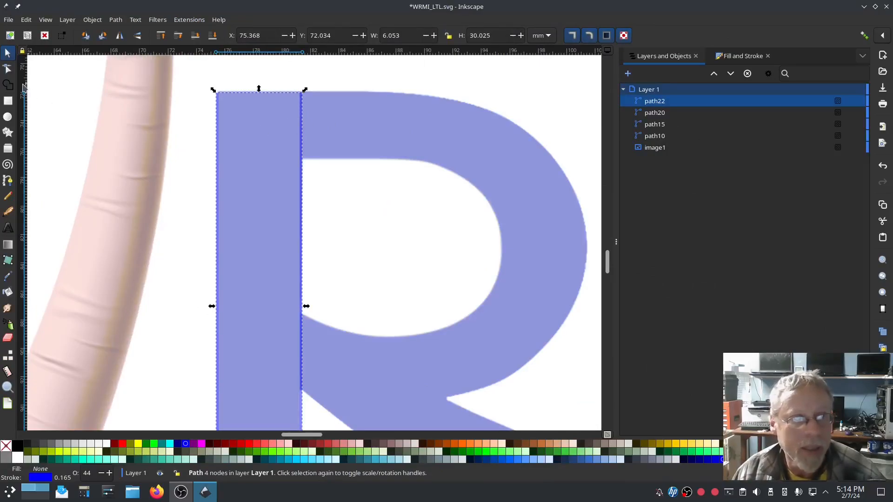
left_click(8, 181)
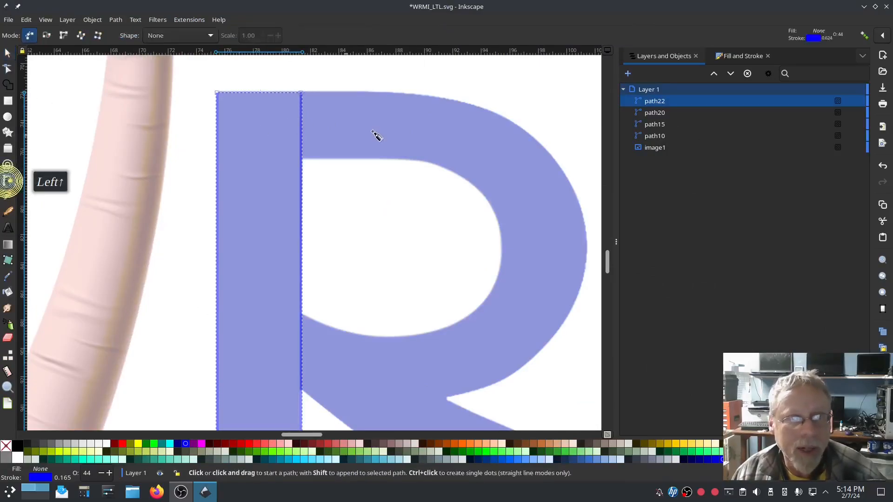
left_click(295, 93)
left_click(396, 93)
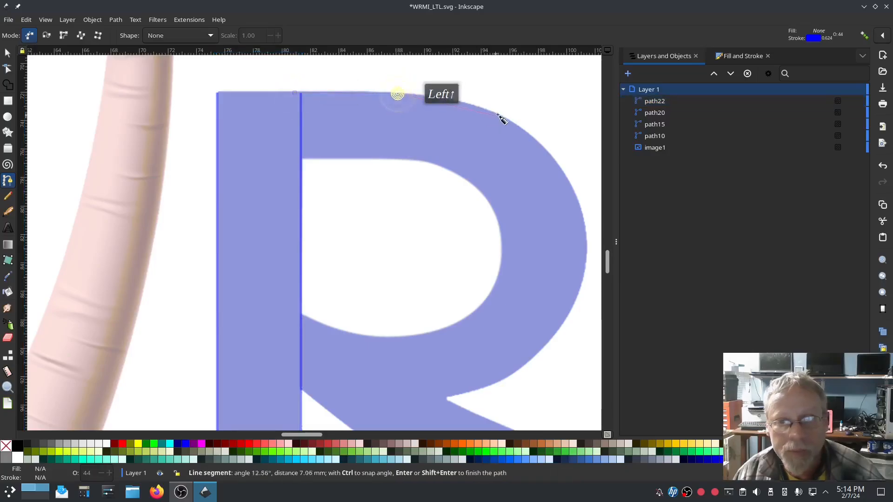
left_click(497, 115)
left_click(559, 167)
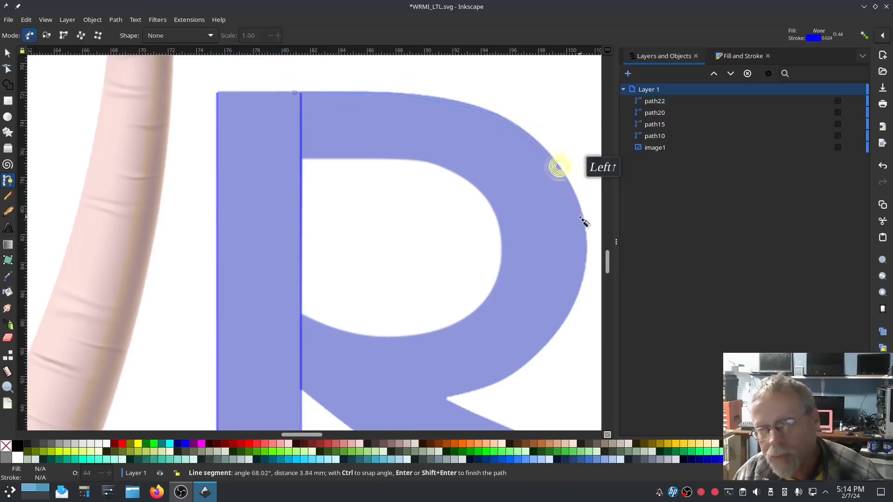
left_click(581, 220)
left_click(578, 290)
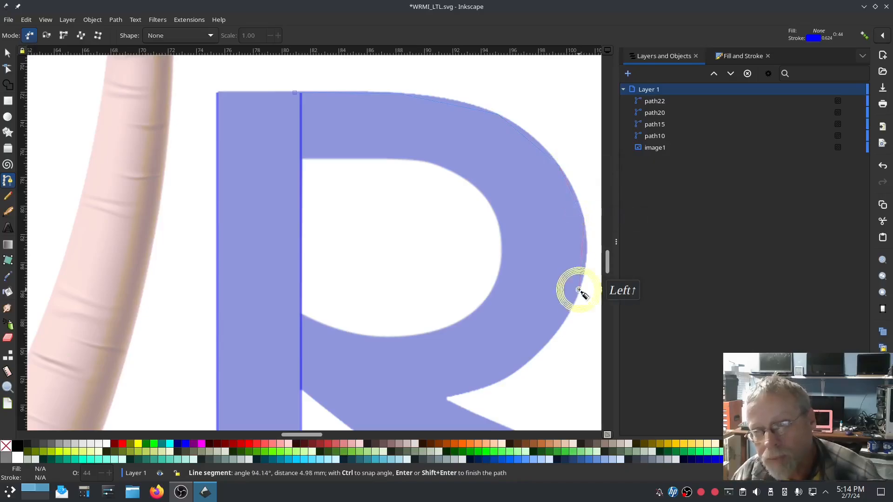
left_click(540, 354)
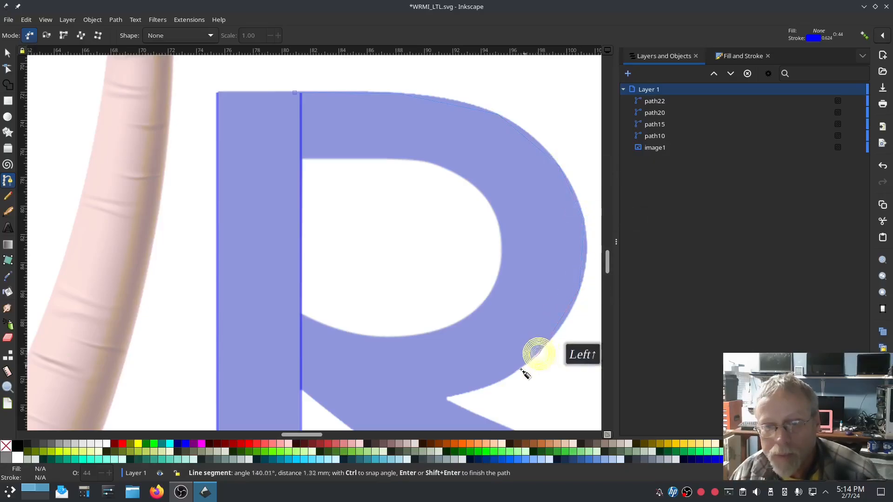
left_click(509, 377)
left_click(475, 391)
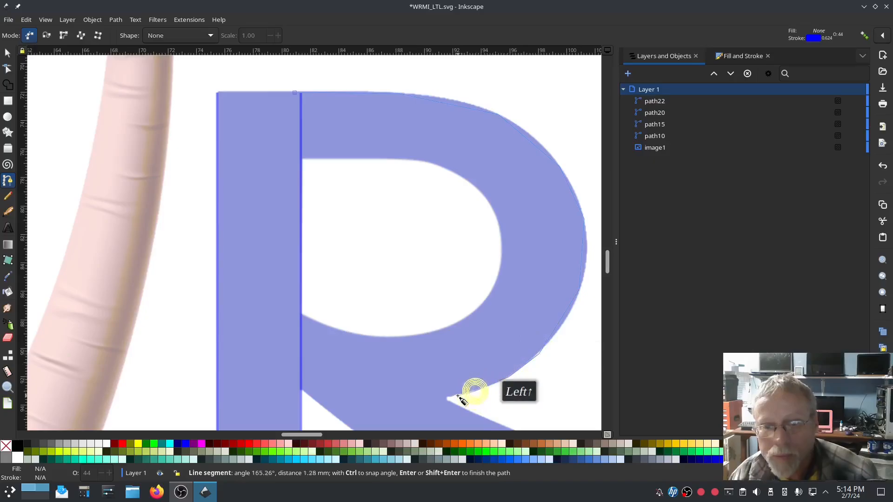
left_click(448, 397)
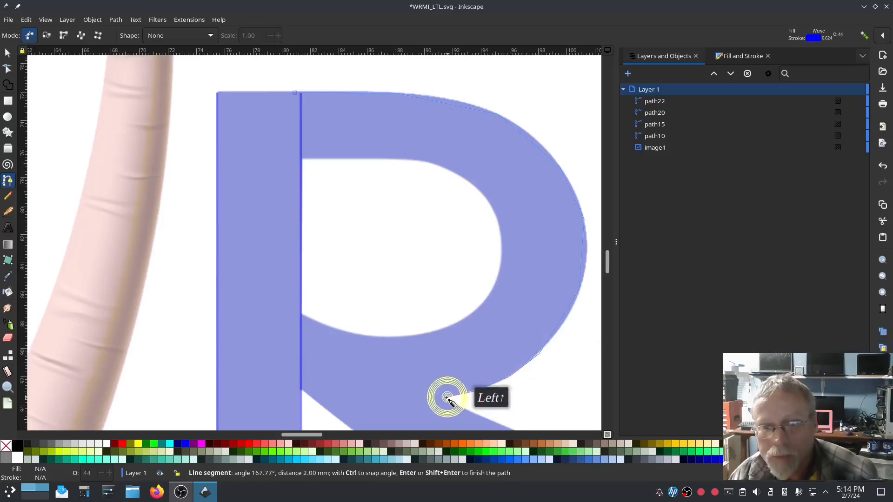
left_click(401, 388)
left_click(341, 371)
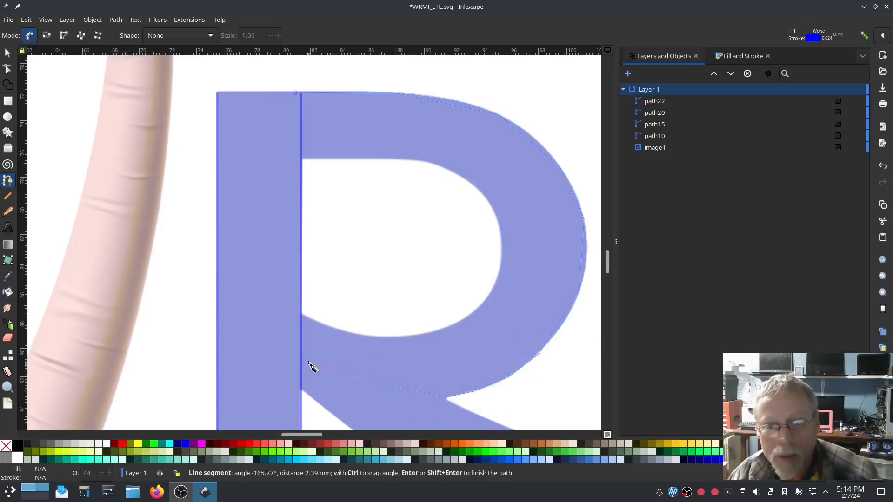
left_click(308, 365)
left_click(298, 362)
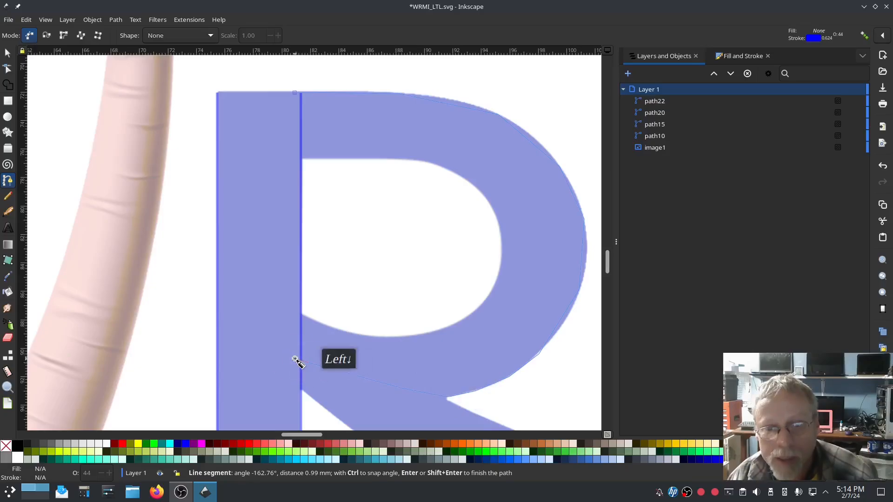
key("Return")
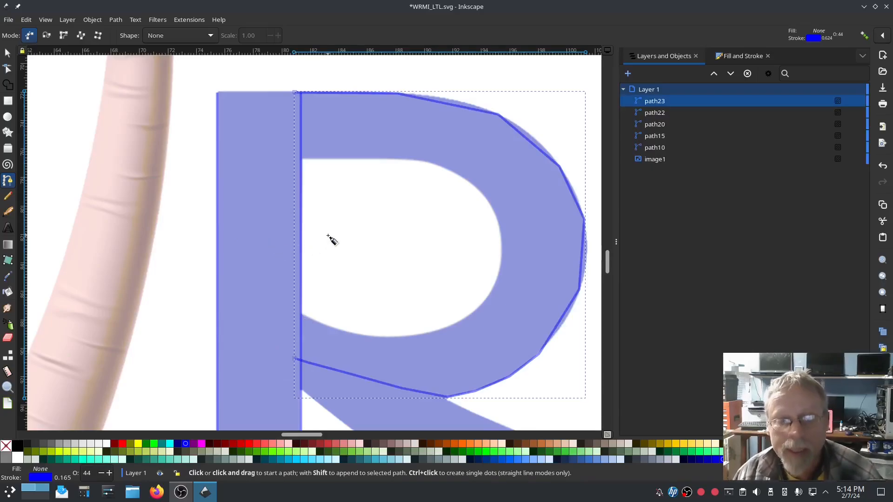
Make all nodes of the R bowl's outer-edge path symmetric so that its segments curve along the outline
left_click(7, 69)
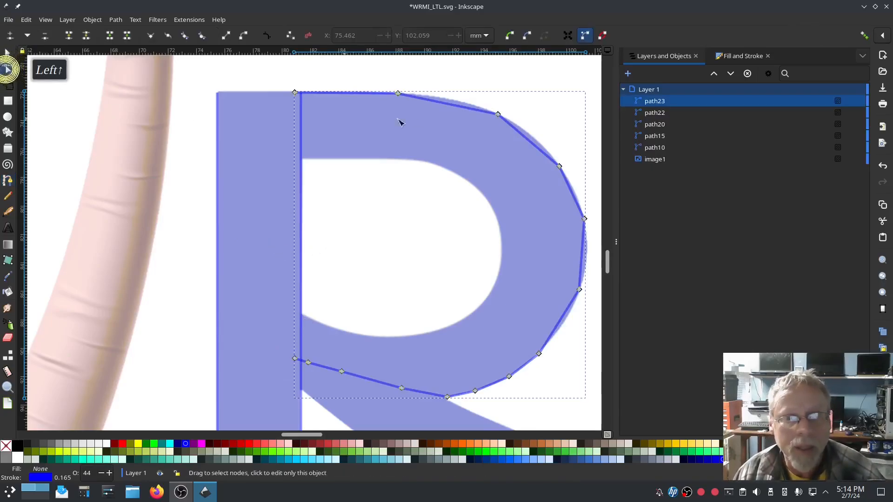
left_click(396, 92)
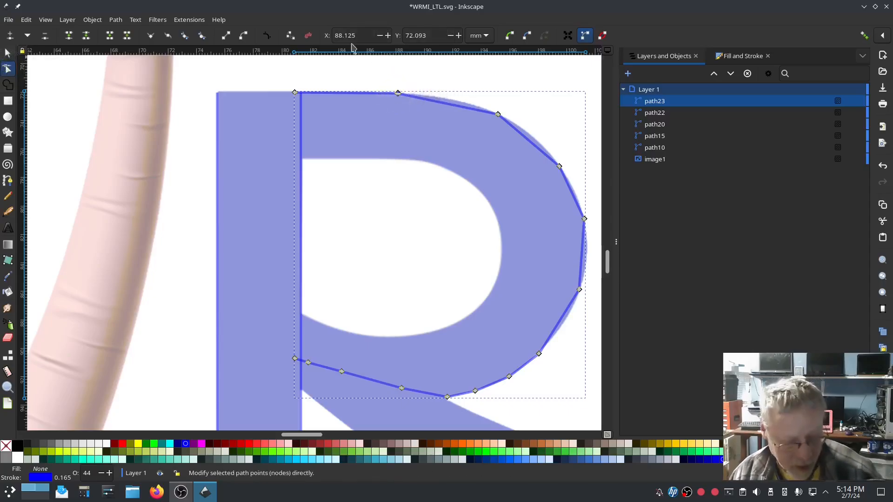
key("ctrl+a")
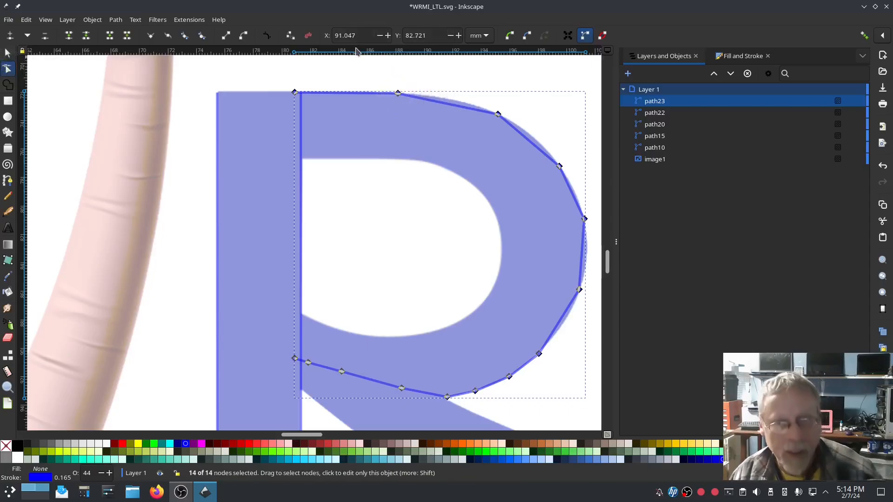
left_click(184, 37)
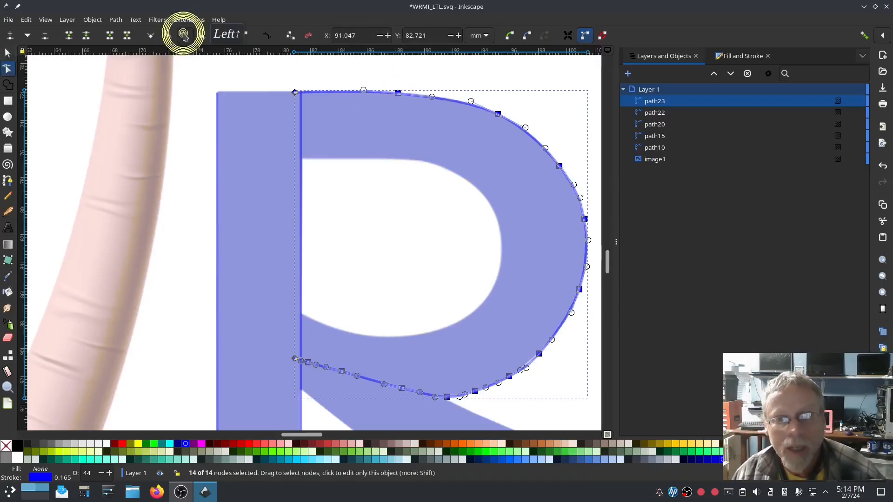
left_click(170, 286)
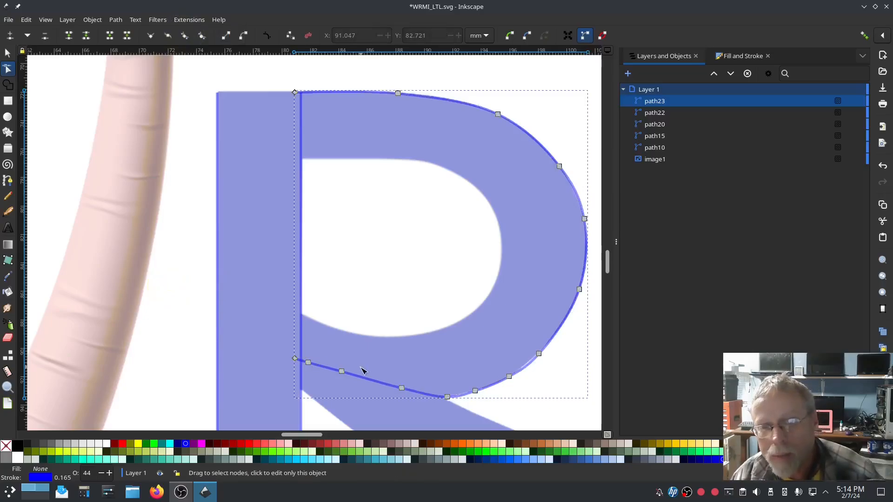
Draw an open 12-node path around the R bowl's inner edge, starting and ending just inside the stem
scroll(364, 371, "down", 3)
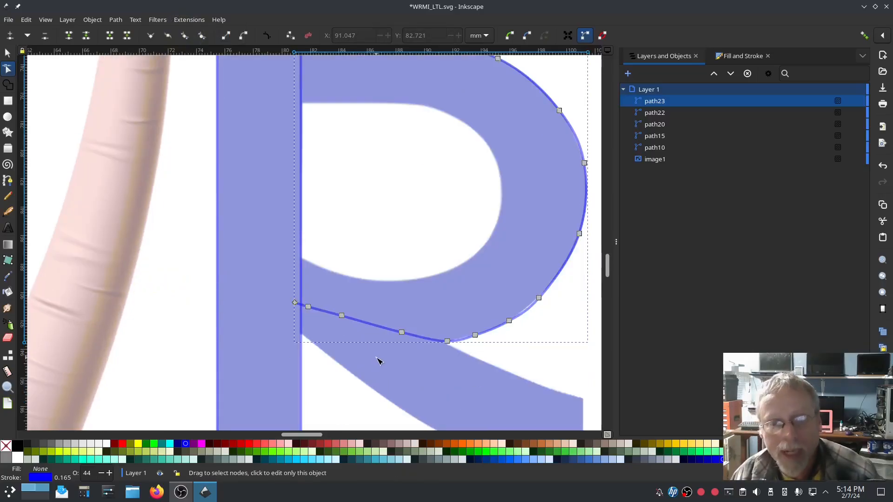
left_click(8, 181)
scroll(347, 149, "up", 3)
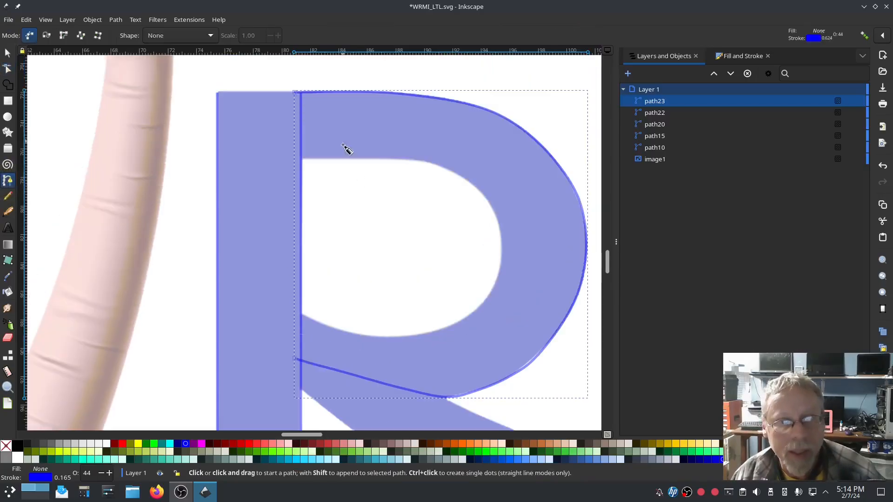
left_click(296, 160)
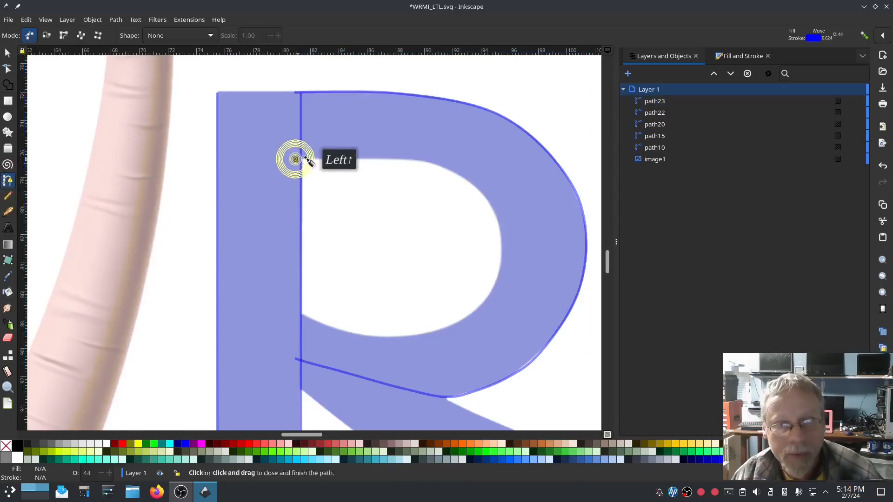
left_click(360, 159)
left_click(415, 160)
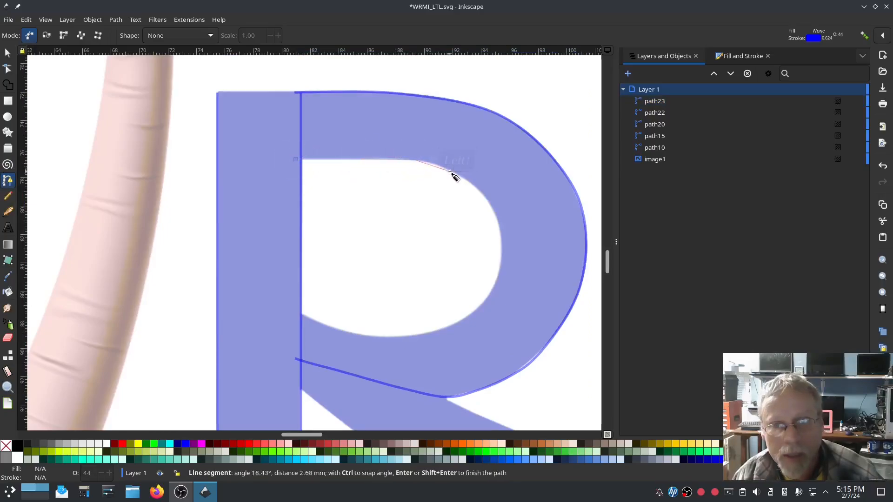
left_click(451, 171)
left_click(490, 206)
left_click(501, 252)
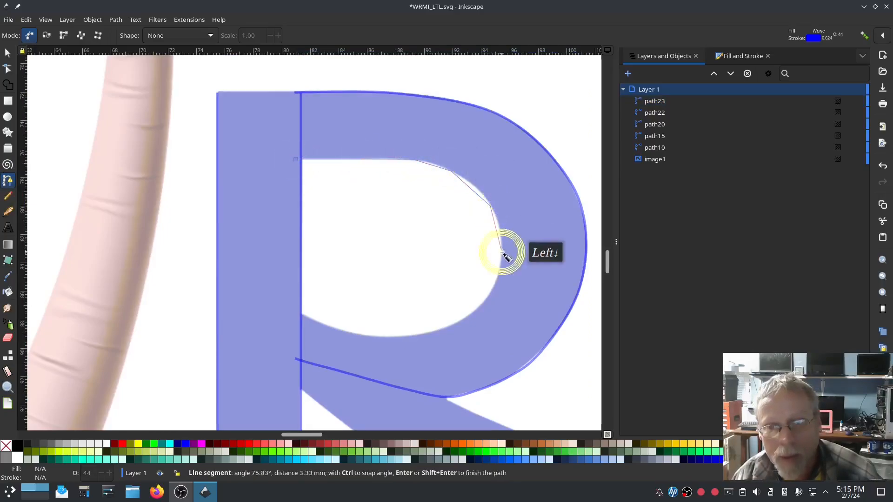
left_click(483, 303)
left_click(454, 322)
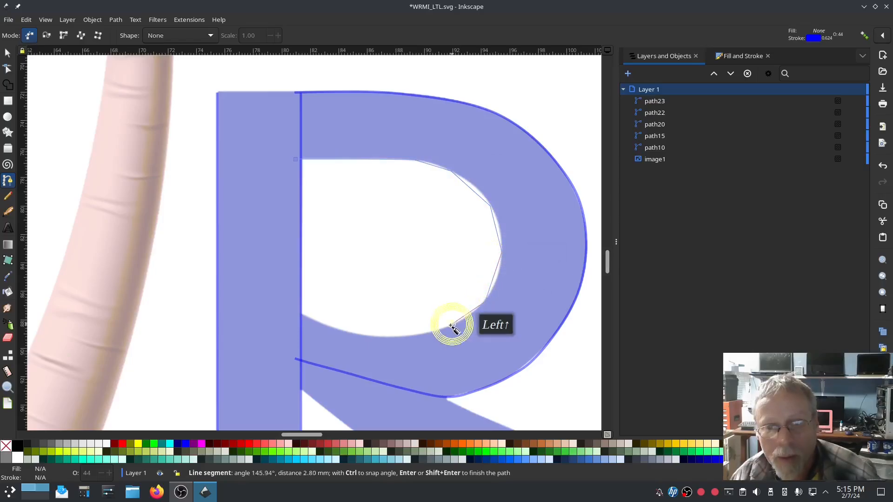
left_click(414, 337)
left_click(369, 334)
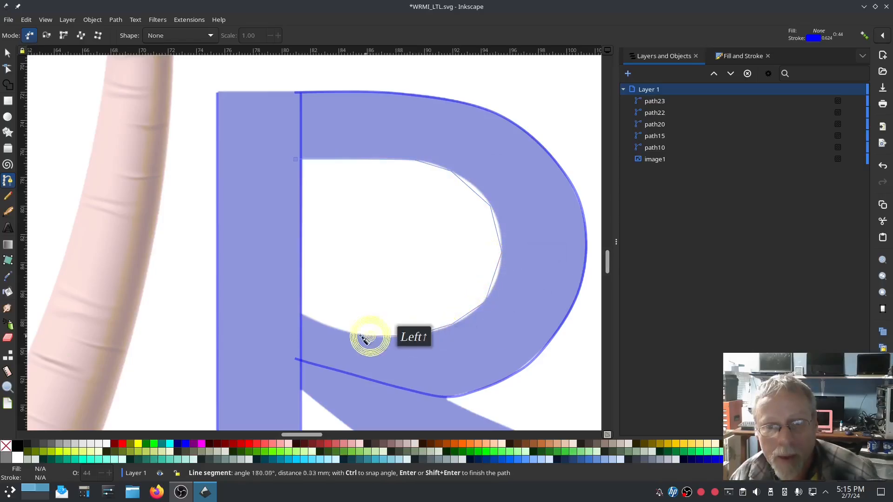
left_click(327, 324)
double_click(296, 312)
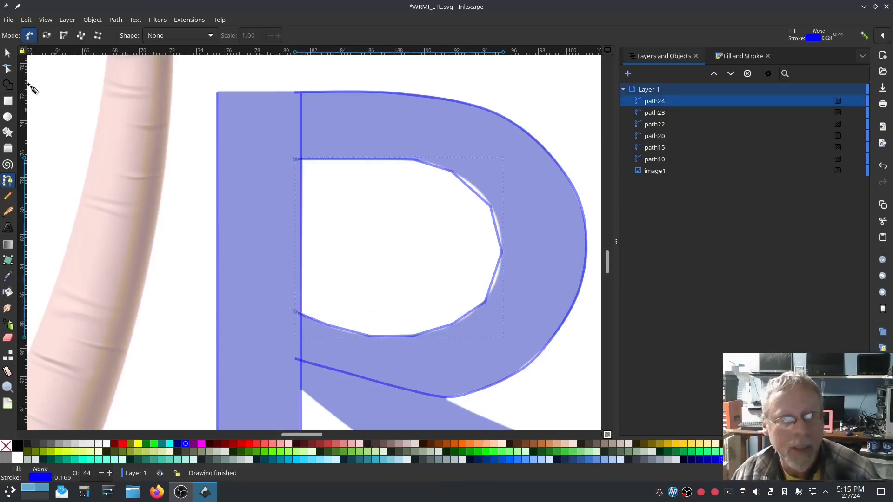
Make all nodes of the R bowl's inner-edge path symmetric so that its segments curve along the outline
left_click(8, 69)
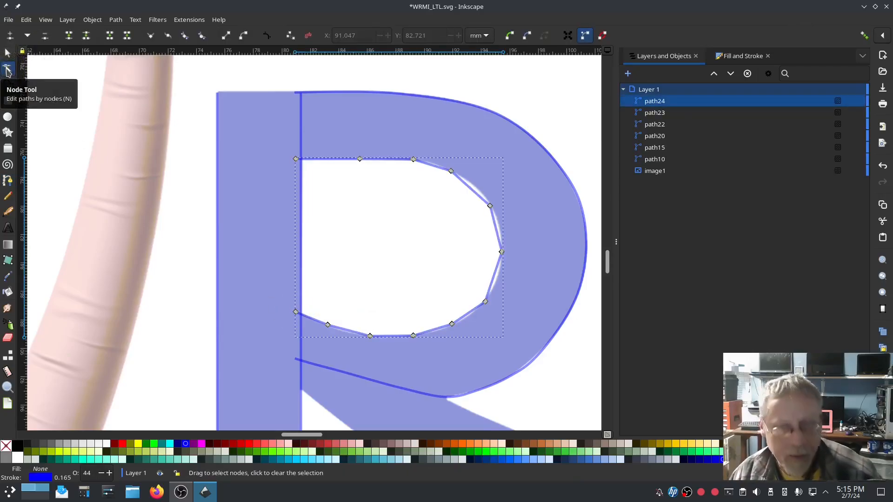
key("ctrl+a")
left_click(185, 36)
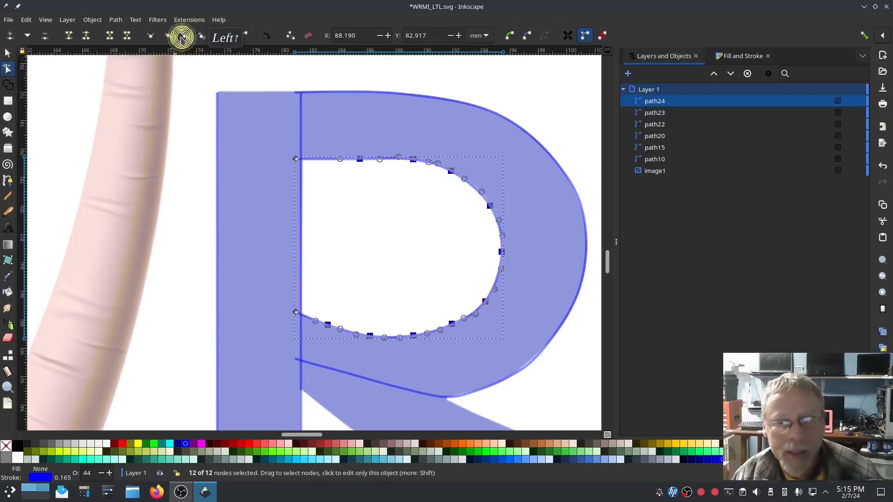
left_click(194, 188)
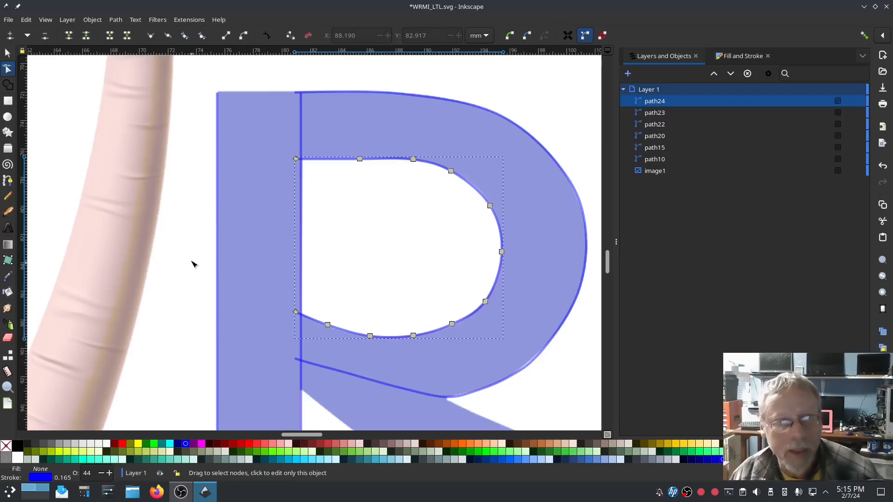
Draw three straight rungs across the R bowl's upper stroke: beside the stem, where the curve begins, and at the upper-right bend
left_click(9, 200)
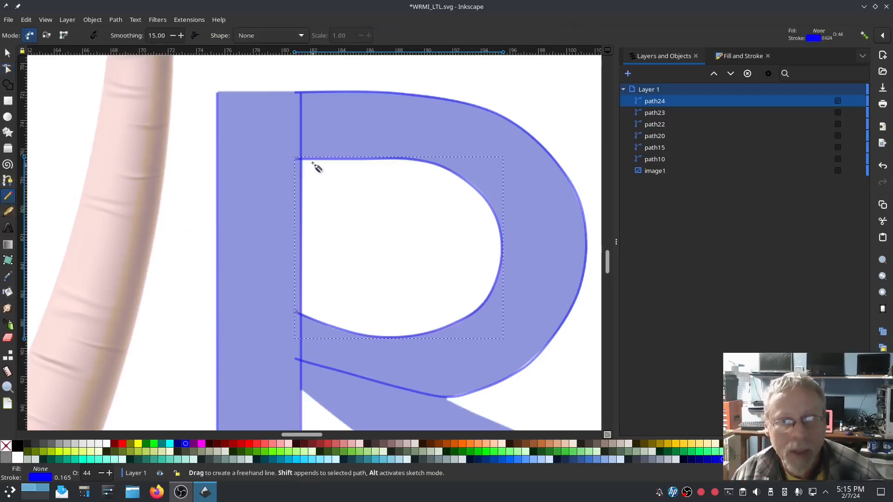
left_click_drag(312, 162, 311, 86)
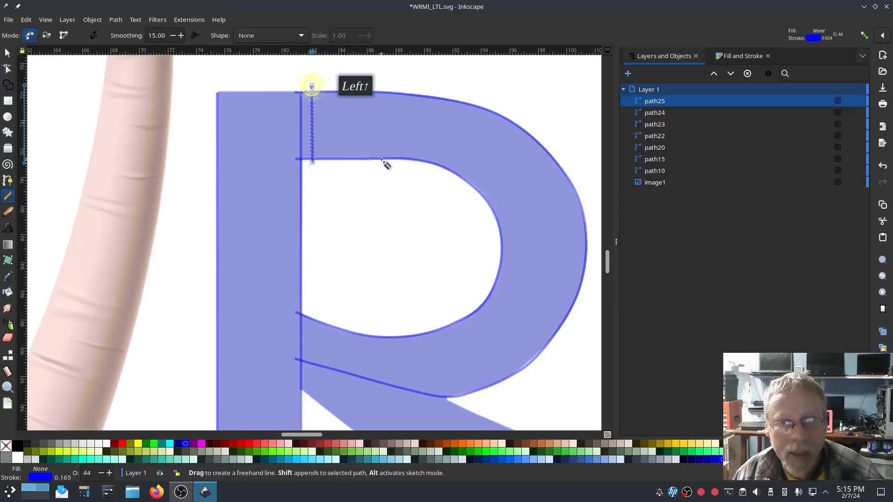
left_click(386, 163)
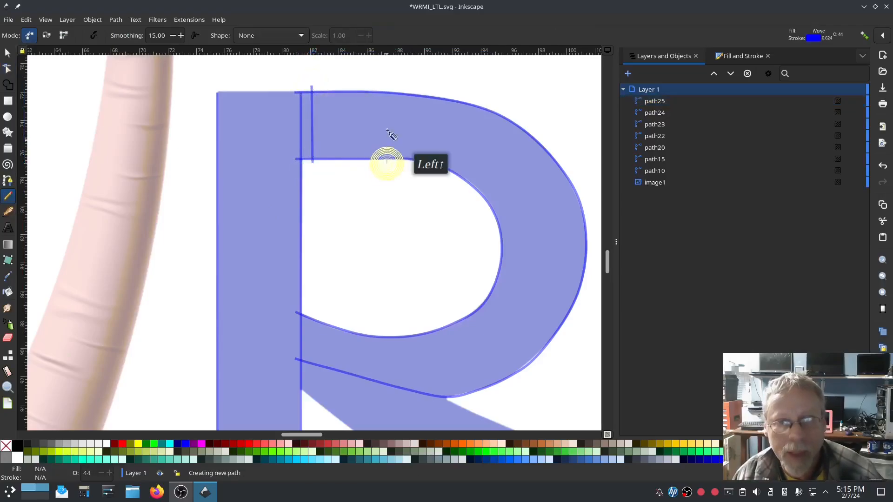
left_click(399, 83)
left_click(456, 182)
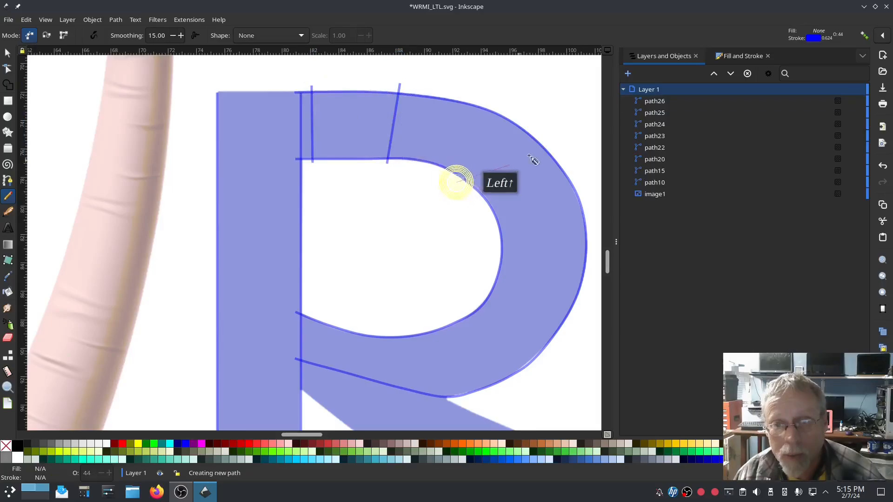
left_click(538, 126)
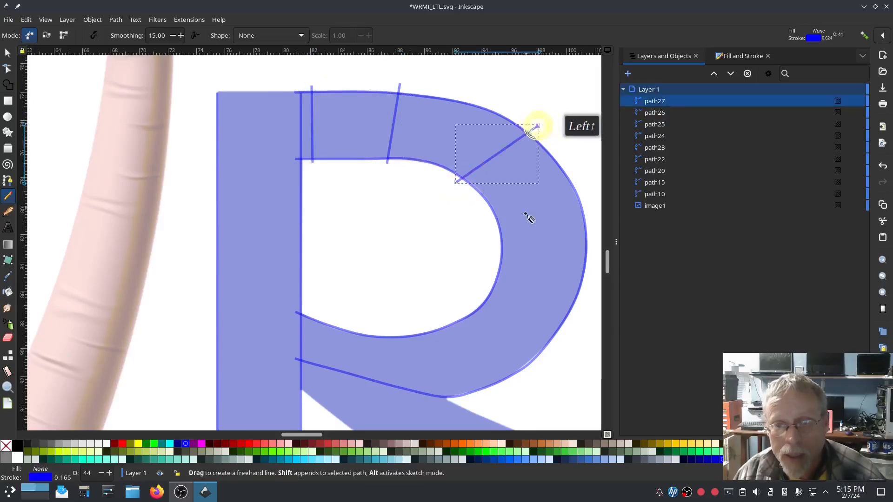
Draw a horizontal straight rung across the R bowl's rightmost part, extending slightly past both edge paths
left_click(497, 248)
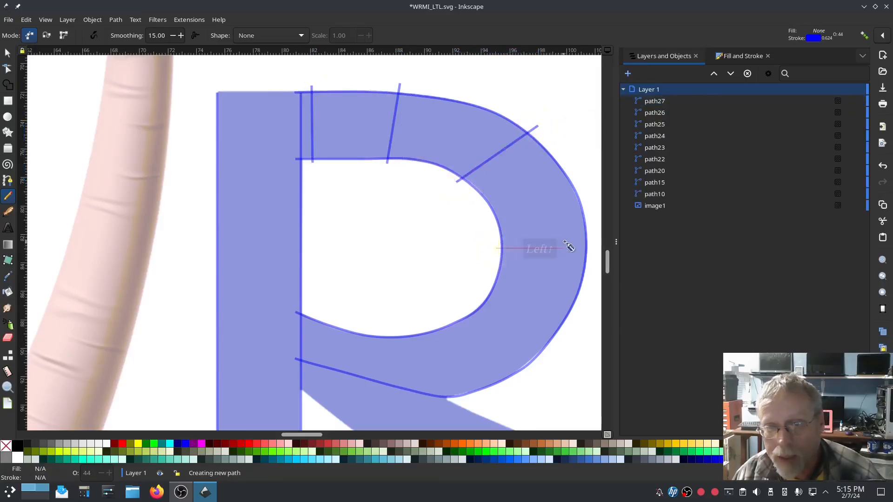
left_click(592, 248)
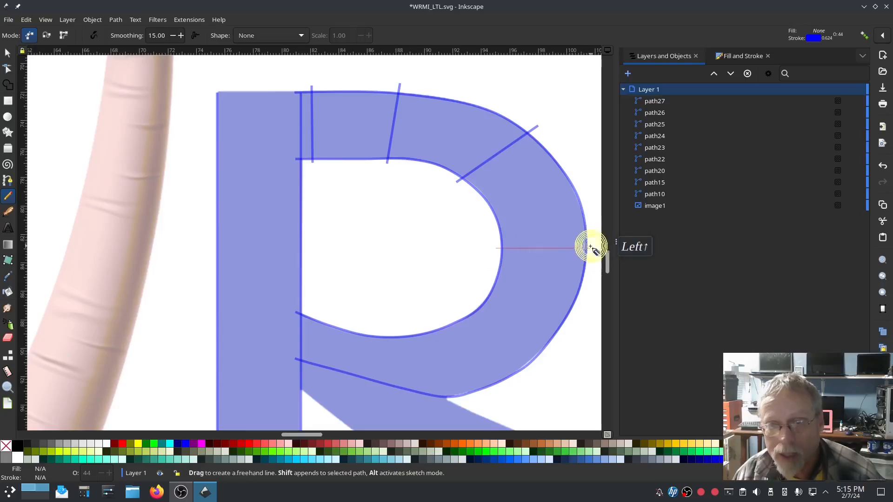
middle_click(573, 256)
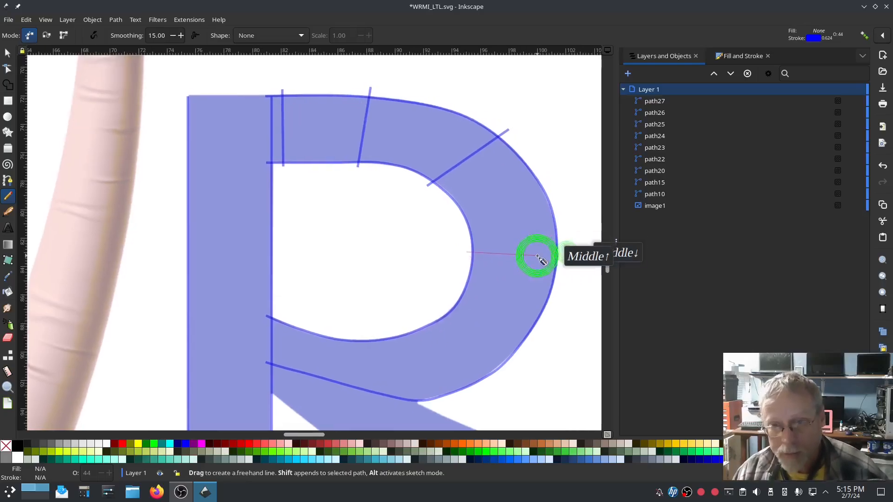
left_click(565, 251)
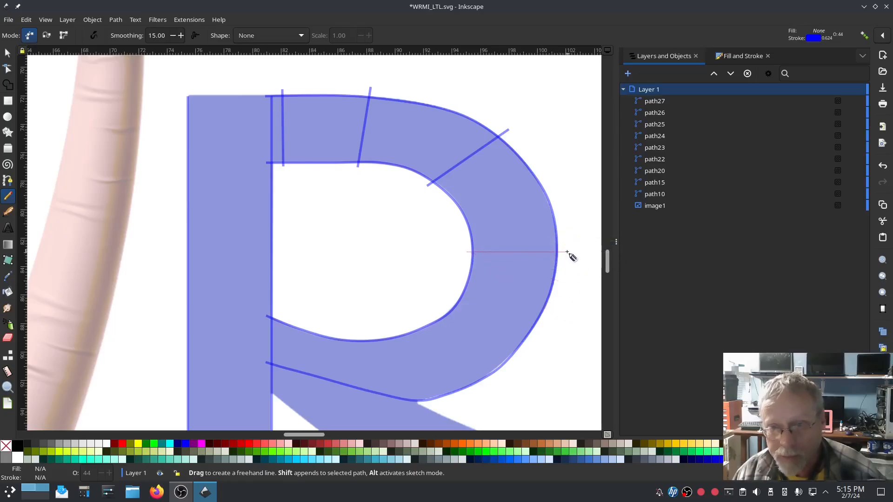
left_click(568, 251)
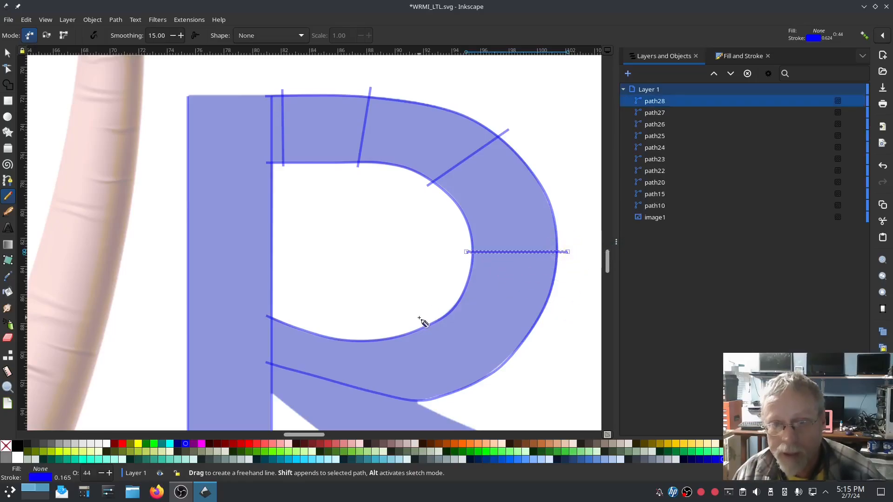
Draw three straight rungs across the R bowl's lower stroke: at the lower-right bend, midway along it, and beside the stem
left_click(434, 314)
left_click(485, 387)
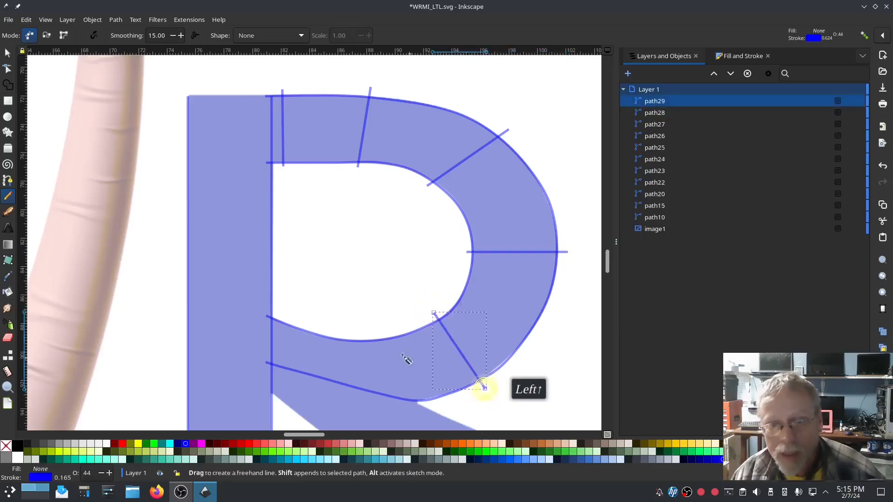
left_click(366, 335)
left_click(352, 394)
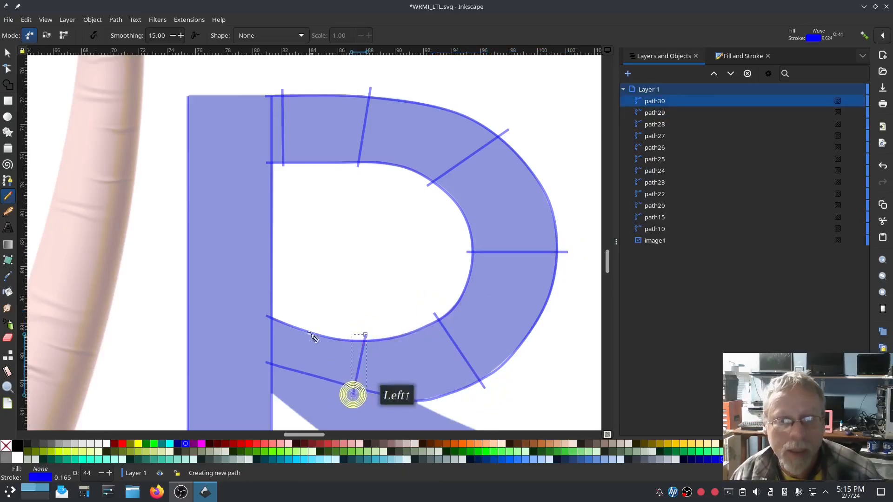
left_click(286, 317)
left_click(279, 369)
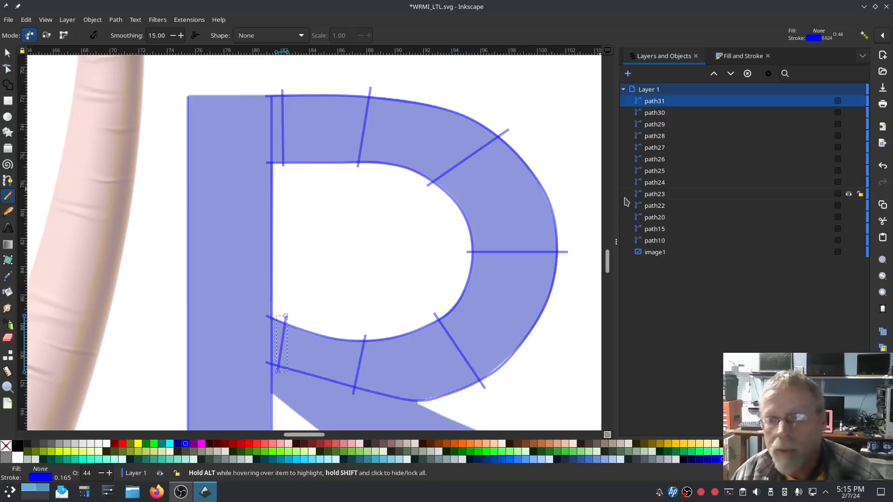
Combine the R bowl's two edge paths and seven rungs, path23 through path31, into a single path
left_click(652, 209)
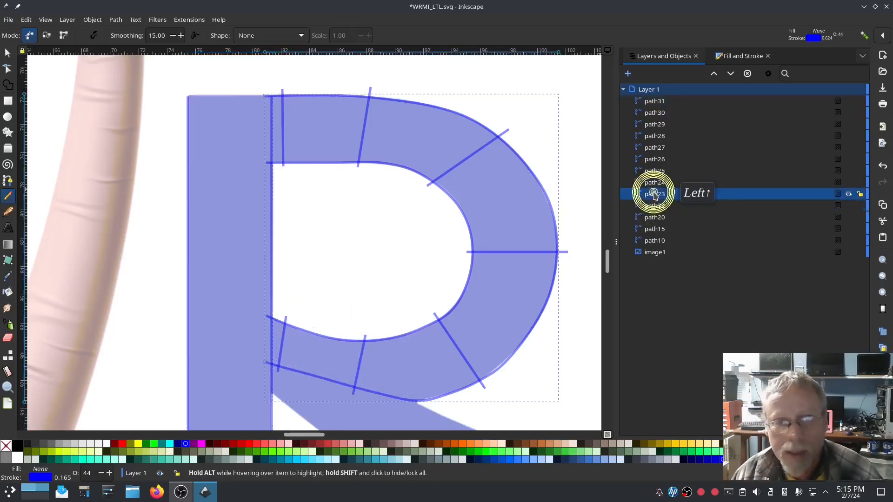
left_click(653, 194)
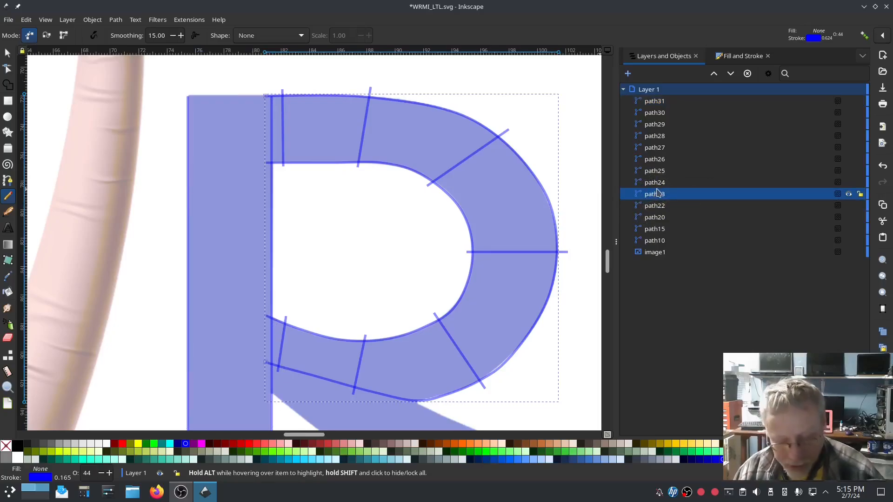
left_click(658, 102, "shift")
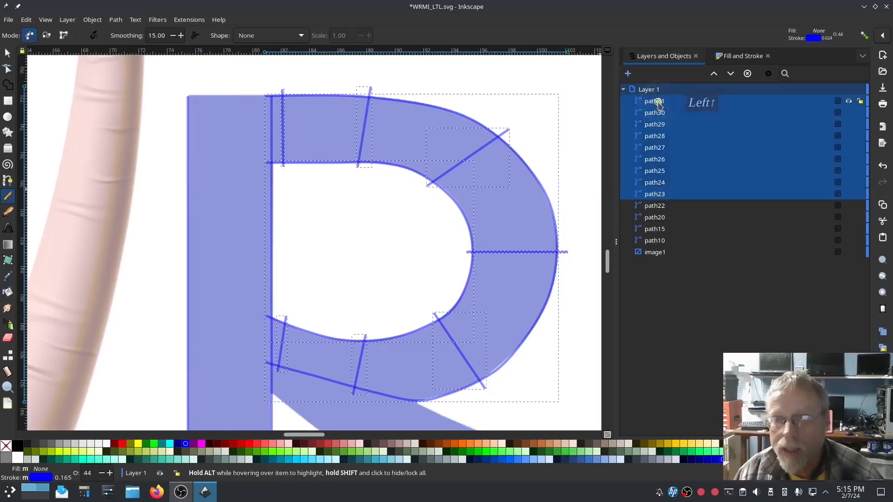
key("ctrl+k")
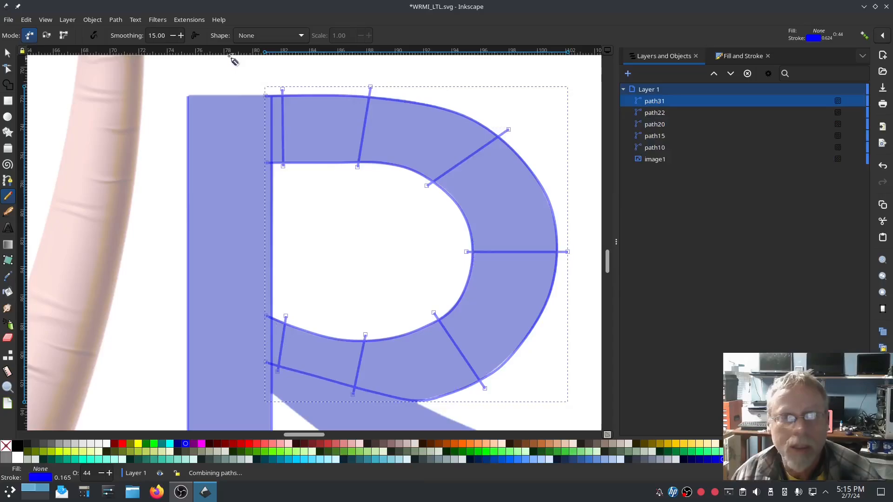
Enable Custom satin column for the R's combined bowl path in the Ink/Stitch Params, and apply the settings
left_click(183, 21)
mouse_move(204, 147)
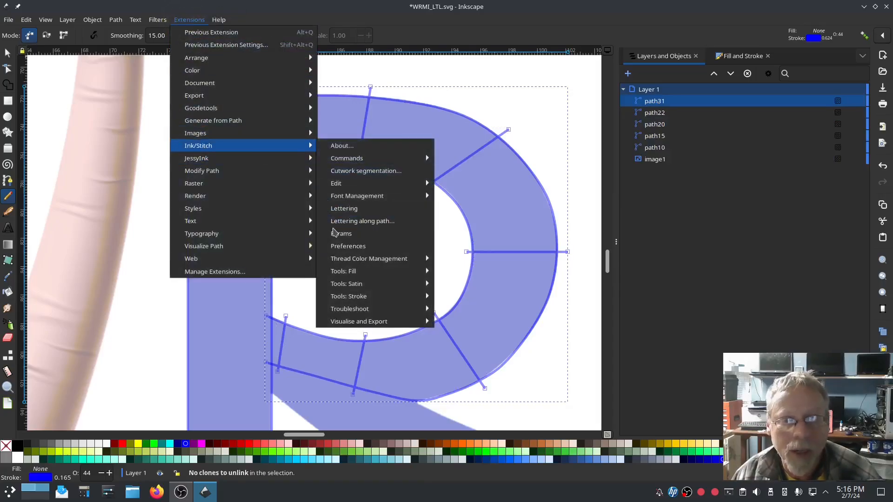
left_click(334, 232)
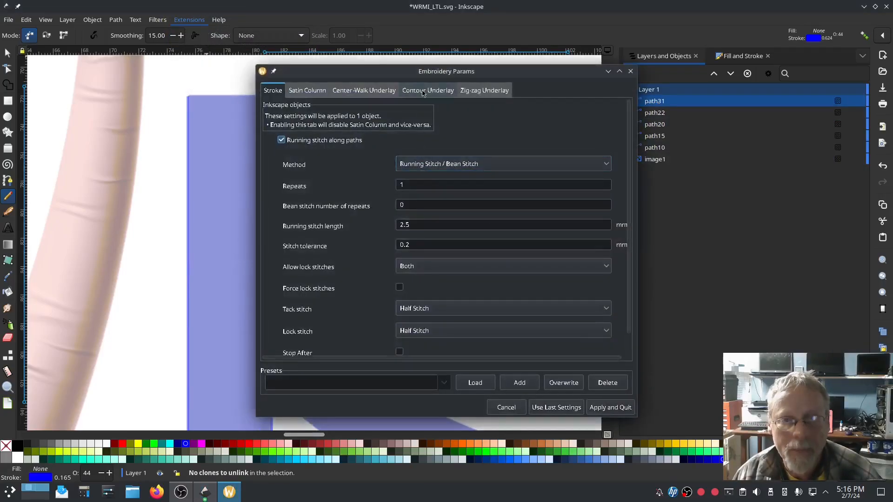
left_click(420, 75)
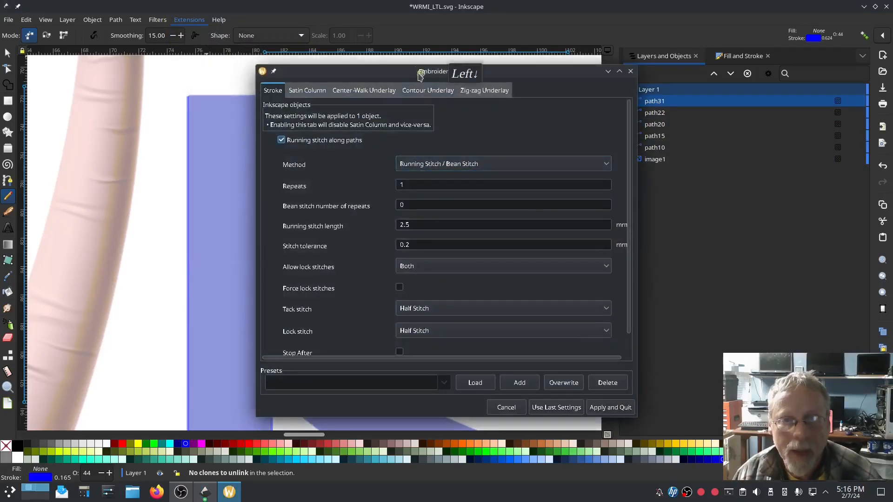
left_click_drag(420, 74, 232, 50)
left_click(97, 68)
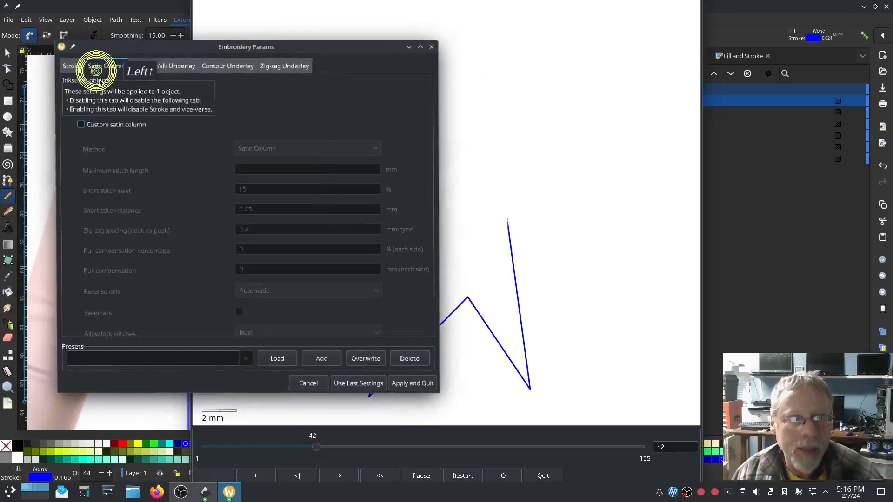
left_click(79, 125)
left_click(652, 380)
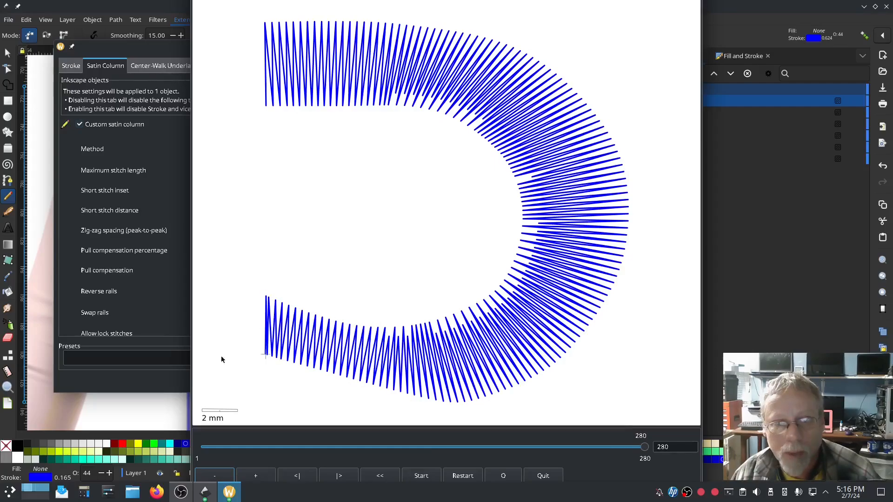
left_click(134, 379)
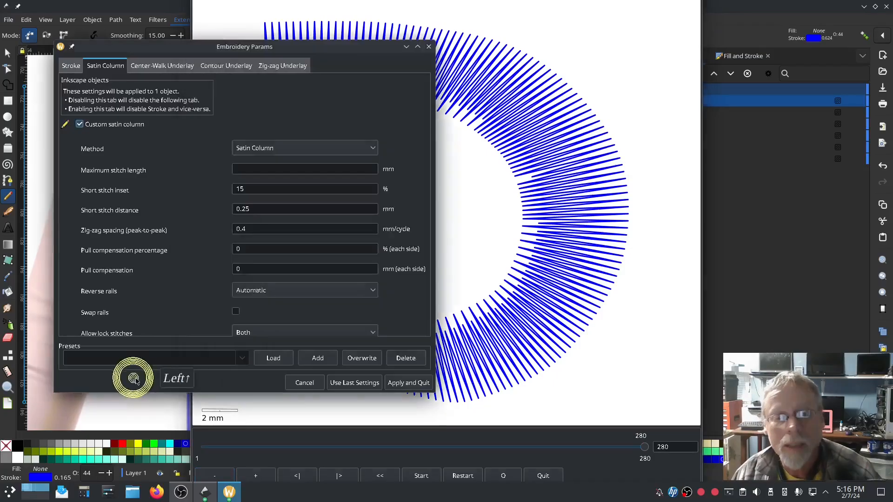
left_click(398, 383)
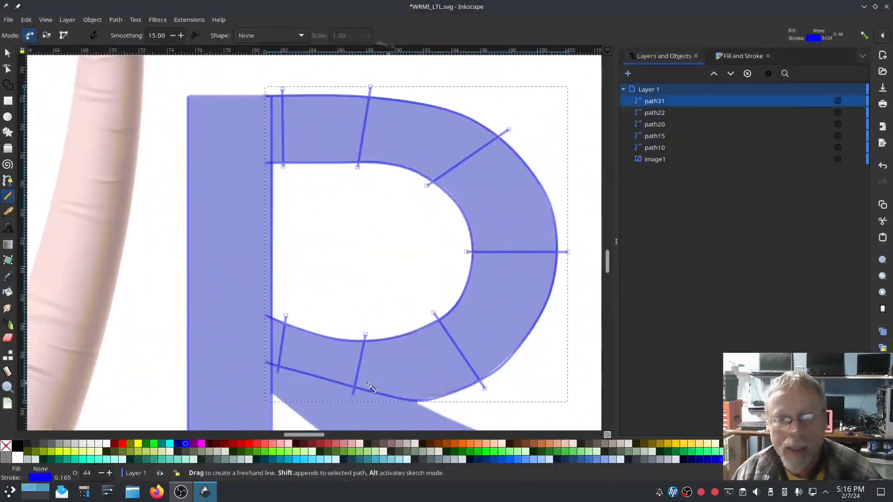
Draw an open five-node path from inside the stem, just above the bowl's lower rail, along the R leg's upper edge to its outer end
scroll(176, 346, "down", 6)
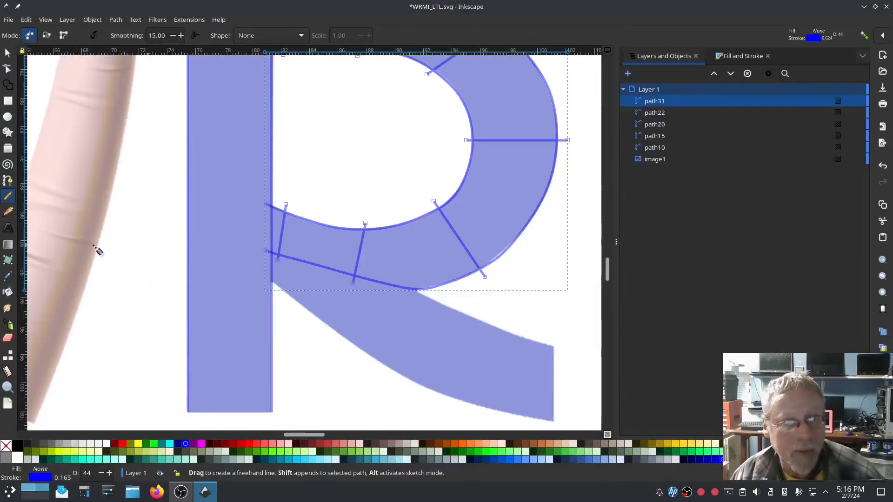
left_click(8, 181)
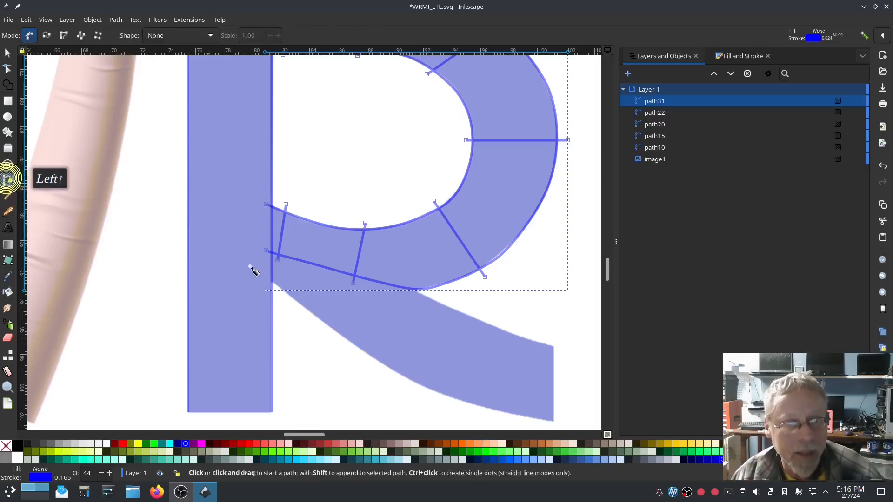
left_click(265, 243)
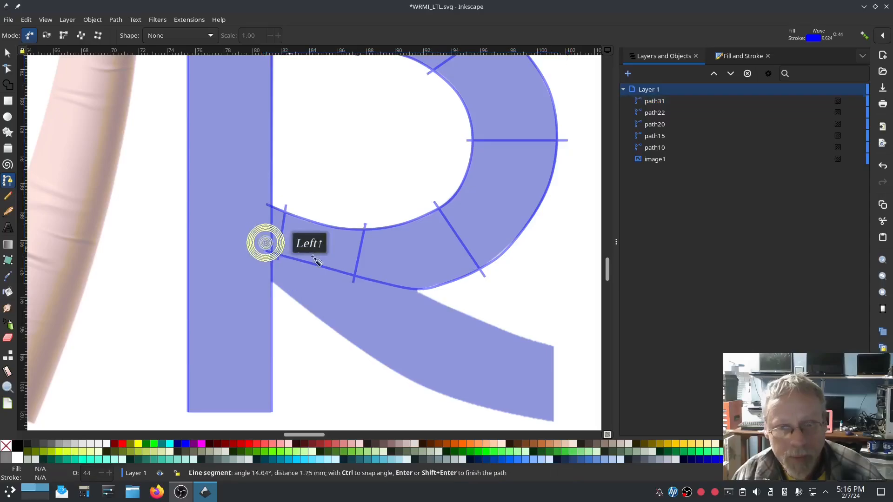
left_click(416, 289)
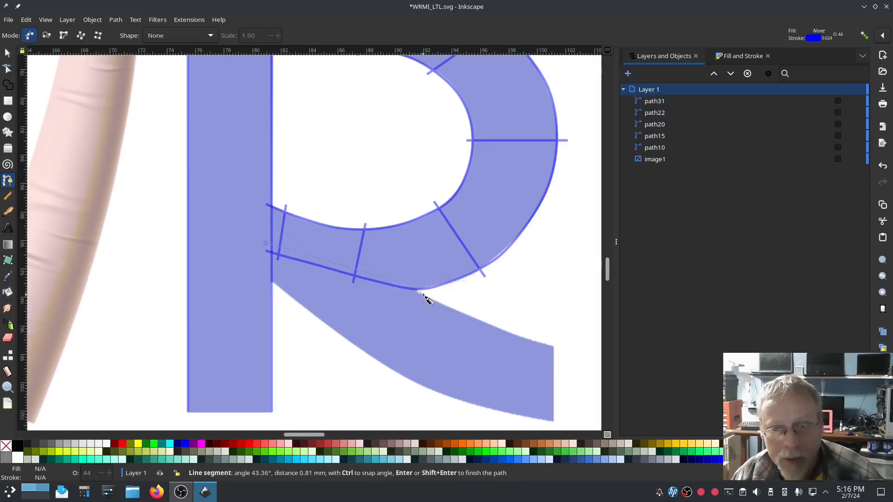
left_click(423, 295)
left_click(483, 323)
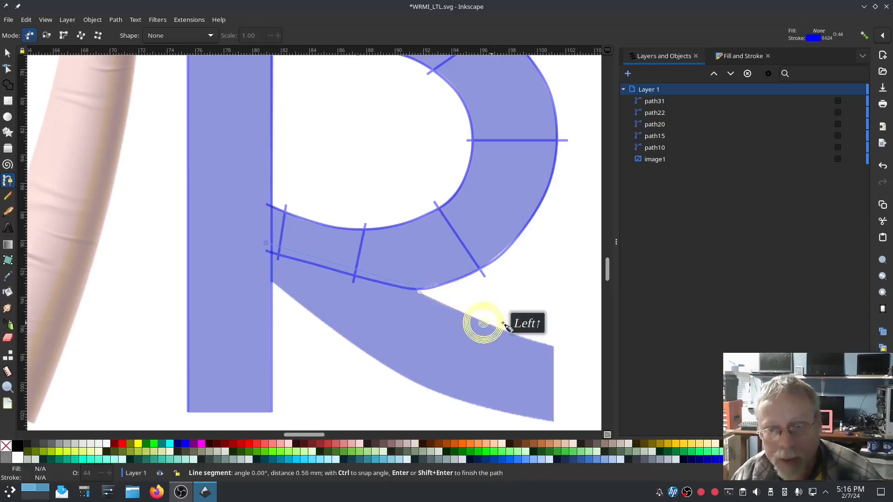
double_click(554, 348)
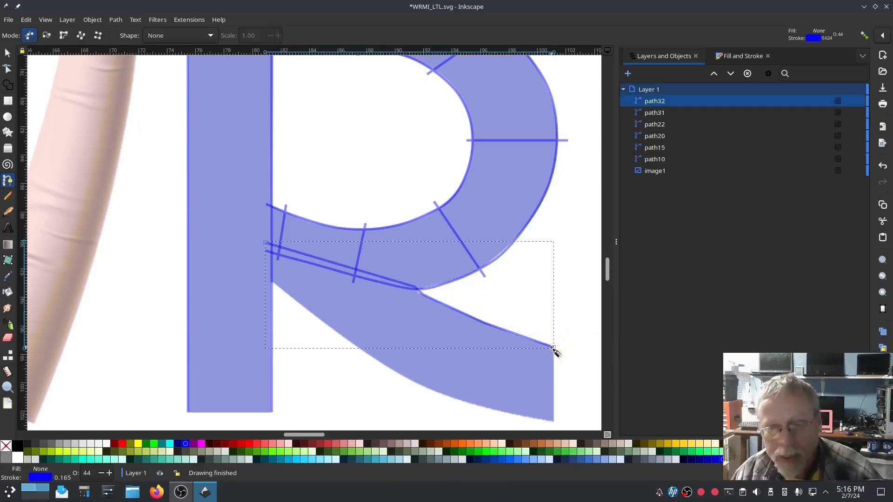
Draw an open five-node path from inside the stem along the R leg's lower edge to its outer end
left_click(269, 281)
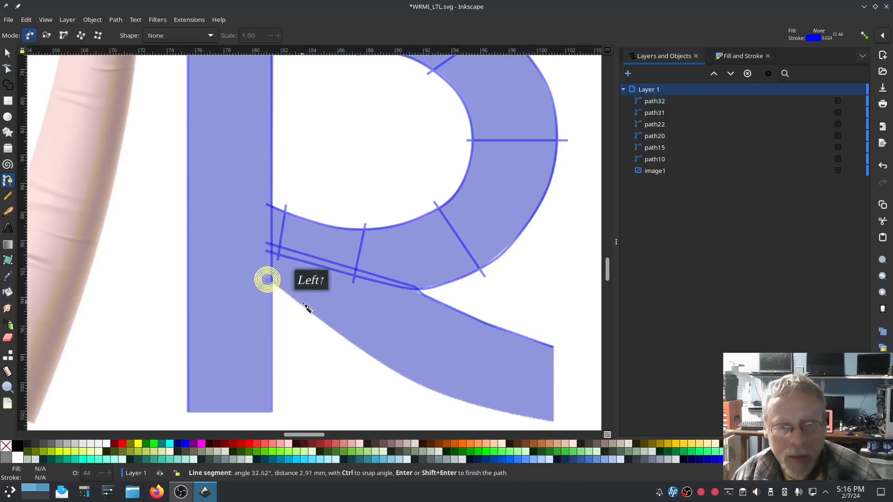
left_click(407, 377)
left_click(469, 403)
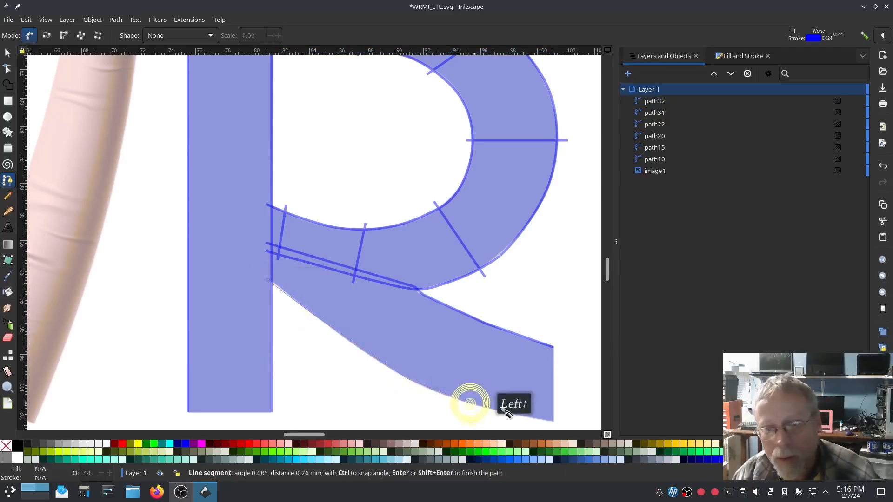
double_click(554, 421)
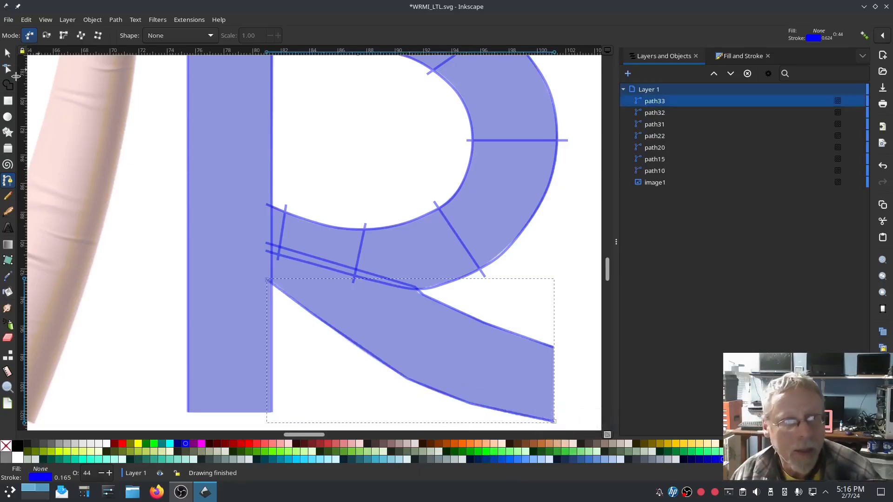
Make the node midway along the outer half of the R leg's upper edge path smooth
left_click(7, 69)
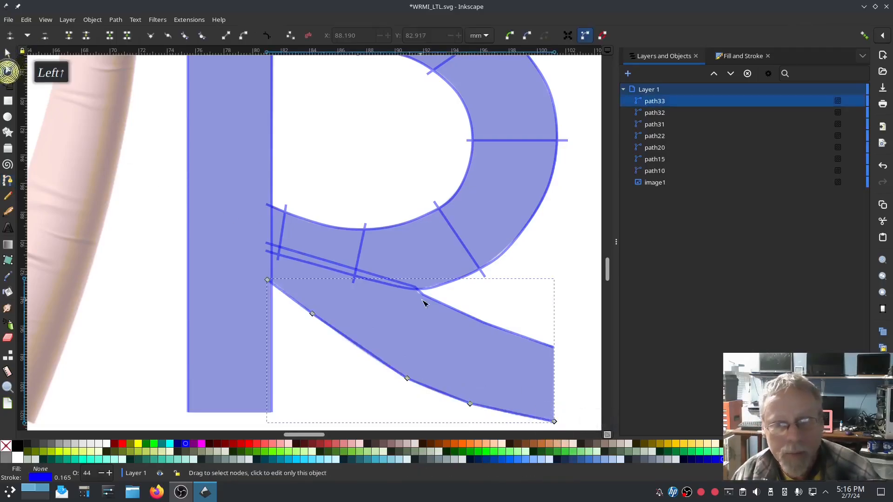
left_click(486, 323)
left_click(483, 321)
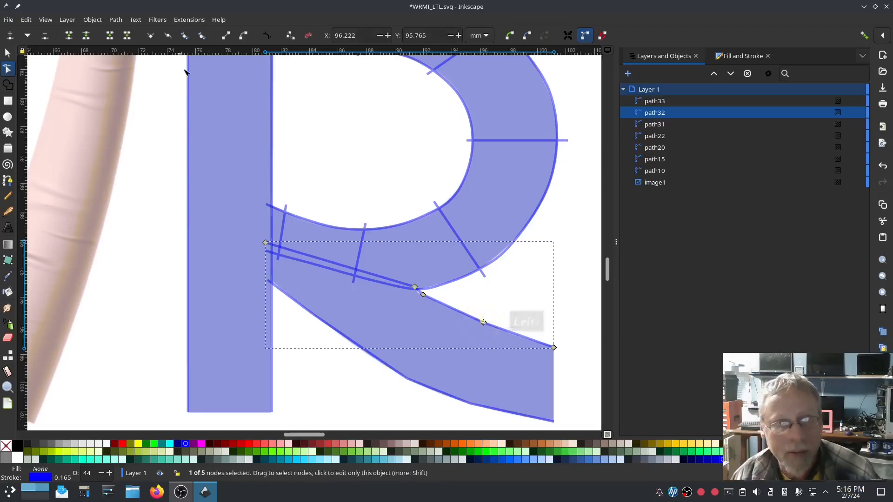
left_click(184, 35)
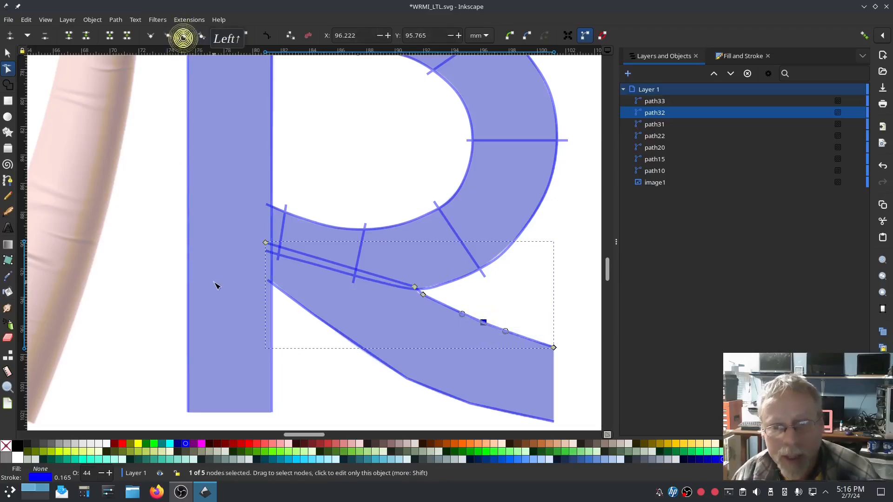
Make the two nodes on the outer bend of the R leg's lower edge path smooth
left_click(402, 376)
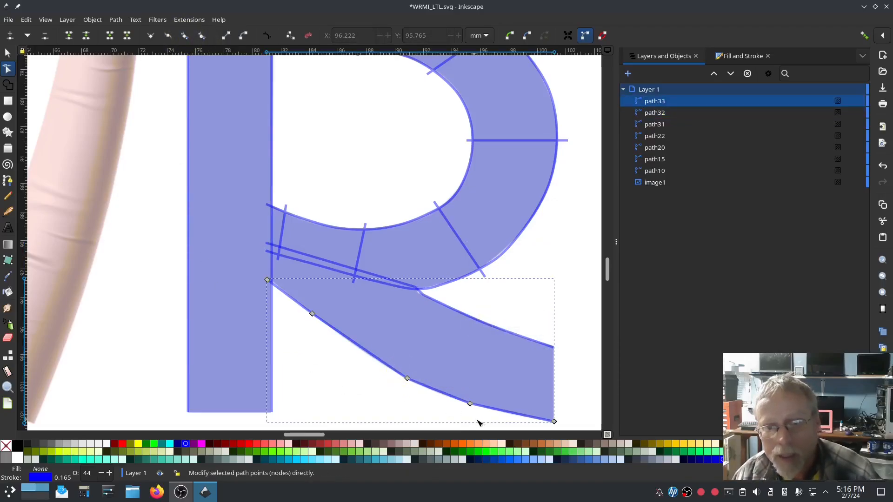
left_click_drag(482, 416, 378, 358)
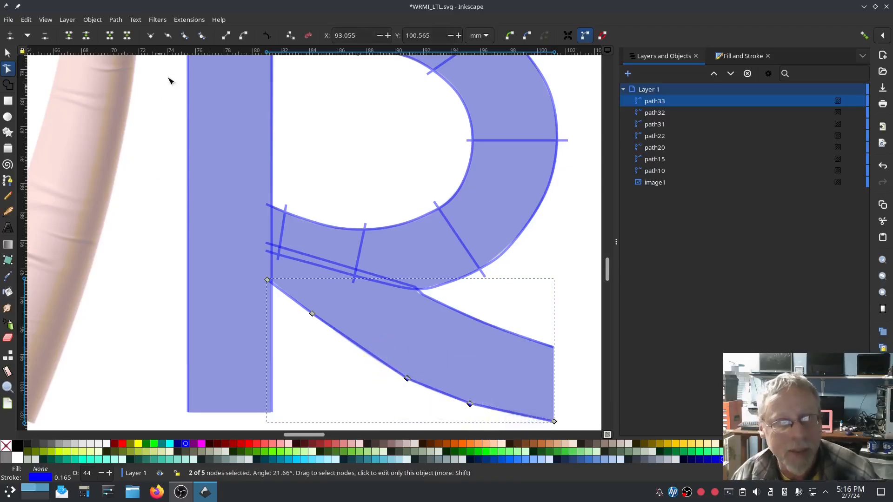
left_click(184, 37)
left_click(151, 224)
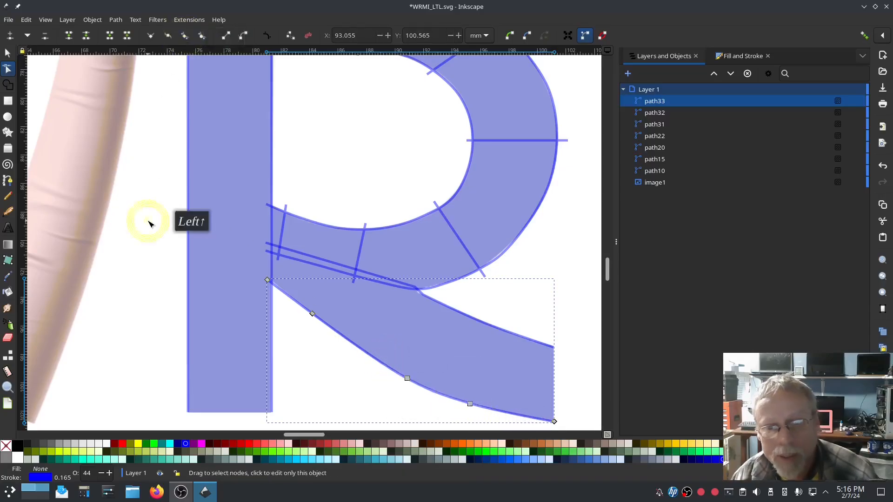
Draw three straight freehand rungs across the R leg: beside the stem, below the bowl junction, and near the outer end
left_click(7, 182)
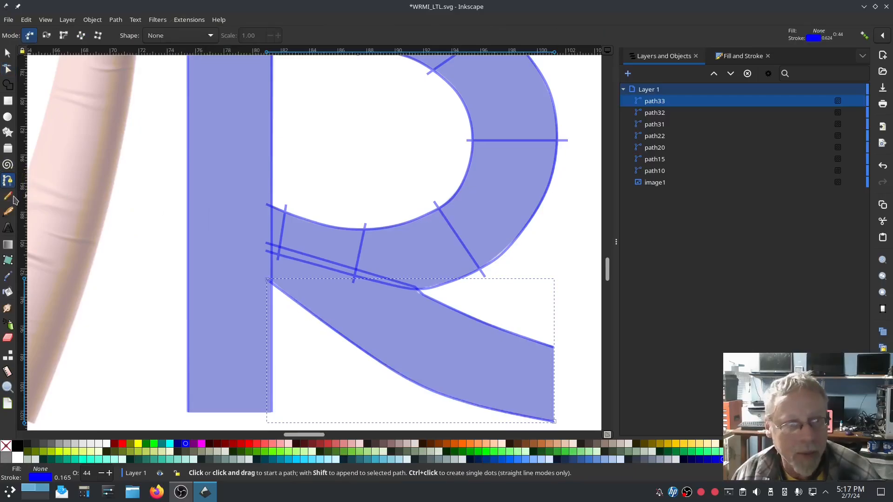
left_click(13, 198)
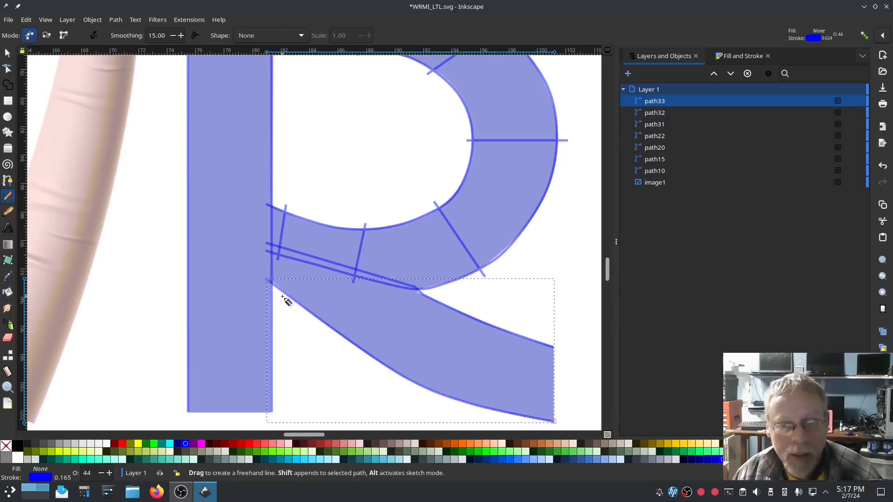
left_click_drag(282, 298, 288, 239)
left_click(395, 378)
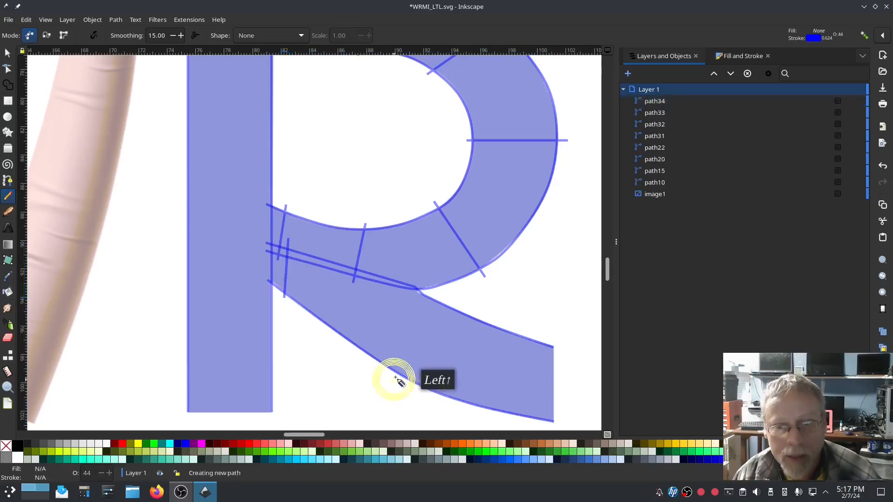
left_click(414, 280)
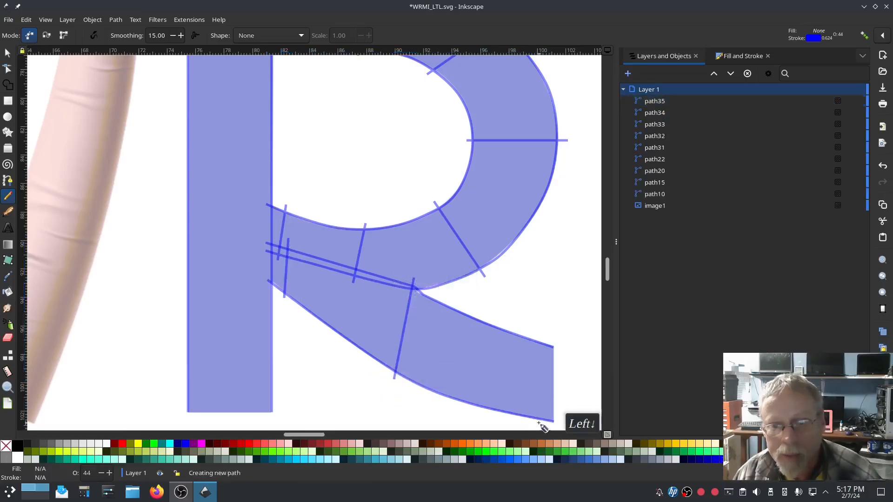
left_click(546, 338)
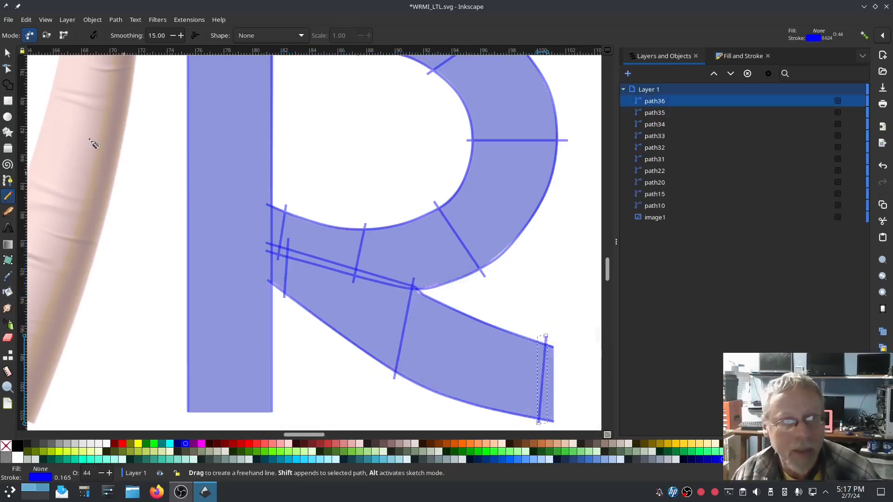
Move the upper end of the leg's middle rung toward the stem, clear of the corner where leg and bowl meet
left_click(7, 70)
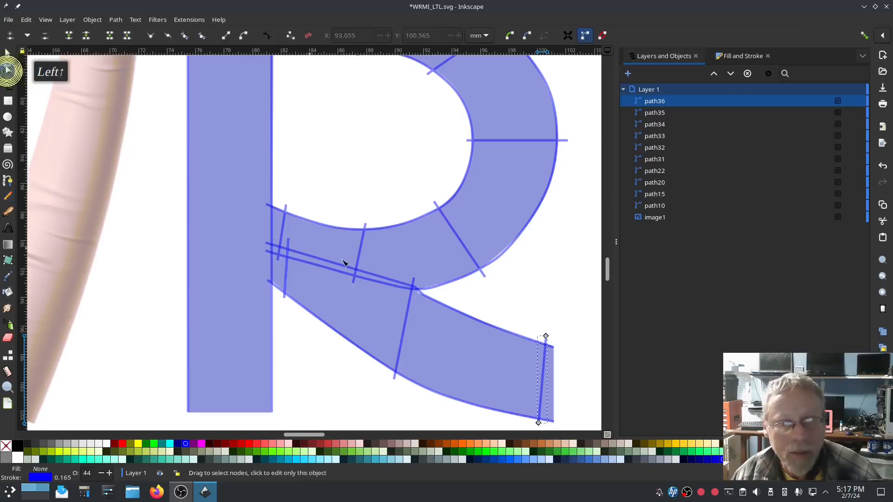
left_click(415, 283)
left_click_drag(414, 280, 404, 274)
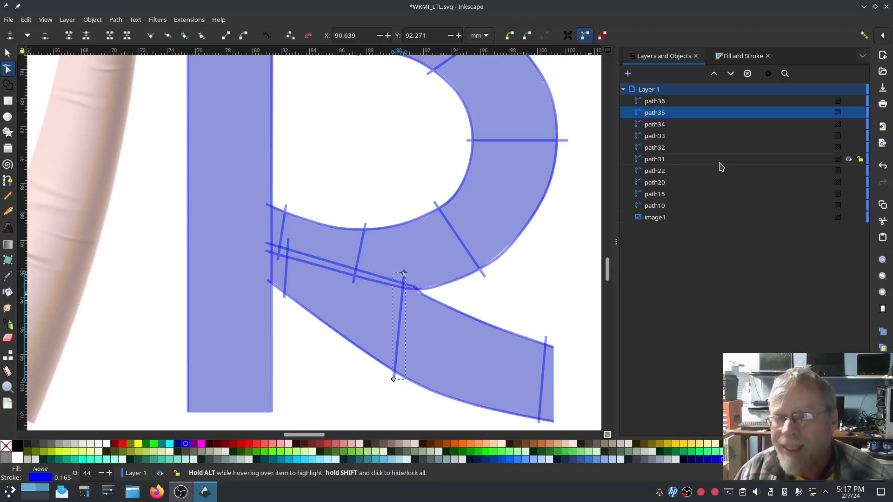
Combine the R leg's two edge paths and three rungs, path32 through path36, into a single path
left_click(666, 161)
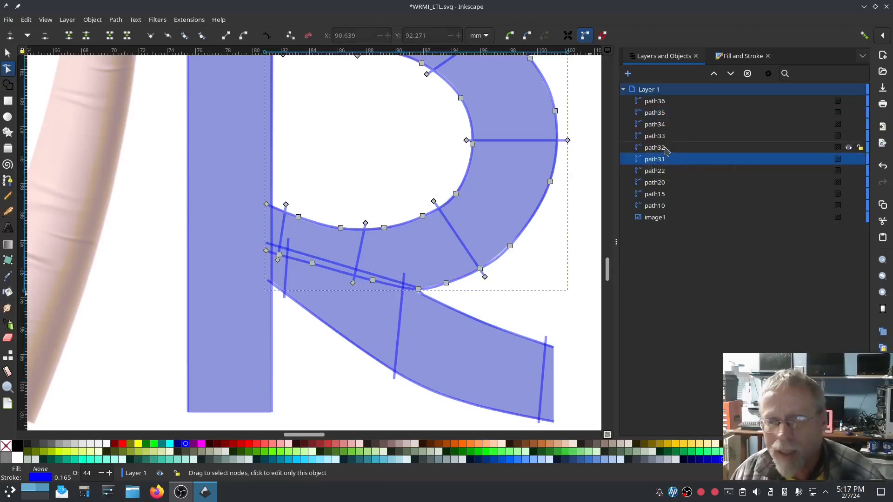
left_click(666, 148)
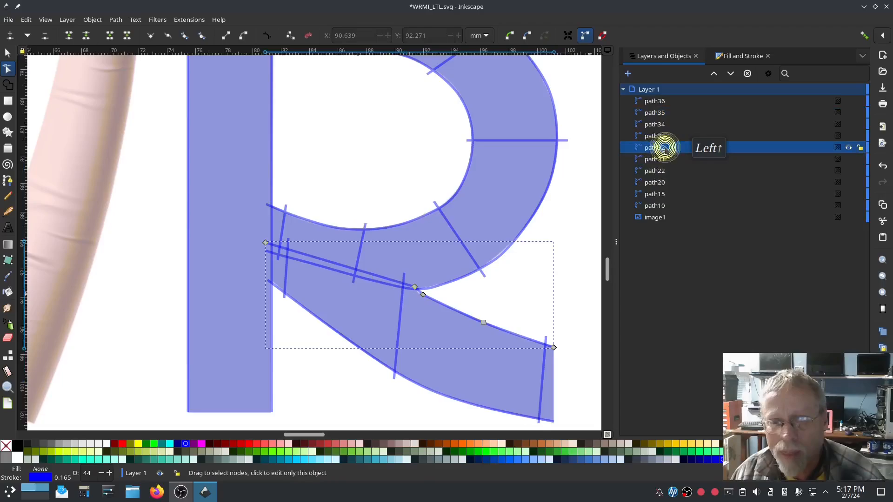
left_click(654, 101, "shift")
key("ctrl+k")
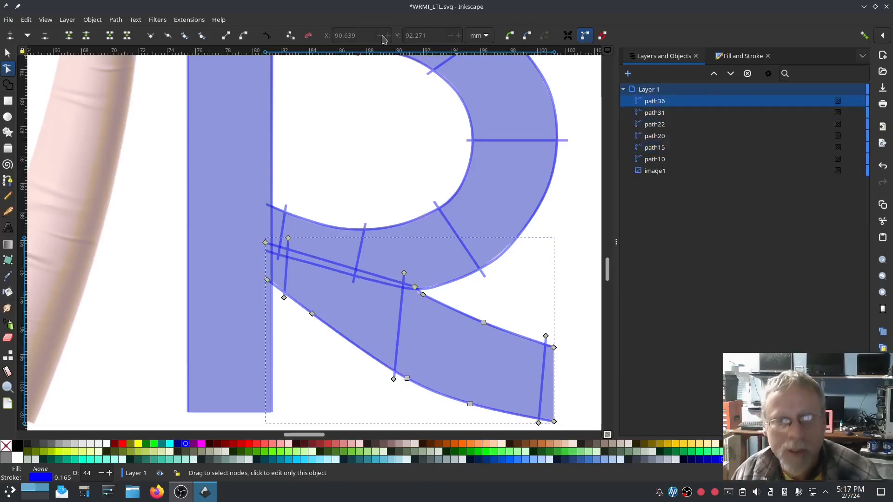
Enable Custom satin column for the R's combined leg path in the Ink/Stitch Params, and apply the settings
left_click(188, 19)
mouse_move(199, 146)
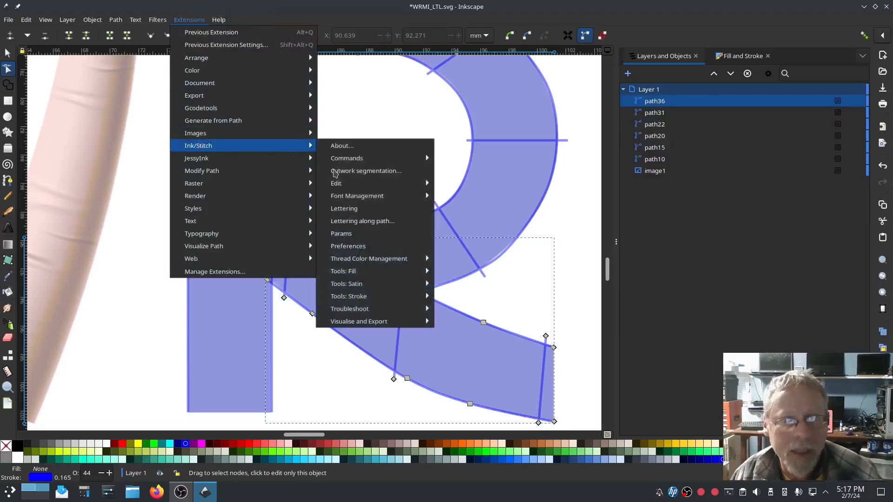
left_click(349, 233)
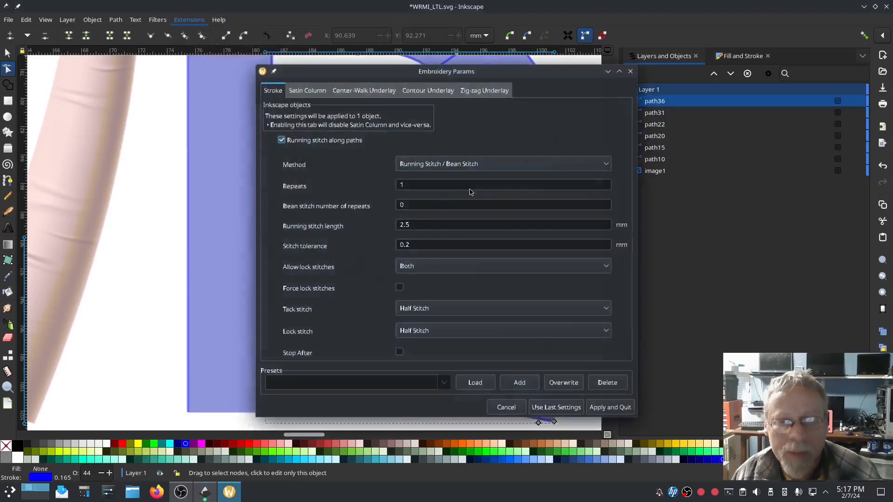
left_click_drag(433, 73, 227, 80)
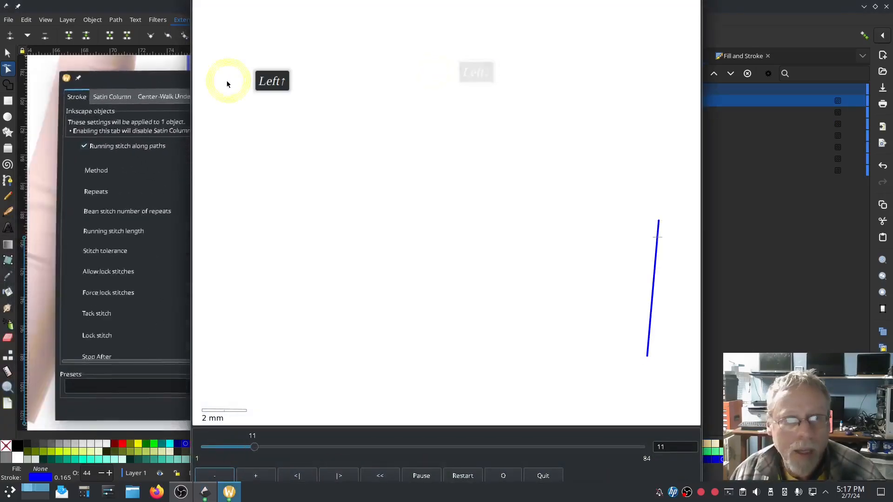
left_click(100, 99)
left_click(77, 157)
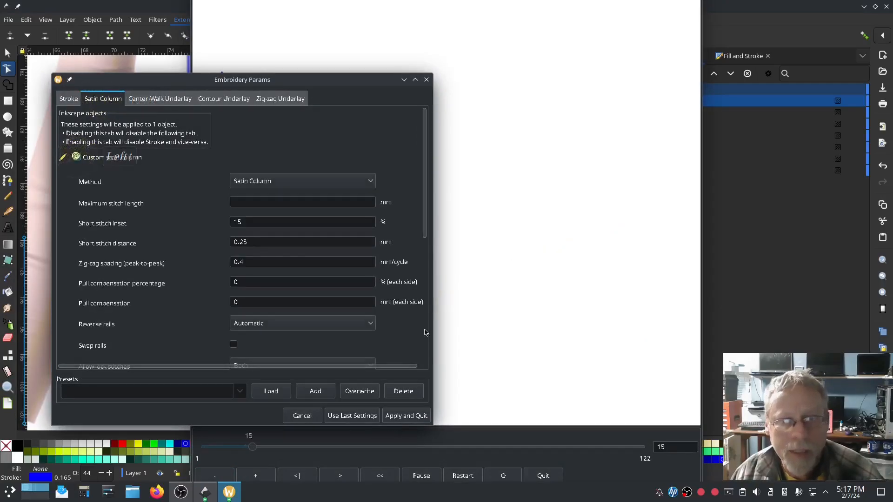
left_click(679, 365)
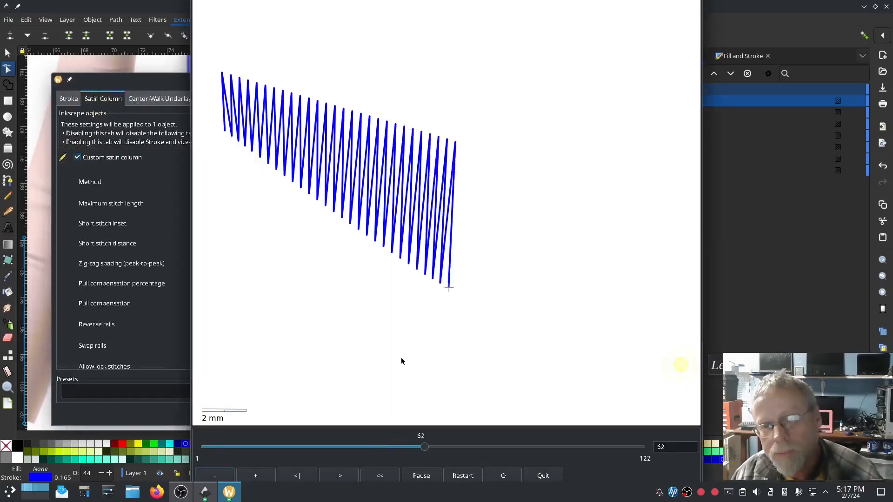
left_click(148, 412)
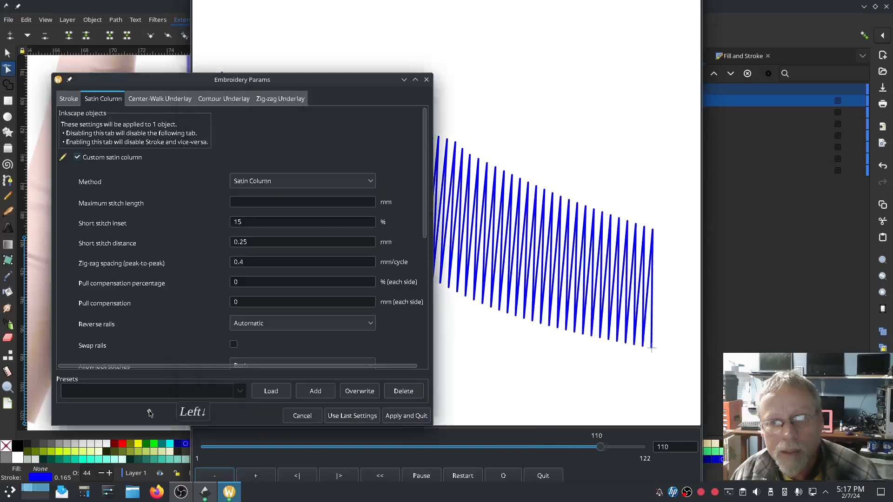
left_click(406, 416)
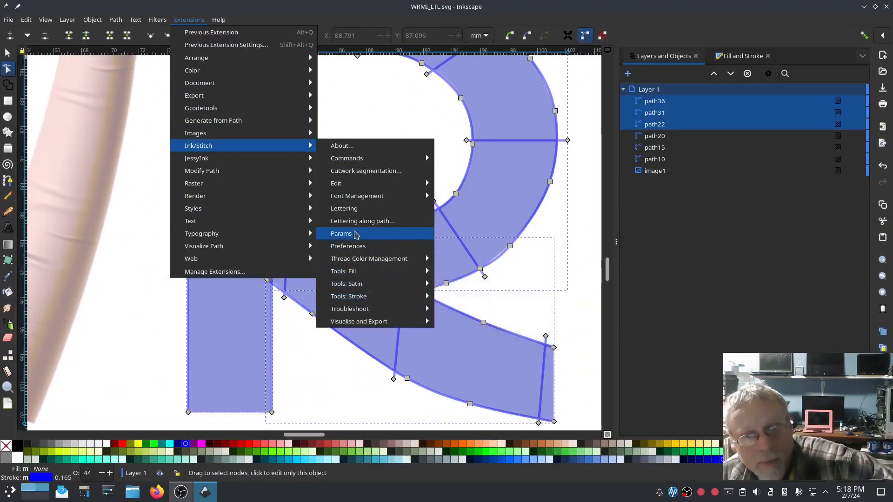
Preview the stitching of the R's stem, bowl and leg together in the Ink/Stitch Params, and close without applying
left_click(354, 232)
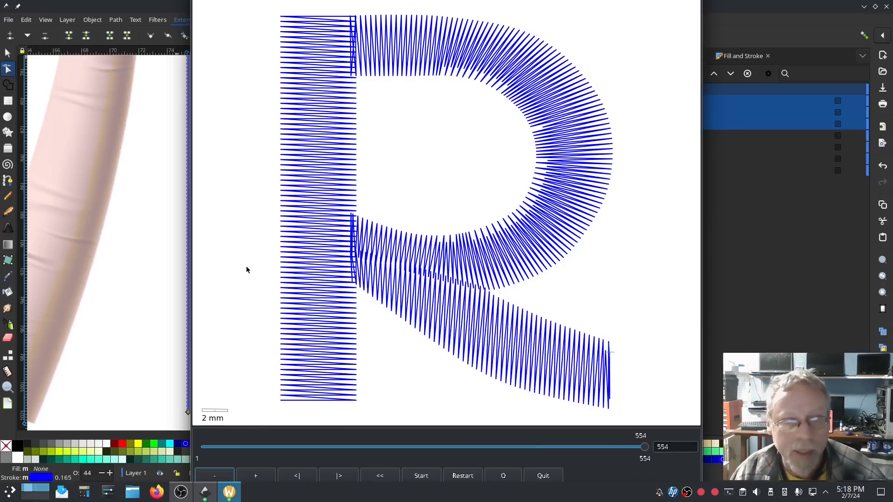
left_click(545, 476)
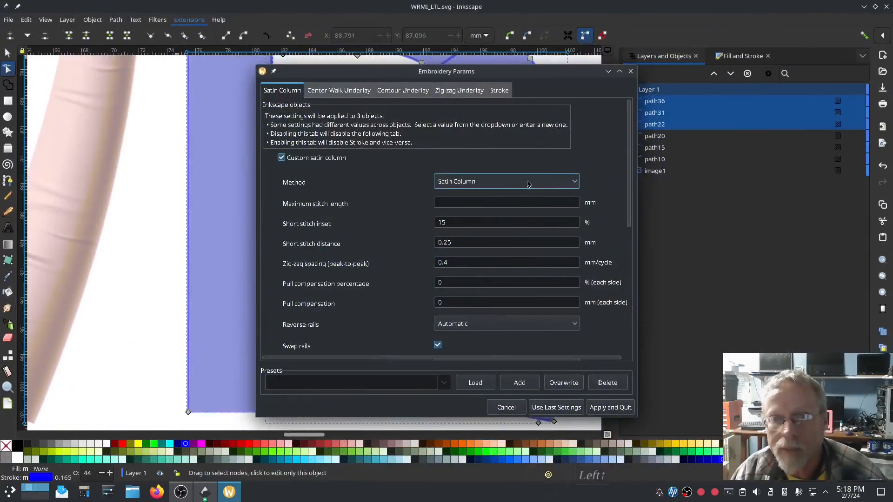
left_click(631, 71)
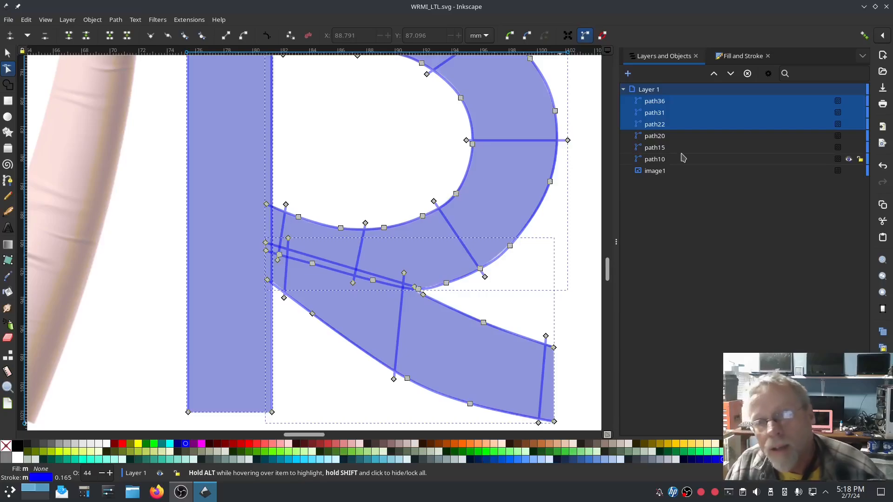
Group the R's path36, path31 and path22, and try to group the W's path20, path15 and path10
right_click(656, 119)
left_click(676, 267)
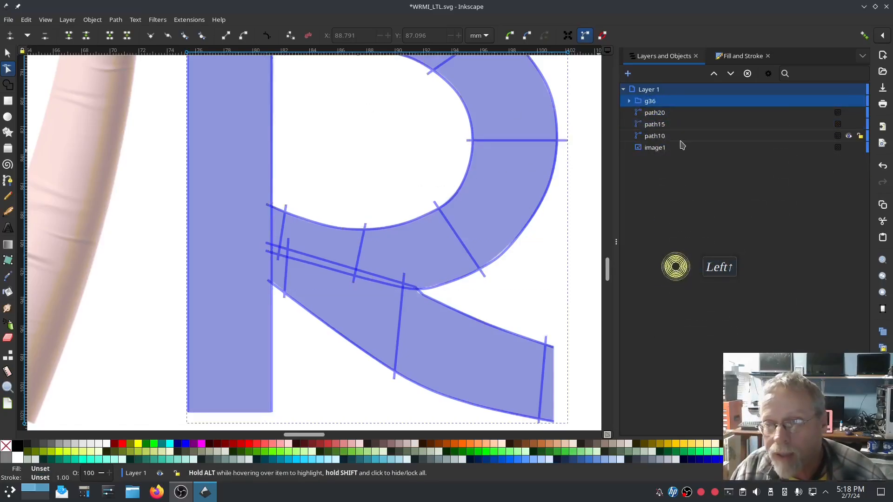
left_click(654, 113)
left_click(655, 134)
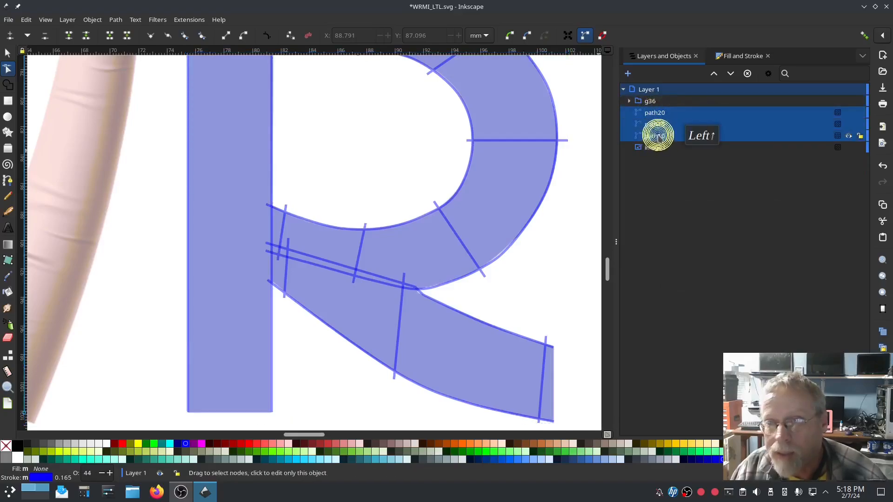
right_click(658, 135)
left_click(702, 284)
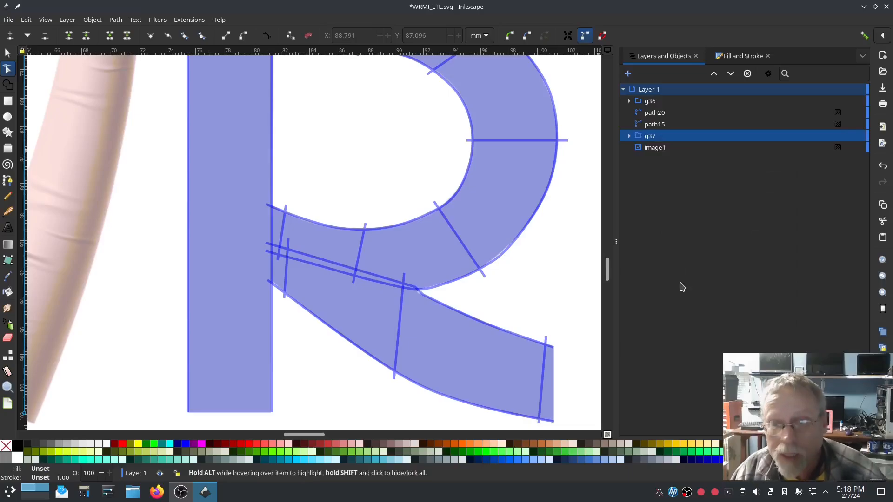
Move the W's path20 and path15 into the group that holds path10, and check the three strokes inside it
scroll(123, 286, "down", 2)
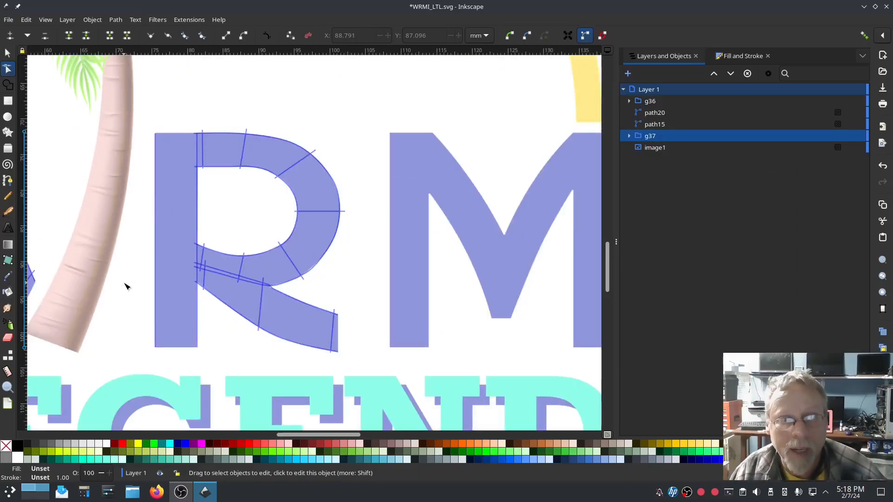
left_click_drag(125, 285, 384, 264)
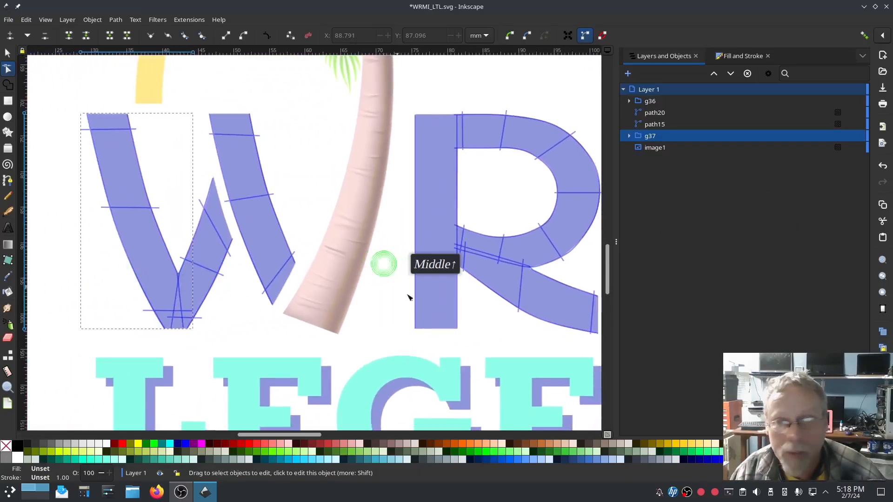
left_click(649, 125)
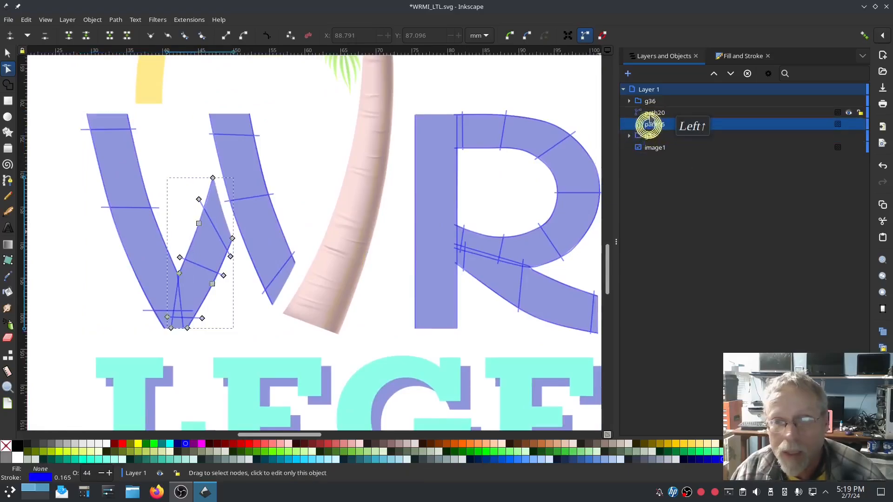
left_click_drag(651, 115, 663, 138)
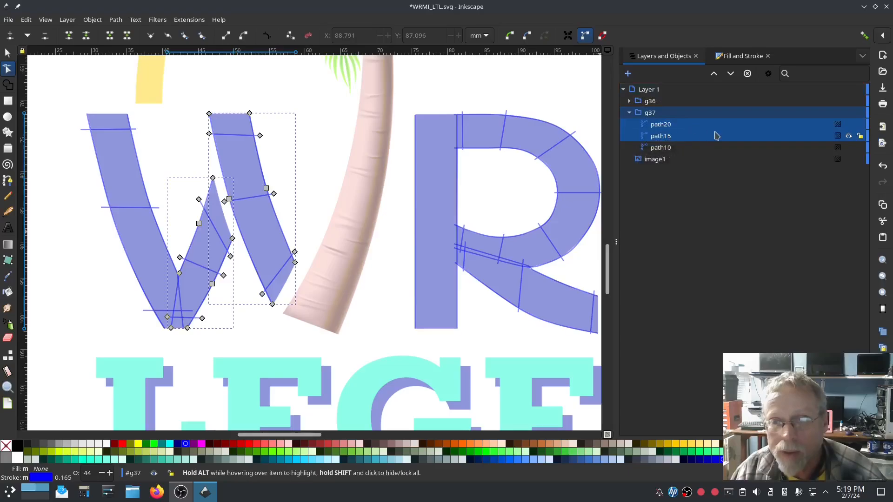
left_click(669, 148)
left_click(668, 136)
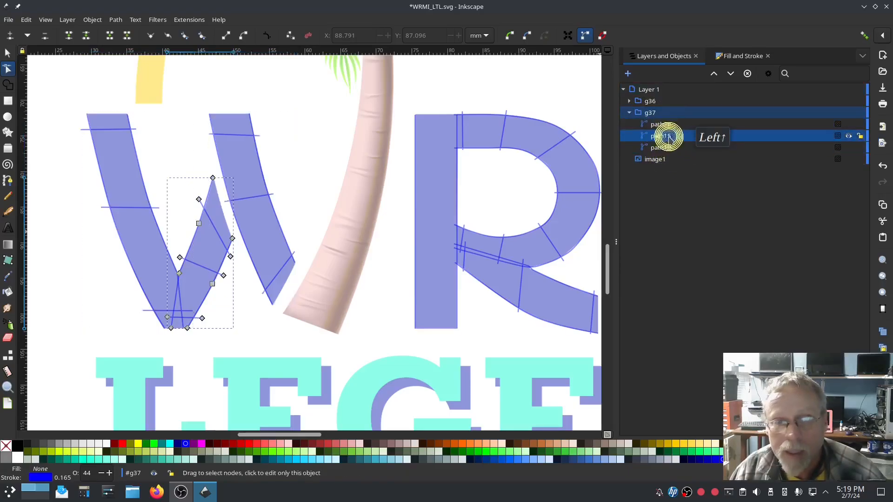
left_click(667, 124)
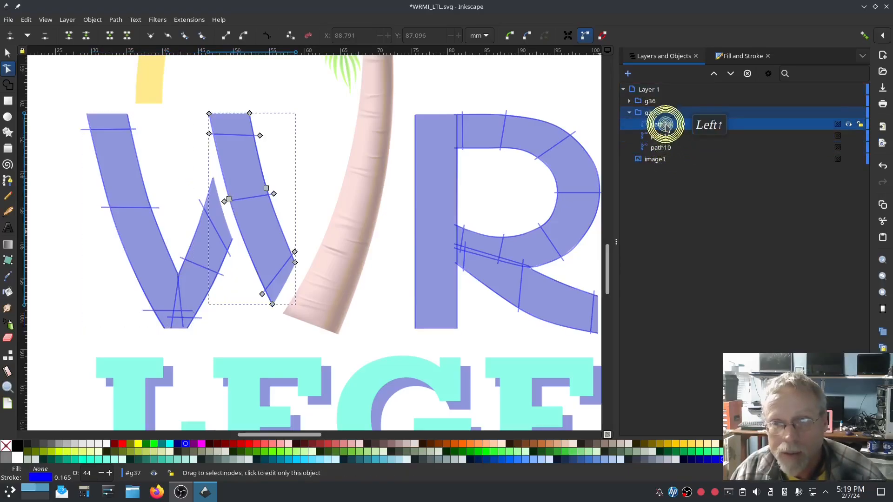
left_click(629, 112)
left_click(653, 92)
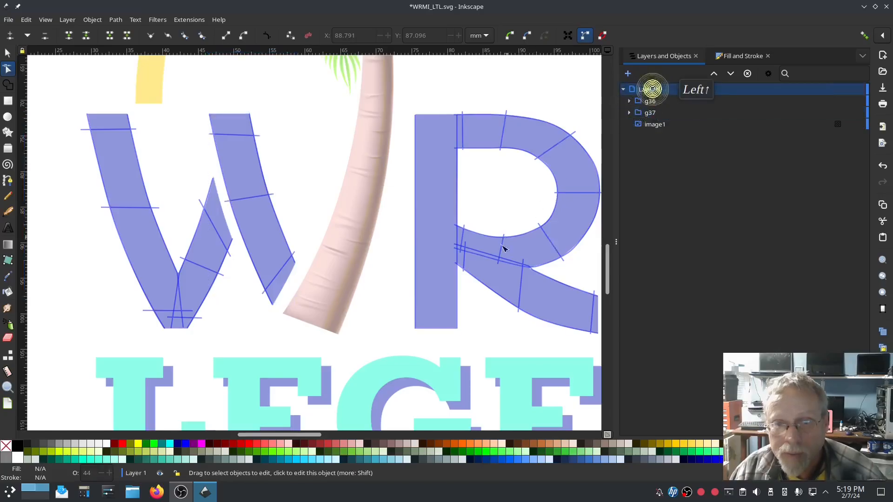
Trace the outer and inner edges of the M's left stem as two open paths, angling the inner edge at the diagonal up to the letter's top
left_click_drag(534, 199, 159, 201)
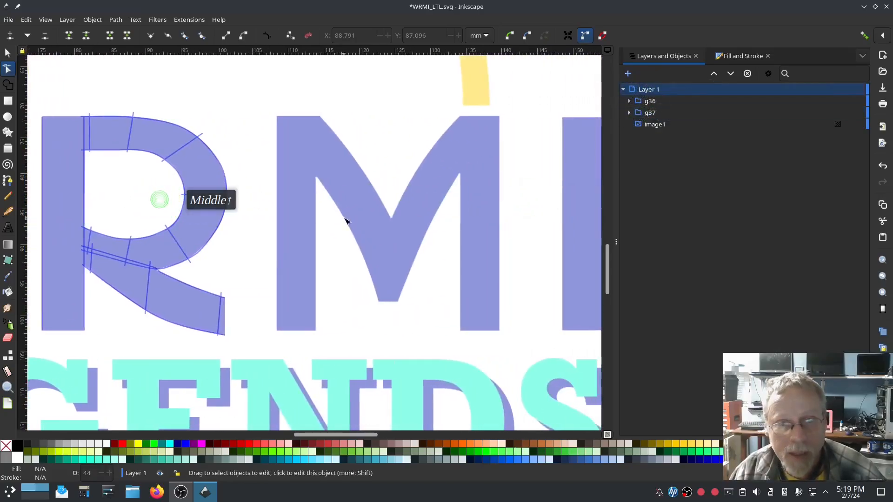
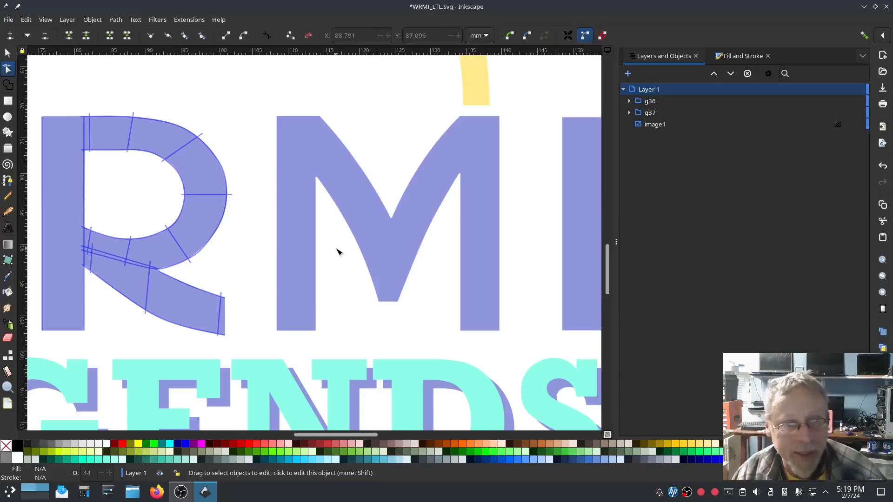
left_click(212, 88)
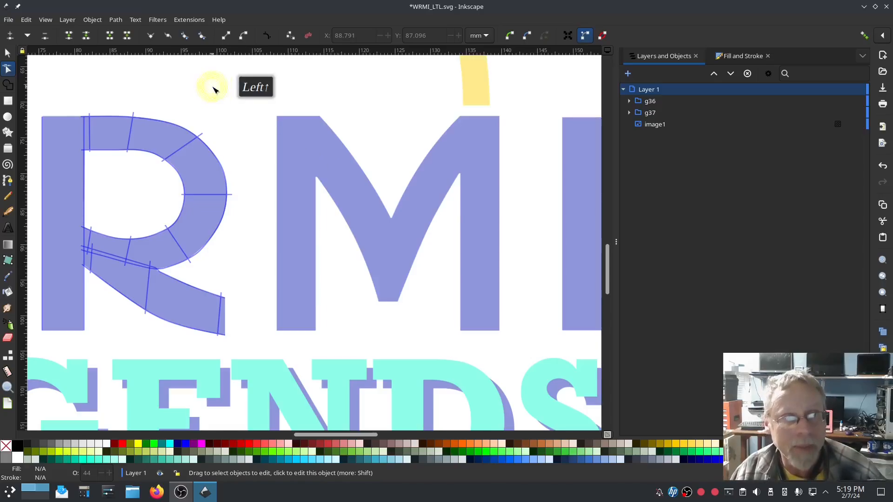
left_click(7, 54)
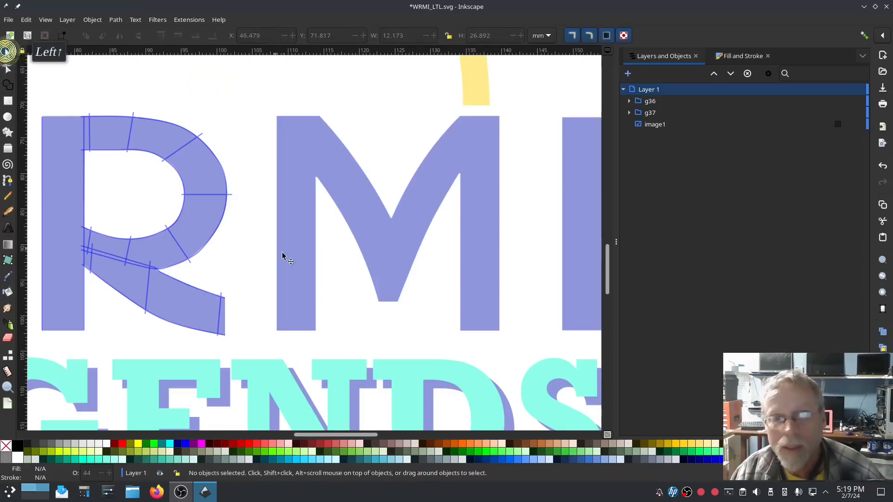
left_click(8, 181)
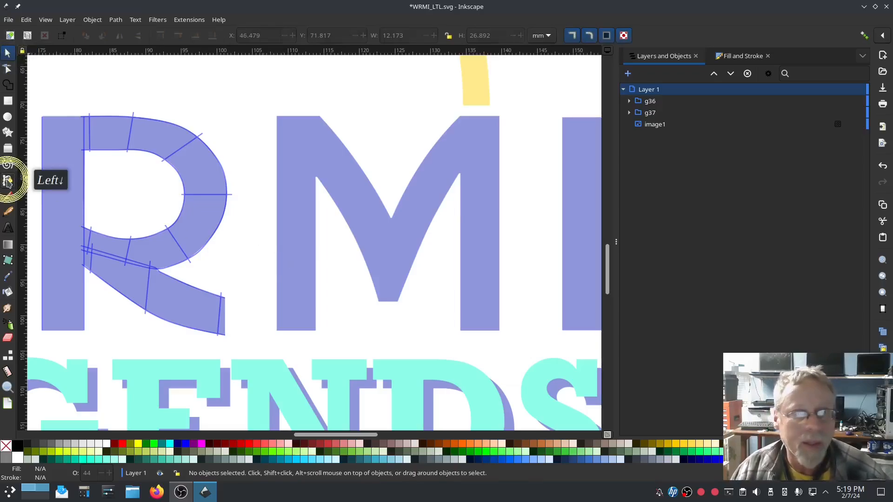
left_click(276, 330)
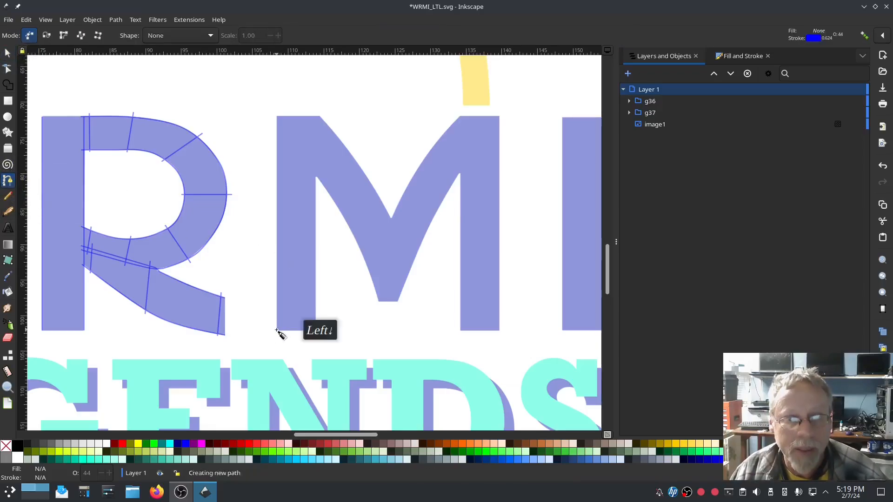
left_click(277, 117)
key("Return")
left_click(315, 331)
left_click(317, 176)
left_click(302, 116)
key("Return")
Draw three horizontal rungs across the M's left stem, near its top, at its middle and near its bottom
left_click(7, 196)
left_click(268, 134)
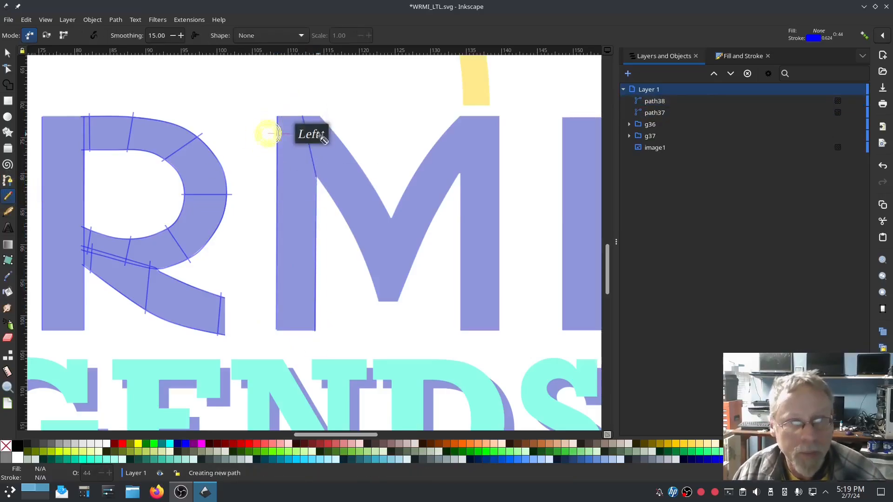
left_click(319, 134)
left_click(269, 230)
left_click(319, 230)
left_click(272, 323)
left_click(321, 322)
Combine the M's left stem edges and rungs, path37 through path41, into a single path
left_click(663, 148)
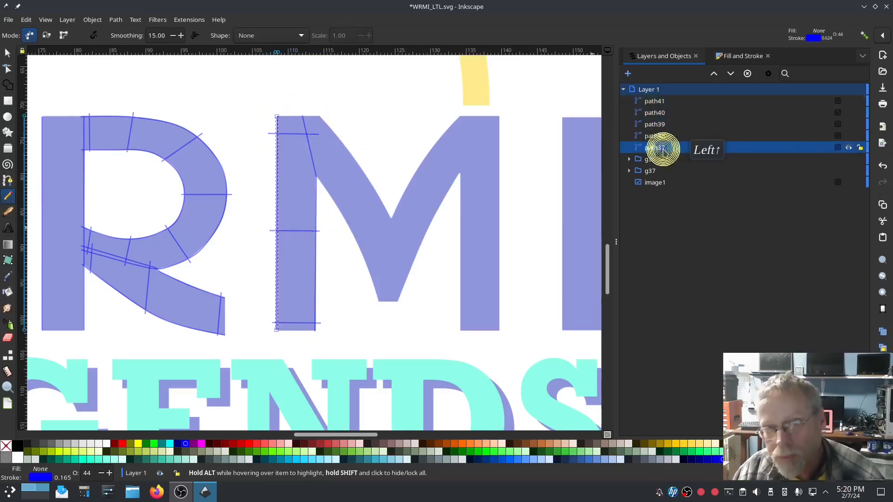
left_click(658, 101, "shift")
left_click(658, 148)
left_click(658, 102)
left_click(658, 149, "shift")
left_click(660, 138, "ctrl")
left_click(659, 147, "ctrl")
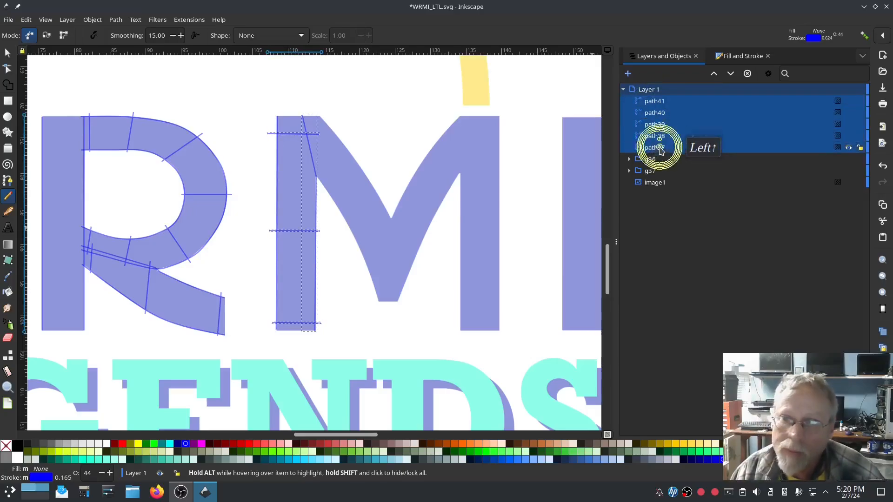
key("ctrl+k")
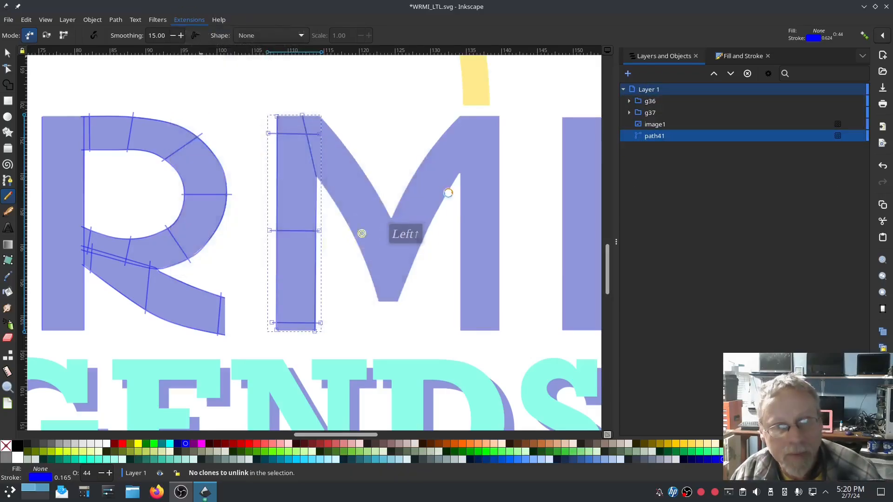
Trace the lower and upper edges of the M's left diagonal as two open paths running down to the letter's bottom point
left_click(7, 182)
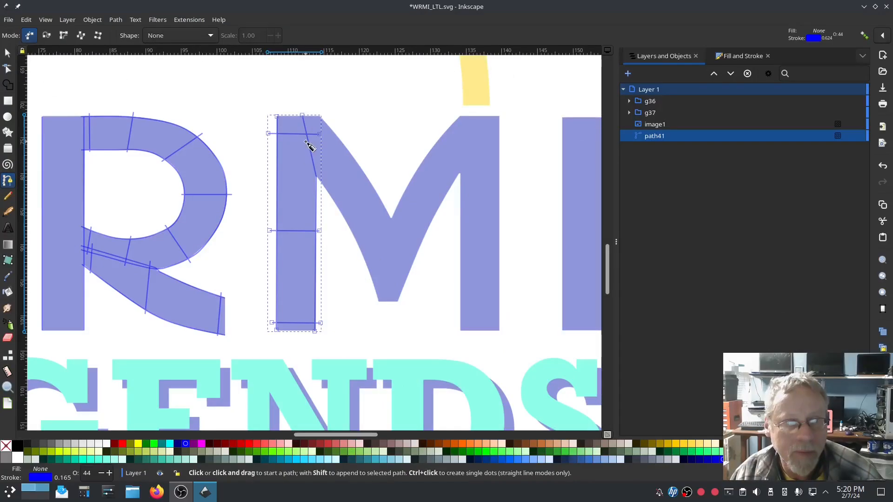
left_click(305, 116)
left_click(317, 178)
left_click(353, 232)
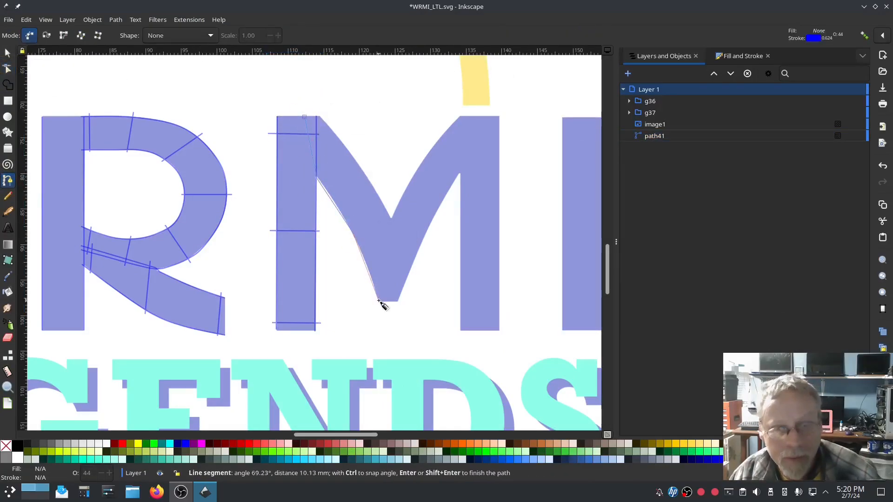
double_click(379, 302)
left_click(319, 116)
left_click(365, 173)
left_click(390, 218)
double_click(394, 302)
Smooth the middle nodes of the M's left diagonal edges, path43 and path42, so they follow the letter's curves
left_click(7, 68)
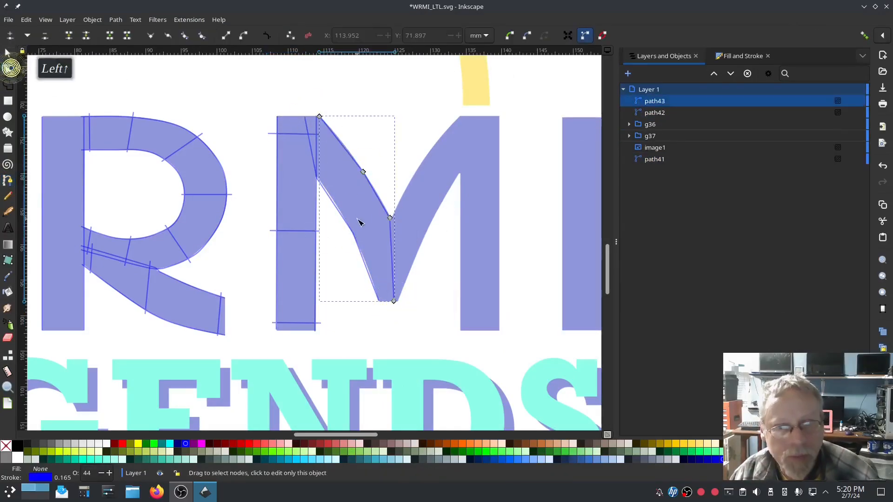
scroll(389, 223, "up", 1)
left_click(354, 158)
left_click(340, 243)
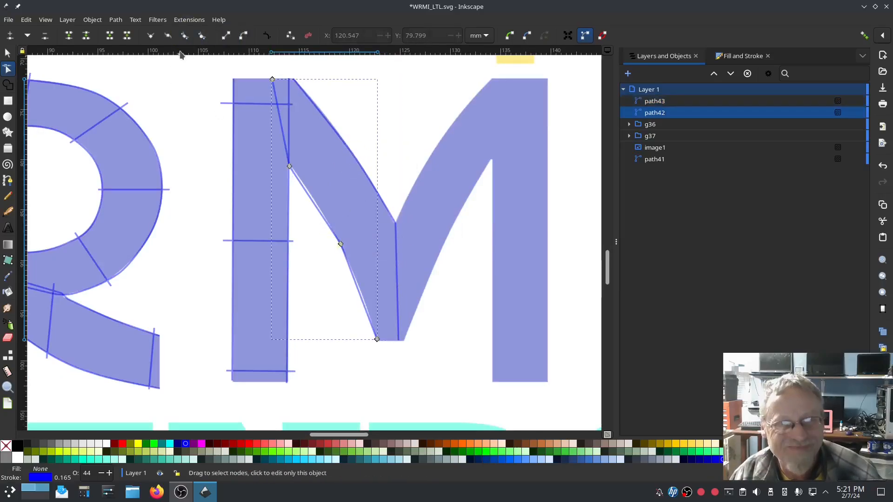
left_click(341, 243)
left_click(186, 36)
Draw three rungs across the M's left diagonal, near its bottom, at its middle and near its top
left_click(8, 195)
left_click(362, 329)
left_click(405, 329)
left_click(312, 217)
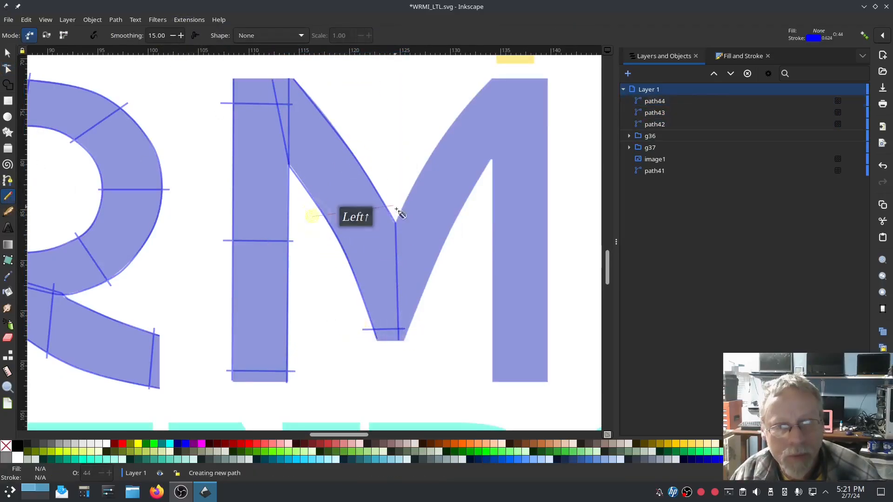
left_click(403, 217)
left_click(271, 91)
left_click(314, 91)
Combine the M's left diagonal edges and rungs, path42 through path46, into a single path
left_click(665, 147)
left_click(660, 102, "shift")
right_click(665, 113)
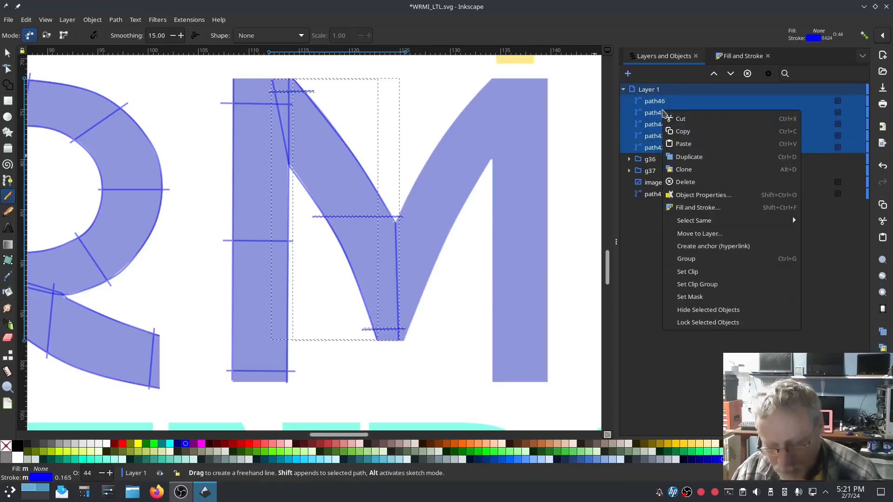
key("Escape")
key("ctrl+k")
Enable Custom satin column for the M's combined left diagonal in the Ink/Stitch Params, and apply the settings
left_click(190, 20)
mouse_move(210, 145)
left_click(352, 234)
left_click_drag(397, 75, 218, 56)
left_click(129, 71)
left_click(101, 130)
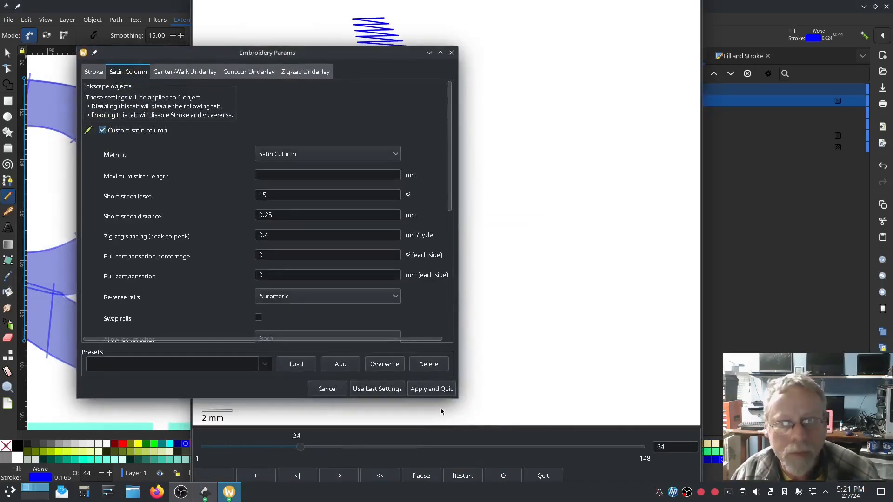
left_click(430, 389)
Trace the upper and lower edges of the M's right diagonal as two open paths and smooth their middle nodes
left_click(8, 180)
left_click(388, 341)
double_click(492, 80)
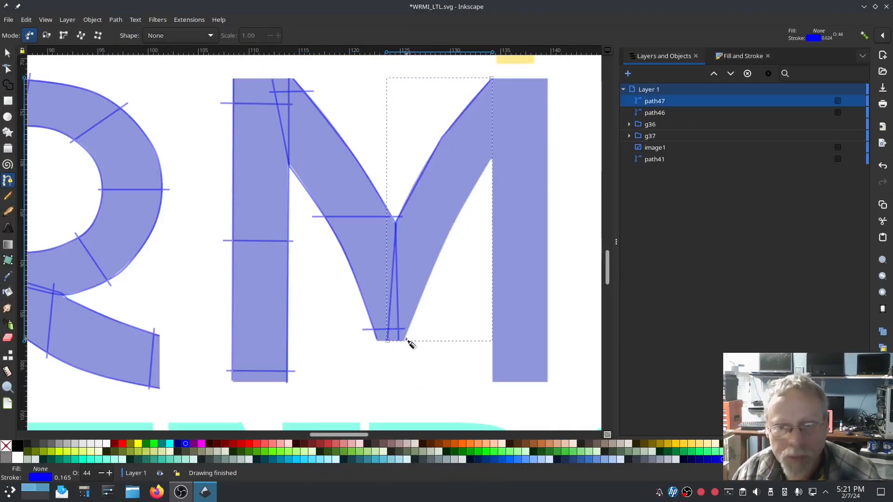
left_click(404, 339)
left_click(456, 219)
left_click(491, 159)
double_click(511, 77)
left_click(8, 69)
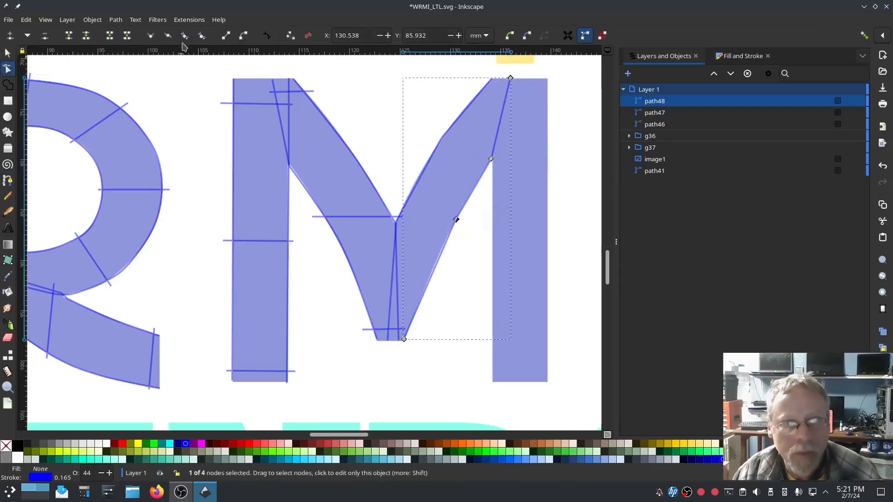
left_click(440, 140)
Draw three horizontal rungs across the M's right diagonal, and combine path47 through path51 into a single path
left_click(8, 195)
left_click_drag(471, 90, 520, 89)
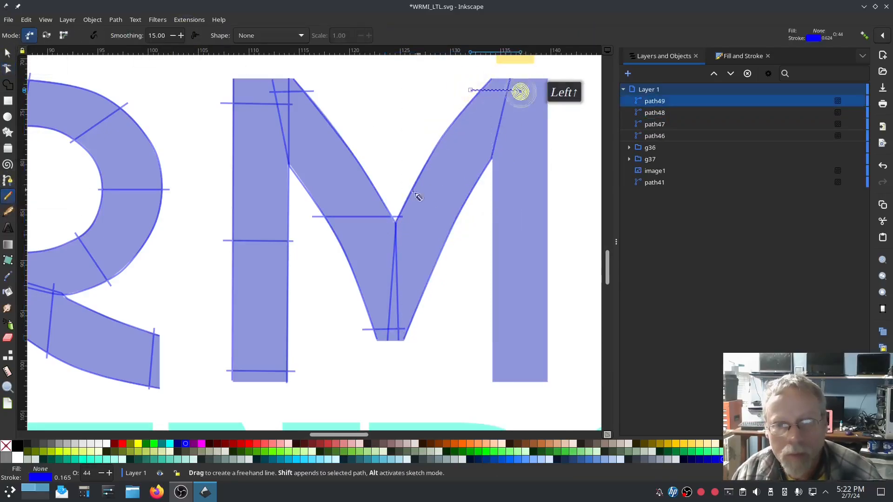
left_click_drag(478, 196, 400, 196)
left_click_drag(435, 314, 379, 314)
left_click(658, 147, "shift")
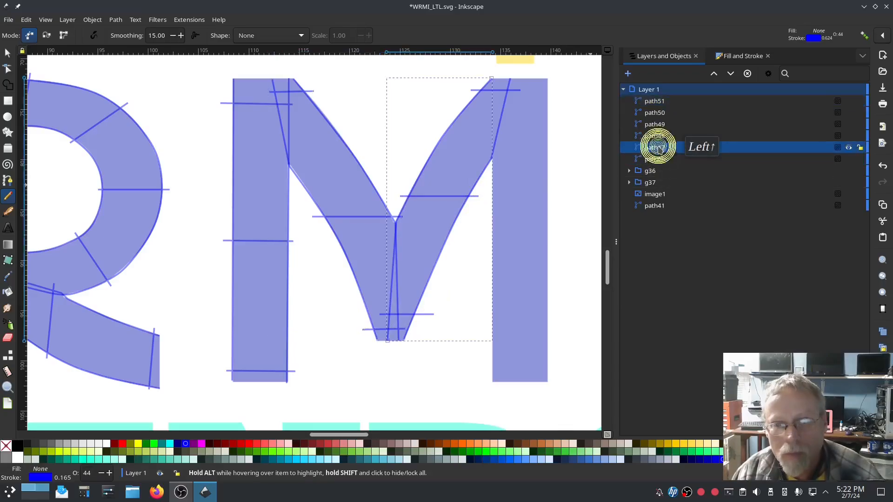
key("ctrl+k")
Enable Custom satin column for the M's combined right diagonal in the Ink/Stitch Params, and apply the settings
left_click(189, 19)
mouse_move(279, 146)
left_click(347, 233)
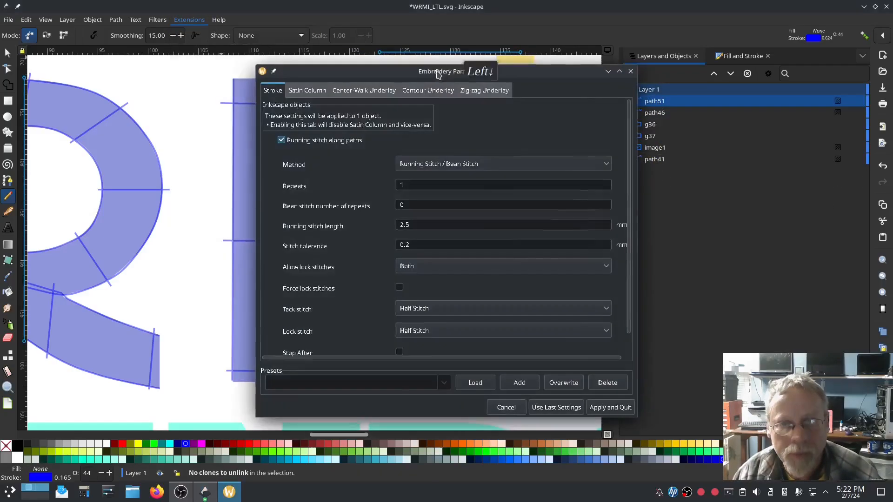
left_click_drag(439, 74, 252, 64)
left_click(121, 82)
left_click(94, 139)
left_click(130, 395)
left_click(428, 397)
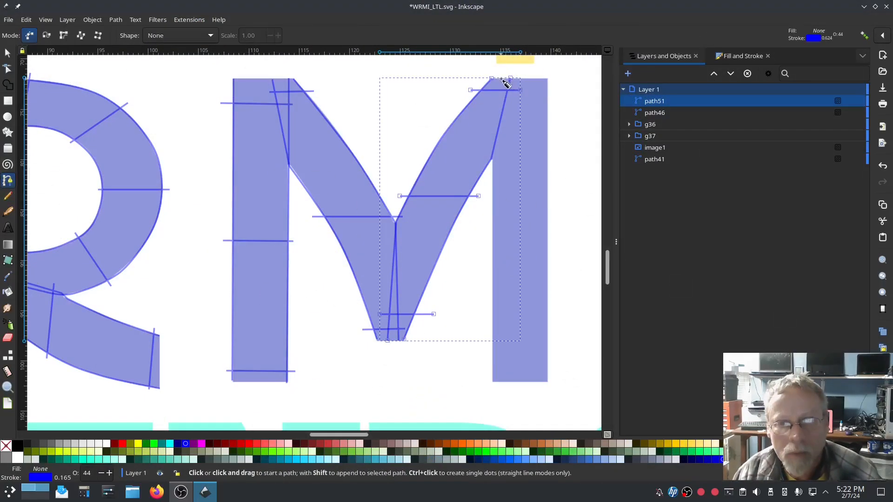
Draw a path about 30 mm long along the left edge of the M's right stem, and move a duplicate to the stem's right edge
left_click(498, 78)
left_click(492, 382)
left_click(8, 69)
left_click_drag(498, 79, 494, 77)
left_click(8, 53)
key("ctrl+d")
left_click_drag(493, 214, 546, 214)
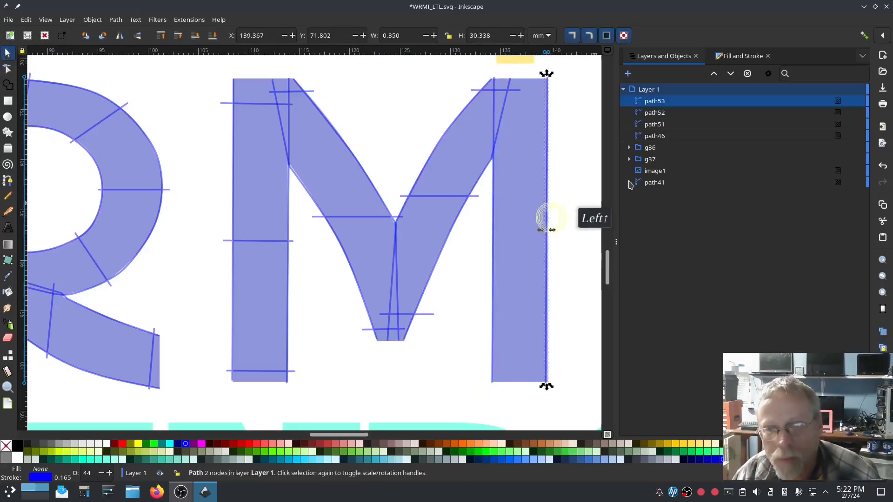
Combine the two edges of the M's right stem, path52 and path53, into a single path
left_click(654, 113)
left_click(653, 101, "shift")
key("ctrl+k")
left_click(186, 22)
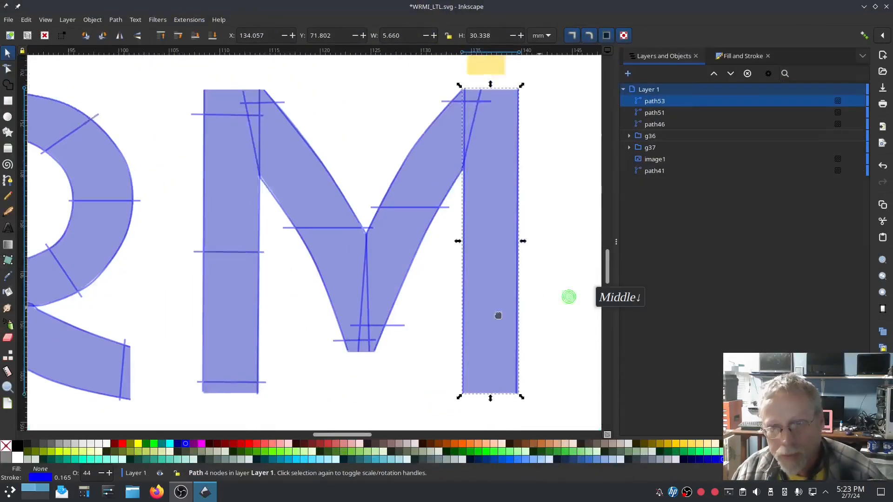
Group the M's path53, path51 and path46
left_click(660, 123, "shift")
right_click(660, 124)
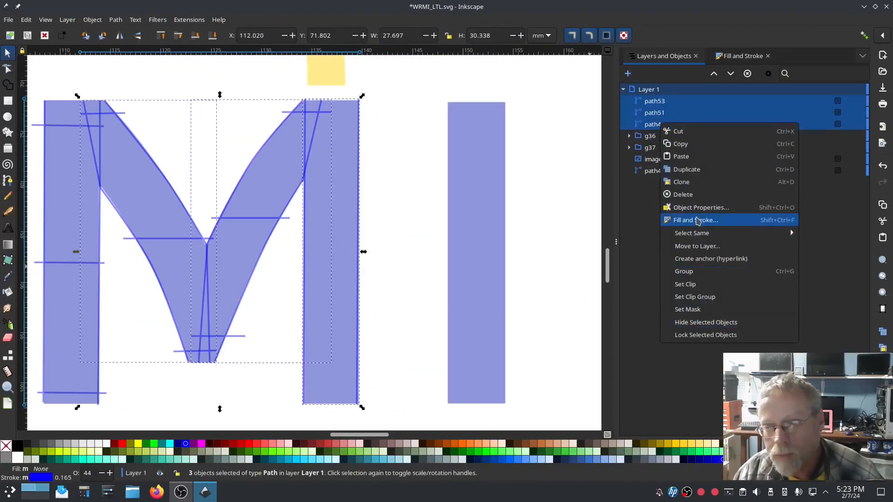
left_click(683, 271)
Draw a vertical path about 30 mm long along the I's left edge, and move a duplicate of it about 5.6 mm to the right edge
scroll(389, 249, "down", 2)
scroll(428, 337, "up", 2)
key("b")
left_click(427, 336)
scroll(428, 335, "up", 12)
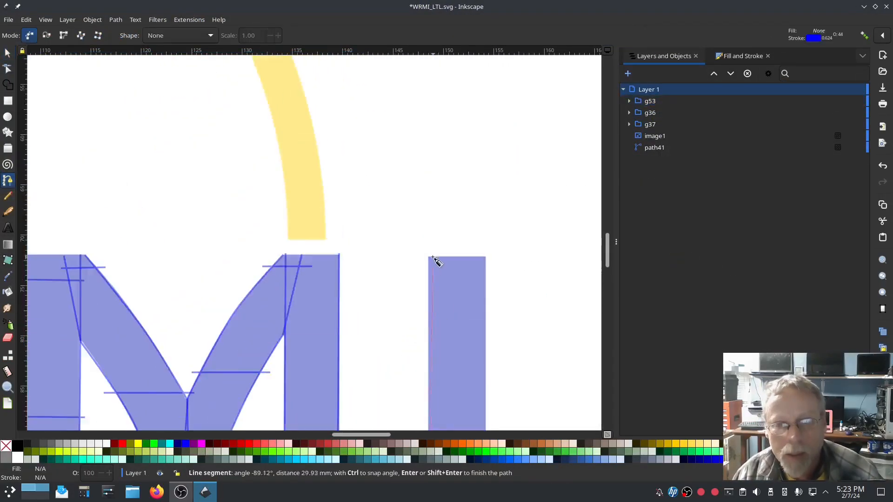
left_click(428, 254)
key("Return")
key("s")
key("ctrl+d")
left_click_drag(392, 313, 344, 211)
left_click_drag(380, 254, 439, 255)
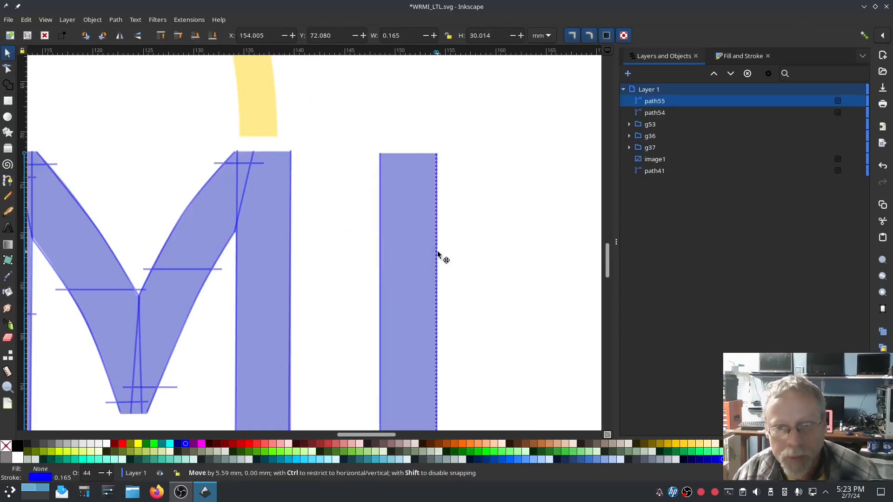
Combine the I's two edge paths, path55 and path54, into a single path and open its Ink/Stitch Params
left_click(660, 112, "shift")
key("ctrl+k")
left_click(189, 19)
mouse_move(199, 146)
left_click(345, 237)
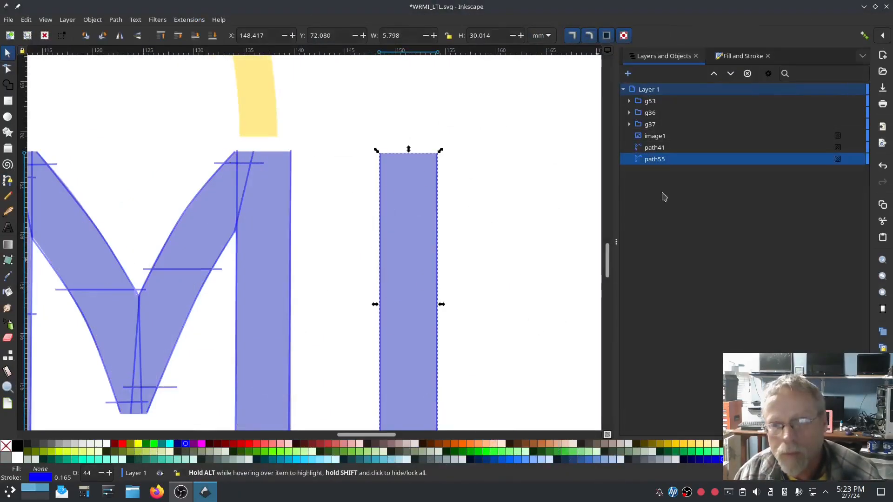
Move path41 above the letter groups in the object order, and place path55 at the very top of Layer 1
left_click_drag(654, 148, 682, 99)
left_click_drag(653, 194, 671, 97)
left_click(650, 89)
Select path55, path41 and the letter groups g53, g36 and g37 together, and run an Ink/Stitch extension on them
left_click(660, 124)
left_click(658, 100, "shift")
left_click(658, 182, "shift")
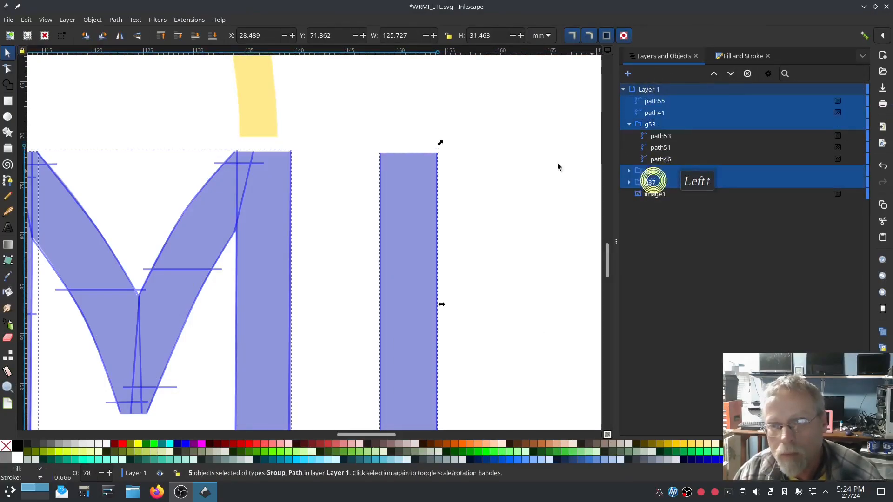
left_click(189, 20)
mouse_move(255, 146)
left_click(368, 153)
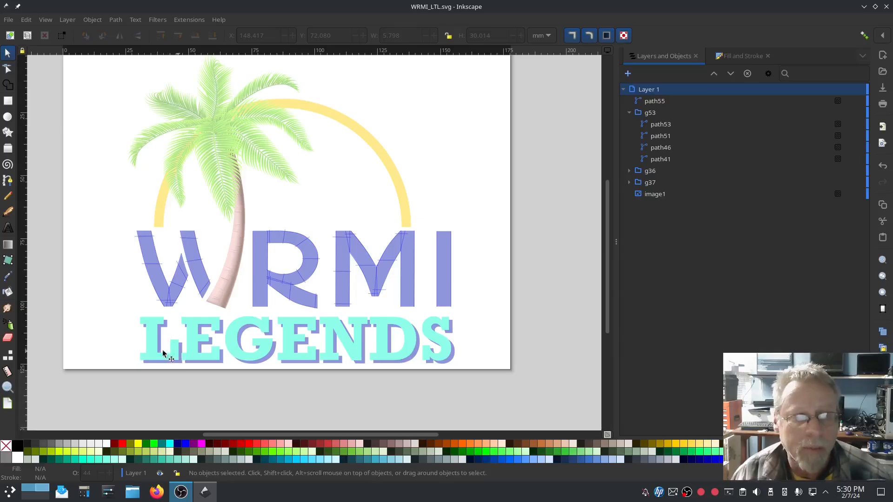
Draw a vertical path about 2.8 mm long along the right edge of the blue shadow on the LEGENDS L's upper serif
scroll(138, 339, "up", 2)
scroll(137, 339, "down", 2)
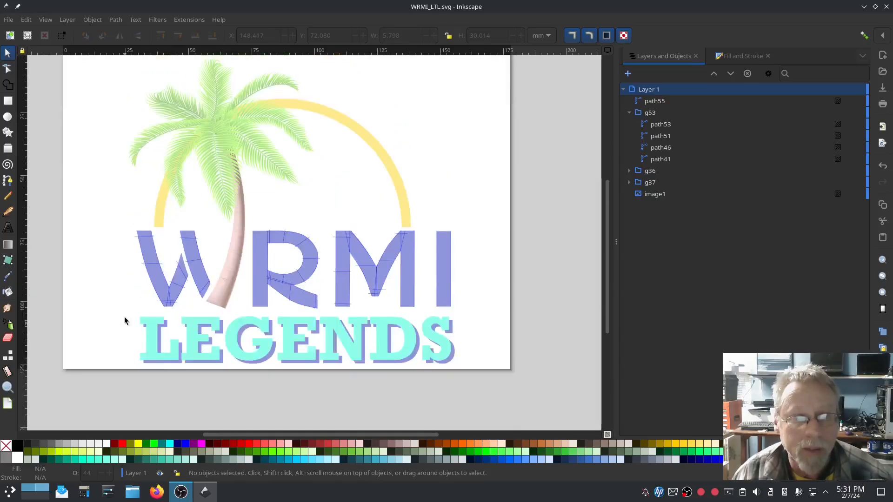
left_click(114, 380)
scroll(140, 352, "up", 4, "ctrl")
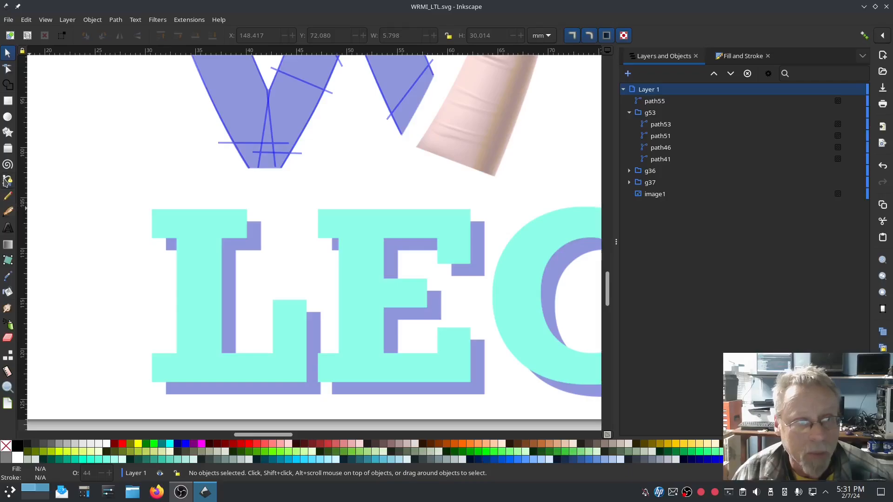
left_click(7, 180)
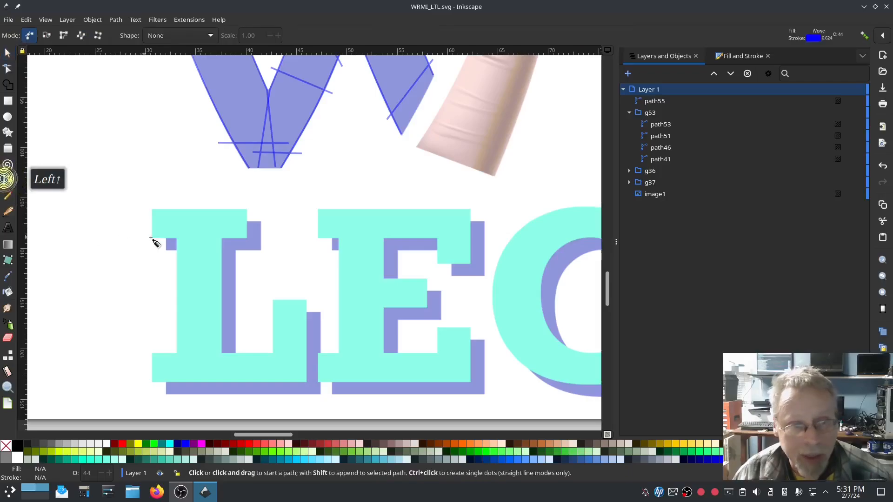
left_click(261, 222)
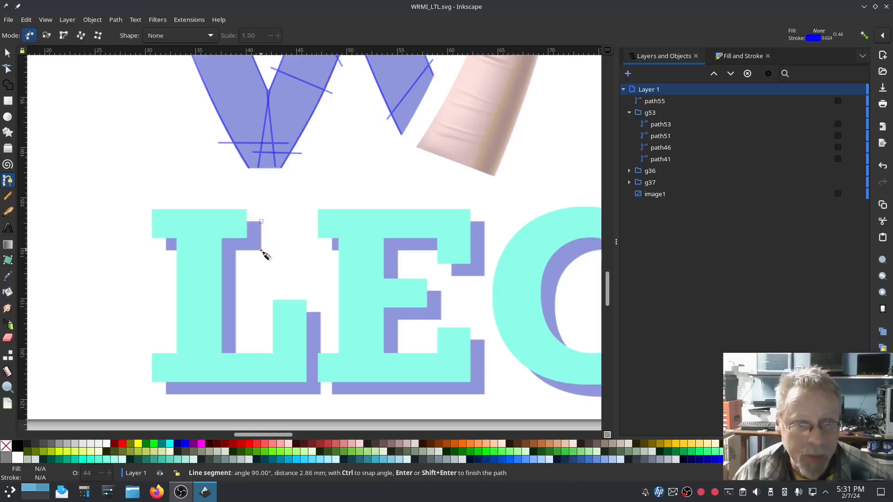
left_click(261, 250)
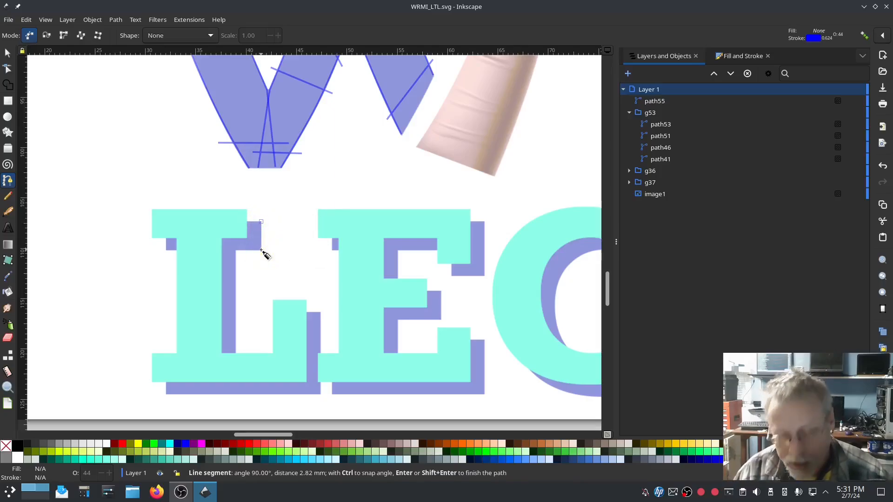
key("Return")
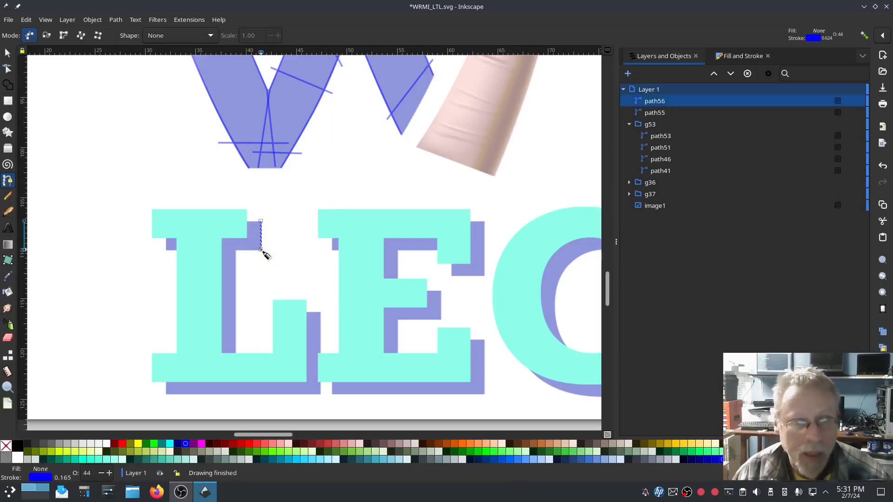
left_click(247, 221)
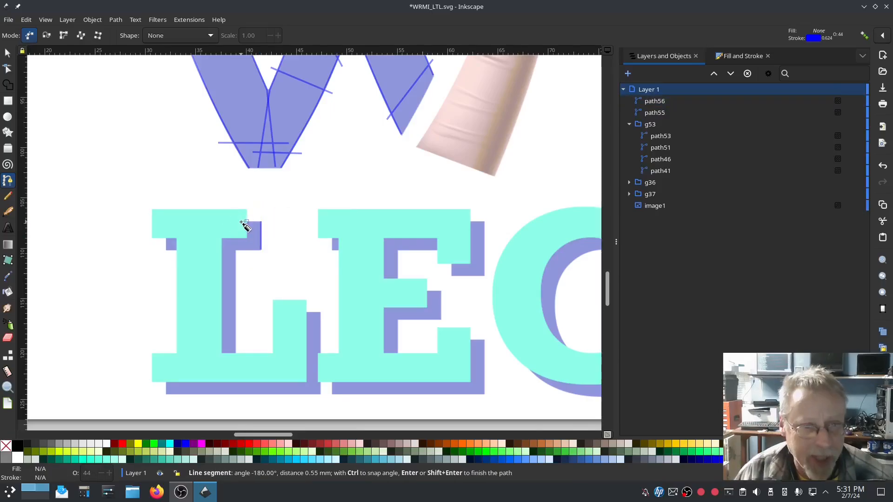
scroll(244, 225, "up", 4, "ctrl")
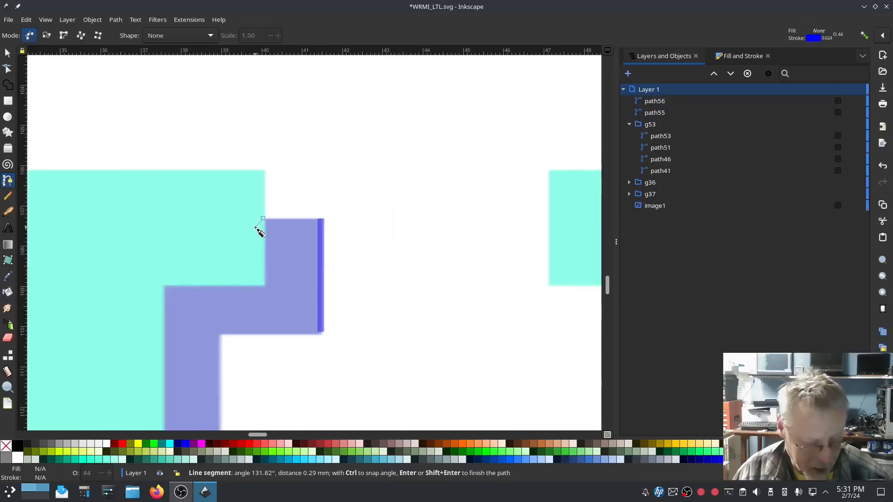
key("Escape")
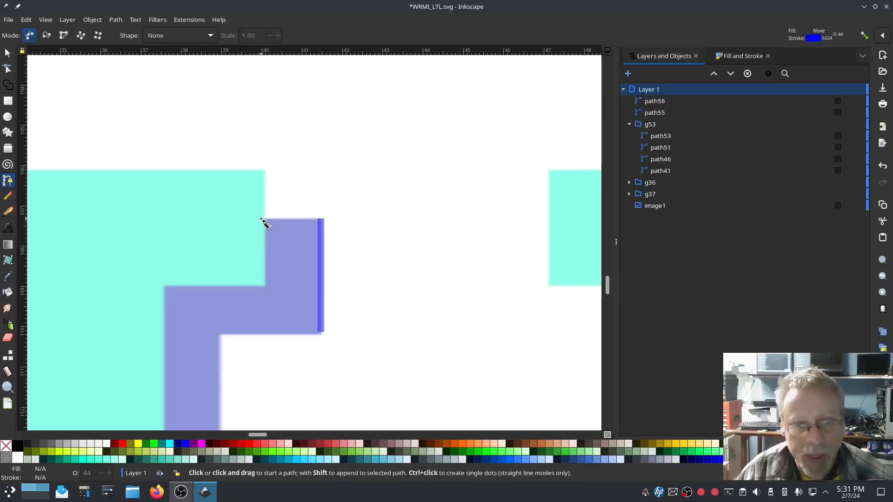
Draw a second vertical path about 2.9 mm long on the shadow's left side, slightly inside the L serif's cyan edge
left_click(261, 219)
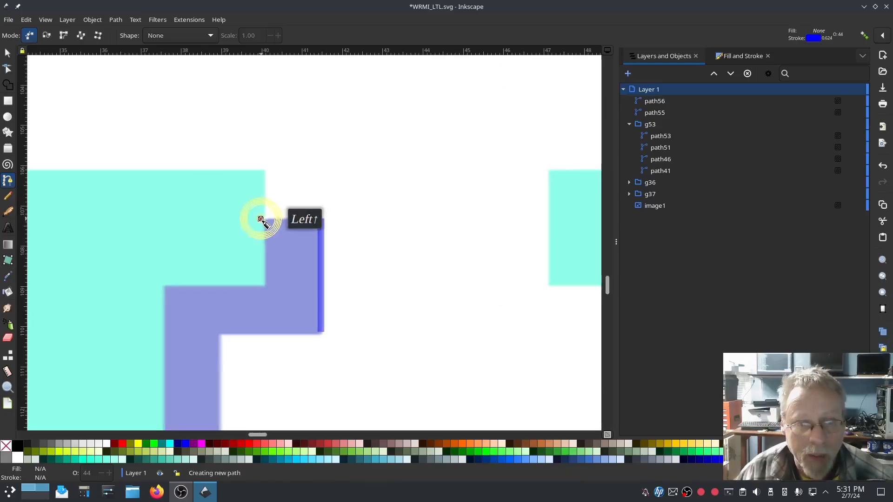
left_click(261, 335)
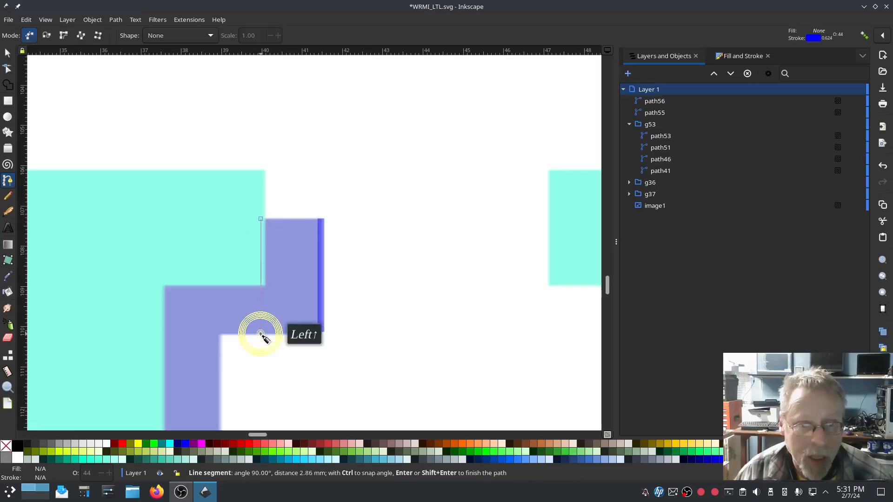
key("Return")
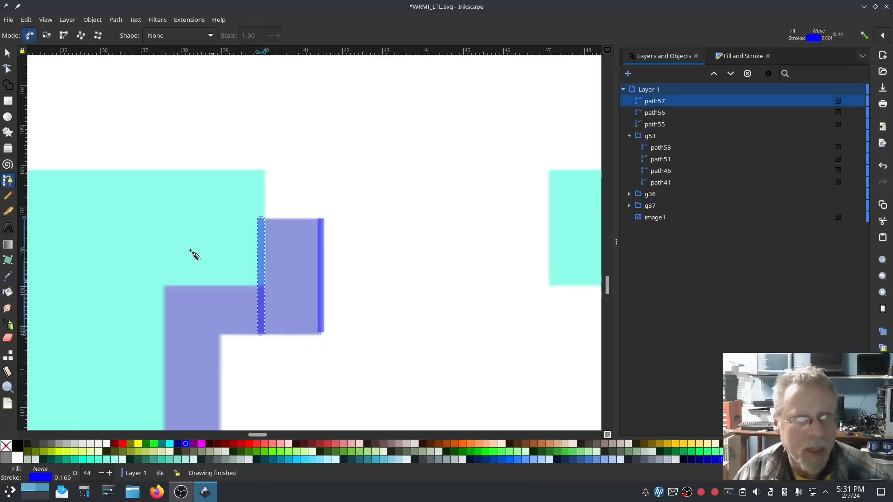
Set the new path's stroke width to 0.065 mm, and adjust the right path's lower end node to the shadow's bottom corner
left_click(8, 69)
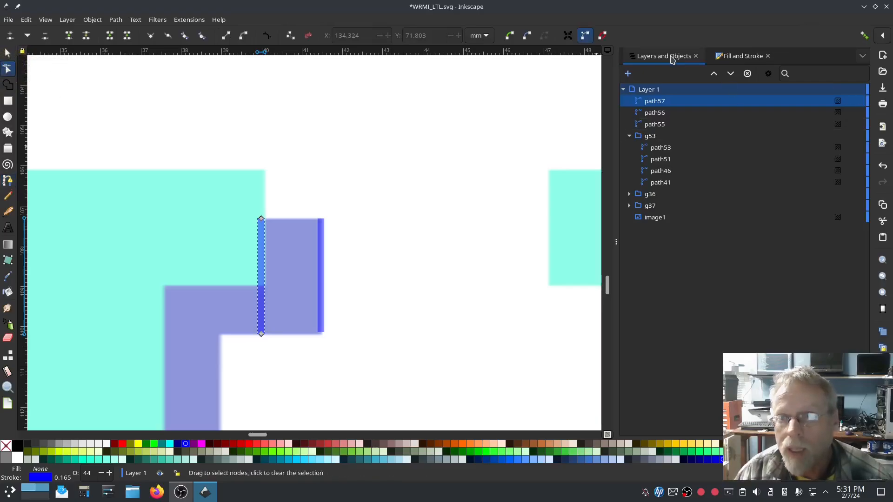
left_click(735, 58)
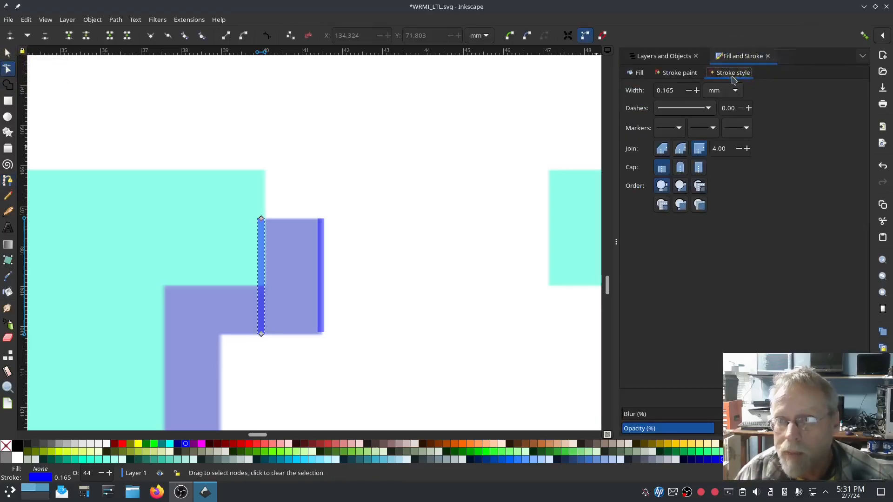
left_click(689, 91)
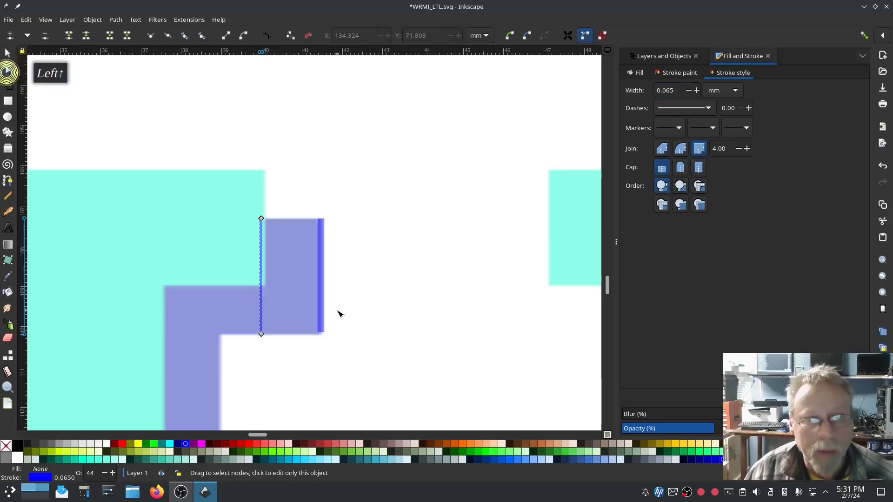
left_click(322, 313)
left_click_drag(321, 334, 320, 335)
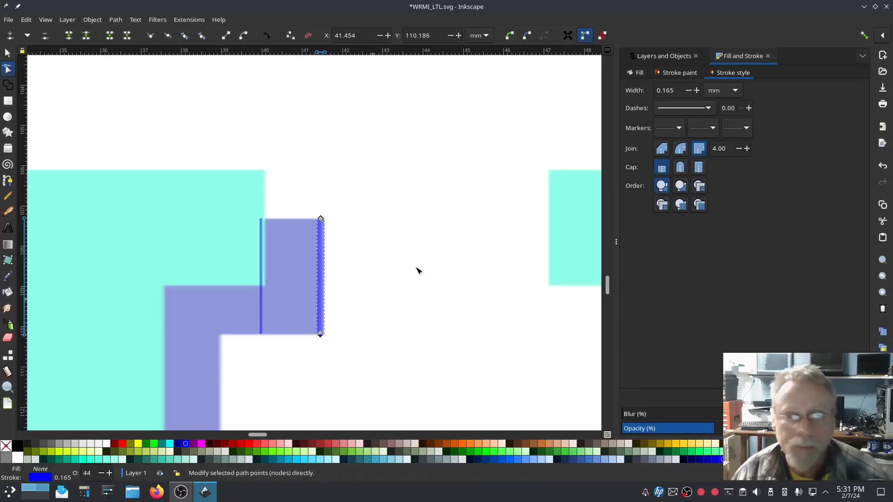
Combine the two edges of the L's serif shadow, path56 and path57, into a single path
left_click(675, 56)
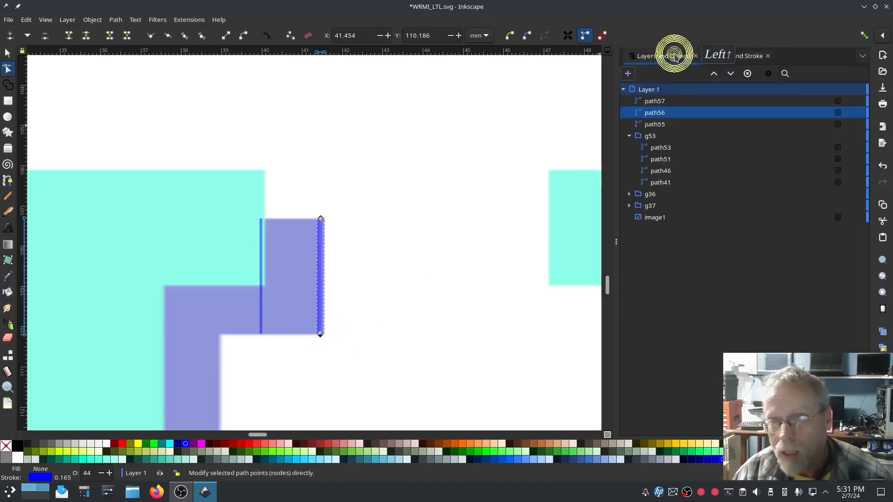
left_click(657, 123)
left_click(655, 113)
left_click(653, 102)
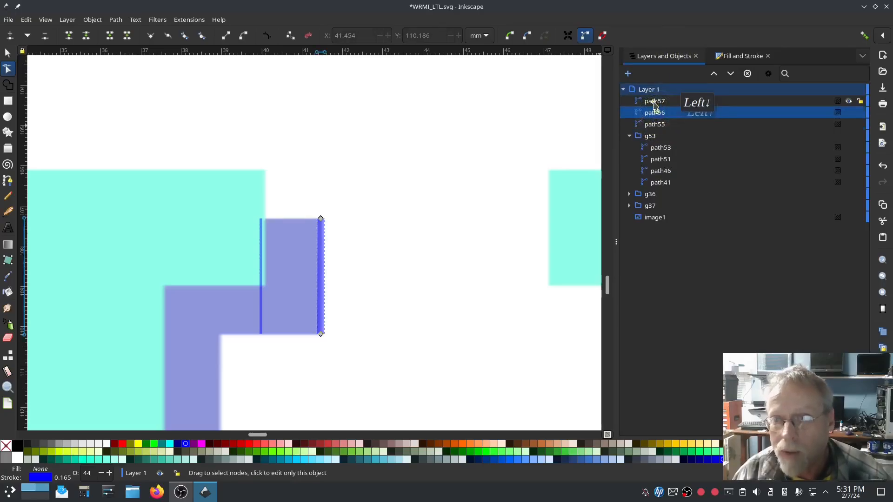
key("ctrl+k")
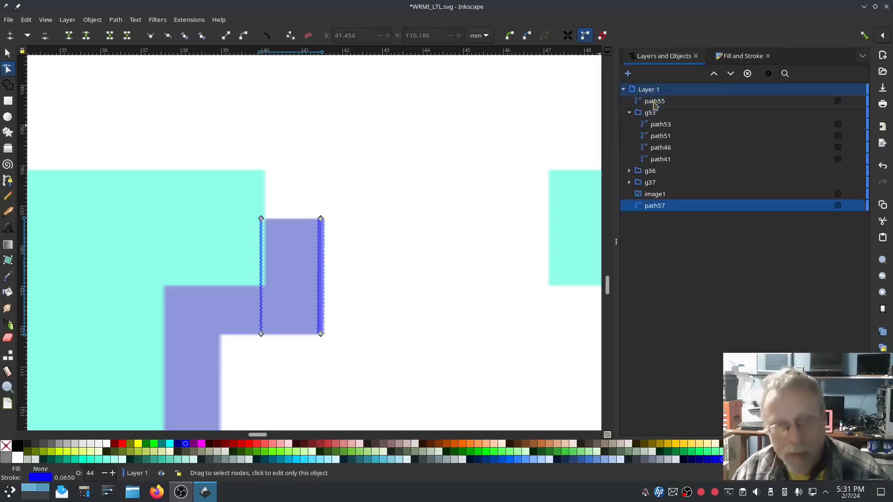
Enable Custom satin column for the combined serif shadow path in the Ink/Stitch Params and apply it
left_click(189, 20)
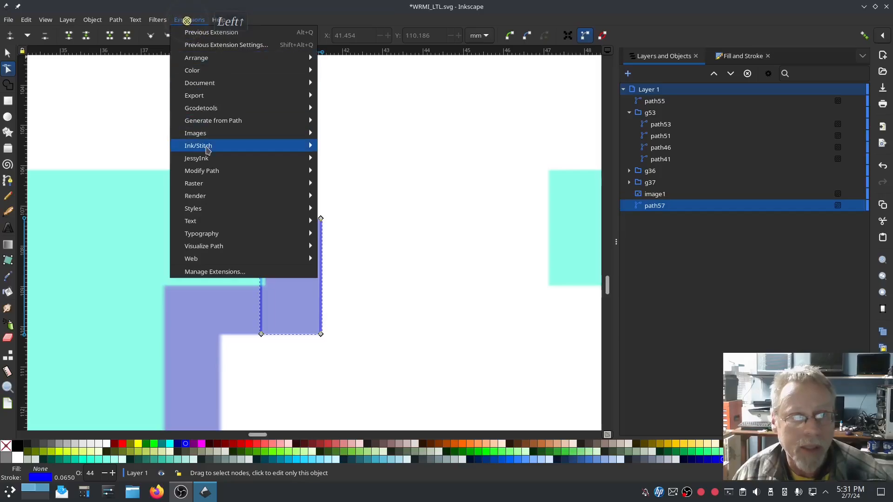
mouse_move(207, 146)
left_click(359, 234)
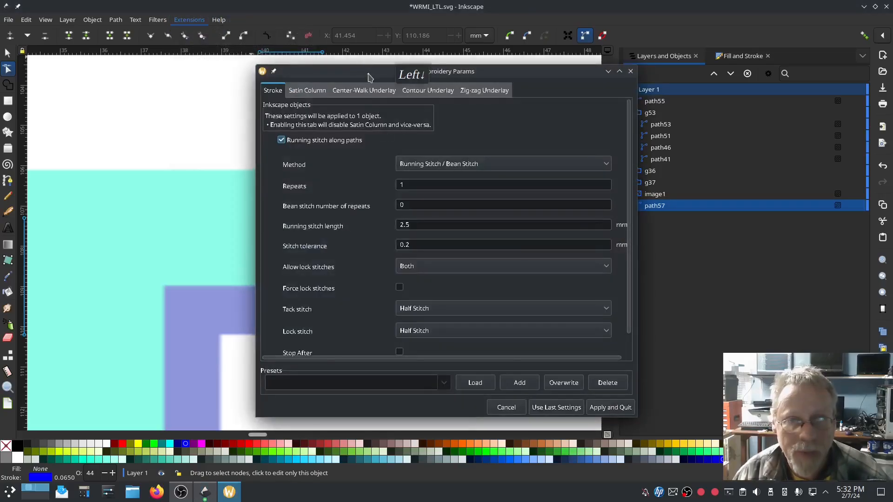
left_click_drag(370, 77, 174, 65)
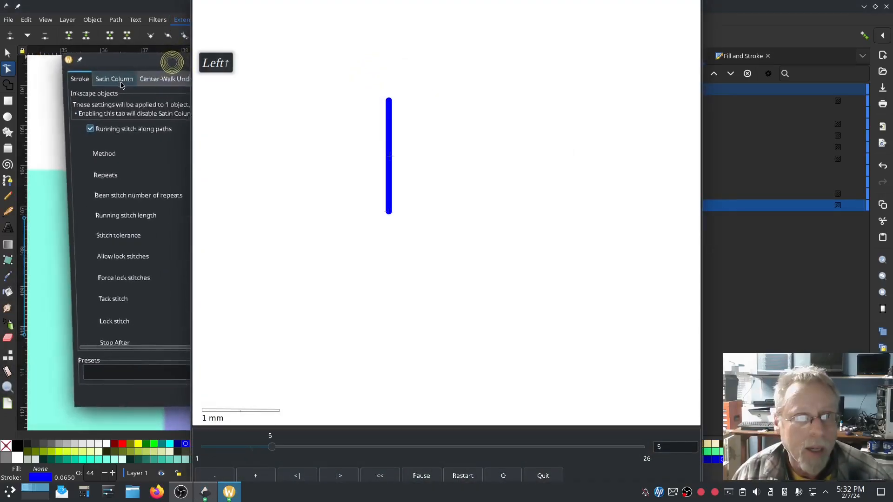
left_click(119, 80)
left_click(85, 139)
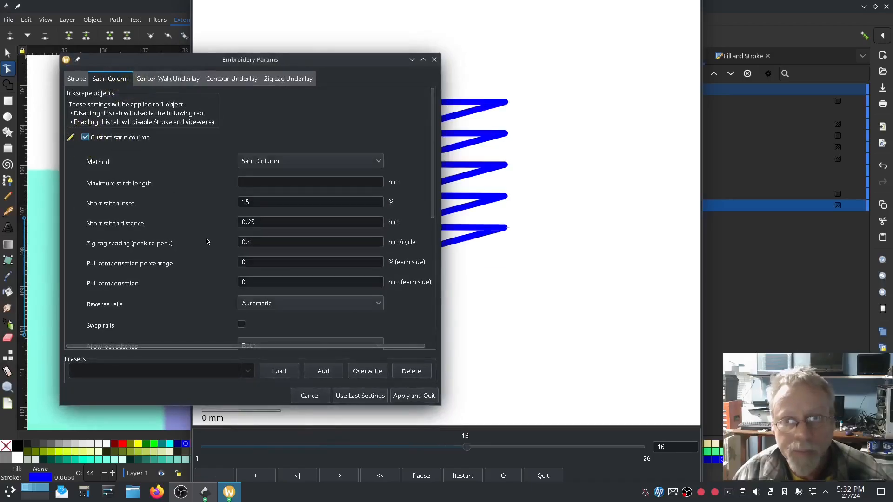
left_click(412, 396)
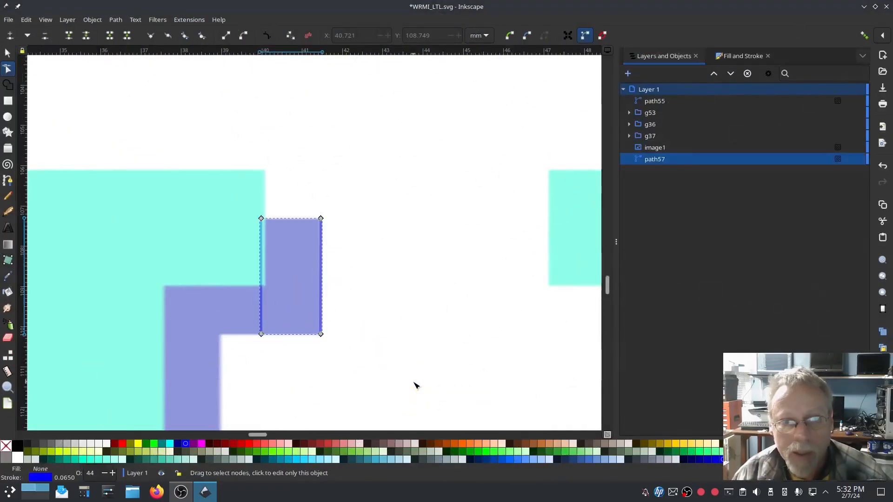
Swap the rails of the L serif shadow's satin column, path57, set its allowed lock stitches to Before, and apply the Ink/Stitch params
left_click(182, 20)
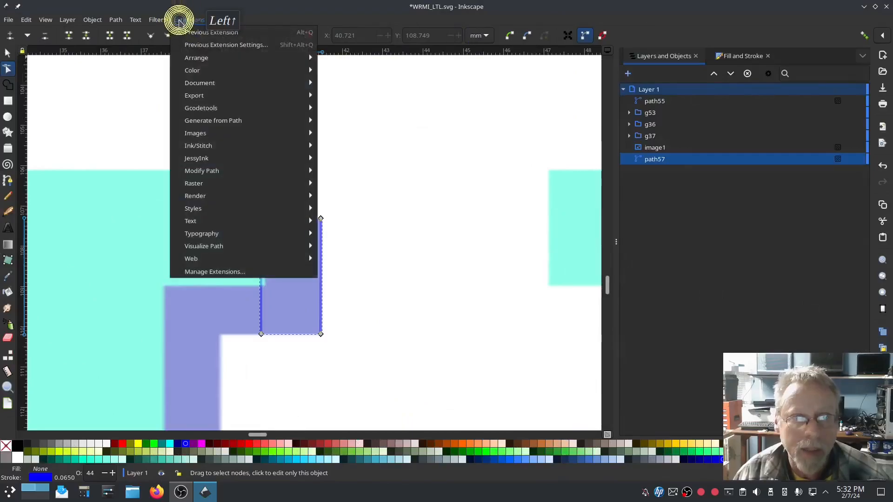
mouse_move(219, 148)
left_click(361, 234)
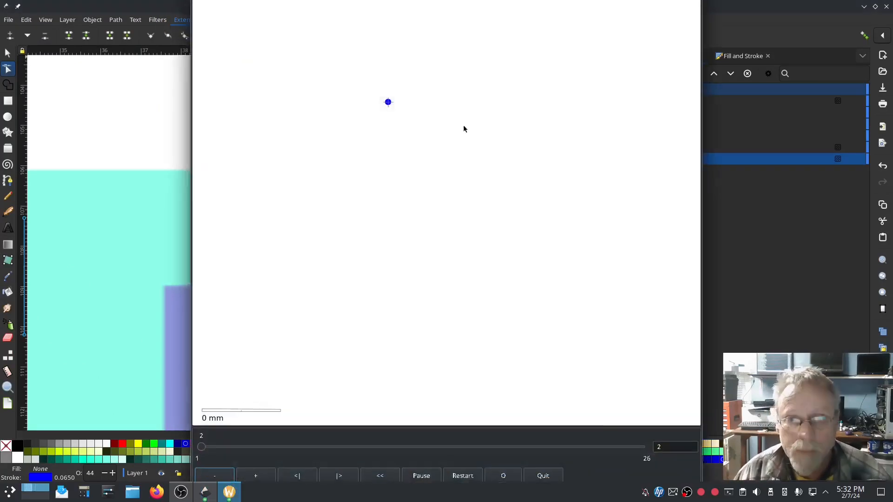
left_click(228, 491)
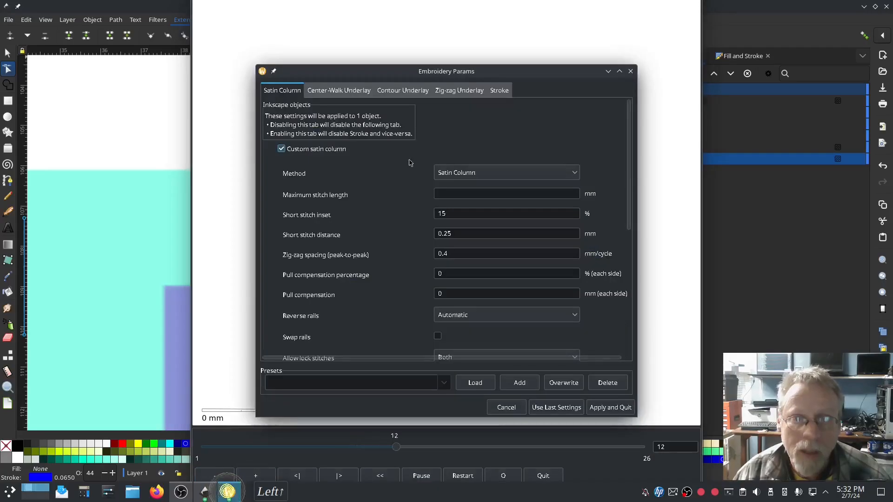
left_click_drag(385, 71, 176, 59)
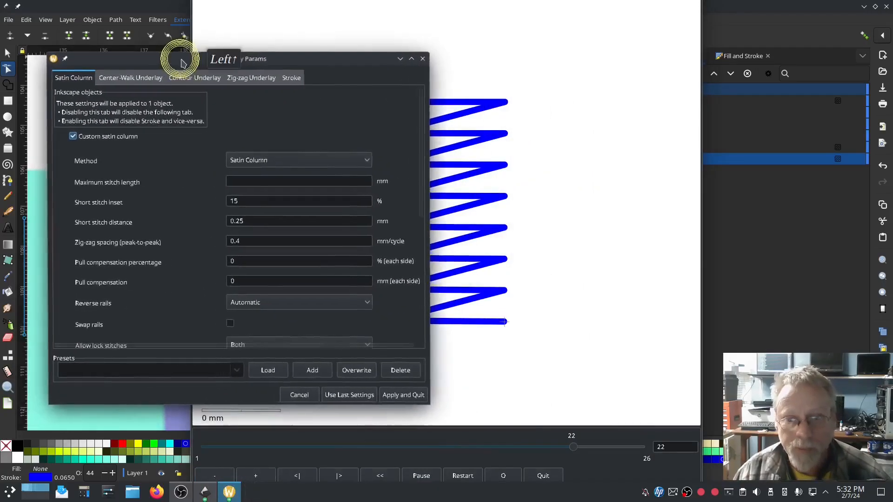
left_click(536, 329)
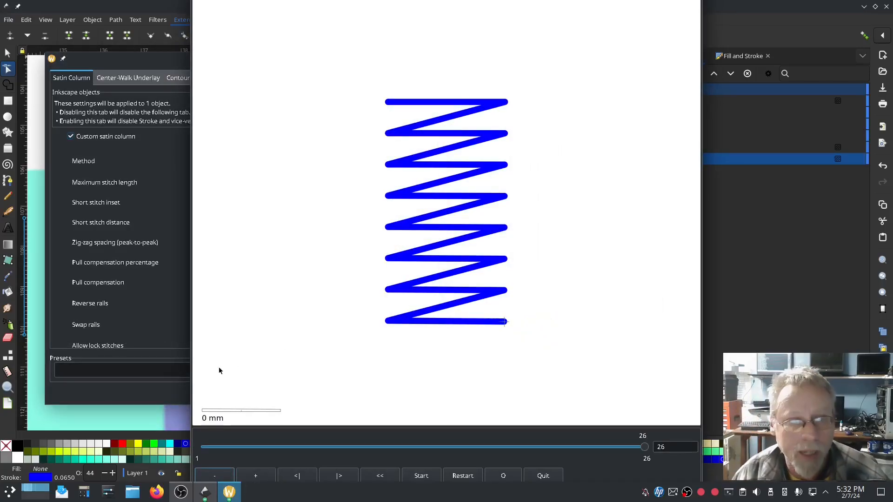
left_click(148, 388)
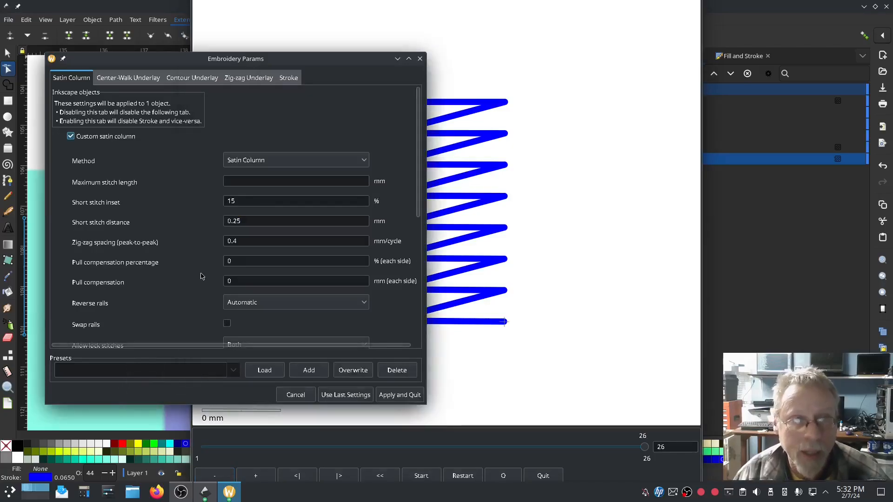
scroll(199, 277, "down", 2)
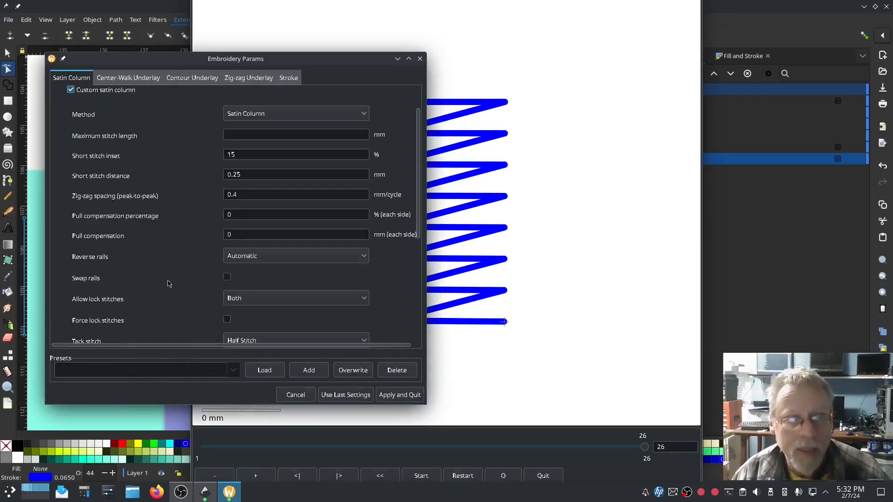
left_click(226, 277)
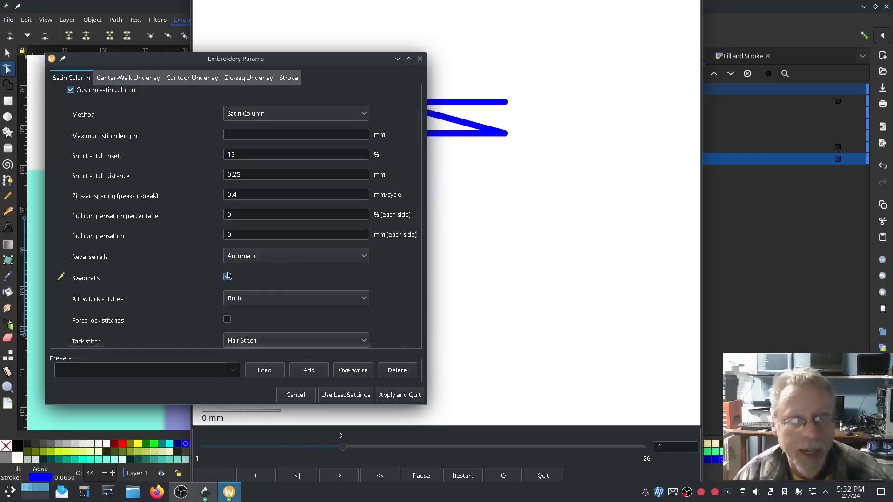
left_click(239, 298)
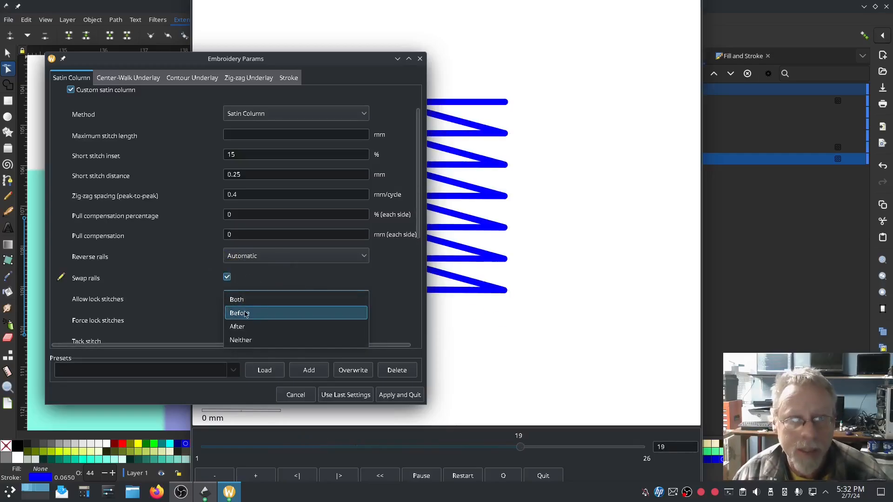
left_click(246, 313)
left_click(391, 395)
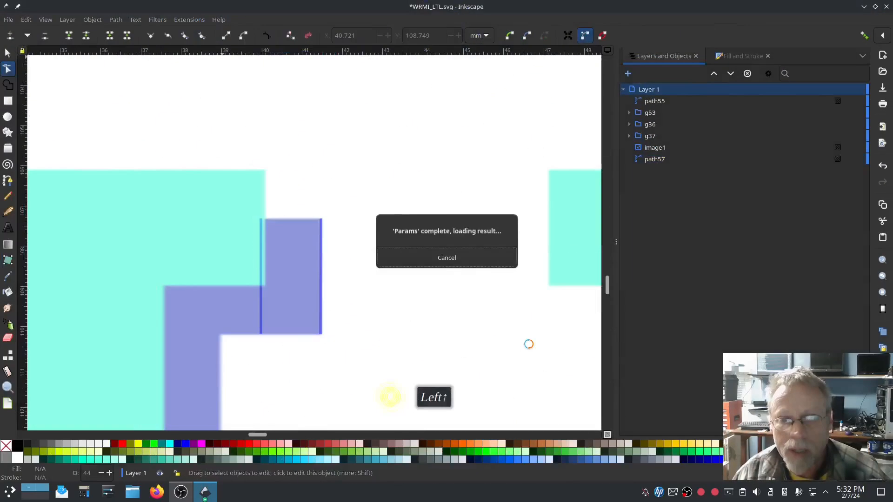
Draw a horizontal path about 1.3 mm long along the lower edge of the short shadow bar beneath the L's serif
scroll(213, 364, "down", 3)
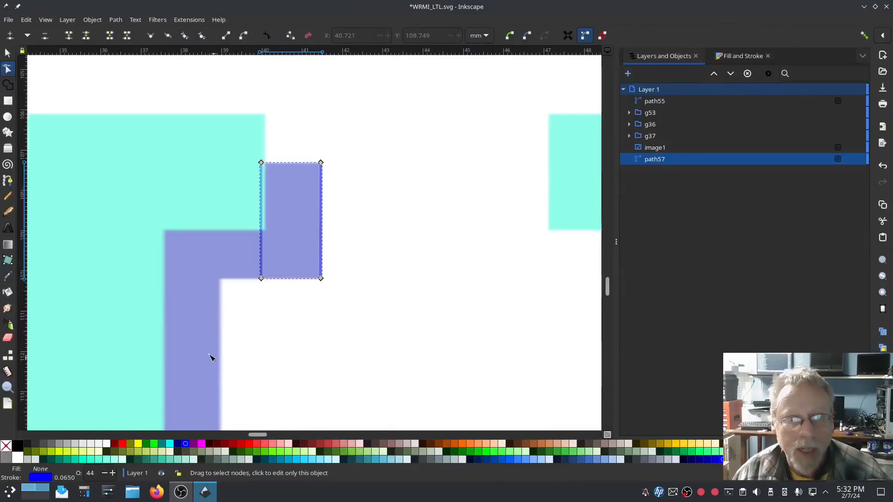
left_click(7, 180)
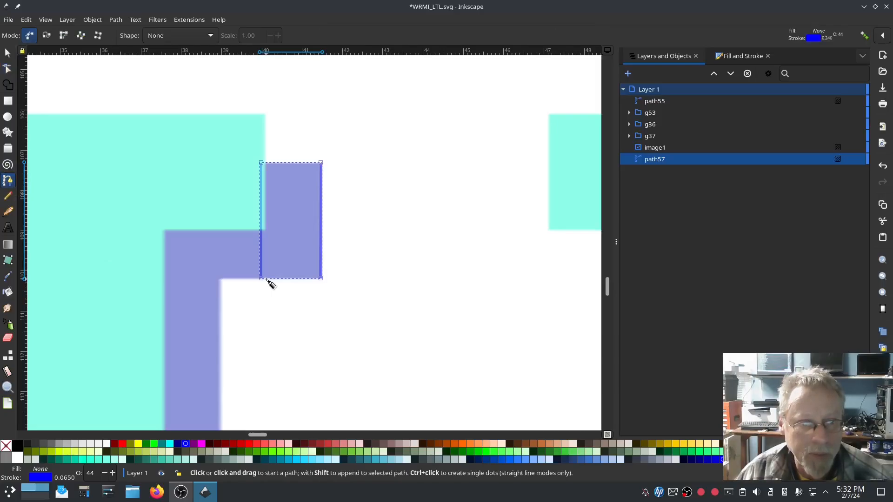
left_click(266, 279)
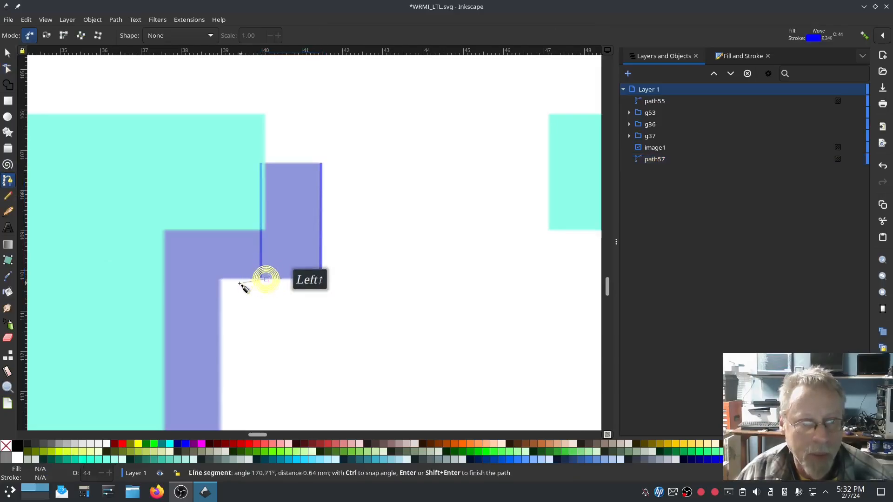
double_click(214, 280)
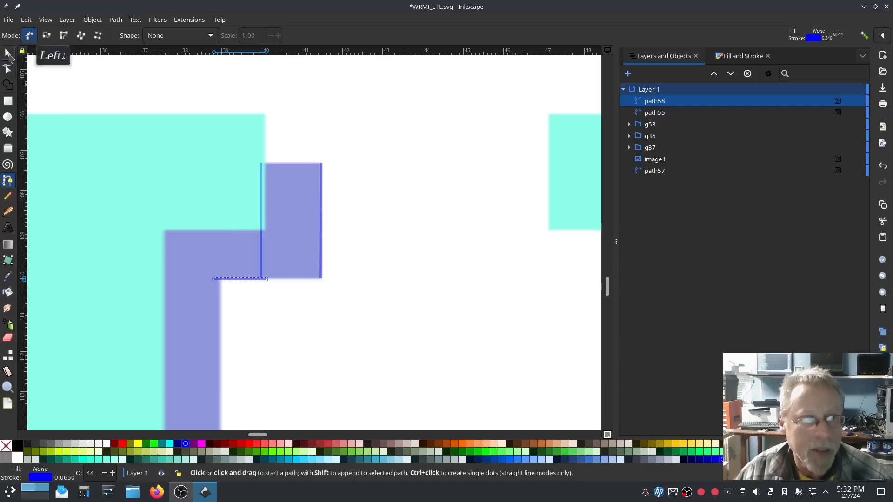
Duplicate the horizontal path, move the copy up about 1.2 mm to the bar's upper edge, and combine both into one path
left_click(8, 53)
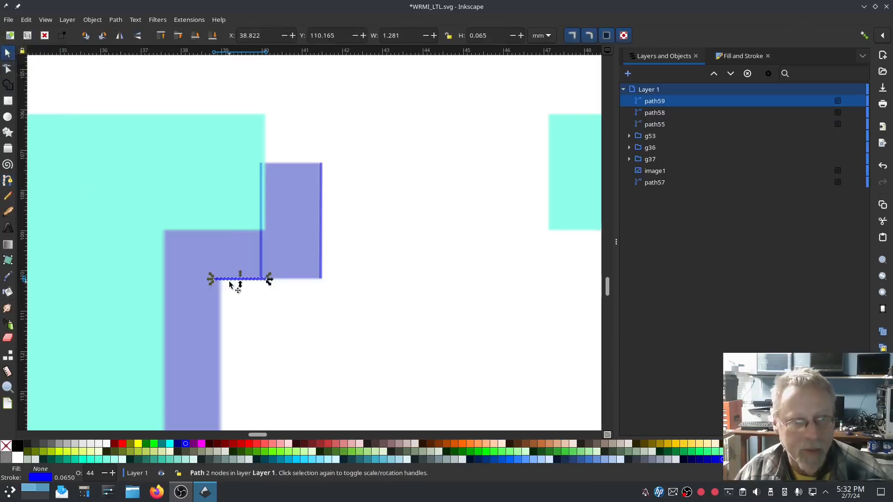
left_click_drag(241, 281, 245, 227)
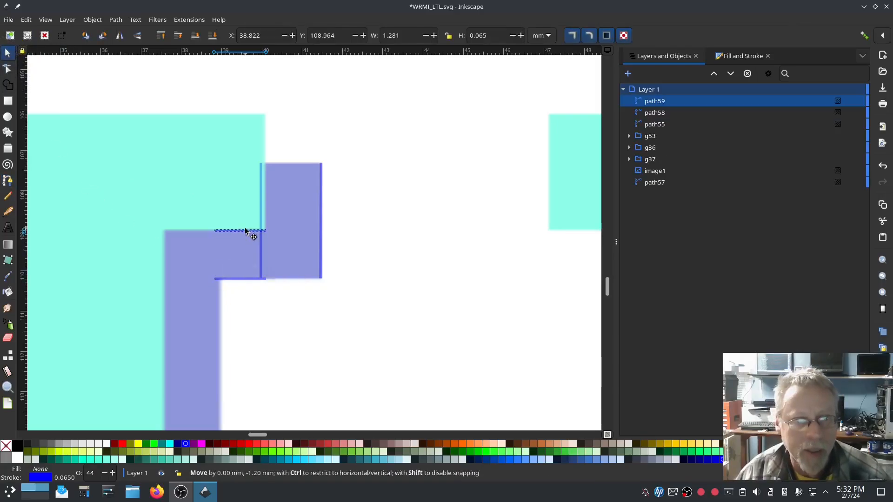
left_click(647, 113, "shift")
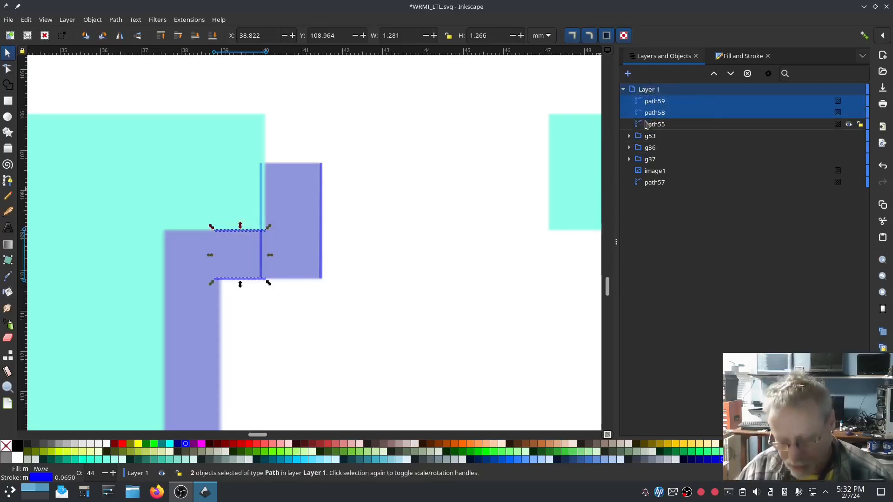
key("ctrl+k")
left_click(189, 20)
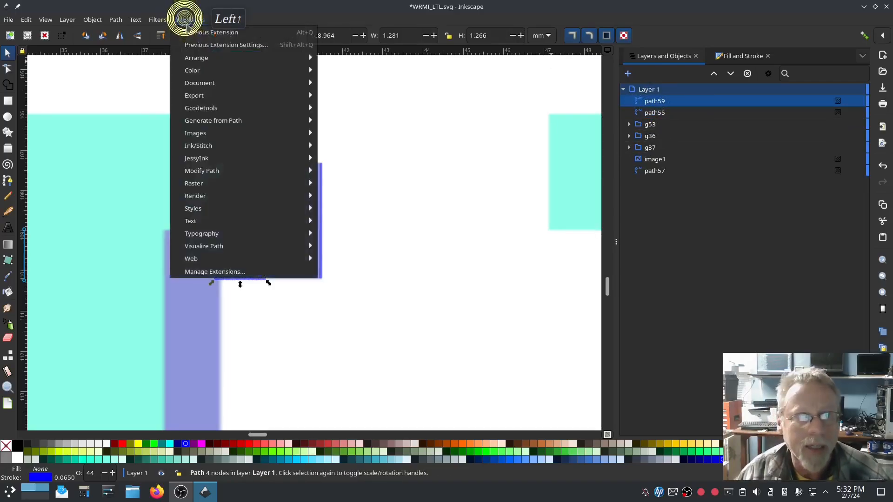
mouse_move(200, 146)
left_click(342, 234)
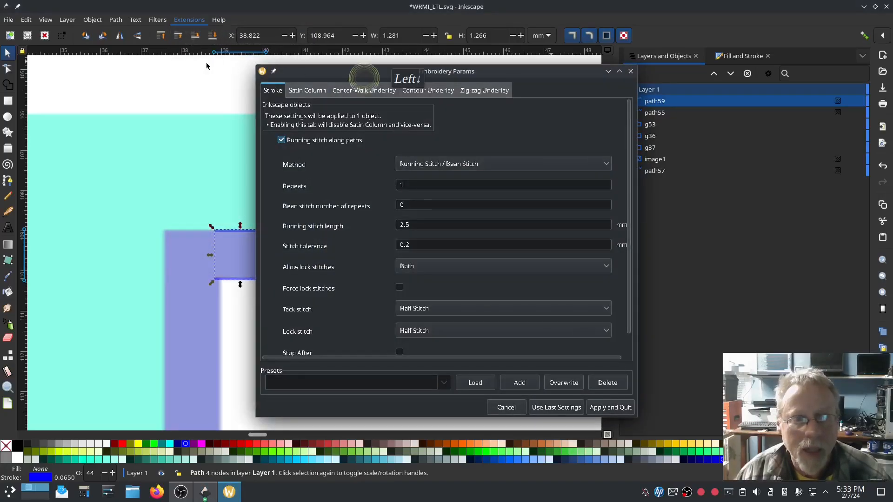
left_click(630, 72)
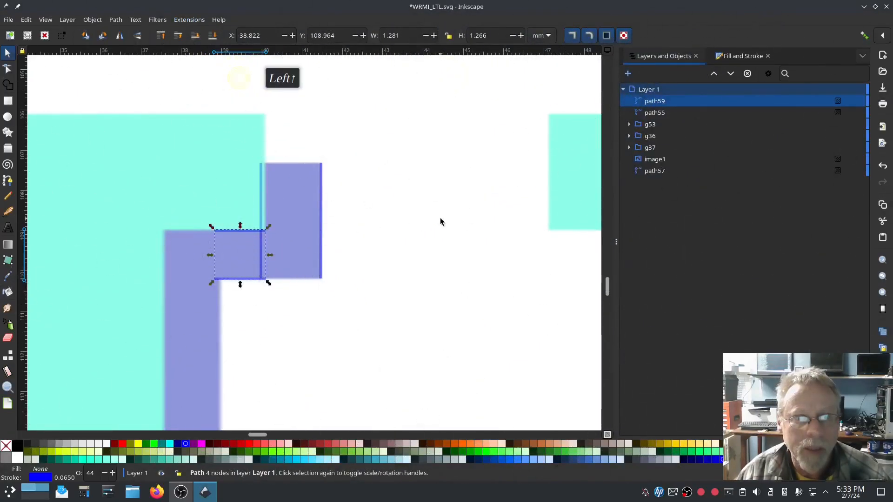
Enable Custom satin column for the combined bar path, path59, in the Ink/Stitch Params
left_click(187, 21)
mouse_move(200, 145)
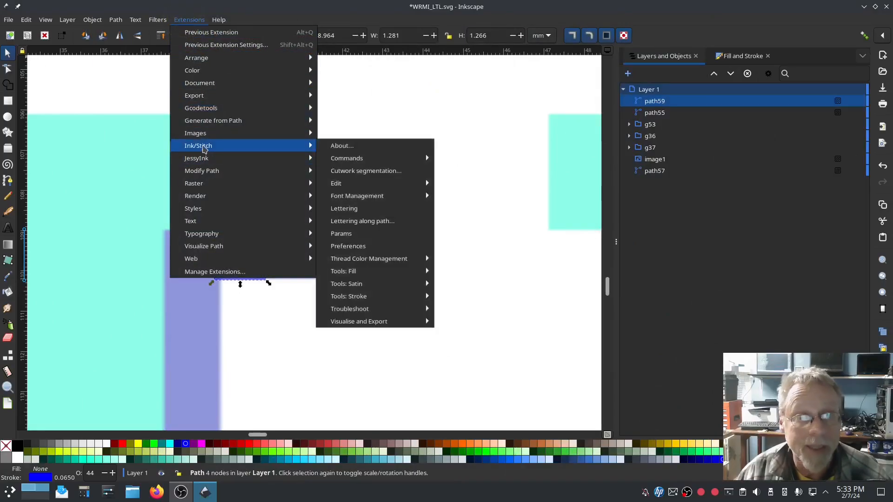
left_click(341, 235)
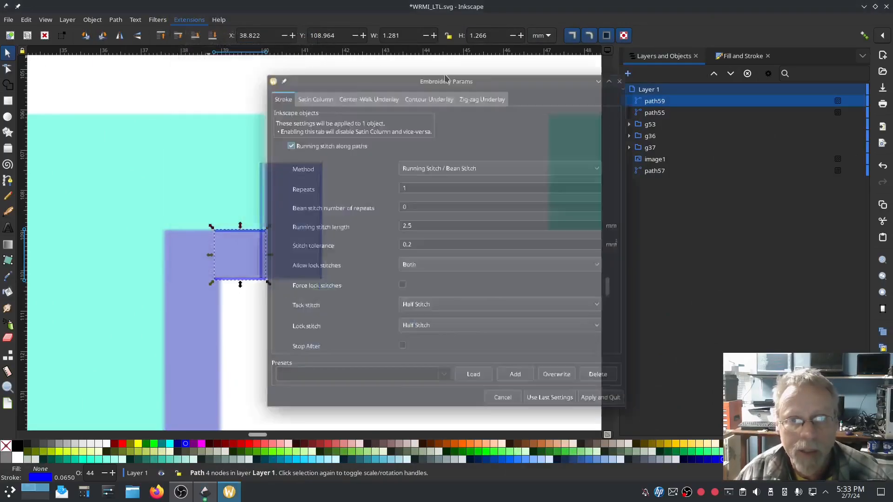
left_click_drag(440, 71, 241, 22)
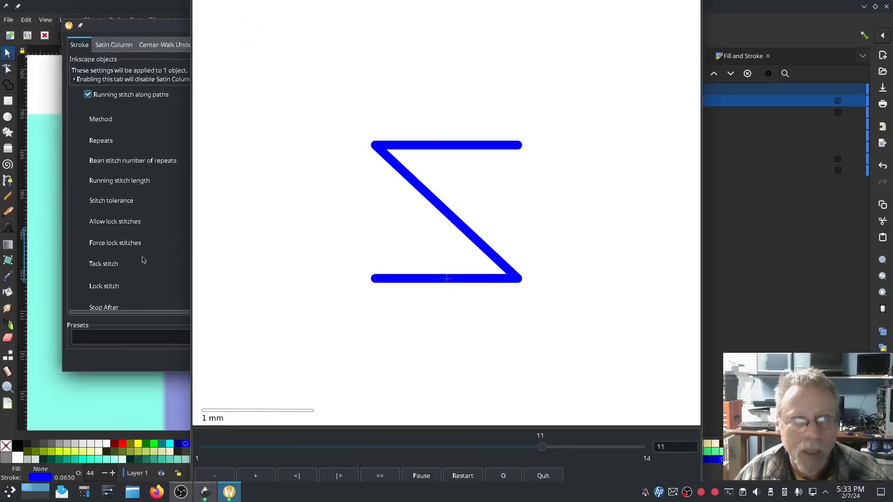
left_click(106, 44)
left_click(88, 103)
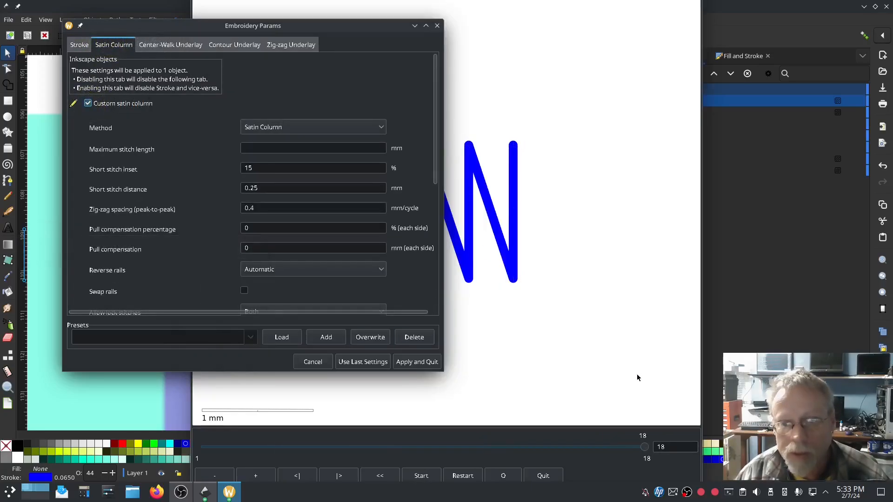
Check the bar's stitch preview, swap its rails, set its allowed lock stitches to Neither, and apply the params
left_click(653, 383)
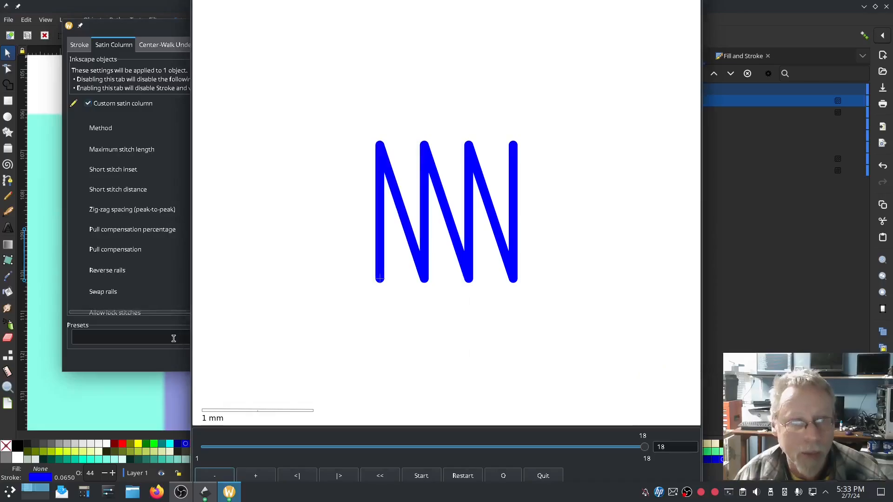
left_click(152, 293)
left_click(244, 290)
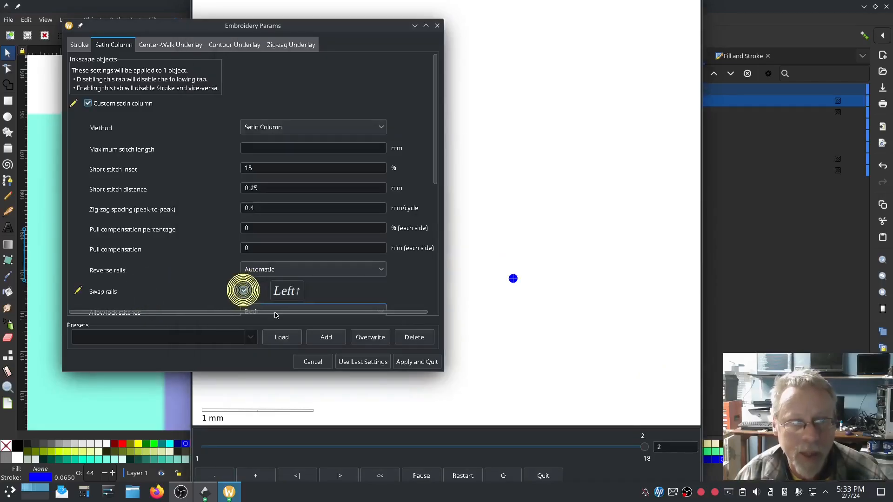
left_click(674, 379)
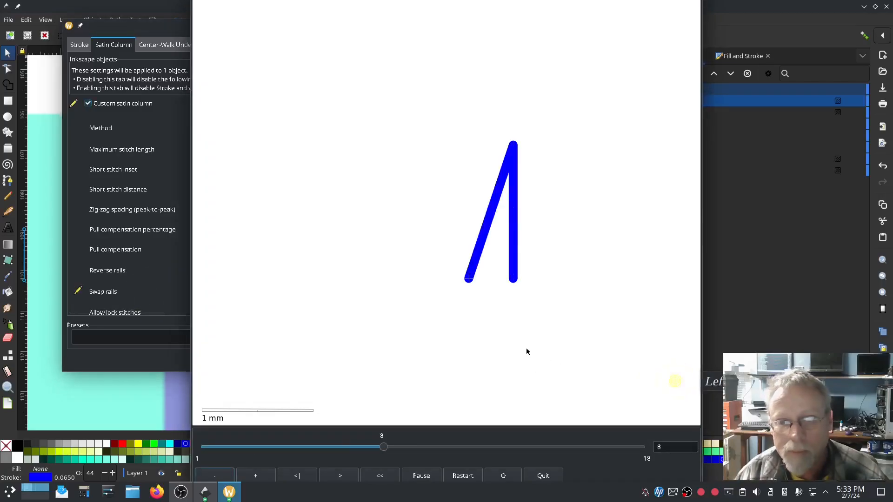
left_click(146, 361)
scroll(266, 233, "down", 2)
left_click(266, 259)
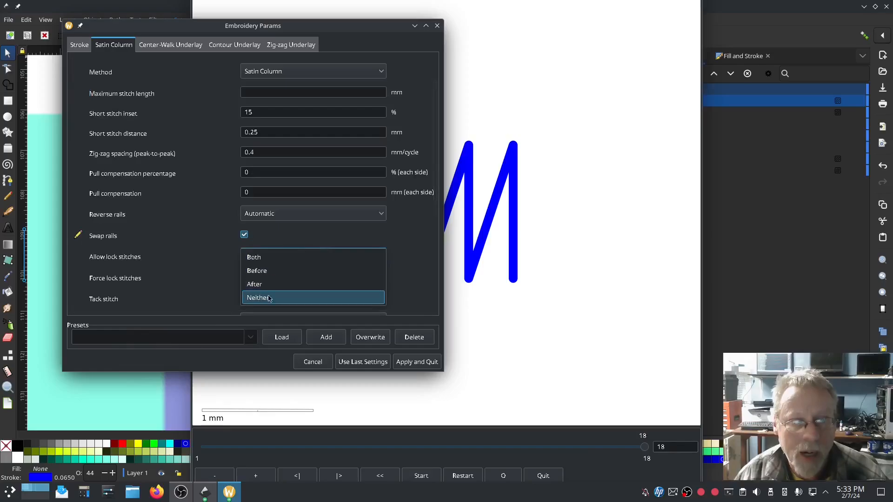
left_click(269, 297)
left_click(405, 363)
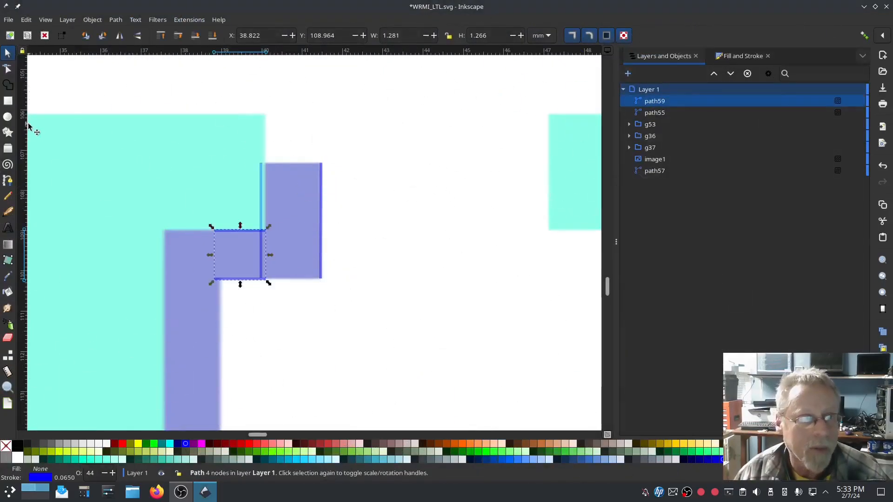
Move the bar's satin path up about 0.03 mm so it aligns with the shadow's edges
left_click(8, 179)
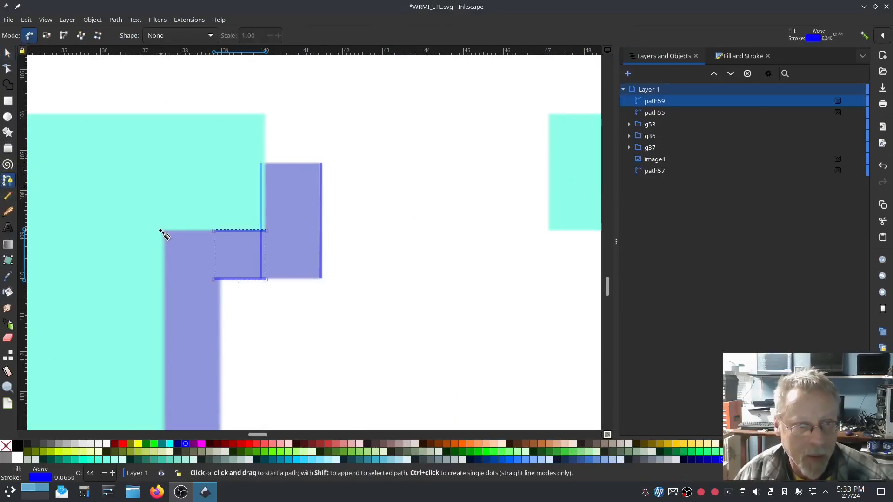
left_click(8, 53)
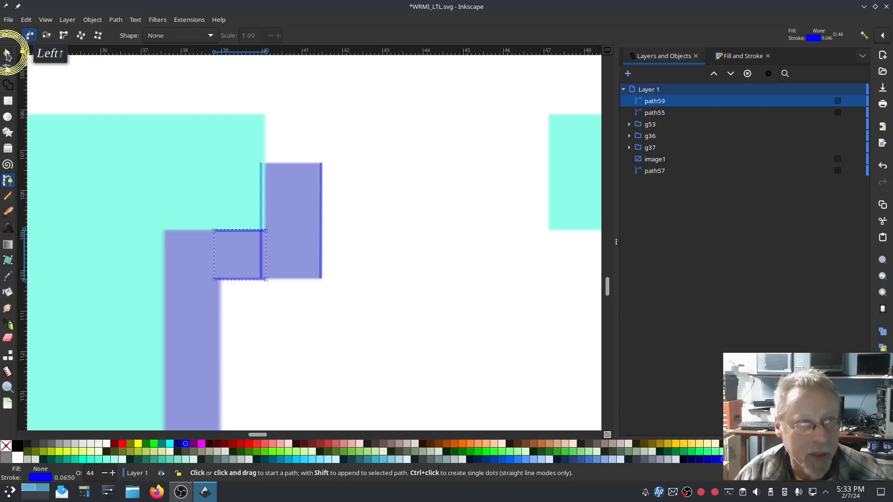
scroll(233, 238, "up", 1, "ctrl")
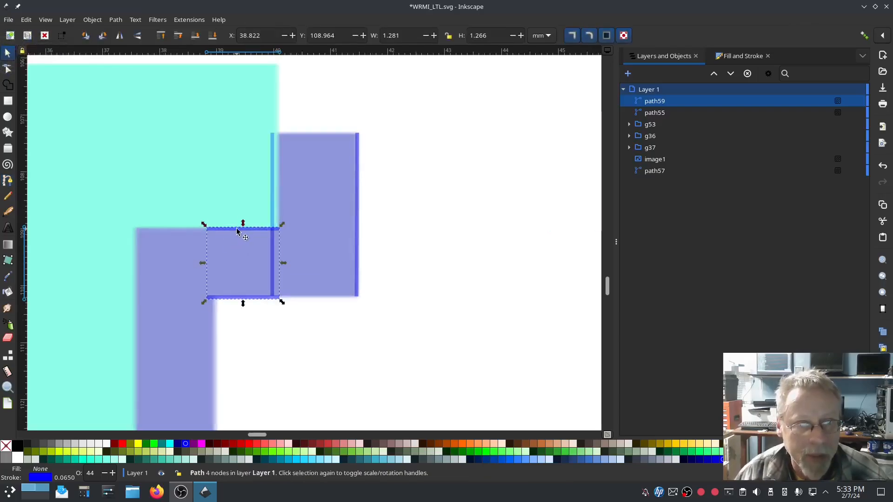
left_click_drag(233, 236, 236, 224)
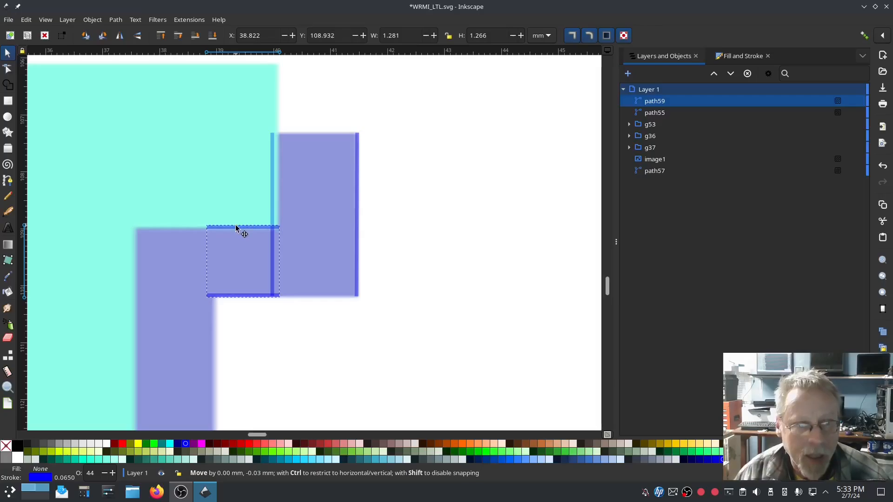
left_click_drag(236, 228, 235, 223)
Raise the upper rail of the bar's satin path about 0.06 mm so it slightly overlaps the teal letter
left_click(8, 69)
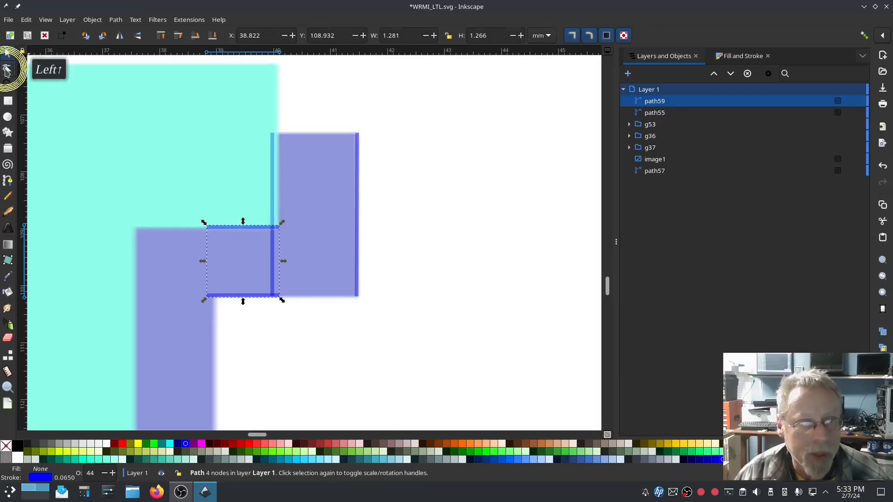
left_click(260, 229)
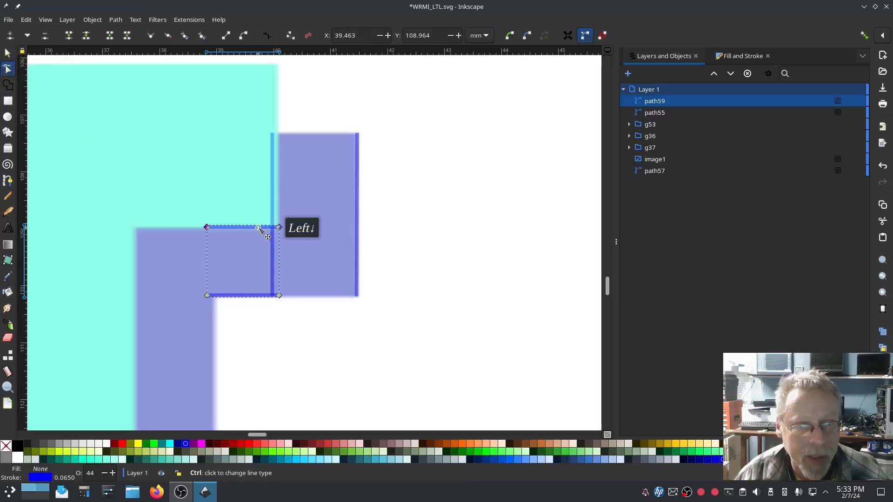
left_click_drag(260, 227, 279, 224)
key("ctrl+z")
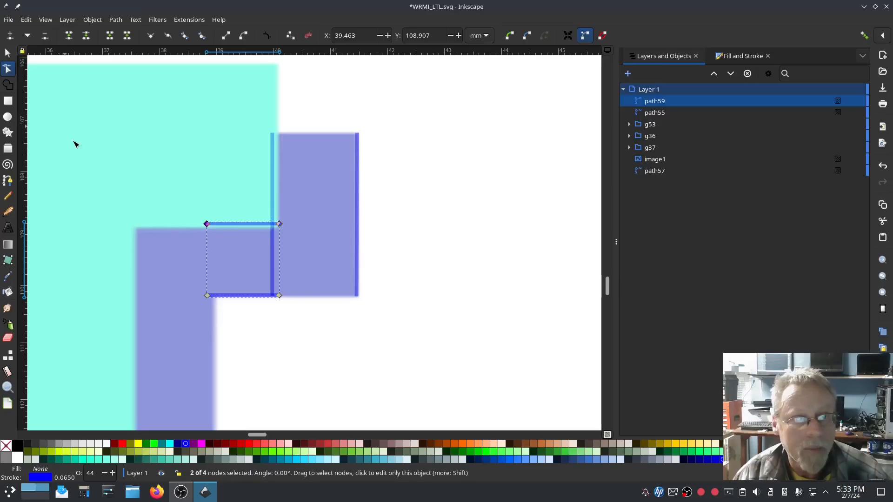
Draw a vertical path about 11.5 mm long just outside the left edge of the L stem's blue shadow
left_click(9, 181)
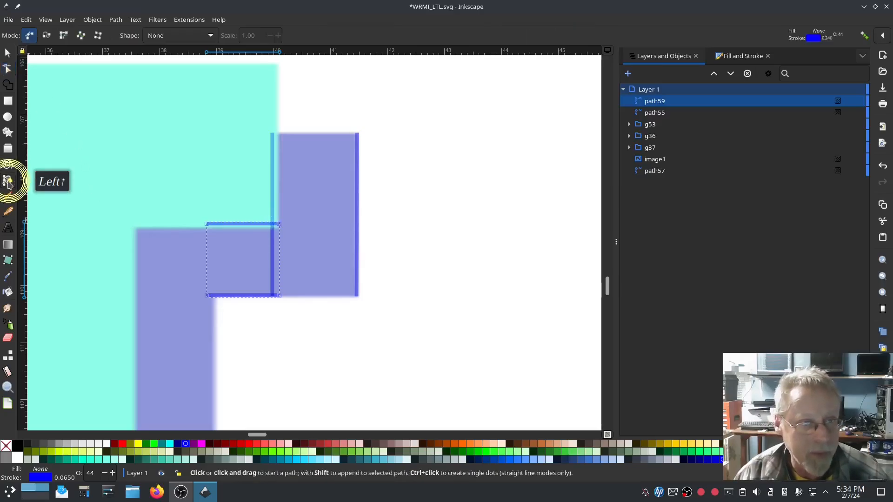
left_click(130, 226)
scroll(132, 245, "down", 15)
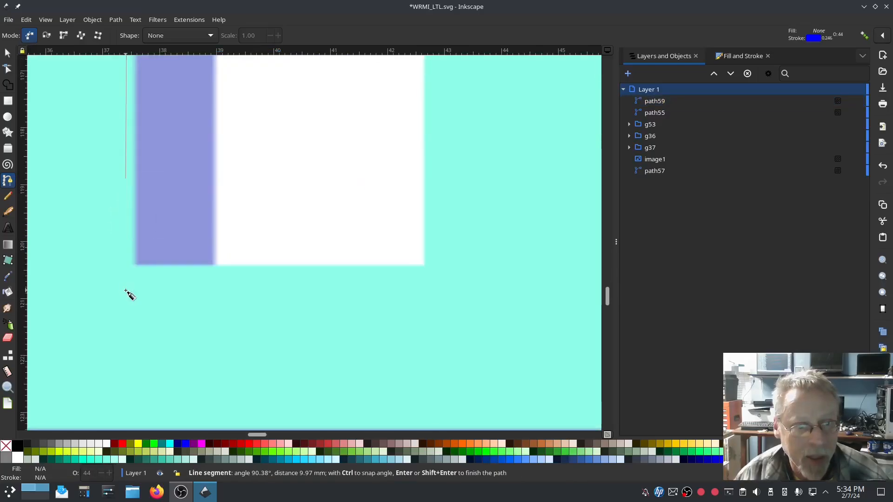
left_click(130, 266)
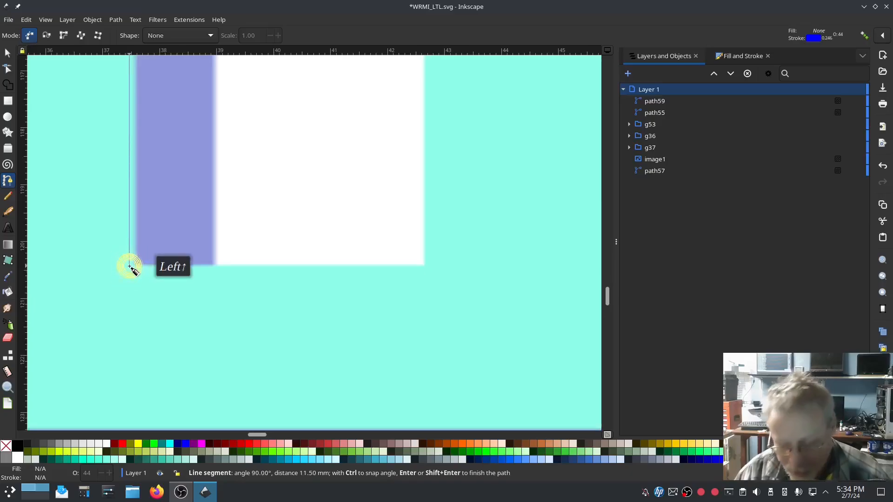
key("Return")
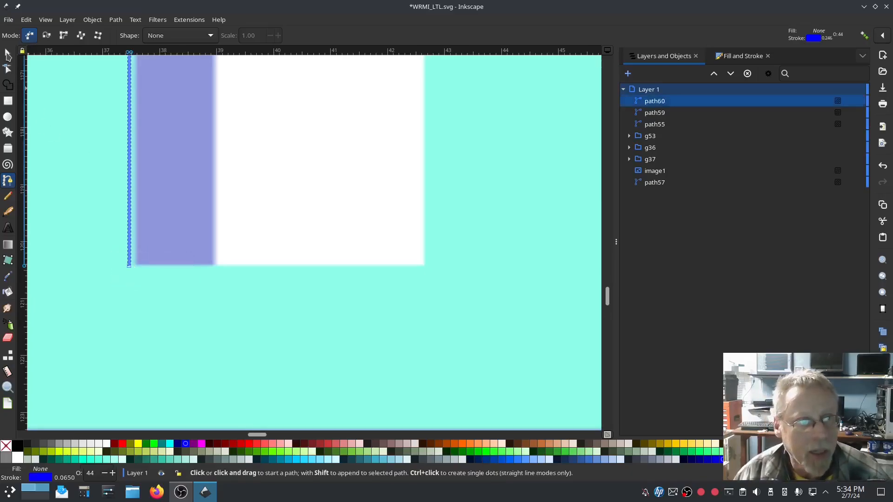
Duplicate the vertical path, move the copy about 1.5 mm to the stem shadow's right edge, and combine both into one path
left_click(7, 52)
key("ctrl+d")
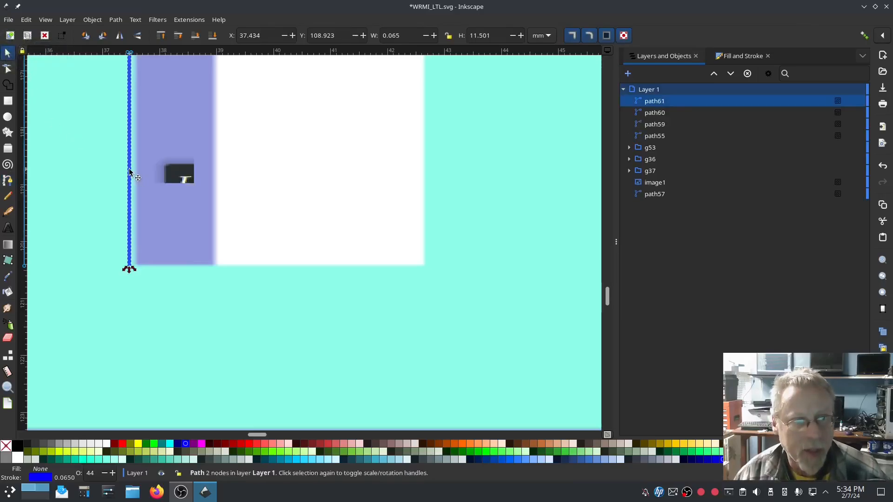
left_click_drag(134, 175, 220, 178)
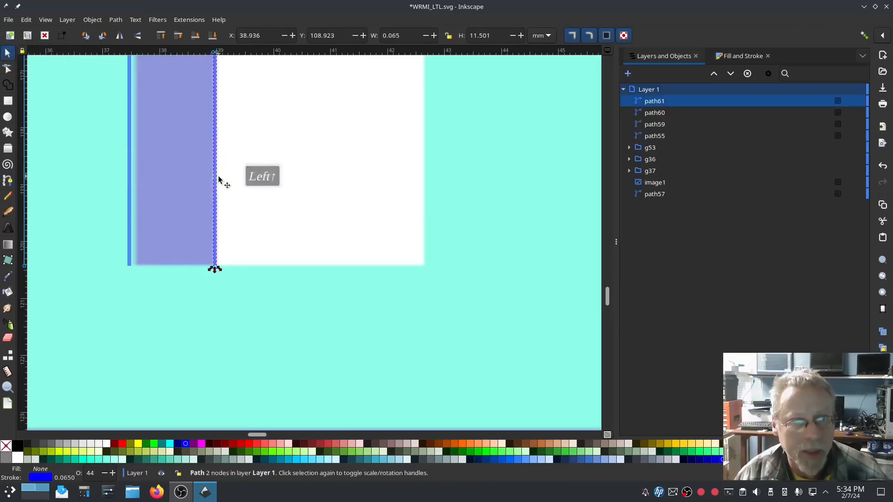
scroll(233, 181, "up", 10)
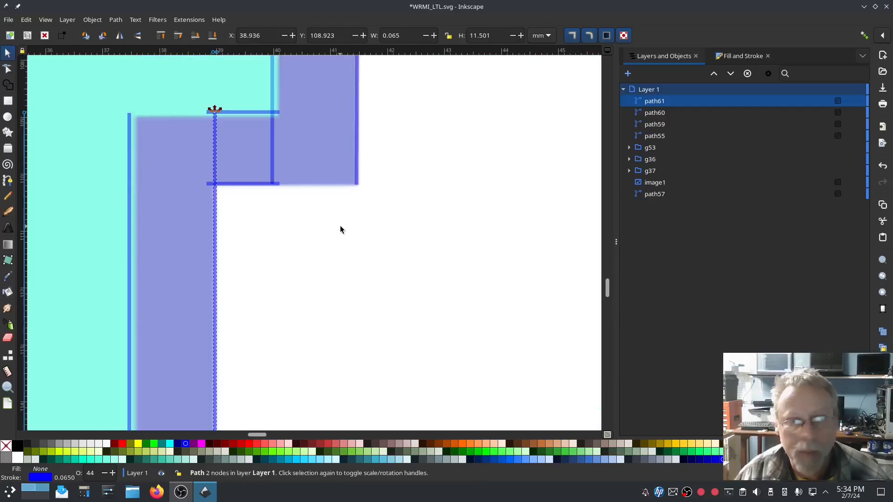
left_click(648, 115, "shift")
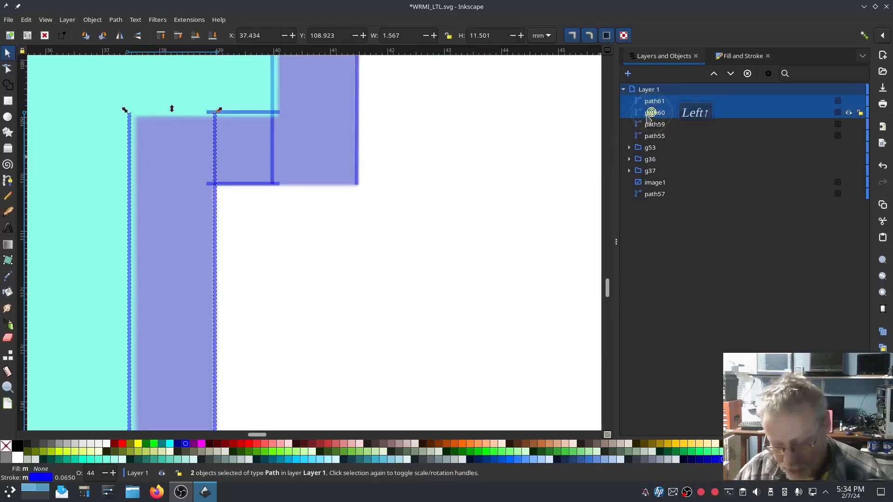
key("Delete")
Enable Custom satin column for the combined stem shadow path, path61, in the Ink/Stitch Params
left_click(191, 20)
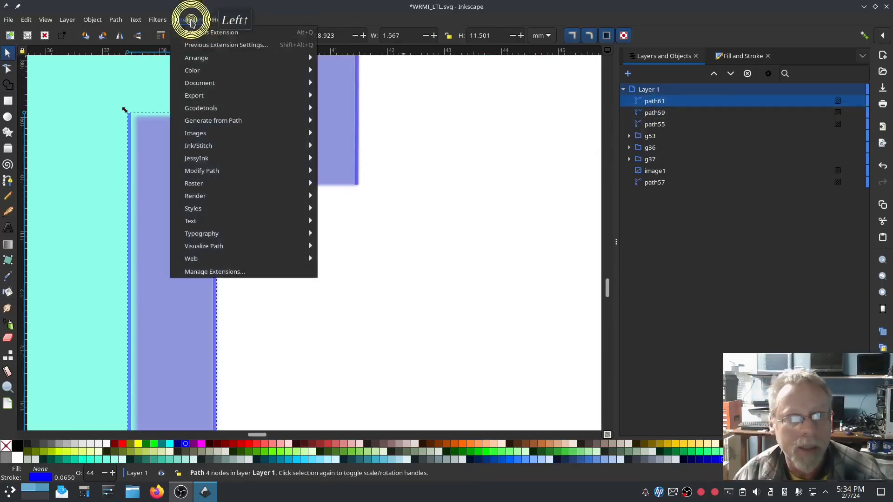
mouse_move(206, 148)
left_click(361, 234)
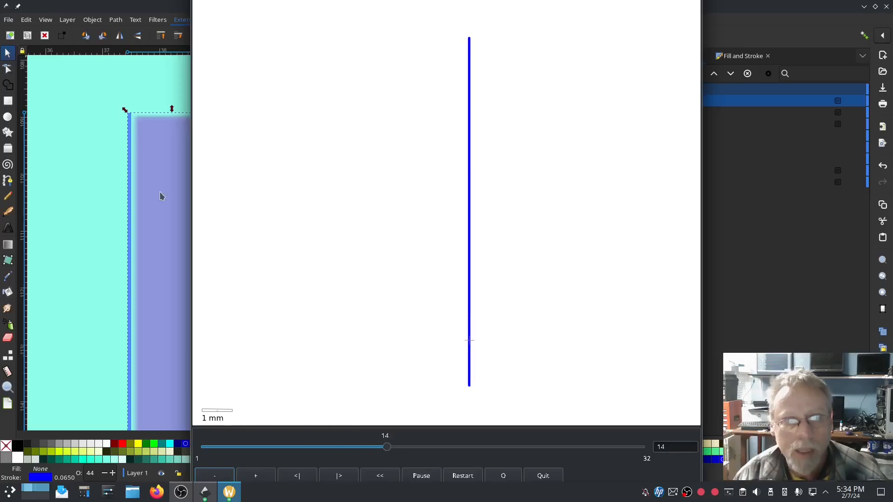
left_click(229, 492)
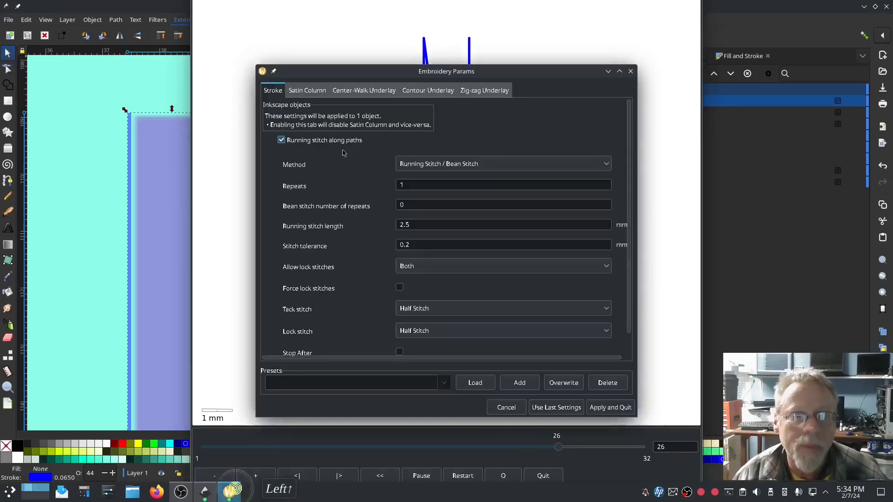
left_click(307, 90)
mouse_move(308, 71)
left_mouse_down()
mouse_move(104, 57)
mouse_move(120, 58)
left_mouse_up()
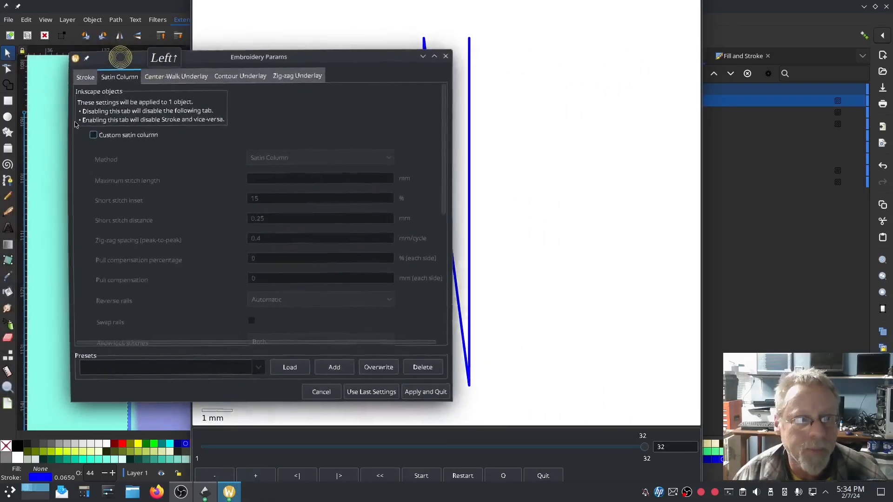
left_click(79, 134)
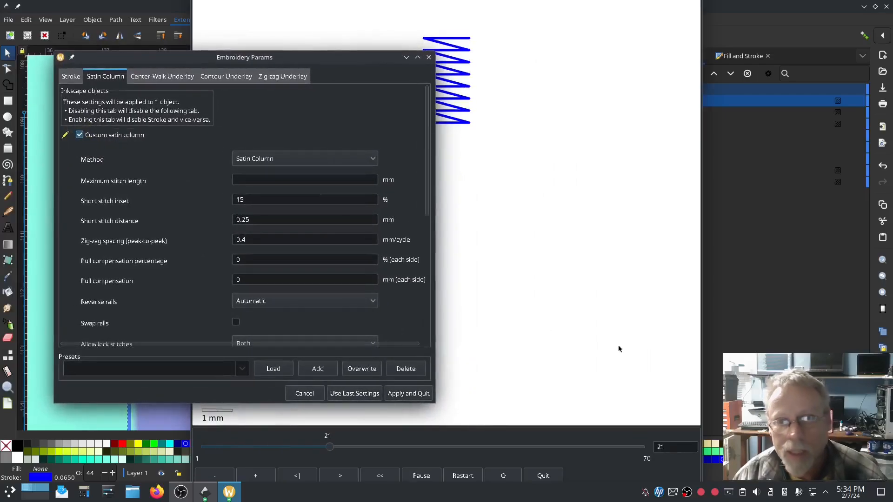
Check the stem's stitch preview, set its allowed lock stitches to Neither, and apply the params
left_click(643, 385)
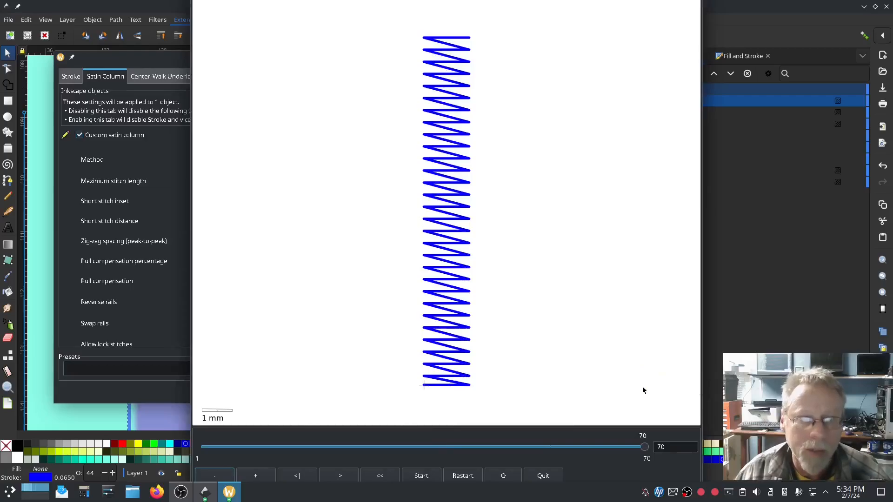
left_click(136, 390)
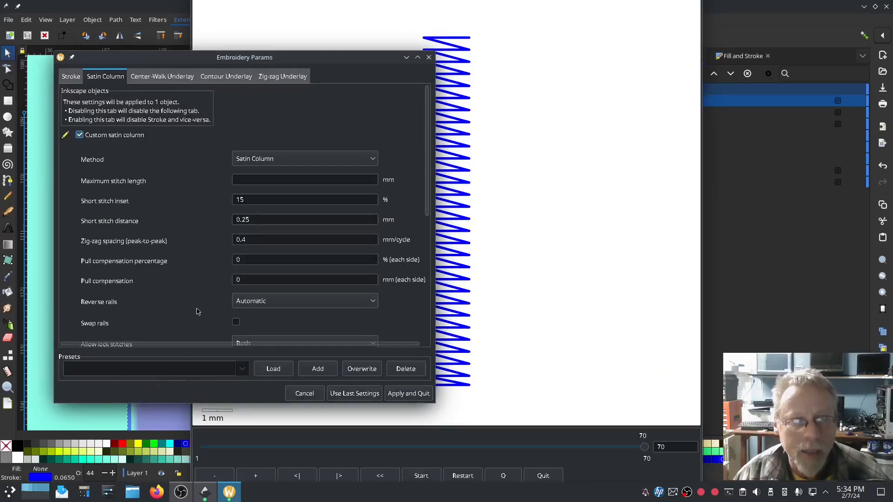
scroll(198, 307, "down", 1)
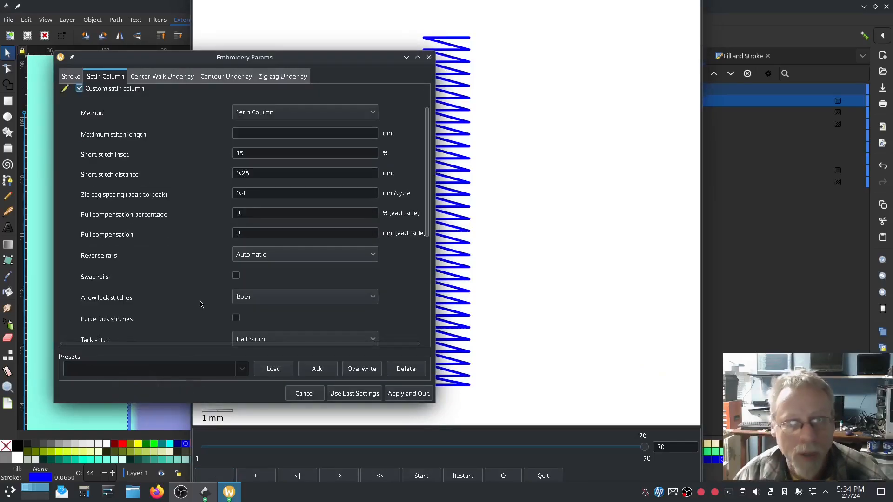
left_click(259, 296)
left_click(267, 339)
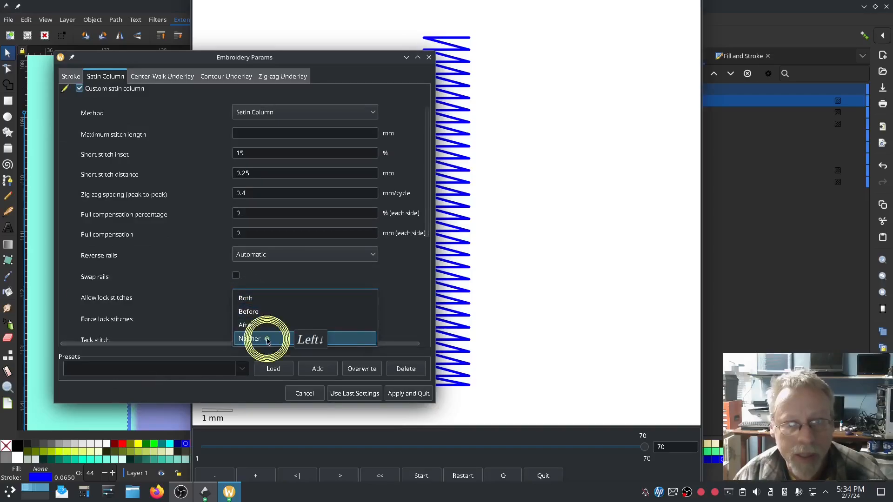
left_click(402, 394)
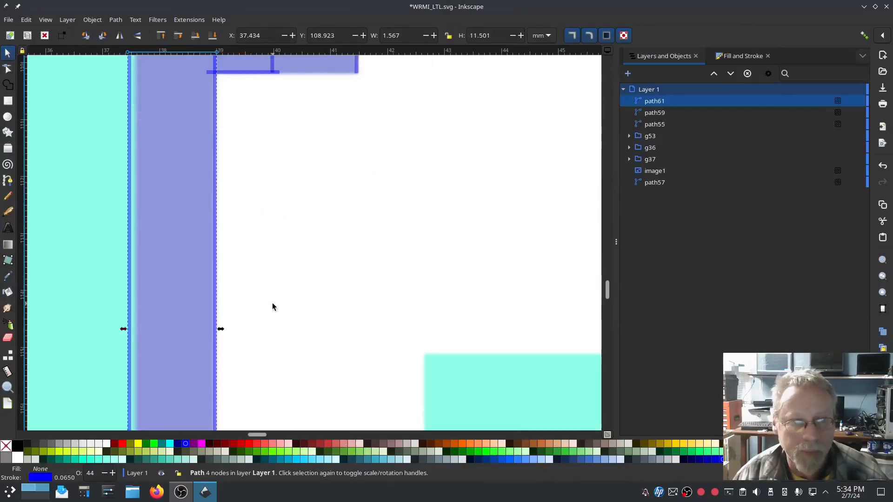
Start a connecting path inside the teal L, just below the lower-left end of the stem's satin column
scroll(272, 303, "down", 4, "ctrl")
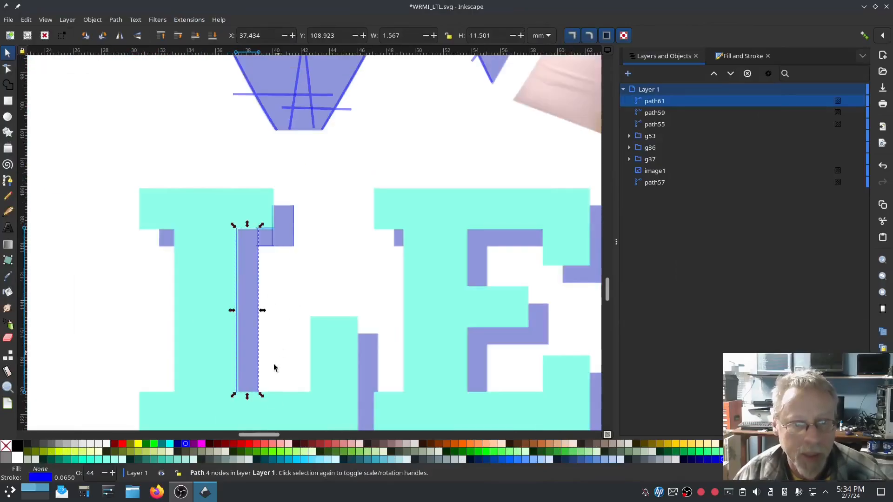
scroll(273, 378, "down", 3)
scroll(232, 352, "up", 3, "ctrl")
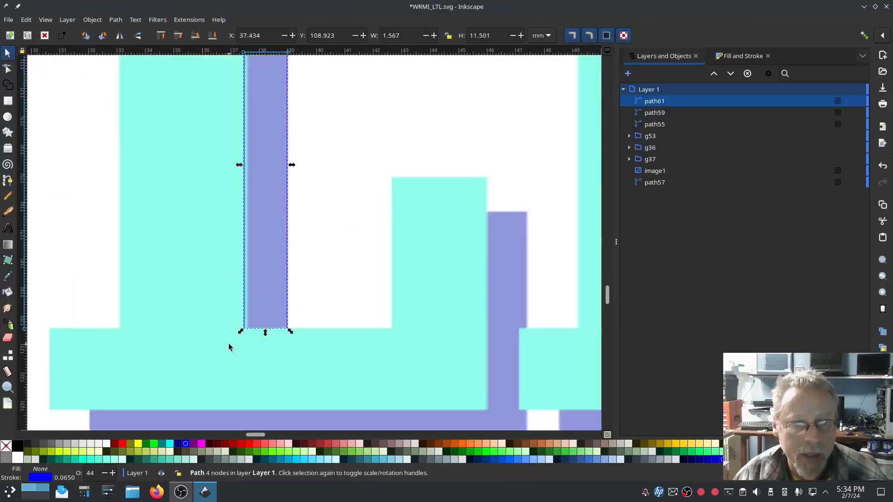
left_click(7, 181)
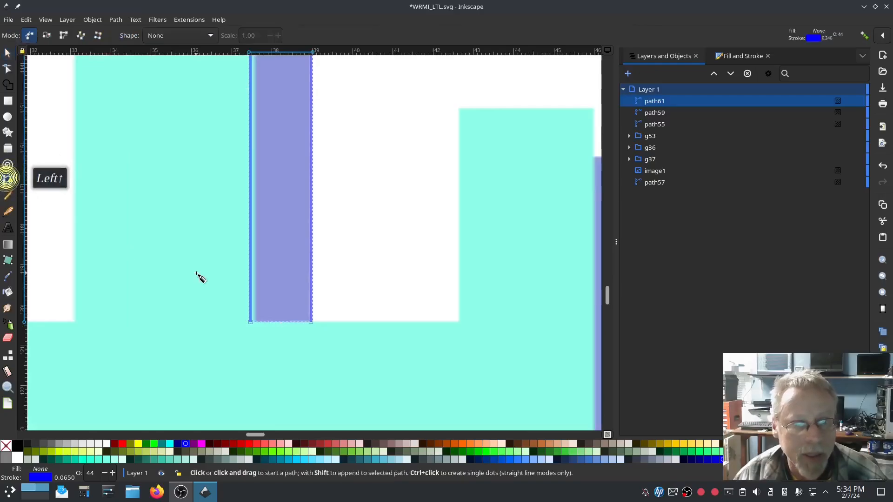
left_click(249, 331)
left_click(217, 344)
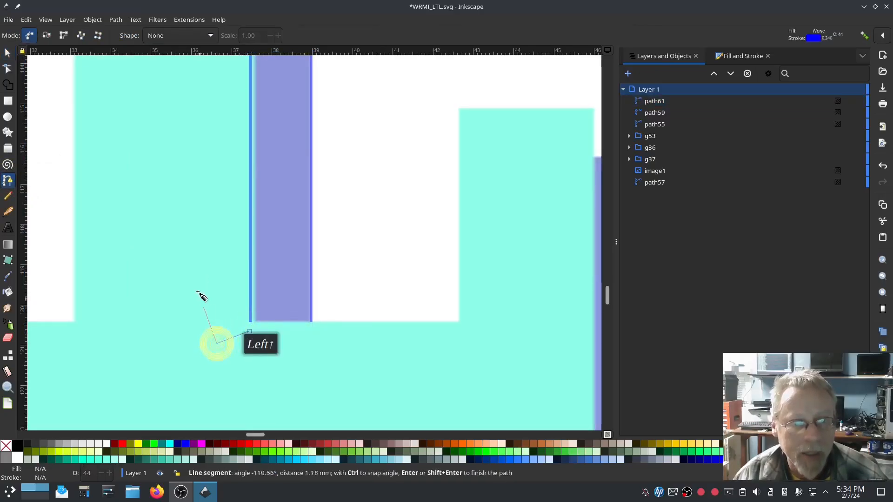
left_click(150, 126)
scroll(153, 182, "up", 18)
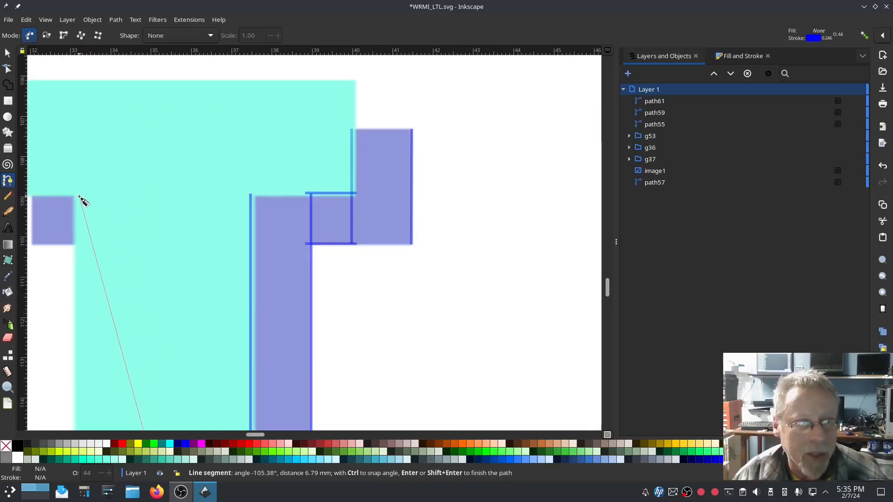
left_click(79, 197)
scroll(107, 228, "down", 2)
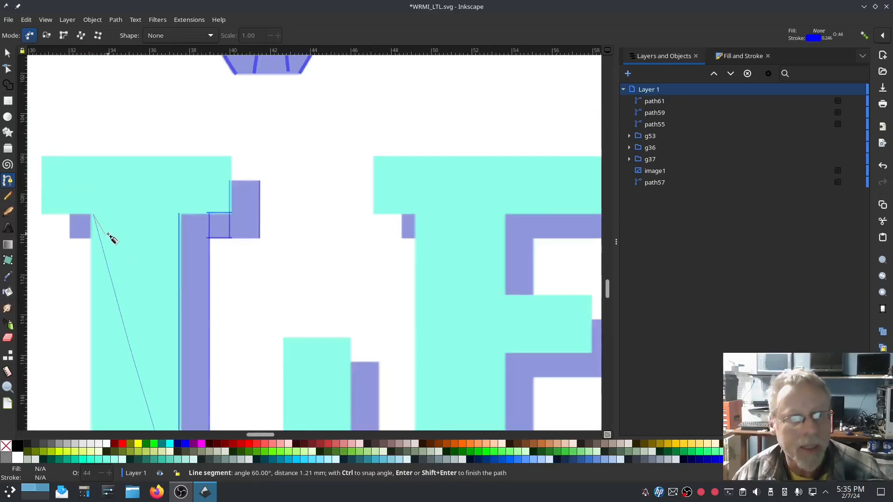
scroll(113, 240, "down", 2)
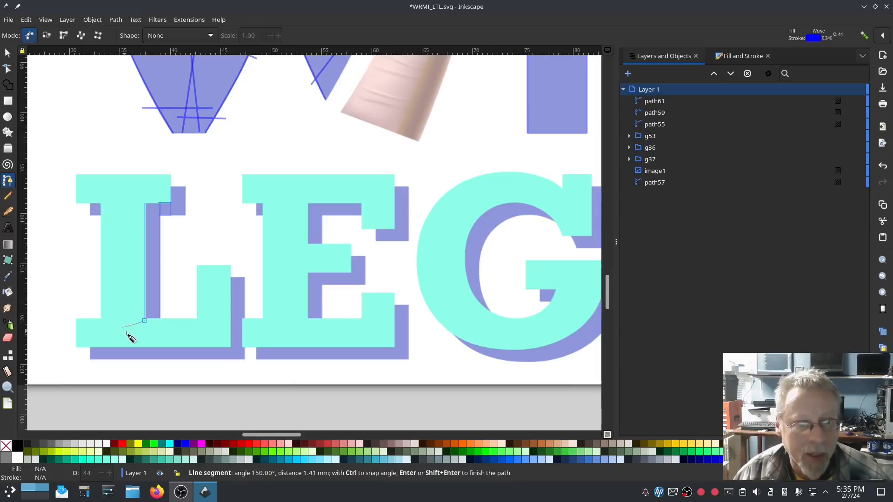
Continue the connecting path in three segments through the L's base and up its right arm, finishing beside the arm's shadow top
left_click(173, 330)
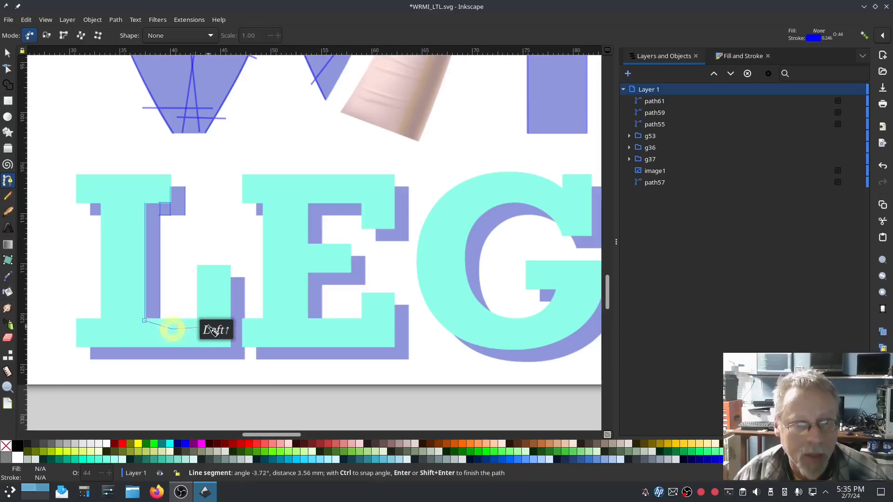
left_click(210, 323)
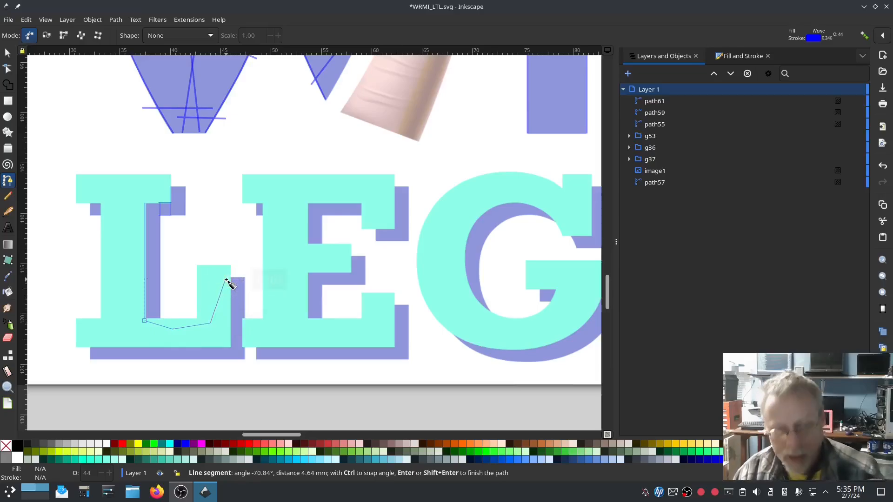
double_click(225, 279)
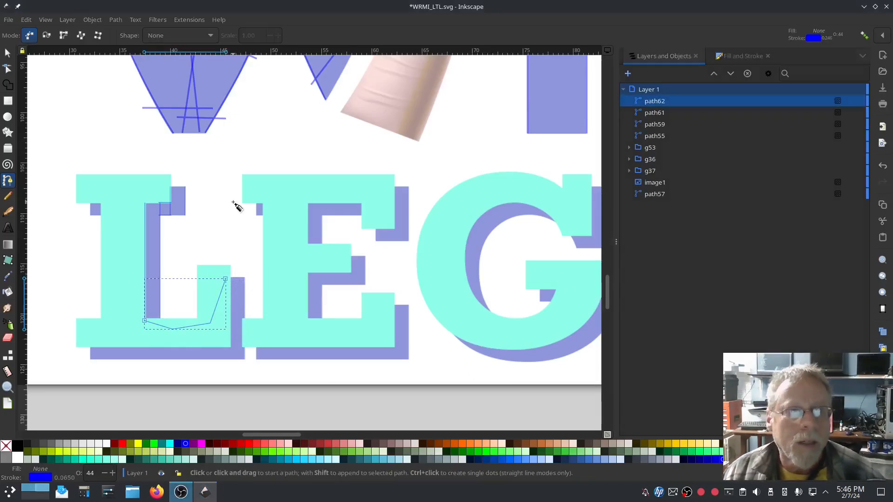
Open the Ink/Stitch Params for the connecting path, path62, and move the dialog aside to see its running stitch preview
left_click(184, 20)
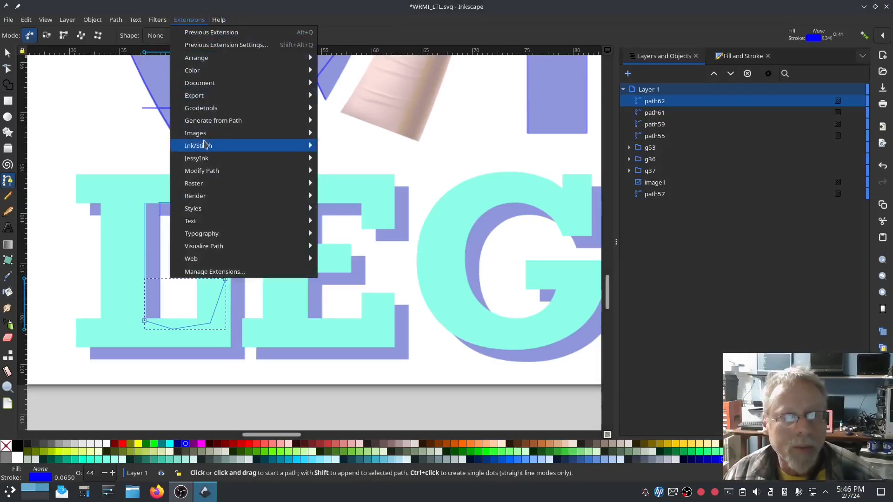
mouse_move(207, 145)
left_click(351, 234)
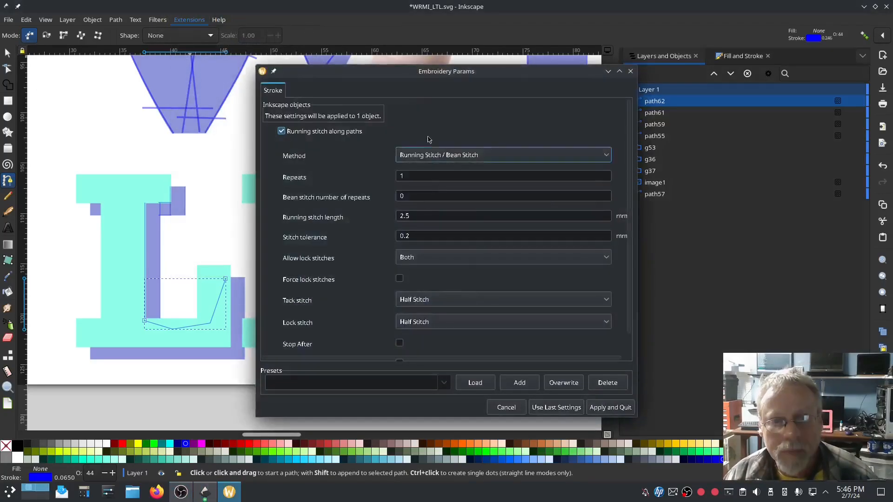
left_click_drag(423, 70, 210, 61)
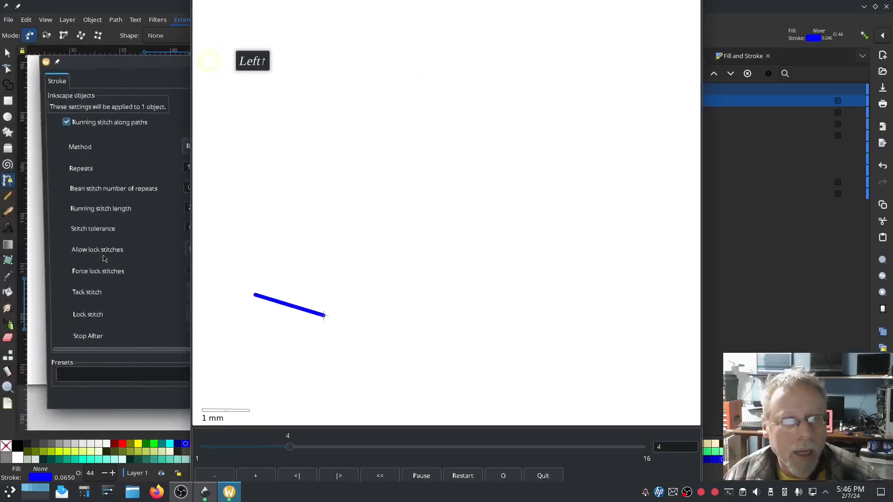
Set Allow lock stitches to Neither for the running stitch path and apply the embroidery parameters
left_click(127, 282)
scroll(127, 284, "down", 2)
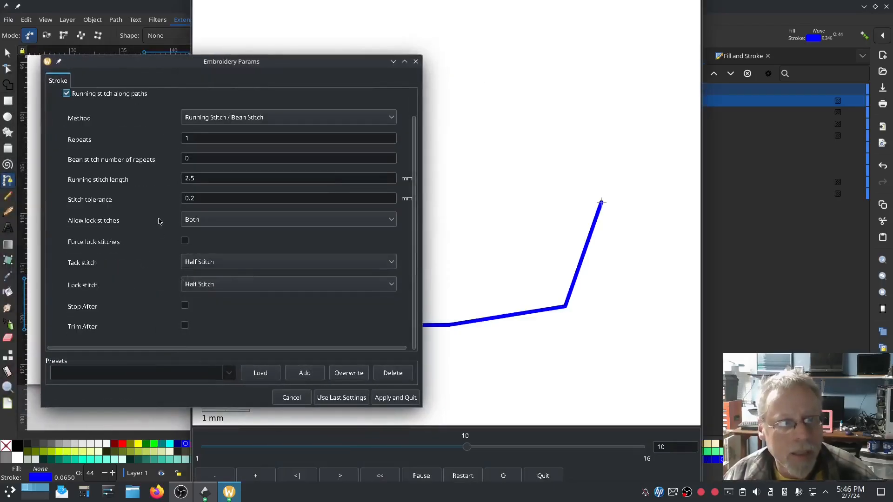
left_click(195, 225)
left_click(215, 253)
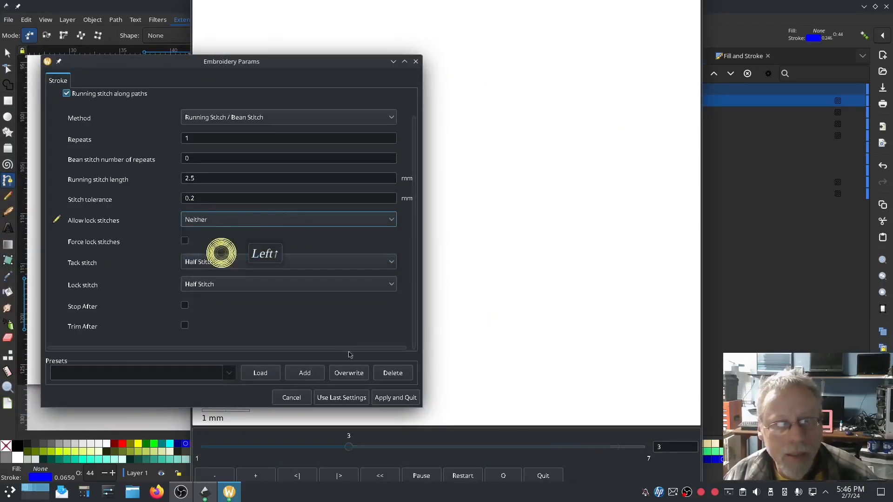
left_click(395, 398)
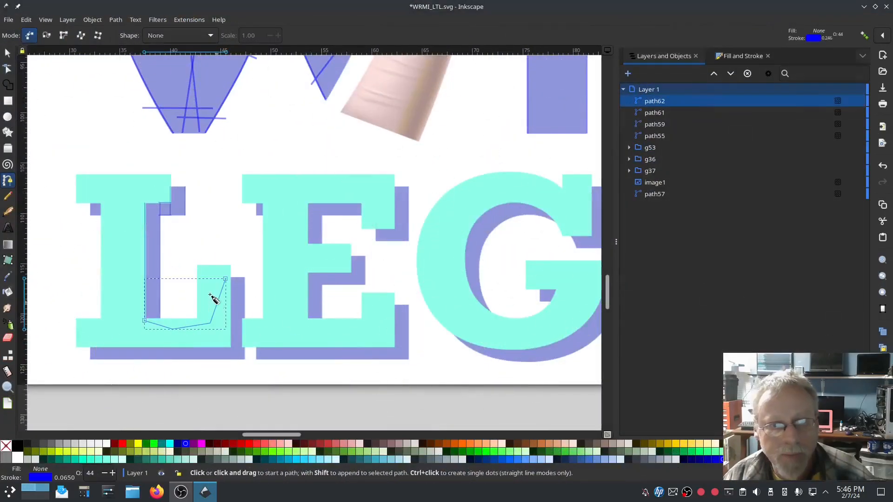
Start a straight-segment path at the outer upper corner of the L's purple foot shadow and run it down to the E's lower serif
scroll(221, 295, "up", 4)
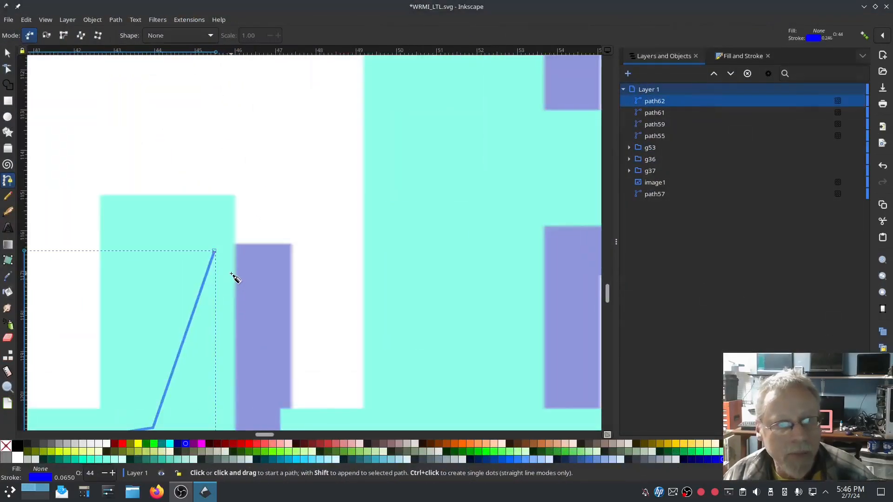
left_click(292, 245)
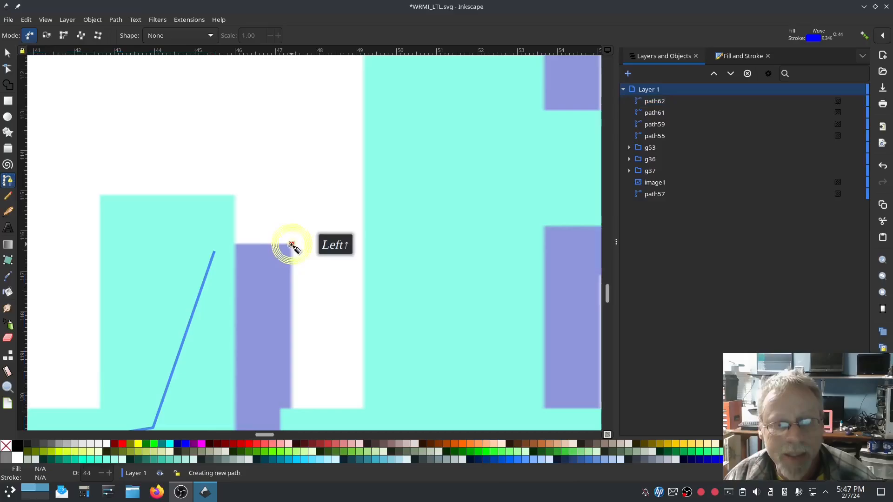
left_click(293, 409)
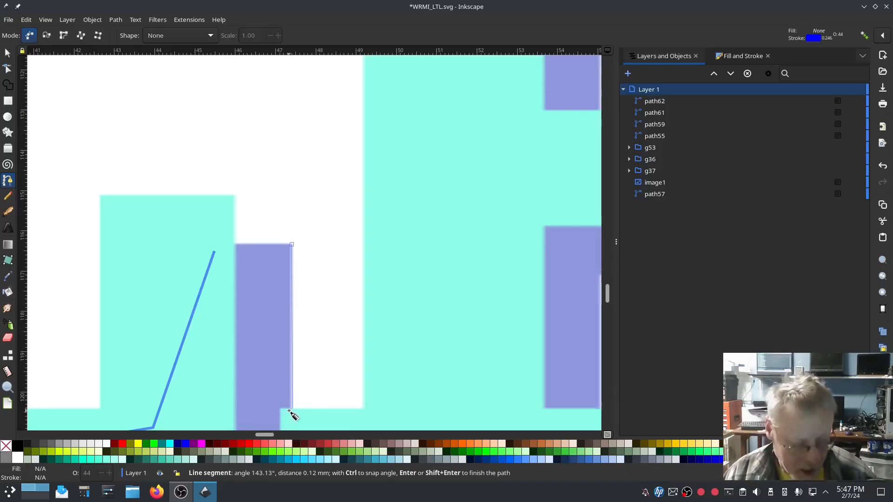
key("BackSpace")
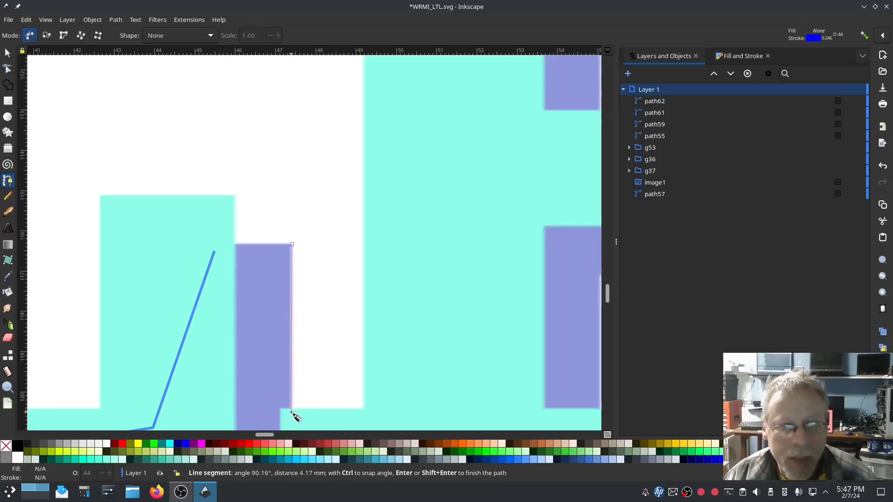
left_click(291, 409)
scroll(290, 404, "down", 2)
left_click(292, 298)
scroll(281, 318, "up", 1)
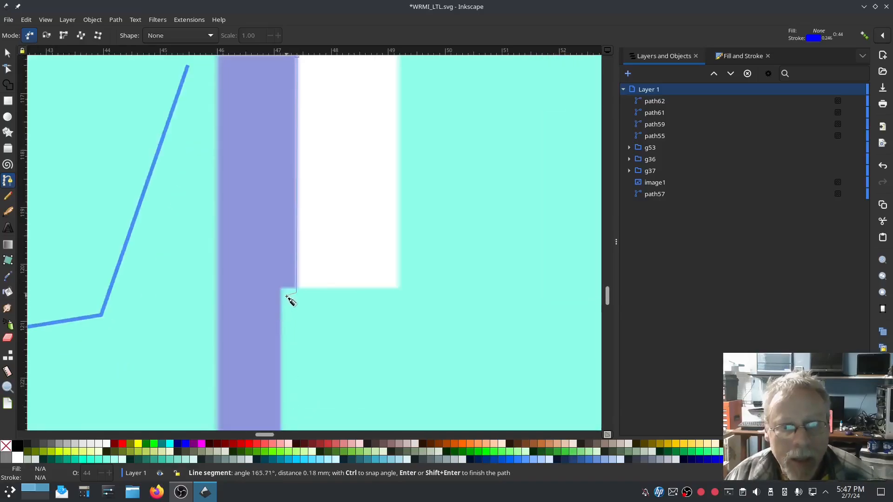
Continue the path slightly under the E's serif edge, back out at its base, and finish it at the shadow's bottom corner
left_click(286, 298)
scroll(288, 370, "down", 2)
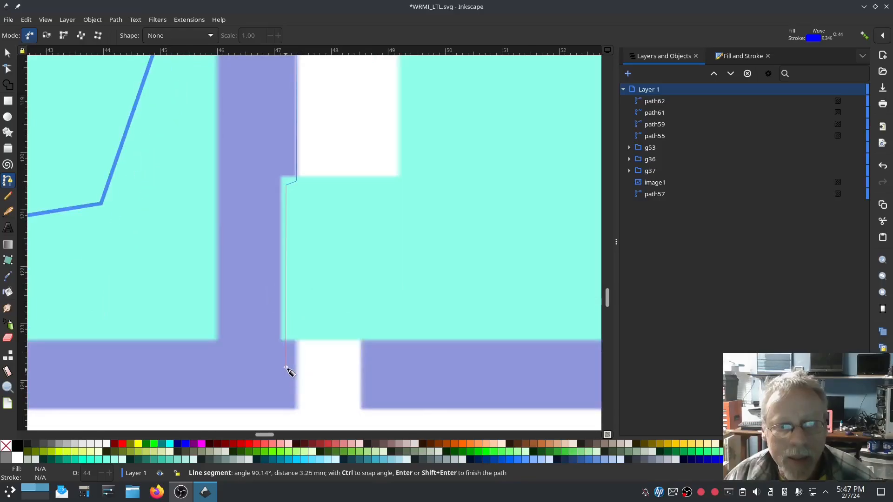
left_click(286, 332)
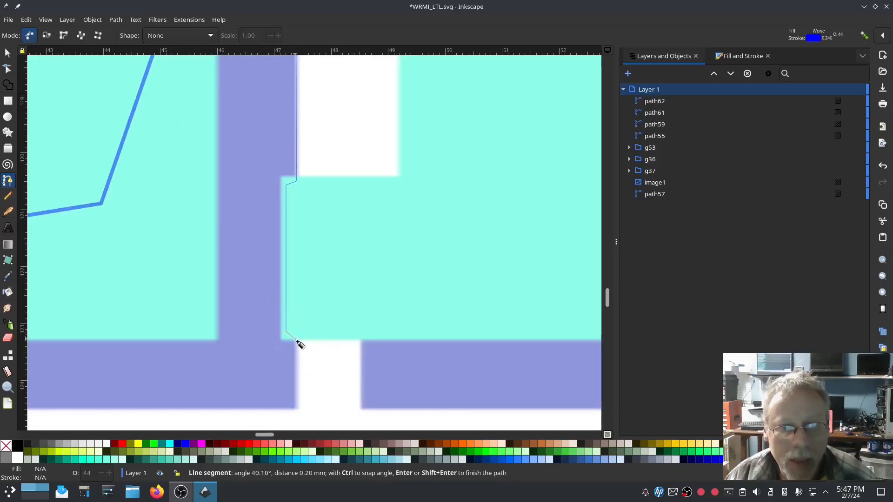
left_click(296, 341)
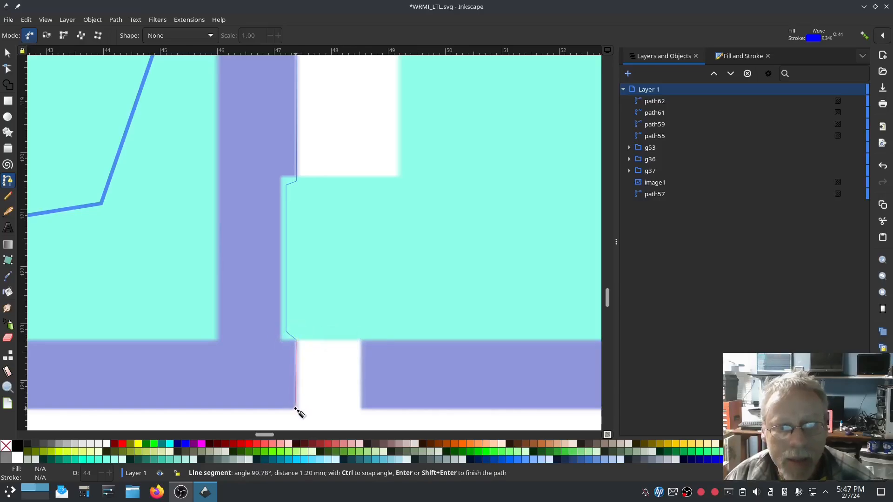
left_click(296, 409)
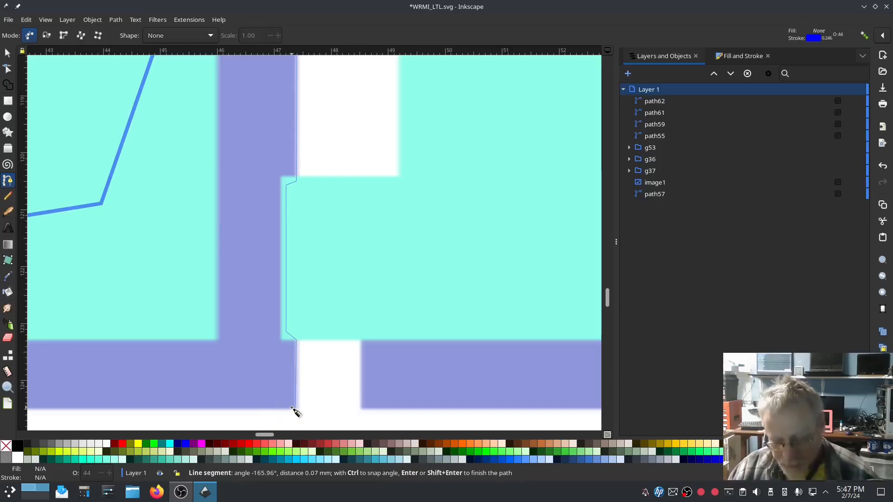
key("Return")
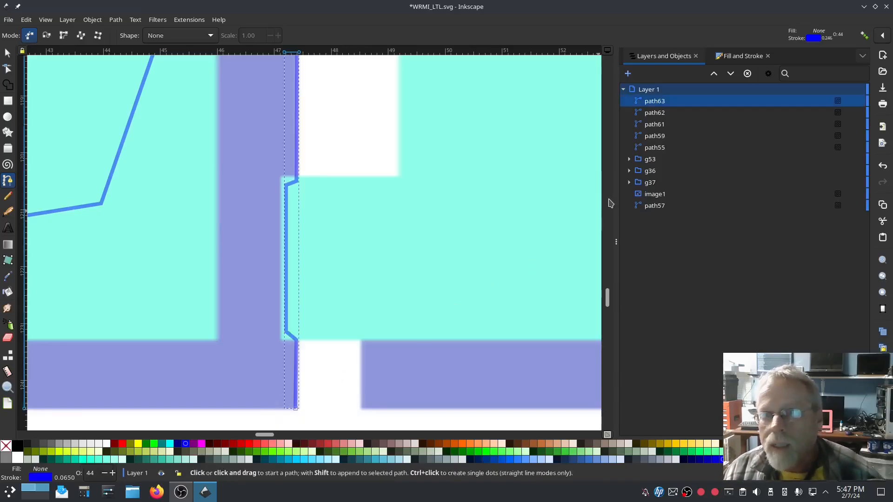
Draw a second, straight vertical rail just inside the L's foot, from the purple shadow's top edge to its bottom edge
scroll(235, 205, "up", 8)
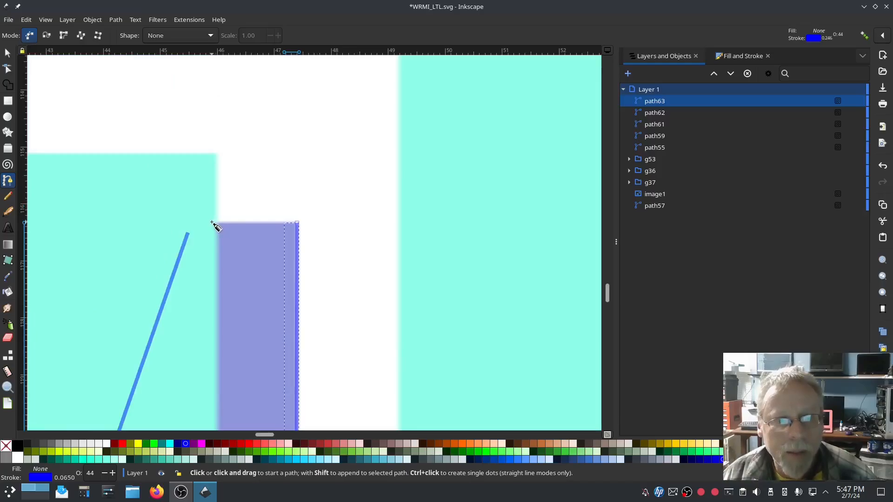
left_click(211, 223)
scroll(213, 233, "down", 10)
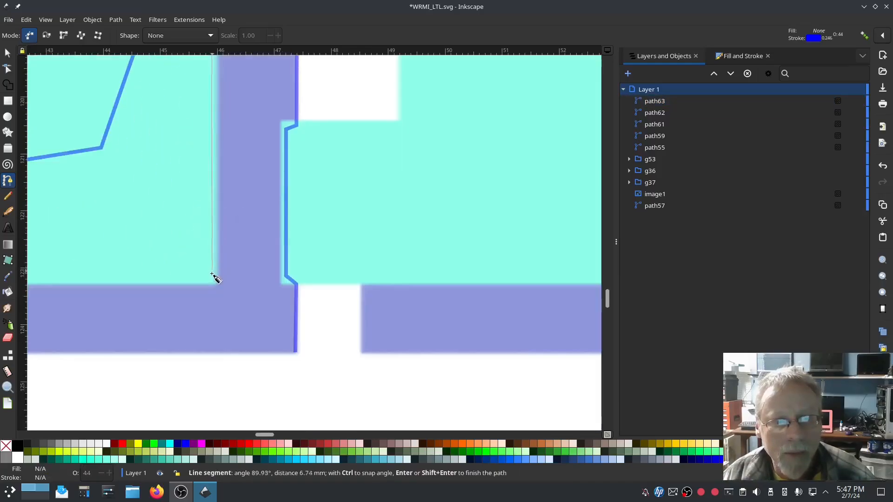
left_click(212, 353)
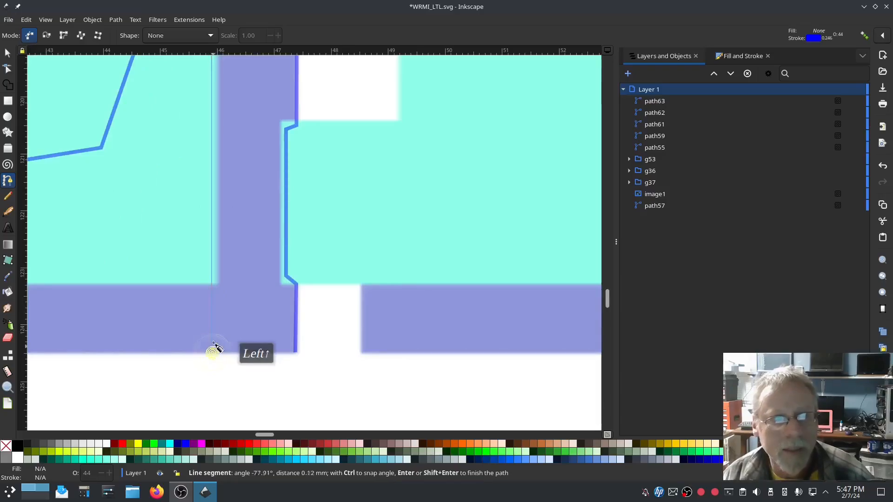
Add three horizontal rungs across both rails with the Pencil tool: near the bottom, just above the E's serif, and near the top
left_click(8, 196)
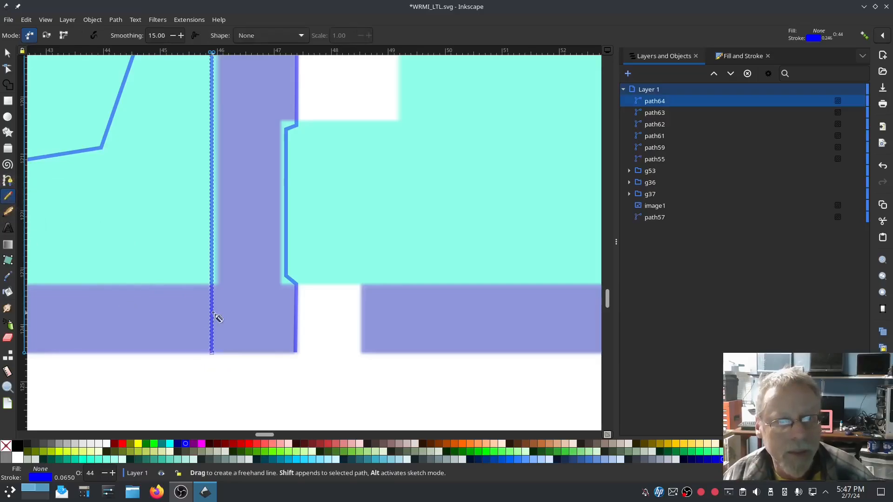
left_click(200, 318)
left_click(302, 317)
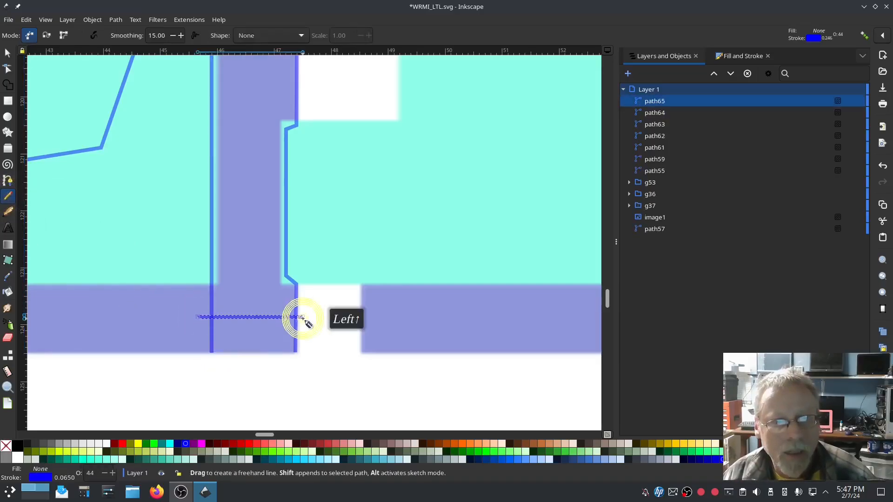
left_click(203, 107)
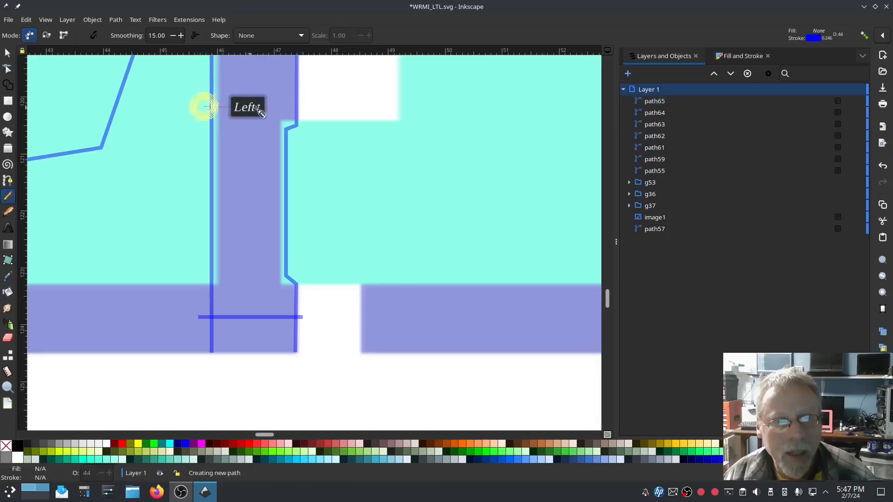
left_click(305, 107)
scroll(304, 104, "up", 6)
scroll(304, 105, "up", 9)
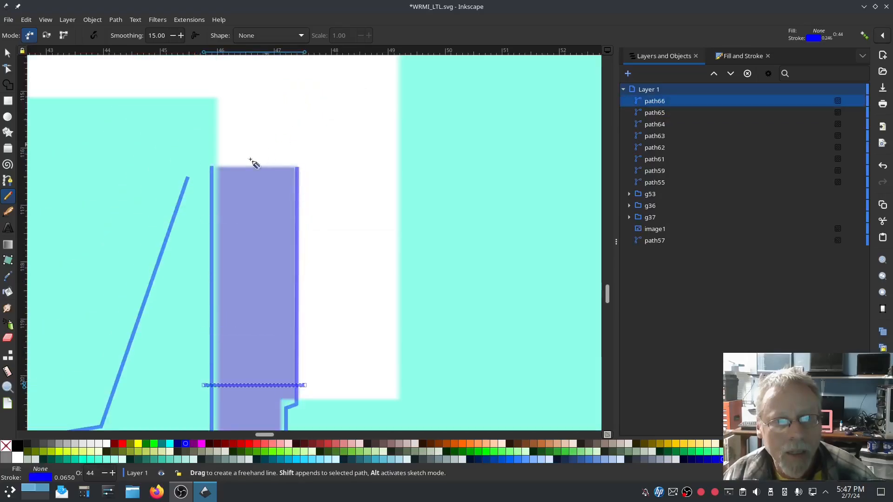
left_click(203, 196)
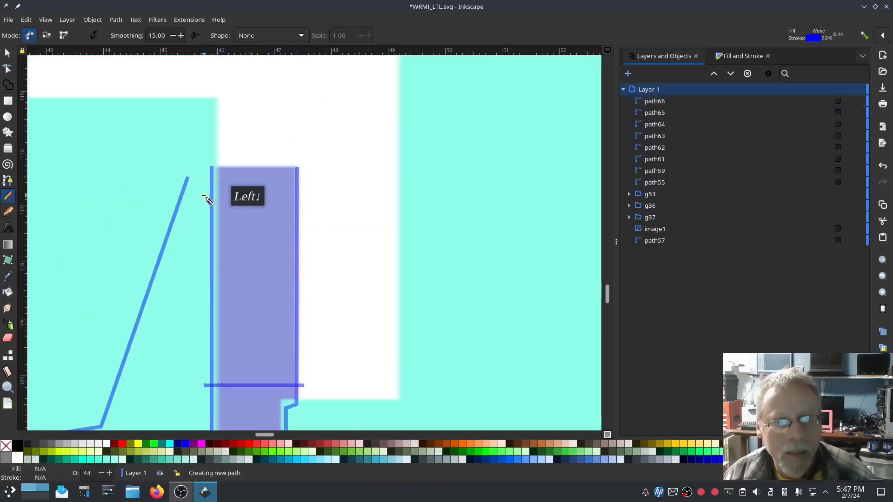
left_click(303, 196)
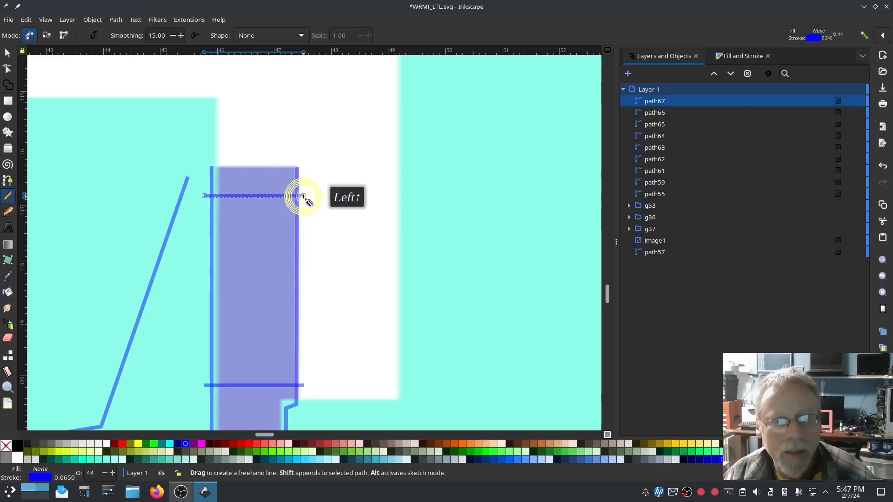
Select the two rails and three rungs, path63 through path67, and combine them into one path
left_click(659, 171)
left_click(658, 160)
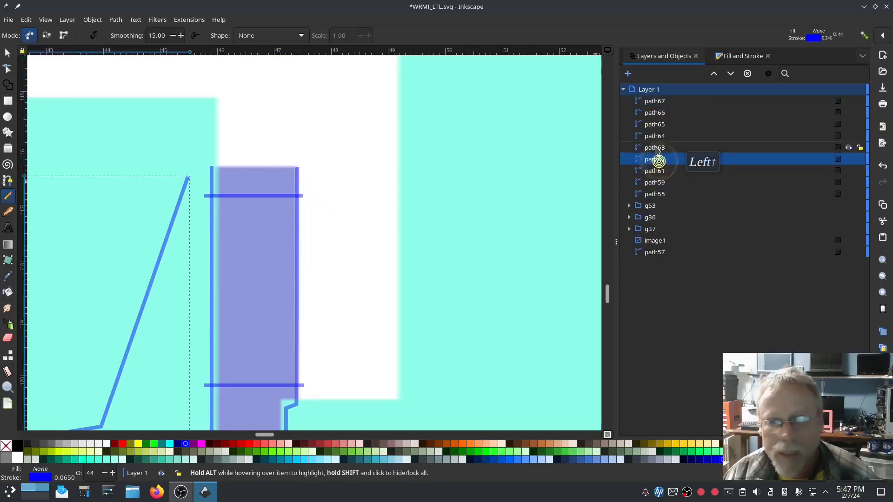
left_click(655, 148)
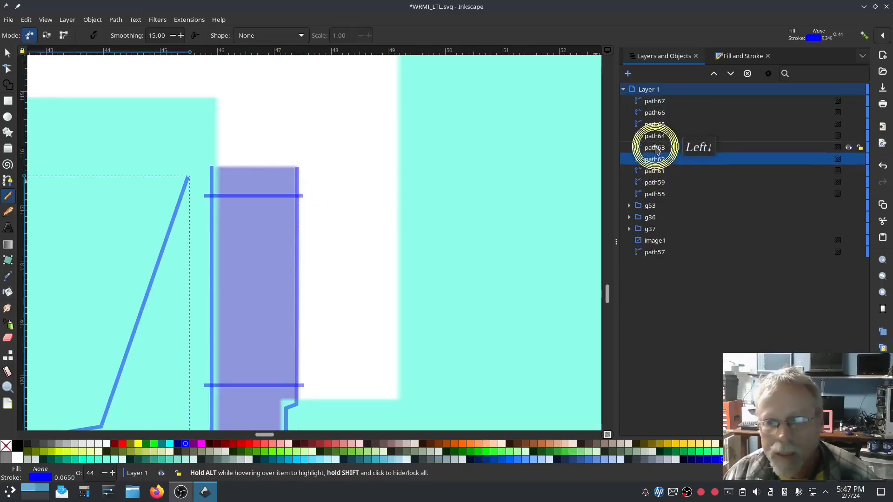
left_click(654, 102, "shift")
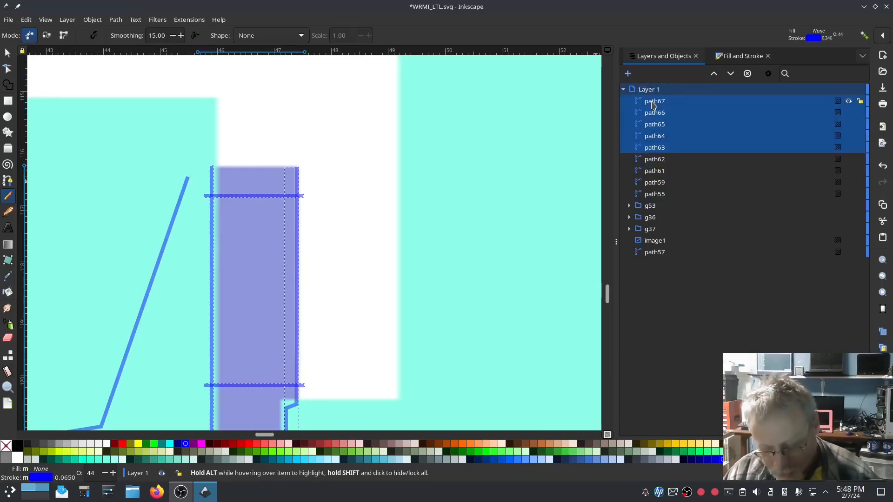
key("ctrl+k")
Open the Ink/Stitch parameters for the combined path and enable Custom satin column
left_click(189, 20)
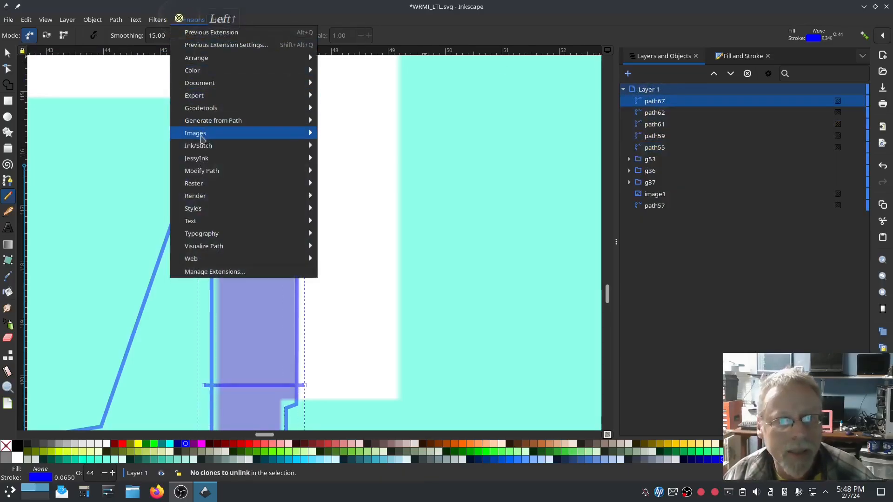
mouse_move(207, 146)
left_click(349, 236)
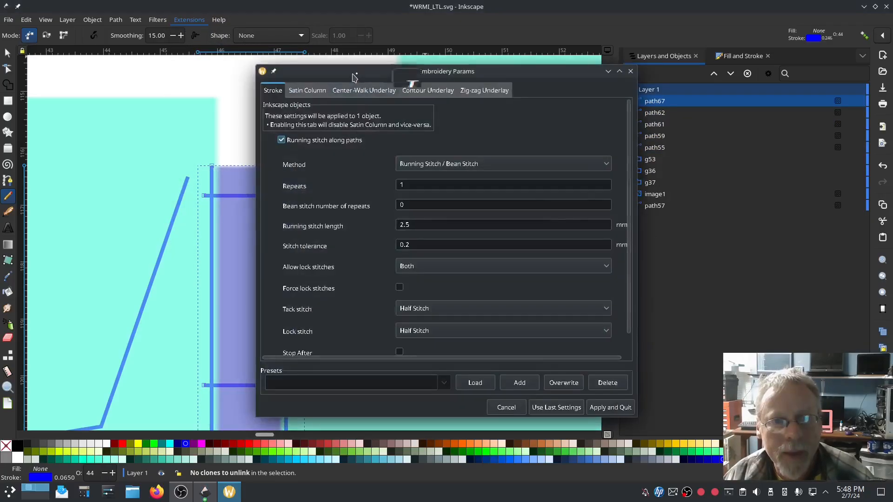
left_click_drag(353, 76, 162, 63)
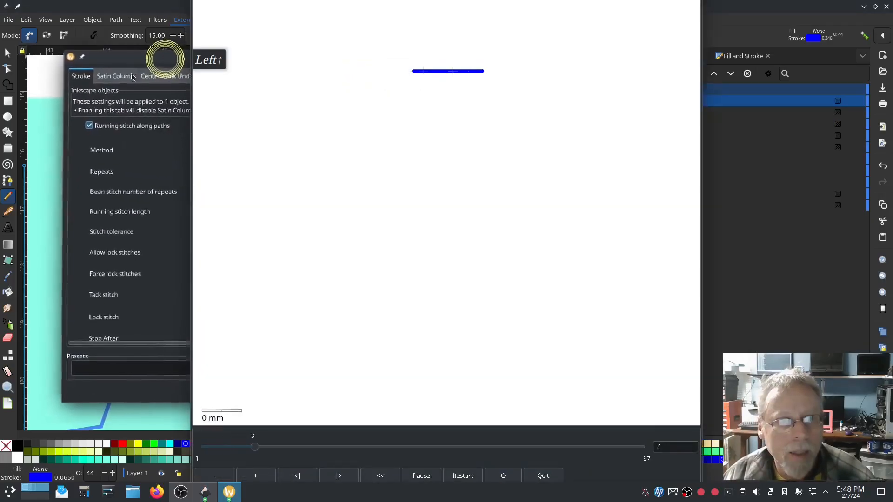
left_click(119, 77)
left_click(90, 135)
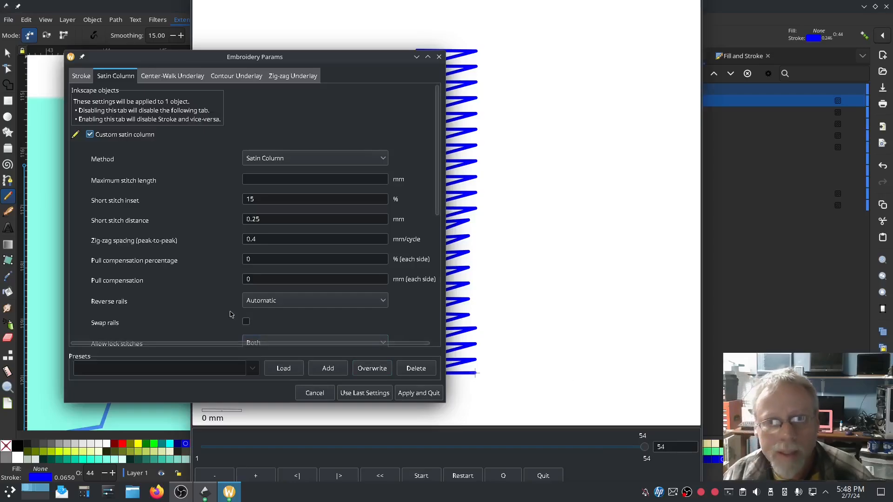
Enable Swap rails, set Allow lock stitches to Neither for the satin column, and apply the parameters
scroll(213, 305, "down", 2)
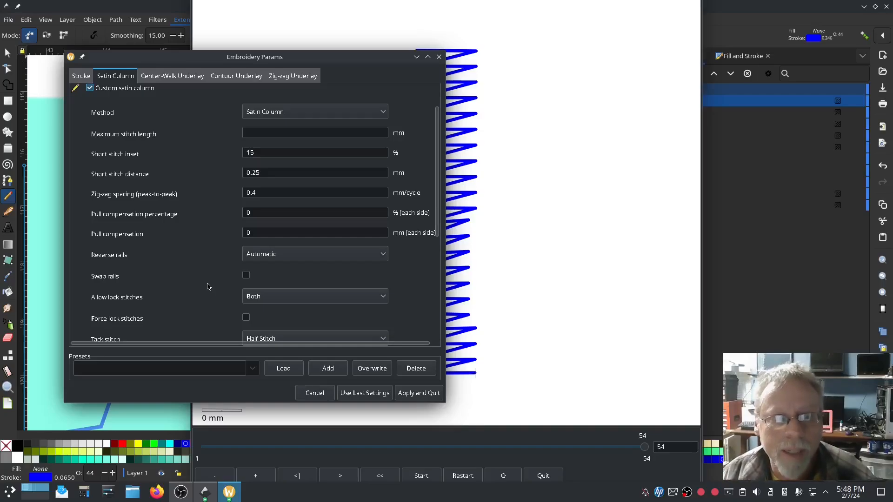
left_click(246, 275)
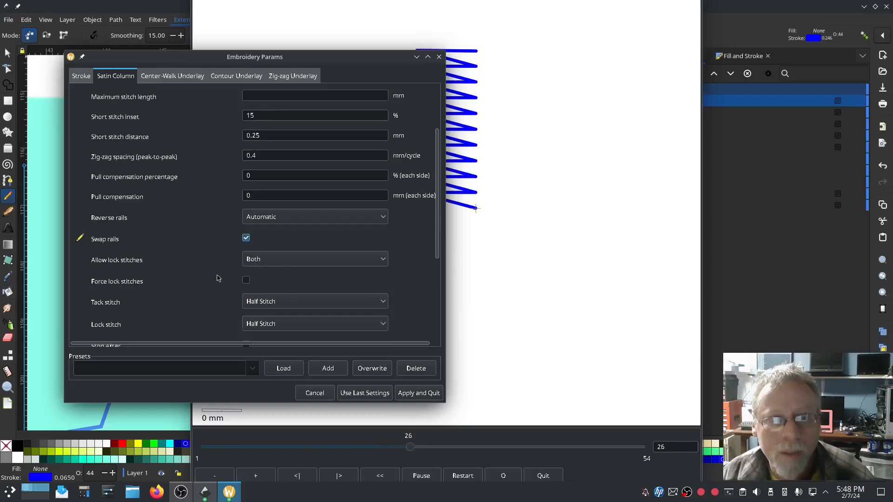
left_click(248, 259)
left_click(273, 301)
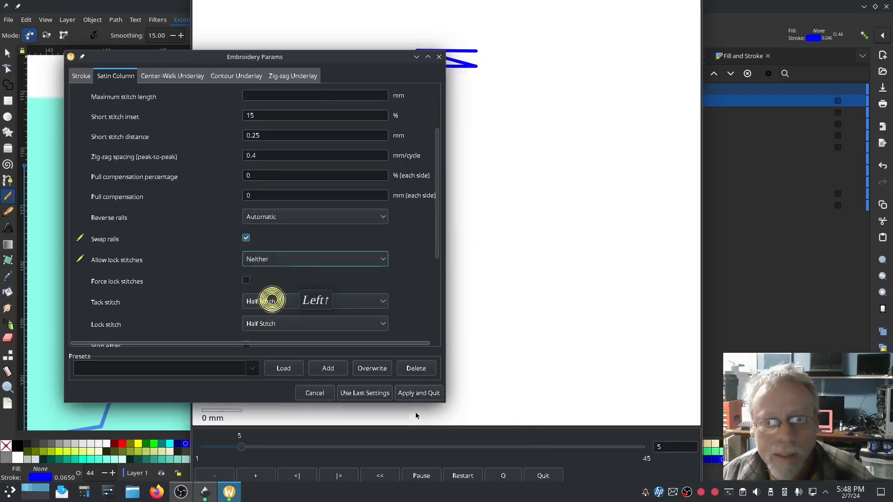
left_click(419, 393)
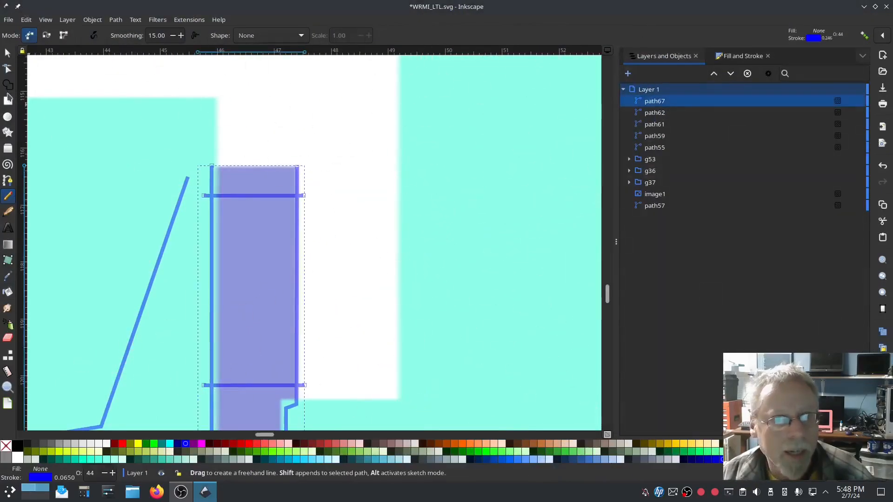
Add a node near the connecting path's upper end and move its end node inside the top of the L's tall shadow column
left_click(8, 69)
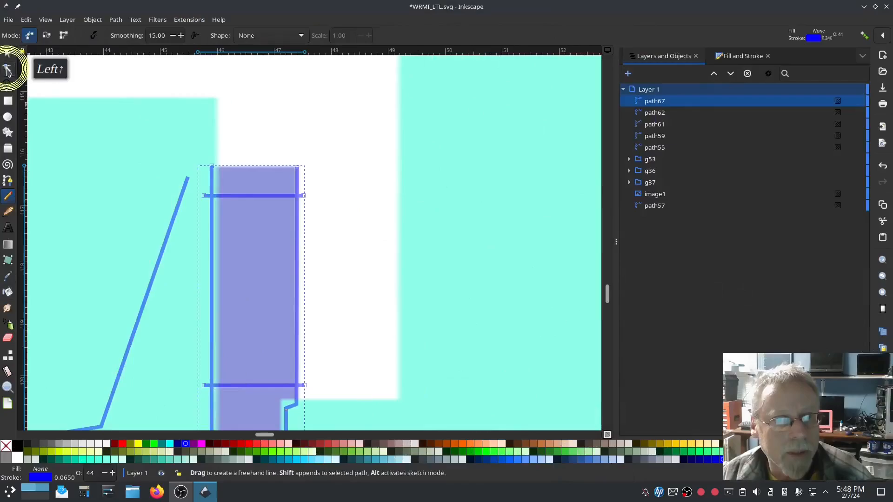
left_click(182, 195)
left_click(180, 195)
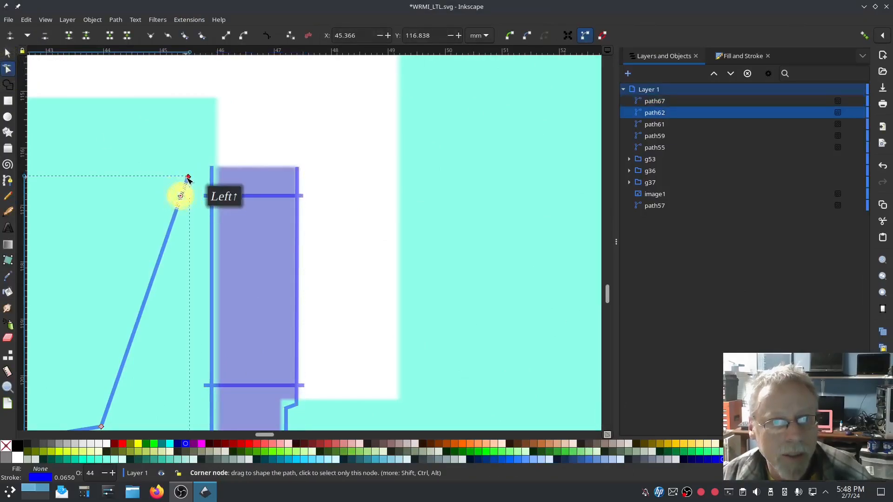
left_click_drag(188, 178, 289, 178)
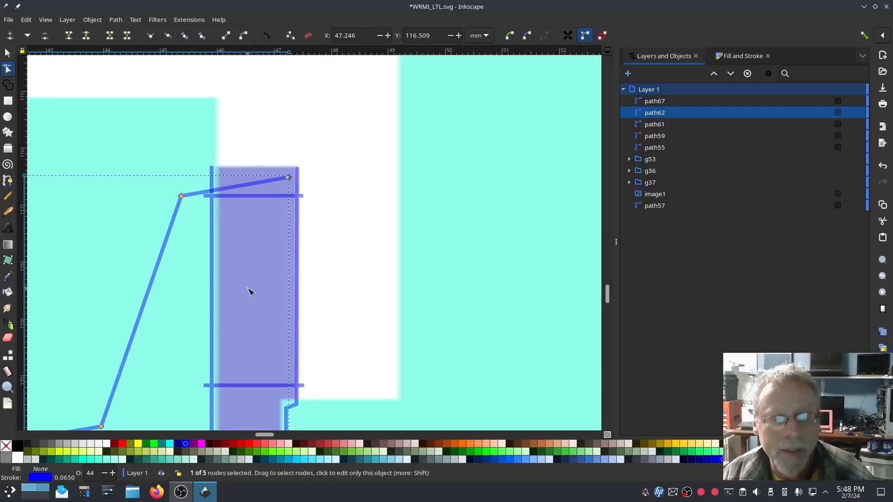
Draw a straight rail about 14 mm long along the lower edge of the L's bottom shadow bar, and nudge it into alignment
scroll(249, 292, "down", 10)
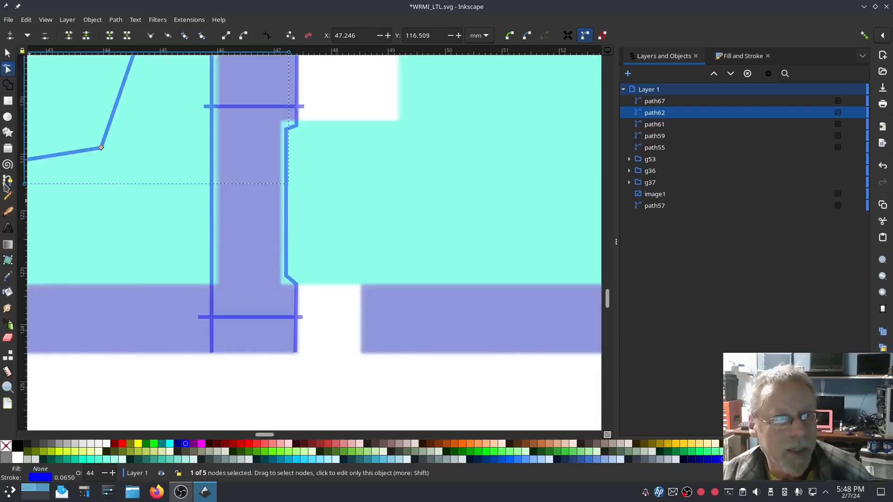
left_click(7, 182)
left_click_drag(93, 309, 371, 237)
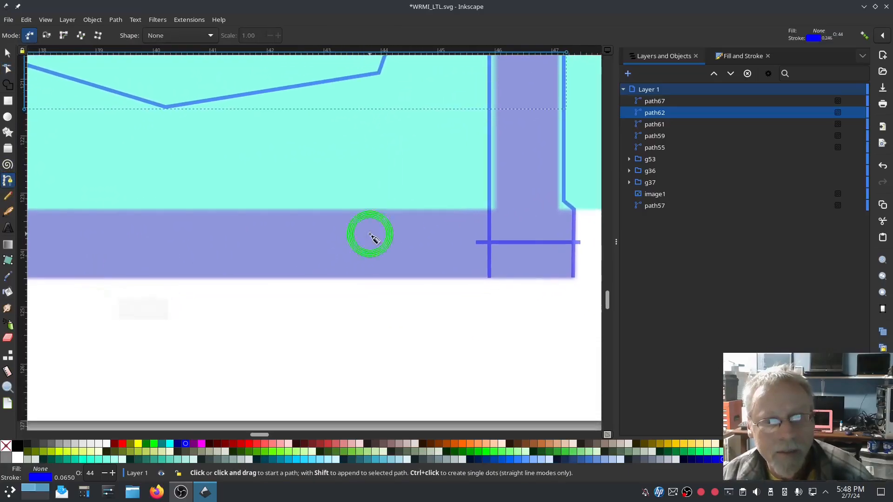
left_click(495, 276)
left_click_drag(114, 274, 367, 269)
left_click_drag(75, 281, 353, 287)
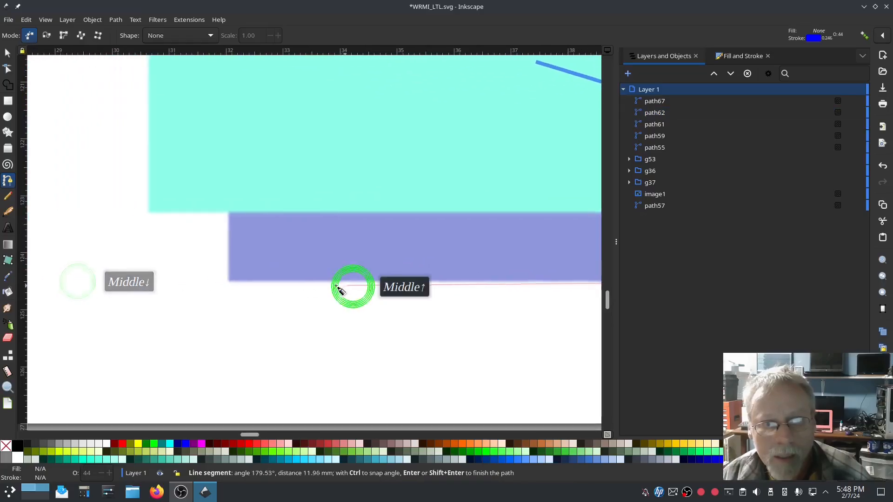
left_click(229, 282)
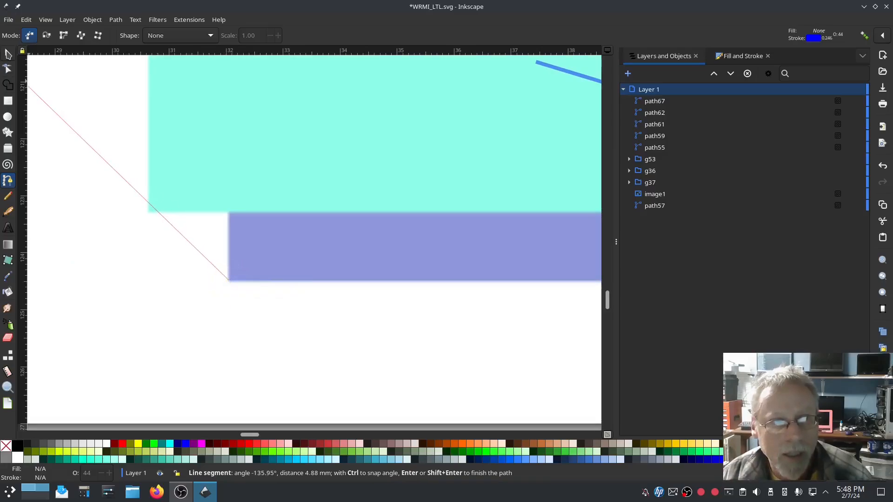
key("Return")
left_click(7, 54)
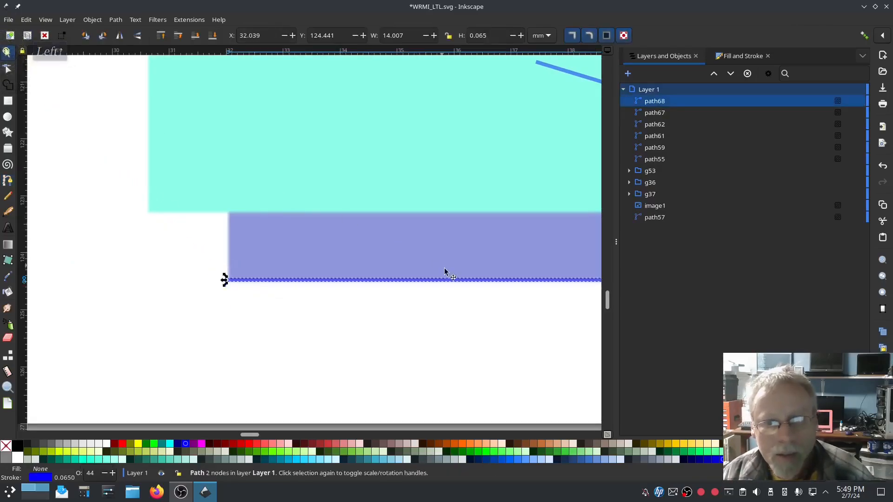
left_click(474, 281)
left_click_drag(475, 281, 472, 286)
Duplicate the lower rail, move the copy to the shadow bar's upper edge, and combine both rails into one path
left_click_drag(489, 294, 164, 269)
left_click_drag(522, 288, 213, 292)
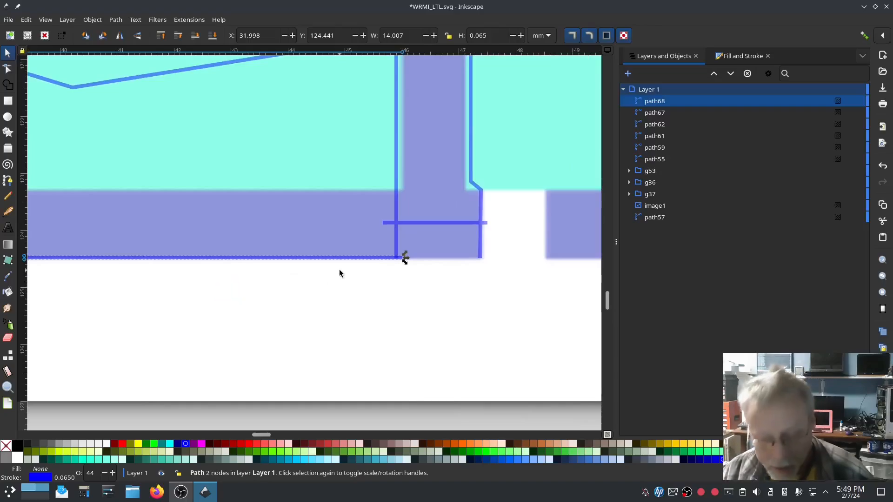
key("ctrl+d")
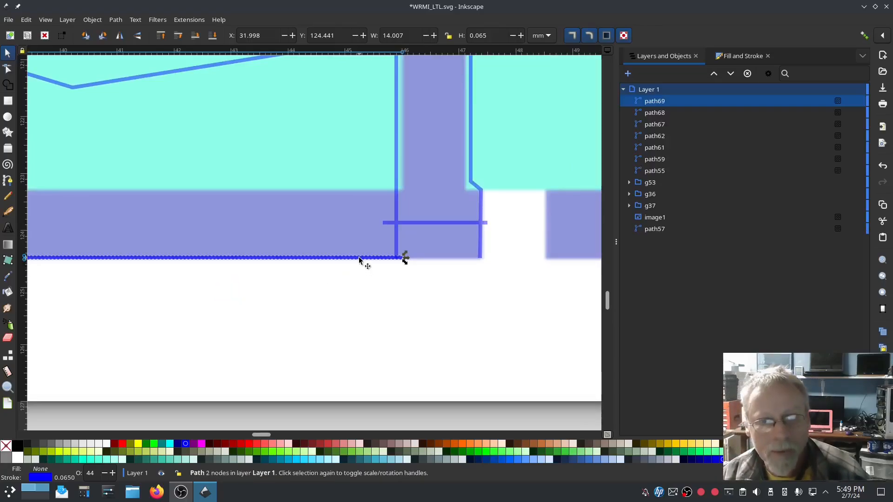
left_click_drag(358, 256, 371, 184)
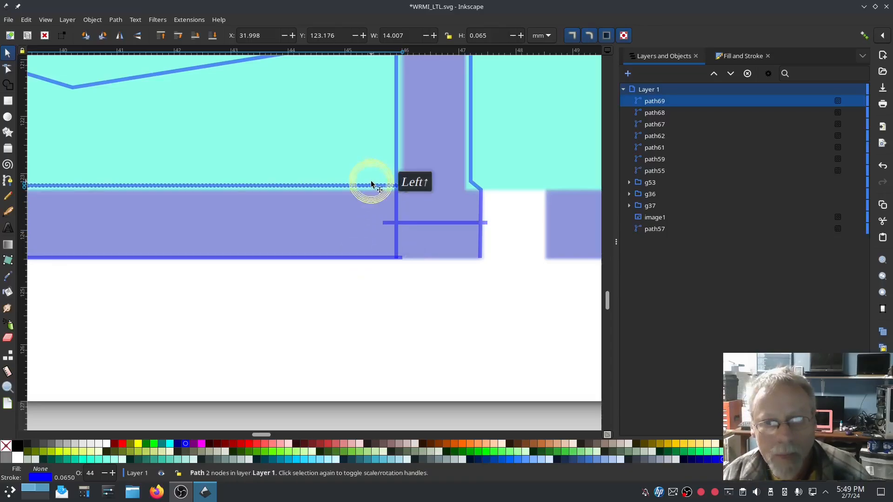
left_click(670, 113, "shift")
key("ctrl+k")
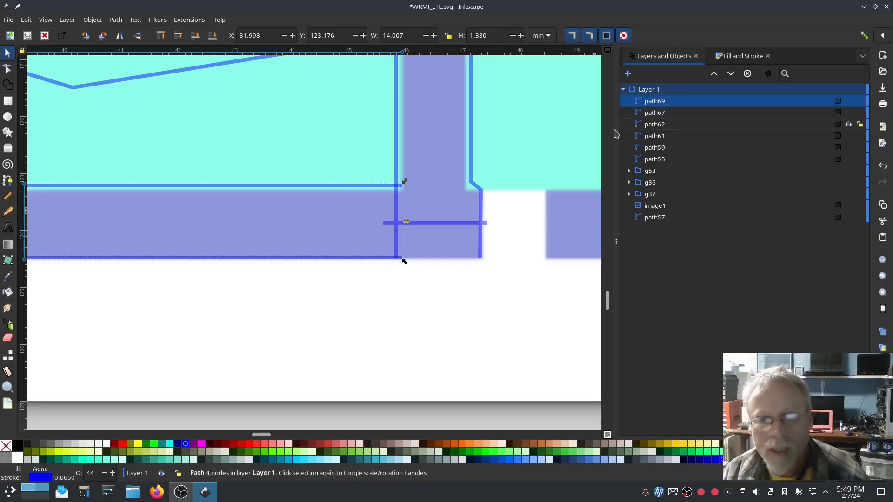
Open the Ink/Stitch parameters for the bottom bar's combined rails and enable Custom satin column
left_click(188, 20)
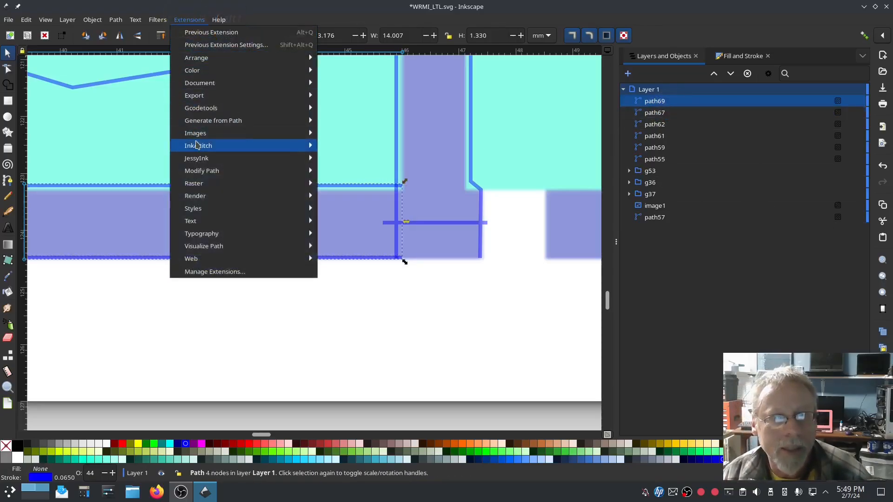
mouse_move(201, 145)
left_click(366, 234)
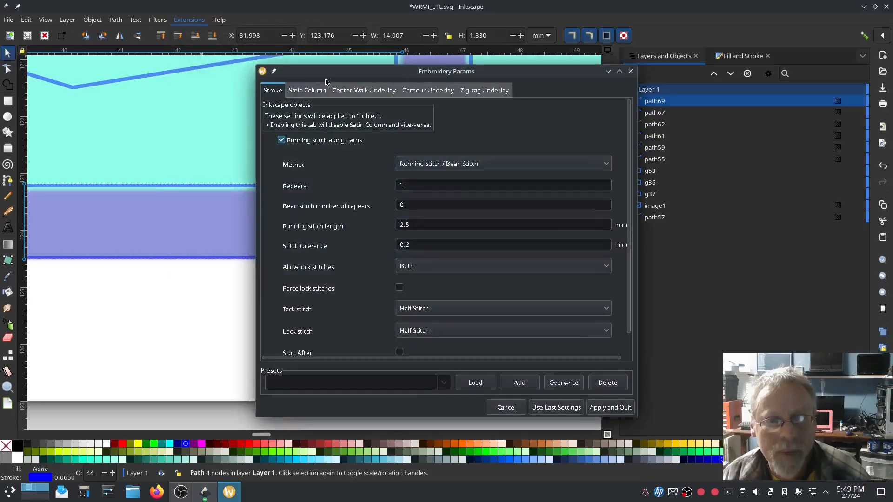
left_click_drag(320, 71, 167, 54)
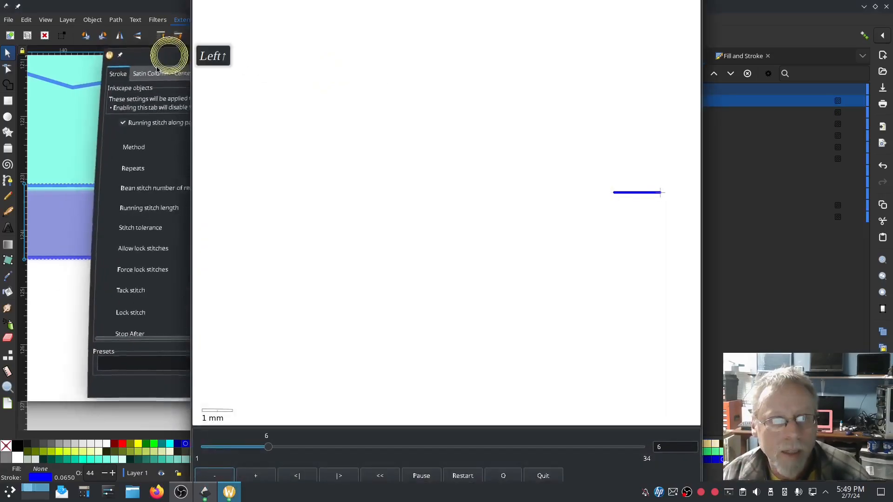
left_click(148, 74)
left_click(126, 135)
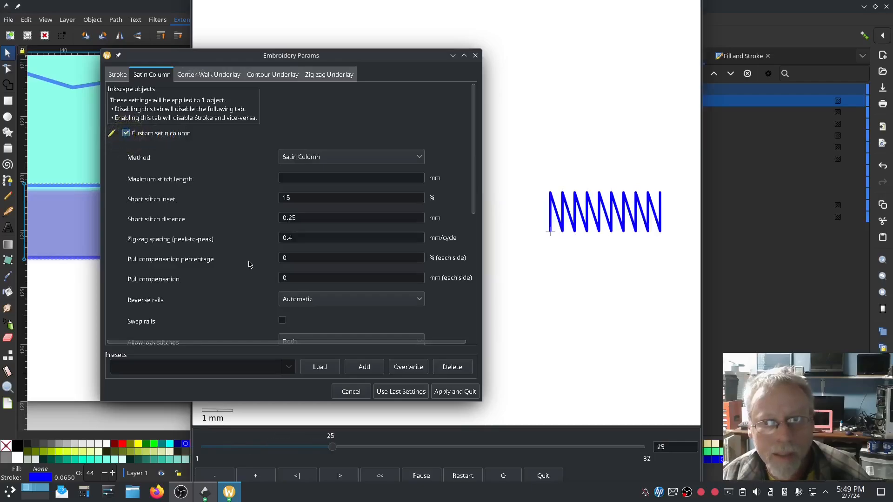
Enable Swap rails, set Allow lock stitches to Neither for the bottom bar's satin column, and apply the parameters
scroll(214, 288, "down", 3)
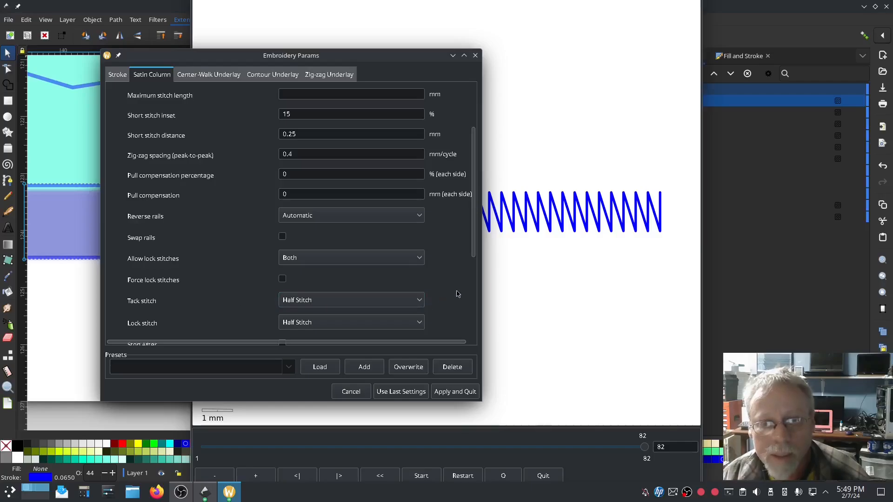
left_click(282, 237)
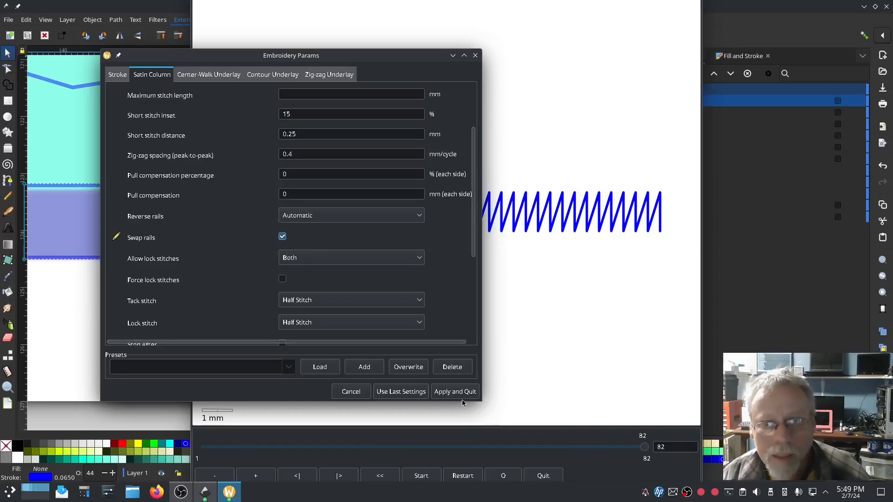
left_click(578, 366)
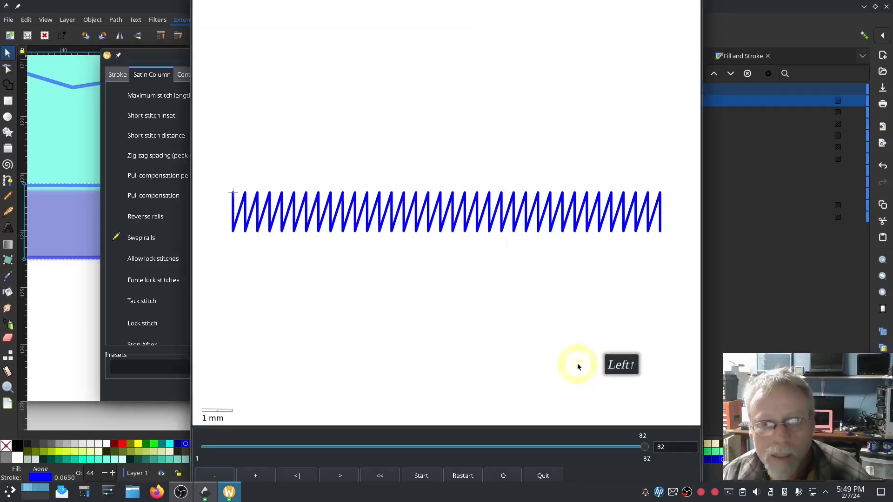
left_click(148, 390)
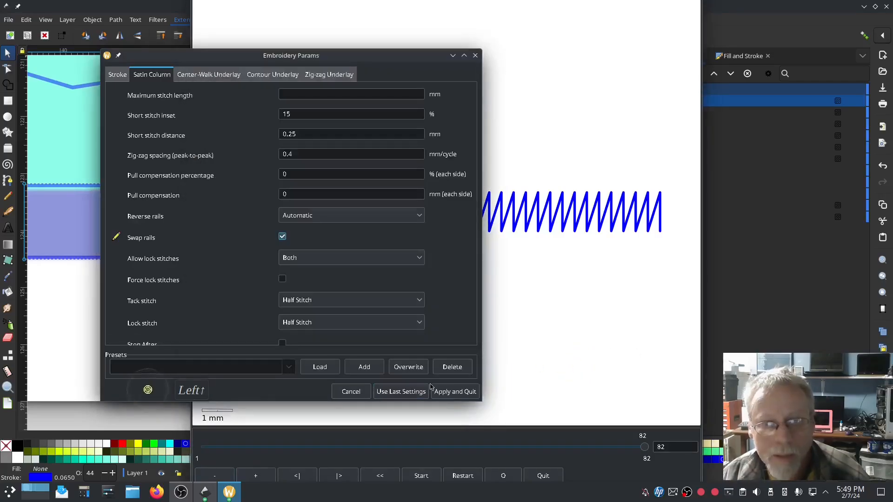
scroll(233, 297, "down", 2)
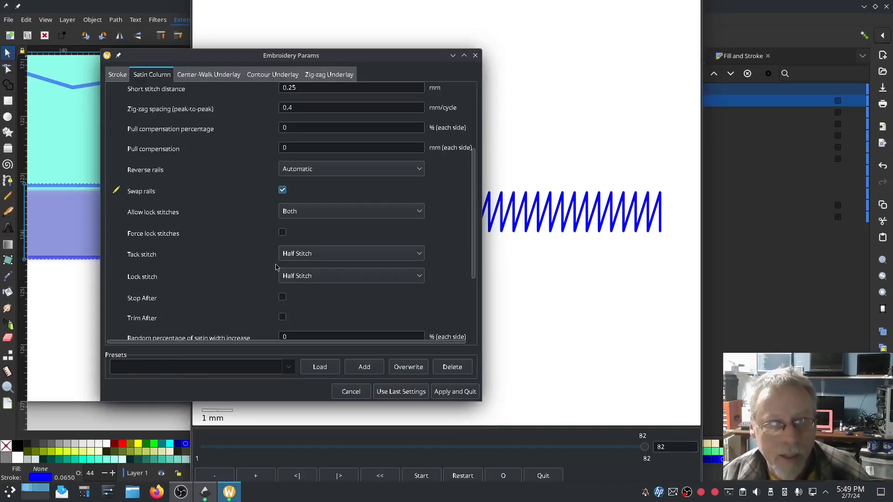
left_click(286, 210)
left_click(303, 254)
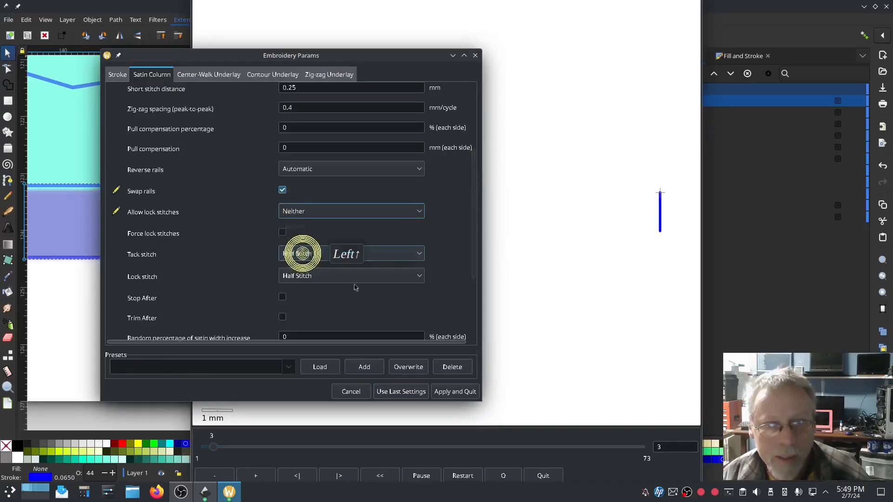
left_click(453, 392)
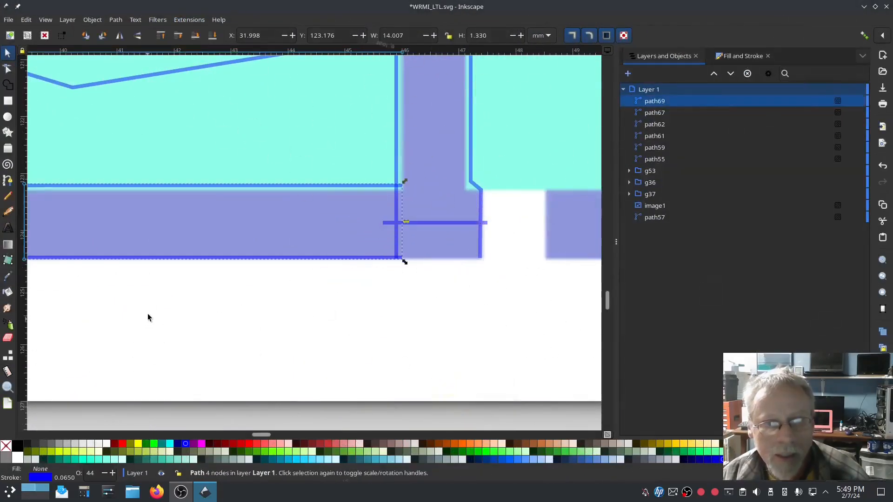
Draw a connecting path from the bottom bar's upper-left corner up through the L's stem to the small shadow block under its upper-left serif
left_click_drag(130, 297, 430, 354)
left_click_drag(134, 337, 443, 339)
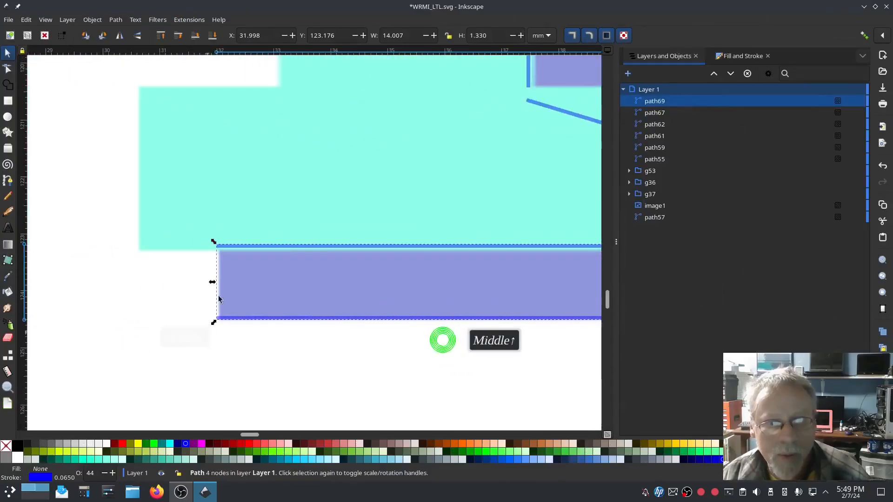
left_click(8, 181)
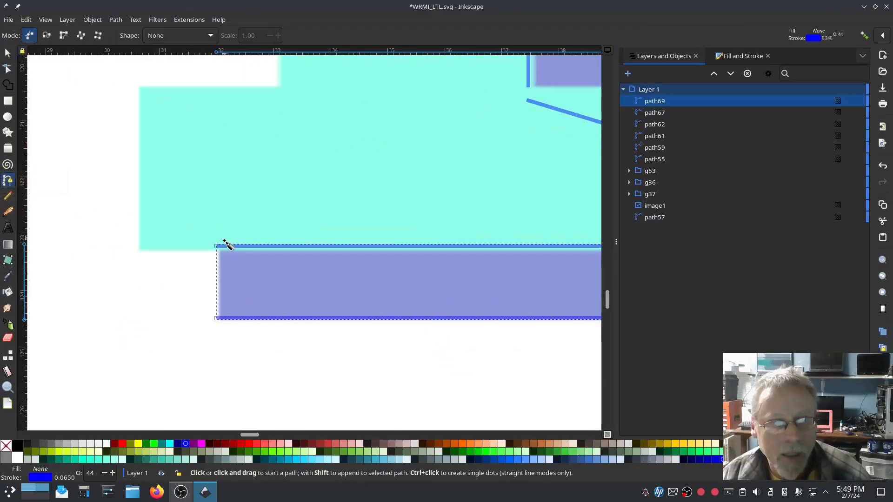
left_click(224, 241)
scroll(329, 104, "up", 15)
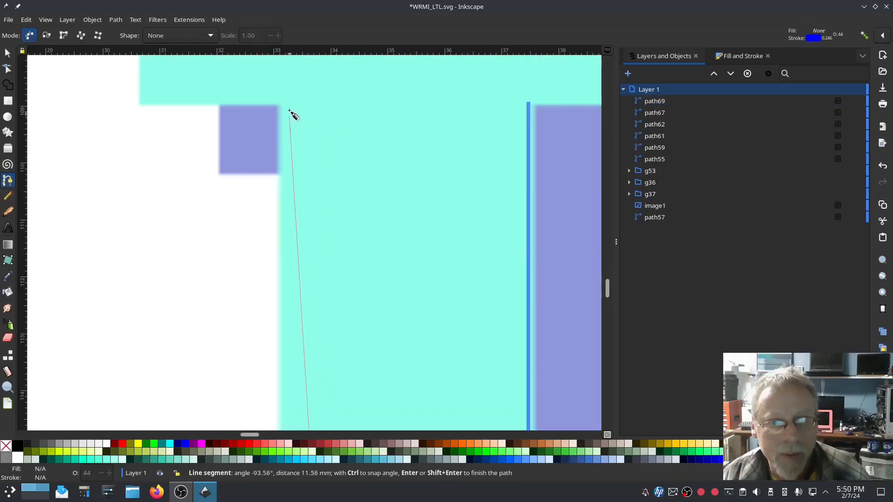
left_click(287, 171)
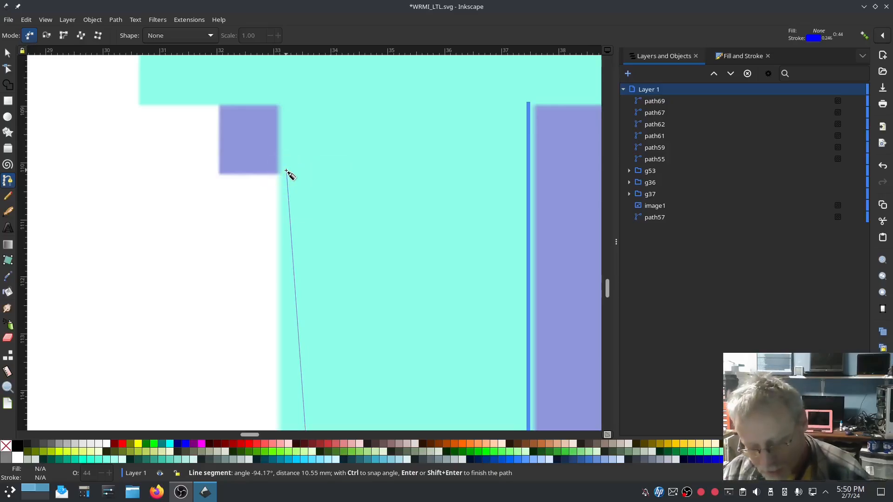
key("Return")
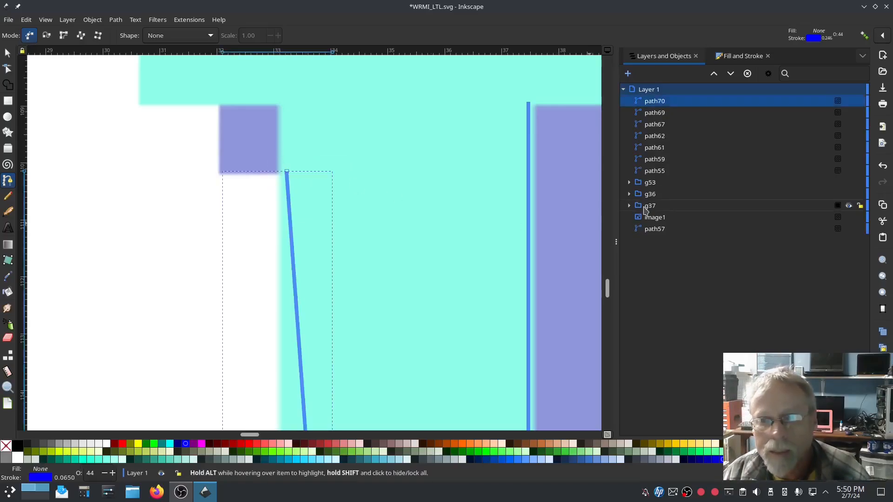
In the Ink/Stitch parameters, set Allow lock stitches to Neither for the new connecting running stitch and apply
left_click(200, 20)
mouse_move(200, 143)
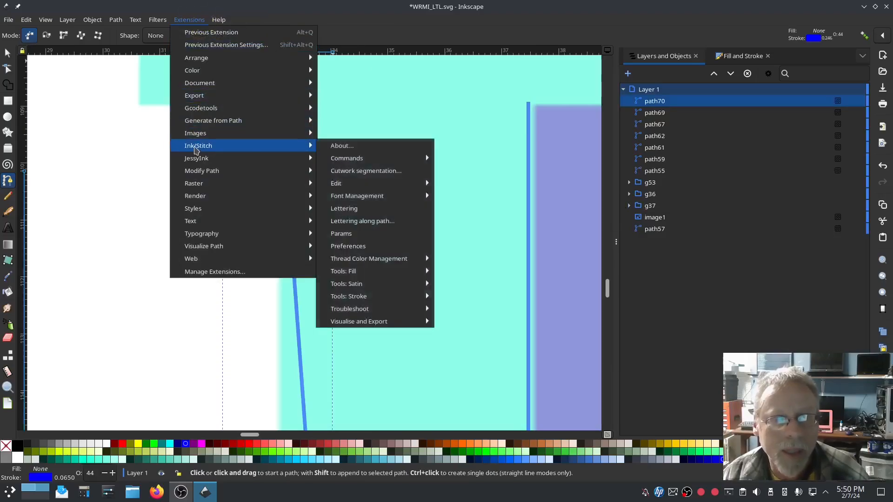
left_click(361, 236)
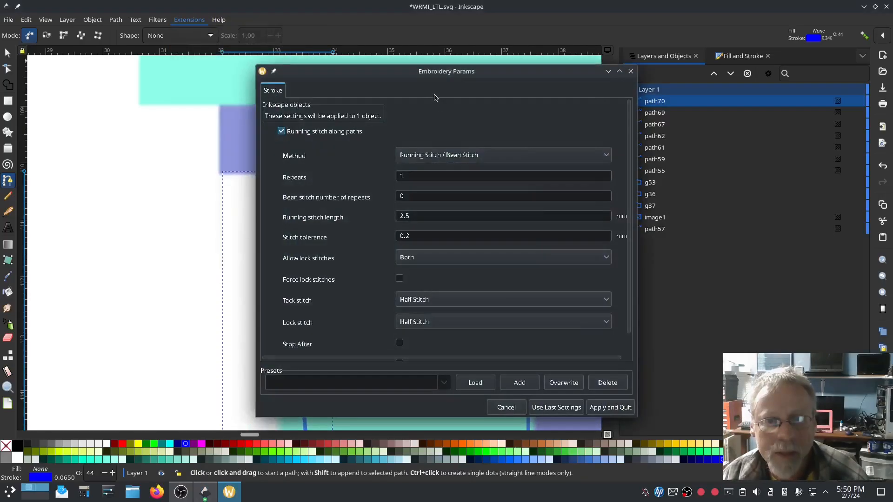
left_click_drag(430, 75, 206, 75)
left_click(132, 261)
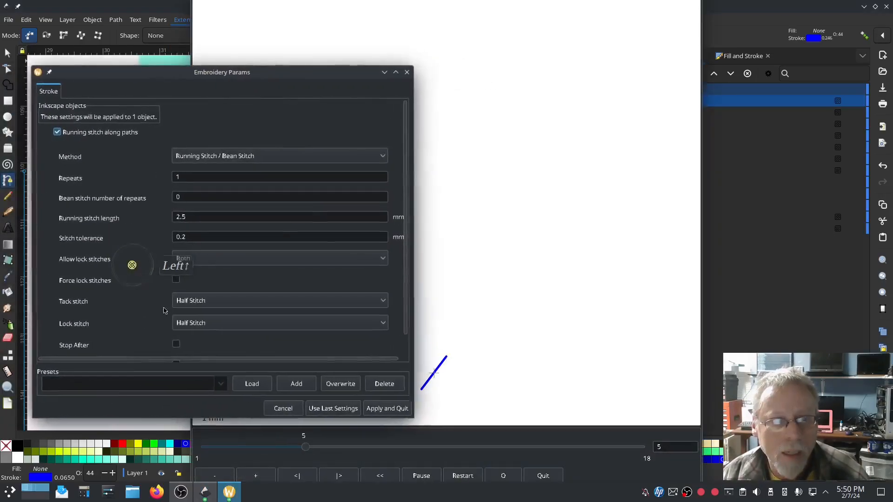
left_click(229, 257)
left_click(225, 298)
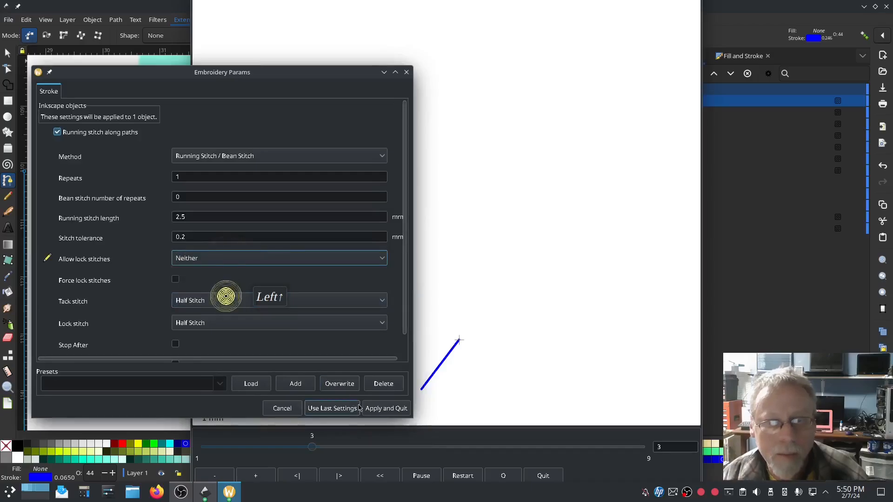
left_click(386, 408)
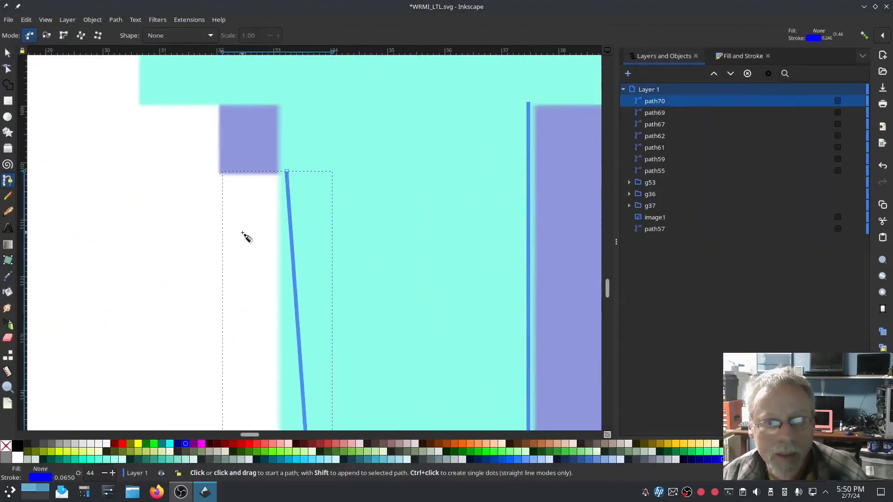
Draw a vertical rail about 1.3 mm long along the left edge of the small shadow block under the L's upper-left serif
left_click(217, 174)
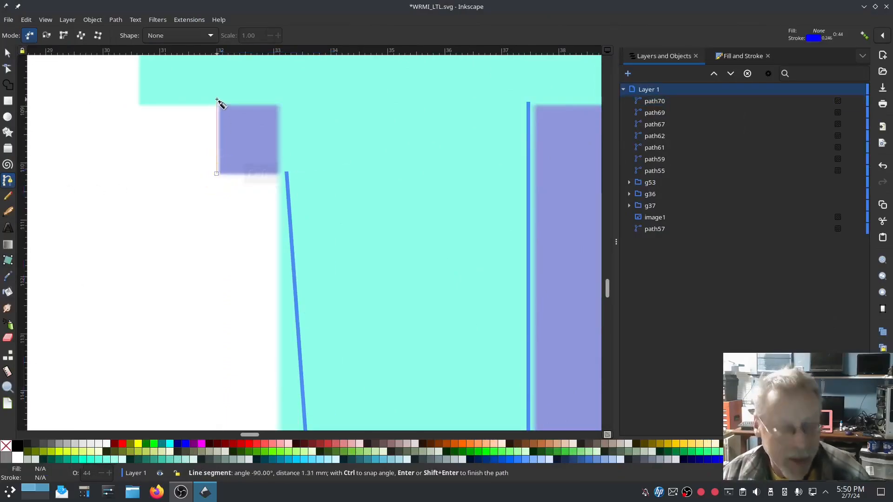
left_click(217, 101)
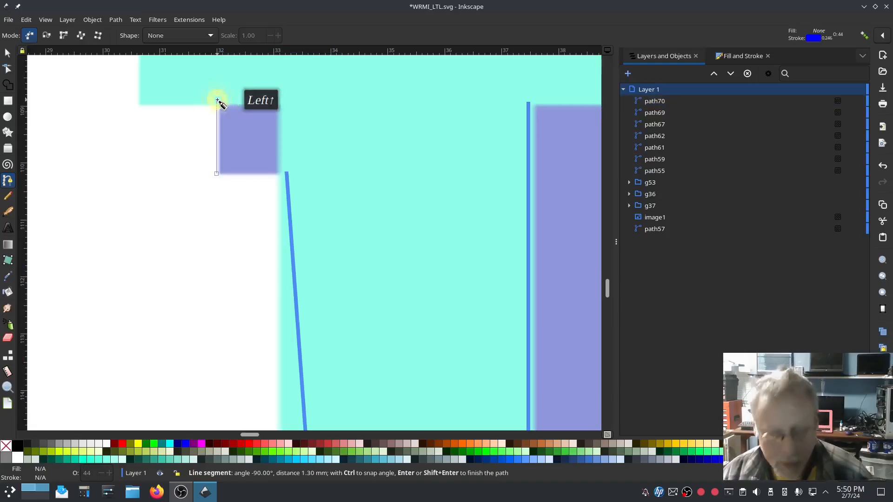
key("Return")
left_click(10, 54)
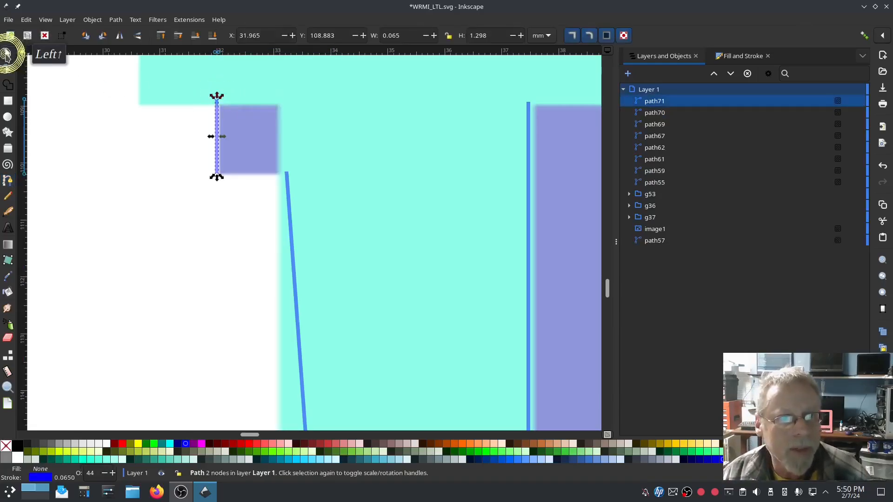
Duplicate the rail onto the small shadow block's right edge and combine both rails into one path
left_click_drag(215, 156, 284, 159)
key("ctrl+d")
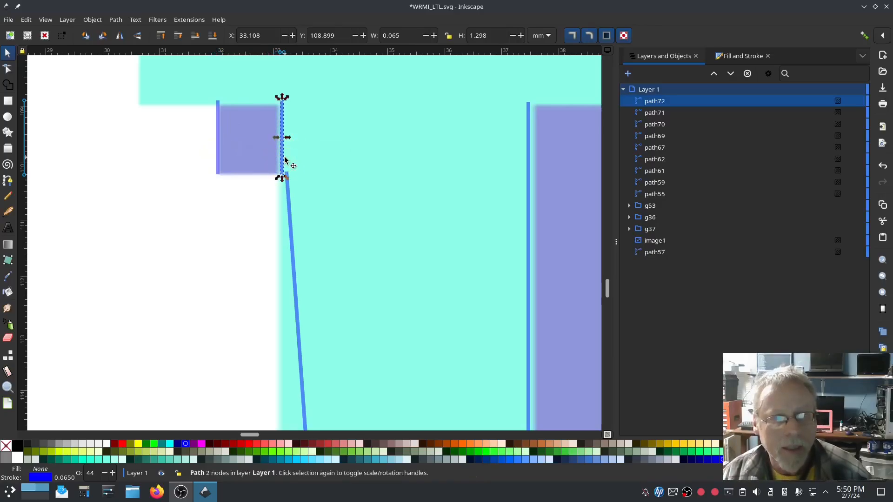
left_click(651, 113, "shift")
key("ctrl+k")
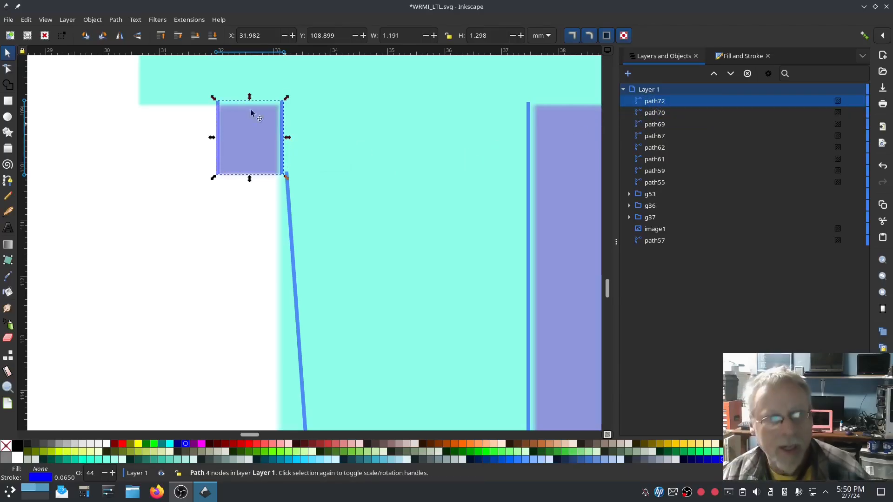
Open the Ink/Stitch parameters for the small block's combined rails and enable Custom satin column
left_click(188, 19)
mouse_move(198, 147)
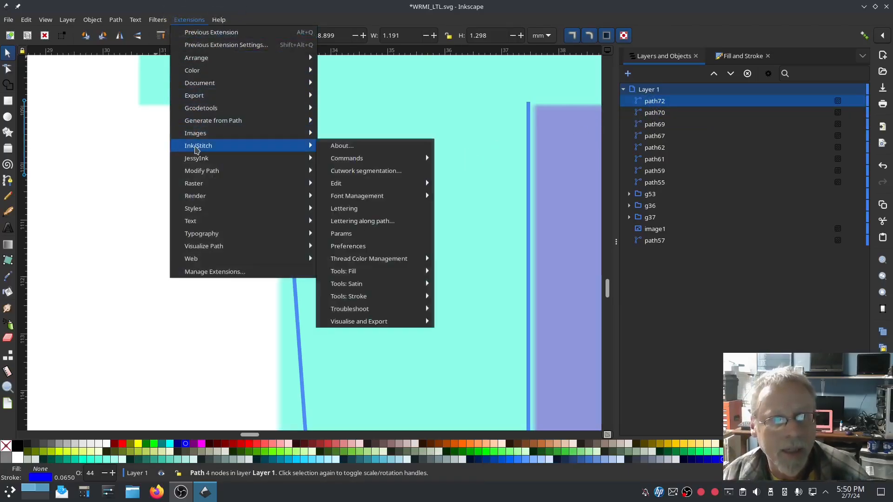
left_click(351, 234)
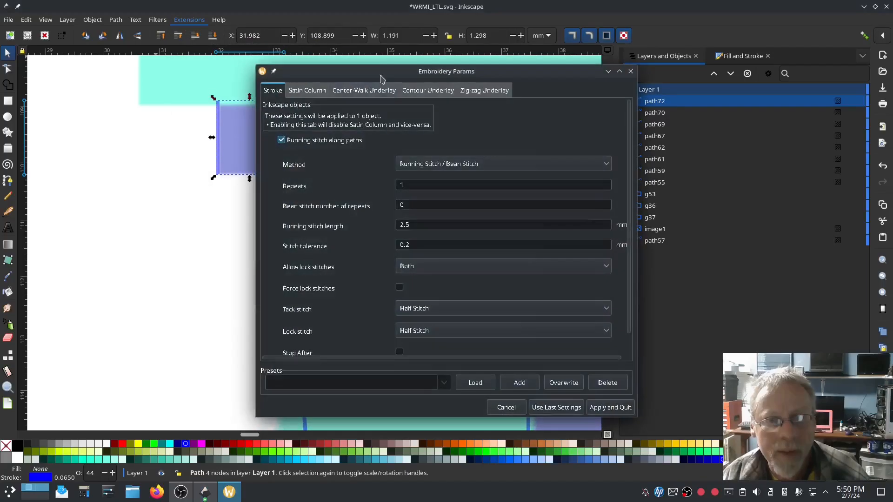
left_click_drag(380, 79, 196, 68)
left_click(128, 81)
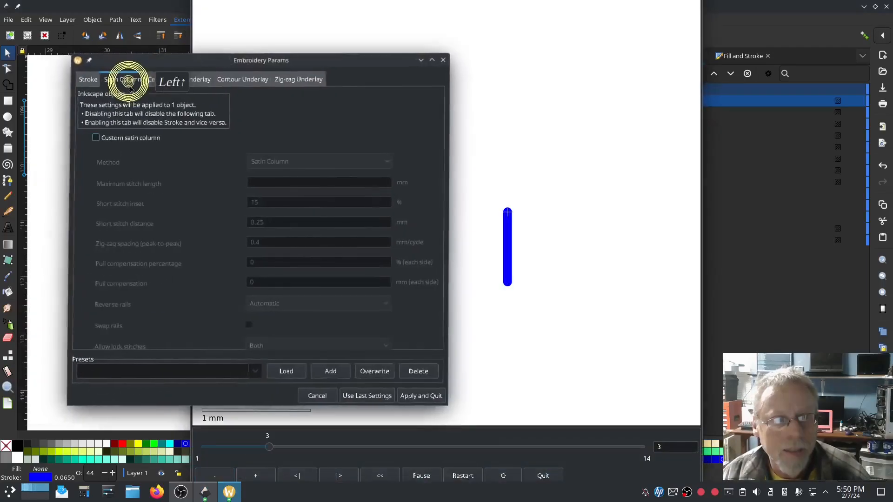
left_click(97, 140)
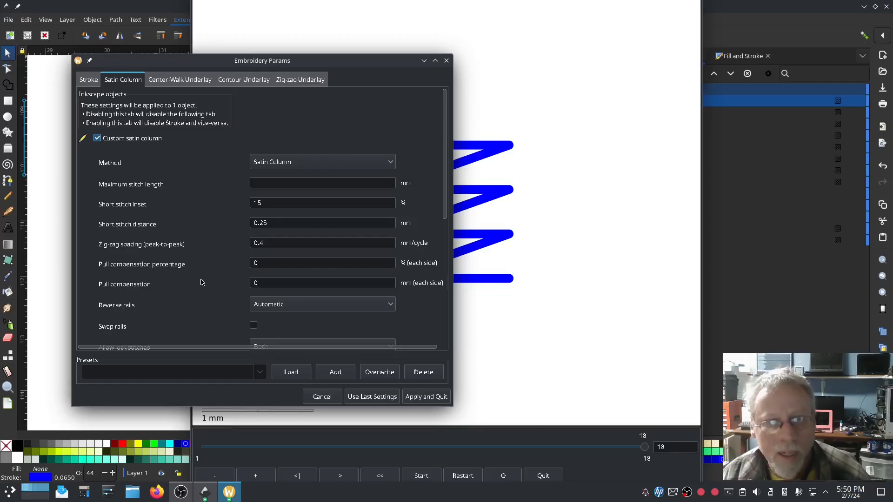
Set Allow lock stitches to After for the small block's satin column and apply the parameters
scroll(201, 283, "down", 2)
left_click(266, 299)
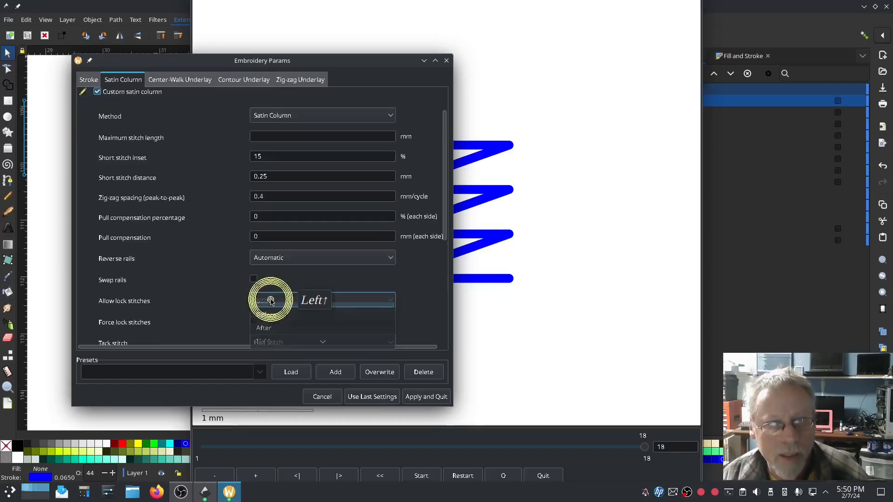
left_click(278, 331)
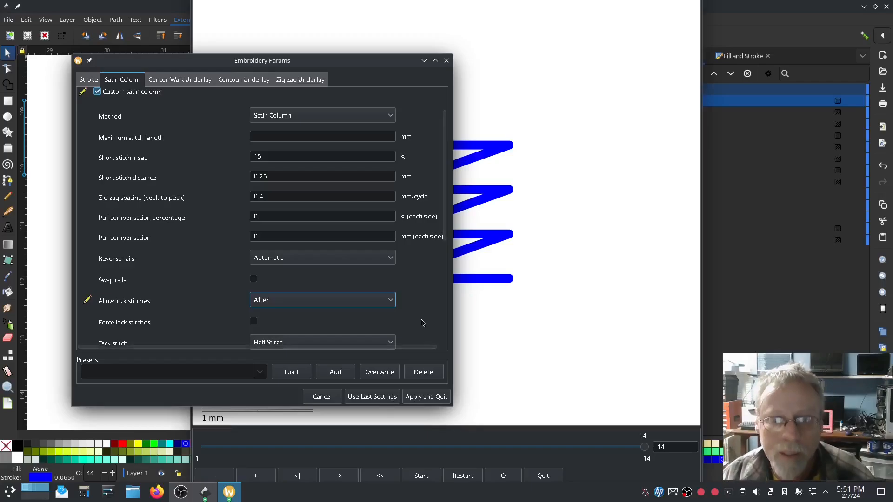
left_click(425, 396)
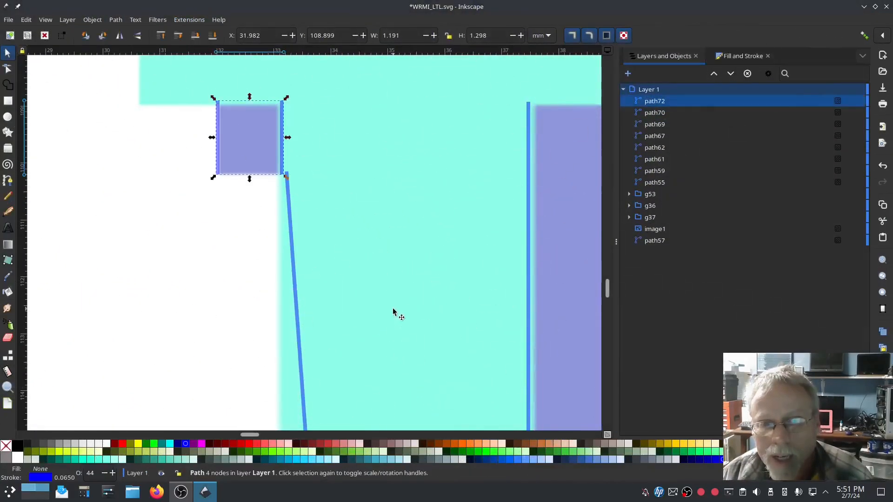
Select the L shadow's paths without the letter I's column (path55), and try to group them
scroll(404, 323, "down", 4, "ctrl")
left_click_drag(492, 311, 160, 245)
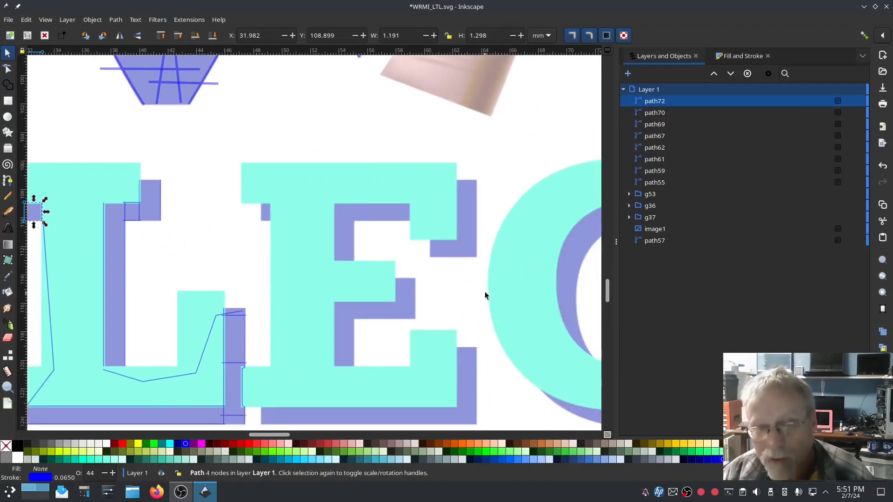
scroll(474, 295, "down", 1, "ctrl")
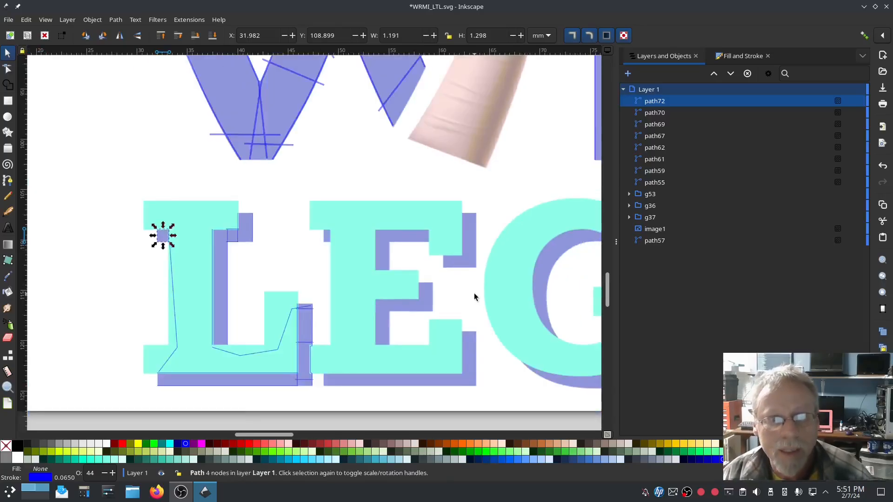
left_click(665, 181, "shift")
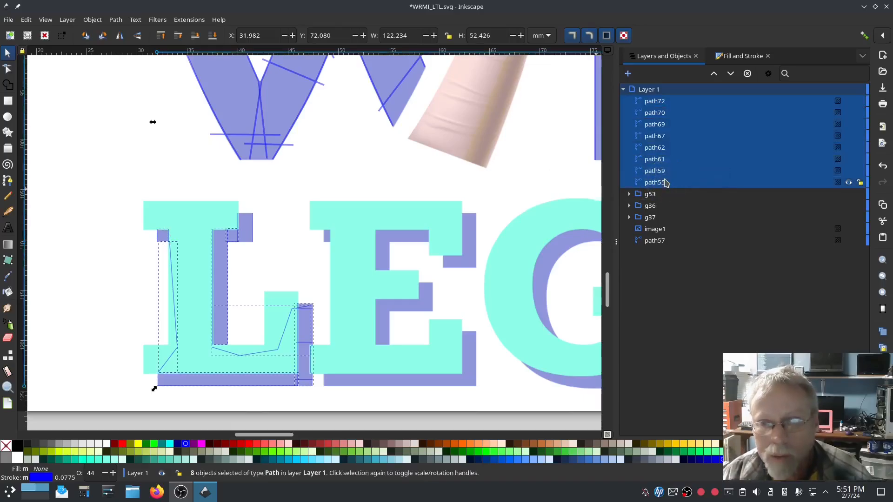
scroll(514, 252, "down", 2)
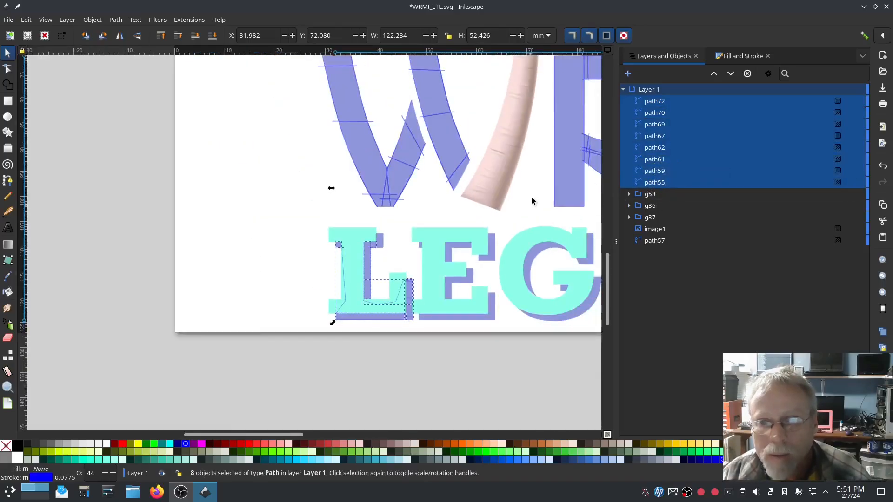
left_click_drag(532, 197, 234, 208)
left_click_drag(480, 199, 299, 219)
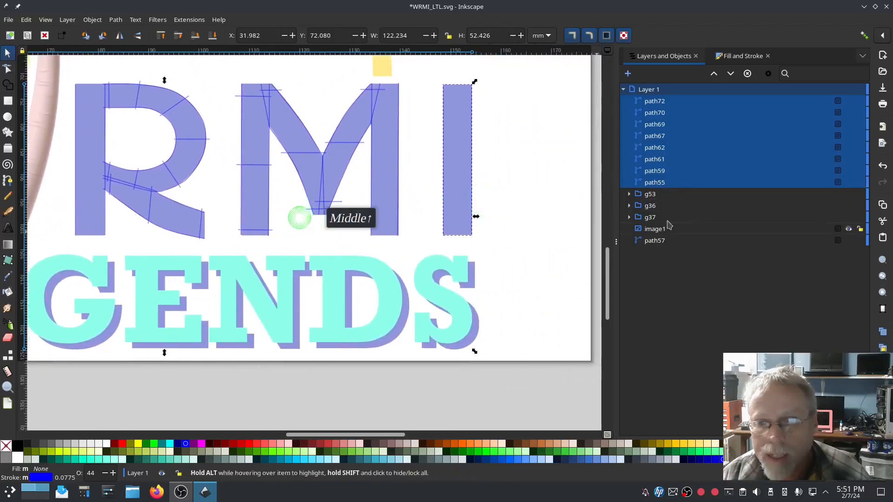
left_click(664, 184, "ctrl")
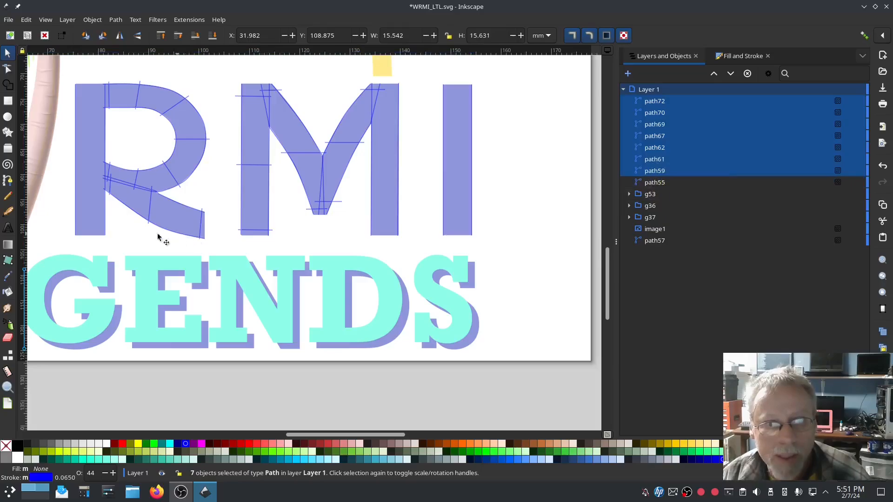
left_click_drag(121, 232, 367, 196)
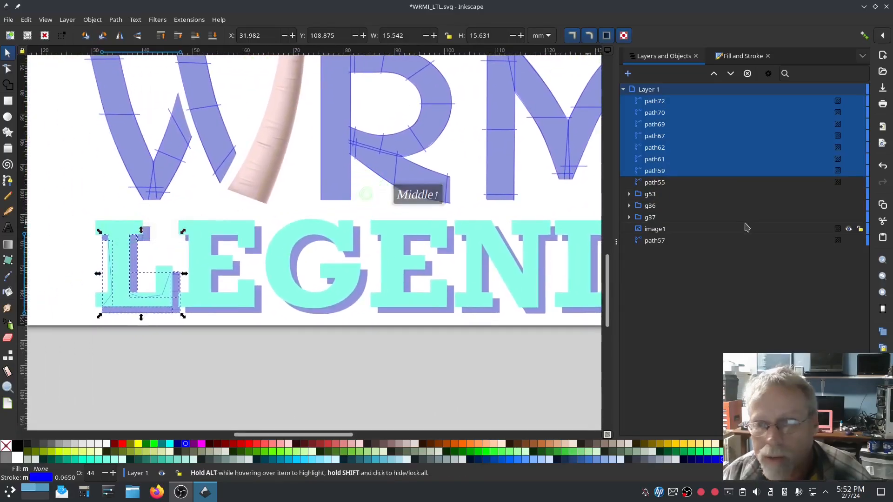
right_click(657, 149)
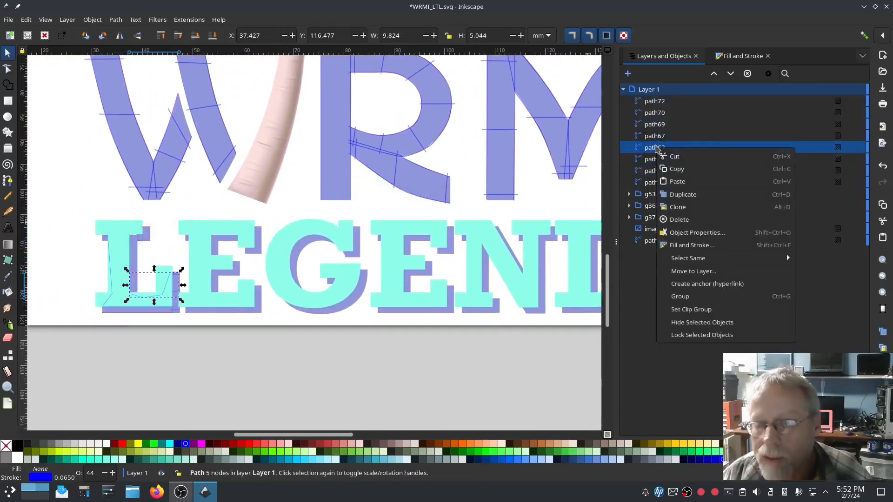
left_click(675, 298)
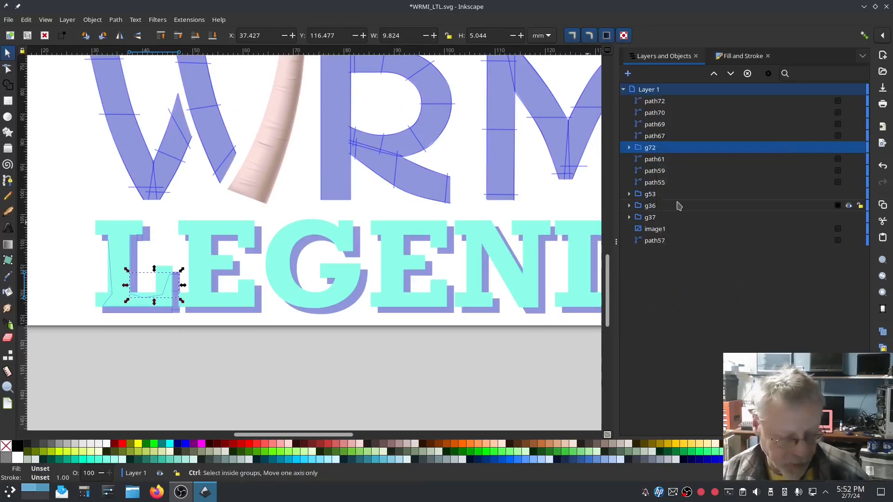
key("ctrl+z")
left_click(654, 102)
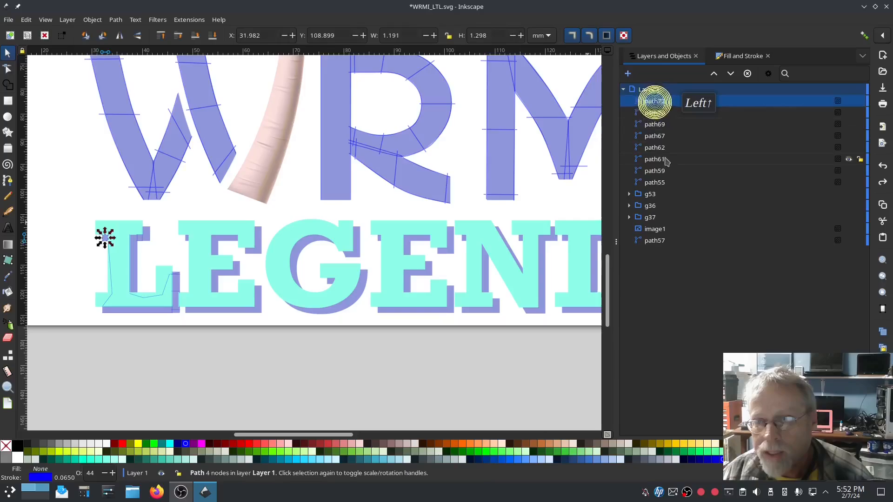
left_click(665, 182, "shift")
right_click(662, 148)
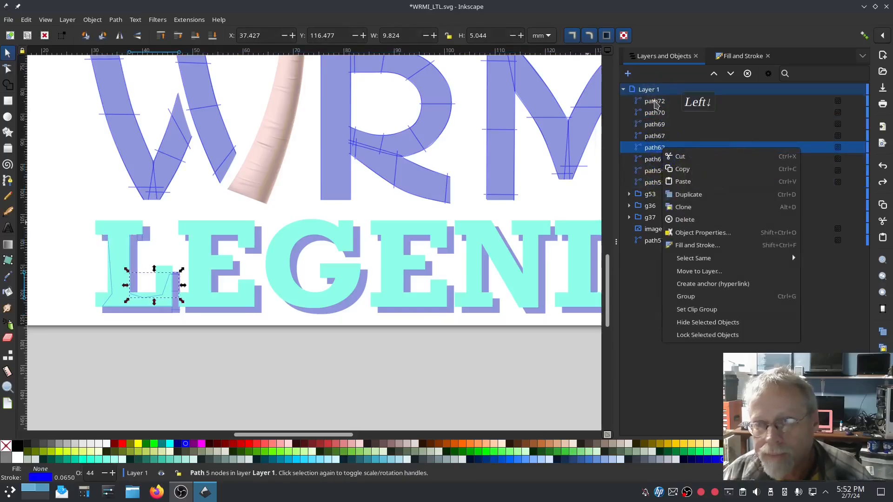
left_click(656, 103)
left_click(660, 186, "ctrl")
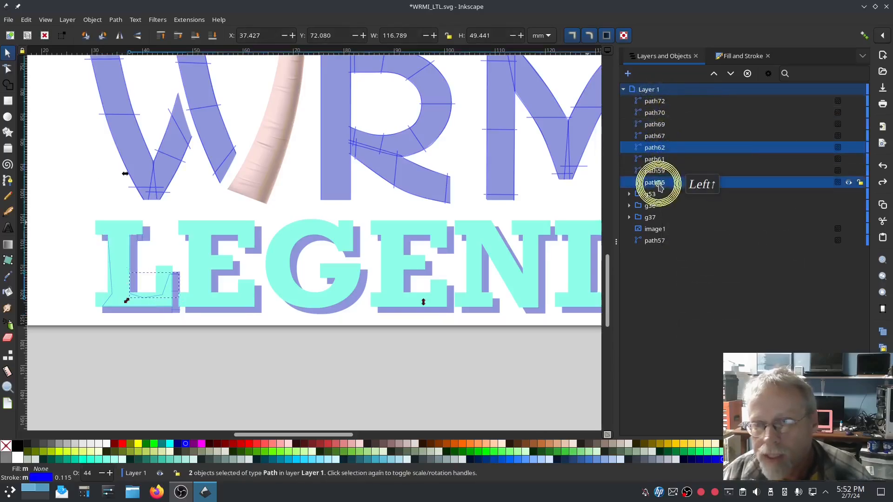
Select all the paths from path72 down to path55 and group them
left_click(654, 101)
left_click(661, 182, "shift")
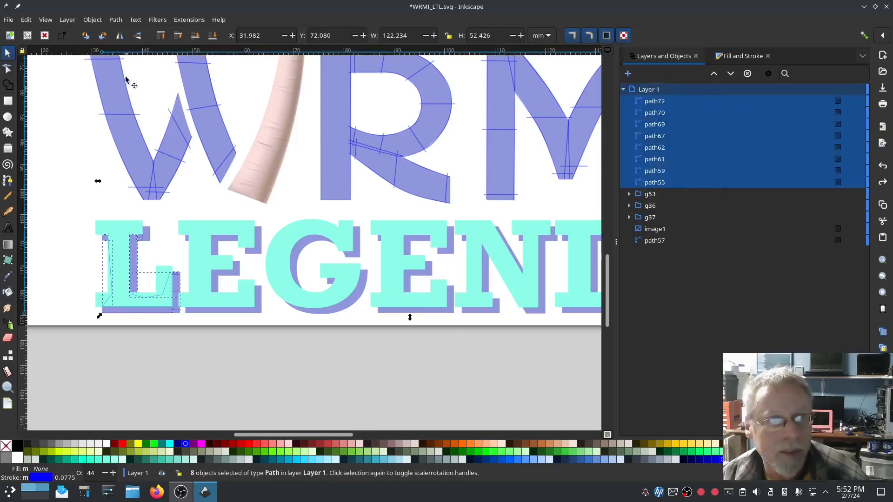
left_click(68, 20)
mouse_move(27, 22)
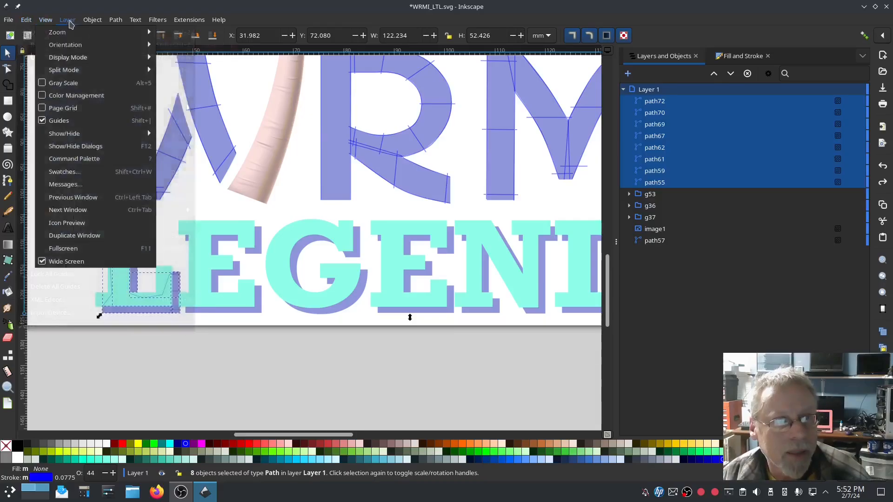
mouse_move(78, 22)
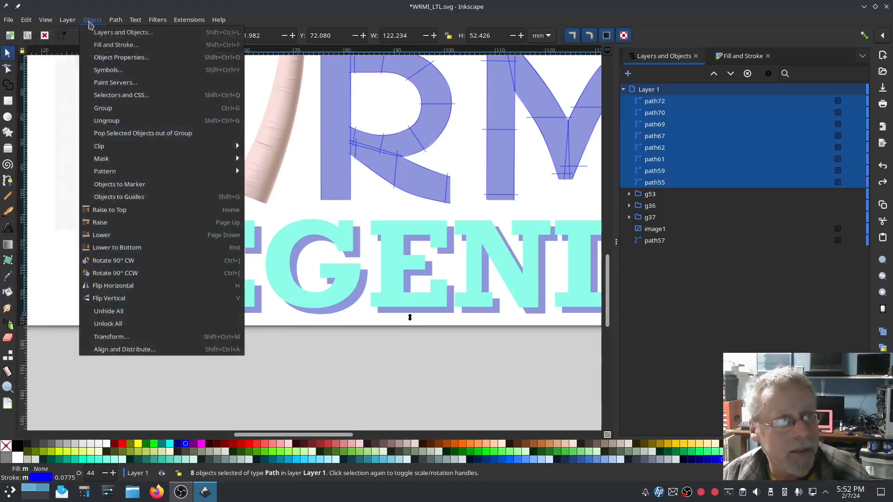
left_click(104, 108)
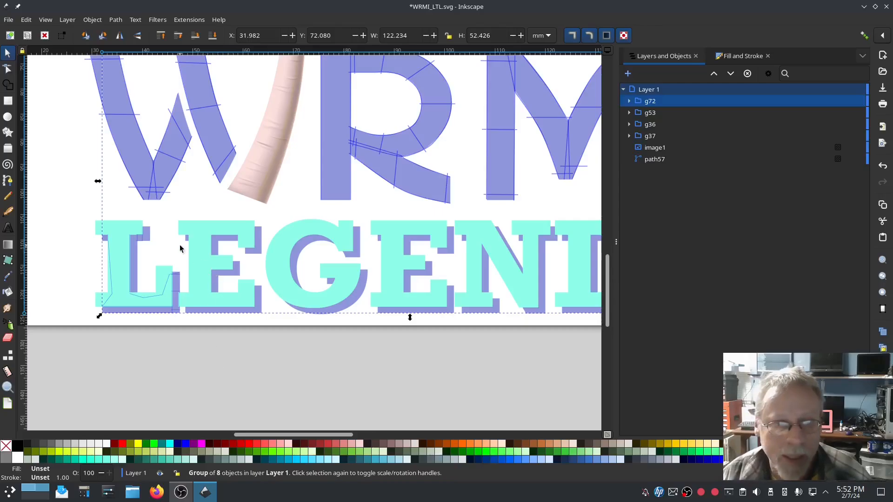
Draw a vertical rail about 5.5 mm long down the outer right edge of the E's upper-right shadow bar
scroll(180, 249, "up", 3)
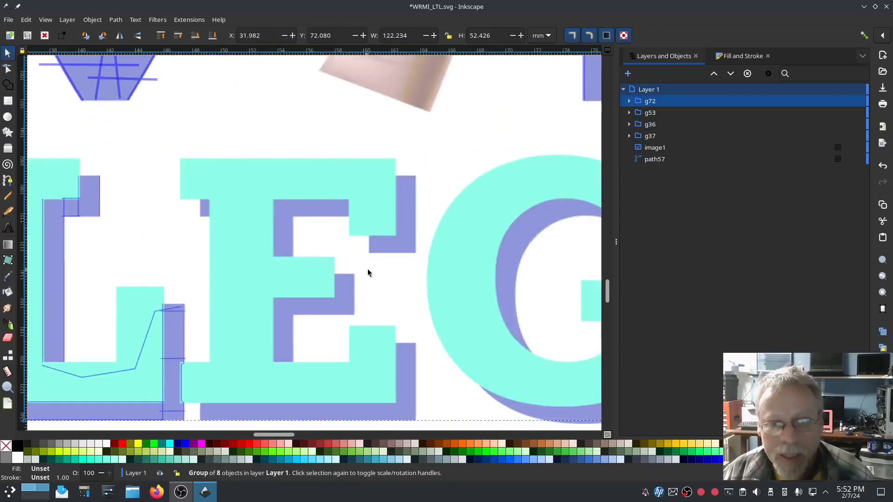
left_click_drag(379, 266, 387, 224)
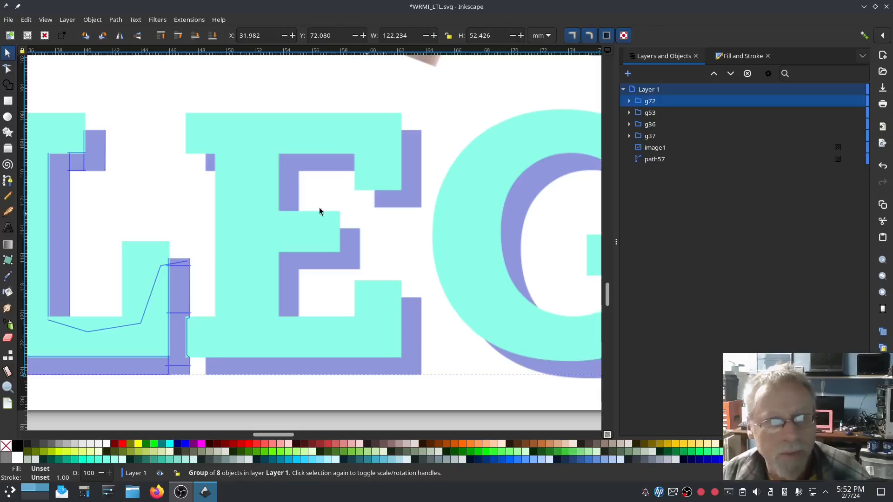
key("b")
left_click(421, 135)
scroll(418, 196, "up", 3)
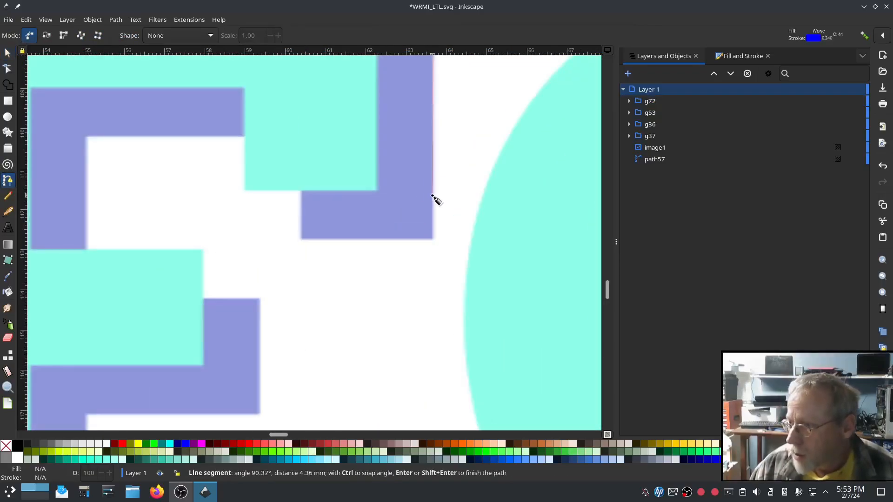
double_click(433, 240)
scroll(432, 240, "up", 9)
Duplicate the rail onto the left side of the E's upper-right shadow bar and try combining the two rails
key("ctrl+d")
key("s")
left_click_drag(432, 269, 365, 268)
key("ctrl+k")
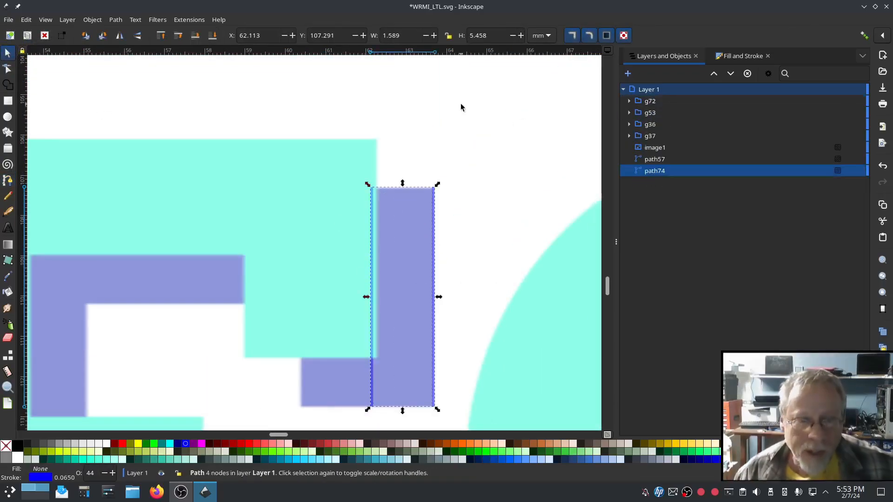
key("ctrl+z")
Move the E's two separate rails to the top of Layer 1 and path57 into the L shadow's group g72
left_click(655, 183)
scroll(495, 294, "down", 4)
left_click_drag(654, 183, 675, 126)
left_click(656, 113)
left_click(660, 137)
Move path55, the letter I's column, out of group g72 so it sits directly beneath the group
left_click(663, 229)
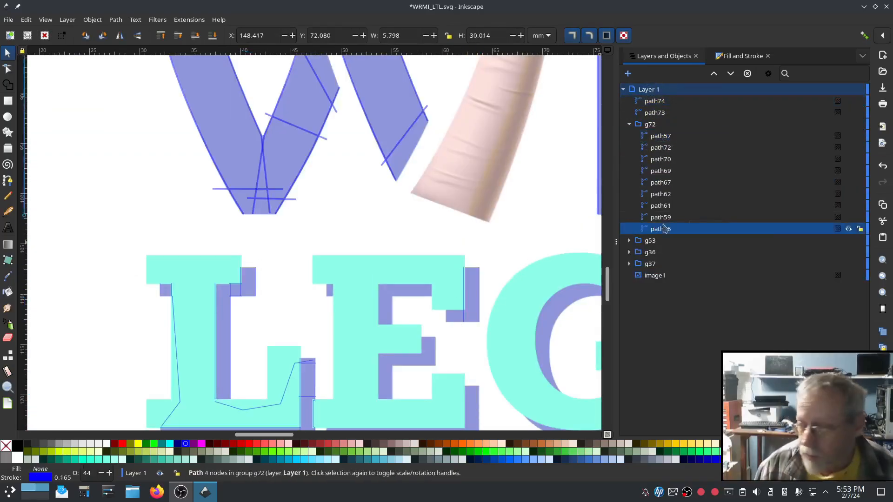
scroll(567, 244, "down", 3)
left_click_drag(669, 237, 669, 237)
left_click(660, 216)
left_click(660, 205)
Move path57, the L's upper-right shadow column, to the bottom of the stacking order within group g72
left_click(659, 137)
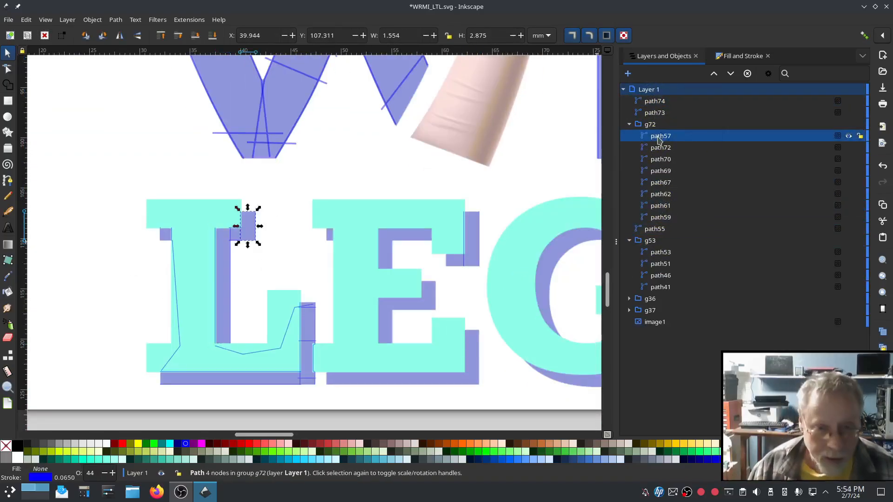
left_click_drag(659, 138, 662, 223)
left_click(663, 205)
left_click(661, 171)
left_click(661, 147)
Combine path73 and path74, the two rails of the E's upper-right shadow bar, into one path
left_click(654, 112)
left_click(654, 101, "shift")
key("ctrl+k")
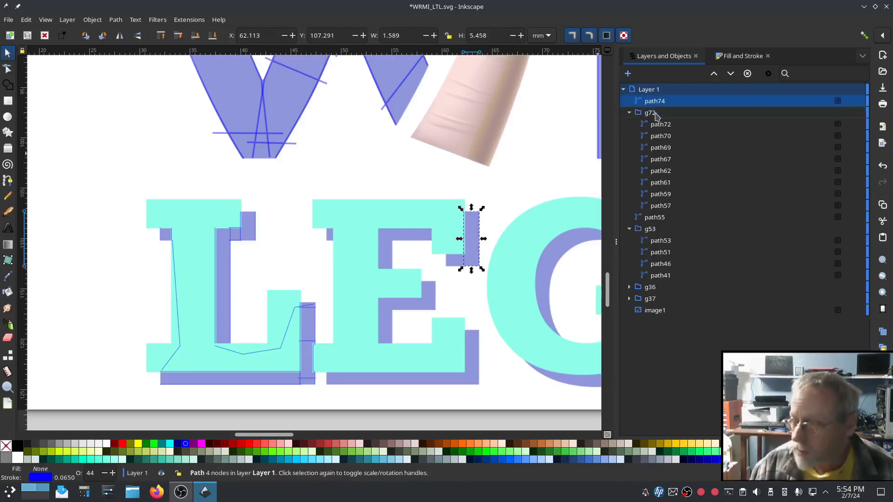
Enable Custom satin column in the Ink/Stitch params for the E's upper-right vertical shadow bar
left_click(189, 20)
left_click(309, 265)
left_click_drag(455, 73, 275, 50)
left_click(128, 67)
left_click(102, 126)
left_click(365, 303)
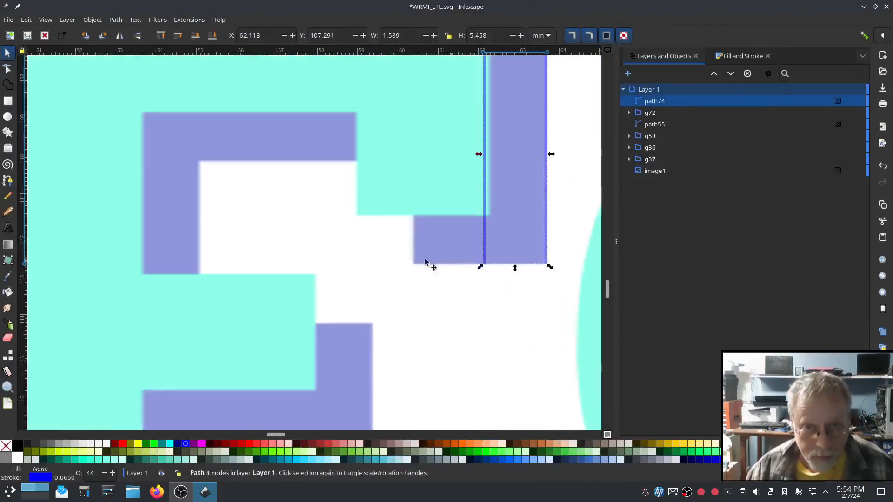
Create two horizontal rails on the small shadow block below the E's upper serif and draw a diagonal running-stitch connector towards the top arm's shadow
left_click(488, 212)
double_click(412, 211)
key("s")
key("ctrl+d")
left_click_drag(459, 211, 462, 256)
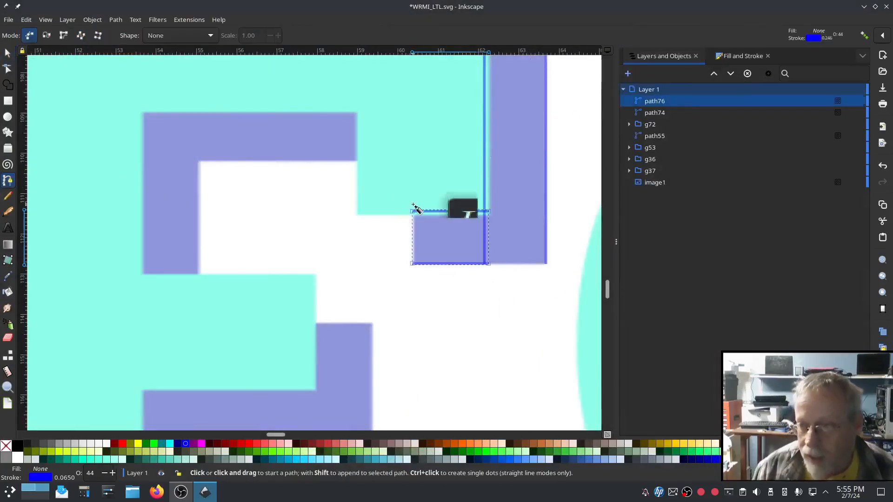
left_click(413, 210)
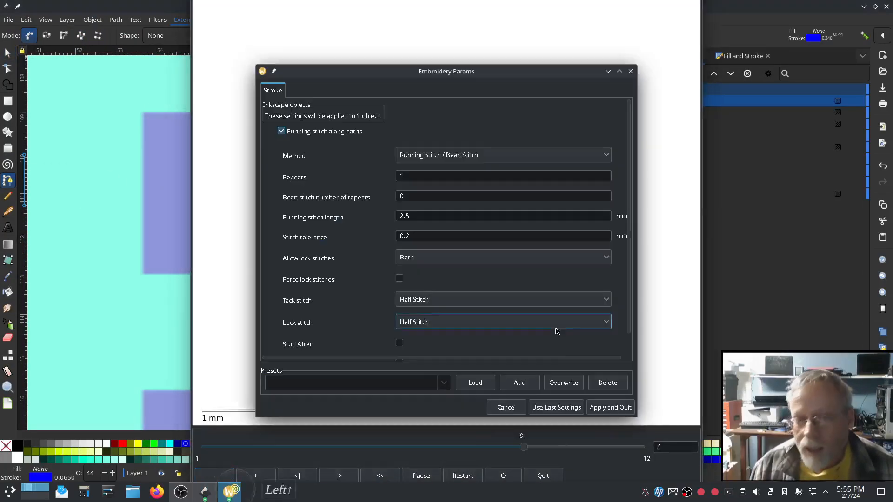
left_click(418, 233)
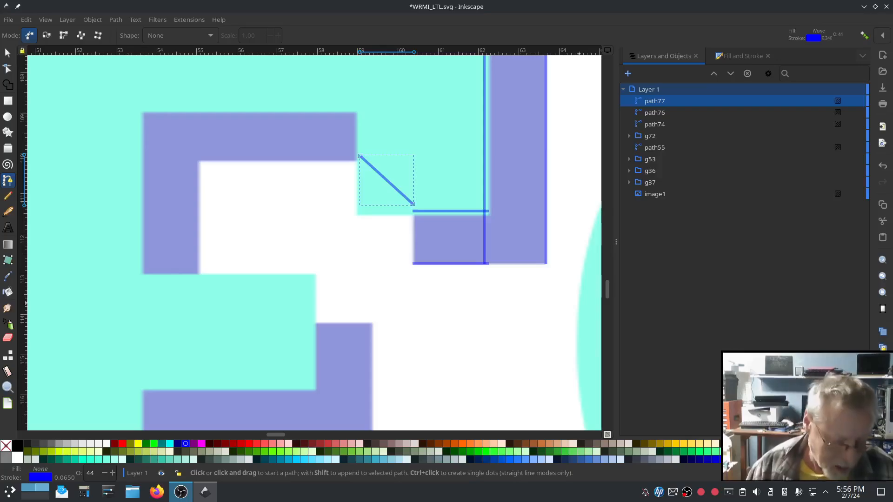
Draw a horizontal rail along the top edge of the shadow beneath the E's top arm and place a duplicate along its lower edge
left_click(358, 111)
left_click(139, 111, "ctrl")
key("Return")
left_click(8, 53)
key("ctrl+d")
left_click_drag(268, 113, 269, 163)
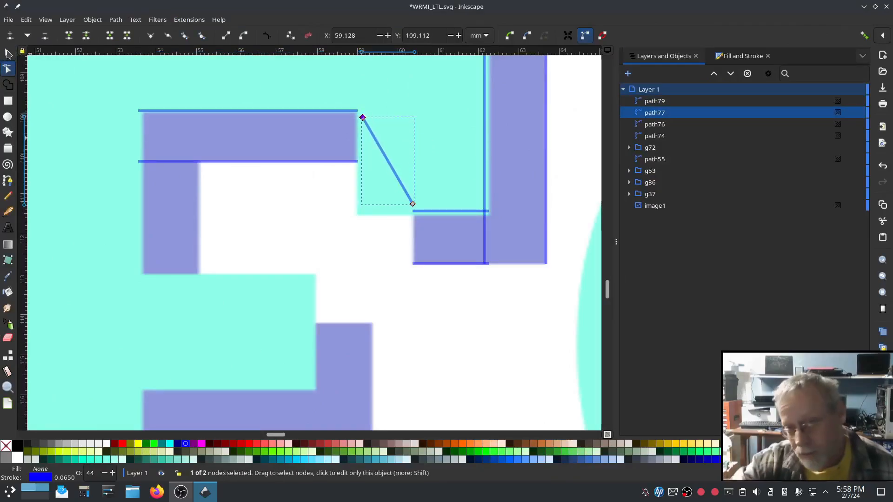
left_click(9, 54)
left_click(39, 202)
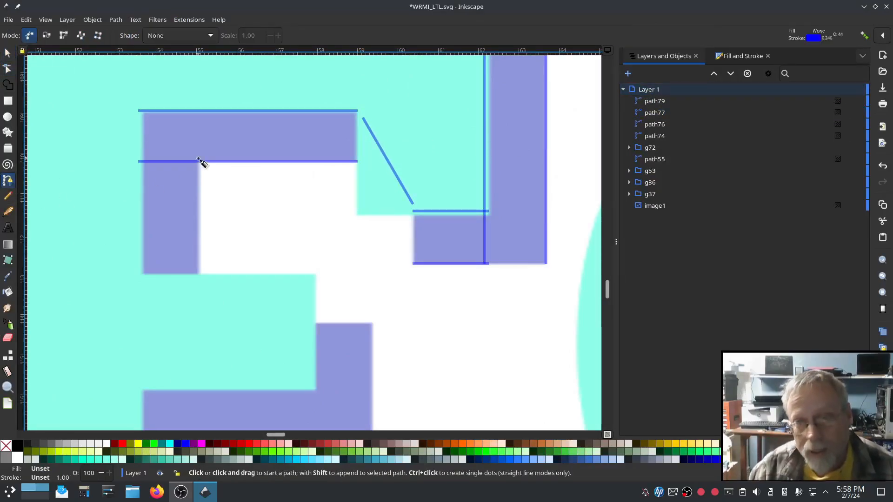
Draw a vertical rail on the right edge of the E's upper stem shadow, duplicate it onto the left edge, and combine both rails
left_click(199, 158)
double_click(199, 277)
left_click(8, 53)
key("ctrl+d")
left_click_drag(197, 197, 138, 197)
key("ctrl+k")
Enable Custom satin column for the E's upper stem shadow and change its allowed lock stitches in the Ink/Stitch params
left_click(189, 20)
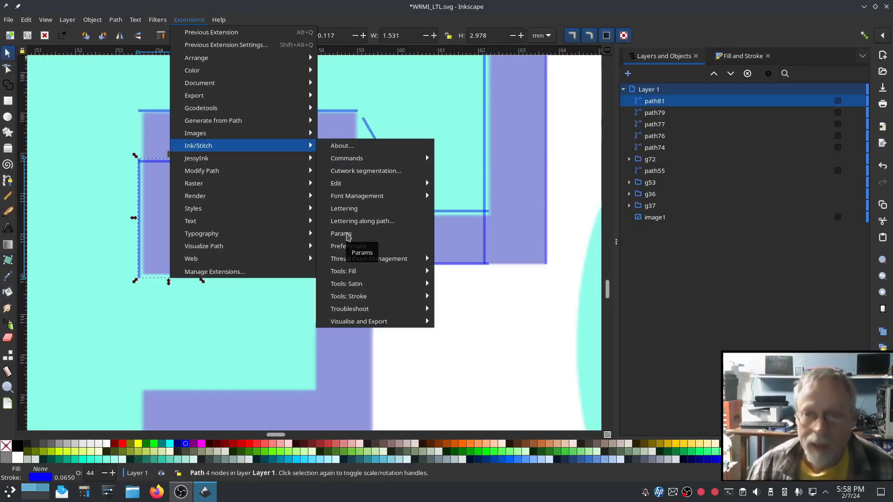
left_click(344, 235)
left_click(91, 82)
left_click(69, 142)
scroll(223, 260, "down", 2)
left_click(288, 303)
left_click(267, 334)
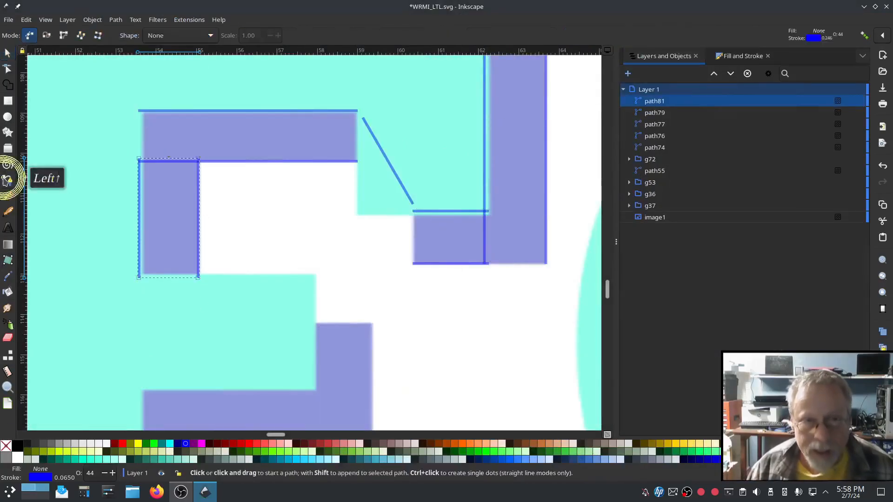
Draw a diagonal running-stitch connector from the foot of the E's upper stem shadow to the end of its middle arm
left_click(200, 285)
double_click(308, 333)
left_click(181, 20)
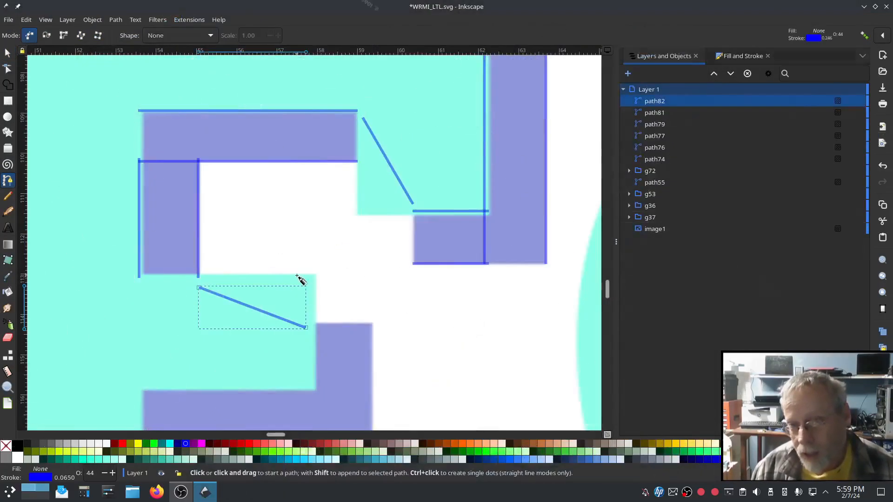
Create two vertical rails about 2.9 mm high on the shadow bar beside the E's middle arm and combine them
scroll(297, 278, "down", 3)
left_click(372, 213)
double_click(372, 327)
key("s")
left_click_drag(371, 259, 312, 259)
left_click(372, 260, "shift")
key("ctrl+k")
Enable Custom satin column in the Ink/Stitch params for the bar beside the E's middle arm
left_click(181, 20)
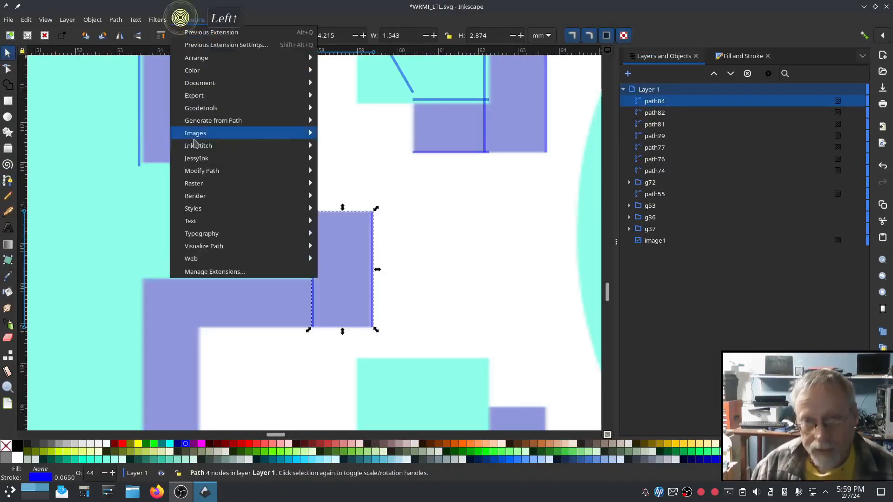
left_click(344, 235)
left_click(127, 81)
left_click(102, 138)
scroll(237, 264, "down", 3)
left_click(258, 197)
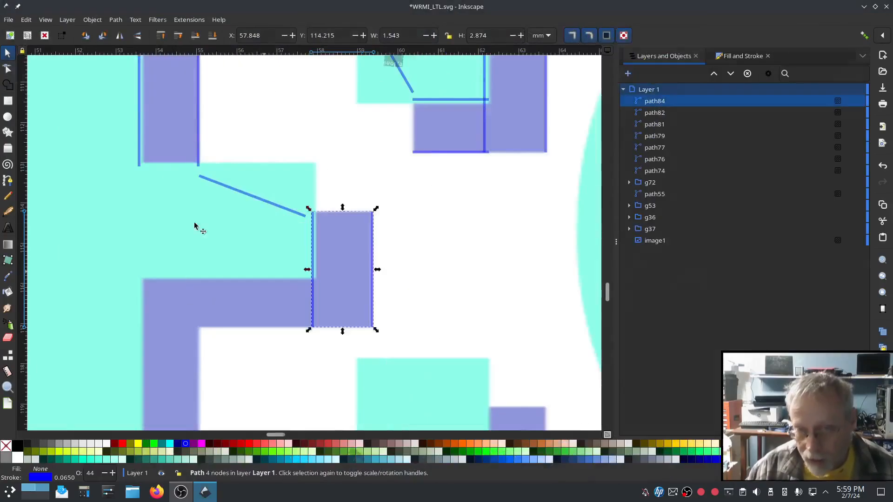
Add a node to the diagonal connector and extend its end into the shadow bar beside the E's middle arm
double_click(305, 216)
left_click_drag(305, 216, 365, 224)
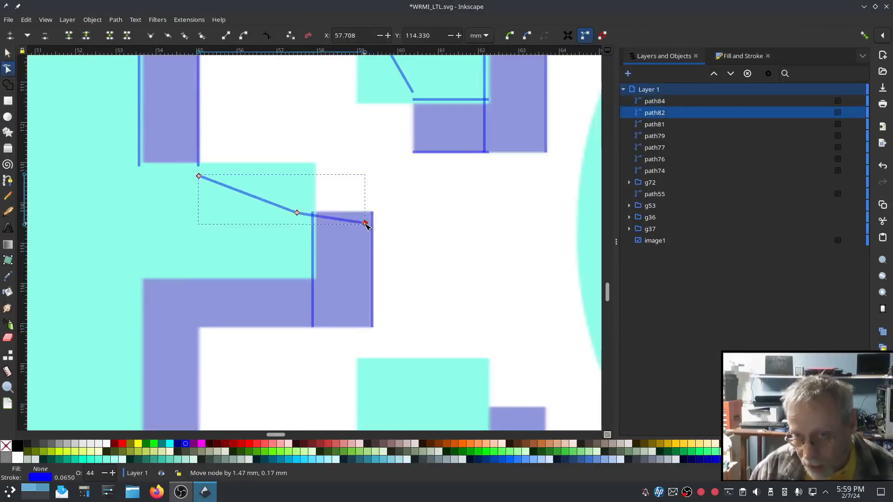
Create two horizontal rails on the shadow beneath the E's middle arm and combine them into one path
double_click(138, 328)
key("s")
key("ctrl+d")
left_click(251, 327, "shift")
key("ctrl+k")
Enable Custom satin column in the Ink/Stitch params for the horizontal shadow beneath the E's middle arm
left_click(186, 19)
left_click(344, 234)
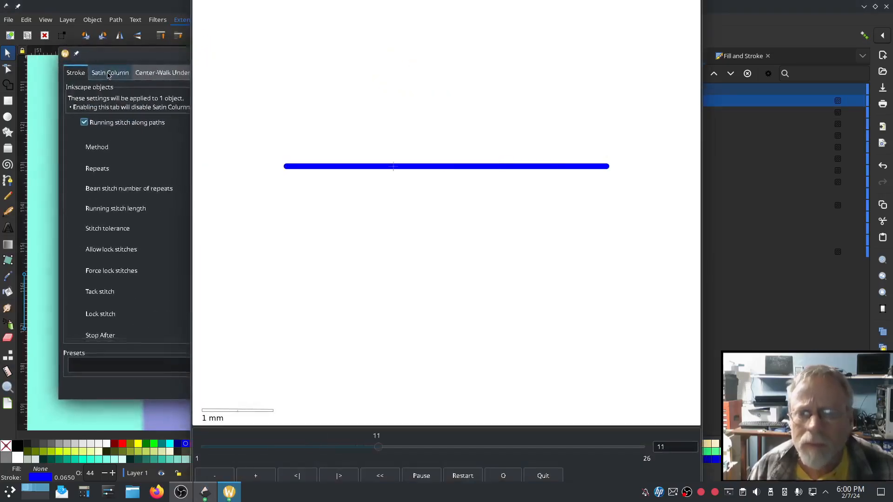
left_click(110, 73)
left_click(84, 131)
left_click(240, 319)
left_click(165, 383)
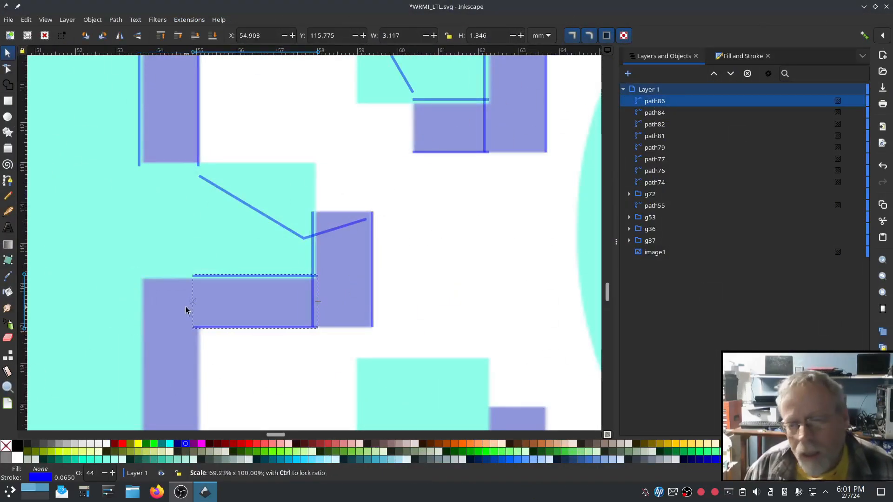
Preview the stitches of the shortened column beneath the E's middle arm and apply its Ink/Stitch params
left_click(189, 19)
left_click(344, 235)
left_click(438, 334)
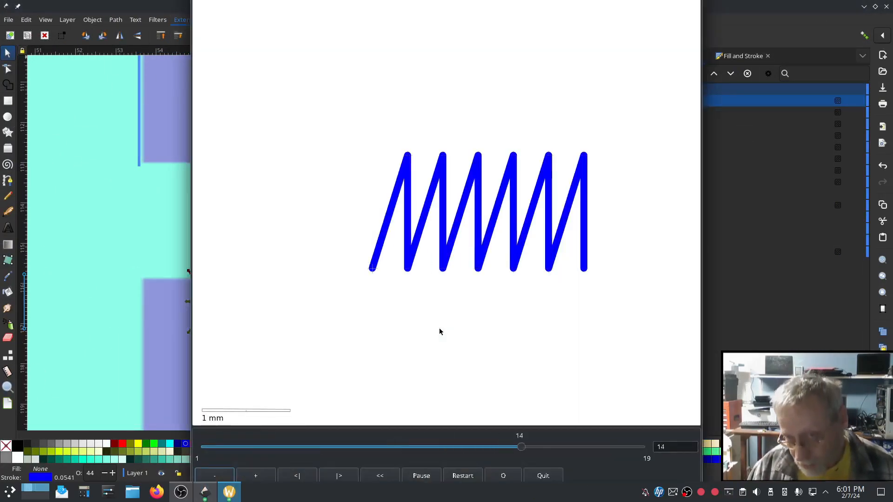
left_click(602, 405)
Create two vertical rails about 4.7 mm long on the edges of the E's lower stem shadow and combine them
left_click(8, 181)
left_click(138, 276)
scroll(139, 277, "down", 9)
double_click(139, 296)
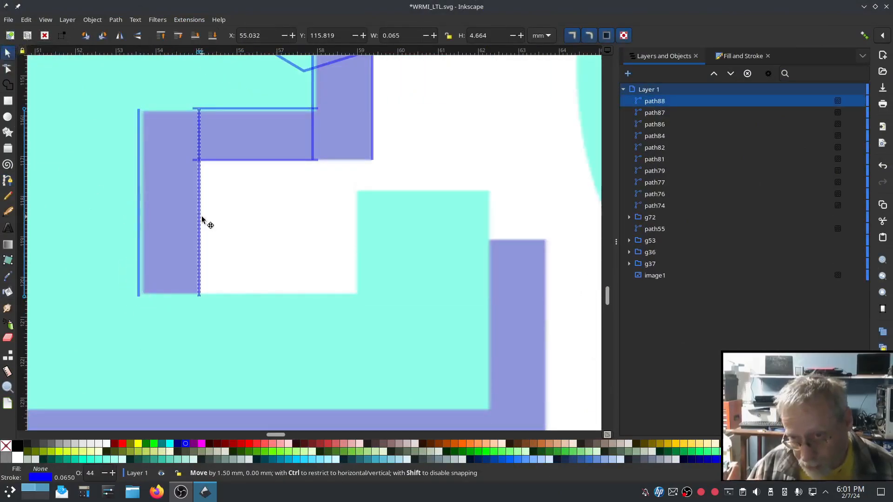
left_click(139, 219, "shift")
key("ctrl+k")
Enable Custom satin column for the E's lower stem shadow, preview its stitches, and apply the Ink/Stitch params
left_click(189, 19)
left_click(343, 233)
left_click(150, 83)
left_click(139, 142)
left_click(438, 334)
left_click(571, 349)
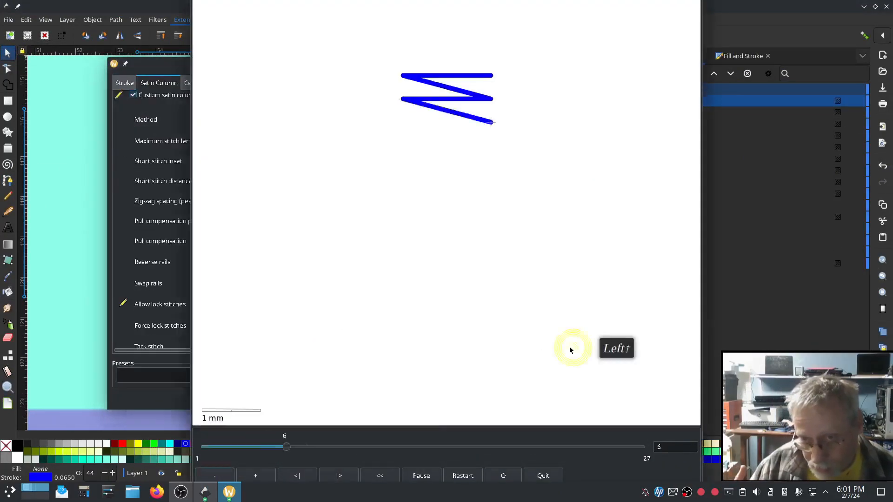
left_click(169, 397)
left_click(602, 405)
Draw a long diagonal connector from the base of the E's lower stem shadow to the small upper-left shadow block and apply its Ink/Stitch params
left_click(8, 180)
scroll(360, 272, "down", 2)
left_click(244, 279)
scroll(244, 279, "up", 6)
double_click(164, 162)
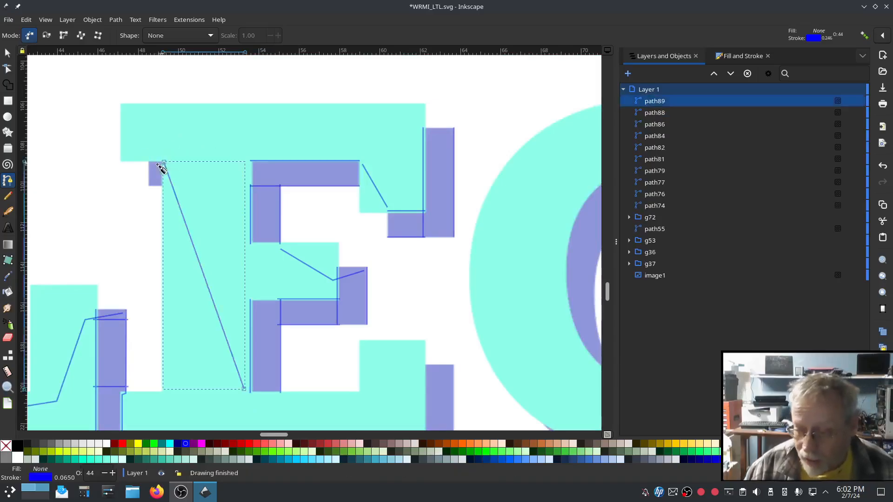
scroll(136, 167, "up", 4)
left_click(189, 20)
mouse_move(200, 145)
left_click(351, 235)
left_click(608, 406)
Create two vertical rails about 1.3 mm high on the small shadow block under the E's upper-left serif and combine them
left_click(183, 141)
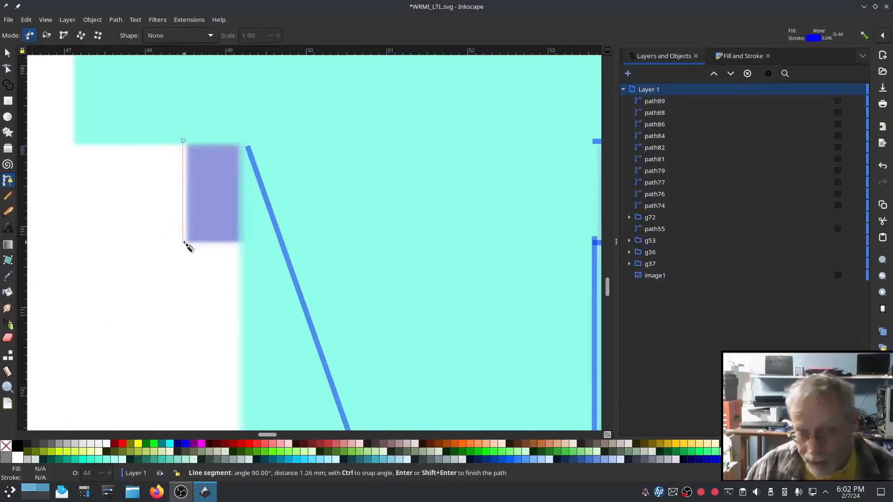
double_click(184, 243)
key("s")
left_click(188, 192)
Set the small upper-left block's satin column to allow Neither lock stitches and apply its Ink/Stitch params
left_click(193, 20)
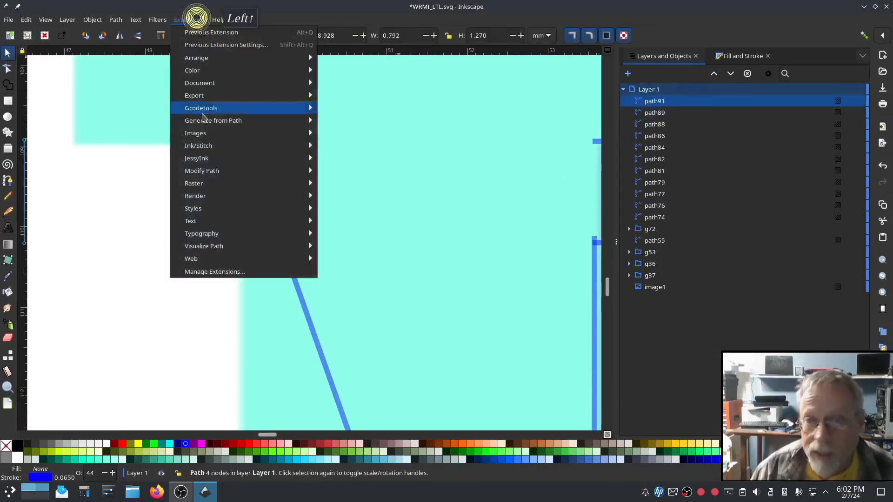
mouse_move(198, 145)
left_click(351, 234)
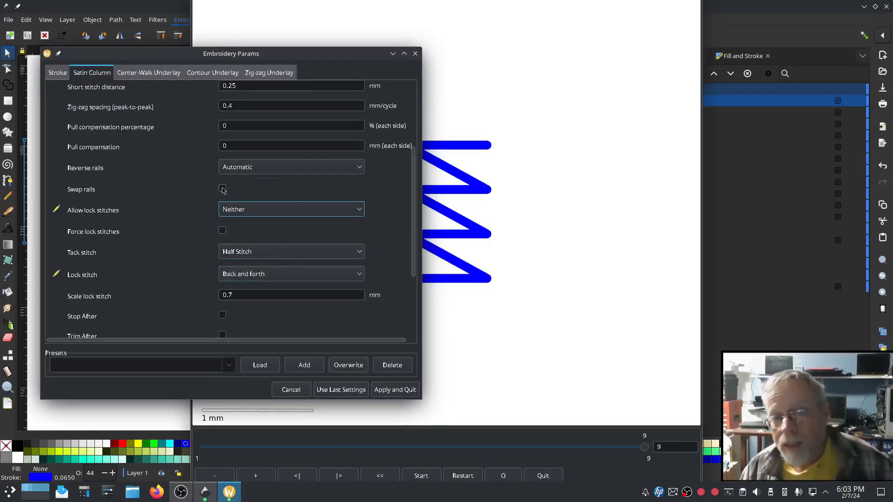
left_click(395, 390)
Add a node near the top of the long diagonal connector and extend its end into the small upper-left shadow block
left_click(8, 69)
double_click(257, 168)
left_click_drag(248, 145, 196, 149)
Draw a bent connector from the small upper-left block down the E's stem to the start of its bottom shadow and apply its Ink/Stitch params
left_click(8, 181)
left_click(251, 242)
scroll(261, 205, "down", 20)
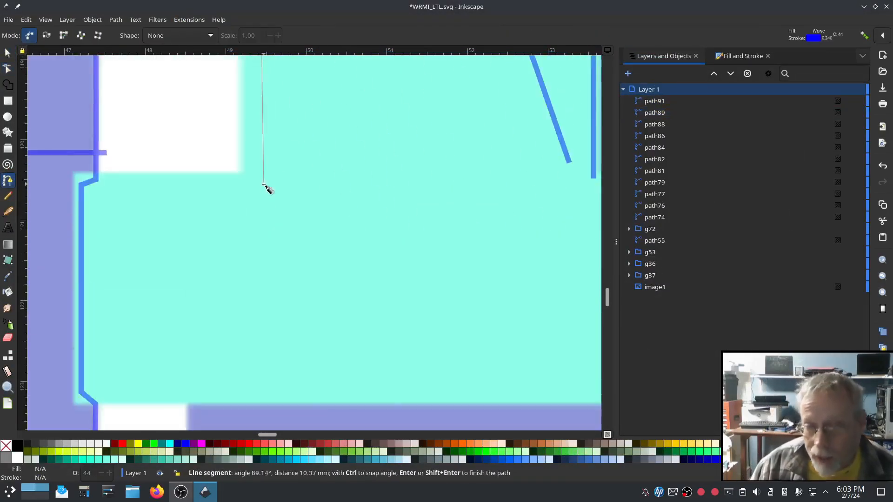
left_click(264, 184)
double_click(189, 390)
left_click(193, 19)
mouse_move(198, 145)
left_click(351, 235)
left_click(395, 390)
Draw a horizontal rail about 15.2 mm long along the lower edge of the E's bottom shadow and place a duplicate along its upper edge
scroll(225, 298, "down", 8)
scroll(243, 296, "up", 2)
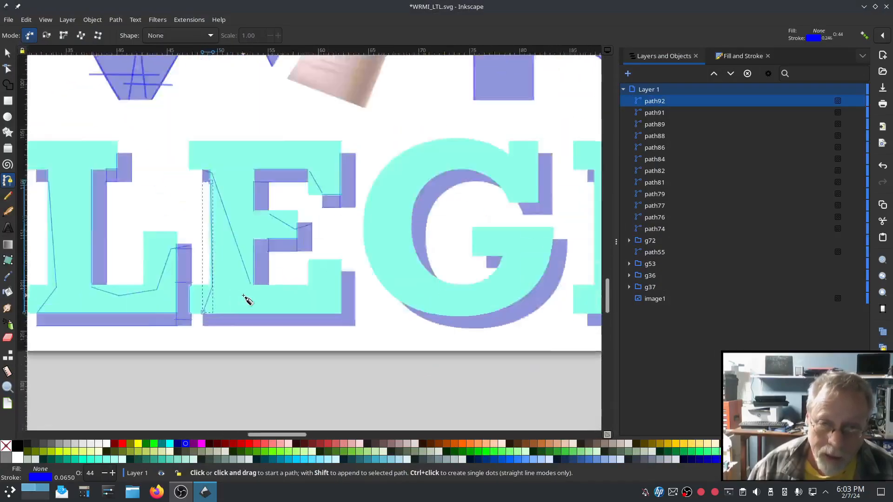
scroll(197, 326, "up", 6)
left_click(243, 316)
scroll(243, 315, "down", 2)
left_click_drag(496, 327, 88, 316)
double_click(449, 305)
left_click(8, 53)
key("ctrl+d")
left_click_drag(182, 303, 181, 252)
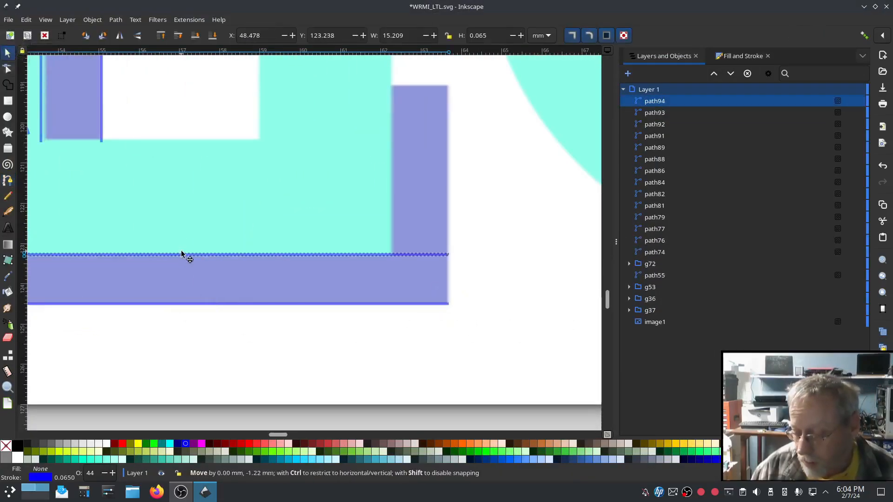
Enable Custom satin column for the E's bottom shadow, change its allowed lock stitches, and apply the Ink/Stitch params
left_click(189, 20)
mouse_move(198, 146)
left_click(351, 235)
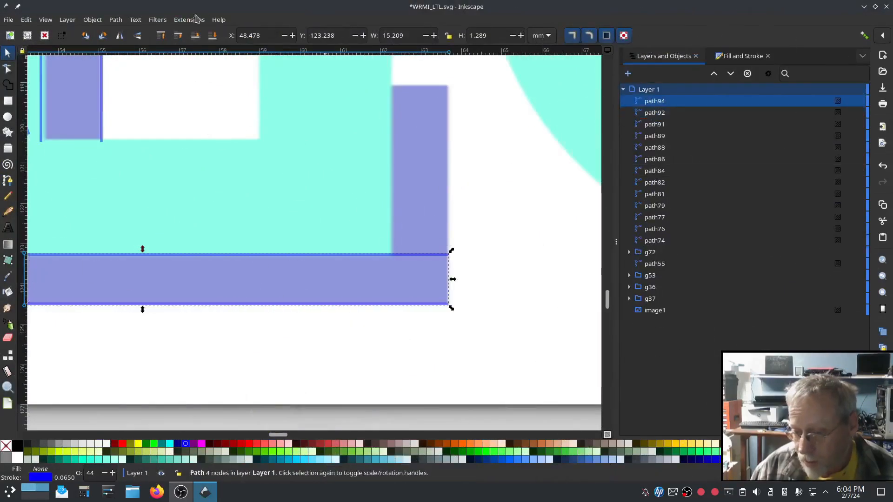
left_click(131, 75)
left_click(107, 134)
scroll(282, 128, "down", 5)
left_click(283, 128)
left_click(279, 170)
left_click(605, 379)
left_click(437, 393)
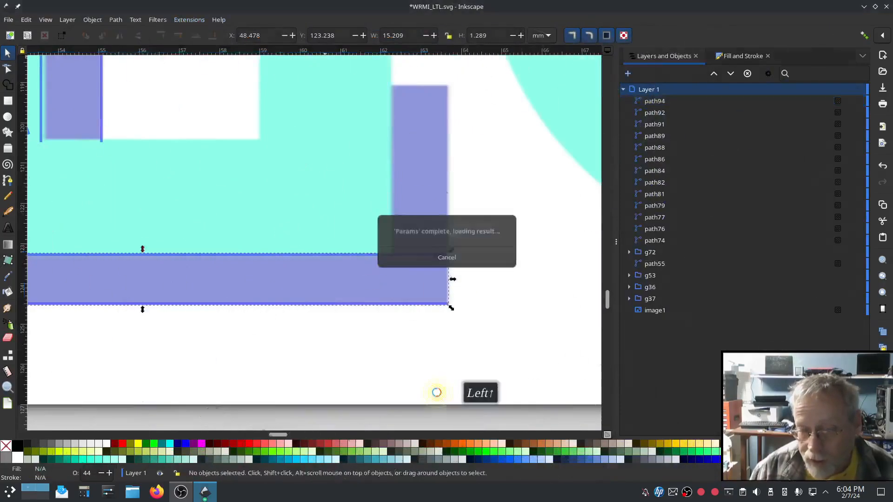
Draw a vertical rail about 5.5 mm long on the outer edge of the E's lower-right shadow bar and move a duplicate towards its inner edge
left_click(7, 175)
left_click(448, 83)
double_click(447, 304)
left_click(8, 53)
left_click(448, 196)
key("ctrl+d")
left_click_drag(447, 196, 405, 201)
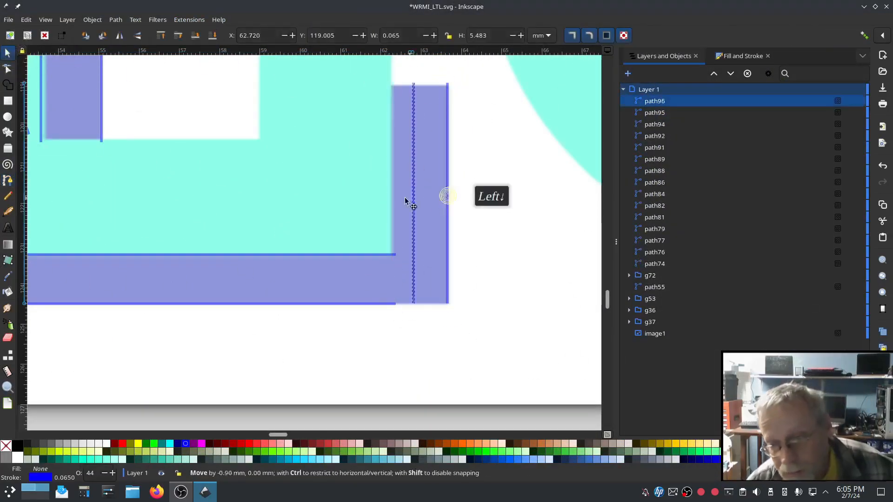
Raise the upper rail of the E's bottom shadow slightly, and combine the two rails of the lower-right bar into one path
left_click(7, 69)
left_click_drag(396, 254, 396, 251)
left_click(642, 112)
left_click(647, 101, "shift")
key("ctrl+k")
Set the satin column and lock stitch options for the E's lower-right shadow bar in the Ink/Stitch params and apply them
left_click(189, 20)
left_click(343, 233)
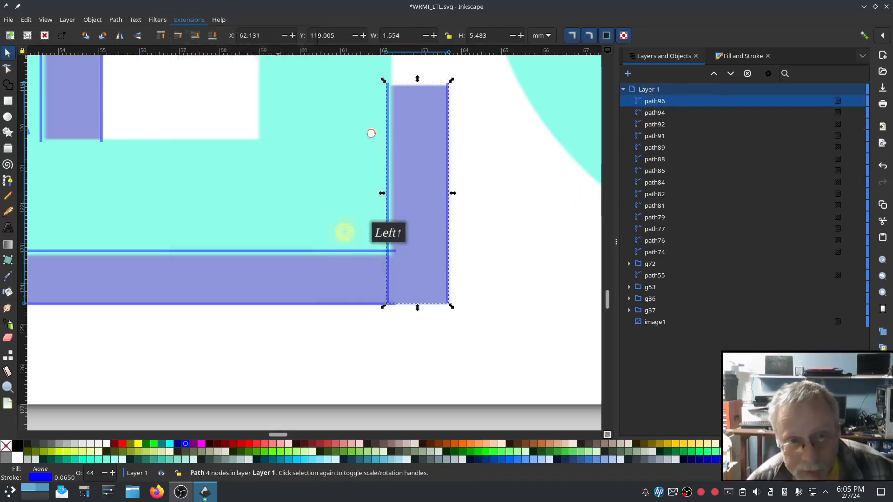
left_click(272, 296)
left_click(273, 296)
scroll(223, 297, "down", 3)
left_click(298, 289)
left_click(279, 316)
left_click(425, 387)
Group all the paths that make up the E's drop shadow
scroll(452, 337, "down", 4)
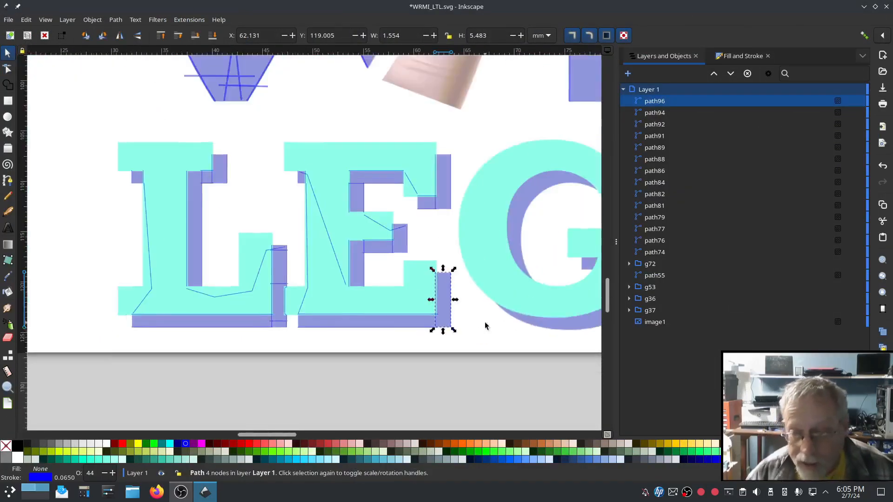
left_click_drag(482, 325, 235, 329)
scroll(423, 176, "up", 4)
left_click(7, 180)
left_click(7, 53)
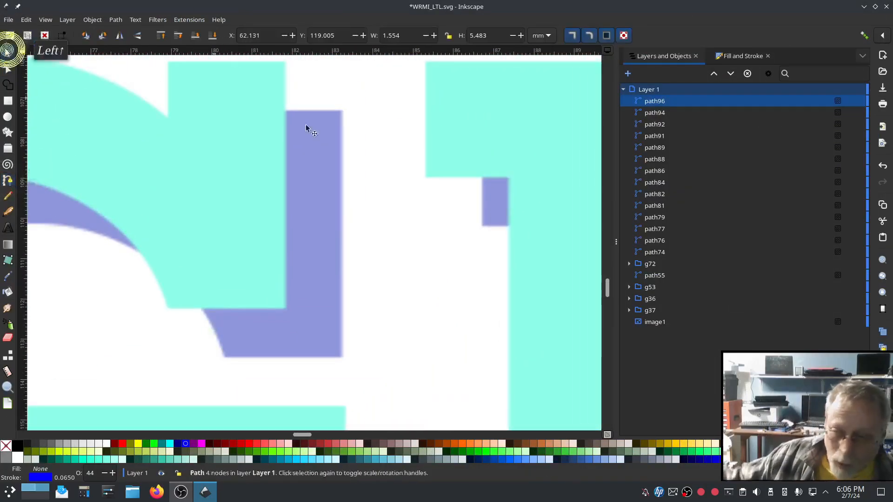
left_click(655, 252, "shift")
scroll(421, 275, "down", 6)
left_click(92, 19)
left_click(99, 104)
Draw a vertical rail about 6.1 mm long on the outer edge of the G's upper-right shadow bar and combine it with a duplicate on the inner edge
left_click(648, 89)
scroll(410, 275, "up", 6)
left_click(7, 181)
left_click(403, 112)
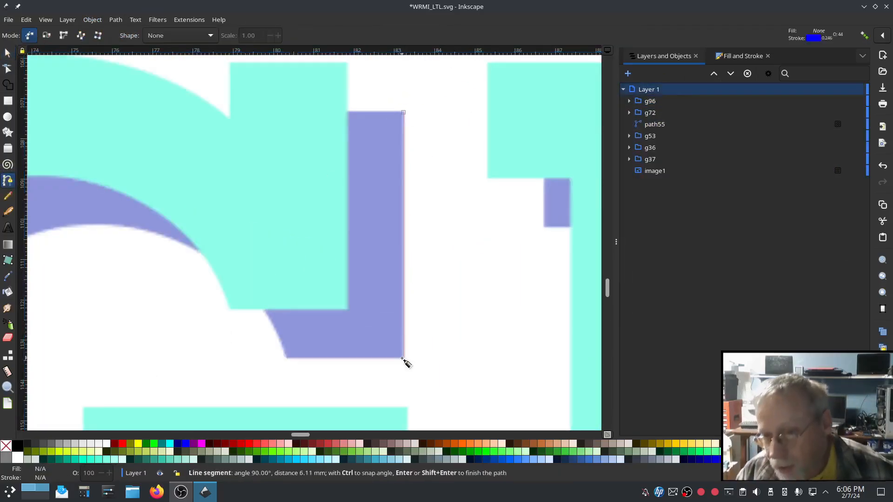
double_click(404, 359)
left_click(8, 53)
key("ctrl+d")
Enable Custom satin column for the G's upper-right shadow bar and apply the Ink/Stitch params
left_click(190, 20)
mouse_move(200, 143)
left_click(340, 232)
left_click(303, 85)
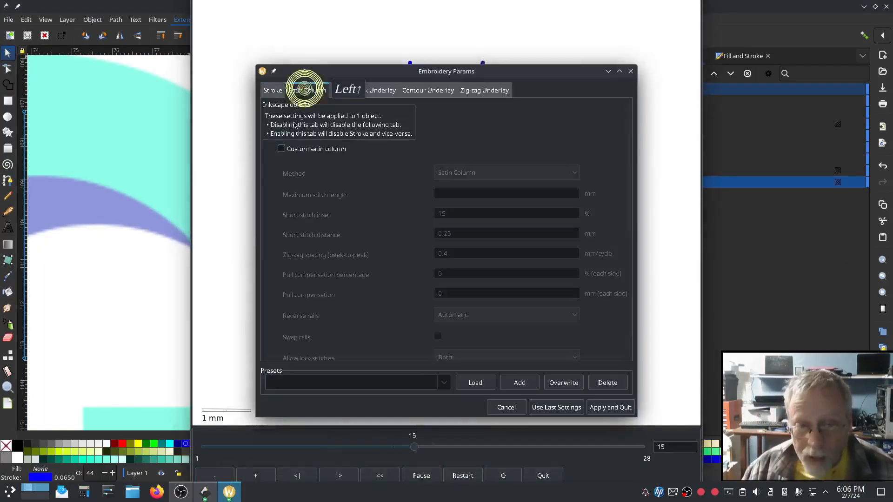
left_click(360, 388)
Draw a horizontal rail about 2.2 mm long above the G's short serif shadow and pair it with a duplicate on the shadow's lower edge
key("b")
left_click(347, 307)
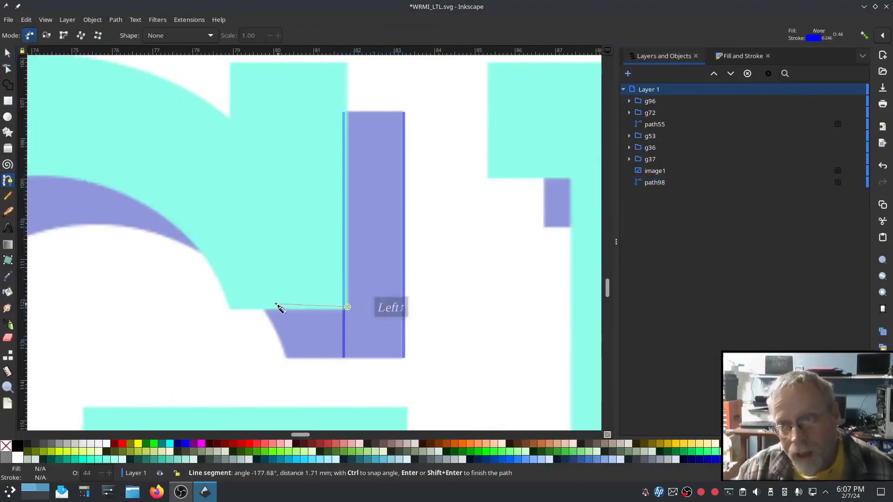
double_click(257, 307)
left_click(8, 53)
key("ctrl+d")
left_click_drag(324, 308, 326, 359)
Set the G's short serif shadow as a satin column, change its allowed lock stitches, and apply the Ink/Stitch params
left_click(190, 19)
mouse_move(200, 143)
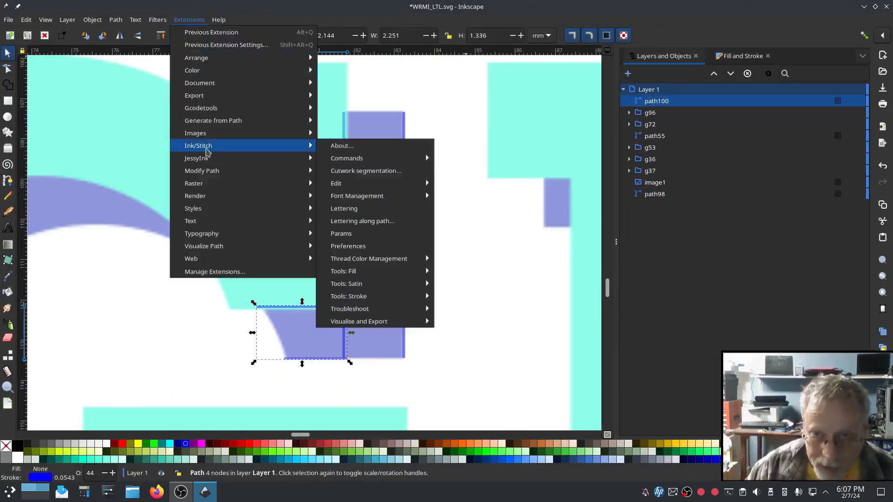
left_click(339, 231)
left_click(256, 266)
left_click(256, 306)
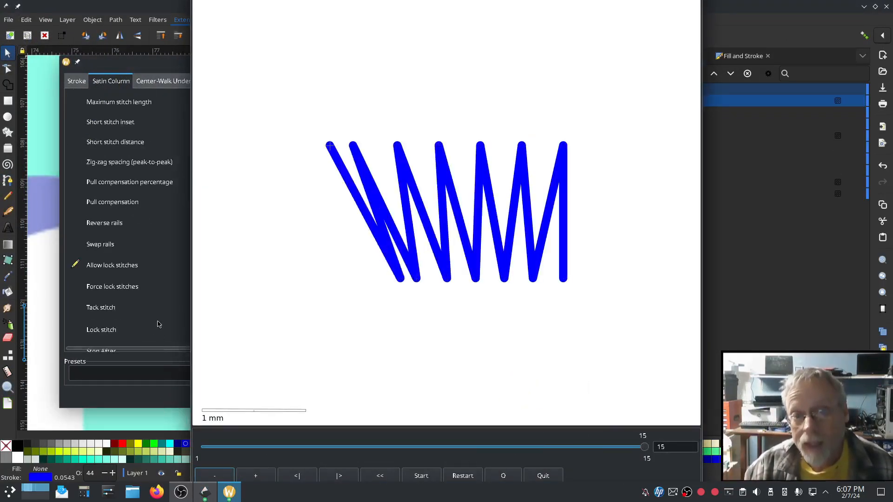
left_click(400, 399)
Draw a straight connector from the G's short serif shadow to its inner curved shadow and set its allowed lock stitches to Neither
key("b")
left_click(263, 302)
double_click(201, 245)
left_click(189, 19)
mouse_move(199, 144)
left_click(347, 232)
left_click(408, 228)
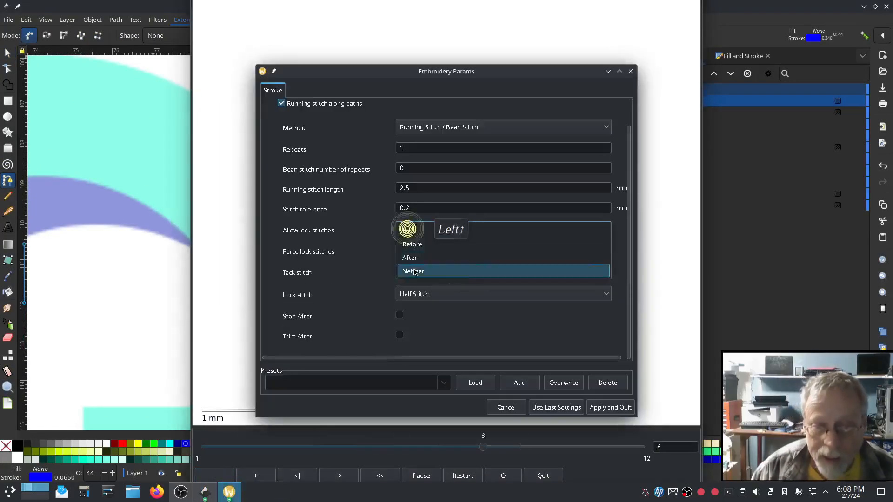
left_click(413, 271)
left_click(609, 406)
Trace a rail along the outer edge of the G's inner curved shadow and smooth all of its nodes
scroll(188, 241, "up", 4)
left_click(139, 163)
scroll(138, 163, "down", 5)
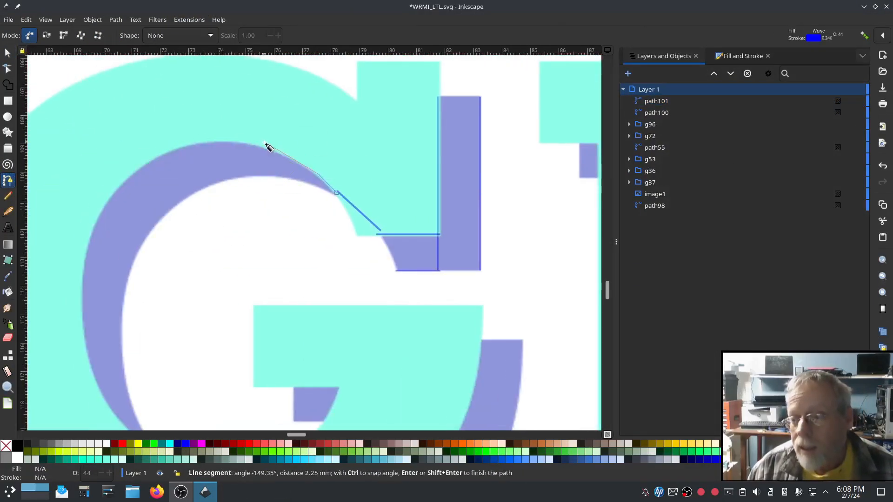
left_click(81, 354)
scroll(93, 326, "down", 6)
left_click(113, 315)
scroll(153, 348, "up", 2)
double_click(156, 338)
key("n")
key("ctrl+a")
left_click(185, 36)
scroll(182, 228, "down", 4)
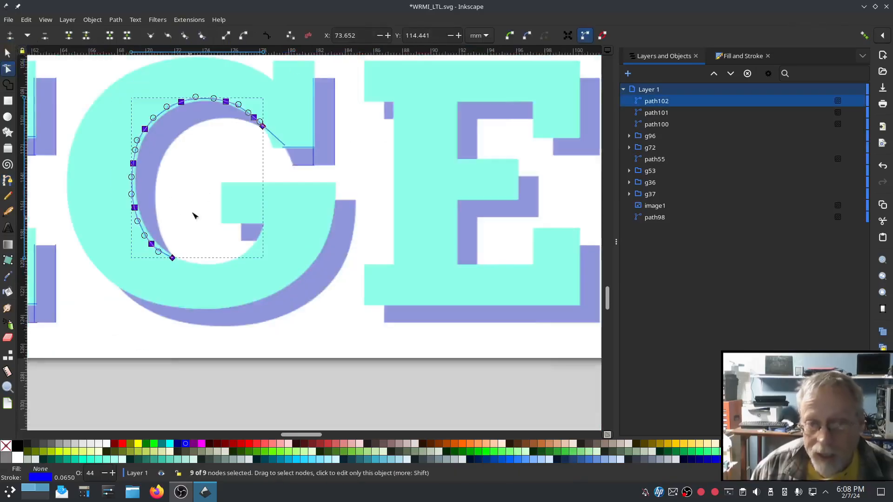
Trace the second rail along the inner edge of the G's inner curved shadow and adjust its curve to follow the shape
left_click(8, 181)
scroll(247, 132, "up", 3)
left_click(288, 118)
left_click(217, 93)
left_click(263, 96)
left_click(224, 168)
left_click(212, 247)
left_click(220, 333)
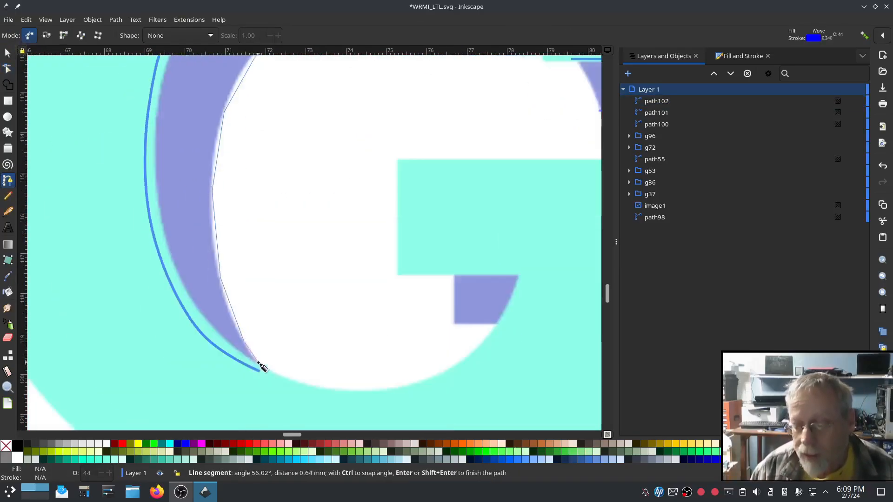
double_click(261, 369)
scroll(326, 186, "up", 6)
left_click(408, 89)
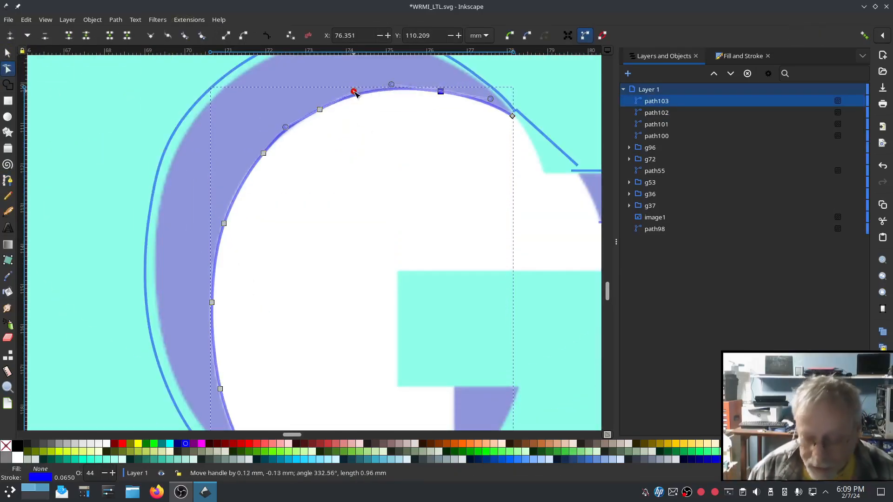
Draw five straight rungs across both rails of the G's inner curved shadow
left_click(8, 196)
left_click(496, 169)
left_click(511, 148)
left_click(346, 159)
left_click(321, 80)
left_click(243, 258)
left_click(147, 223)
Combine the two rails and five rungs of the G's inner curved shadow into one path
left_click(664, 182)
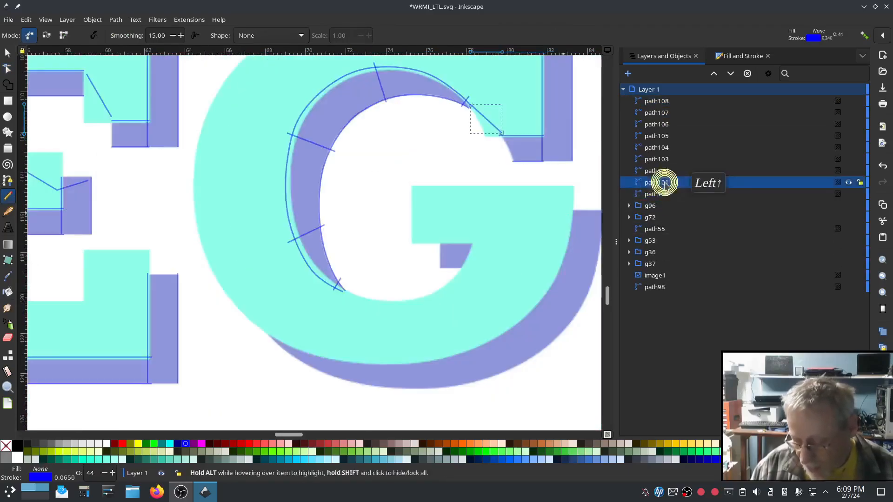
left_click(665, 171)
left_click(663, 102, "shift")
key("ctrl+k")
Enable Custom satin column for the G's inner curved shadow and apply the Ink/Stitch params
left_click(189, 20)
left_click(321, 218)
left_click(241, 93)
left_click(215, 152)
left_click_drag(335, 74, 130, 58)
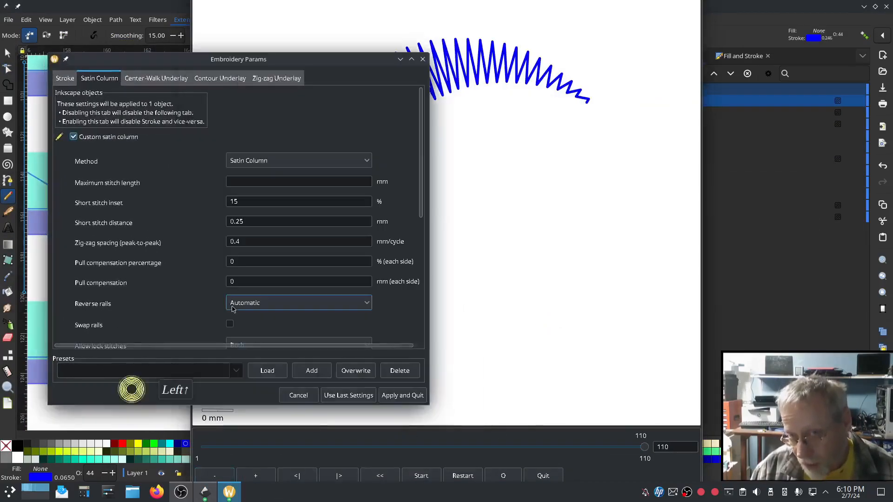
scroll(234, 309, "down", 5)
left_click(402, 395)
Draw a straight connector from the inner curved shadow's lower end to the G's bottom shadow tip and change its allowed lock stitches
left_click(8, 181)
left_click(340, 298)
double_click(274, 330)
left_click(185, 20)
mouse_move(207, 146)
left_click(371, 224)
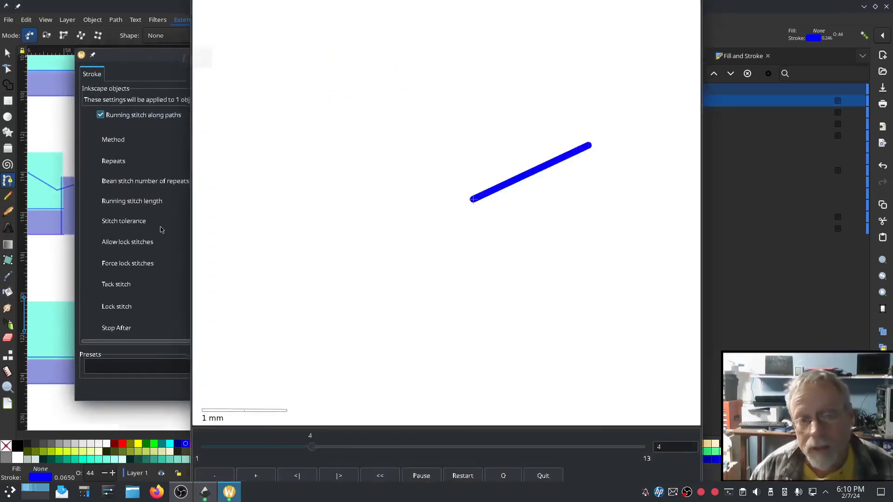
left_click(160, 230)
left_click(321, 241)
left_click(275, 278)
left_click(426, 391)
Trace a rail along the upper edge of the G's large bottom shadow and make all of its nodes smooth
scroll(273, 333, "up", 3)
left_click(272, 336)
left_click(377, 385)
left_click(524, 412)
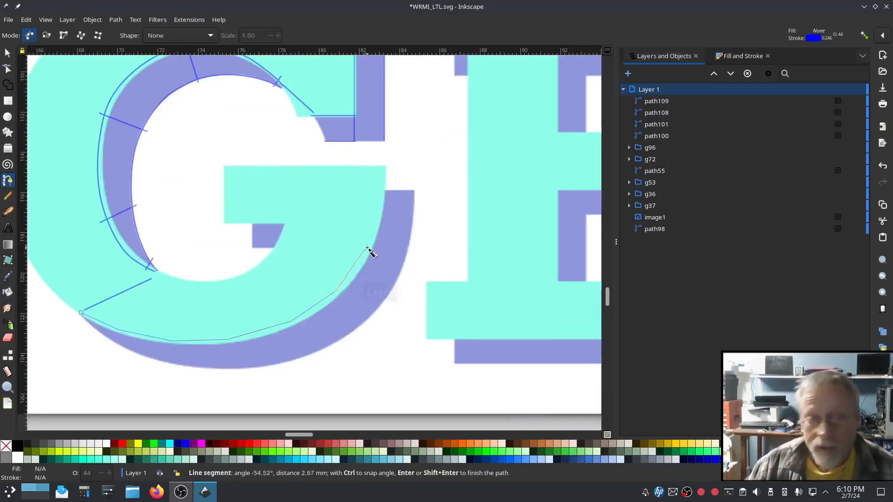
left_click(366, 247)
double_click(381, 190)
left_click(8, 69)
key("ctrl+a")
key("shift+s")
Trace the outer rail along the lower edge of the G's large bottom shadow, from its left tip to its upper-right end
left_click(8, 180)
scroll(74, 318, "up", 5)
left_click(110, 292)
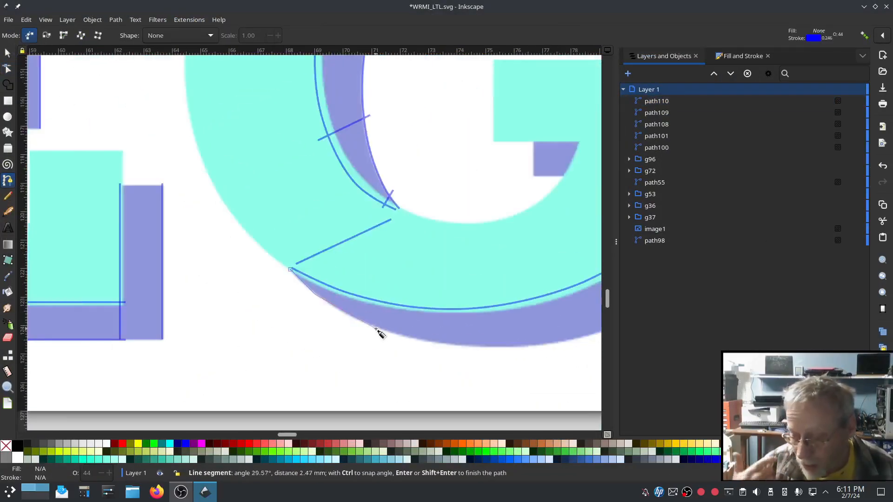
left_click(375, 328)
left_click(519, 346)
left_click_drag(519, 346, 138, 336)
left_click(243, 313)
left_click(320, 262)
left_click(357, 213)
left_click(378, 149)
double_click(383, 84)
Draw four rungs across the G's large bottom shadow and combine them with its two rails into one path
left_click(8, 196)
left_click(325, 100)
left_click(278, 208)
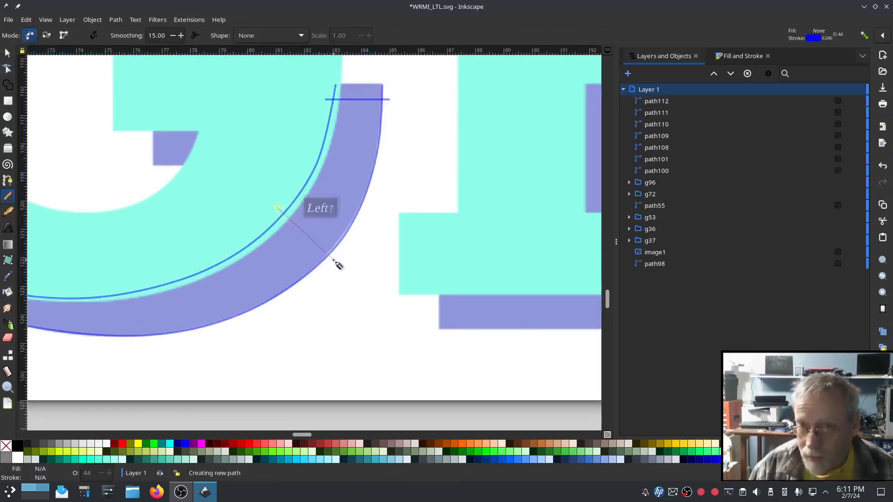
left_click(154, 248)
left_click(8, 54)
left_click(656, 159)
left_click(656, 101, "shift")
key("ctrl+k")
Set the G's large bottom shadow as a custom satin column and apply the Ink/Stitch params
left_click(196, 21)
mouse_move(200, 172)
left_click(335, 233)
left_click(383, 73)
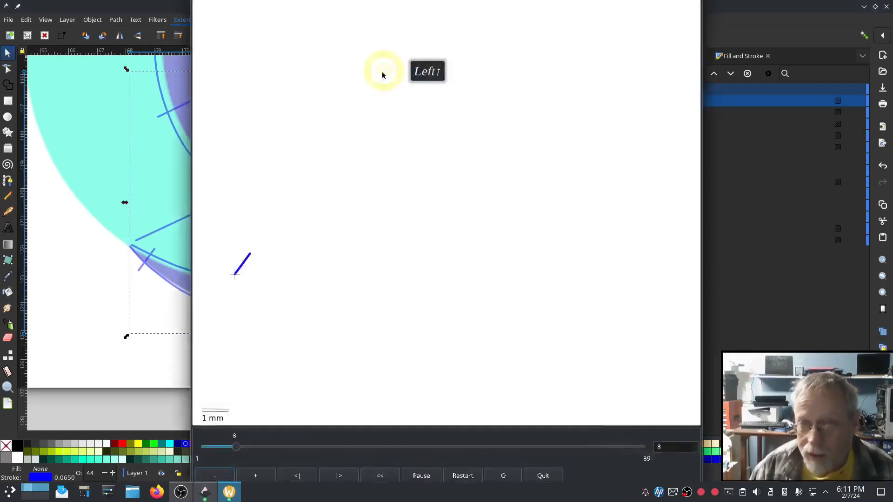
left_click(132, 93)
left_click(104, 152)
left_click(431, 411)
Draw a connector about 4.6 mm long from the bottom shadow's upper end to the small crossbar shadow and set its lock stitch option
left_click(8, 180)
left_click(470, 159)
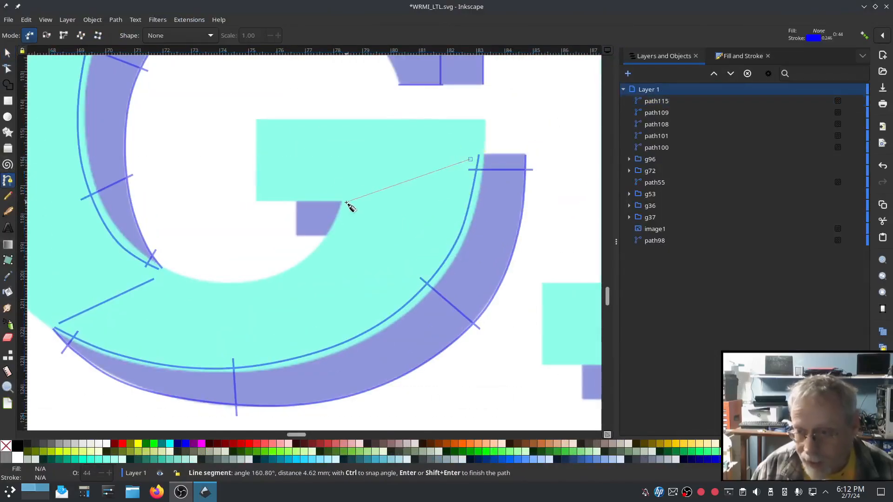
double_click(346, 203)
left_click(189, 20)
left_click(338, 233)
left_click(187, 254)
left_click(198, 281)
left_click(376, 402)
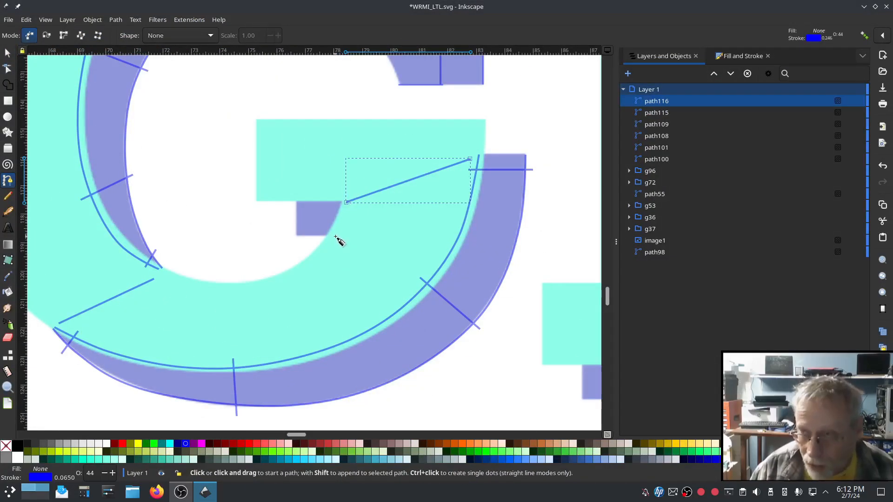
Draw a horizontal rail on the lower edge of the G's small crossbar shadow and combine it with a duplicate on the upper edge
left_click(335, 237)
double_click(296, 236)
left_click(8, 53)
key("ctrl+d")
left_click_drag(335, 235, 335, 195)
left_click(656, 112, "shift")
key("ctrl+k")
Set the satin column options for the G's small crossbar shadow in the Ink/Stitch params and apply them
left_click(190, 20)
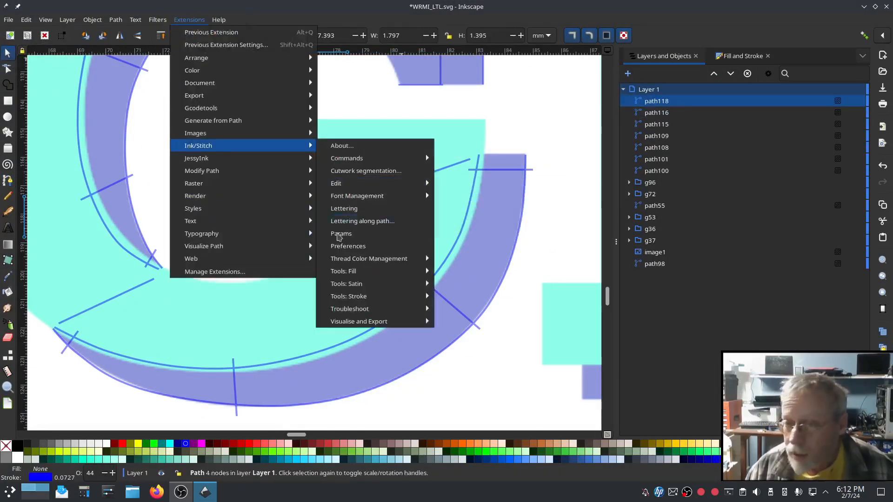
left_click(340, 234)
scroll(154, 195, "down", 5)
left_click(260, 123)
left_click(263, 166)
left_click(426, 389)
Move path98 from the bottom of the stack to beneath path100 and group all eight of the G's shadow paths
scroll(553, 246, "down", 3)
left_click(654, 171, "shift")
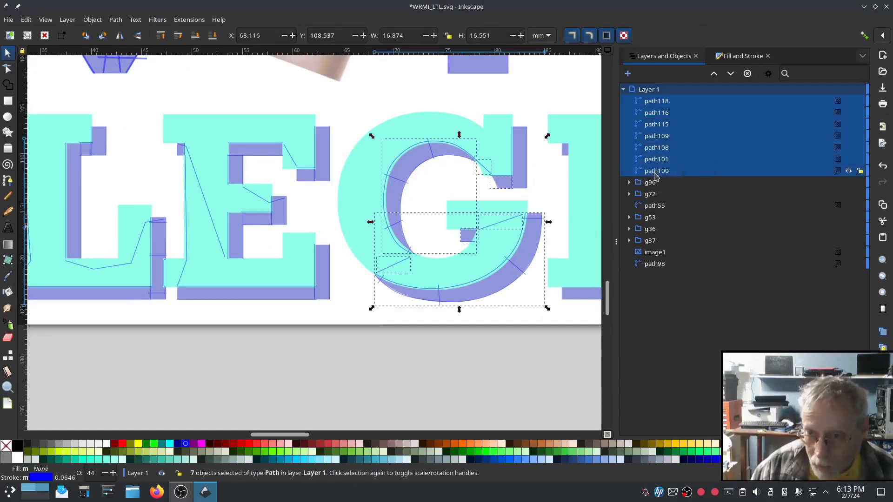
left_click(651, 263)
left_click_drag(651, 263, 654, 177)
left_click(656, 100, "shift")
left_click(96, 19)
left_click(103, 107)
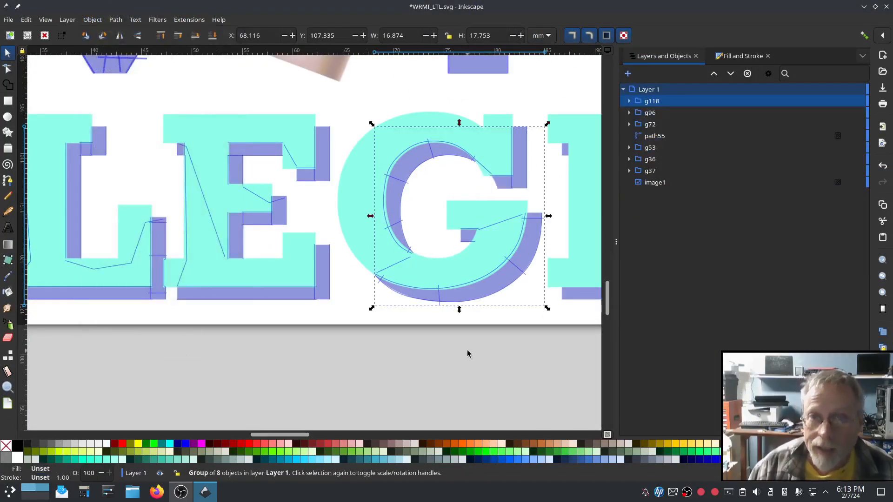
Duplicate the first E's shadow group and move its 14 paths about 38 mm horizontally onto the second E
left_click_drag(467, 344, 319, 334)
left_click(666, 113)
key("ctrl+d")
left_click(629, 101)
left_click(662, 113)
left_click(662, 264, "shift")
scroll(490, 357, "down", 1)
left_click_drag(189, 294, 460, 299)
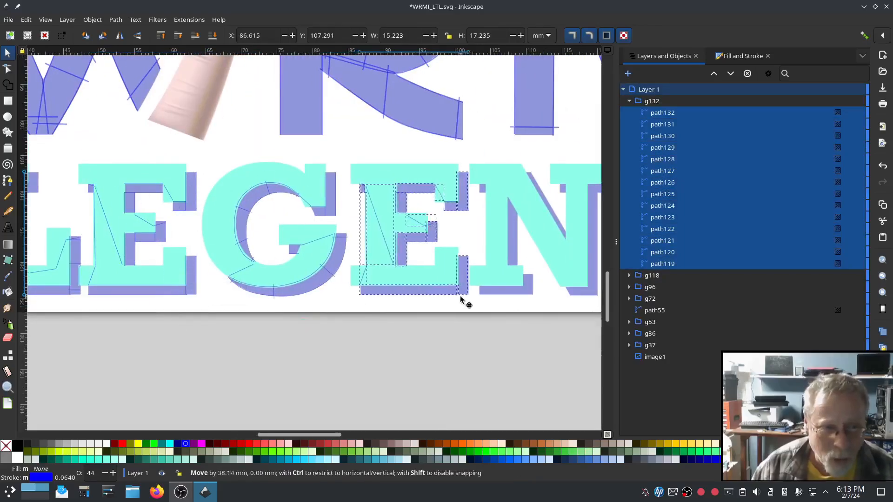
left_click_drag(510, 313, 390, 329)
left_click(629, 101)
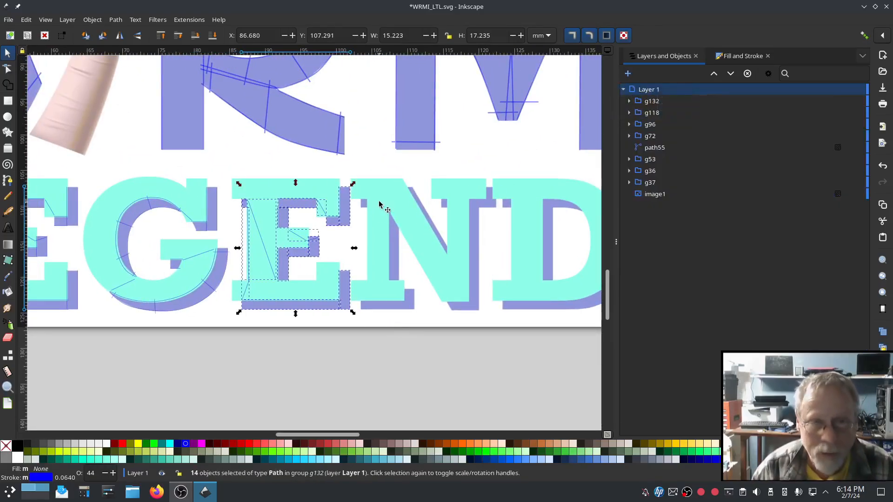
Draw a rail about 7.5 mm long on the lower edge of the N's foot shadow and combine it with a duplicate on the upper edge
scroll(414, 307, "up", 4)
left_click(8, 180)
left_click(196, 313)
left_click(410, 312)
key("Return")
key("ctrl+d")
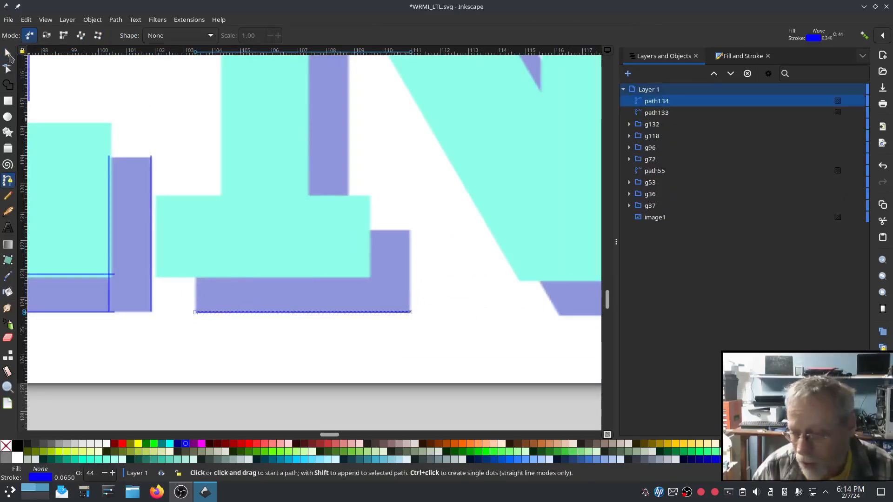
left_click(8, 53)
left_click_drag(345, 312, 345, 274)
key("ctrl+k")
Make the N's foot shadow a custom satin column with lock stitches allowed Before and rails swapped, and apply the params
left_click(189, 20)
left_click(342, 233)
left_click(88, 132)
scroll(180, 220, "down", 3)
left_click(263, 255)
left_click(264, 271)
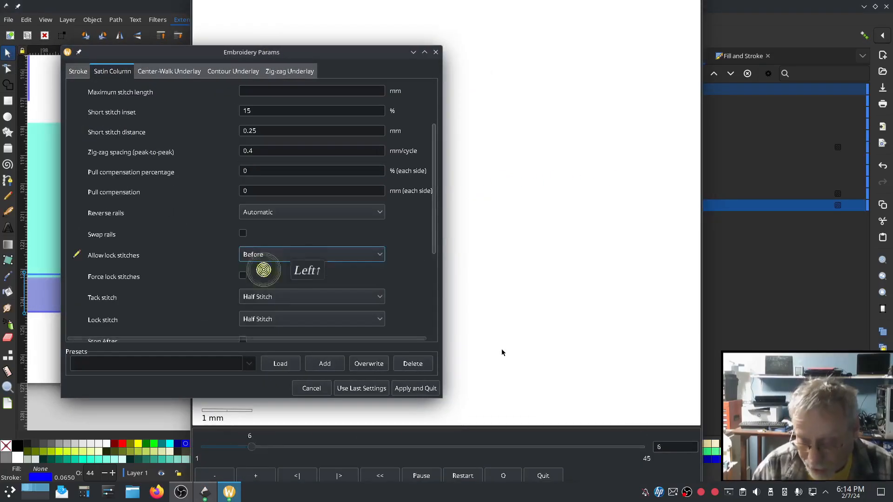
left_click(242, 233)
left_click(415, 390)
Draw a vertical rail about 1.7 mm long on the foot's small upright shadow and combine it with a duplicate on the opposite edge
left_click(8, 180)
left_click(366, 277)
left_click(366, 229)
key("Return")
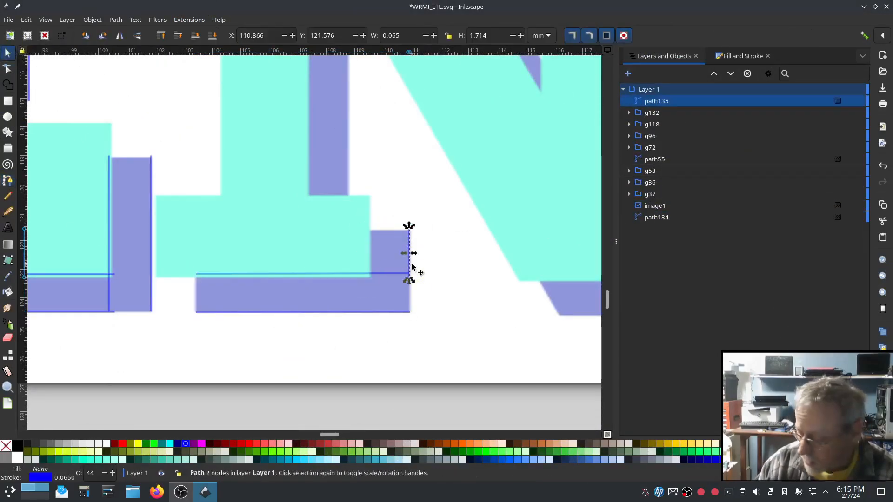
key("ctrl+z")
left_click(367, 258)
key("ctrl+d")
left_click_drag(367, 257, 410, 258)
left_click(366, 257, "shift")
key("ctrl+k")
Set the foot's small upright shadow as a custom satin column, choose its lock stitch option and apply the params
left_click(189, 19)
left_click(342, 233)
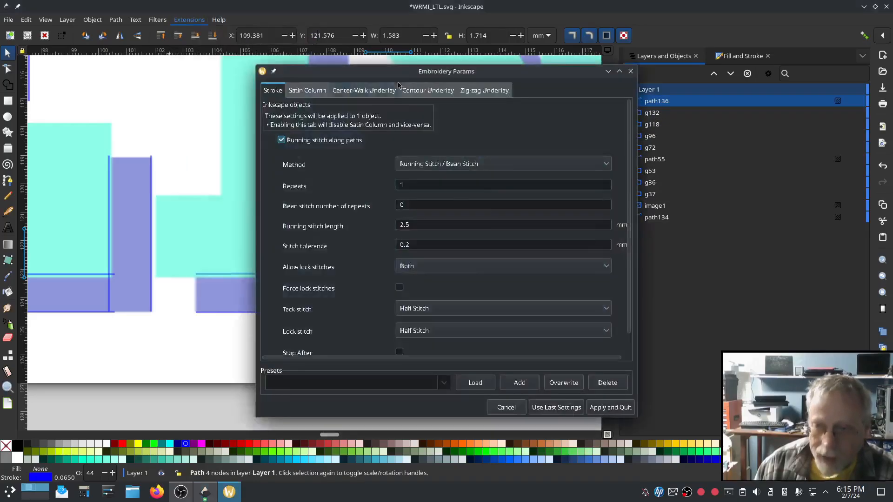
left_click(107, 81)
left_click(81, 141)
scroll(173, 263, "down", 3)
left_click(259, 265)
left_click(259, 306)
left_click(410, 398)
Draw a short connector about 1.2 mm long from the top of the foot's upright shadow toward the N's inner stem shadow
left_click(8, 180)
left_click(361, 232)
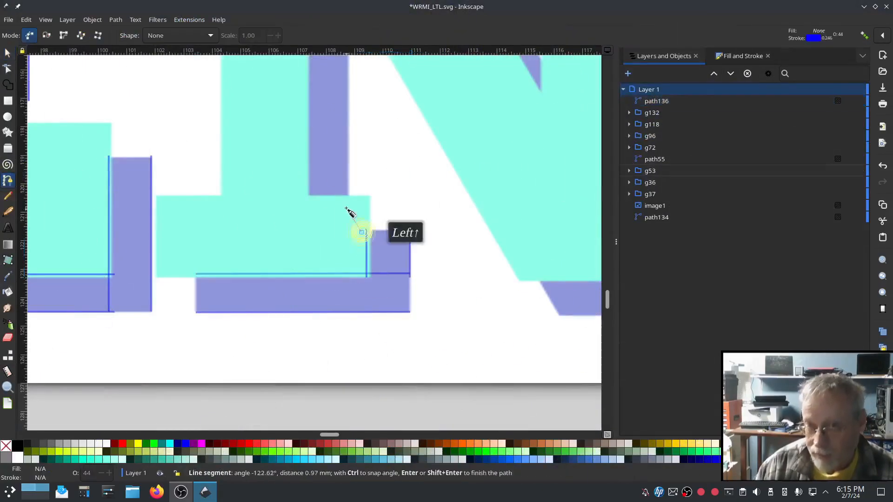
left_click(348, 201)
key("Return")
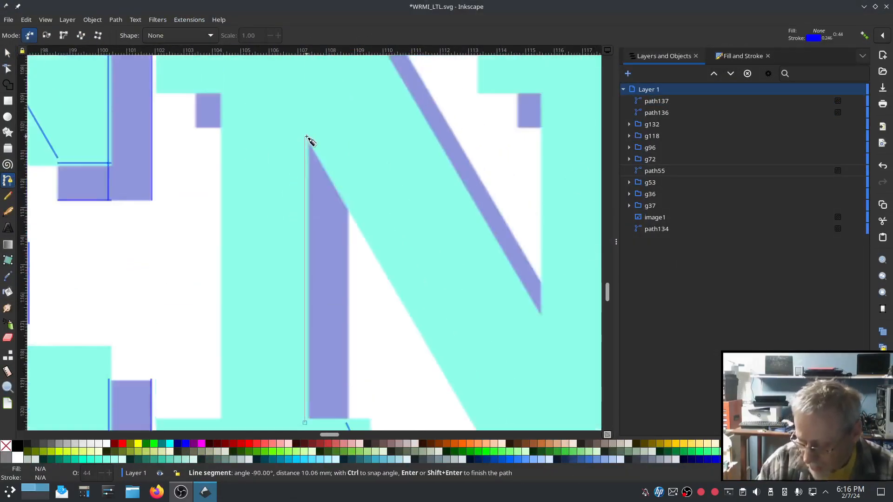
Draw a vertical rail about 10 mm long on the N's inner stem shadow and combine it with a shortened duplicate on the opposite edge
left_click(307, 138)
key("Return")
key("s")
key("ctrl+d")
left_click_drag(310, 348, 339, 348)
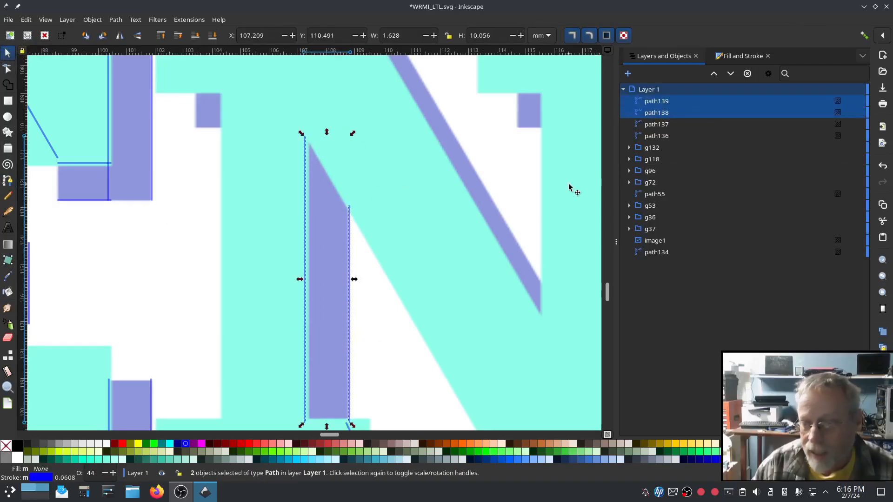
key("ctrl+k")
Set the N's inner stem shadow as a custom satin column with lock stitches allowed Neither, and apply the params
left_click(190, 20)
left_click(114, 79)
left_click(92, 136)
scroll(227, 303, "down", 2)
left_click(274, 298)
left_click(274, 340)
left_click(163, 390)
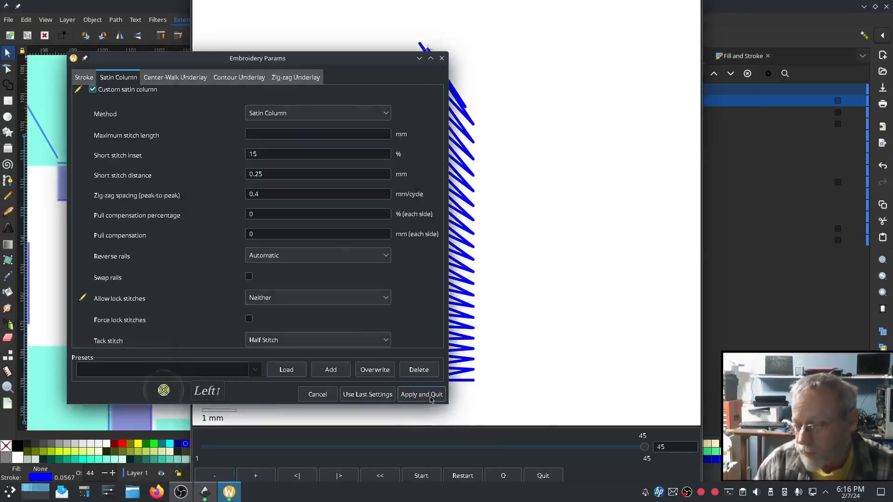
left_click(422, 395)
Draw a vertical rail about 1.3 mm long on the N's small upper-left serif shadow and place a duplicate on the opposite edge
left_click(189, 20)
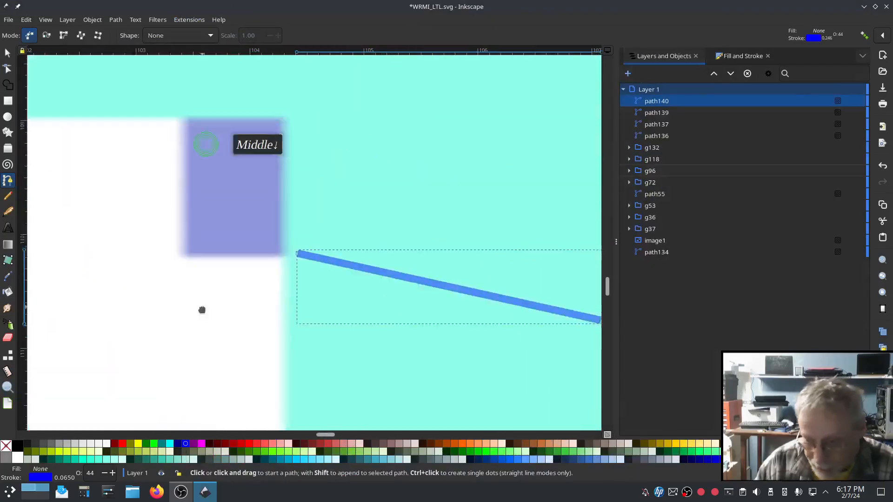
left_click(180, 120)
double_click(179, 264)
left_click_drag(182, 230, 296, 230)
Set the N's upper-left serif shadow as a custom satin column and choose its lock stitch option in the Ink/Stitch params
left_click(182, 20)
mouse_move(199, 144)
left_click(379, 166)
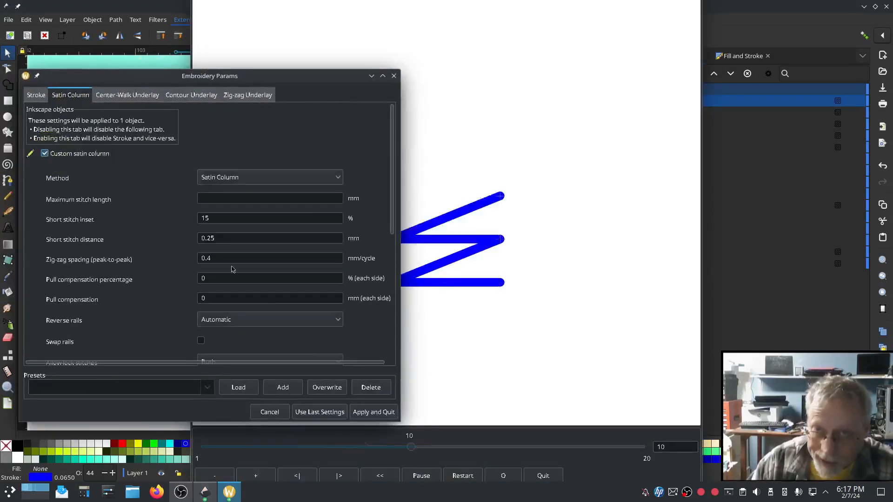
scroll(209, 233, "down", 3)
left_click(226, 278)
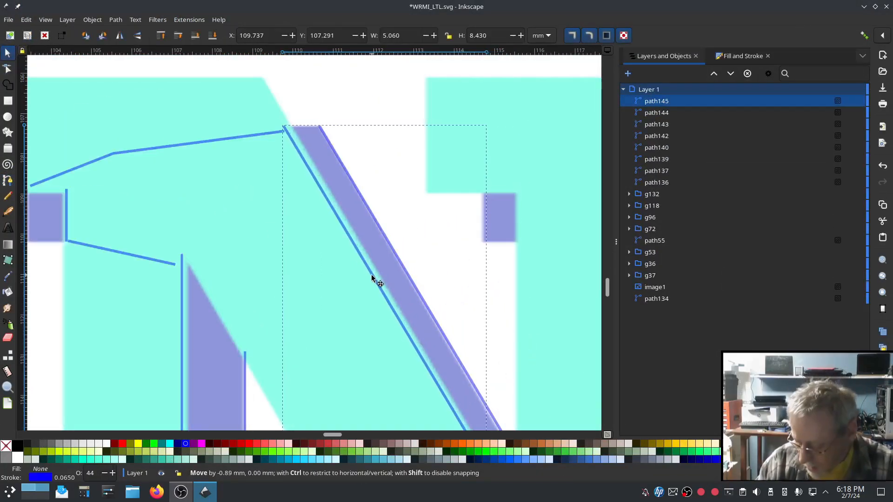
Set the N's diagonal shadow as a custom satin column, change its lock stitch option and apply the params
scroll(371, 275, "down", 6)
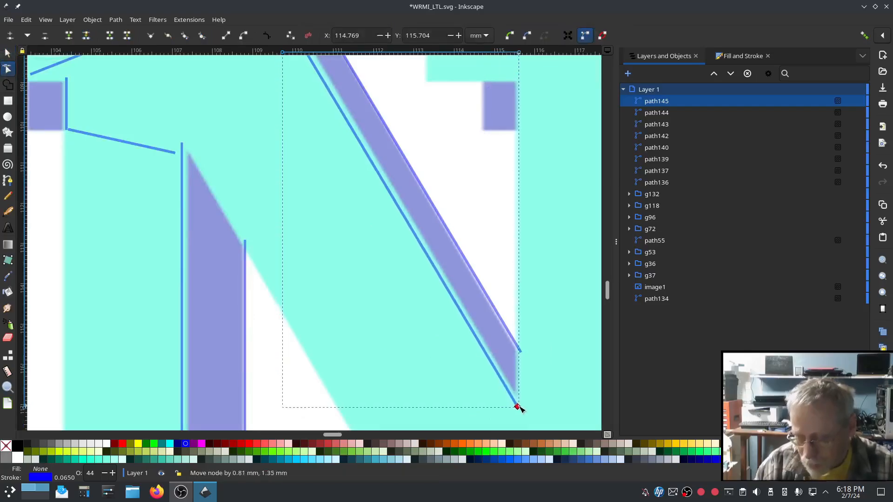
left_click(240, 300)
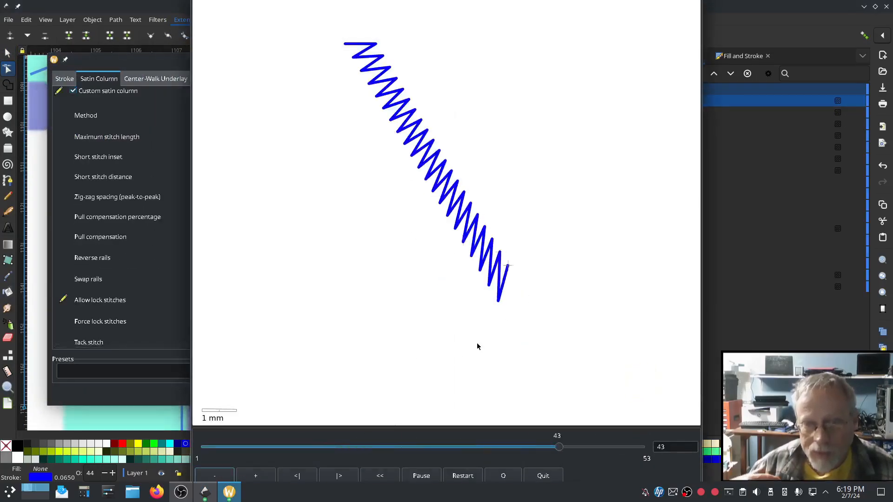
left_click(392, 390)
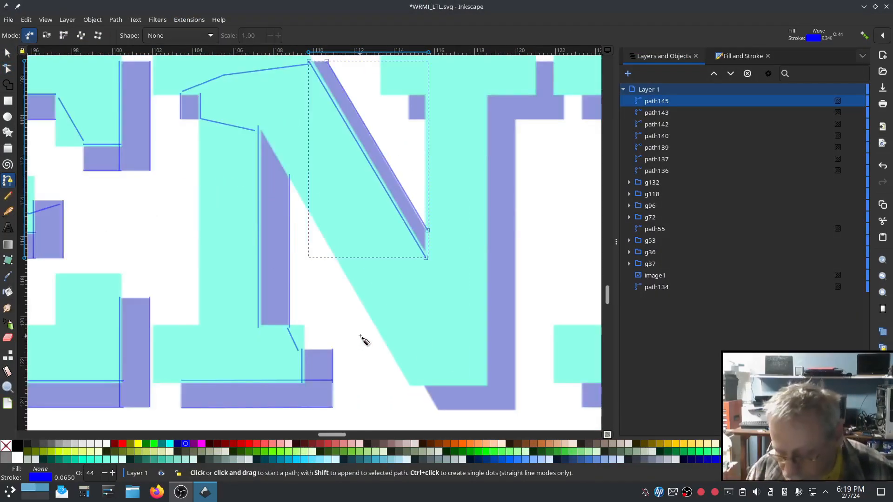
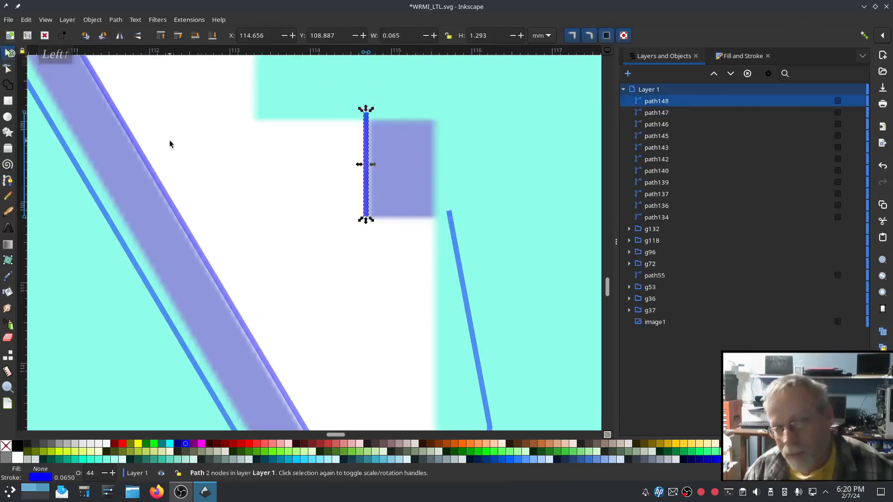
Combine the rails of the small serif shadow beside the N's right stem and set a custom satin column with lock stitches Neither
key("ctrl+k")
left_click(189, 20)
left_click(341, 234)
left_click(149, 81)
left_click(124, 140)
scroll(168, 194, "down", 3)
left_click(285, 298)
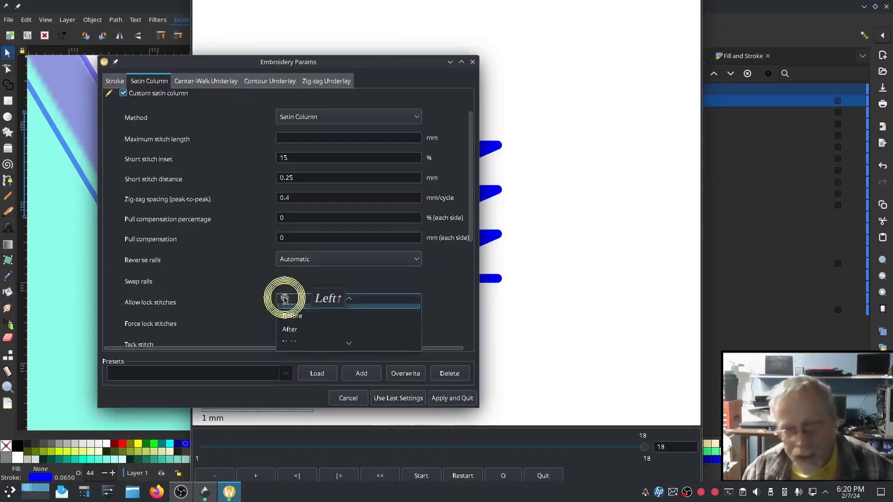
left_click(288, 342)
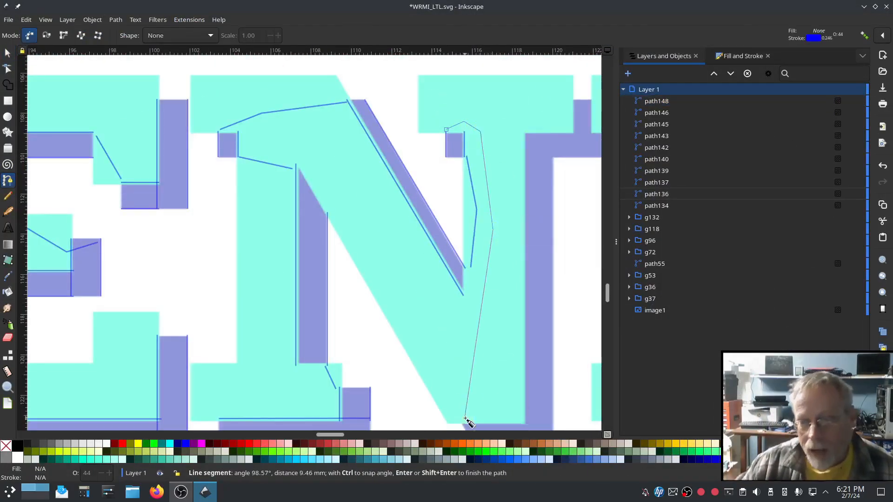
Open the Ink/Stitch params for the long connector and draw a rail about 3.9 mm along the lower edge of the N's bottom point shadow
left_click(348, 231)
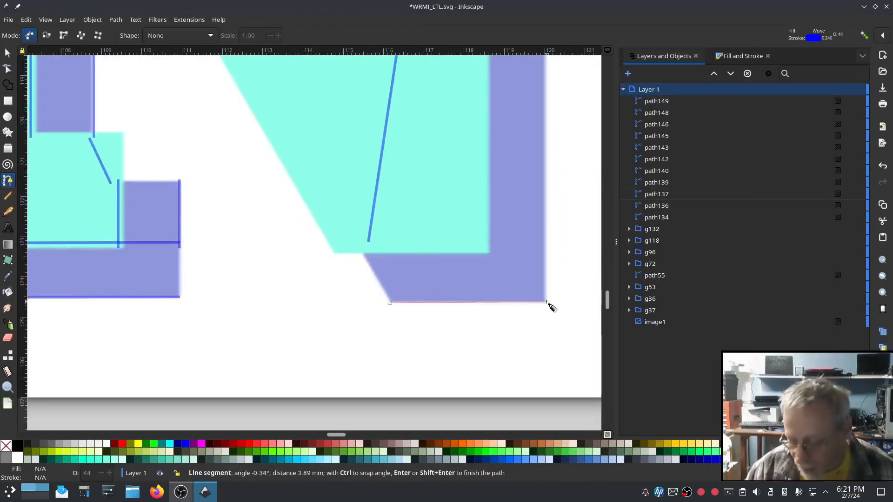
double_click(546, 303)
left_click(7, 53)
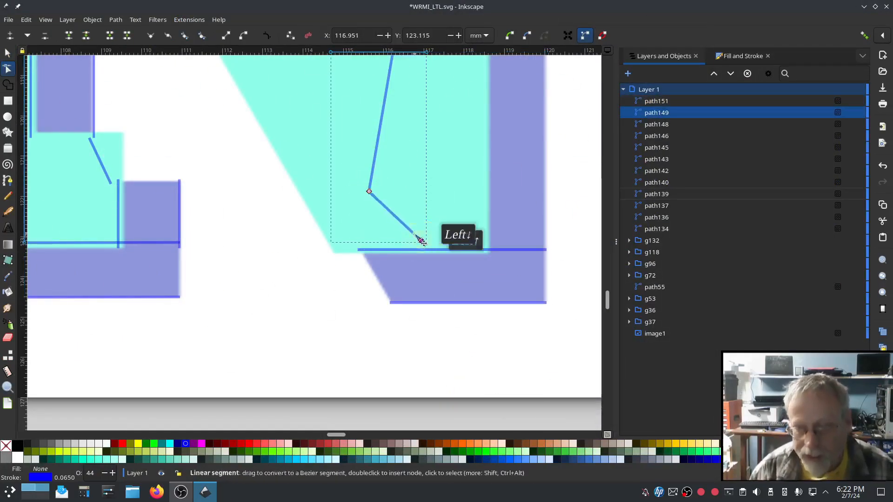
Draw a vertical rail about 14.5 mm long on the N's right stem shadow and combine it with a duplicate on the opposite edge
left_click(656, 101)
left_click(7, 181)
left_click(487, 253)
scroll(486, 279, "up", 20)
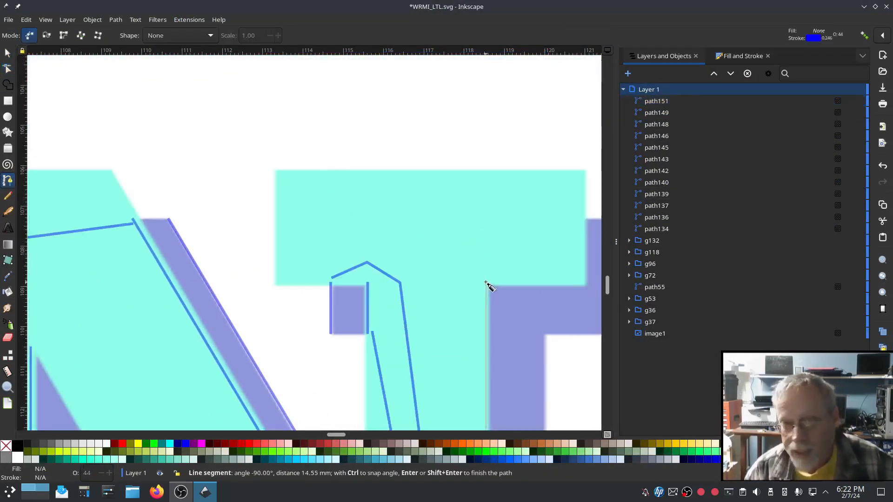
double_click(487, 282)
left_click(8, 53)
left_click_drag(487, 322, 533, 326)
left_click(542, 325, "shift")
key("ctrl+k")
Set the N's right stem shadow as a custom satin column and apply the Ink/Stitch params
left_click(188, 19)
mouse_move(200, 144)
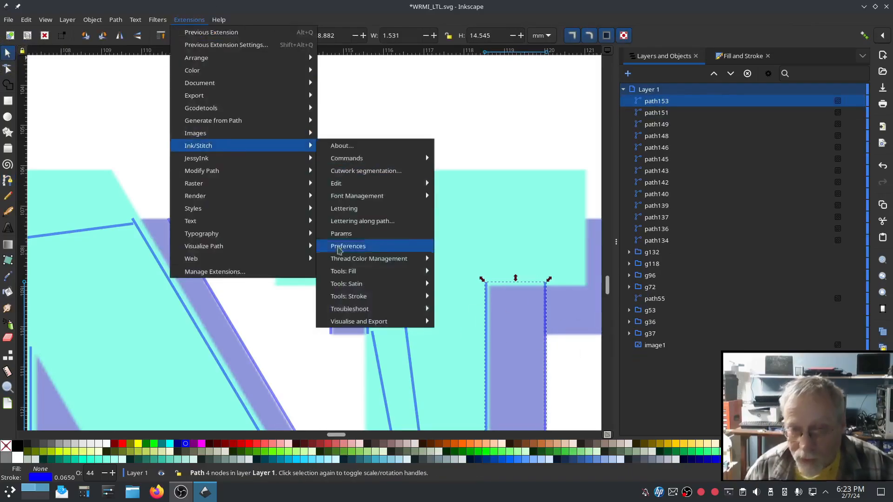
left_click(358, 246)
scroll(207, 310, "down", 2)
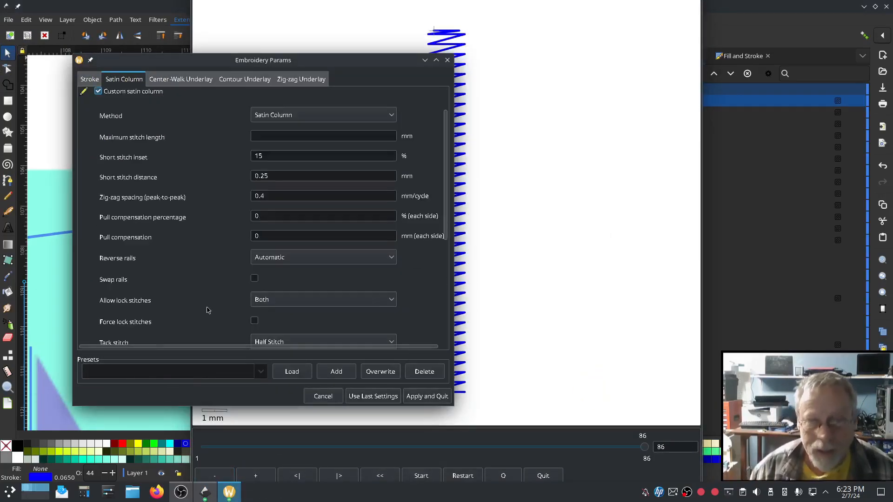
left_click(421, 398)
Draw a bent connector from the right stem shadow's top through the serif shadow to the small upright shadow, and apply its Ink/Stitch params
left_click(8, 181)
left_click_drag(512, 140, 273, 141)
left_click(245, 116)
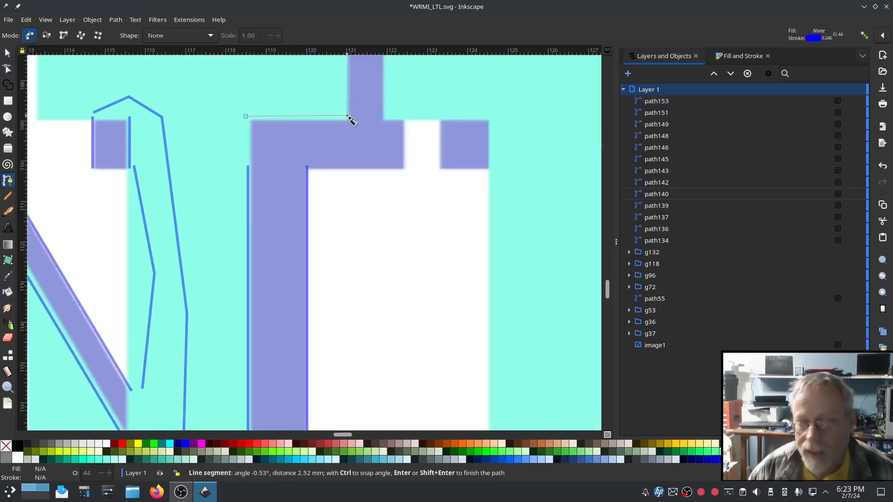
left_click(254, 162)
left_click(296, 151)
left_click(367, 135)
scroll(395, 126, "up", 6)
double_click(352, 168)
left_click(189, 19)
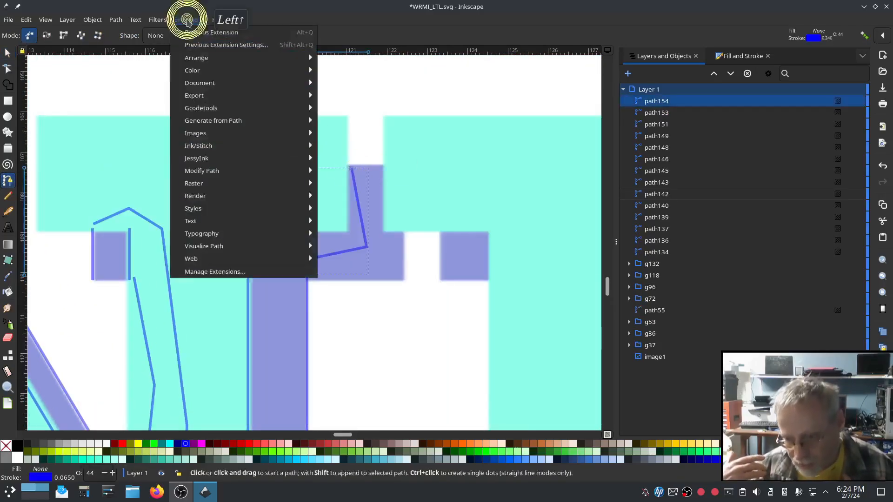
left_click(193, 32)
left_click(468, 412)
Draw a vertical rail about 1.6 mm long on the small upright shadow between the N and D and combine it with a duplicate opposite
left_click(386, 166)
double_click(385, 231)
left_click(8, 53)
key("ctrl+d")
left_click_drag(385, 219, 340, 219)
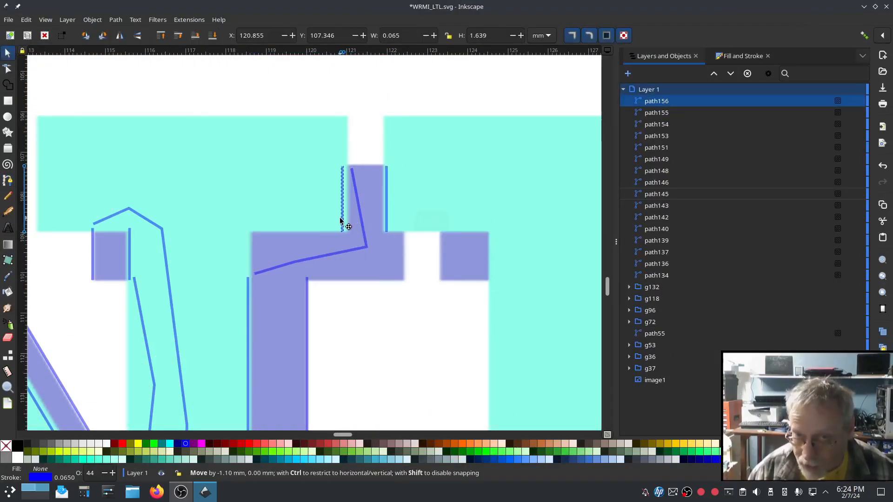
key("ctrl+k")
Set the small upright shadow between the N and D as a satin column with lock stitches Neither, and apply the params
left_click(190, 19)
left_click(347, 235)
left_click(77, 82)
left_click(279, 265)
left_click(260, 302)
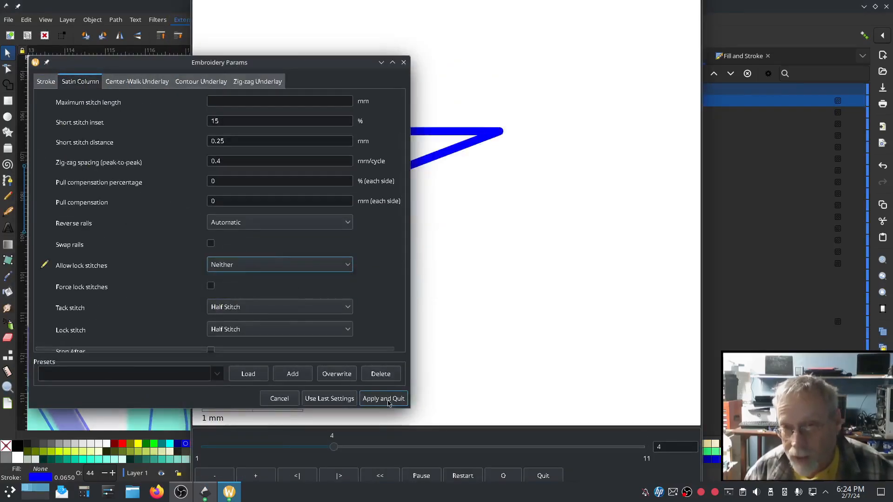
left_click(384, 398)
Draw a horizontal rail about 4 mm long under the N's upper-right serif shadow and combine it with a duplicate on the upper edge
left_click(8, 180)
double_click(246, 281)
left_click(8, 53)
key("ctrl+d")
left_click_drag(365, 281, 365, 232)
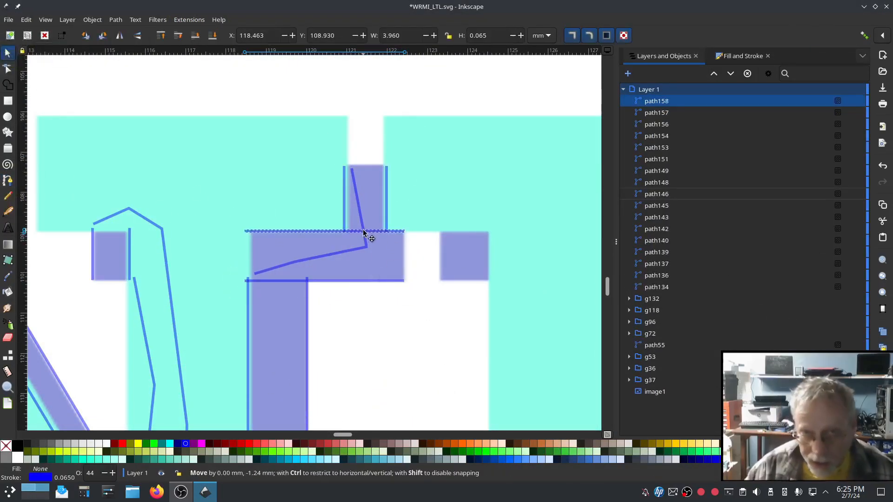
scroll(360, 225, "up", 3)
left_click(8, 68)
left_click(314, 200)
key("ctrl+k")
Set the N's upper-right serif shadow as a custom satin column, choose its lock stitch option and apply the params
left_click(189, 19)
left_click(339, 235)
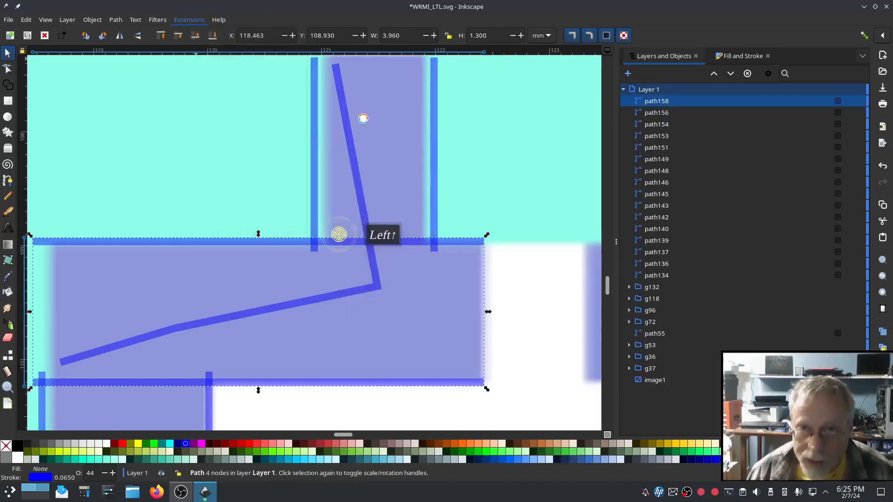
left_click(83, 80)
left_click(53, 138)
scroll(180, 221, "down", 2)
left_click(277, 299)
left_click(267, 325)
left_click(380, 396)
Group all 16 of the N's shadow paths, from path158 to path134
scroll(276, 184, "down", 3)
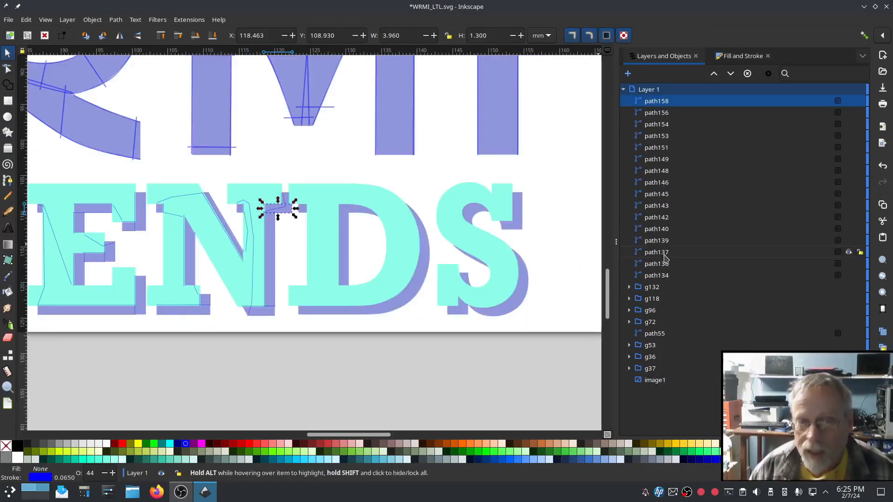
left_click(656, 275, "shift")
left_click(92, 19)
left_click(106, 106)
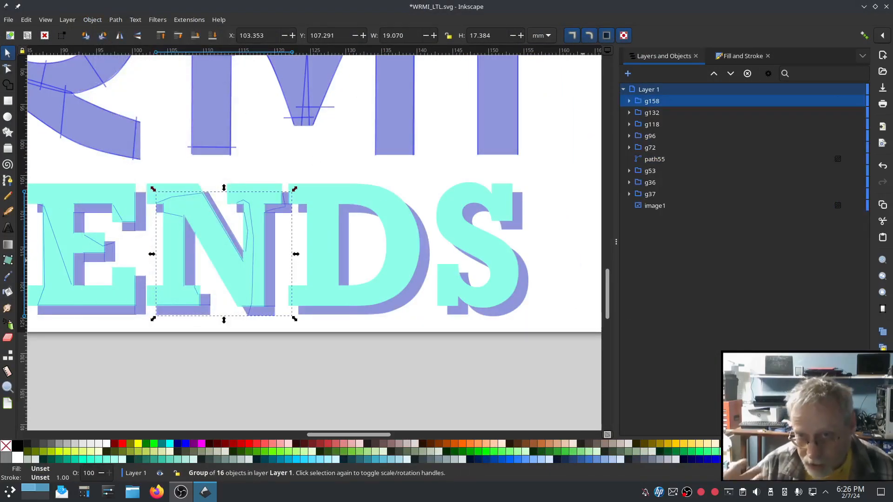
Draw a vertical rail about 10.4 mm long along the D's stem shadow and place a duplicate on the opposite edge
left_click(8, 180)
scroll(349, 285, "up", 4)
left_click(303, 291)
scroll(303, 291, "up", 15)
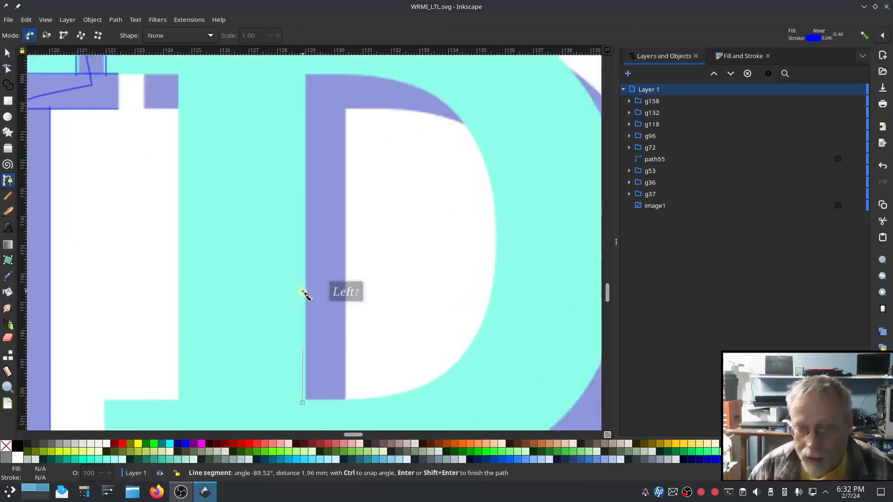
double_click(303, 275, "ctrl")
left_click(8, 52)
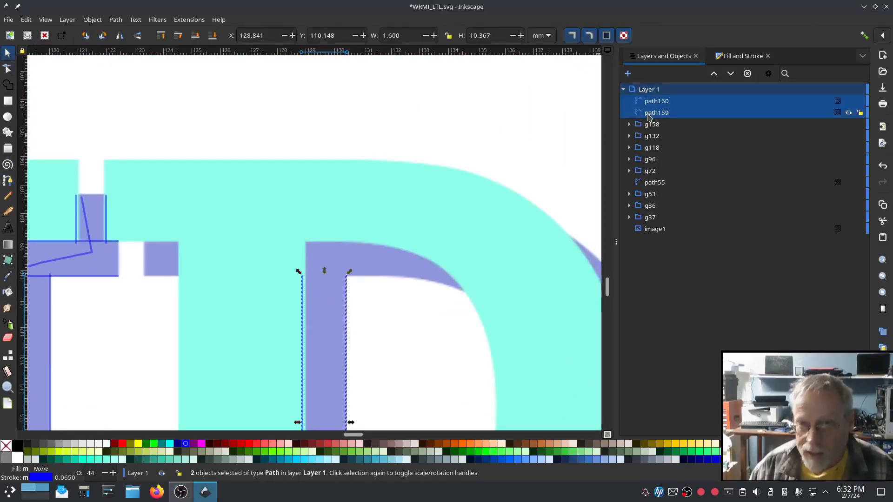
Configure the D's stem shadow as a satin column and apply running-stitch params to the horizontal connector towards the upper-left serif shadow
left_click(181, 19)
mouse_move(256, 144)
left_click(343, 233)
left_click(70, 76)
left_click(218, 260)
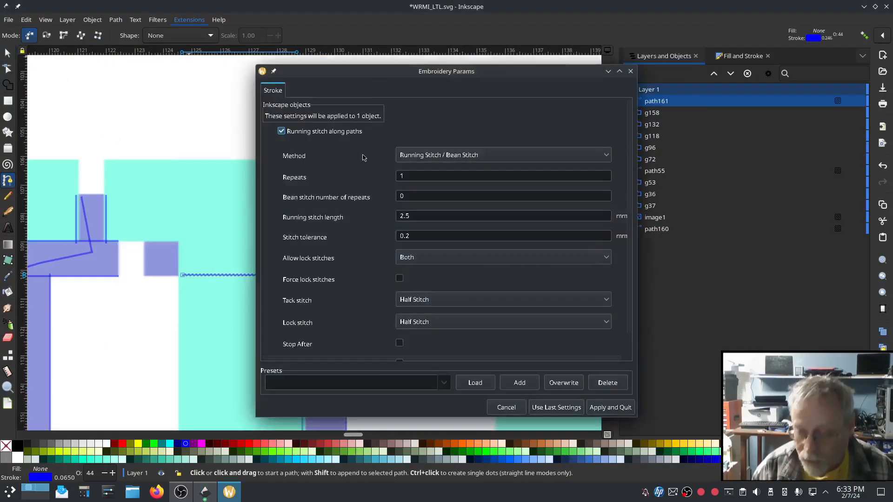
left_click(411, 403)
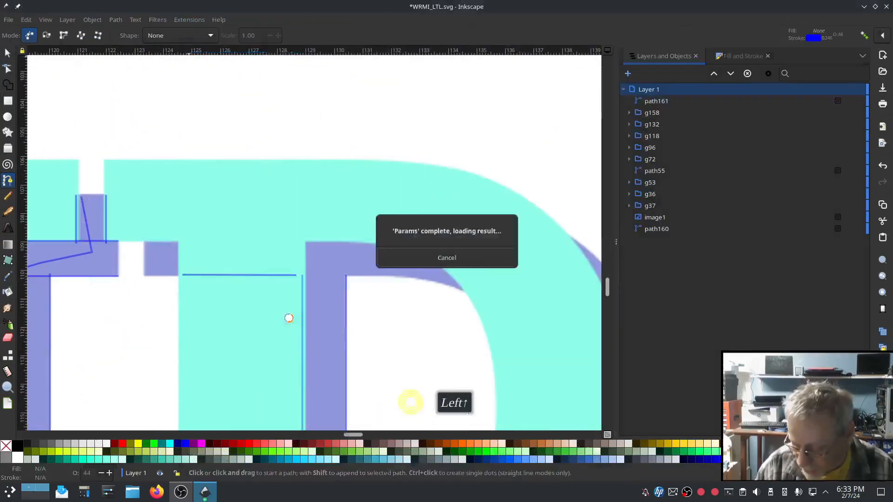
Create a pair of rails about 1.3 mm tall around the D's upper-left serif shadow and configure them as a custom satin column
left_click(116, 269)
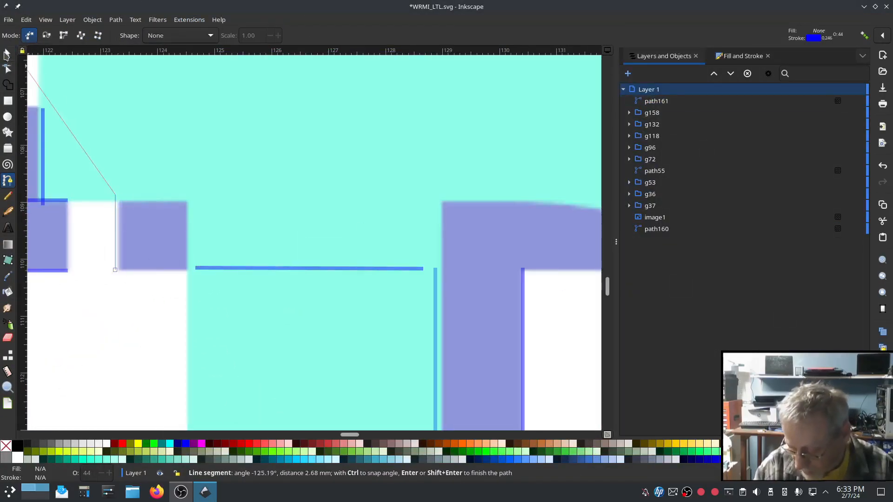
key("Return")
left_click(181, 19)
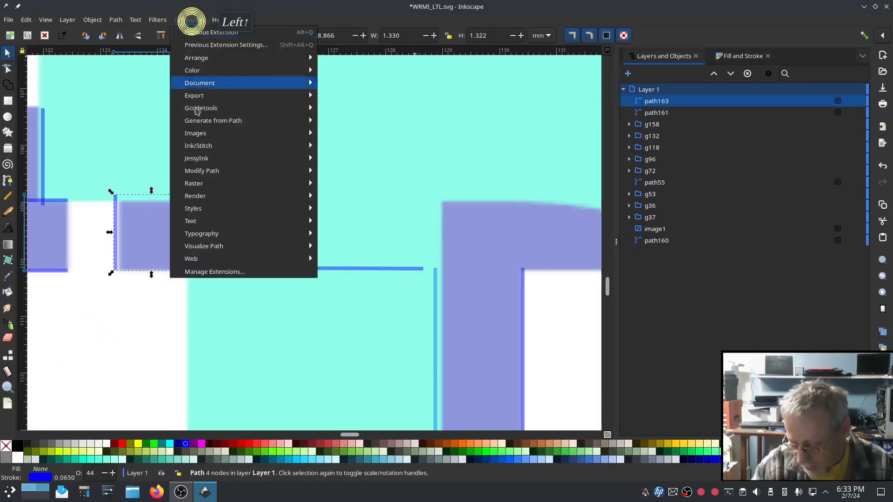
left_click(65, 95)
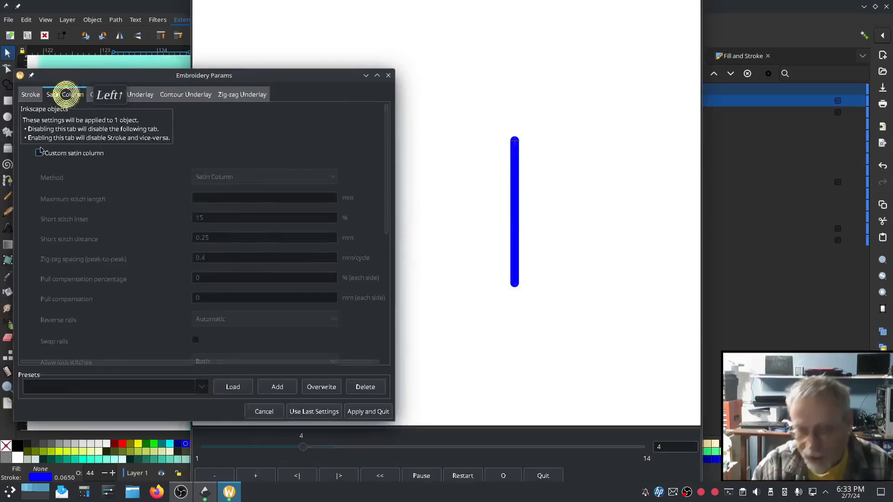
left_click(218, 278)
left_click(219, 312)
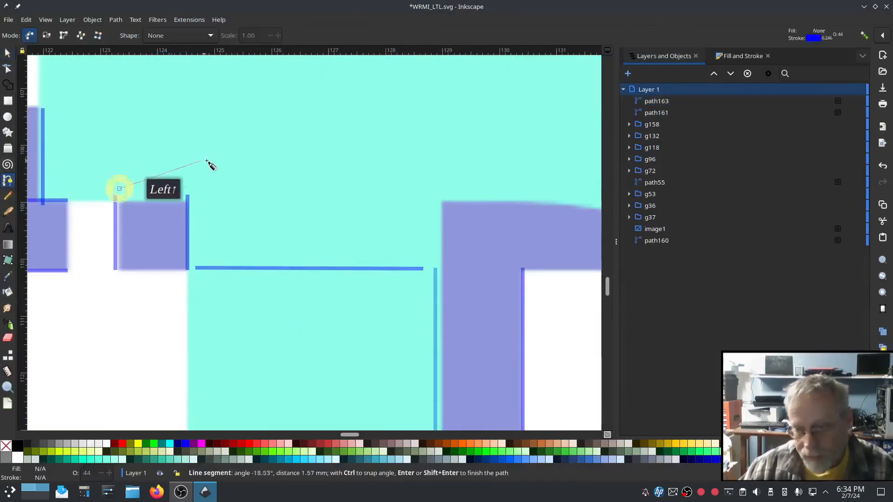
Draw a connector to the D's upper inner shadow, trace that shadow's lower edge with a rail and select the rail for node editing
left_click(207, 161)
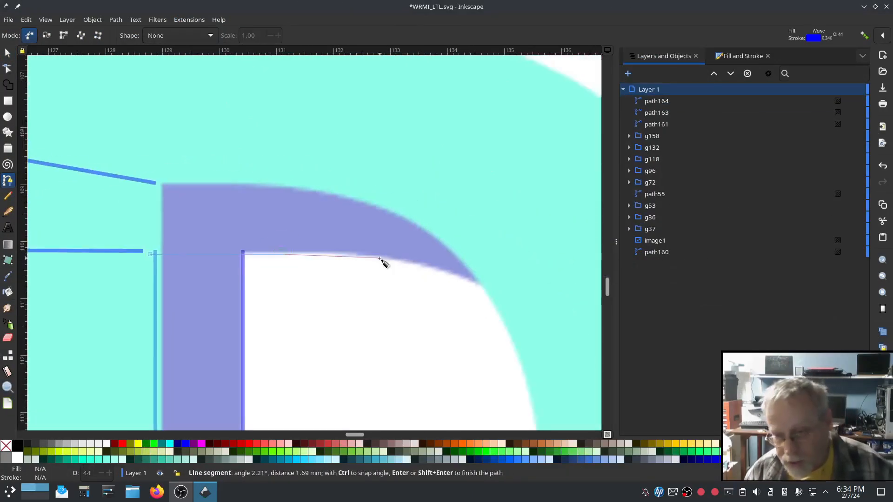
left_click(428, 267)
left_click(489, 289)
key("Return")
key("ctrl+z")
left_click(657, 101)
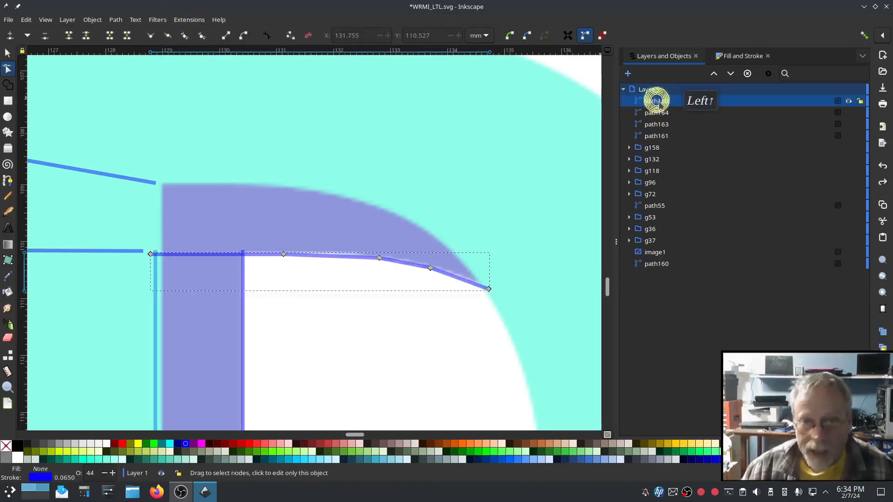
Trace the upper edge of the D's upper inner shadow with a second rail and draw four rungs across both rails
left_click(456, 247)
left_click(488, 282)
key("Return")
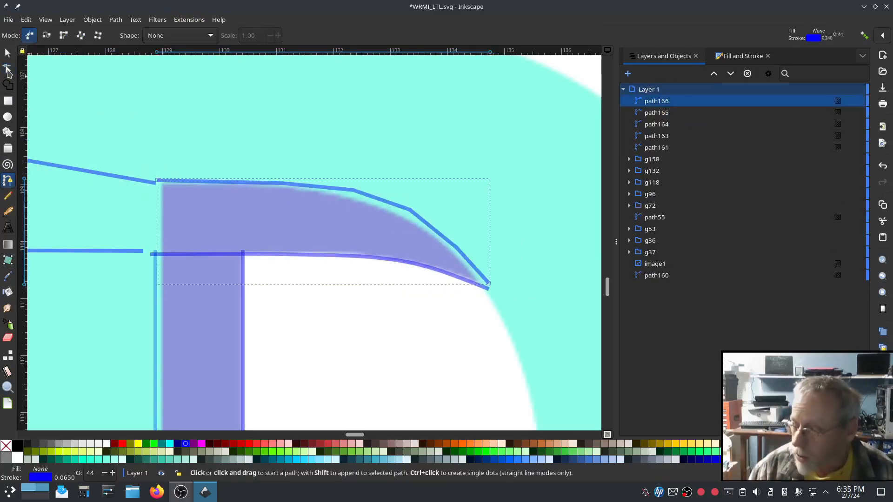
key("p")
left_click(173, 259)
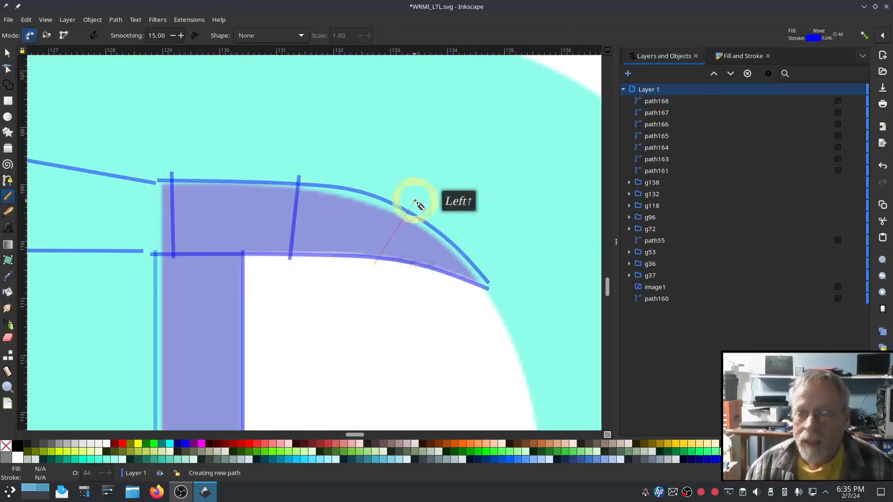
left_click(469, 285)
left_click(484, 269)
Combine the two rails and four rungs of the D's upper inner shadow into one path and open its embroidery params
left_click(656, 159)
left_click(656, 100, "shift")
key("ctrl+k")
left_click(189, 20)
left_click(326, 237)
left_click_drag(419, 72, 401, 71)
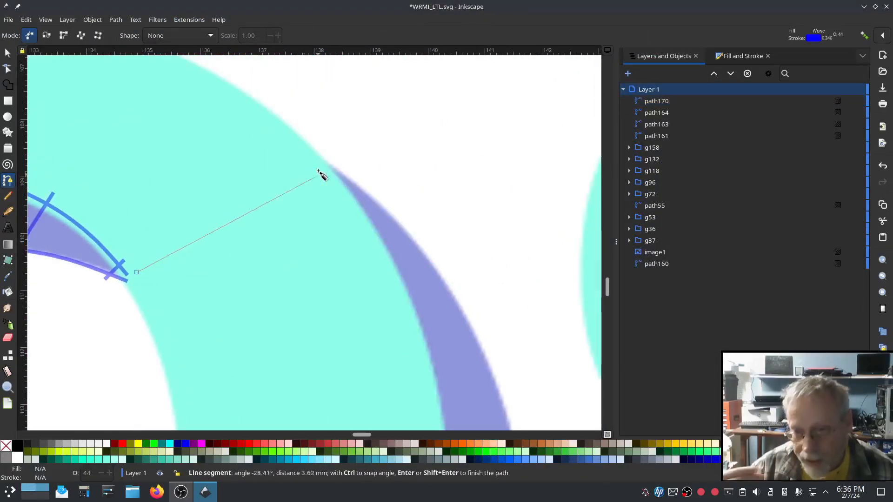
Draw a connector to the top of the D's outer bowl shadow and trace the shadow's outer edge down to its lower-left end
left_click(320, 166)
key("Return")
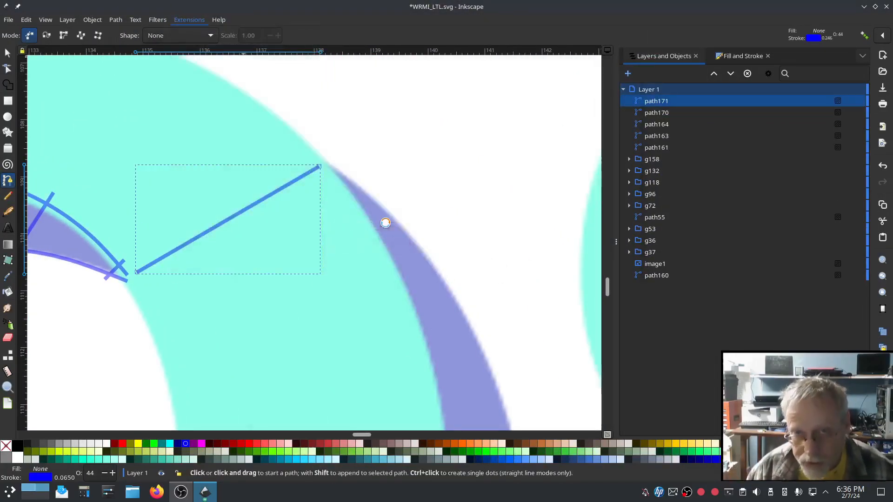
left_click(319, 166)
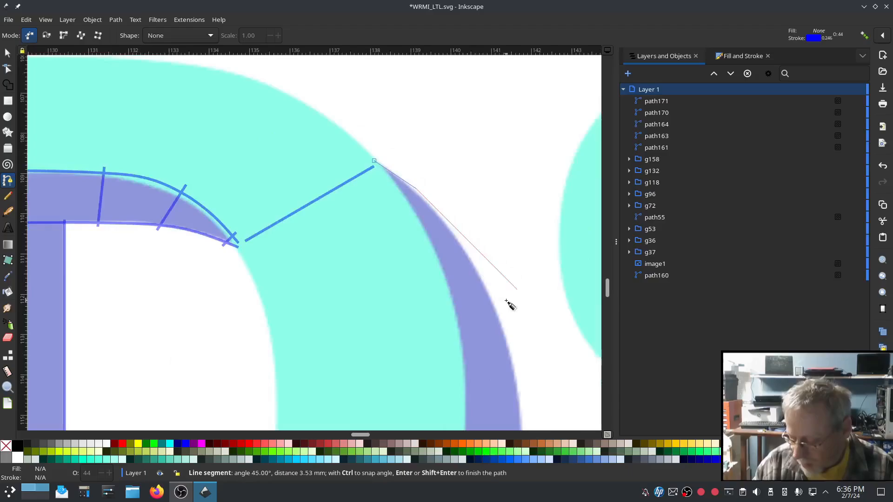
left_click(519, 394)
left_click(522, 199)
left_click(489, 317)
left_click(437, 413)
left_click(224, 402)
left_click(75, 358)
key("Return")
Smooth the nodes of the D's outer bowl rail so the path follows the shadow's curve
key("n")
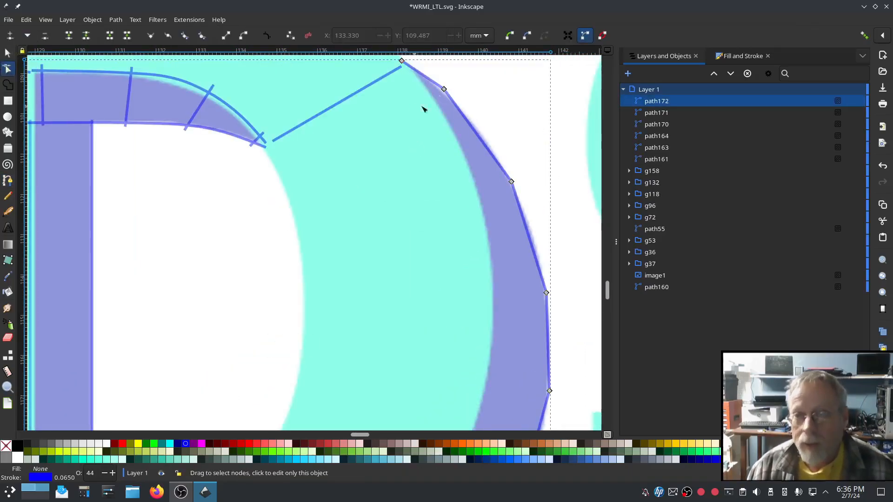
scroll(502, 313, "down", 2)
left_click(469, 369, "ctrl")
scroll(437, 368, "down", 1)
scroll(305, 351, "up", 4)
Trace the inner edge of the D's outer bowl shadow with a second rail from the upper tip to the lower-left end
left_click(8, 181)
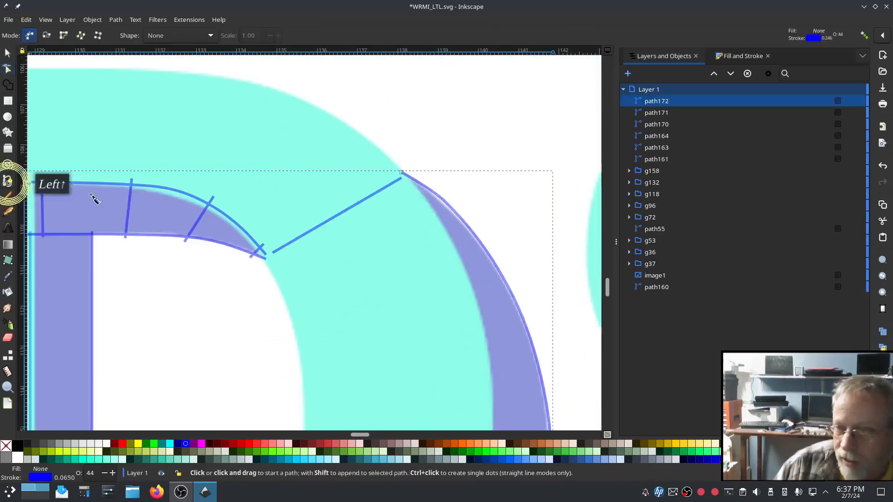
left_click(404, 180)
left_click(440, 226)
left_click(477, 321)
scroll(486, 344, "down", 5)
left_click(464, 278)
left_click(349, 313)
left_click(284, 344)
left_click(211, 363)
left_click(141, 367)
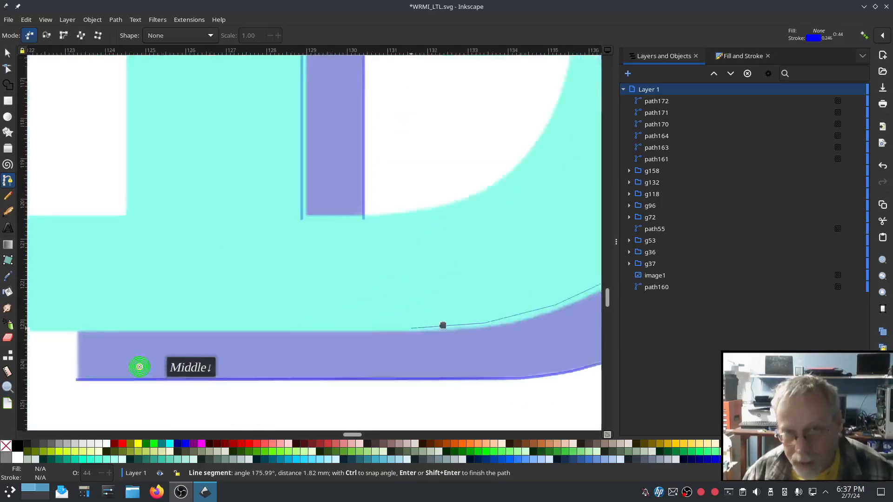
left_click(114, 321)
key("Return")
Smooth the nodes of the inner rail along the D's outer bowl shadow
left_click(8, 69)
left_click(297, 264, "ctrl")
scroll(375, 196, "up", 4)
scroll(436, 180, "up", 3)
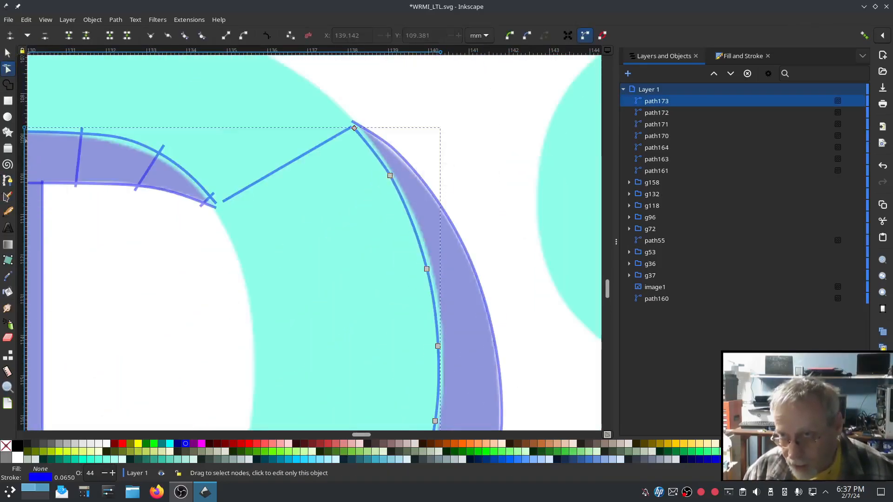
Draw five rungs across the two rails of the D's bowl shadow, from the upper tip to the lower-left end
left_click(8, 196)
left_click(385, 125)
scroll(409, 209, "down", 2)
left_click(428, 288)
left_click(512, 284)
scroll(465, 288, "down", 5)
left_click(137, 370)
scroll(335, 355, "down", 4)
Combine path172 to path178 into one path and set the bowl satin column's lock stitches to Neither
left_click(660, 170)
left_click(660, 101, "shift")
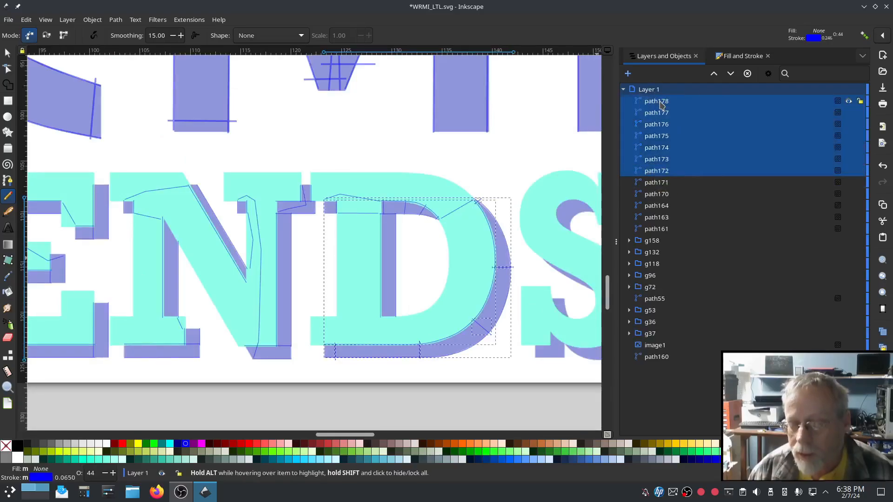
key("ctrl+k")
left_click(189, 19)
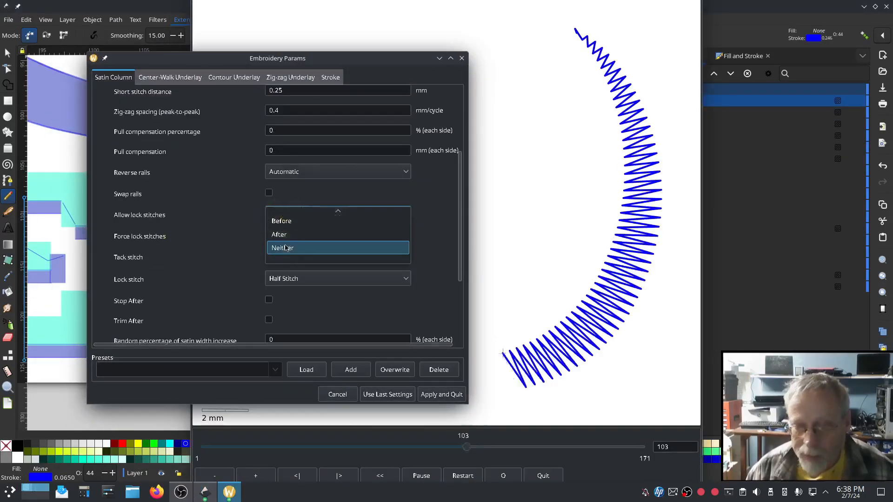
Move path160 up beside path161 in the stacking order and group it with the D's other shadow paths up to path178
left_click(657, 287)
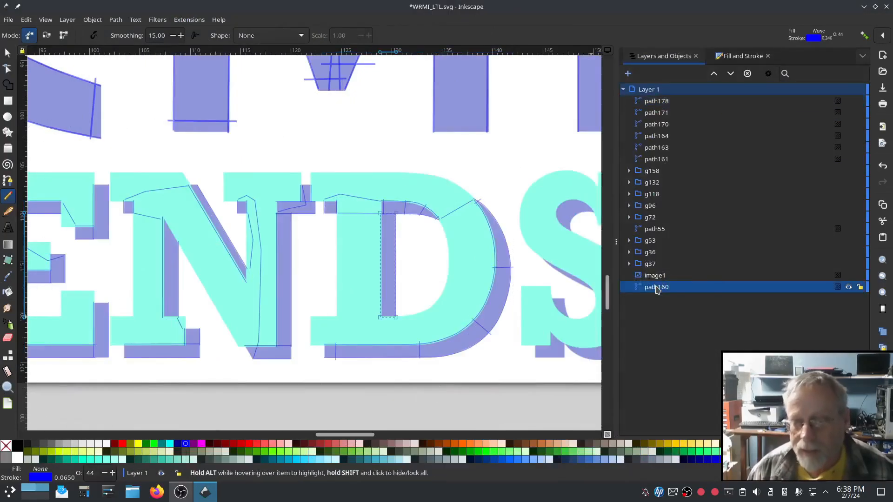
left_click_drag(656, 287, 672, 166)
left_click(656, 159)
left_click(656, 101)
left_click(658, 171, "shift")
left_click(92, 19)
left_click(96, 108)
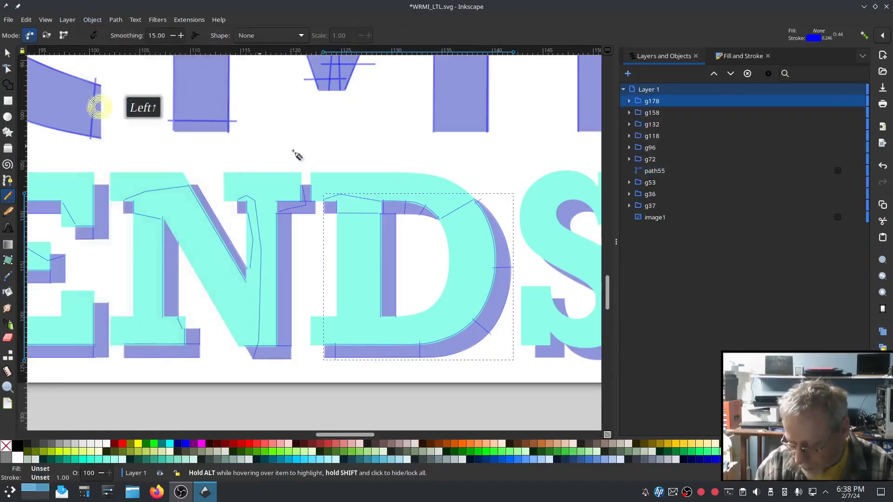
Draw a vertical rail about 4.2 mm long along the right edge of the S's upper serif shadow, discarding the first attempt
left_click_drag(535, 266, 301, 252)
scroll(411, 179, "up", 3)
key("b")
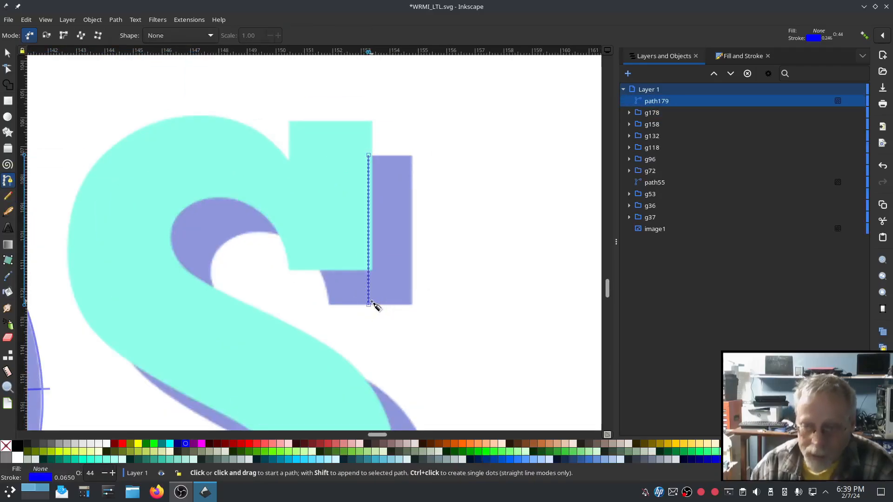
key("ctrl+z")
left_click(413, 155)
left_click(413, 273)
key("Return")
Duplicate the rail onto the left edge of the S's upper serif shadow, 1.6 mm across, and combine both rails
key("s")
key("ctrl+d")
left_click_drag(413, 224, 369, 223)
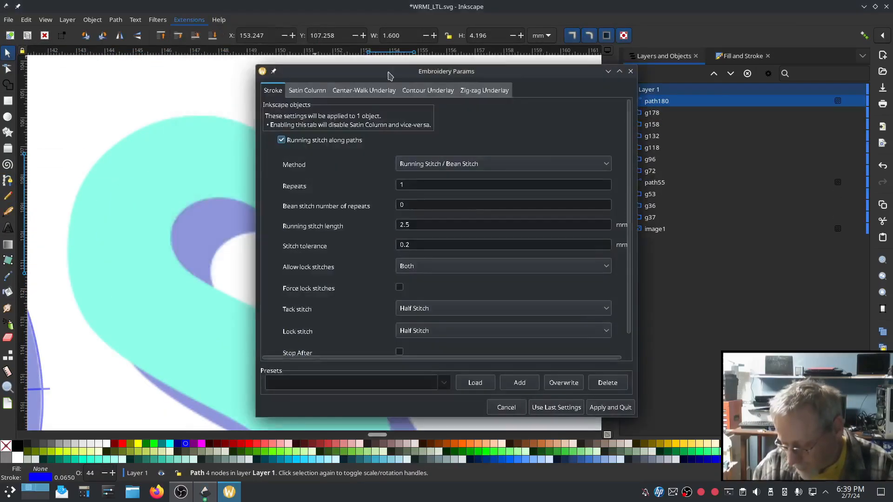
key("ctrl+k")
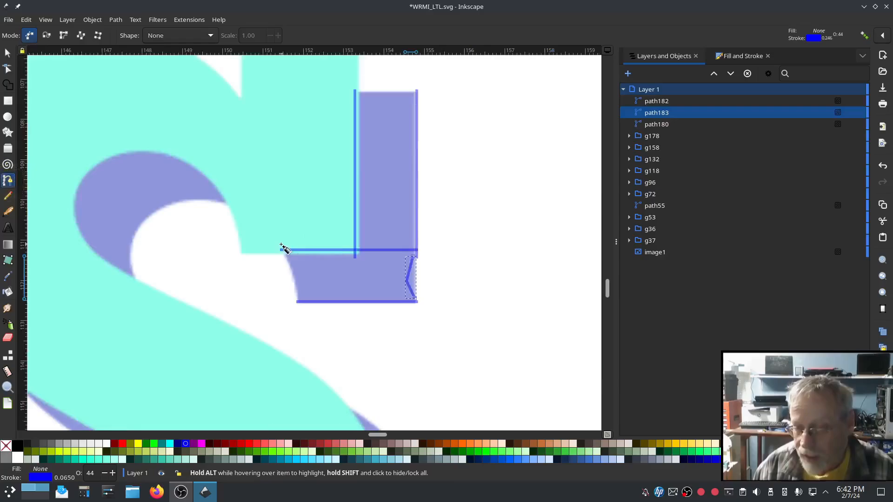
Draw a connector from the S's serif shadow to its upper counter shadow and open the connector's lock stitch options
left_click(285, 251)
left_click(238, 226)
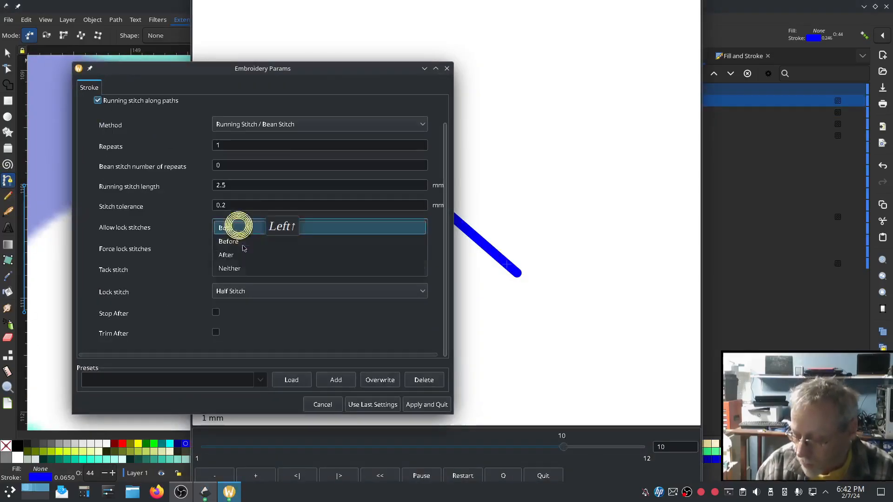
Trace the outer edge of the S's upper counter shadow with a curved rail from the right tip to the lower end
left_click_drag(455, 119, 462, 122)
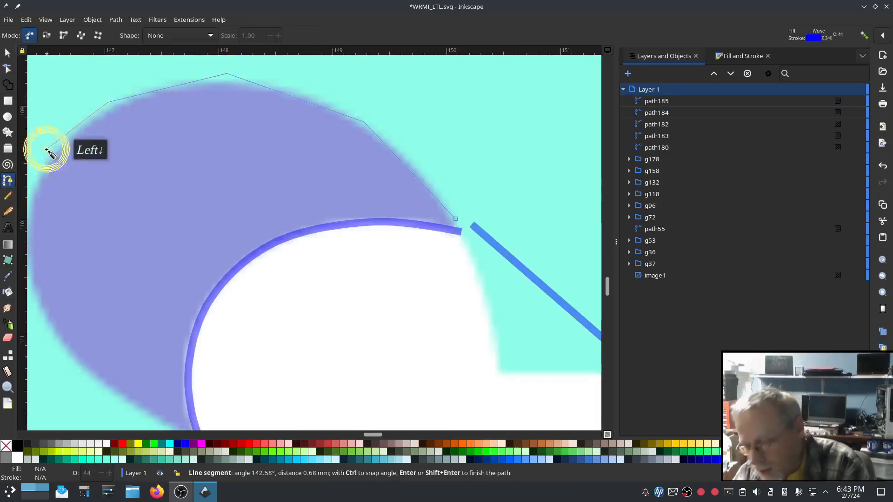
left_click(250, 315)
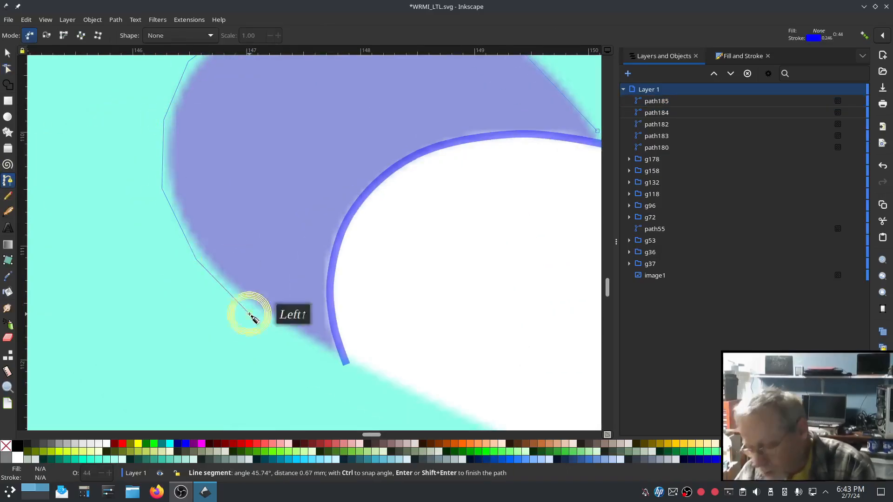
key("Return")
Draw three rungs across the rails of the S's upper counter shadow: near the right tip, across the middle and at the lower end
left_click(543, 186)
left_click(535, 245)
key("Return")
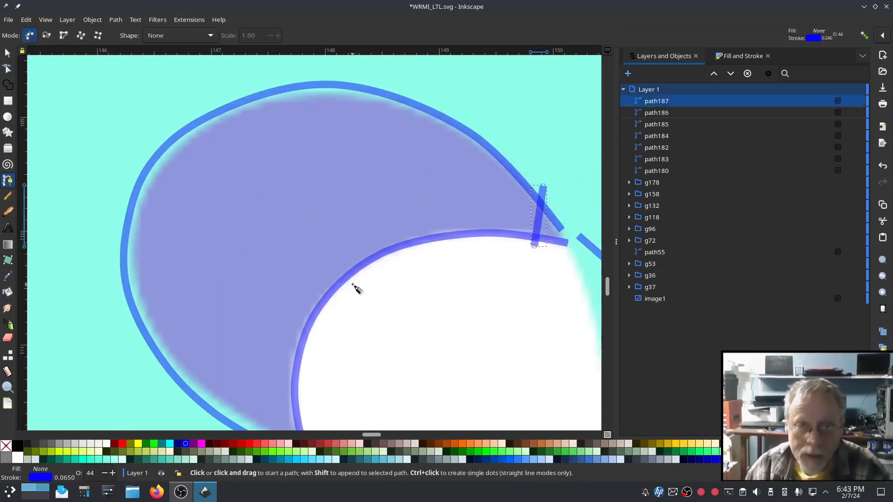
left_click(353, 284)
left_click(176, 101)
scroll(353, 285, "down", 3)
Combine the rails and rungs of the S's upper counter shadow into one path and configure its embroidery params
left_click(674, 148)
left_click(664, 101, "shift")
key("ctrl+k")
left_click(189, 20)
left_click(437, 277)
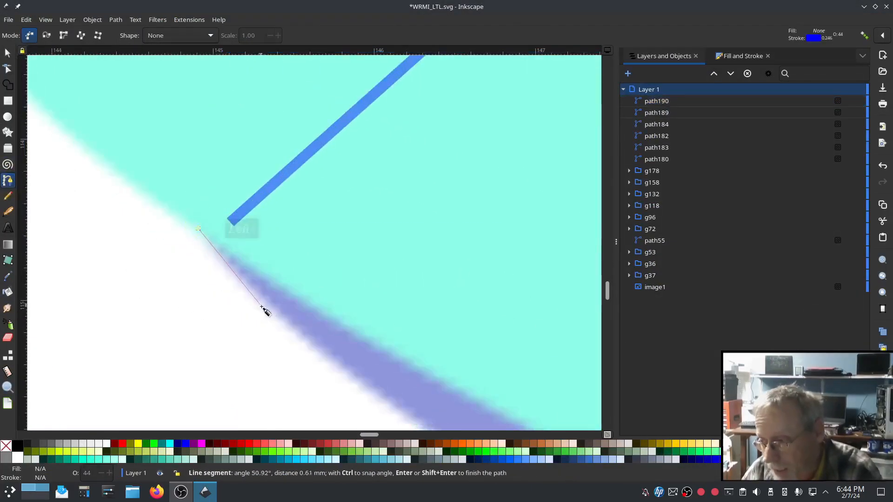
Trace the lower edge of the S's narrow diagonal middle shadow with a rail and smooth its nodes
left_click(85, 126)
left_click(191, 212)
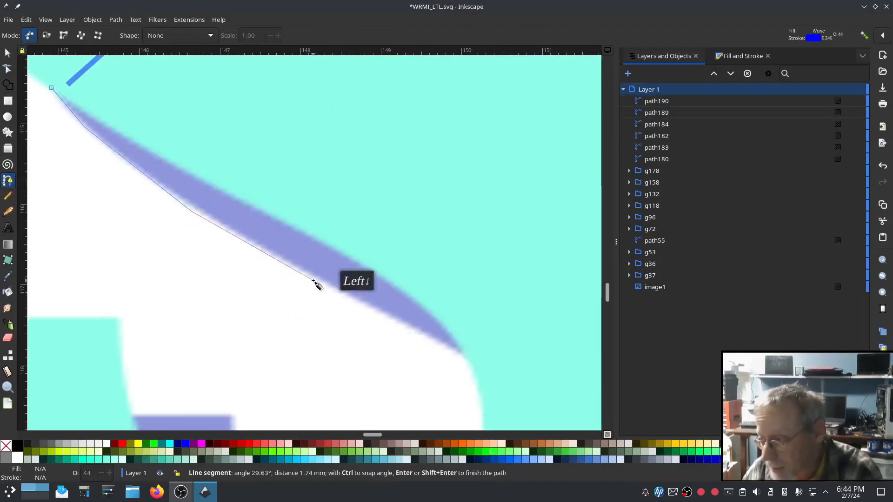
left_click(314, 282)
double_click(472, 360)
left_click(184, 40)
Trace the upper edge of the S's diagonal middle shadow with a second rail and adjust its nodes into a smooth curve
key("b")
left_click(58, 87)
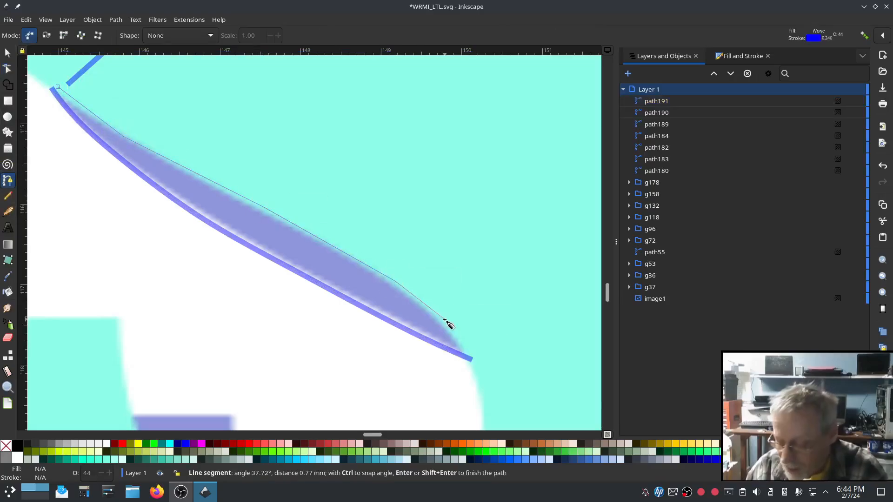
left_click(445, 319)
double_click(469, 351)
left_click(7, 68)
left_click_drag(124, 137, 126, 131)
key("ctrl+a")
Draw rungs across the middle and lower end of the S's diagonal shadow and combine the rails and rungs into one path
left_click_drag(227, 239, 266, 198)
left_click_drag(432, 348, 456, 318)
left_click(660, 158)
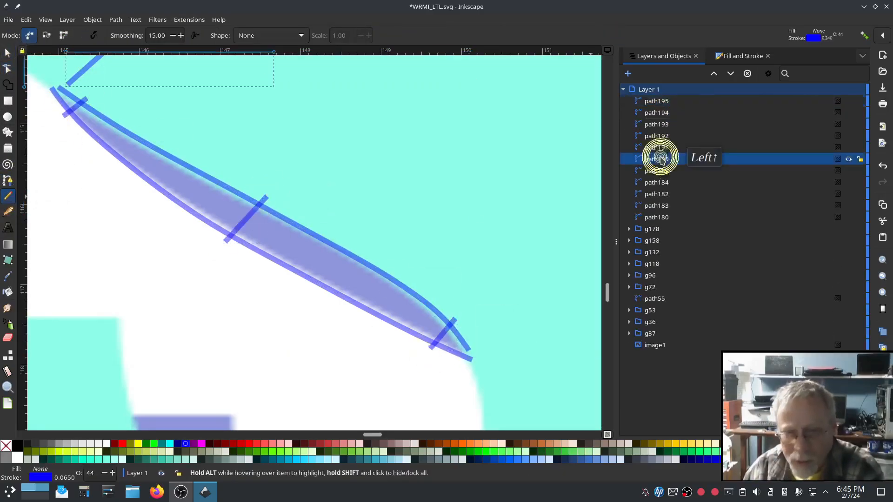
key("ctrl+k")
Set the S's diagonal middle shadow as a custom satin column, choose its lock stitch option and apply the params
left_click(181, 20)
left_click(113, 79)
left_click(92, 137)
left_click(259, 303)
left_click(420, 395)
scroll(270, 301, "down", 4)
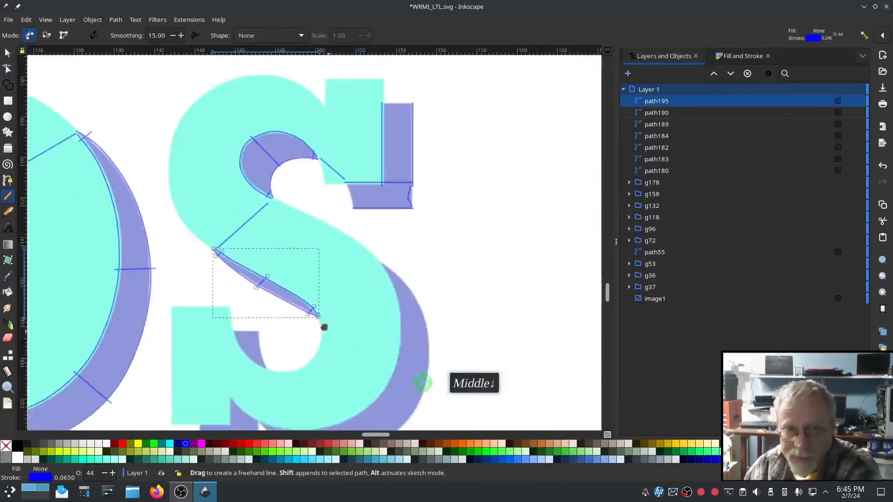
Draw a straight connecting line from the S's diagonal shadow to the top of its large right-hand shadow and apply its stitch params
scroll(341, 324, "up", 4)
left_click(7, 181)
left_click(262, 283)
double_click(496, 76)
left_click(182, 20)
left_click(128, 202)
left_click(393, 400)
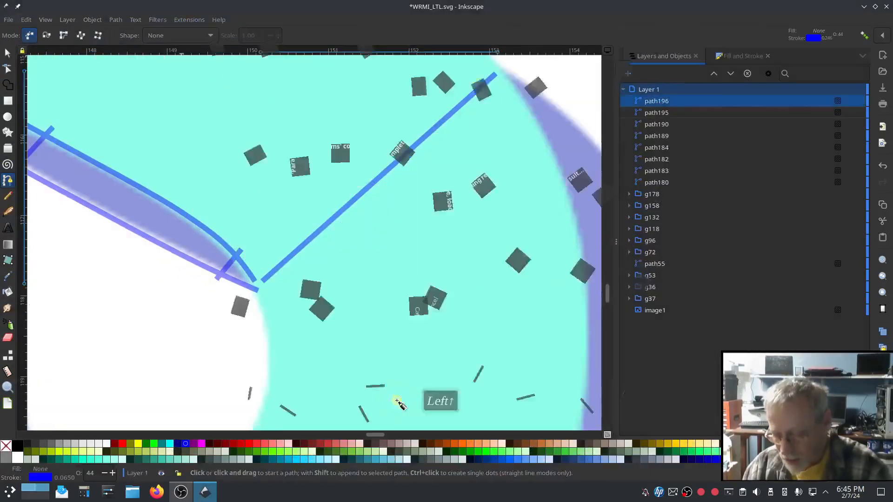
Trace the outer edge of the S's large curved shadow with a rail down to its pointed lower end
left_click(313, 194)
left_click(444, 305)
scroll(461, 321, "down", 4)
scroll(516, 355, "down", 6)
left_click(487, 351)
left_click(378, 322)
left_click(239, 392)
left_click(109, 407)
left_click_drag(56, 406, 400, 350)
left_click(227, 275)
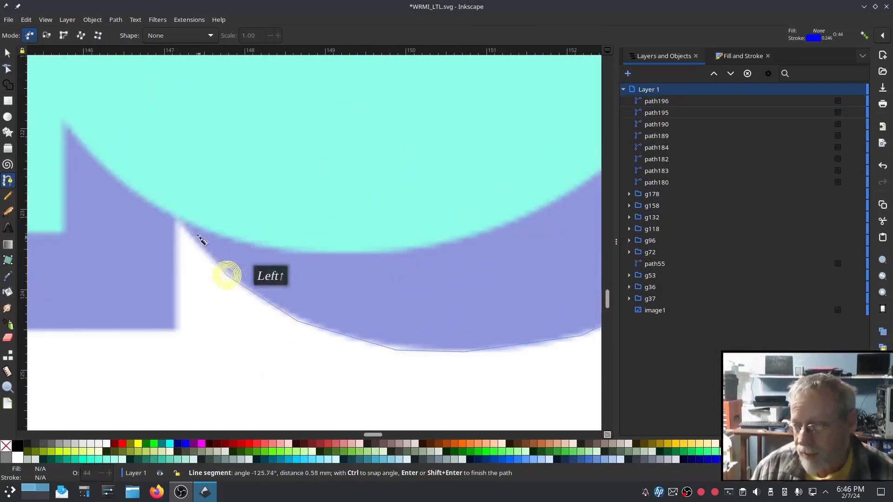
double_click(173, 213)
Smooth all nodes of the outer rail on the S's large curved shadow
scroll(173, 215, "down", 2)
left_click(8, 68)
key("ctrl+a")
left_click(185, 36)
Trace the inner edge of the S's large curved shadow with a second rail and smooth all its nodes
left_click(8, 180)
scroll(389, 166, "up", 3)
left_click(389, 167)
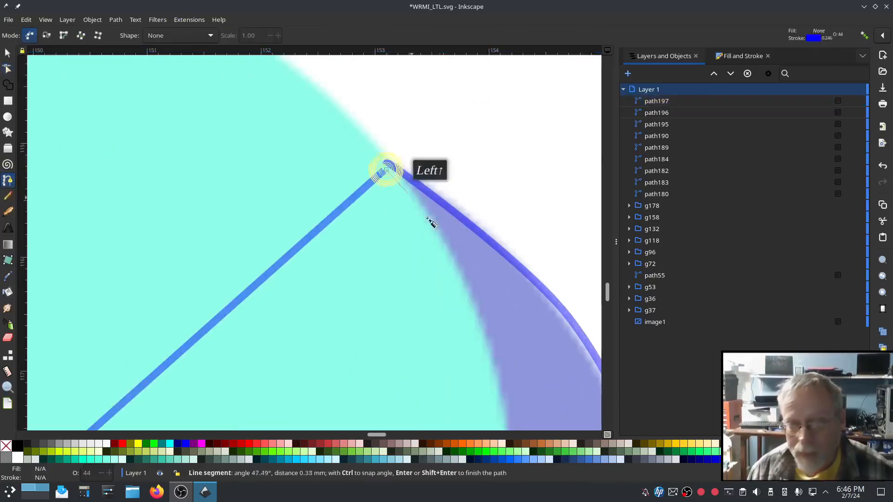
scroll(474, 223, "down", 4)
left_click(483, 250)
left_click(487, 317)
left_click(351, 382)
double_click(290, 370)
left_click(7, 69)
key("ctrl+a")
left_click(185, 35)
Draw rungs across the S's large curved shadow and combine the rails and rungs into one path
left_click(8, 196)
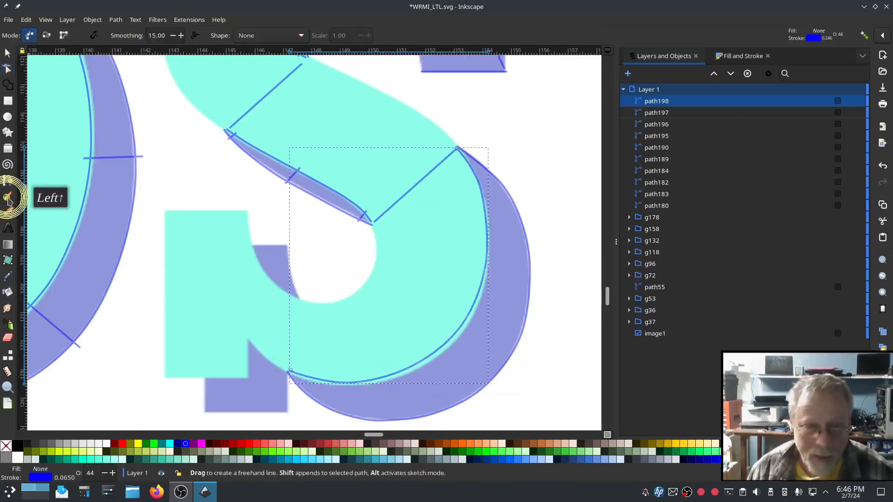
left_click(423, 353)
left_click(457, 414)
left_click(652, 170)
key("ctrl+k")
Apply custom satin column params to the S's large curved shadow and running stitch params to the line connecting it to the small inner shadow
left_click(189, 19)
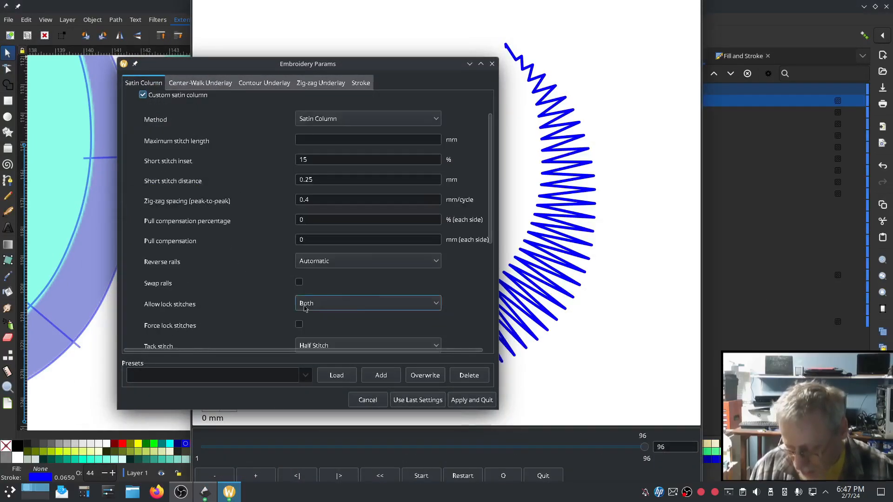
left_click(471, 400)
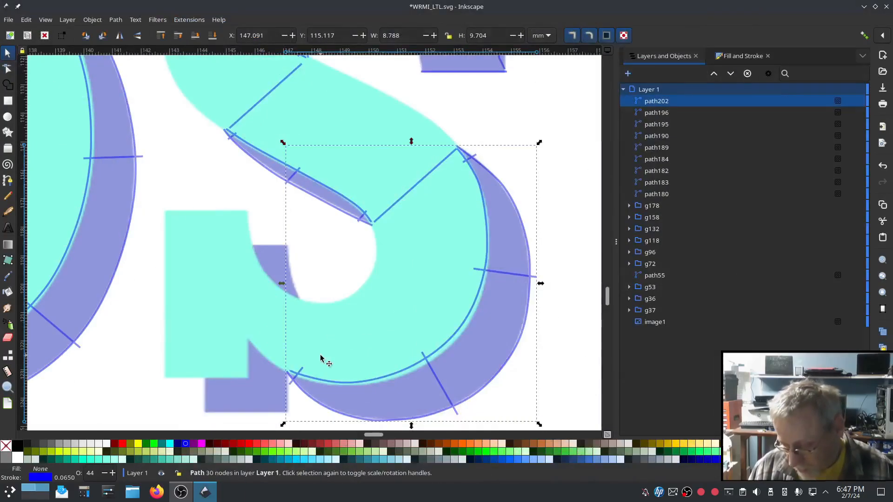
left_click(189, 20)
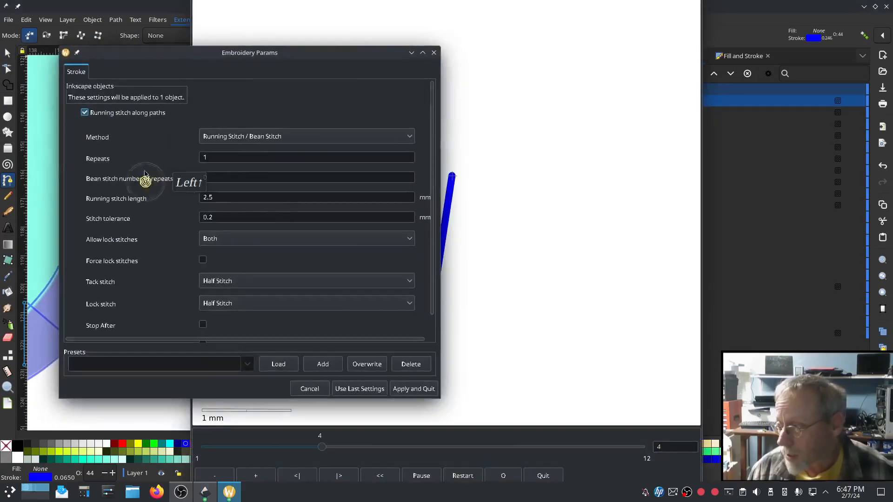
left_click(409, 391)
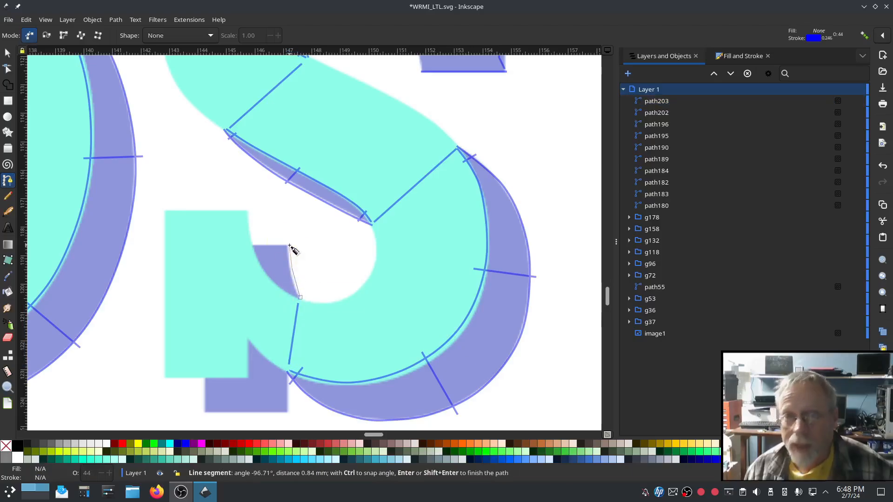
Trace both edges of the S's small inner shadow with rails and adjust their nodes to follow the curves
left_click(264, 279)
left_click(168, 35)
scroll(299, 278, "up", 2)
left_click(292, 281)
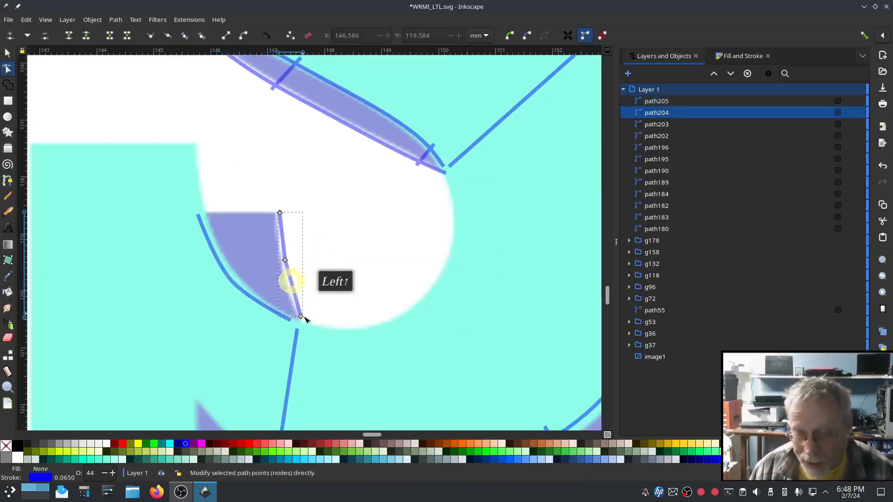
left_click(287, 318)
left_click_drag(291, 320, 297, 324)
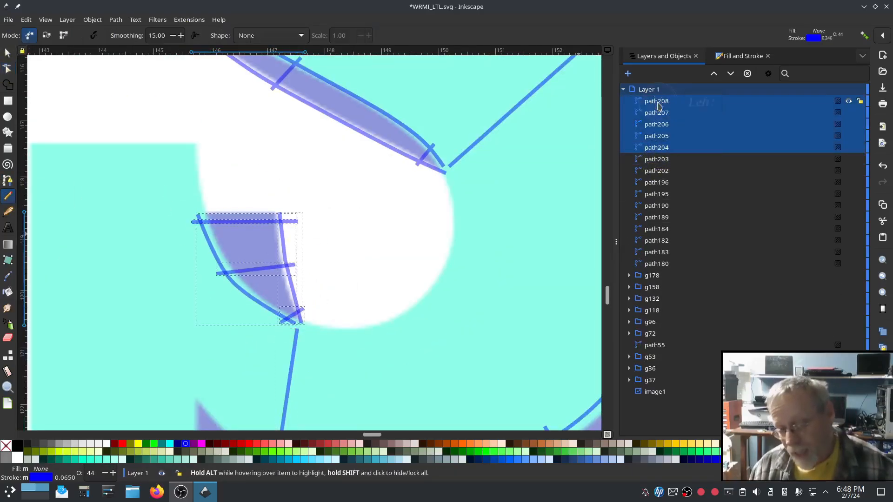
Apply the params for the S's small inner shadow satin and for the running stitch line leading down to the bottom serif shadow
left_click(189, 19)
left_click(339, 232)
left_click(403, 393)
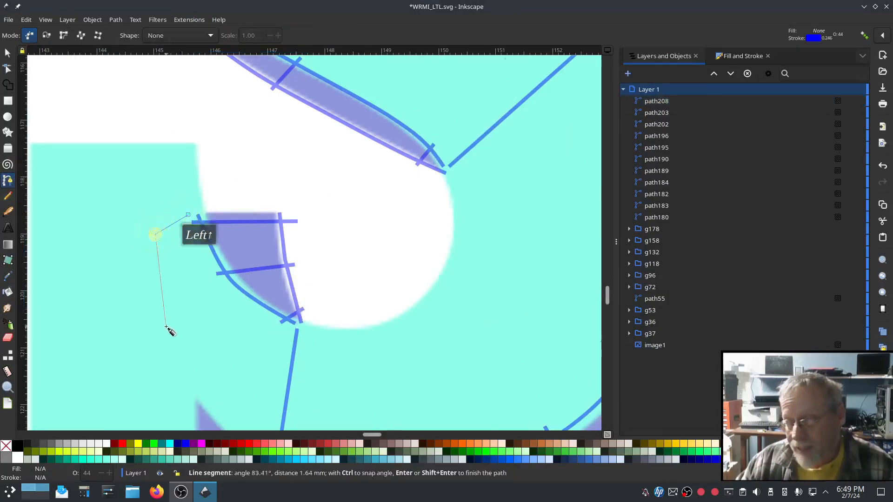
left_click(182, 19)
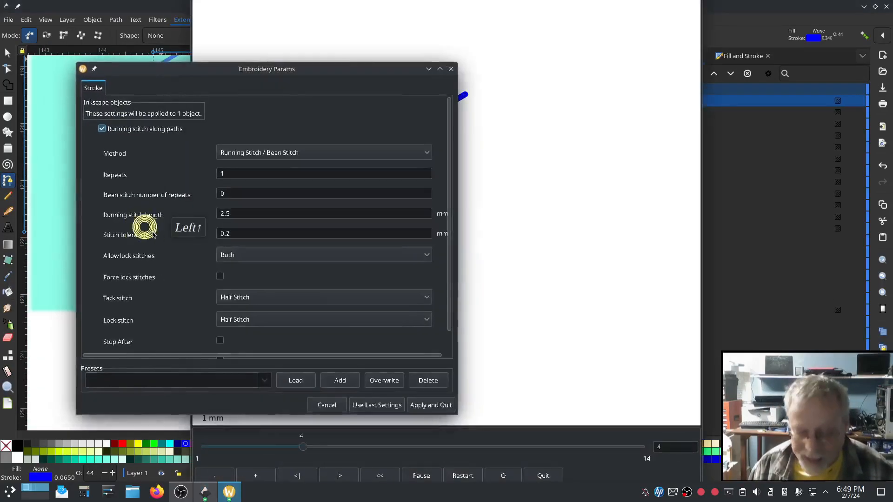
left_click(427, 404)
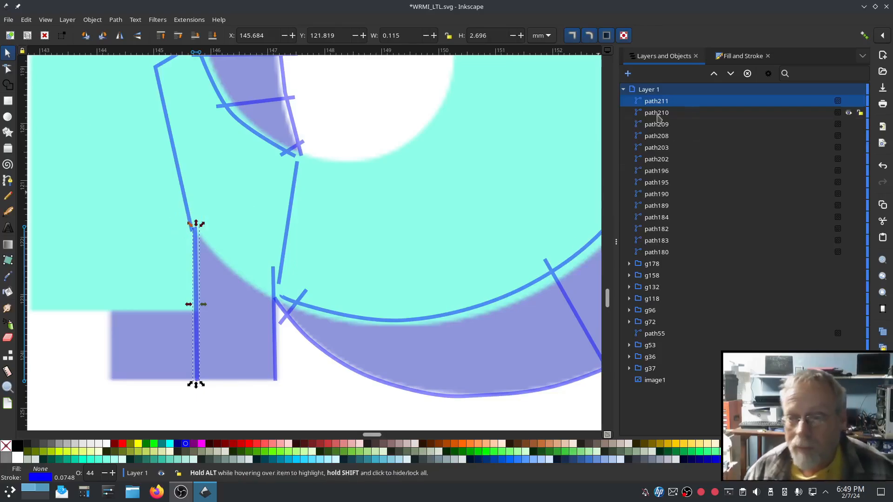
Set the vertical block of the S's bottom serif shadow as a custom satin column with lock stitches set to Neither and apply
left_click(390, 285)
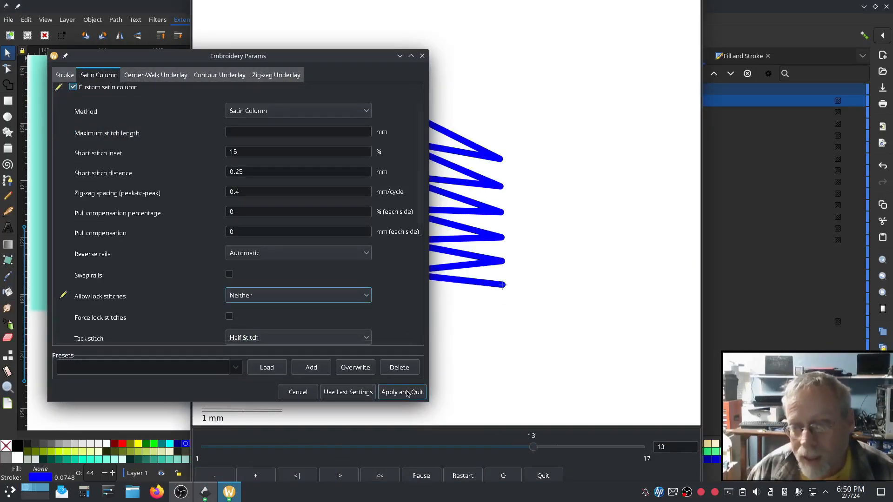
left_click(407, 394)
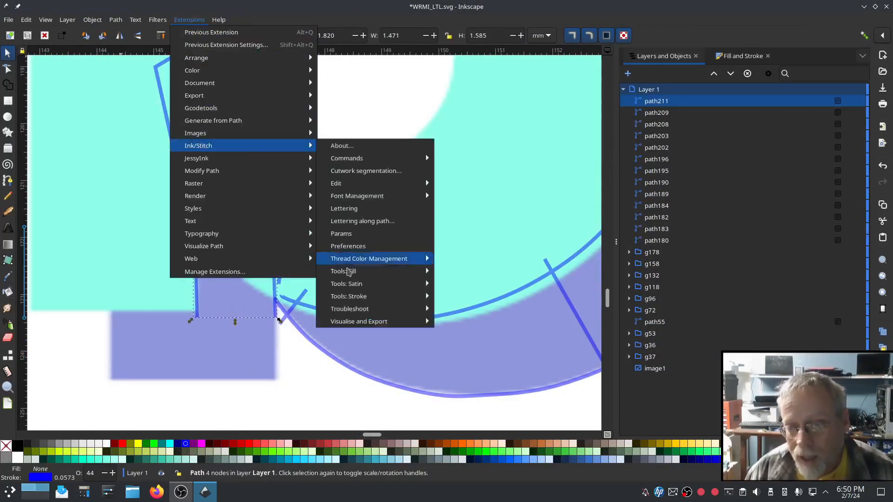
left_click(390, 285)
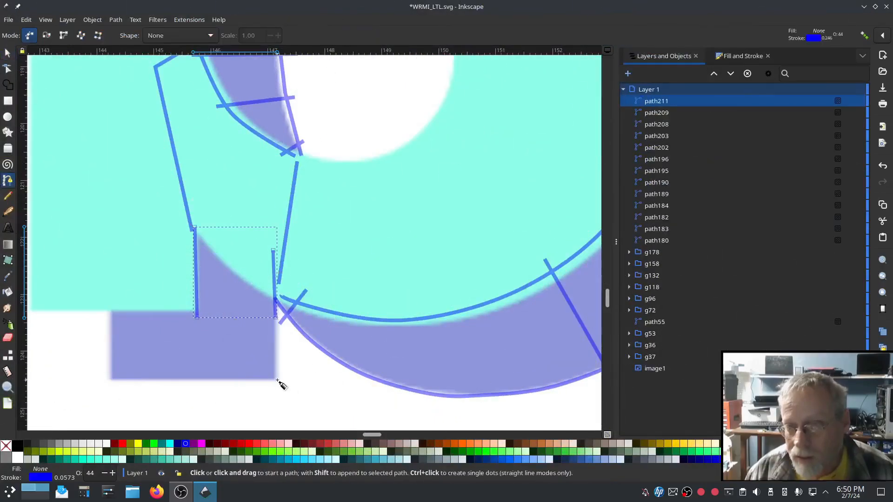
Trace the bottom edge of the S's lower serif shadow with a rail and set the combined shape as a custom satin column
left_click(278, 380)
double_click(106, 381)
left_click(7, 53)
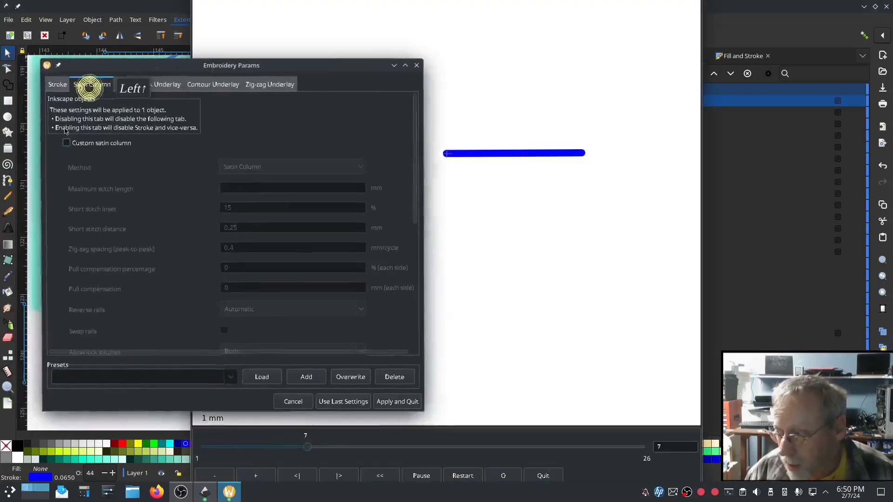
left_click(250, 265)
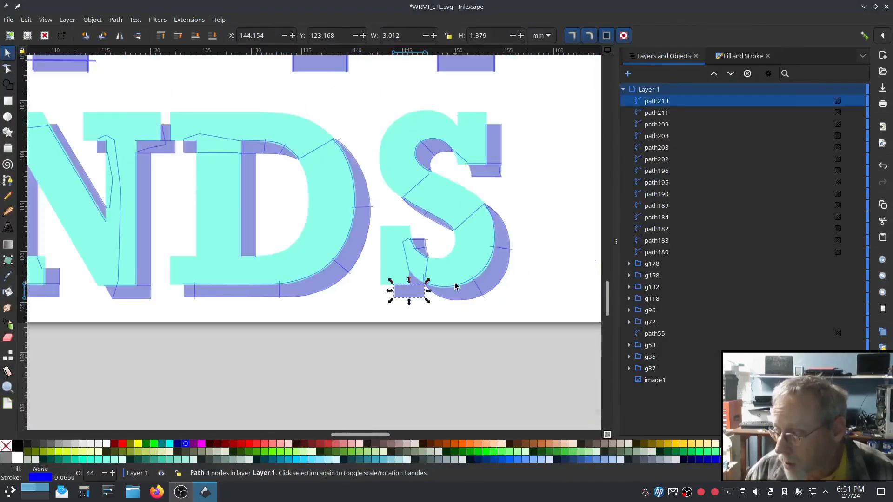
Group all of the S's shadow paths into one group
left_click(662, 252, "shift")
key("ctrl+g")
left_click(307, 362)
Select all the digitized groups in Layer 1 and open the Ink/Stitch extension commands
scroll(307, 360, "down", 4)
left_click(650, 217)
left_click(650, 101, "shift")
left_click(189, 20)
mouse_move(204, 146)
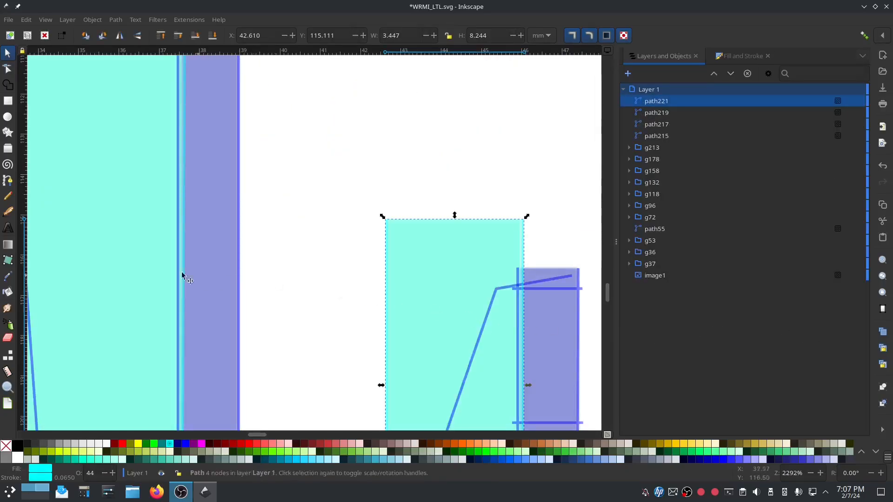
Examine the turquoise satin columns of the letter L one by one to check which part each covers
scroll(263, 262, "down", 3)
left_click(295, 269)
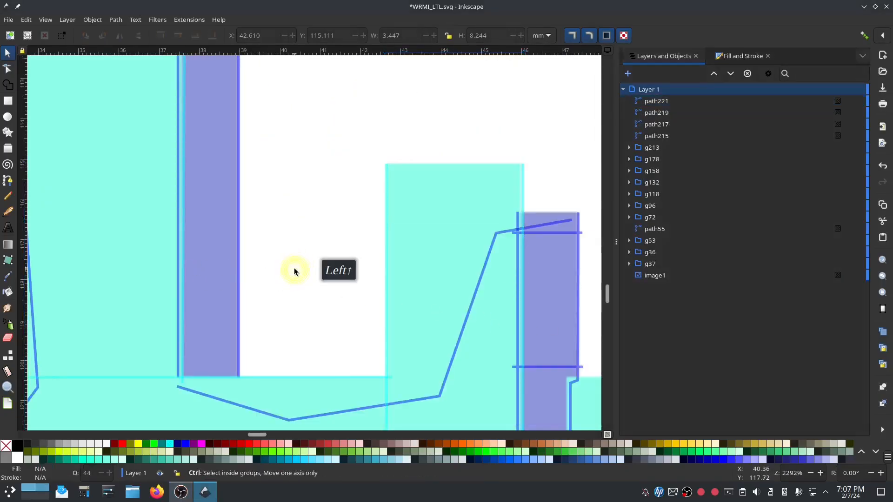
scroll(294, 269, "down", 2, "ctrl")
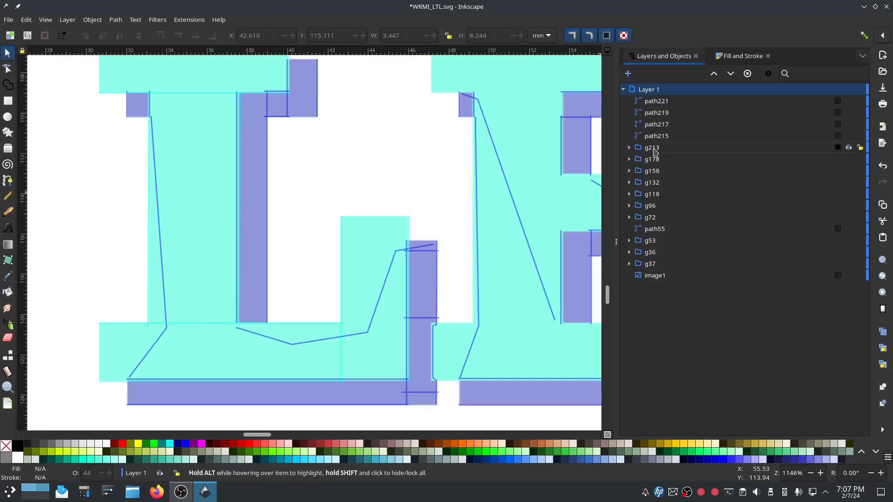
left_click(655, 137)
left_click(657, 126)
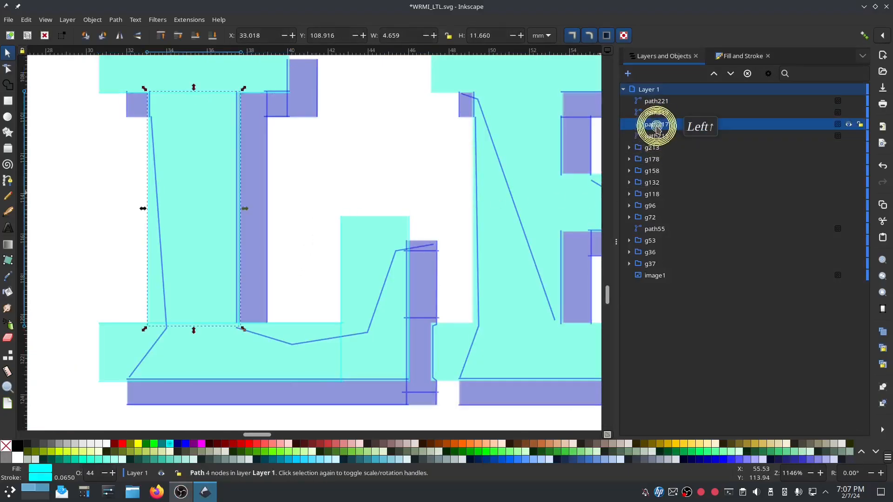
left_click(654, 114)
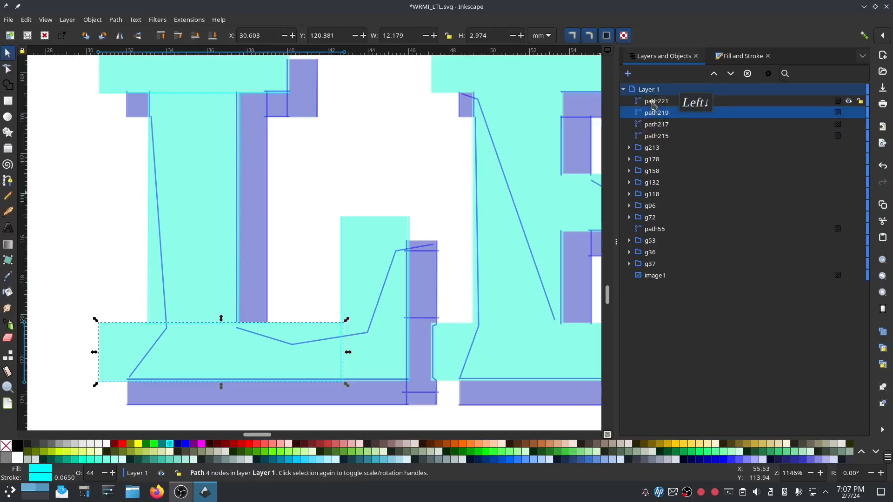
Auto-route the L's four turquoise satin columns with Trim jump stitches turned off, and select the resulting Auto-Route group
left_click(653, 103)
left_click(656, 137, "shift")
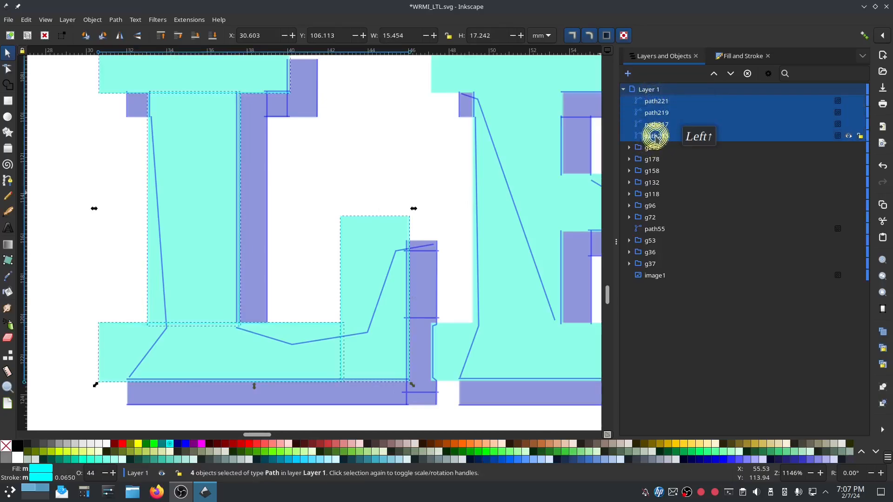
left_click(184, 20)
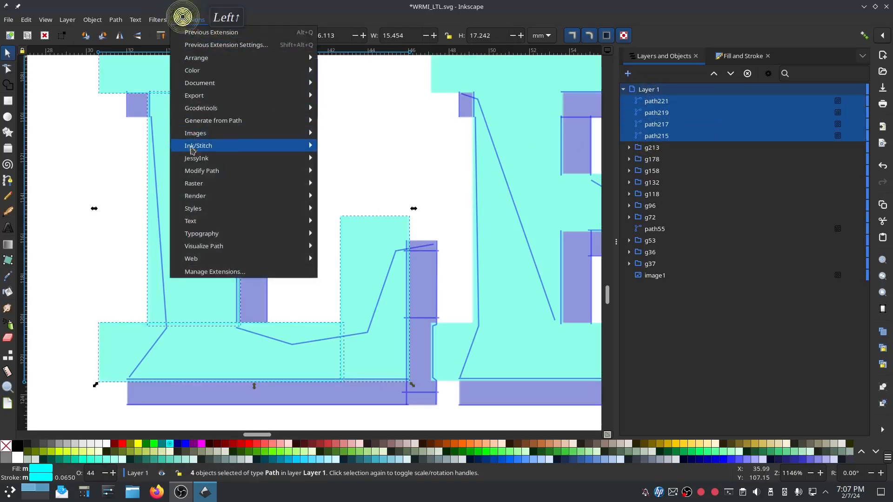
mouse_move(200, 146)
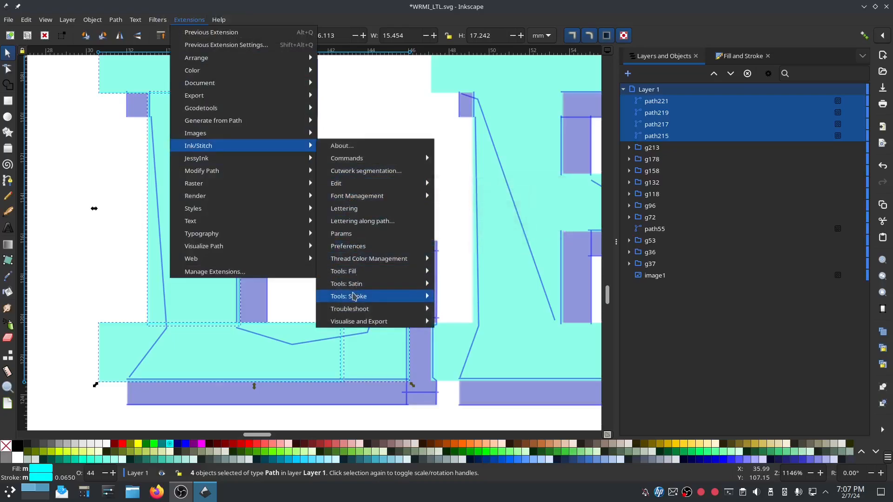
mouse_move(351, 288)
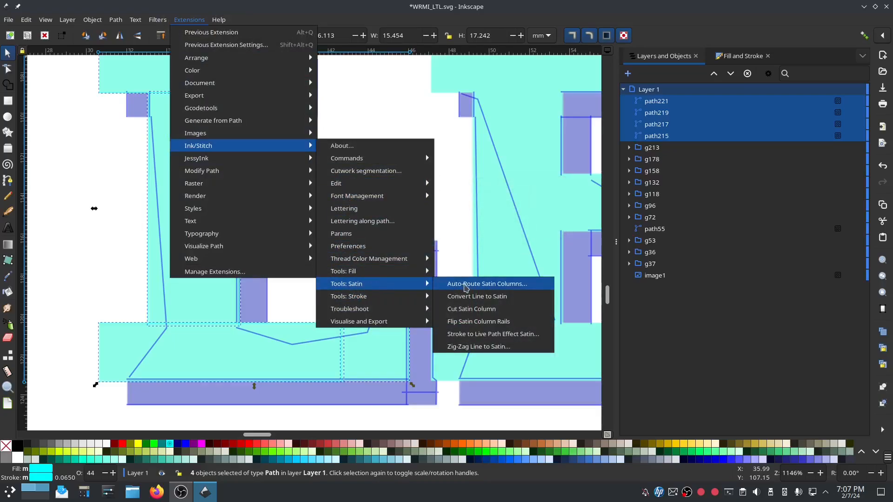
left_click(465, 288)
left_click(400, 222)
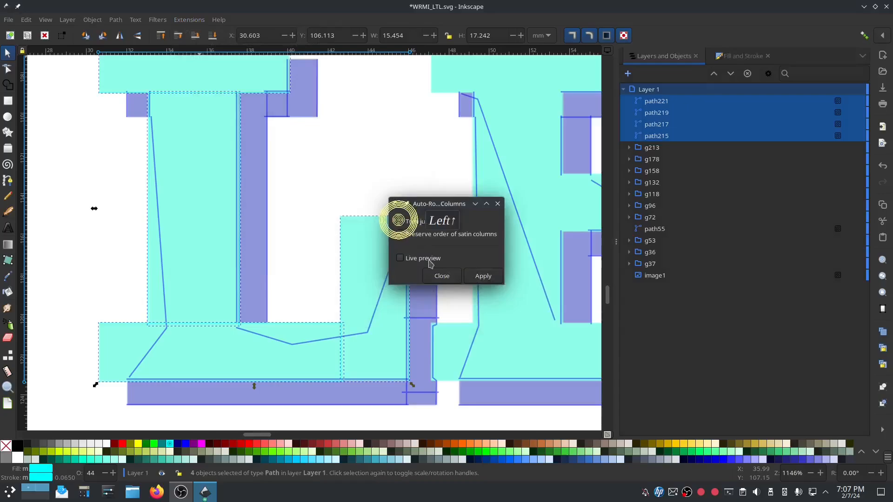
left_click(478, 276)
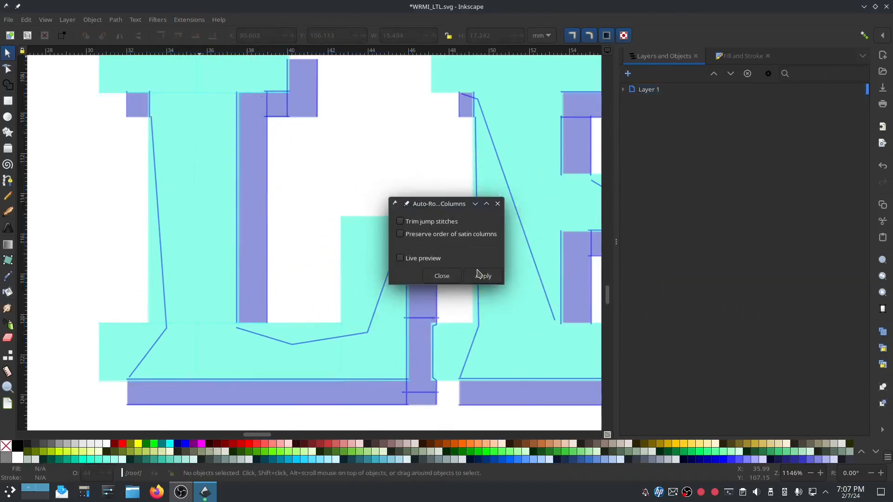
left_click(443, 275)
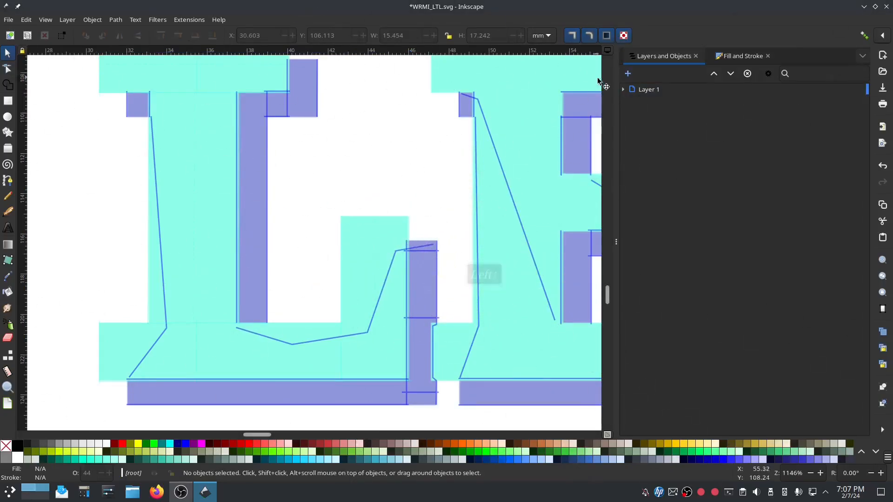
left_click(623, 89)
left_click(660, 101)
middle_click(279, 255)
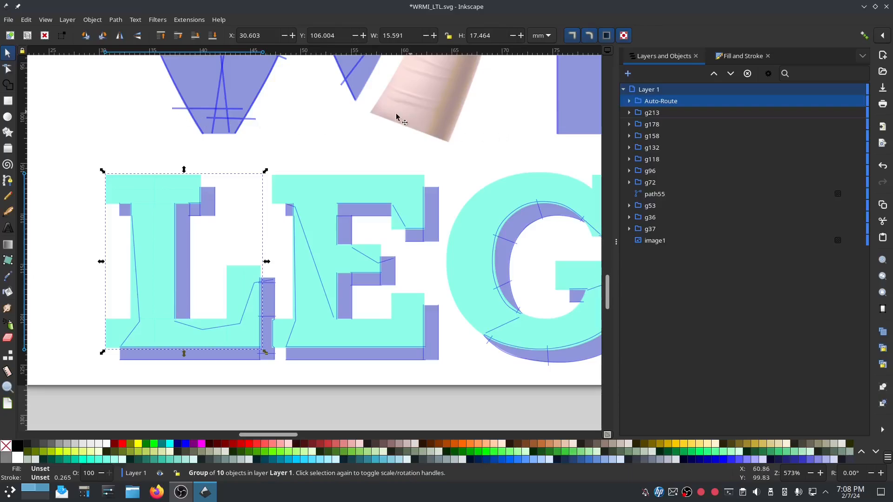
Draw a turquoise rung across the left side of the G's curved face
left_click(7, 179)
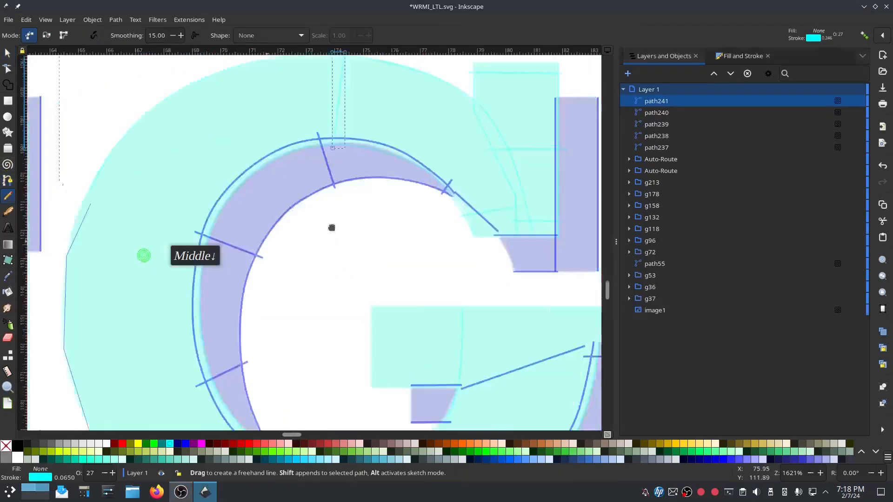
left_click_drag(144, 255, 456, 208)
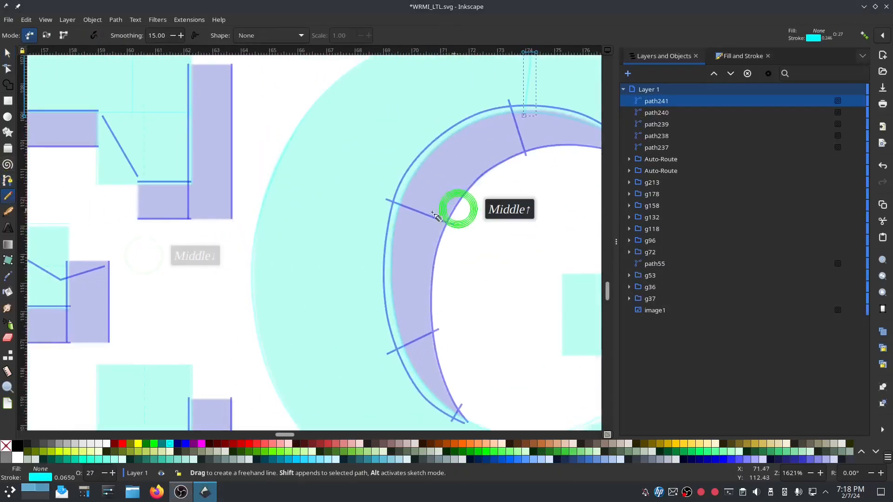
left_click(399, 222)
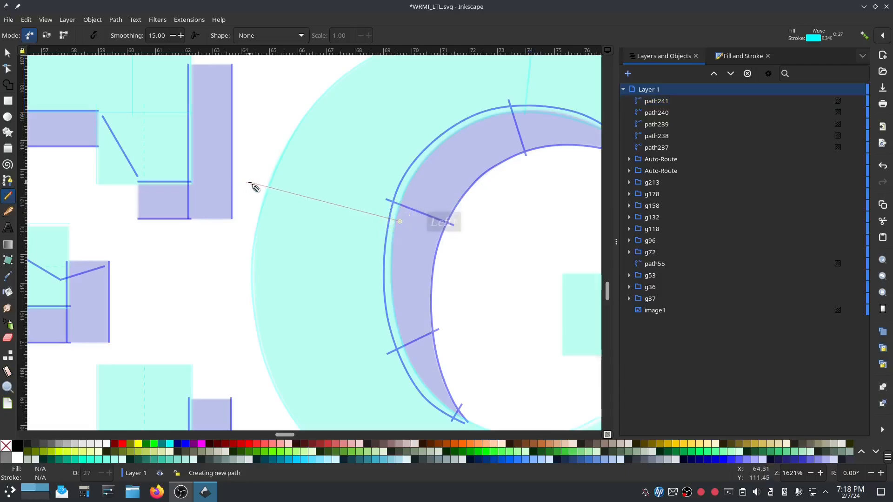
left_click(250, 182)
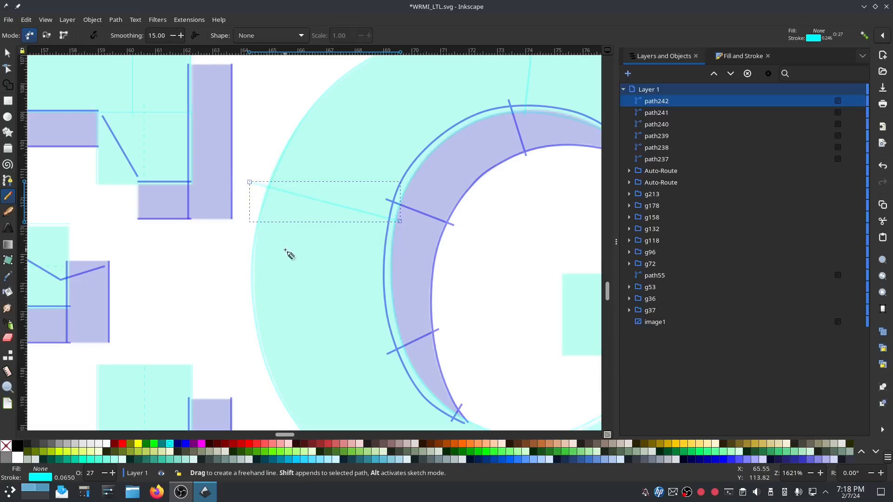
Draw four more turquoise rungs across the G's curved face: at the lower left, bottom, lower right and across its upper right end
scroll(419, 358, "down", 3)
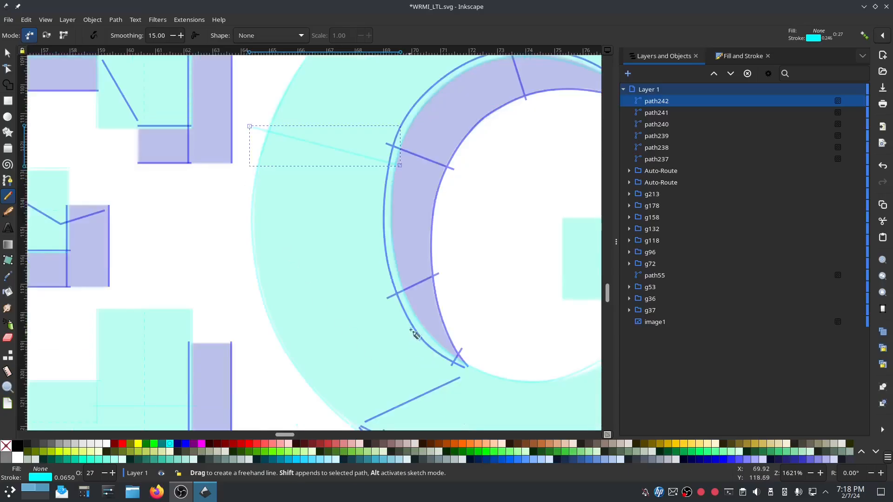
left_click(421, 314)
left_click(295, 384)
scroll(504, 357, "down", 3)
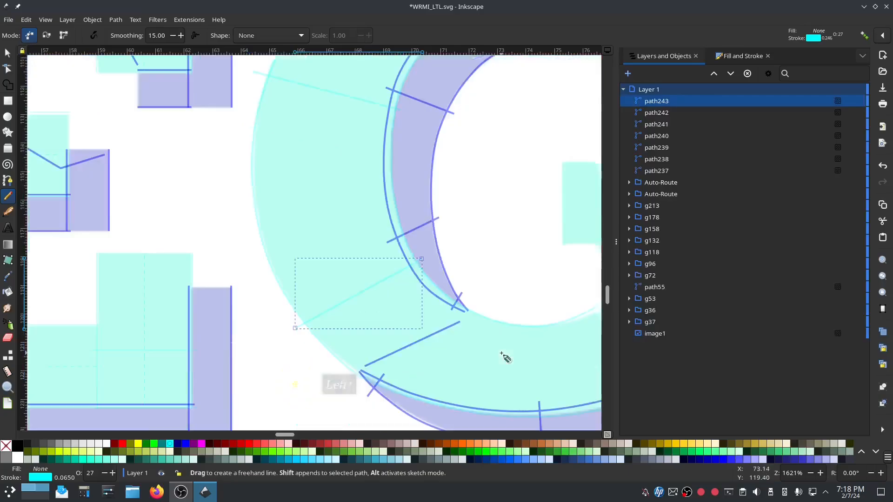
left_click(548, 320)
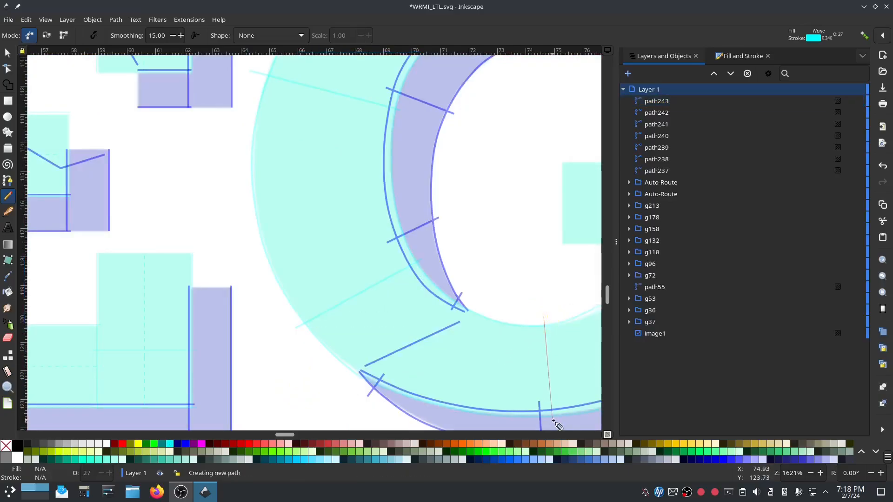
left_click(556, 422)
left_click_drag(558, 379, 291, 374)
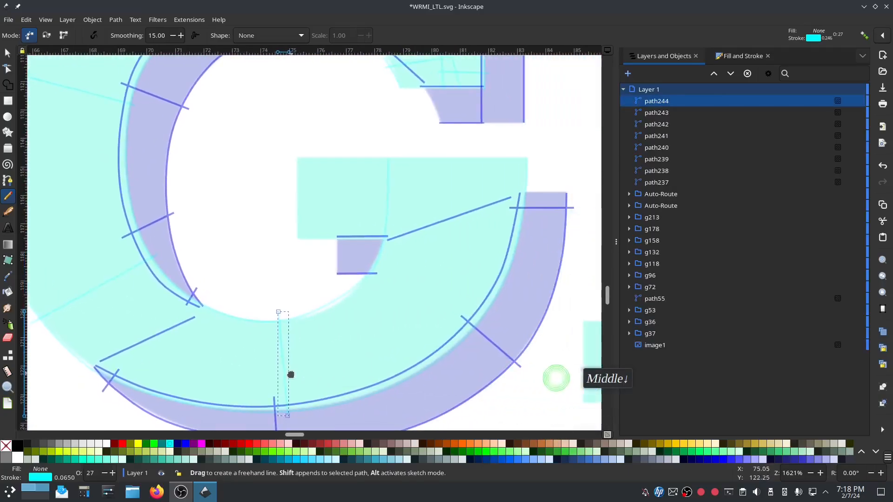
left_click(374, 247)
left_click(496, 309)
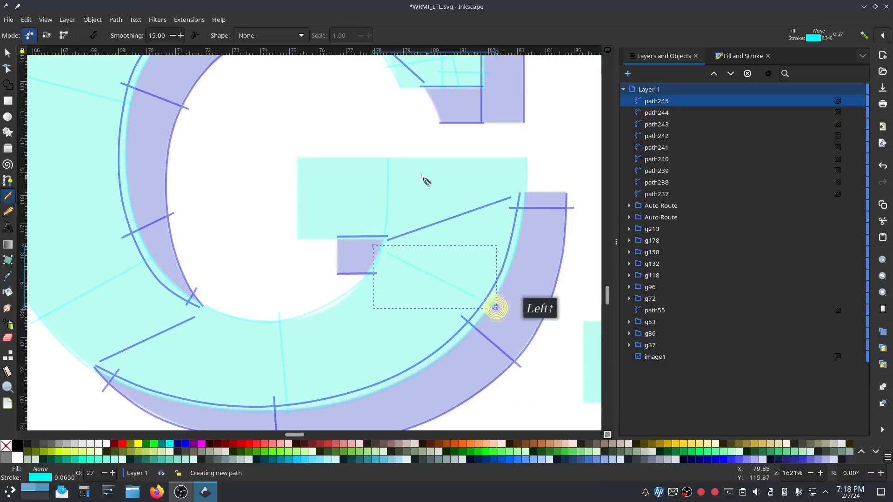
left_click(381, 169)
left_click(533, 167)
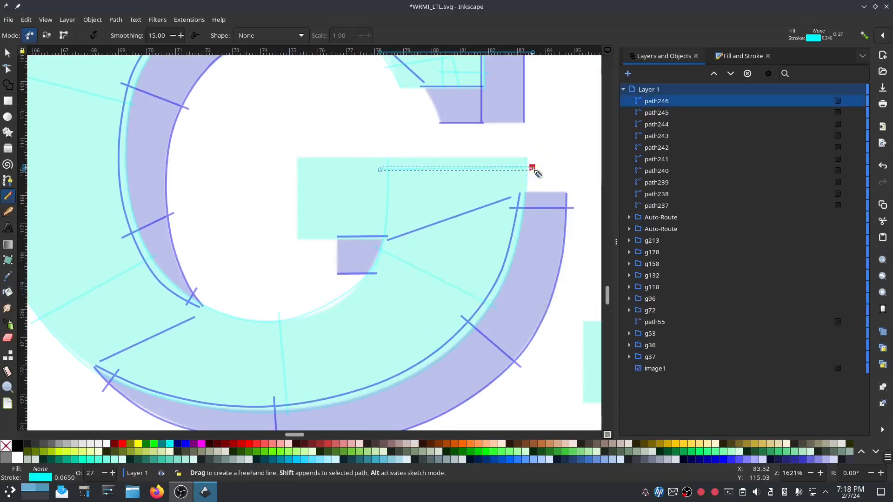
Combine the rails and all rungs of the G's large curved face, path238 through path246, into a single path
left_click(668, 206)
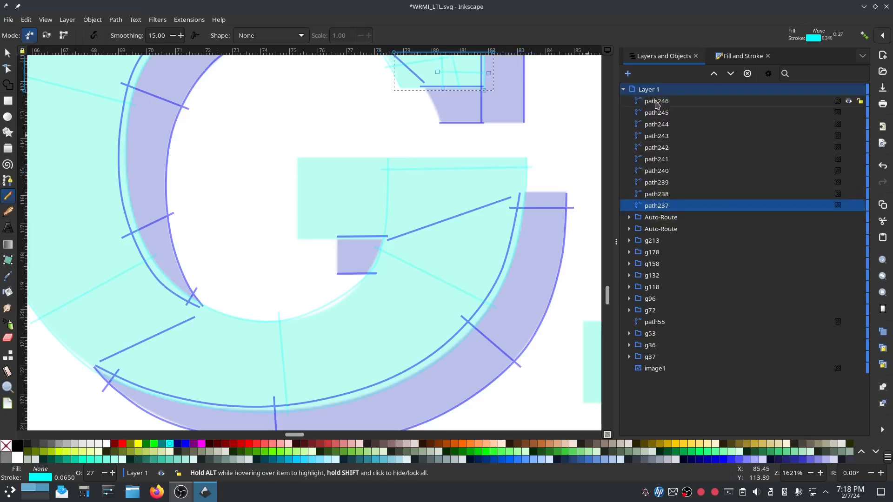
scroll(584, 176, "up", 3)
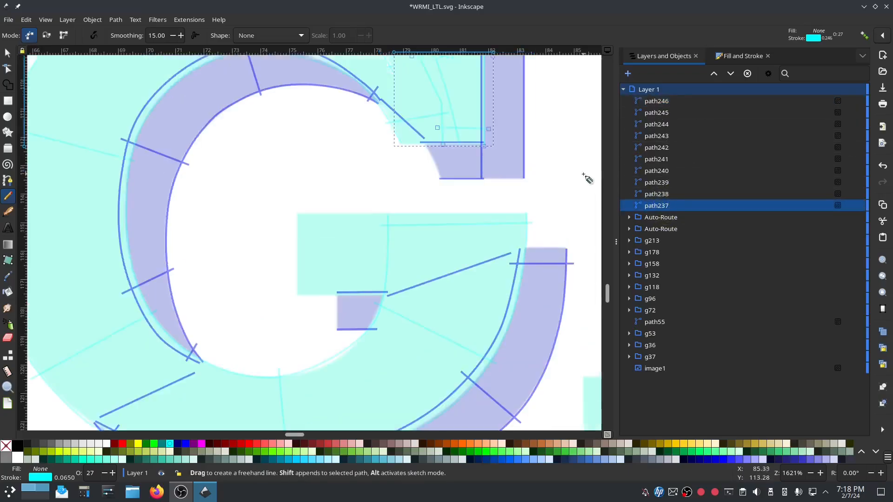
left_click(659, 199)
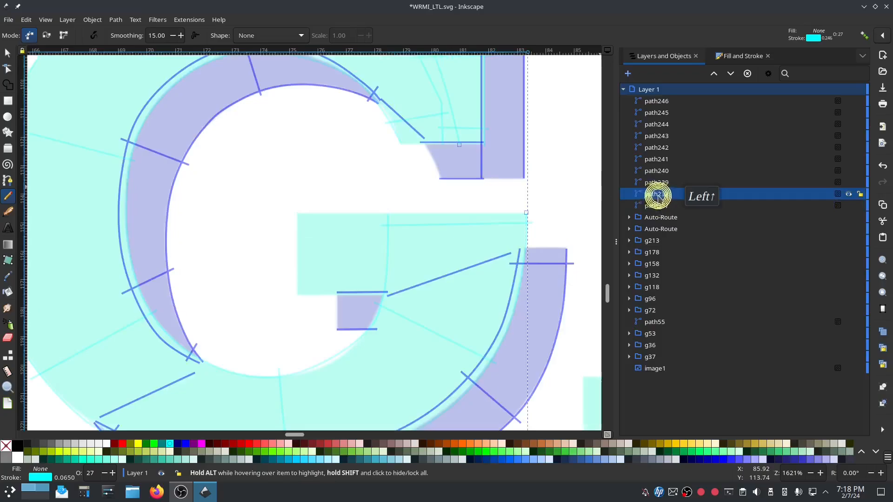
left_click(656, 102, "shift")
key("ctrl+k")
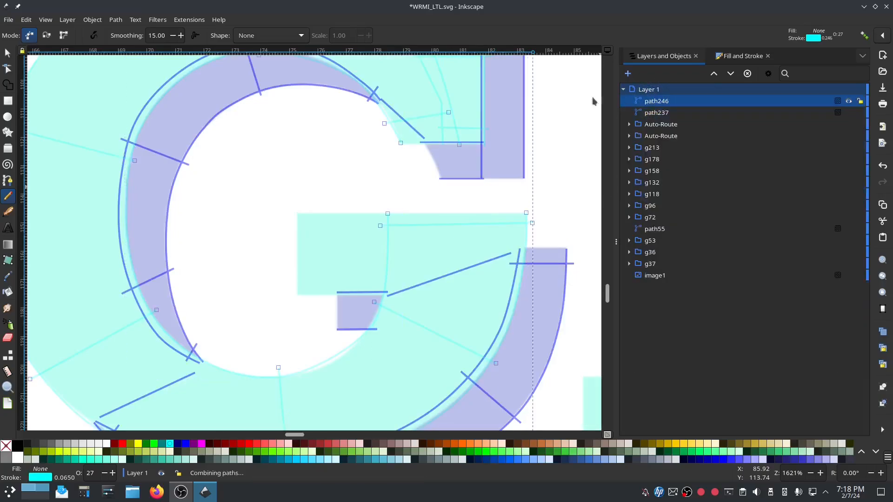
Turn the G's combined curved path into a custom satin column in the Ink/Stitch Params and apply it
left_click(189, 19)
mouse_move(255, 147)
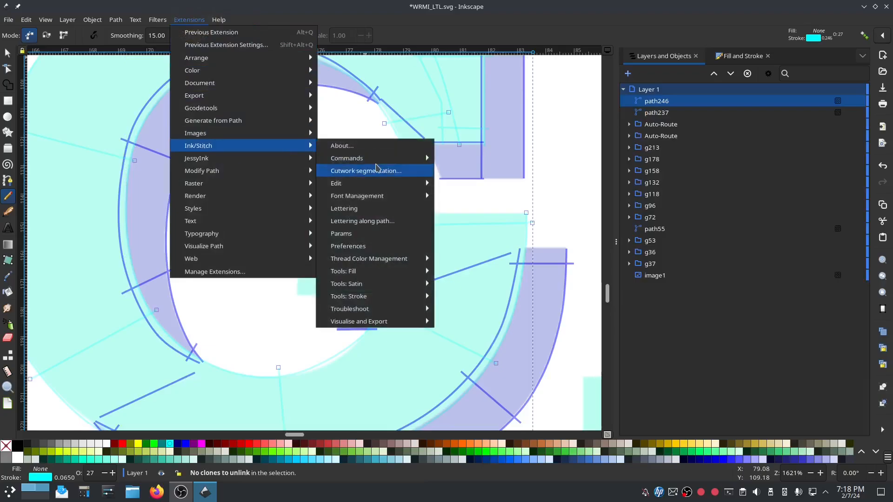
left_click(350, 235)
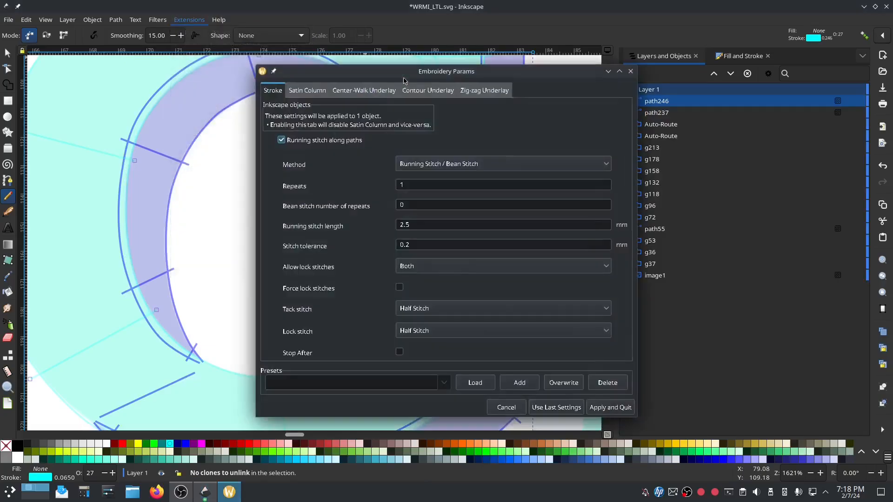
left_click_drag(399, 69, 147, 56)
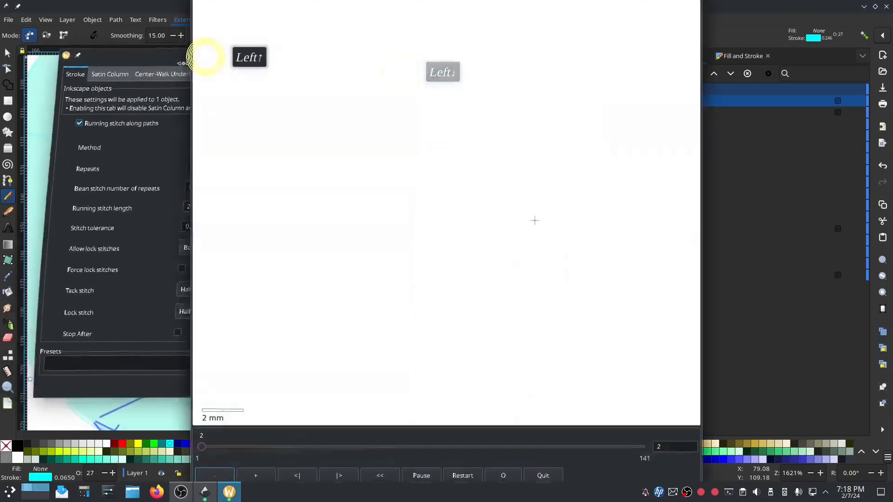
left_click(114, 75)
left_click(86, 134)
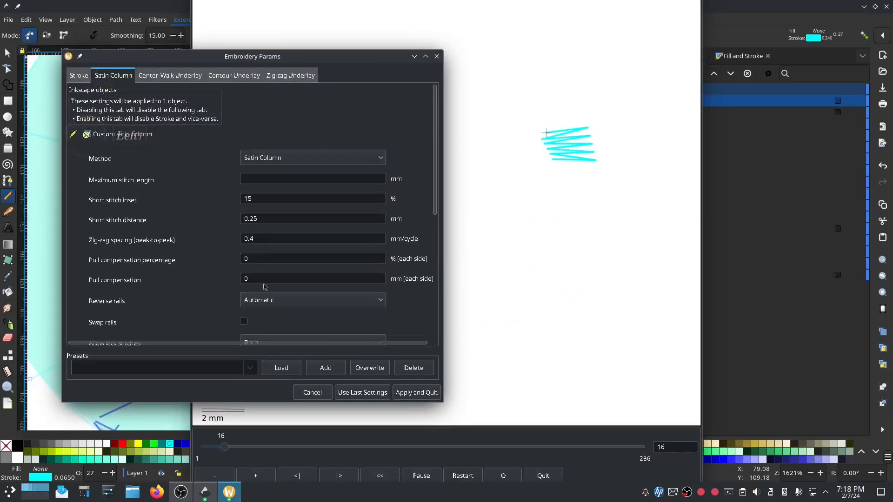
left_click(413, 393)
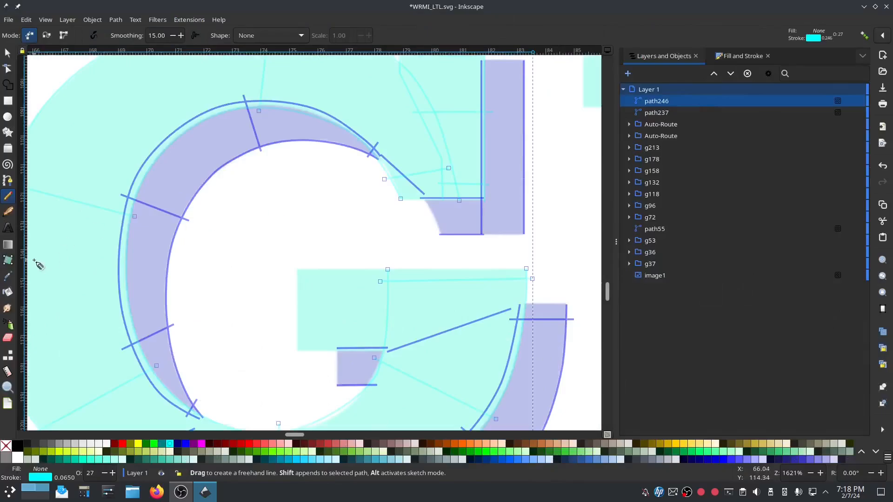
Draw a straight turquoise rail about 3.4 mm long along the upper edge of the G's inner crossbar with the Pen tool
left_click(6, 179)
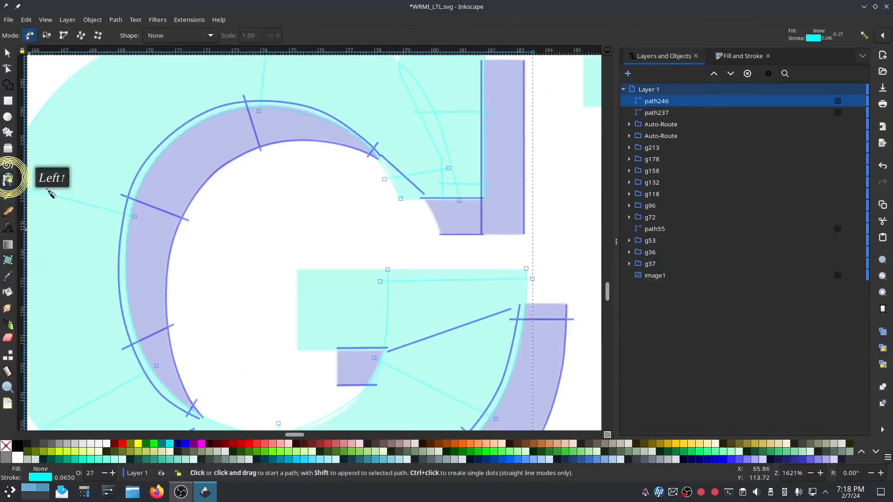
left_click(394, 270)
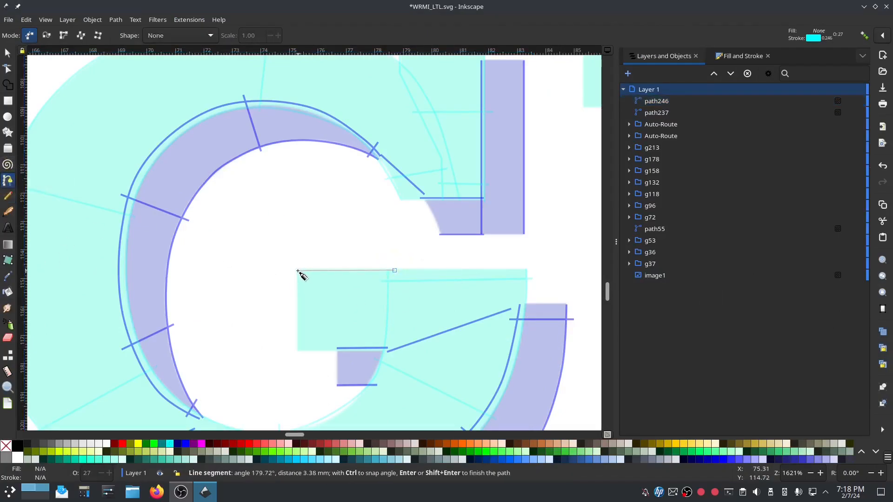
left_click(297, 270)
key("Return")
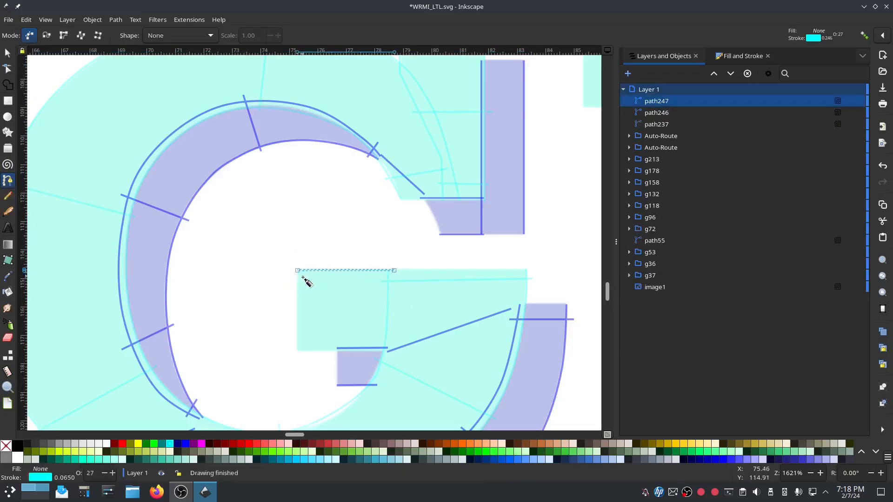
Duplicate the crossbar rail, move the copy down to the crossbar's lower edge, and combine both rails into one path
left_click(8, 53)
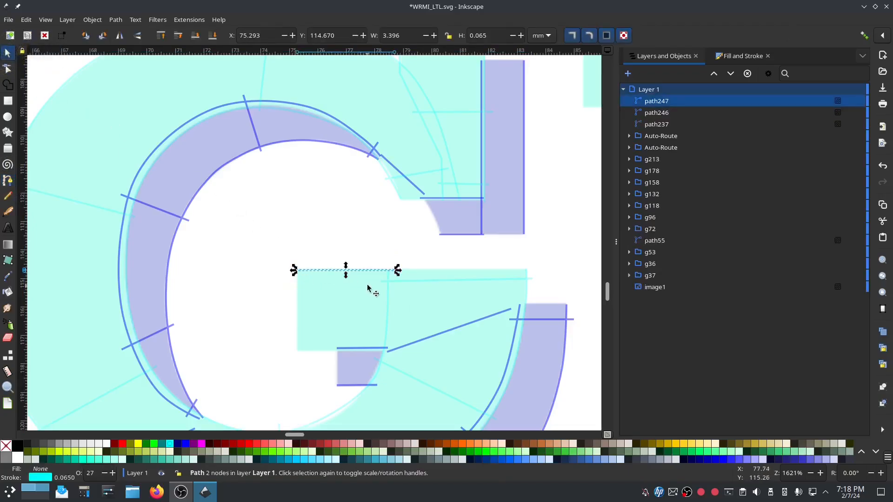
key("ctrl+d")
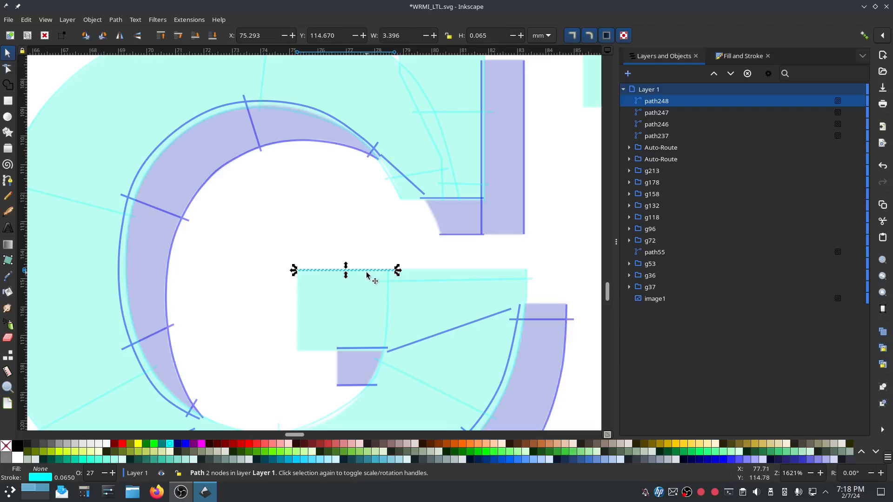
left_click_drag(368, 275, 370, 356)
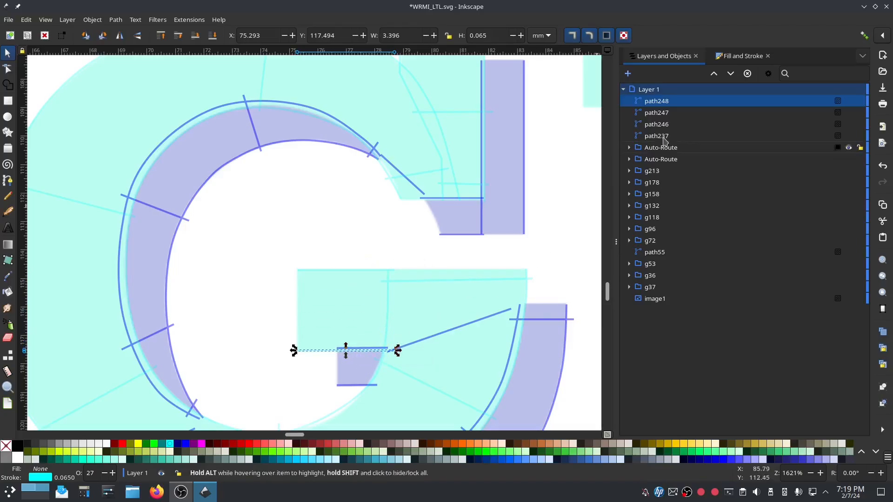
left_click(661, 113, "ctrl")
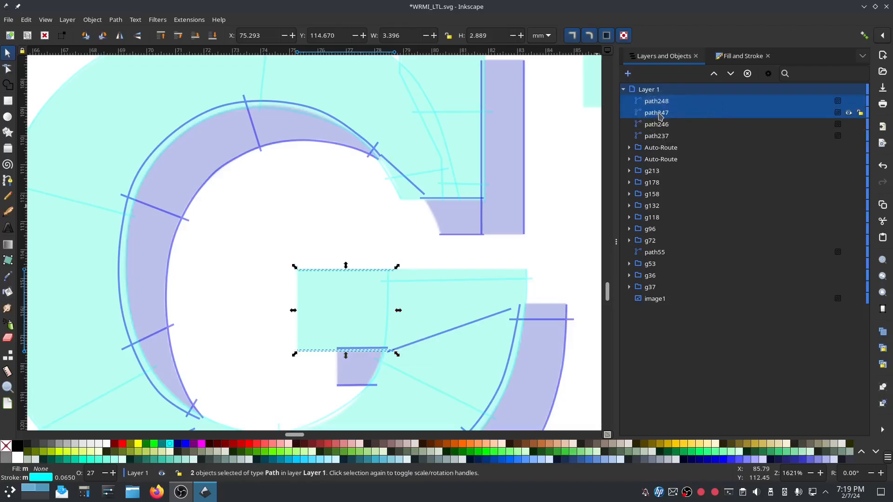
key("ctrl+plus")
Turn the G's combined crossbar rails into a custom satin column in the Ink/Stitch Params and apply it
left_click(189, 19)
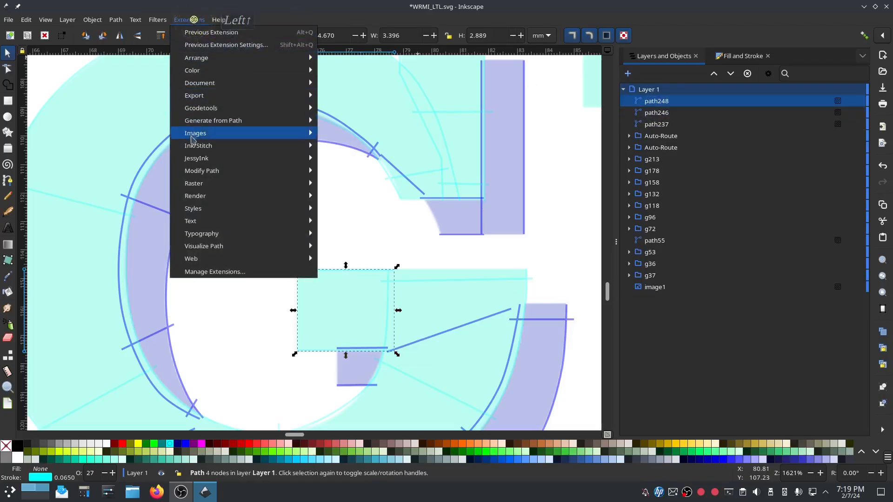
mouse_move(251, 145)
left_click(348, 234)
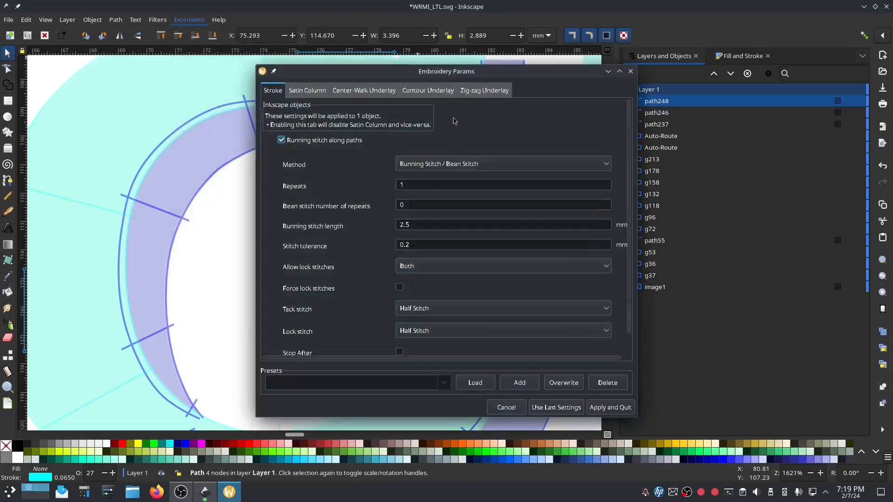
left_click_drag(433, 72, 231, 67)
left_click(106, 86)
left_click(80, 145)
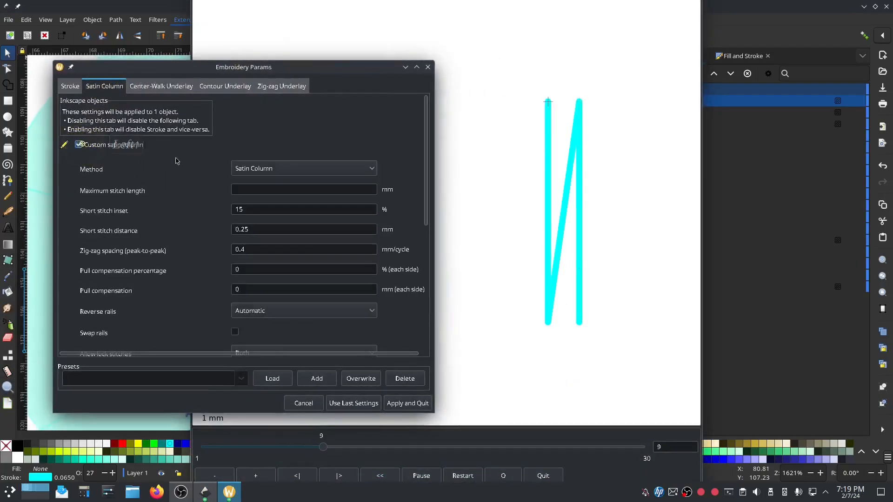
left_click(403, 402)
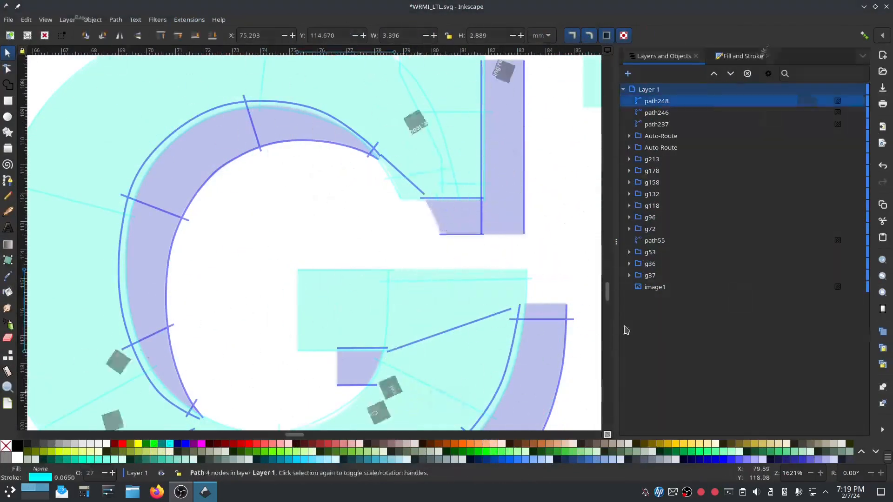
Auto-route the G's three turquoise satin columns with Trim jump stitches and Preserve order of satin columns turned off
left_click(661, 126, "shift")
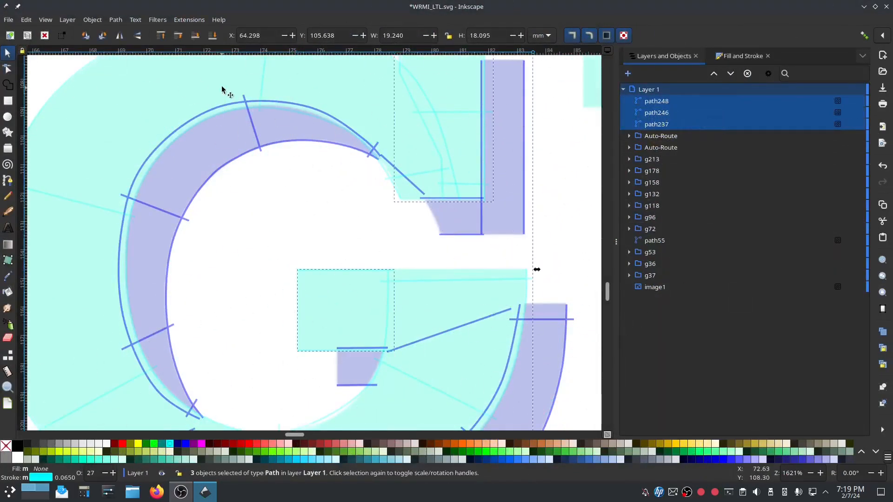
left_click(197, 21)
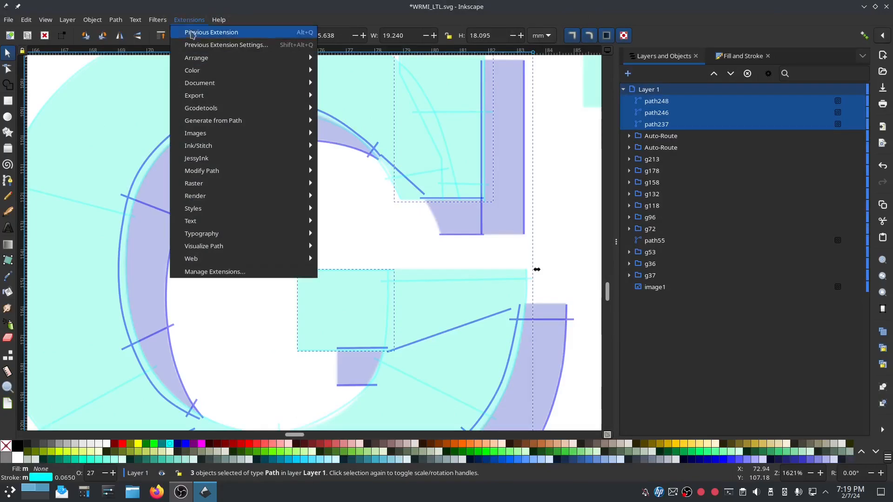
mouse_move(207, 146)
mouse_move(369, 297)
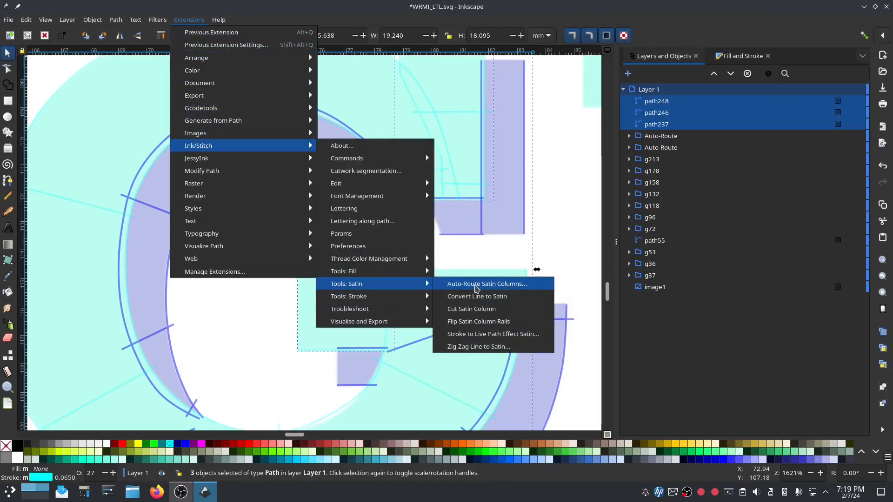
left_click(476, 285)
left_click(476, 277)
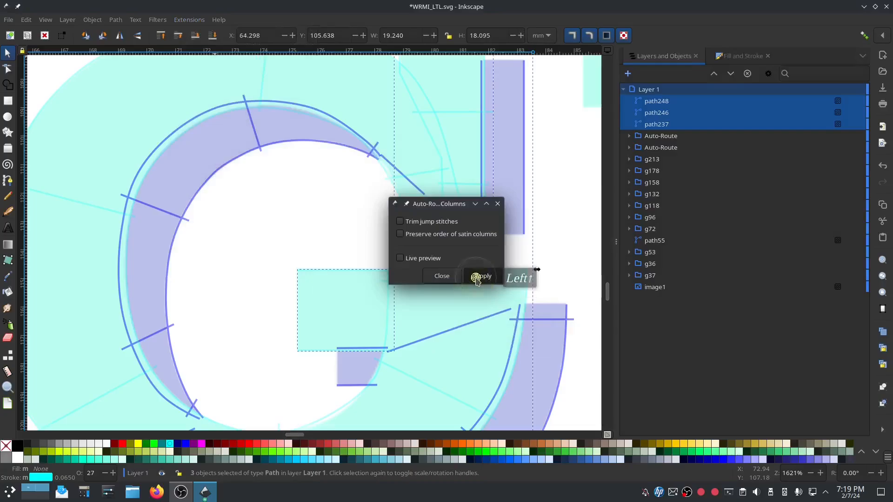
left_click(441, 277)
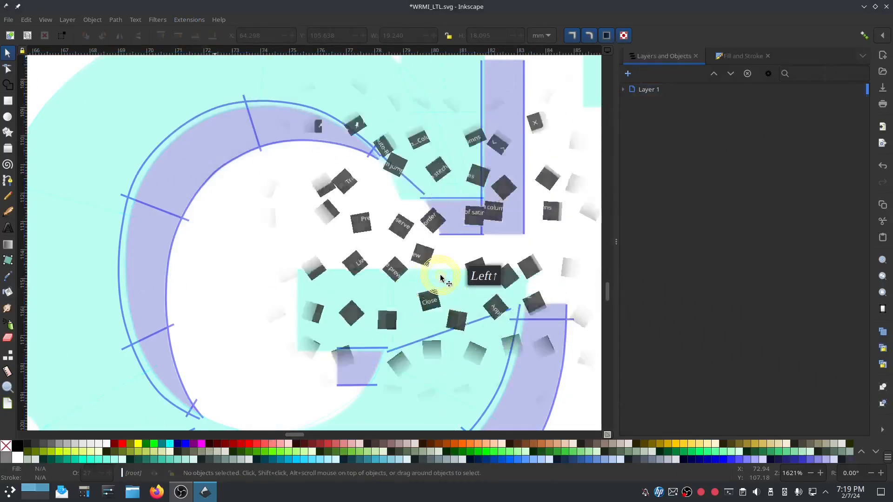
Bring the second E and the N into view, expand Layer 1 and select the G's new Auto-Route group
scroll(520, 289, "down", 3)
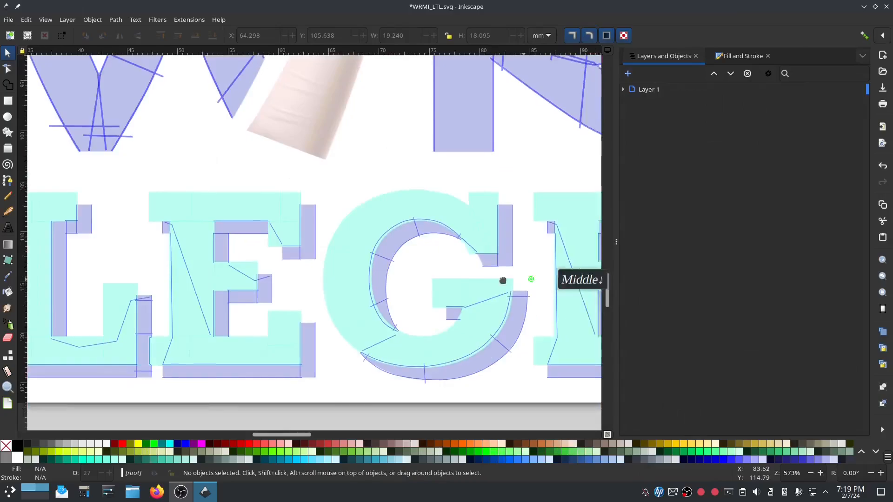
left_click_drag(503, 280, 189, 251)
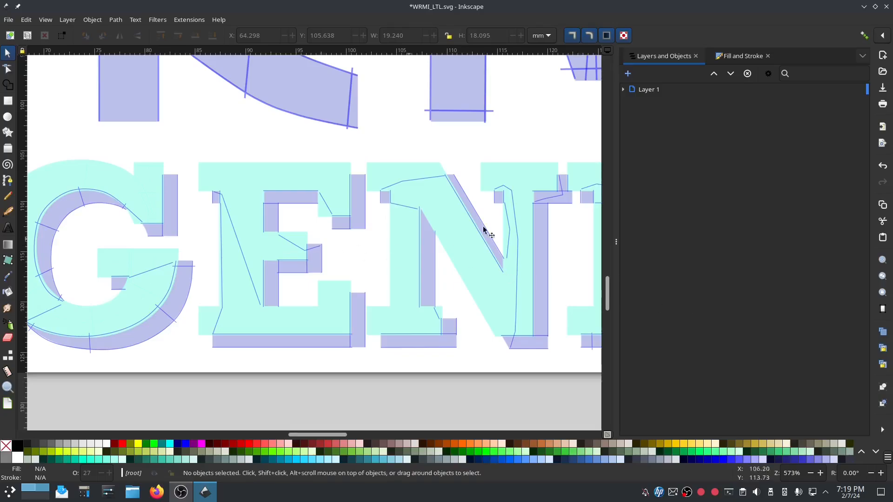
left_click(623, 89)
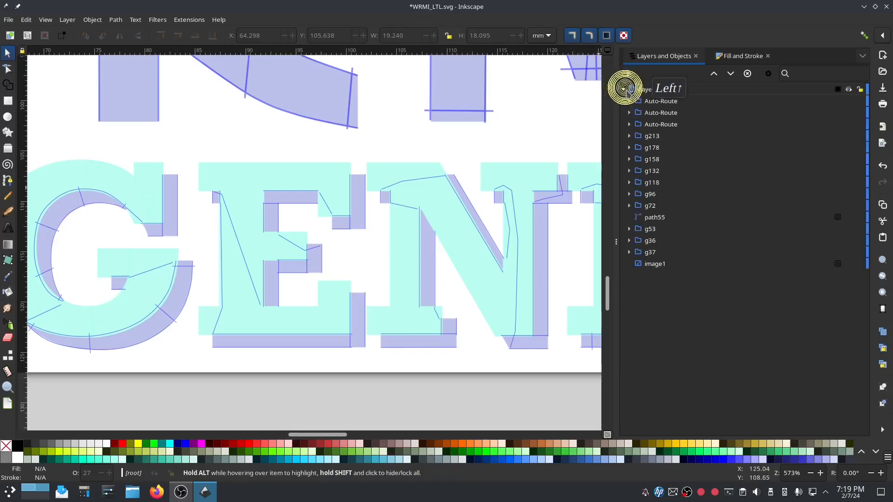
left_click(653, 102)
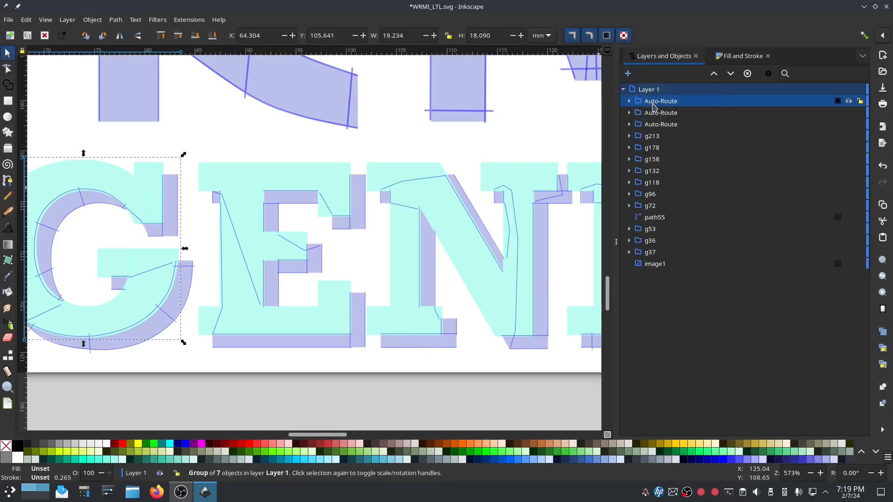
Duplicate the first E's Auto-Route group, move the copy about 38 mm sideways onto the second E, and check the paths inside it
scroll(282, 248, "down", 3)
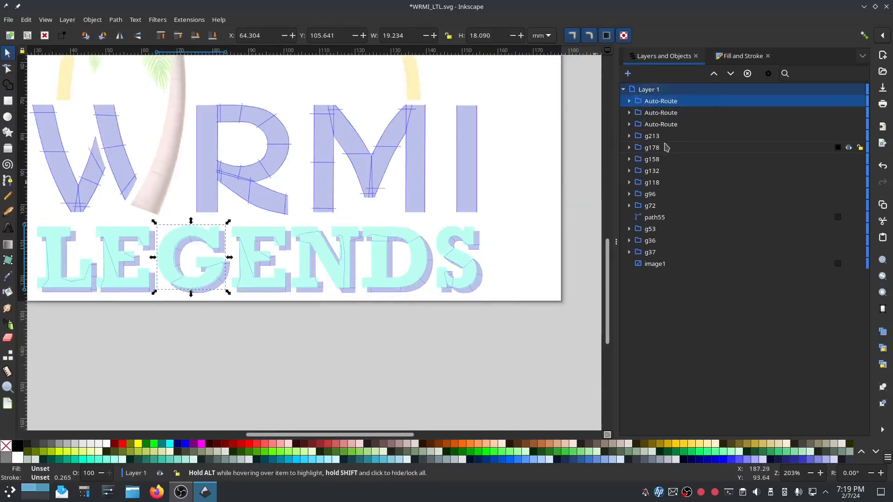
left_click(663, 115)
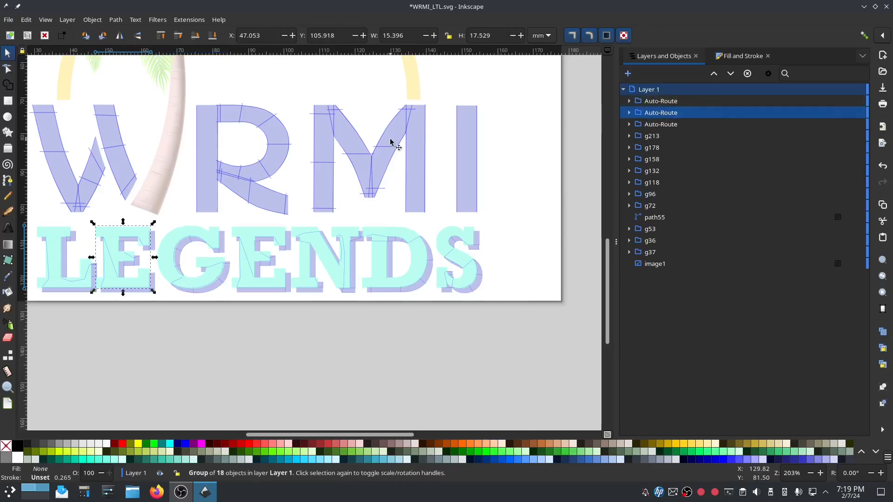
key("ctrl+d")
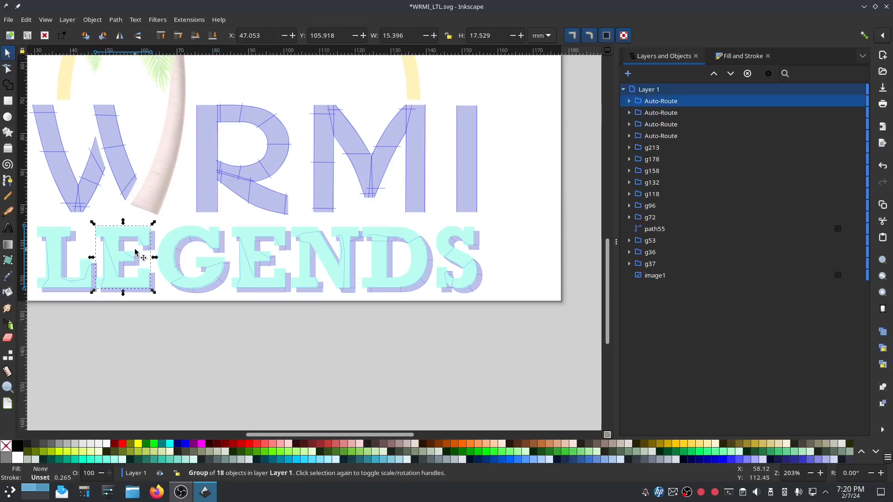
left_click_drag(139, 247, 264, 255)
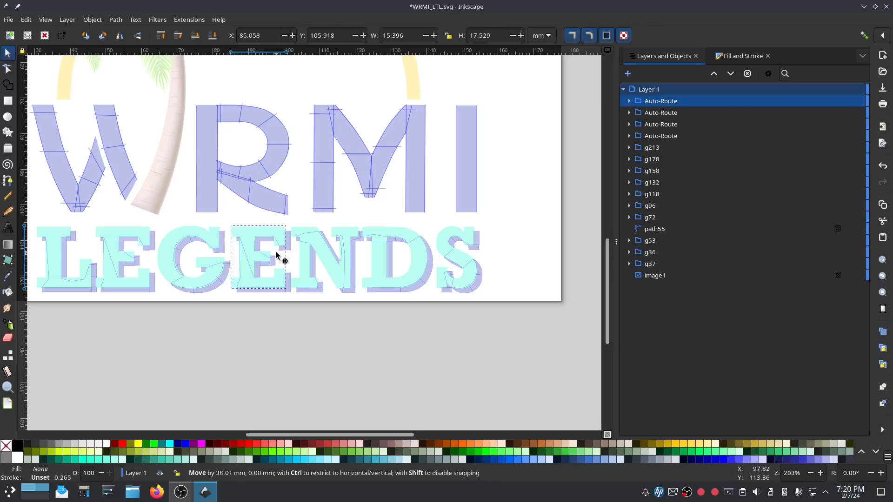
left_click_drag(276, 255, 276, 255)
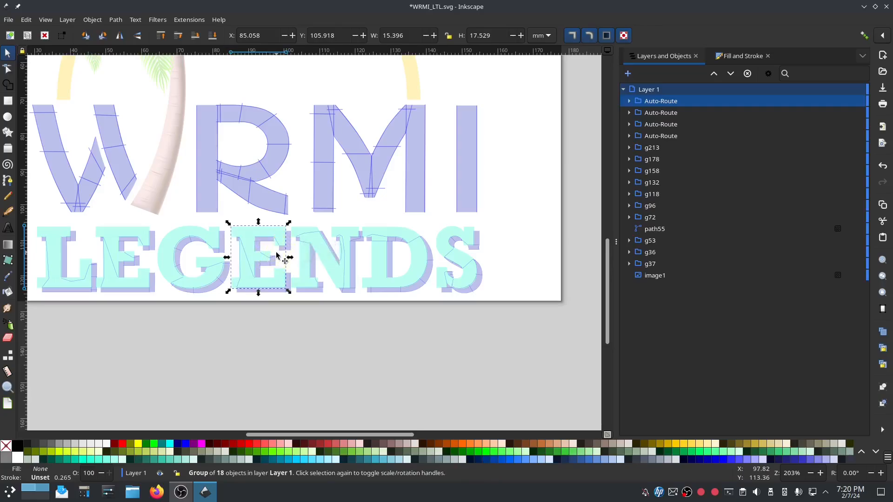
left_click(629, 101)
left_click(662, 125)
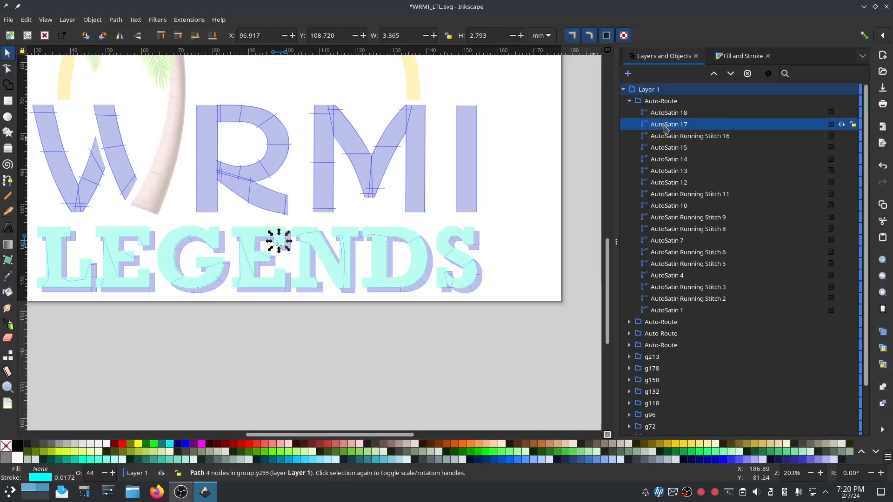
left_click(655, 101)
left_click(628, 101)
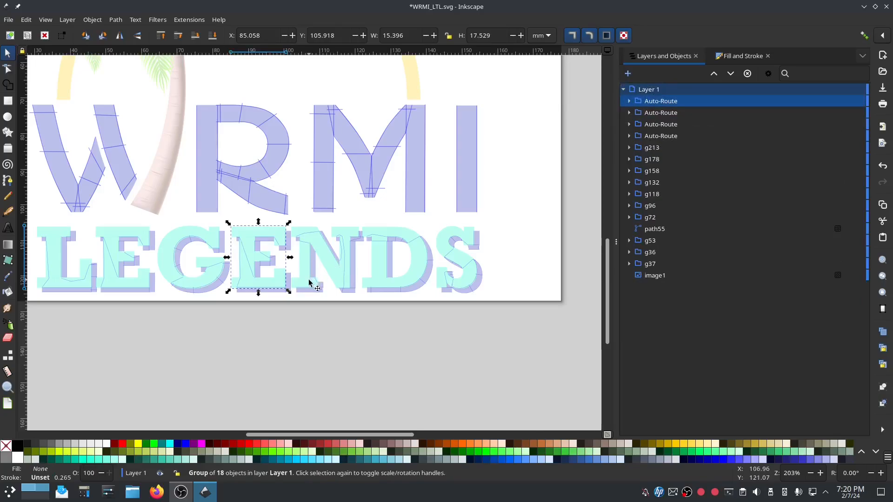
Draw a rail about 7.5 mm long under the N's lower-left serif, duplicate it about 3 mm up, and combine both rails
scroll(308, 292, "up", 4)
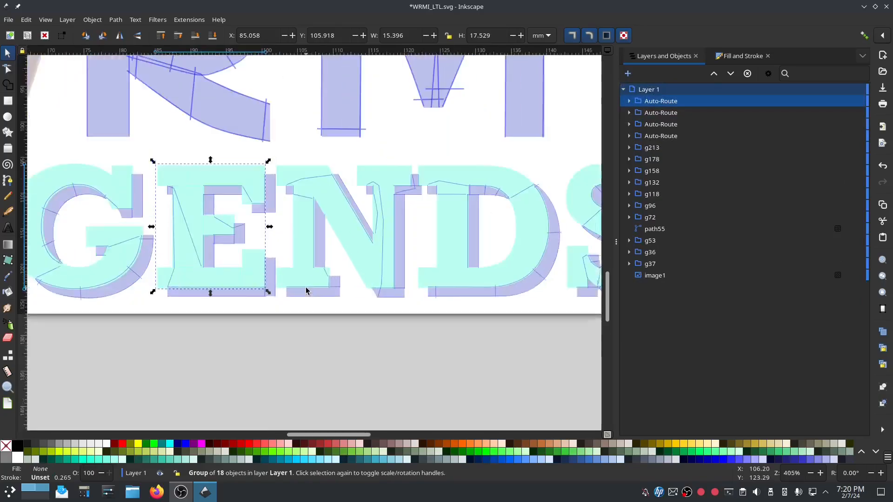
left_click(7, 181)
left_click(246, 287)
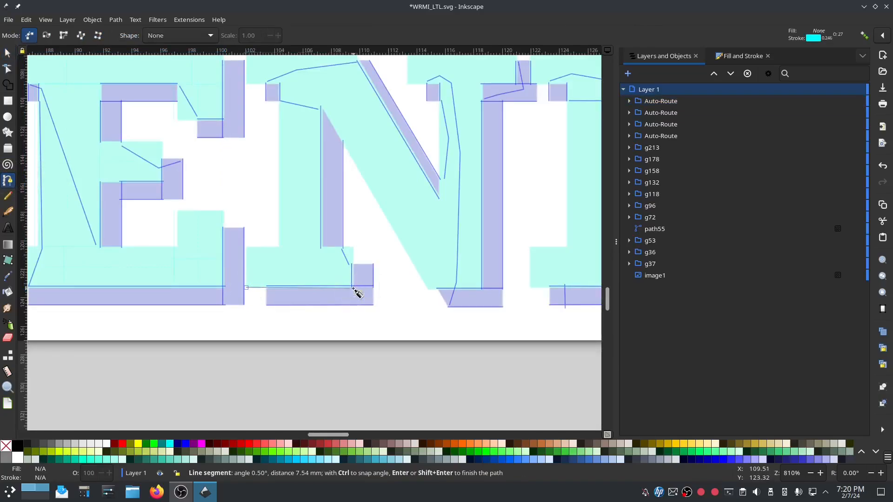
double_click(353, 288)
left_click(8, 53)
key("ctrl+d")
scroll(313, 280, "up", 3)
left_click_drag(312, 303, 309, 182)
left_click(659, 113, "shift")
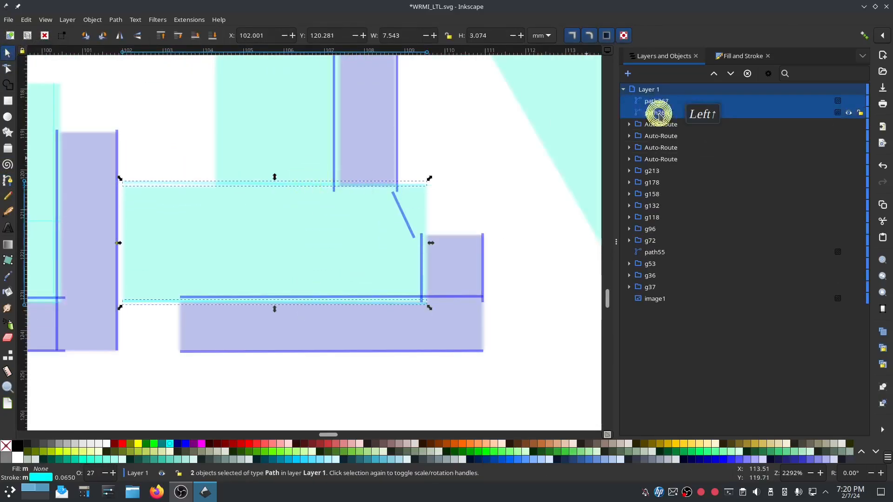
key("ctrl+k")
Turn the N's combined lower-left serif rails into a custom satin column in the Ink/Stitch Params and apply it
left_click(189, 20)
mouse_move(210, 146)
left_click(339, 217)
left_click(108, 82)
left_click(78, 140)
left_click(405, 395)
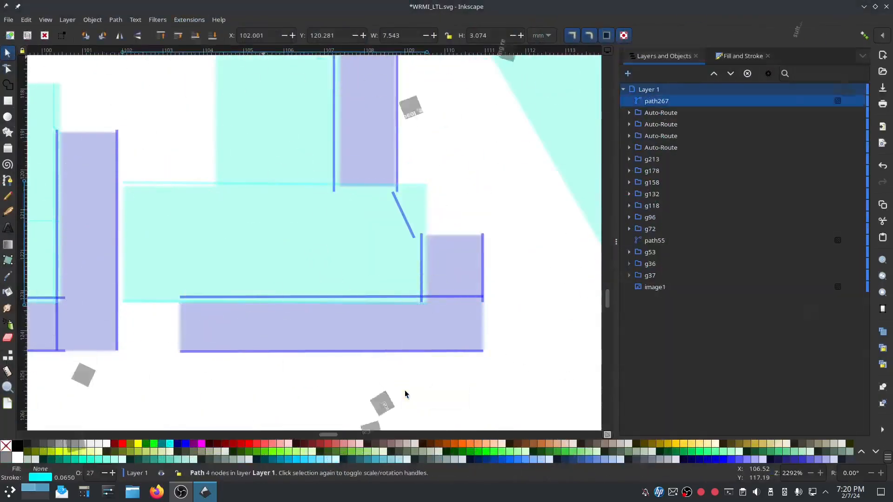
Draw a vertical rail along the outer edge of the N's left stem and extend its upper end to the letter's top edge
scroll(405, 395, "down", 4)
key("b")
scroll(259, 309, "up", 2)
left_click(256, 307)
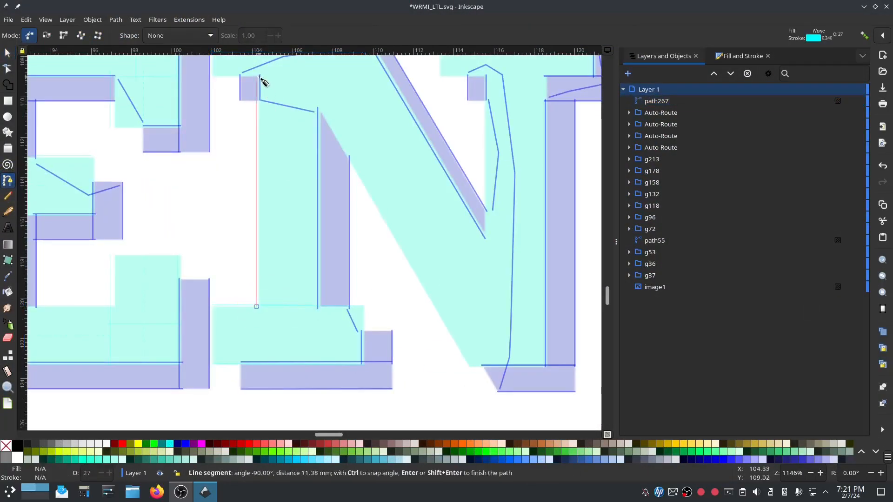
double_click(259, 77)
scroll(313, 266, "up", 5)
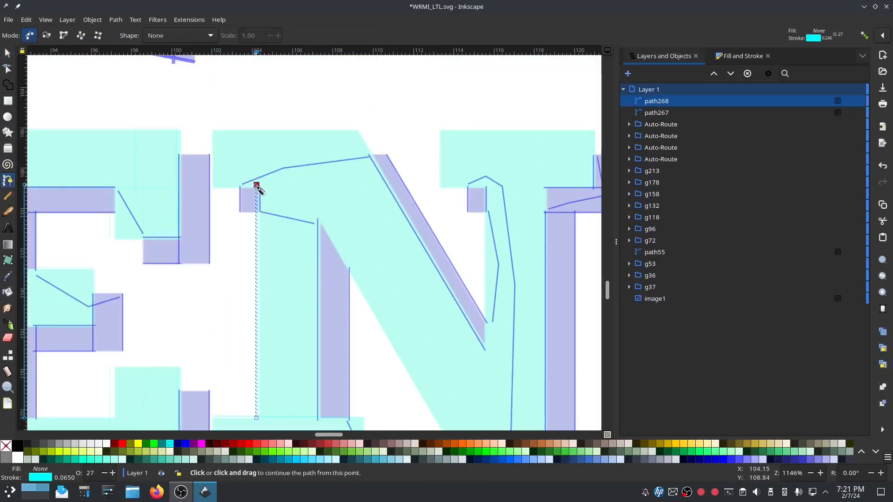
left_click(8, 69)
left_click_drag(256, 185, 256, 130)
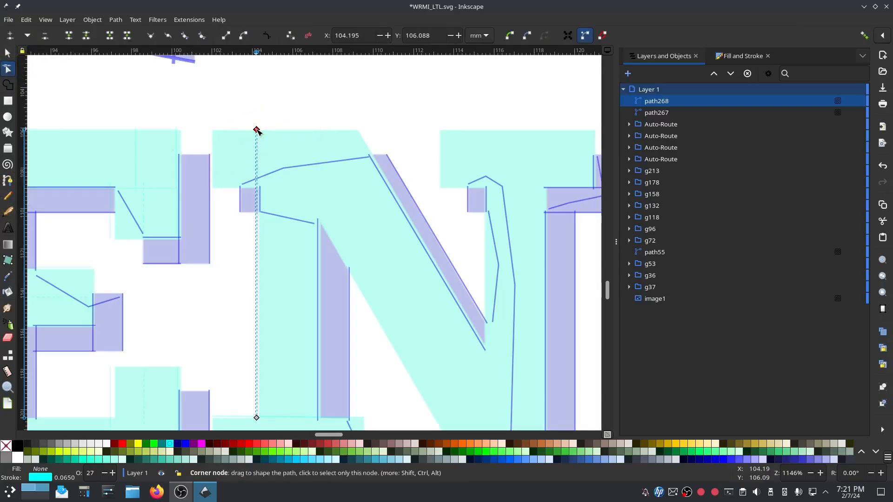
Duplicate the left stem's rail, move the copy to the stem's inner edge, and combine both rails into one path
left_click(8, 53)
key("ctrl+d")
left_click_drag(260, 227, 326, 227)
left_click(649, 112, "shift")
key("ctrl+k")
Turn the N's combined left stem rails into a custom satin column in the Ink/Stitch Params and apply it
left_click(189, 19)
mouse_move(200, 145)
left_click(347, 234)
left_click_drag(403, 72, 227, 55)
left_click(123, 74)
left_click(98, 132)
left_click(428, 391)
Draw a rail about 2.4 mm long under the N's upper-left serif, duplicate it to the serif's top edge, and combine both rails
left_click(8, 180)
left_click(260, 187)
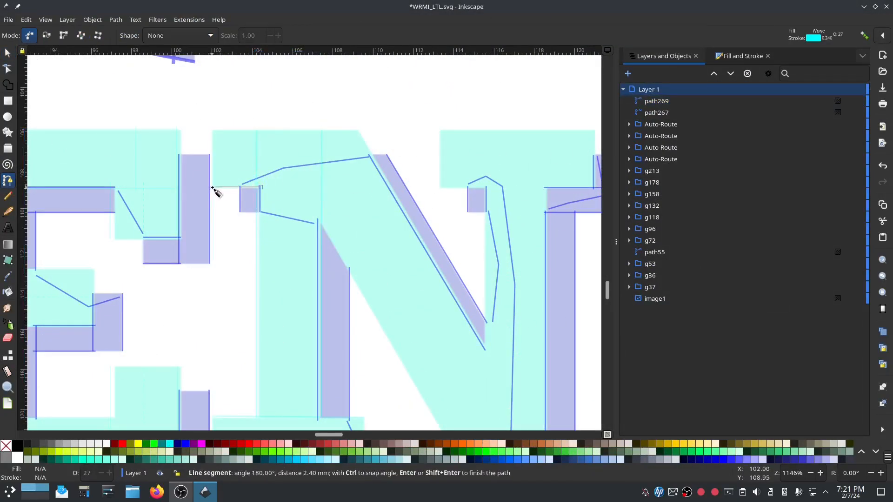
double_click(212, 188)
left_click(7, 53)
scroll(228, 191, "up", 3)
left_click(237, 181)
key("ctrl+d")
scroll(248, 186, "up", 3)
left_click_drag(249, 236, 248, 73)
left_click(650, 113, "shift")
key("ctrl+k")
Turn the N's combined upper-left serif rails into a custom satin column in the Ink/Stitch Params and apply it
left_click(189, 20)
mouse_move(200, 144)
left_click(345, 233)
left_click(200, 62)
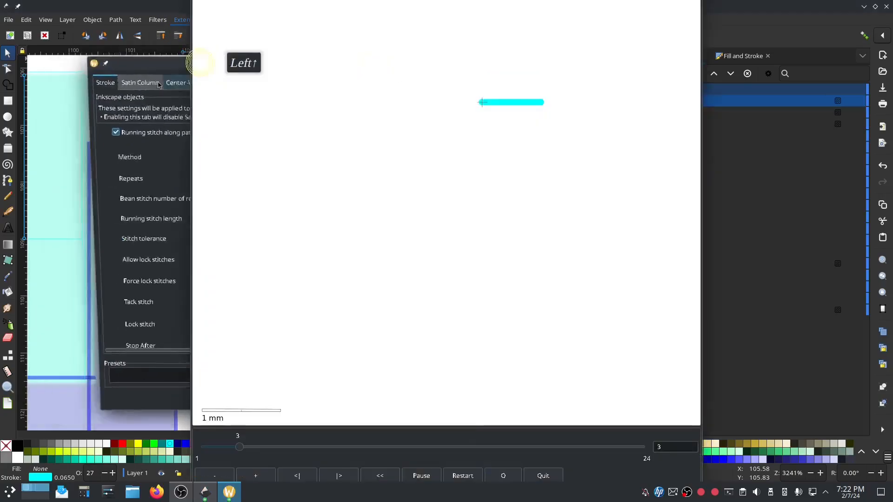
left_click(135, 83)
left_click(106, 140)
left_click(435, 399)
Draw the lower rail of the N's diagonal from the letter's top edge through the inner corner down to the diagonal's bottom end
scroll(494, 352, "down", 1)
left_click_drag(492, 353, 223, 341)
left_click(7, 181)
left_click(221, 144)
left_click(235, 329)
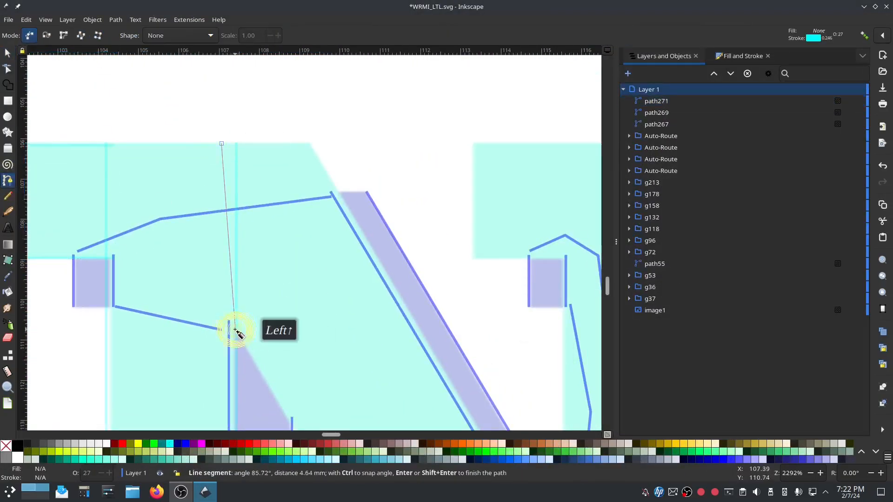
scroll(235, 330, "down", 8)
double_click(532, 395)
Draw the upper rail of the N's diagonal from its top corner along the slanted edge and down to the letter's base
scroll(532, 395, "up", 7)
left_click(310, 87)
scroll(309, 87, "down", 3)
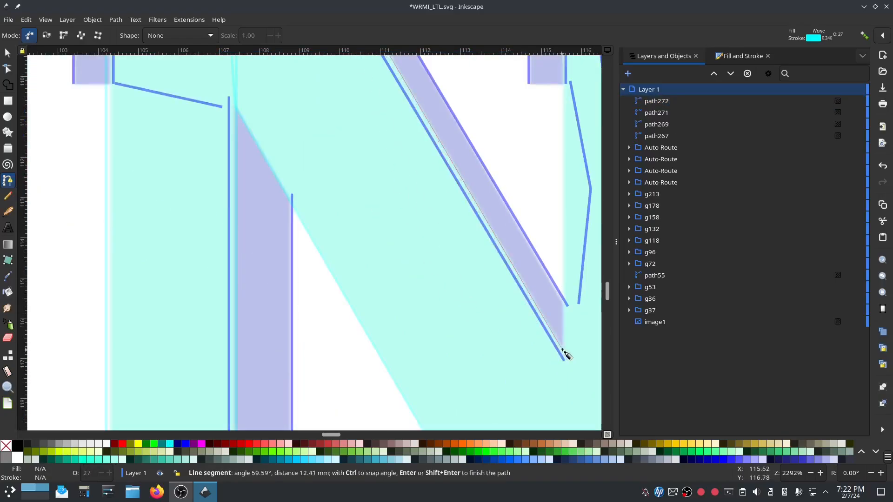
left_click(563, 351)
scroll(564, 350, "down", 5)
scroll(479, 354, "right", 4)
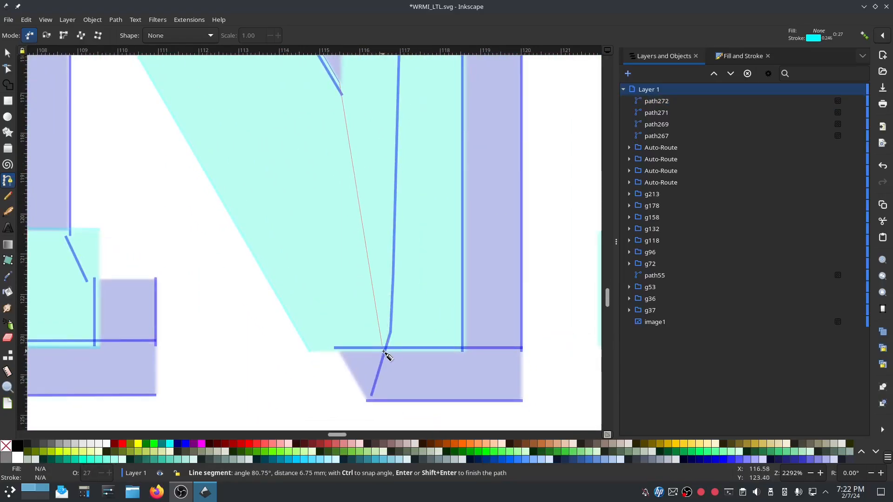
double_click(383, 351)
Draw three horizontal rungs across the N's diagonal, near its bottom, middle and top, with the Pencil tool
left_click(7, 196)
left_click(263, 305)
left_click(411, 312, "ctrl")
scroll(411, 312, "up", 5)
left_click(85, 260)
left_click(289, 260, "ctrl")
left_click_drag(122, 239, 358, 351)
left_click(225, 125)
left_click(346, 125, "ctrl")
Select the N diagonal's two rails and three rungs and combine them into one path
left_click(659, 181)
left_click(656, 159)
left_click(651, 147)
left_click(652, 101, "shift")
key("ctrl+k")
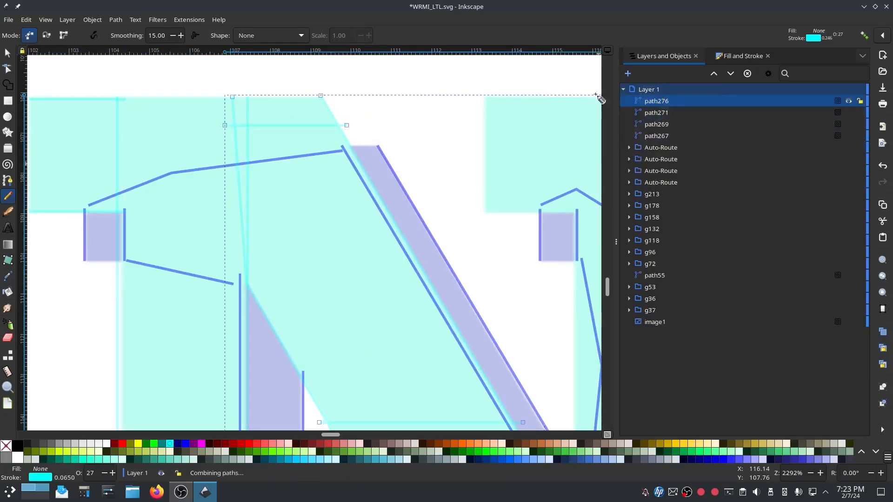
Turn the N's combined diagonal rails and rungs into a custom satin column in the Ink/Stitch Params and apply it
left_click(190, 20)
mouse_move(197, 146)
left_click(355, 233)
left_click_drag(384, 73, 196, 59)
left_click(113, 79)
left_click(86, 138)
left_click(404, 399)
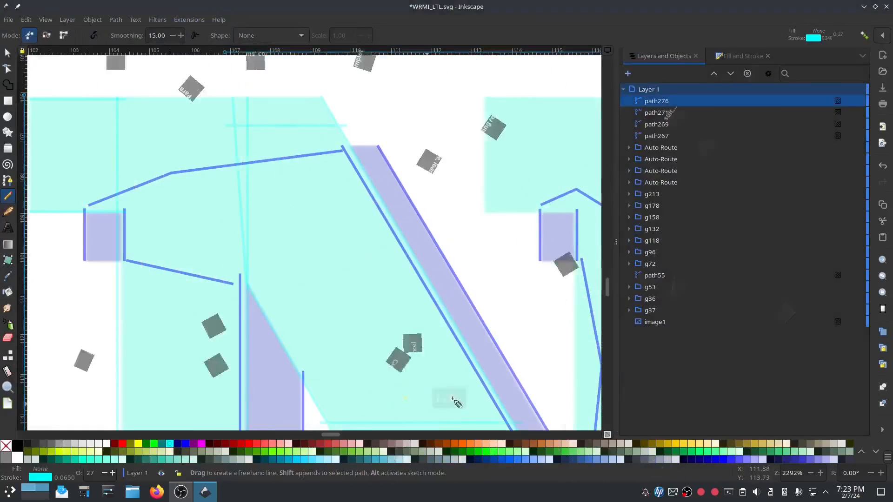
Draw a vertical rail about 14.5 mm long on the N's right stem, duplicate it to the stem's other edge, and combine both rails
left_click_drag(456, 402, 269, 210)
key("b")
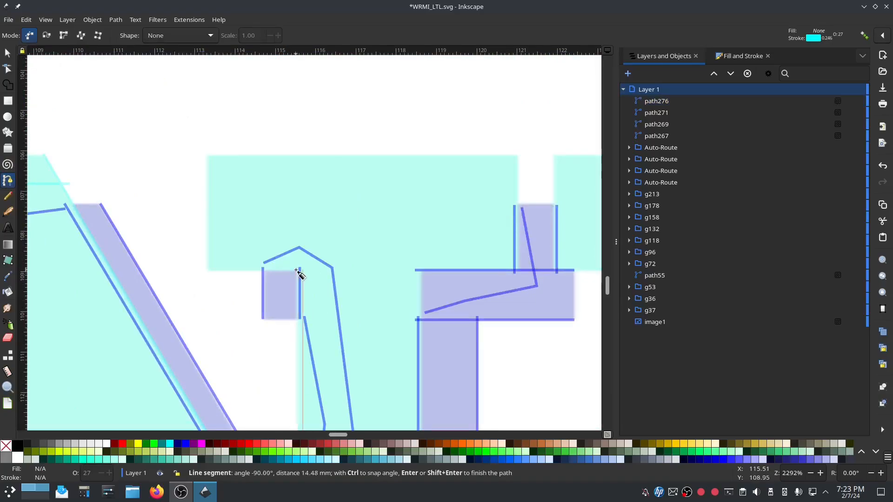
left_click(8, 53)
mouse_move(302, 288)
left_mouse_down()
mouse_move(295, 295)
mouse_move(424, 298)
left_mouse_up()
key("ctrl+d")
left_click(296, 281, "shift")
key("ctrl+k")
Turn the N's combined right stem rails into a custom satin column in the Ink/Stitch Params and apply it
left_click(189, 19)
mouse_move(209, 145)
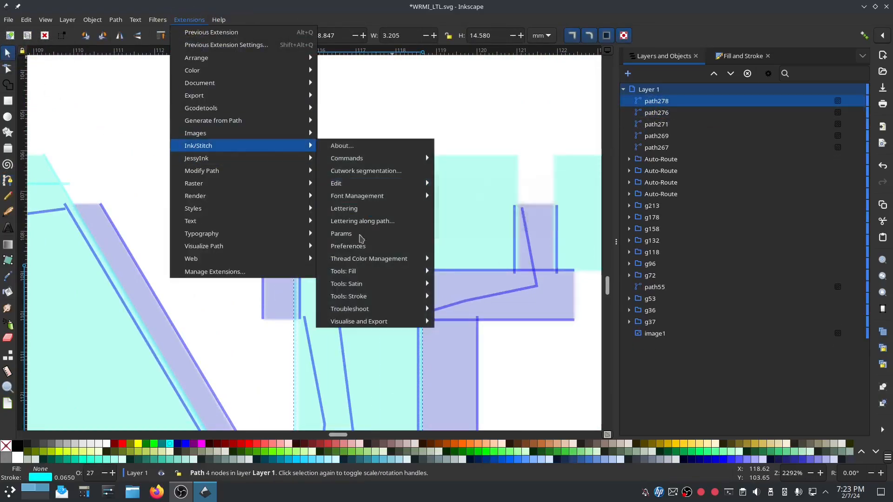
left_click(357, 235)
left_click_drag(381, 73, 123, 56)
left_click(64, 76)
left_click(34, 134)
left_click(364, 392)
Draw a rail about 7.7 mm long under the N's upper-right serif, duplicate it to the serif's top edge, and combine both rails
left_click(7, 181)
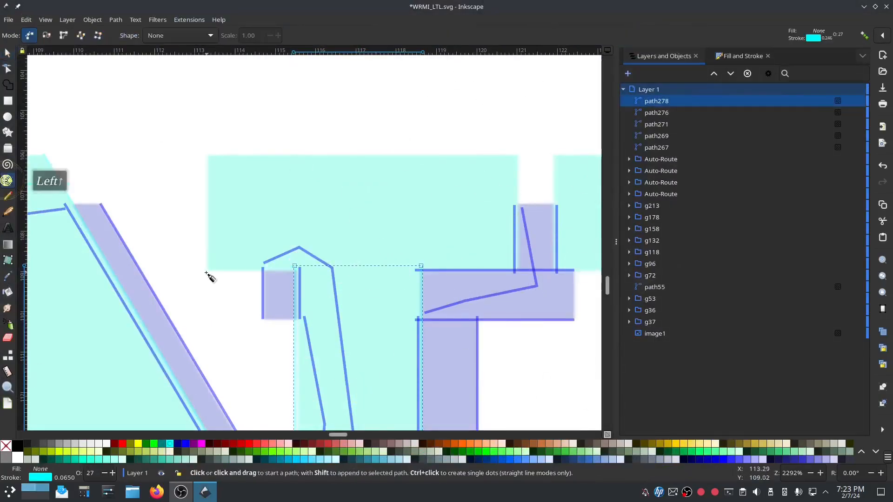
left_click(207, 271)
double_click(519, 273)
left_click(8, 53)
left_click_drag(374, 273, 369, 155)
key("ctrl+d")
left_click(656, 112, "shift")
key("ctrl+k")
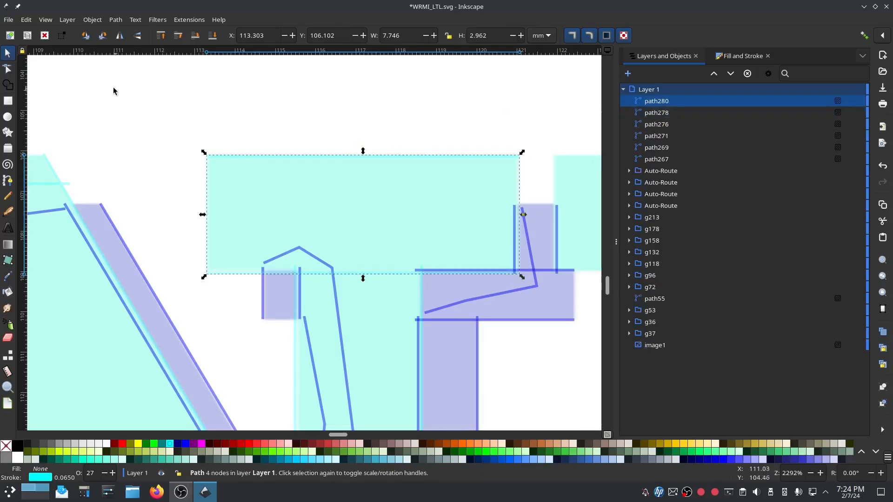
Turn the N's combined upper-right serif rails into a custom satin column in the Ink/Stitch Params and apply it
left_click(189, 19)
mouse_move(210, 145)
left_click(341, 234)
left_click(63, 76)
left_click(29, 132)
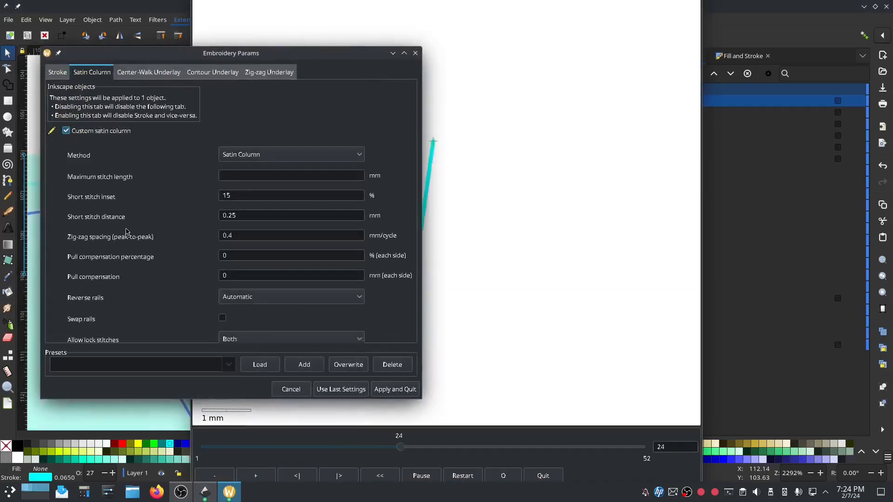
left_click(390, 392)
Select the N's six turquoise satin columns and auto-route them with the Ink/Stitch satin tools
left_click(665, 159, "shift")
left_click(190, 20)
mouse_move(209, 145)
mouse_move(346, 283)
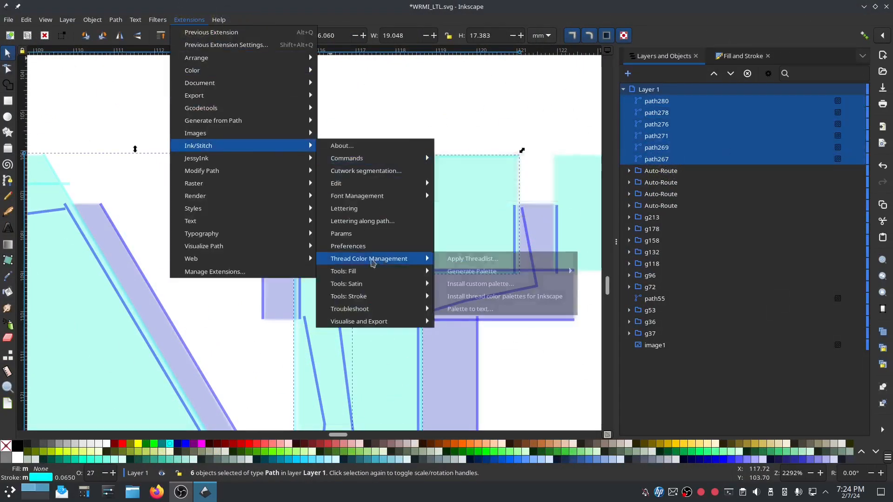
left_click(486, 284)
left_click(482, 278)
left_click(454, 278)
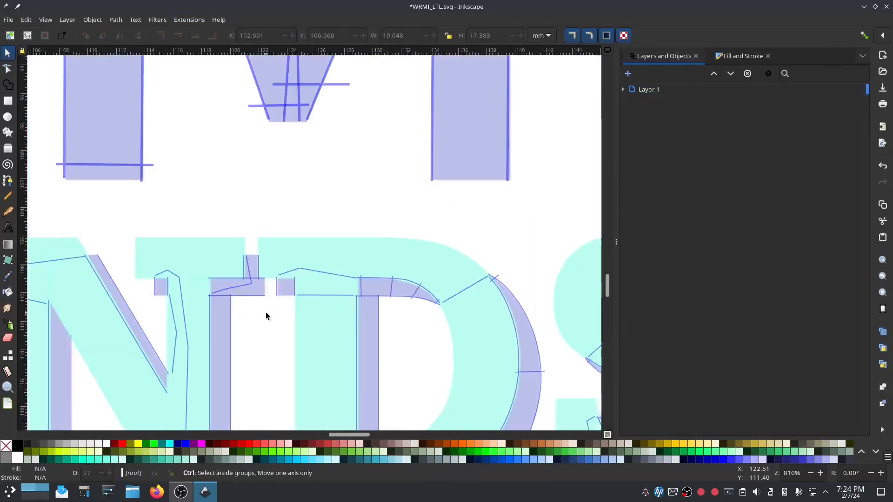
Draw a vertical rail about 11.7 mm long on the D's stem, duplicate it to the stem's other edge, and combine both rails
left_click(8, 180)
scroll(291, 182, "up", 3)
left_click(302, 137)
scroll(294, 218, "down", 9)
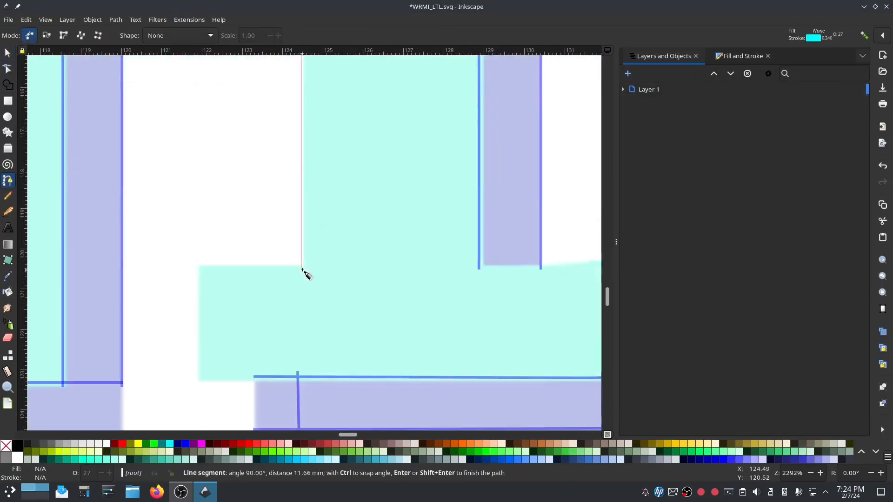
double_click(301, 270)
left_click(8, 53)
key("ctrl+d")
left_click_drag(303, 248, 487, 262)
left_click(656, 100, "shift")
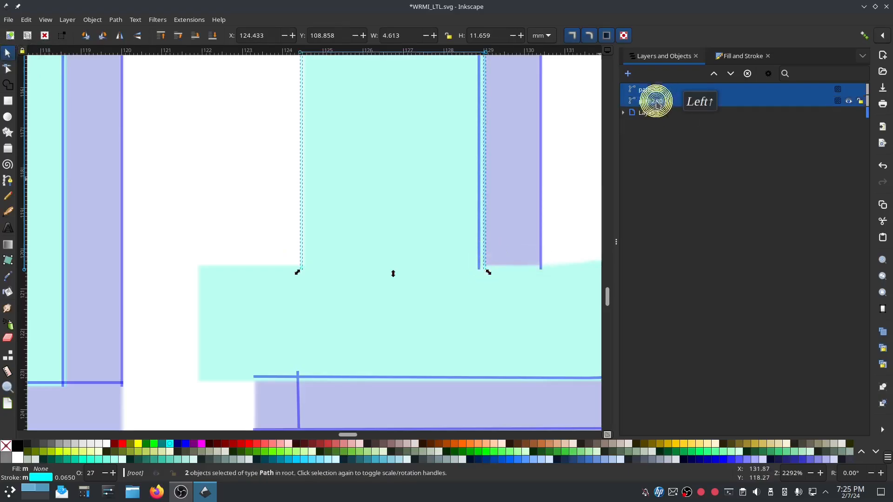
key("ctrl+k")
Turn the D's combined stem rails into a custom satin column in the Ink/Stitch Params and apply it
left_click(191, 20)
mouse_move(199, 145)
left_click(352, 221)
left_click(121, 76)
left_click(98, 134)
left_click(441, 393)
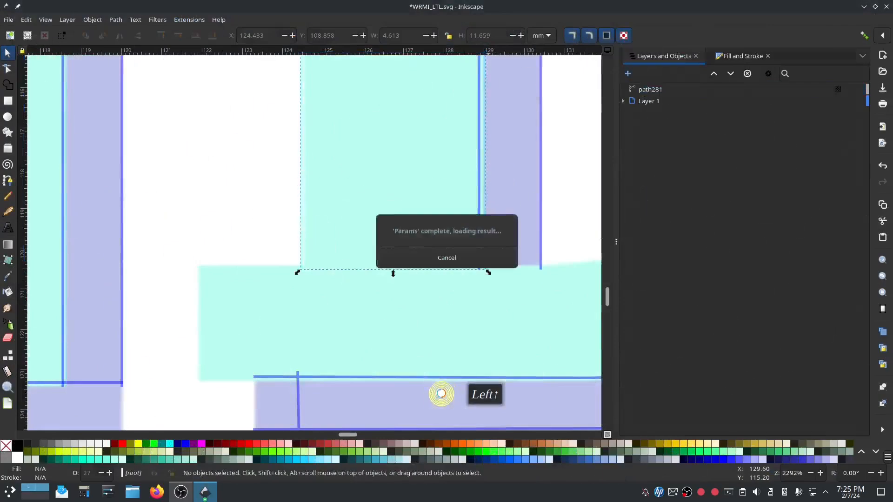
Draw the D's inner rail from the upper serif's lower edge around the counter to the lower serif's top-left corner
scroll(260, 246, "up", 12)
left_click(7, 181)
left_click(194, 252)
left_click_drag(548, 252, 177, 230)
left_click(177, 229)
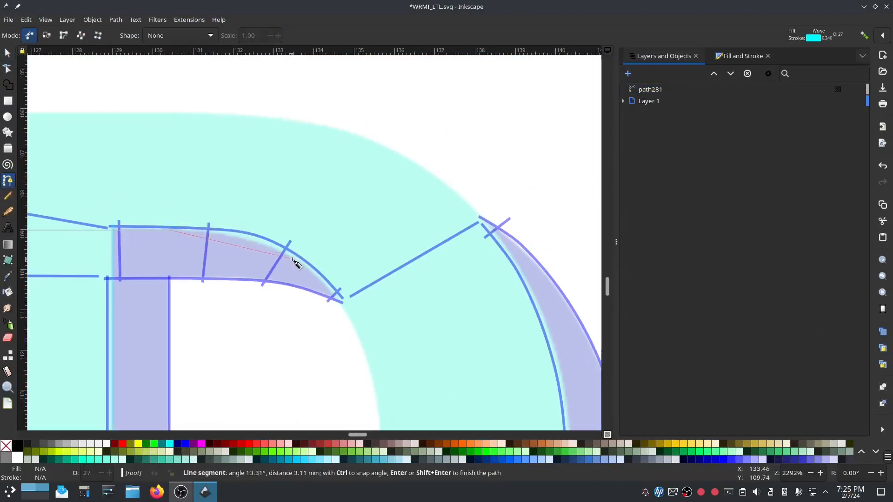
left_click(293, 258)
left_click(350, 324)
scroll(352, 325, "down", 3)
left_click(377, 355)
scroll(375, 355, "down", 3)
left_click(332, 293)
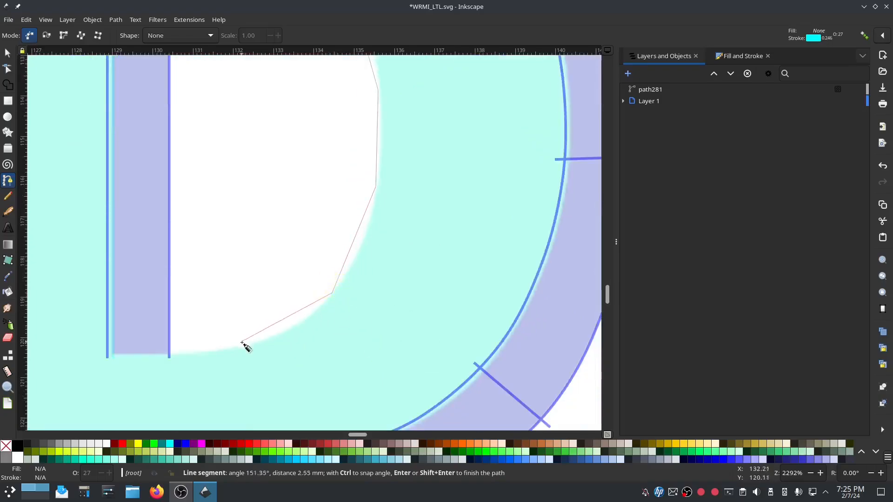
left_click(246, 346)
left_click(177, 354)
left_click_drag(177, 353, 409, 326)
double_click(59, 326)
Smooth the curve nodes of the D's inner rail so it follows the edge of the counter
key("n")
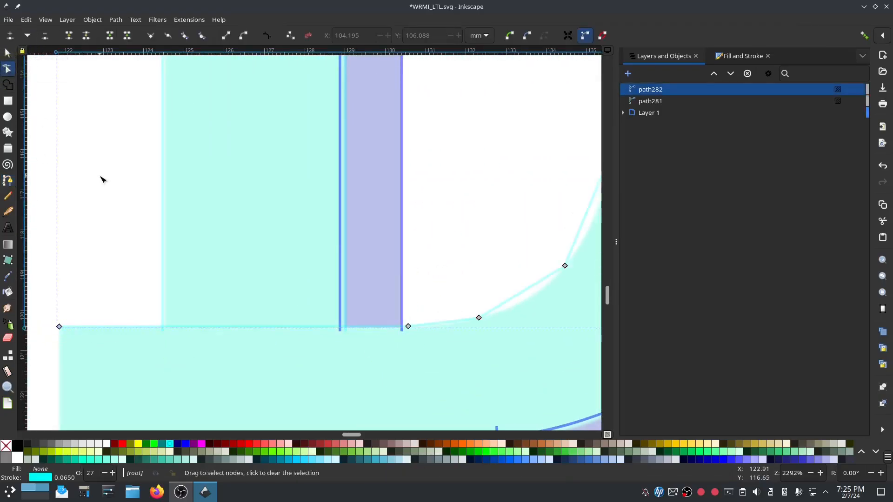
left_click(565, 266, "ctrl")
left_click_drag(526, 223, 204, 368)
left_click(287, 306, "ctrl")
left_click(288, 208, "ctrl")
left_click(260, 108, "ctrl")
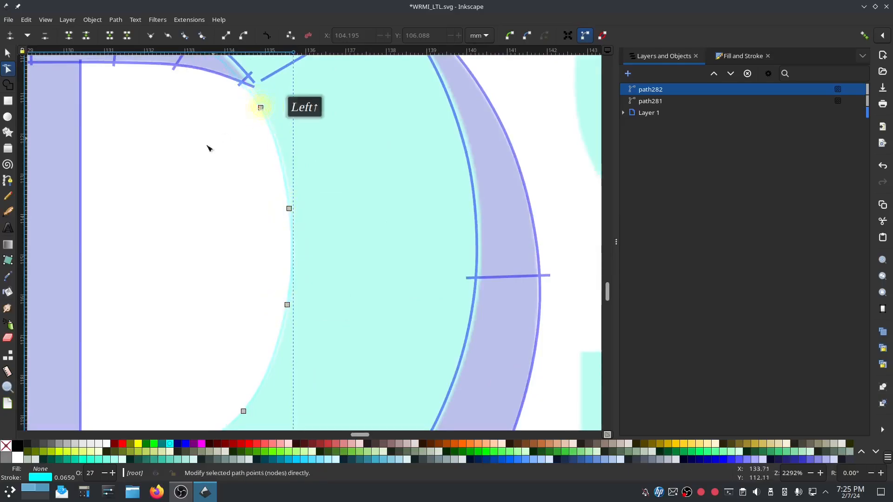
left_click_drag(198, 165, 174, 354)
left_click(177, 234, "ctrl")
left_click_drag(114, 290, 292, 297)
left_click(233, 211, "ctrl")
left_click_drag(133, 241, 350, 333)
Draw the D's outer rail from the upper serif's top-left corner around the bowl to the lower serif's bottom-left corner
left_click(8, 180)
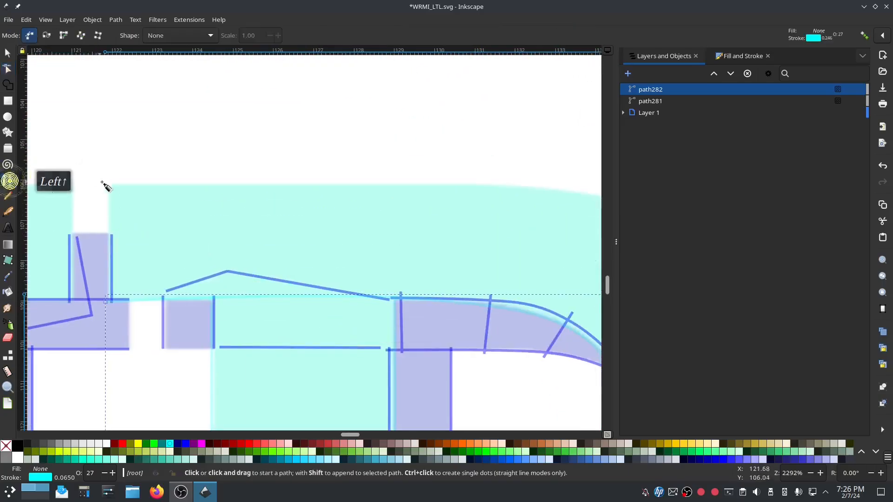
left_click(107, 186)
left_click_drag(400, 208, 84, 194)
left_click(199, 173)
left_click(348, 204)
scroll(446, 284, "down", 5)
left_click(472, 305)
scroll(535, 325, "down", 18)
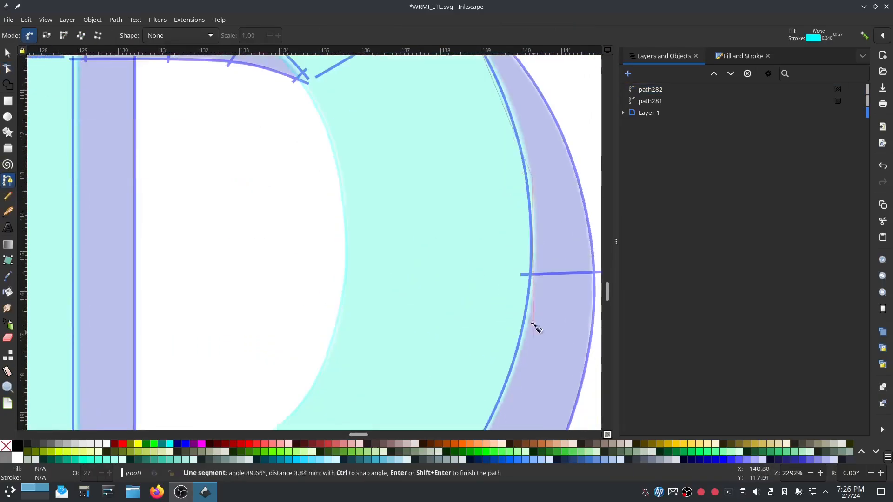
left_click(348, 393)
left_click(244, 418)
left_click(147, 420)
left_click_drag(147, 420, 457, 387)
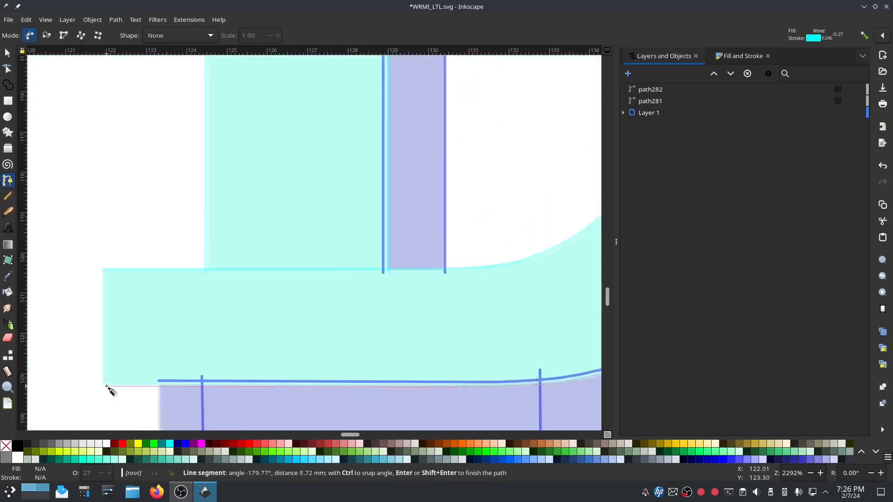
left_click(104, 386)
key("Return")
Smooth the nodes of the D's outer rail around the bowl so the curve follows the letter's outer edge
left_click_drag(430, 357, 40, 319)
left_click(8, 70)
left_click(164, 344, "ctrl")
left_click(267, 321, "ctrl")
left_click(346, 273, "ctrl")
left_click(402, 204, "ctrl")
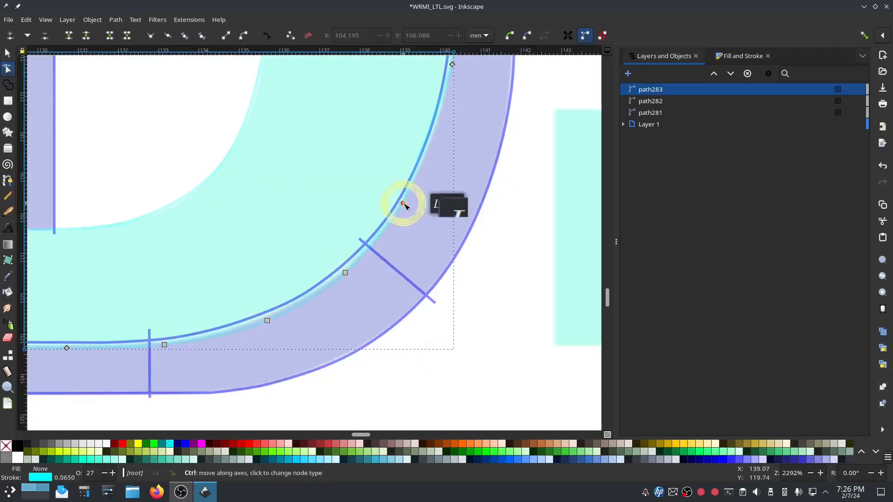
scroll(447, 197, "up", 6)
left_click(452, 176, "ctrl")
scroll(473, 182, "up", 3)
left_click(452, 217, "ctrl")
scroll(454, 217, "up", 2)
left_click(391, 180, "ctrl")
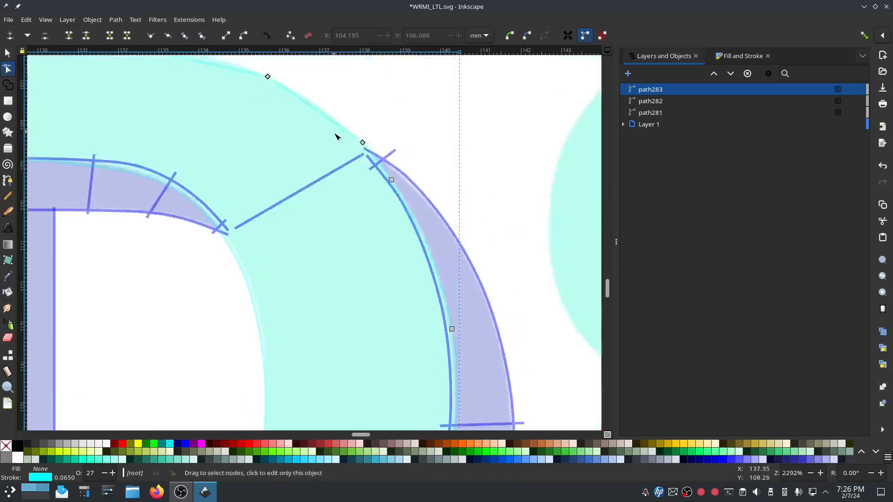
scroll(337, 137, "up", 1)
left_click(362, 198, "ctrl")
left_click(268, 132, "ctrl")
left_click(118, 101, "ctrl")
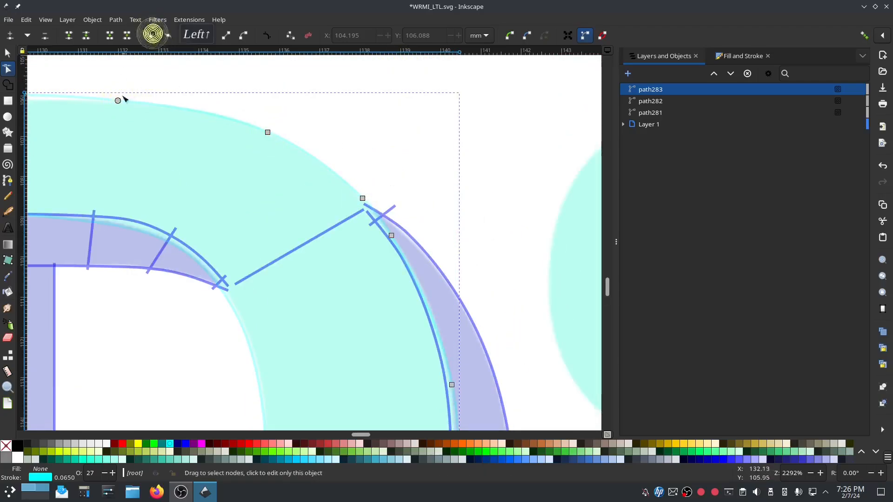
left_click(119, 101)
left_click(152, 35)
left_click_drag(109, 162, 270, 170)
Draw five freehand rungs across the D's bowl rails, from the upper serif around to the lower serif
scroll(270, 170, "down", 2)
left_click(10, 197)
left_click(89, 200)
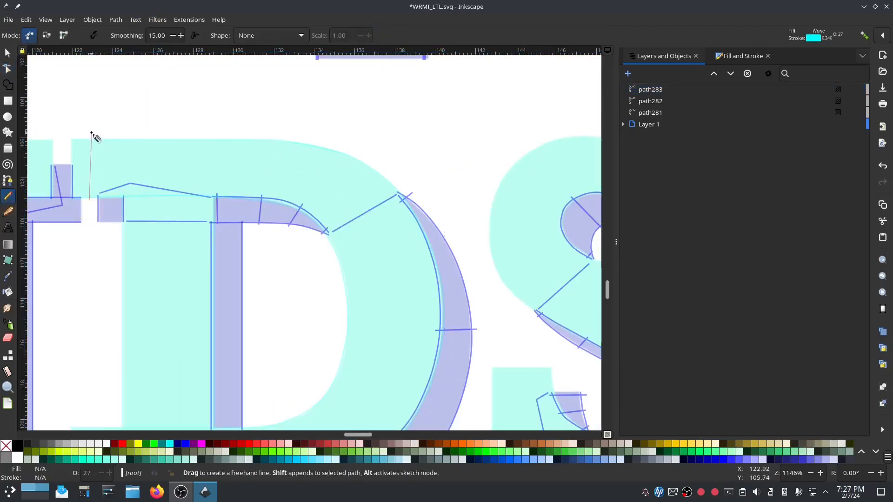
left_click(91, 132)
left_click(304, 217)
left_click(341, 145)
left_click(343, 321)
left_click(451, 319)
scroll(445, 320, "down", 2)
left_click(292, 300)
left_click(334, 372)
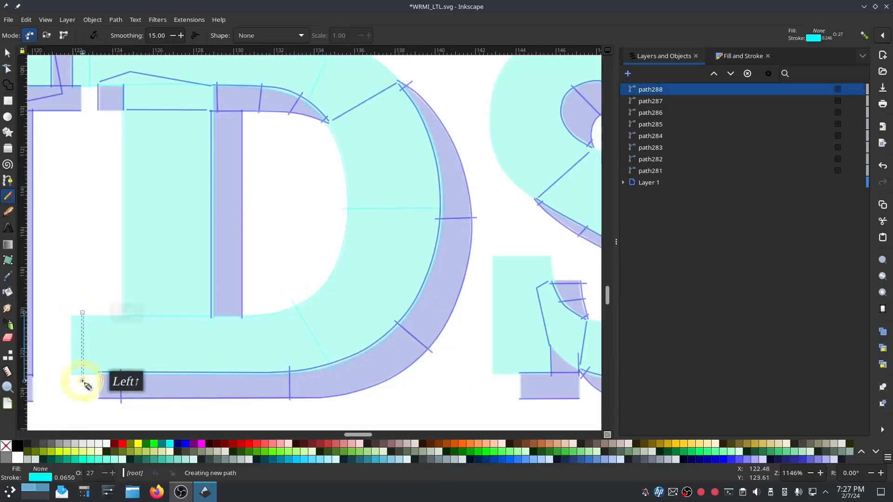
Select the D's two bowl rails and five rungs, without the stem column, and combine them into one path
left_click(657, 89, "shift")
left_click(657, 170)
left_click(659, 159)
left_click(659, 90, "shift")
key("ctrl+k")
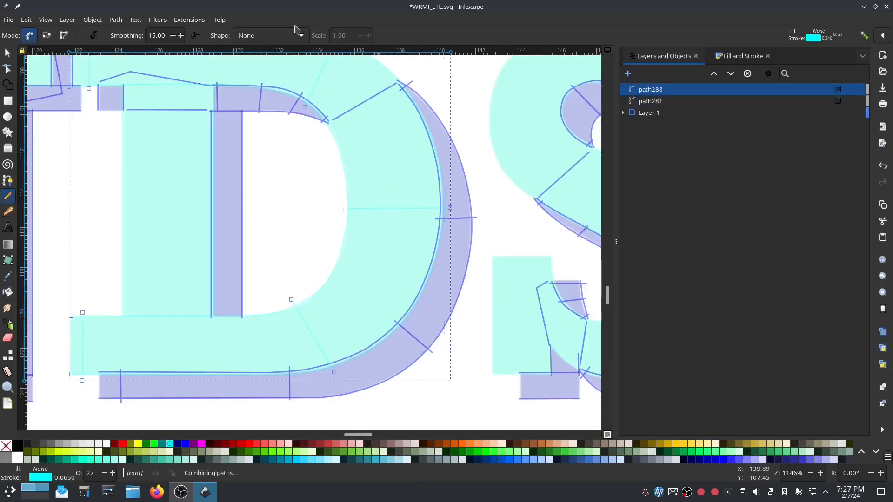
Turn the D's combined bowl path into a custom satin column in the Ink/Stitch Params and apply it
left_click(189, 20)
mouse_move(199, 146)
left_click(345, 234)
left_click_drag(359, 72, 172, 55)
left_click(116, 73)
left_click(87, 132)
left_click(402, 388)
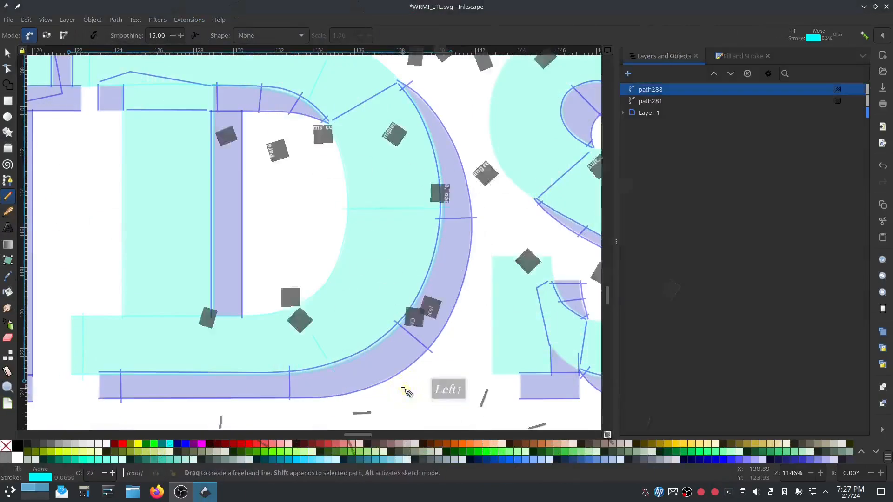
Select the D's bowl and stem satin columns and auto-route them with the Ink/Stitch satin tools
left_click(649, 101, "shift")
left_click(189, 20)
mouse_move(395, 283)
left_click(497, 282)
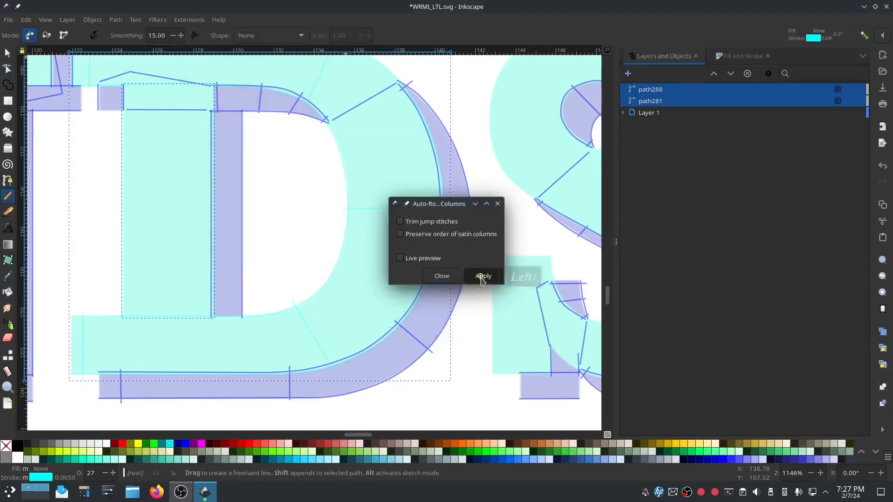
left_click(481, 277)
left_click(442, 274)
Draw a straight right rail and an angled left rail on the S's upper-right serif
scroll(515, 233, "down", 3)
left_click_drag(514, 233, 328, 306)
scroll(375, 253, "up", 5)
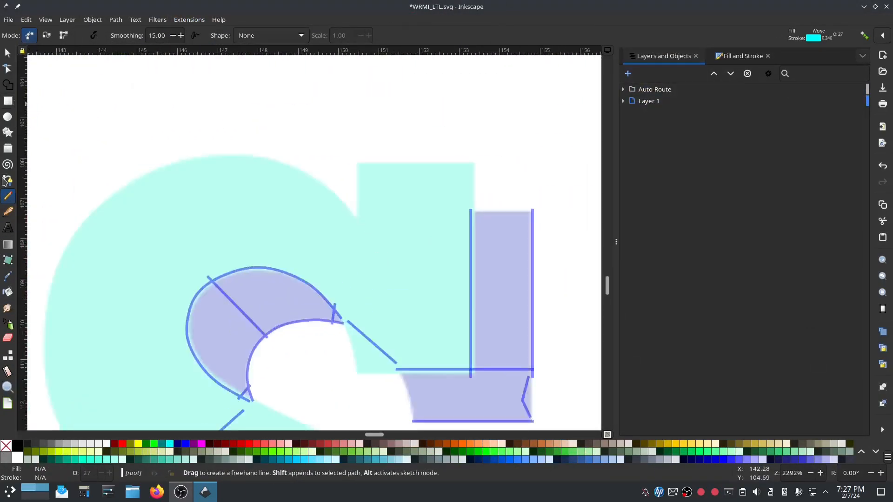
key("b")
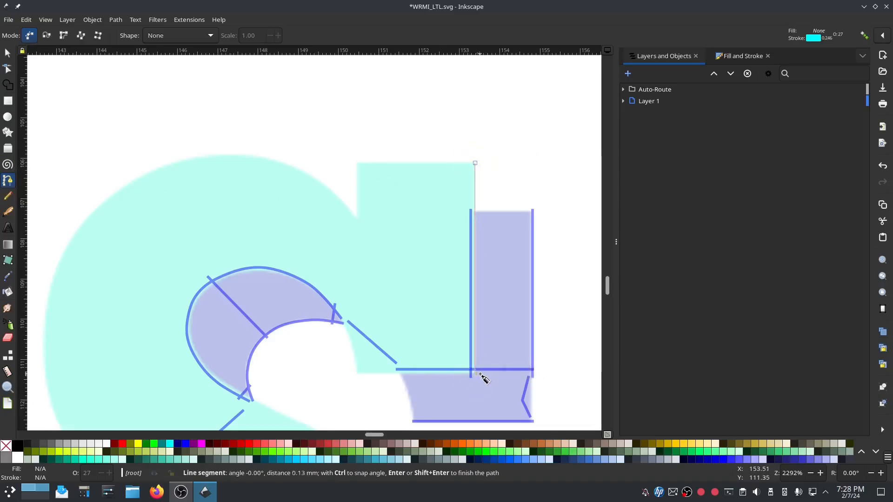
key("Return")
left_click(357, 163)
left_click(357, 230)
left_click(399, 293)
left_click(407, 374)
key("Return")
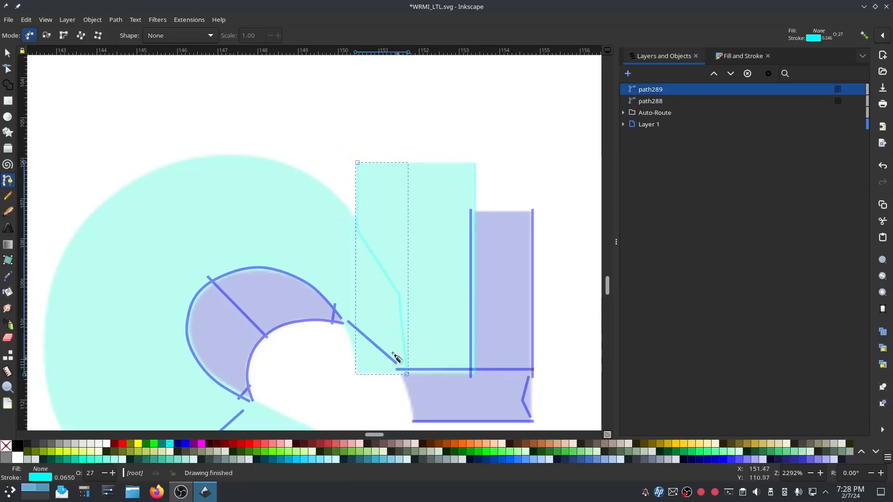
Draw three freehand rungs across the serif rails, near the bottom, middle and top of the S's upper-right serif
left_click(8, 196)
left_click(403, 360)
left_click(487, 359)
left_click(366, 255)
left_click(486, 257)
left_click(353, 168)
left_click(480, 168)
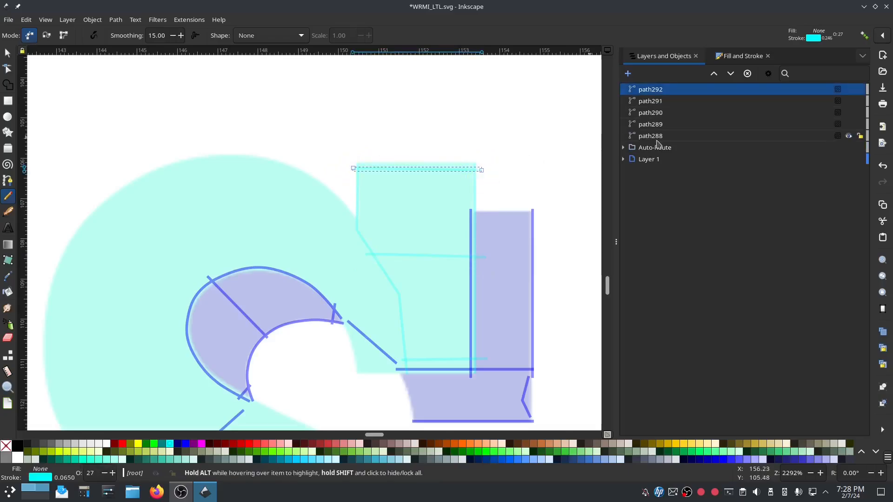
Combine the S serif's rails and rungs into one path, and move it and the D's Auto-Route group into Layer 1
left_click(656, 138, "shift")
left_click(623, 159)
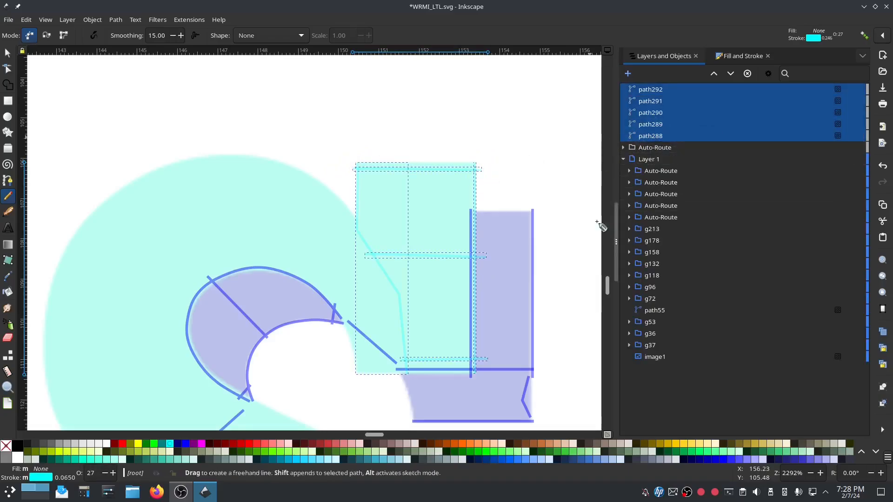
scroll(523, 231, "down", 2)
key("ctrl+k")
scroll(532, 279, "down", 2)
left_click_drag(647, 103, 668, 118)
left_click_drag(647, 90, 659, 105)
left_click(186, 21)
left_click(647, 306)
left_click_drag(651, 310, 678, 111)
left_click(656, 102)
Turn the S's combined upper-right serif path into a custom satin column in the Ink/Stitch Params and apply it
left_click(189, 20)
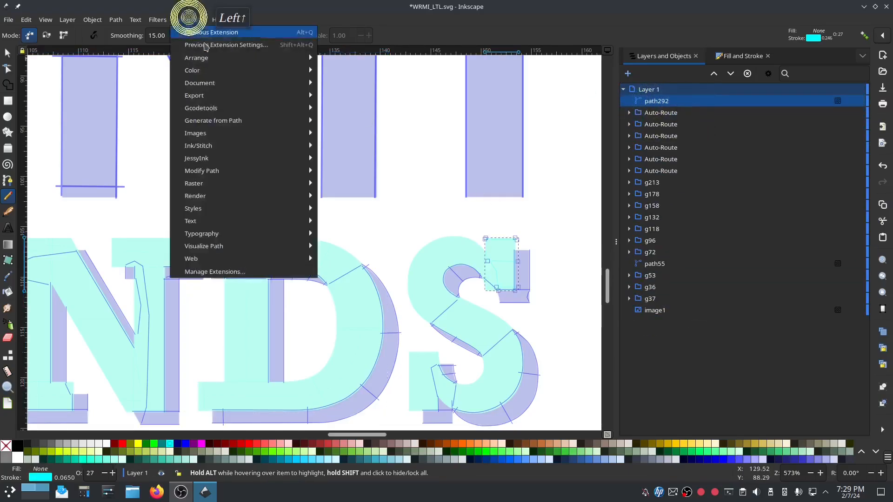
mouse_move(199, 145)
left_click(342, 223)
left_click(133, 84)
left_click(108, 141)
left_click(437, 400)
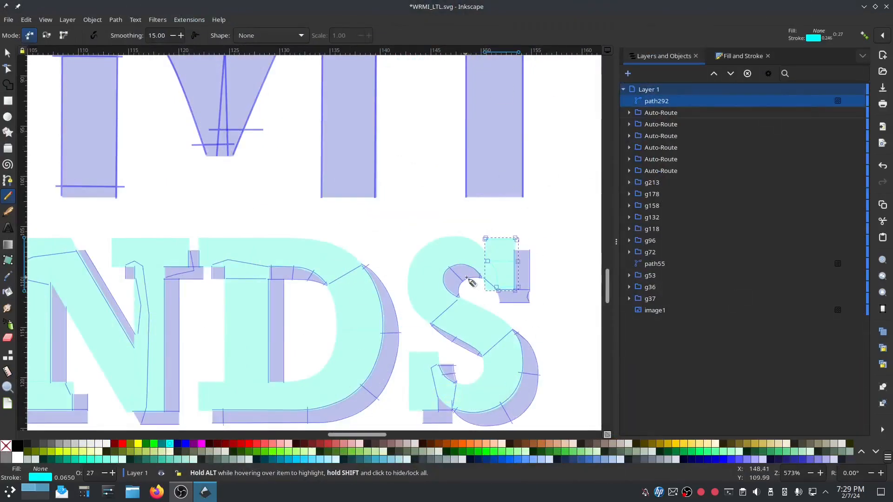
Draw the S's first body rail from the upper serif around the inner curve, down the lower bowl's outer edge to the lower-left serif, and smooth its nodes
scroll(475, 281, "up", 4)
left_click(10, 180)
left_click(519, 315)
left_click(492, 240)
left_click(432, 214)
left_click(399, 217)
left_click(368, 236)
left_click(355, 269)
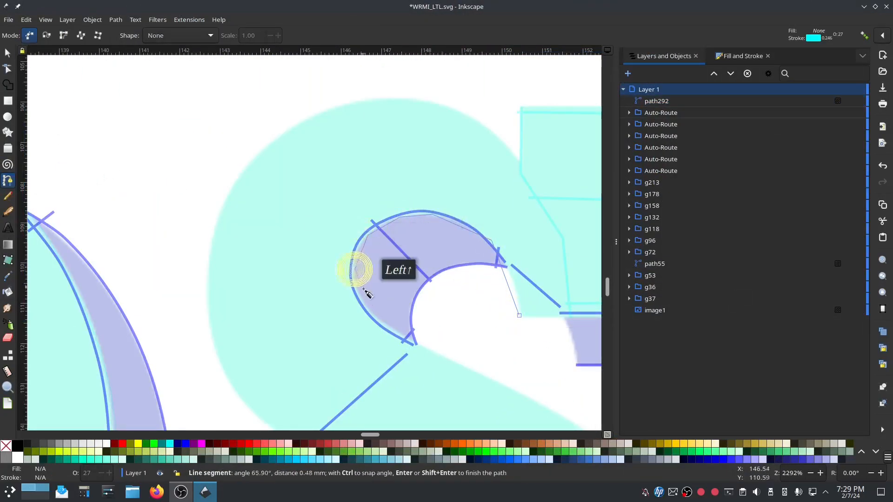
left_click(365, 302)
scroll(427, 350, "down", 4)
left_click(335, 249)
left_click(398, 289)
left_click(433, 320)
left_click(458, 361)
scroll(458, 362, "down", 3)
left_click(471, 297)
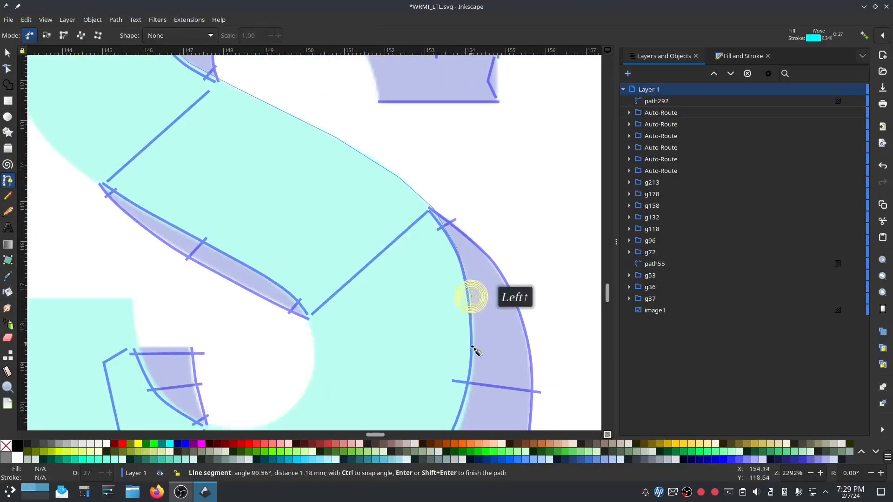
left_click(474, 362)
scroll(474, 362, "down", 2)
left_click(462, 314)
left_click(427, 371)
left_click(379, 407)
scroll(380, 407, "down", 1)
left_click(304, 375)
left_click(222, 372)
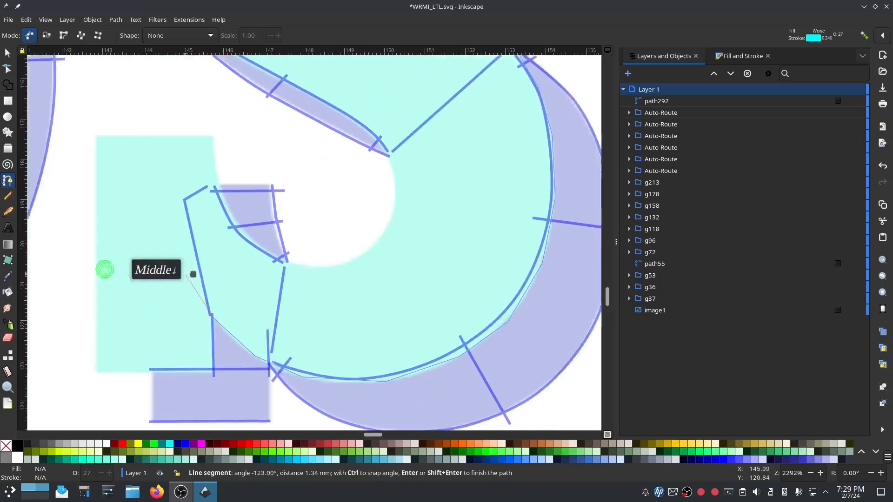
left_click(209, 226)
left_click(192, 168)
double_click(189, 135)
left_click(8, 68)
key("ctrl+a")
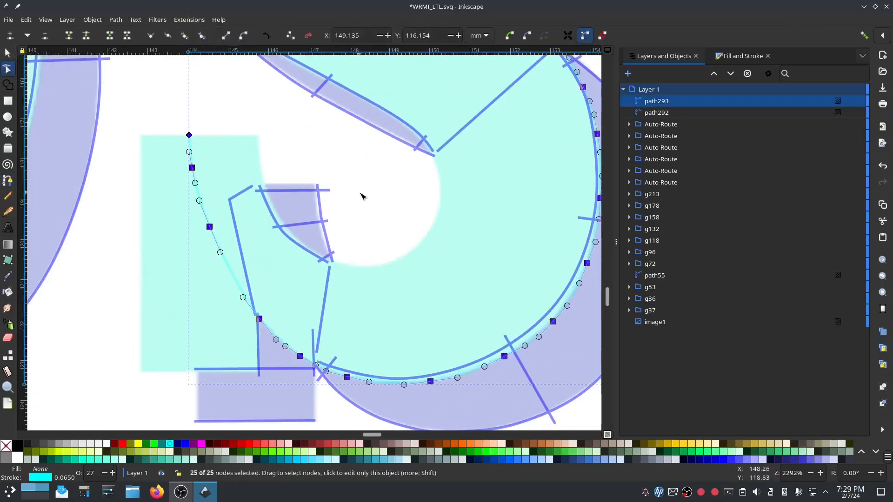
Draw the S's second body rail from the upper serif around the top bowl's outer edge, down the spine's underside, to the lower-left serif
scroll(414, 237, "up", 10)
key("b")
left_click(511, 281)
left_click(498, 198)
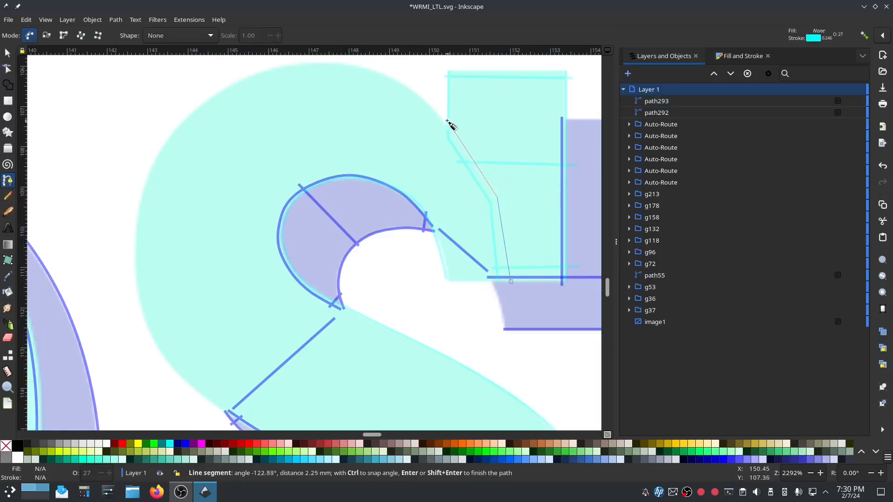
left_click(384, 76)
left_click(295, 61)
left_click(199, 103)
left_click(148, 169)
left_click(135, 241)
left_click(142, 311)
left_click(177, 372)
scroll(216, 361, "down", 3)
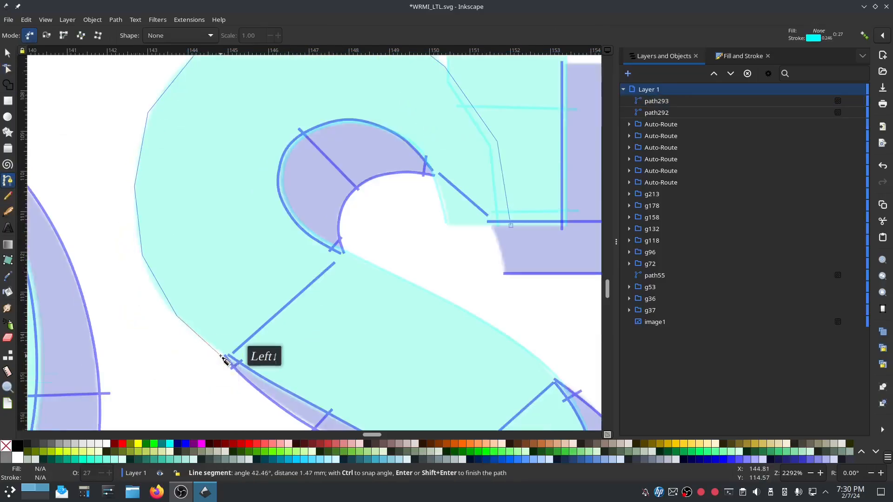
left_click(402, 348)
left_click(432, 382)
scroll(432, 382, "down", 2)
left_click(439, 303)
left_click(426, 345)
left_click(386, 373)
left_click(345, 375)
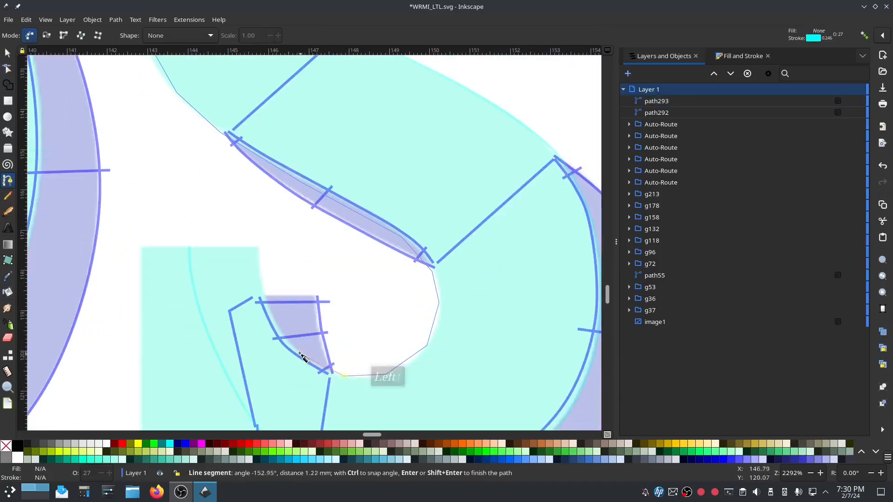
left_click(259, 262)
left_click(258, 248)
key("Return")
Smooth all nodes of the S's second body rail so it follows the letter's curves
key("ctrl+a")
left_click(8, 69)
left_click(251, 200)
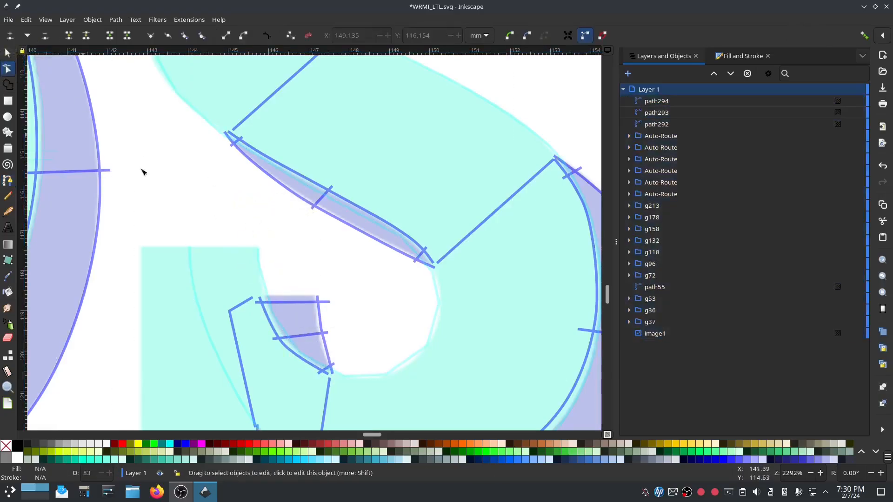
left_click(283, 171)
key("ctrl+a")
scroll(364, 297, "up", 7)
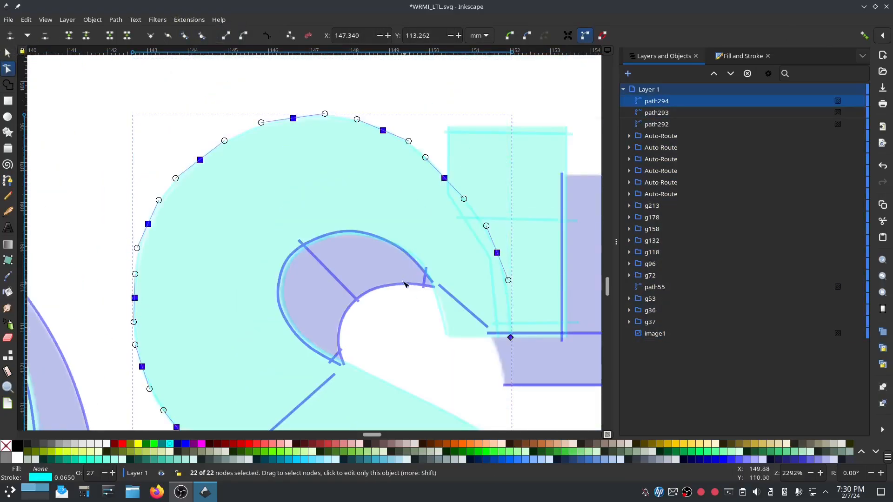
Draw three freehand rungs across the S's body rails, at the upper-serif end, across the top bowl and across its outer side
left_click(7, 196)
left_click(428, 314)
left_click(517, 311)
left_click(347, 236)
left_click(370, 115)
left_click(291, 297)
left_click(118, 343)
Draw five more freehand rungs across the S's body rails, along the spine, around the lower bowl and at the lower-left end
scroll(298, 326, "down", 2)
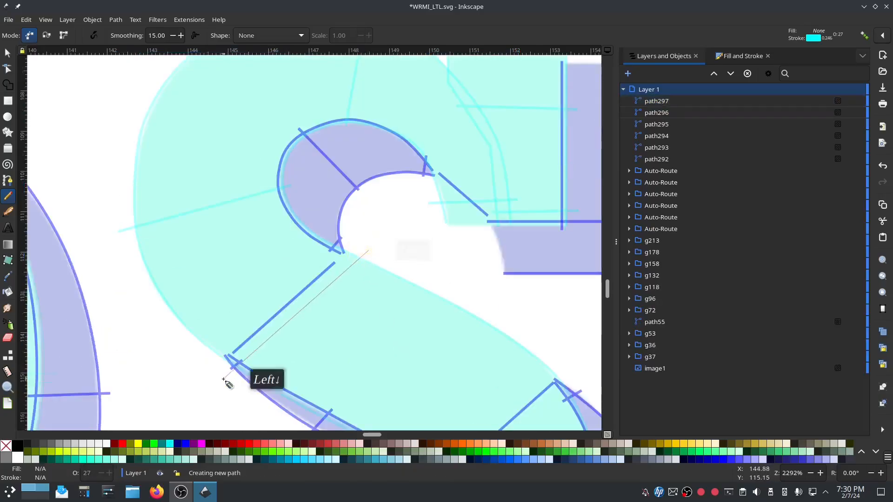
left_click(223, 379)
scroll(372, 316, "down", 1)
left_click(494, 263)
left_click(403, 410)
scroll(414, 353, "down", 3)
left_click(429, 298)
left_click(590, 377)
scroll(465, 339, "down", 1)
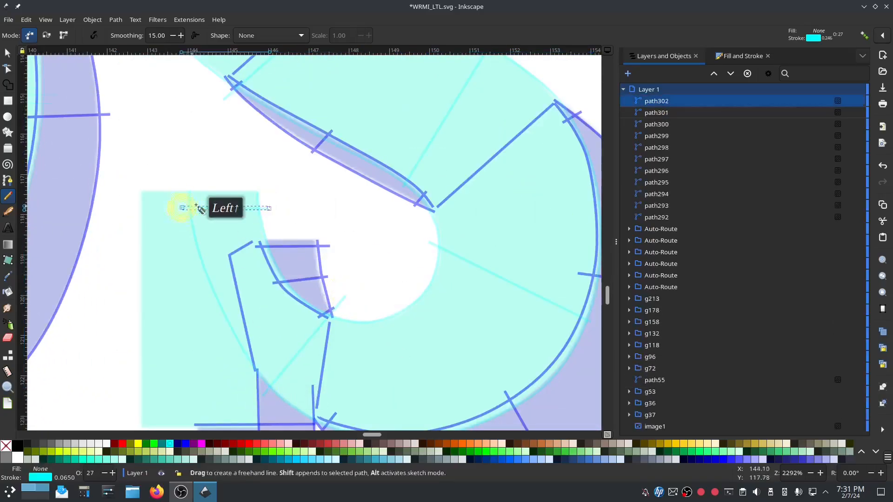
Combine the S body's two rails and all its rungs into one path
left_click(657, 206)
scroll(515, 232, "up", 1)
scroll(515, 232, "down", 2)
left_click(656, 101, "shift")
key("ctrl+k")
Turn the S's combined body path into a custom satin column in the Ink/Stitch Params and apply it
left_click(183, 19)
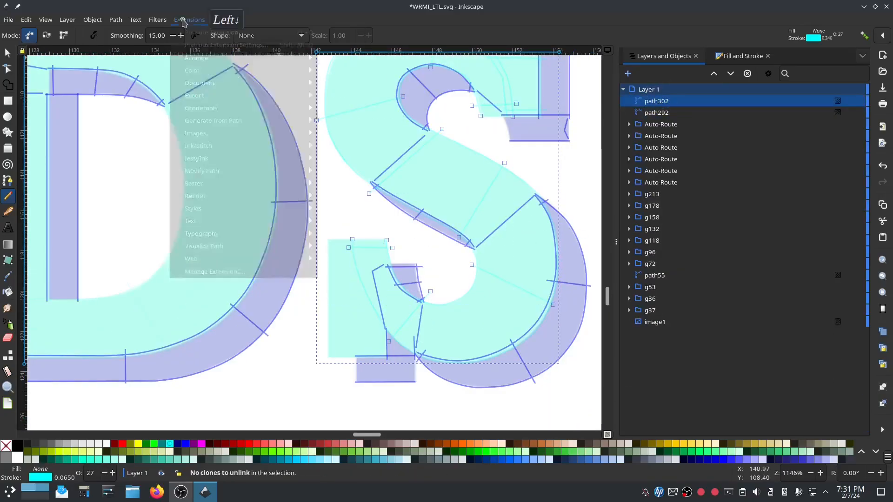
mouse_move(198, 146)
left_click(343, 235)
left_click_drag(417, 72, 229, 62)
left_click(118, 78)
left_click(92, 136)
left_click(416, 394)
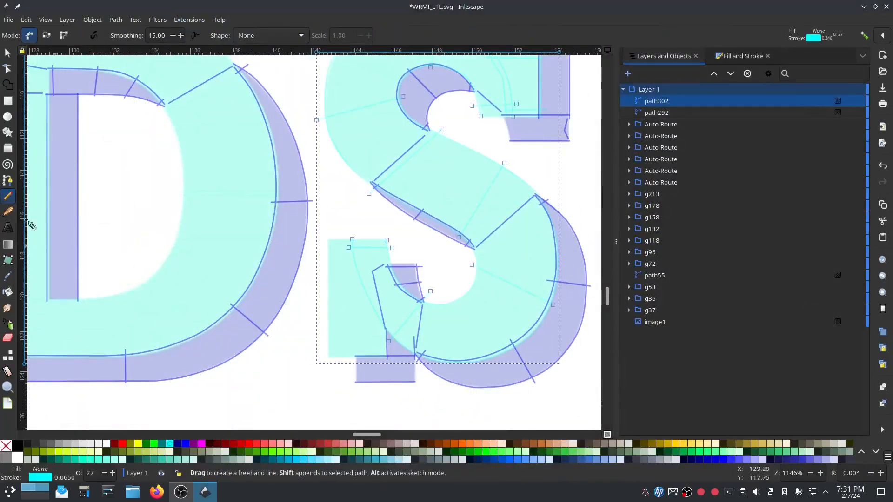
Draw the S's lower-left serif rails, one along its straight outer edge and one from the bottom corner up along the body's curve
key("b")
scroll(391, 356, "up", 4)
left_click(396, 363)
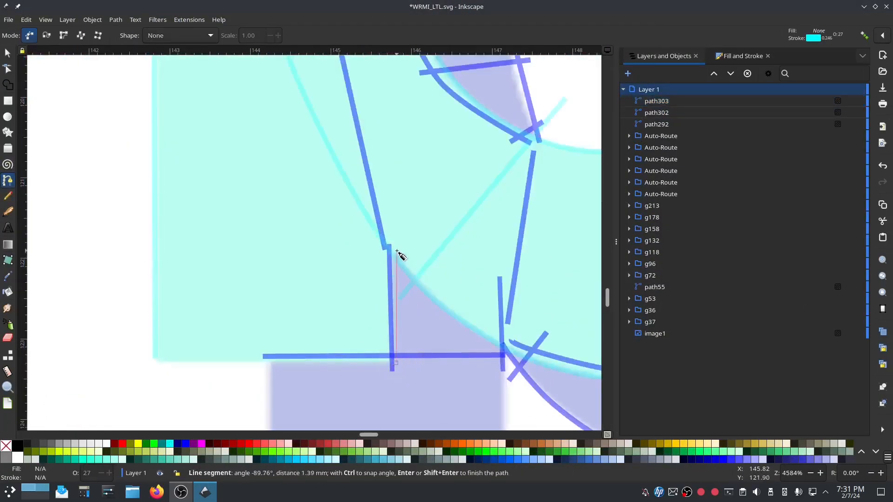
left_click(397, 251)
left_click(313, 84)
scroll(313, 84, "up", 4)
left_click(267, 165)
double_click(266, 113)
Draw three freehand rungs across the lower-left serif's rails, near its top, middle and bottom
key("p")
left_click_drag(144, 125, 277, 126)
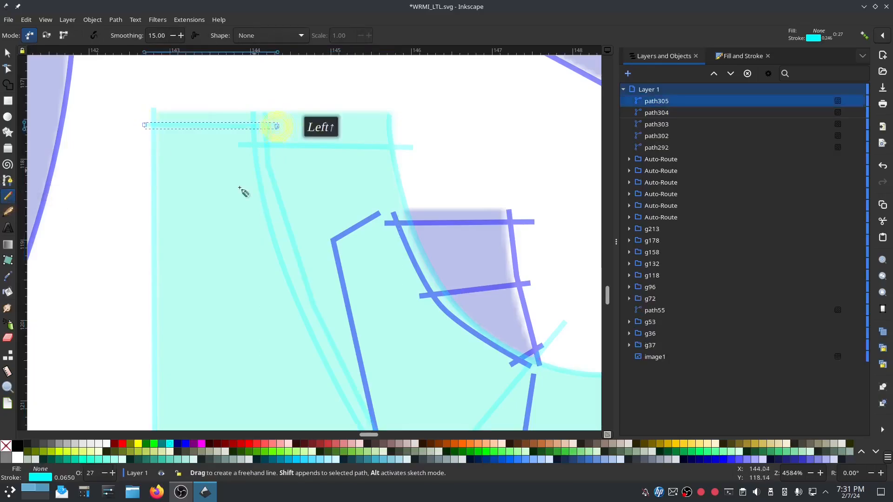
scroll(228, 200, "down", 2)
left_click_drag(144, 273, 360, 283)
scroll(353, 310, "down", 3)
left_click_drag(147, 293, 405, 292)
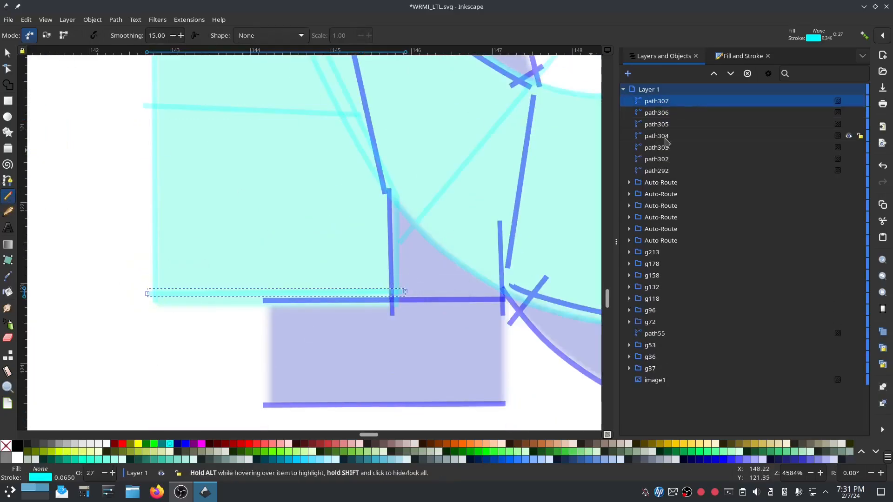
Select the lower-left serif's two rails and three rungs together, path303 through path307
left_click(664, 139)
left_click(664, 148)
scroll(481, 225, "down", 3)
left_click(659, 161)
left_click(658, 149)
left_click(652, 102, "shift")
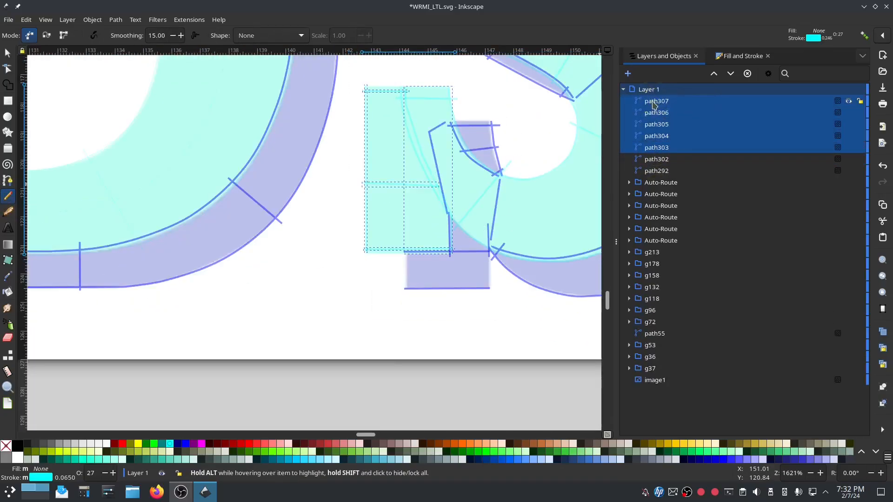
Combine the five selected paths at the foot of the S into one path and apply its Ink/Stitch parameters
key("ctrl+k")
left_click(189, 20)
mouse_move(205, 145)
left_click(343, 234)
left_click_drag(358, 72, 163, 64)
left_click(412, 406)
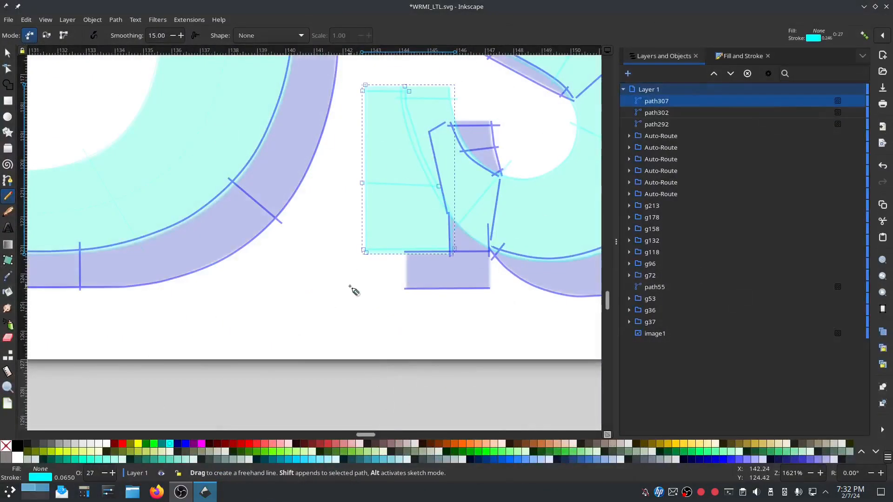
Auto-route the combined path together with path302 and path292 as satin columns and save the document
left_click(683, 125, "shift")
left_click(189, 20)
mouse_move(298, 143)
mouse_move(392, 285)
left_click(484, 294)
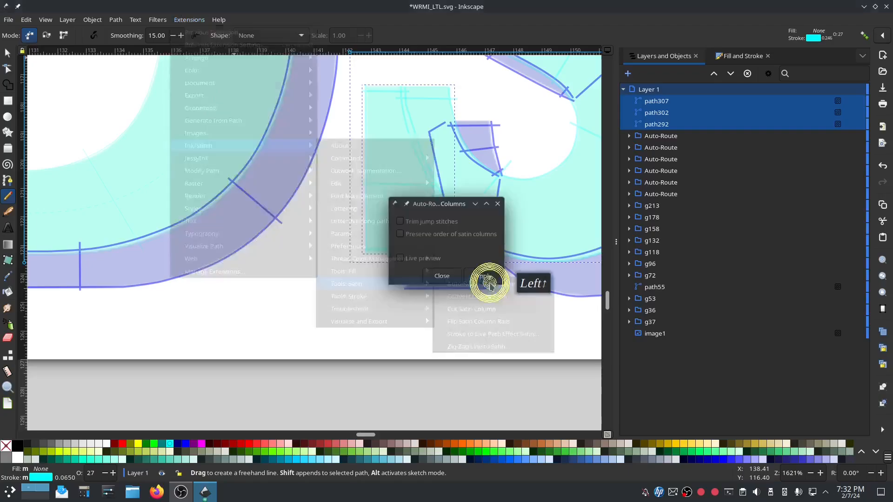
left_click(483, 276)
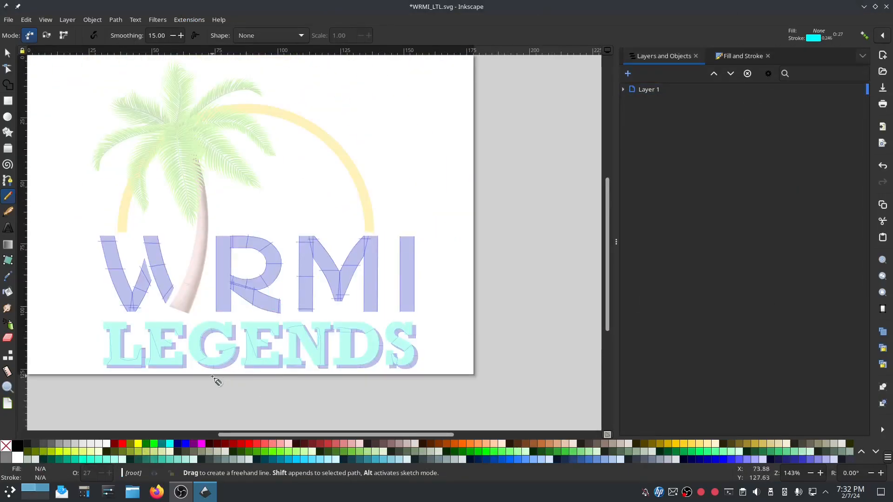
key("ctrl+s")
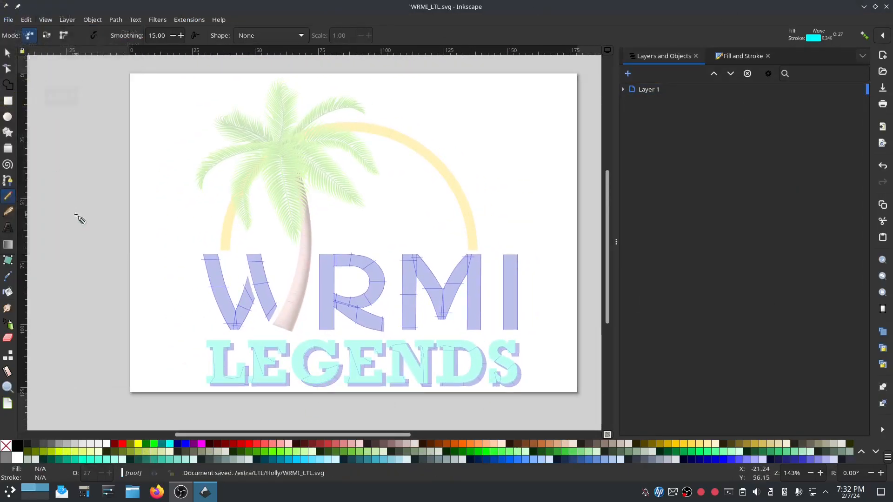
left_click(785, 491)
right_click(785, 492)
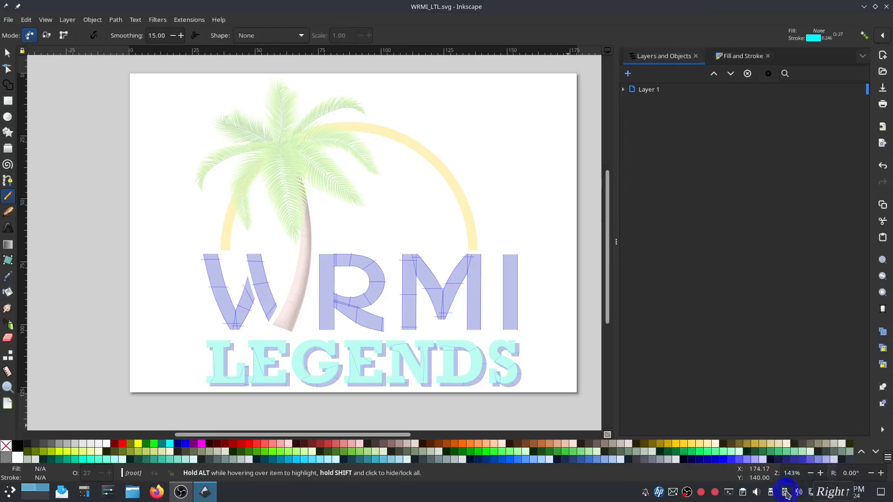
left_click(758, 450)
left_click(638, 383)
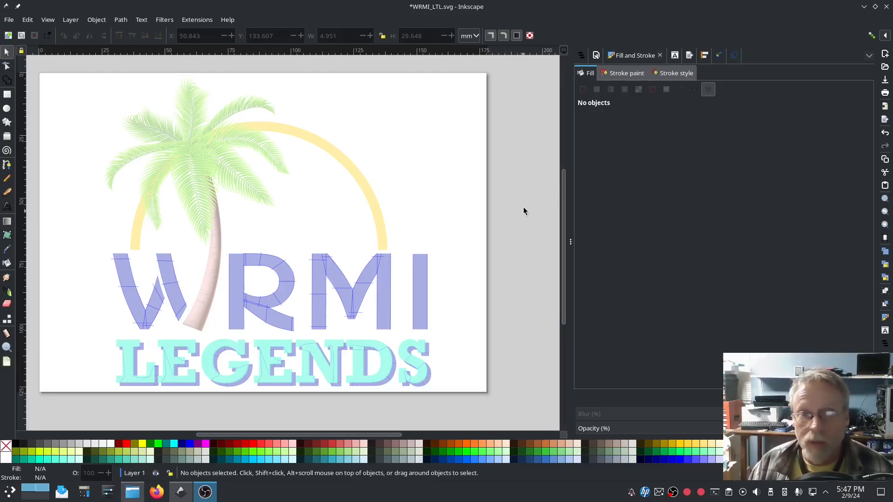
Play the whole design's stitch plan in the Ink/Stitch simulator at 512 stitches/sec and close the simulator
left_click(195, 19)
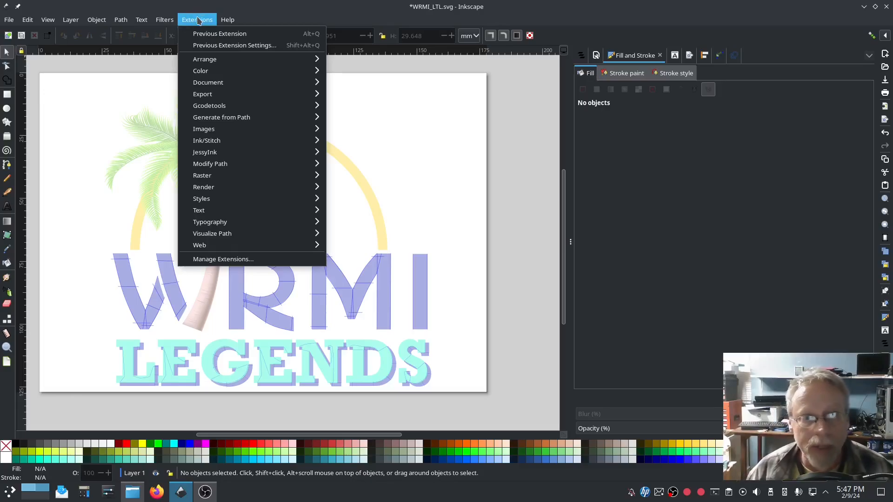
mouse_move(221, 146)
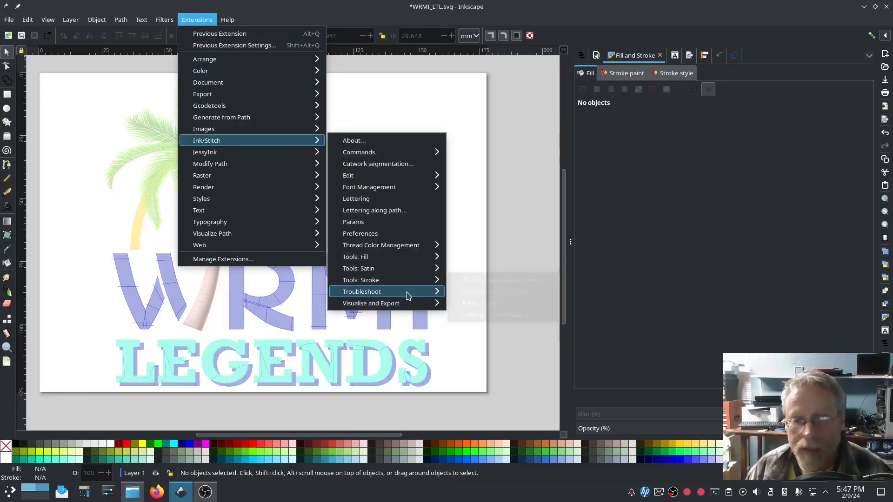
mouse_move(413, 303)
left_click(502, 339)
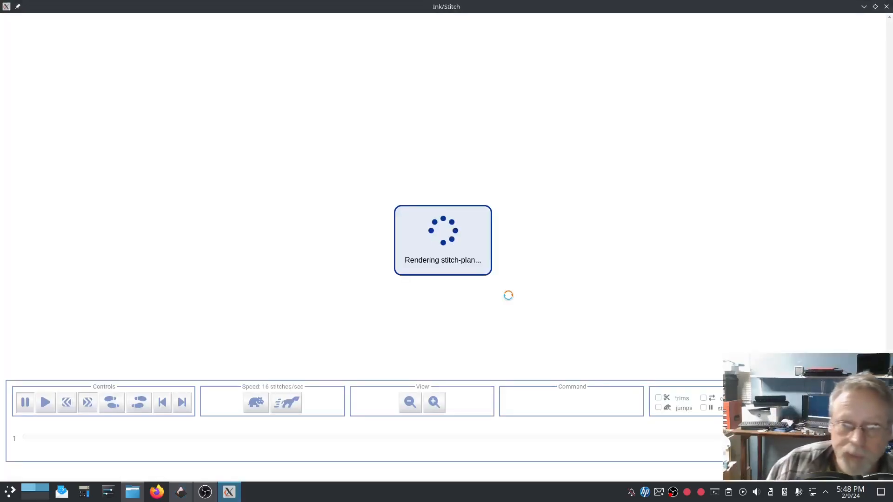
left_click(287, 411)
left_click(287, 411)
left_click(287, 411)
left_click(287, 410)
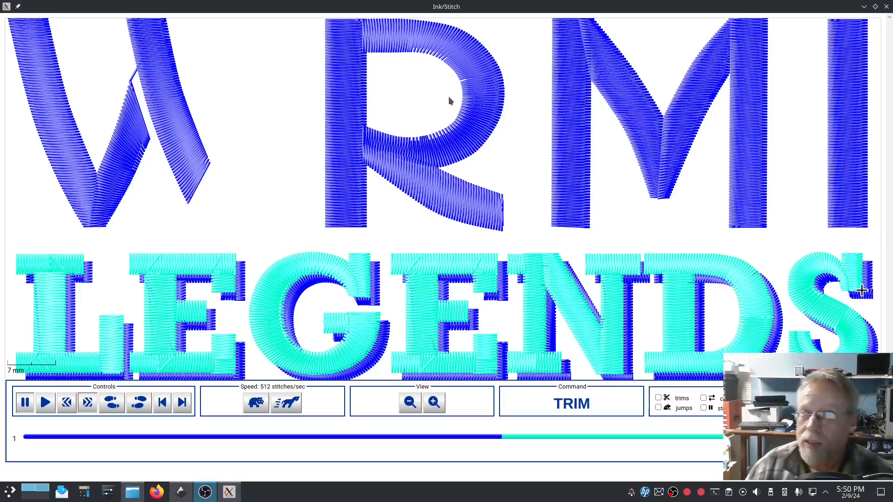
left_click(886, 6)
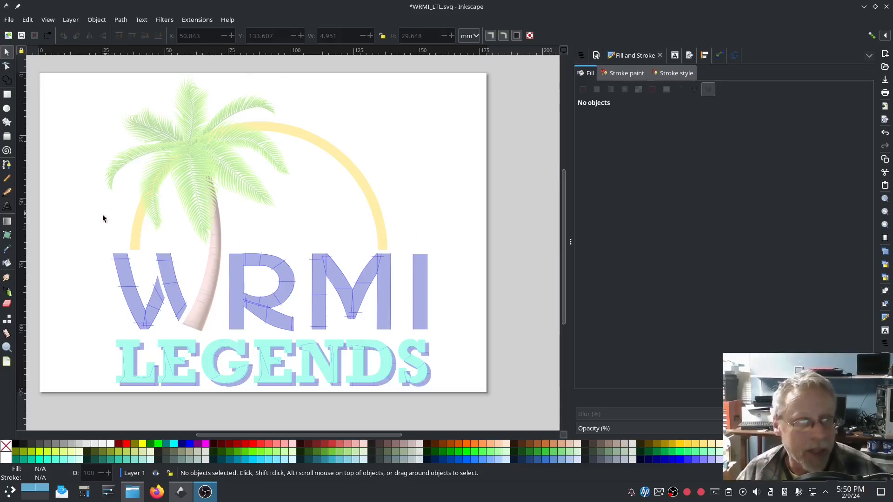
Draw a straight Bezier line between the middles of the yellow arc's two lower ends
left_click(7, 164)
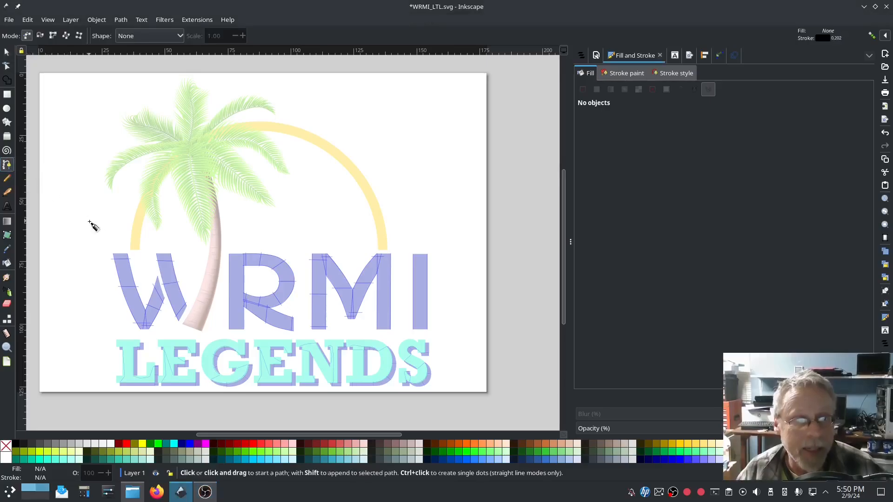
scroll(138, 252, "up", 2, "ctrl")
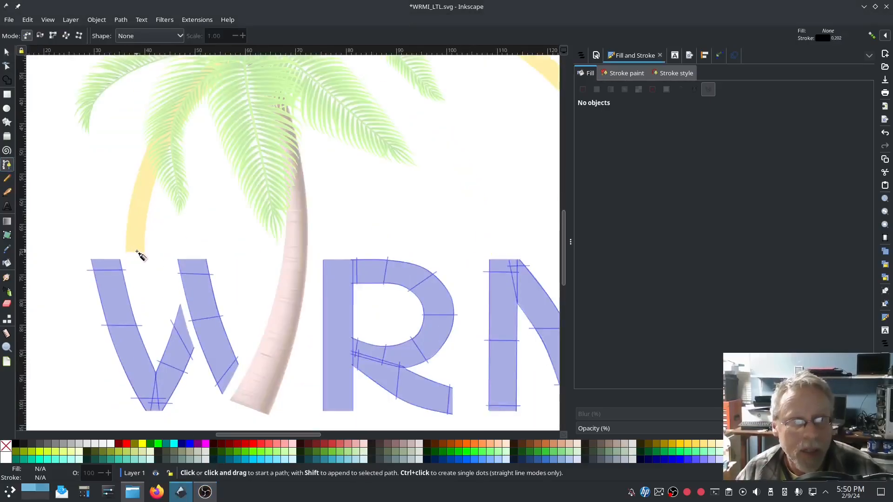
left_click(135, 252)
scroll(326, 186, "up", 8)
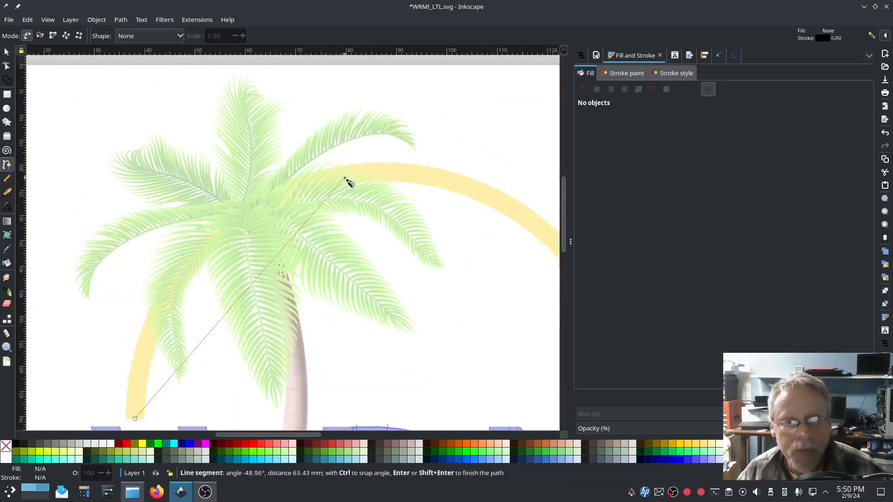
left_click_drag(460, 379, 210, 300)
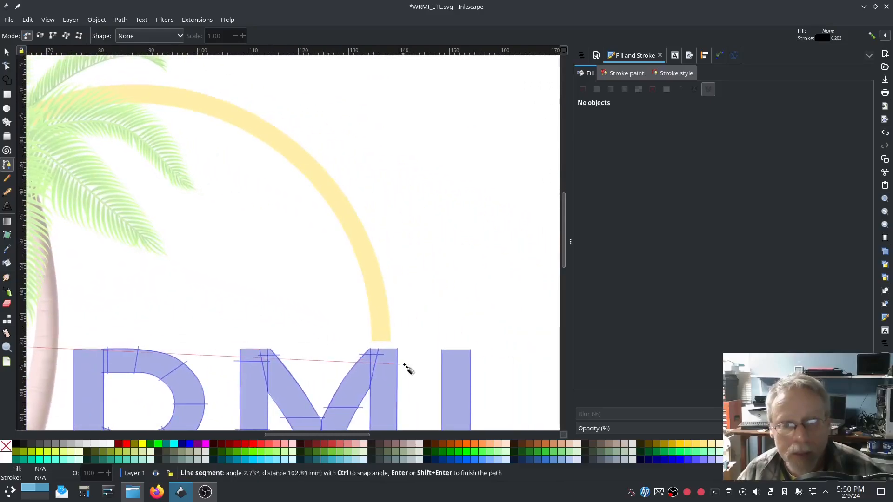
double_click(382, 342)
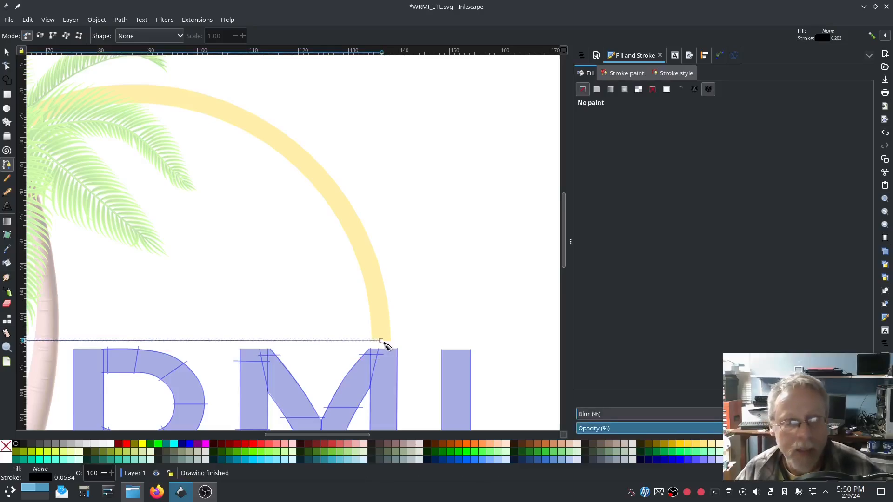
Insert a node at the midpoint of the new straight line
left_click(7, 67)
key("ctrl+a")
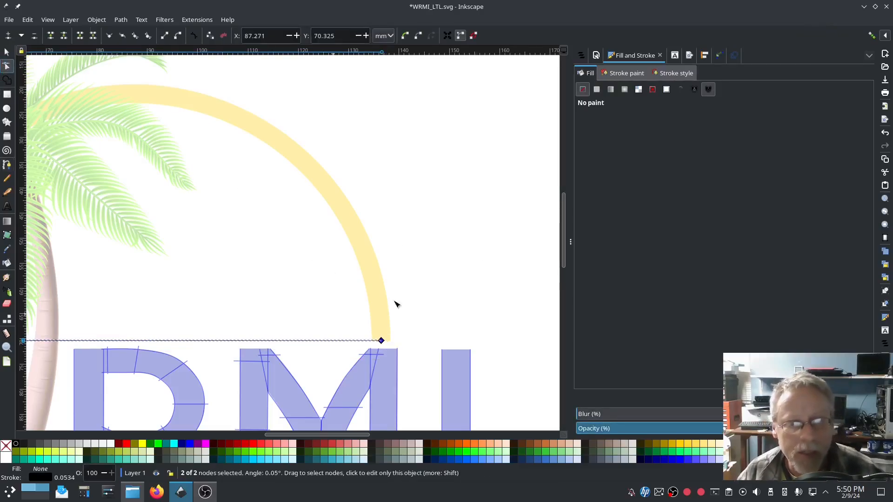
left_click(9, 36)
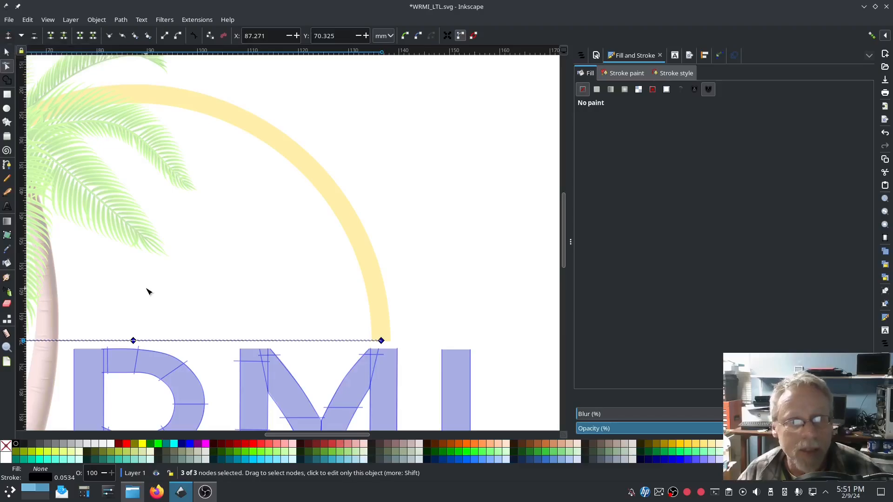
left_click_drag(148, 292, 332, 321)
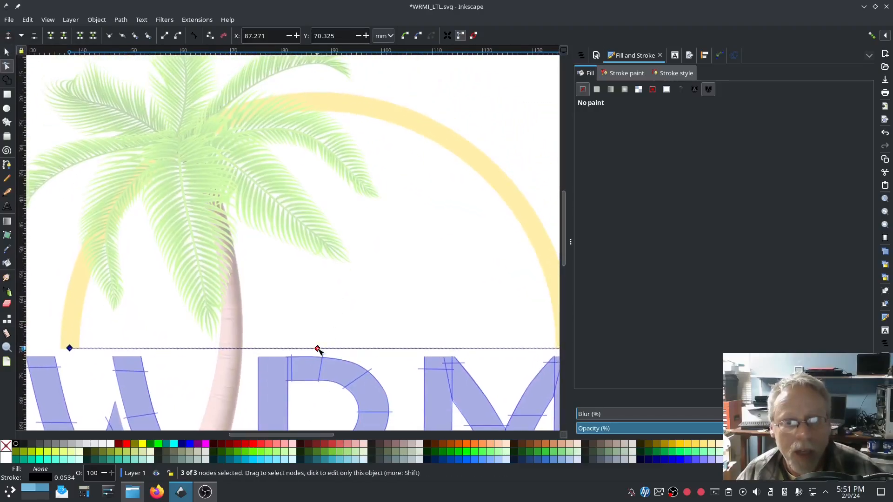
key("ctrl")
left_click_drag(318, 348, 327, 188)
key("ctrl+z")
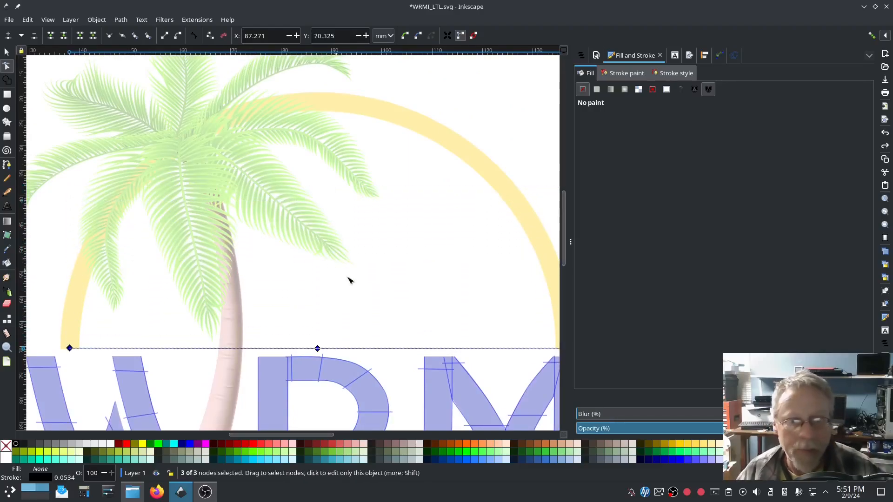
Raise only the line's middle node straight up to Y 21.010 mm at the yellow arc's crown and make it symmetric
key("Escape")
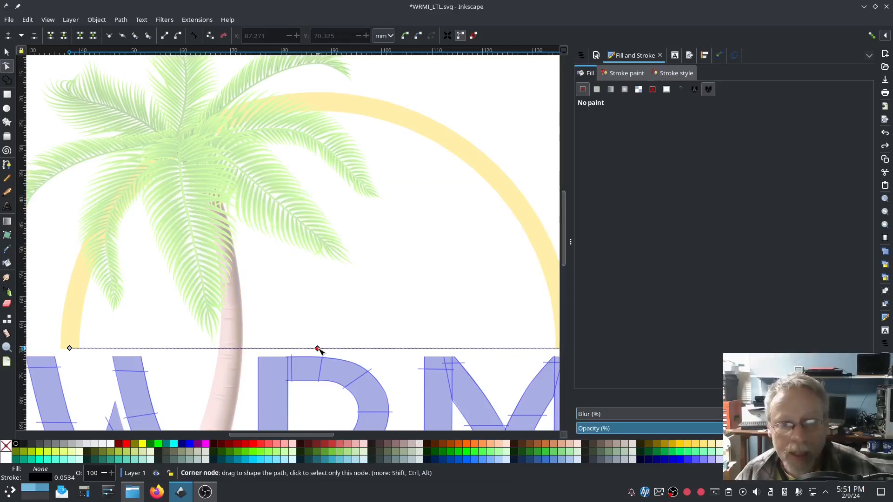
left_click_drag(319, 349, 335, 100)
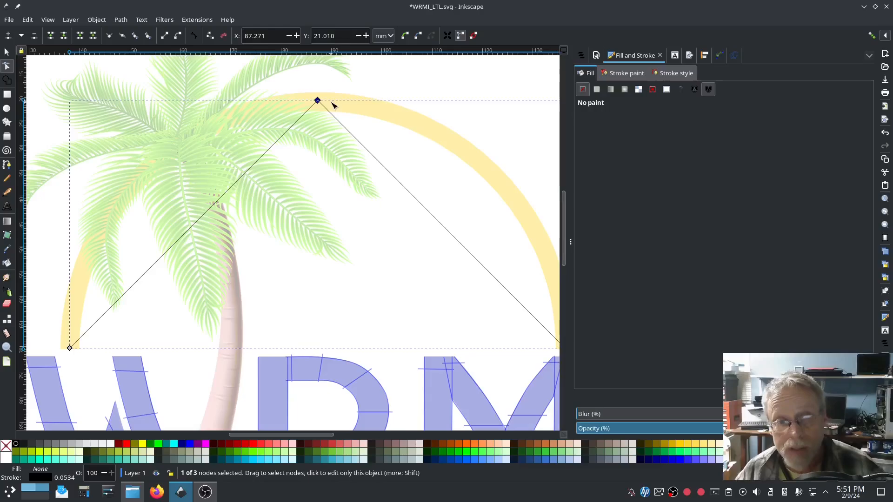
left_click(135, 36)
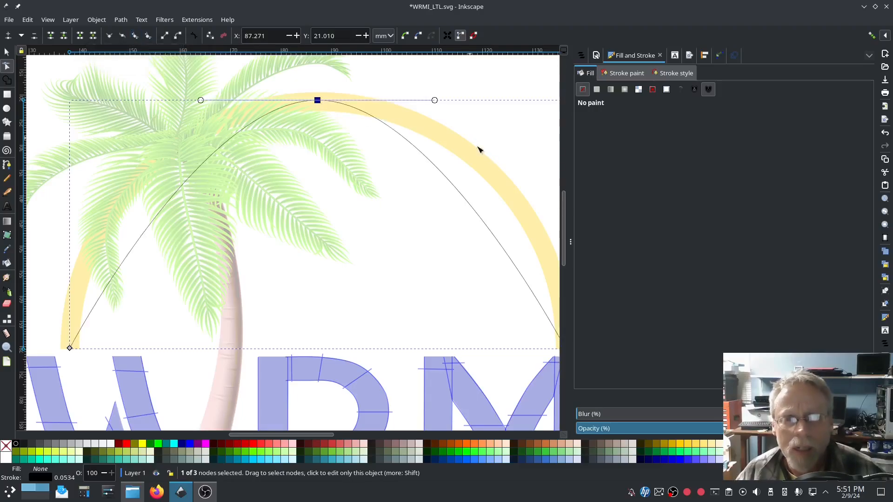
Lengthen the crown node's symmetric handles horizontally so the curve bulges out to the yellow arc
scroll(458, 153, "right", 2)
scroll(428, 172, "down", 1)
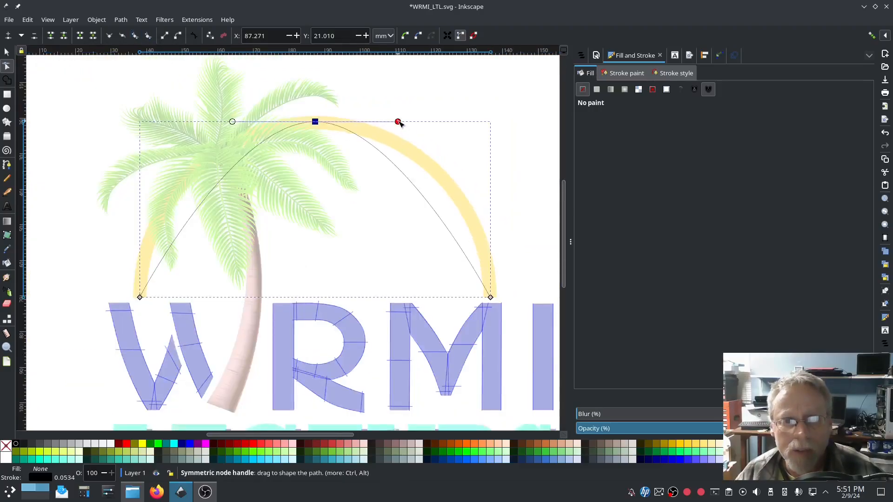
left_click_drag(398, 122, 469, 122)
Add a node on each flank of the curve and refine the curve to follow the middle of the yellow arc
left_click(463, 213)
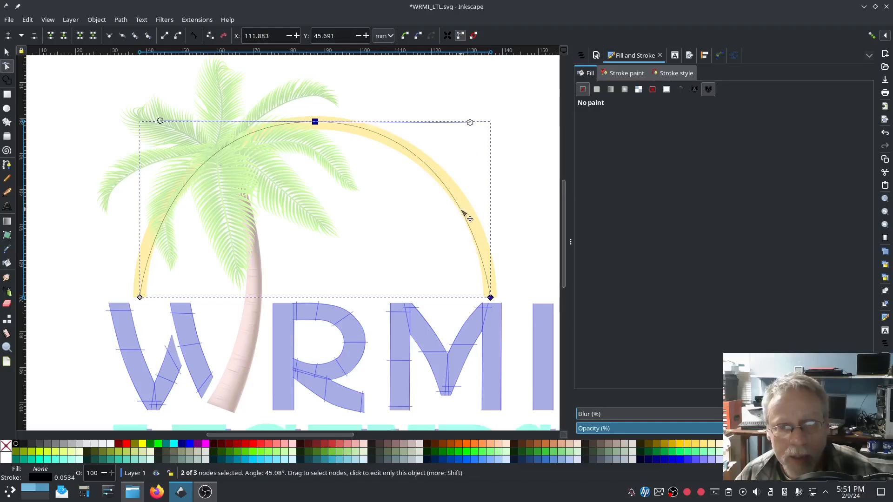
double_click(463, 212)
left_click_drag(463, 212, 466, 208)
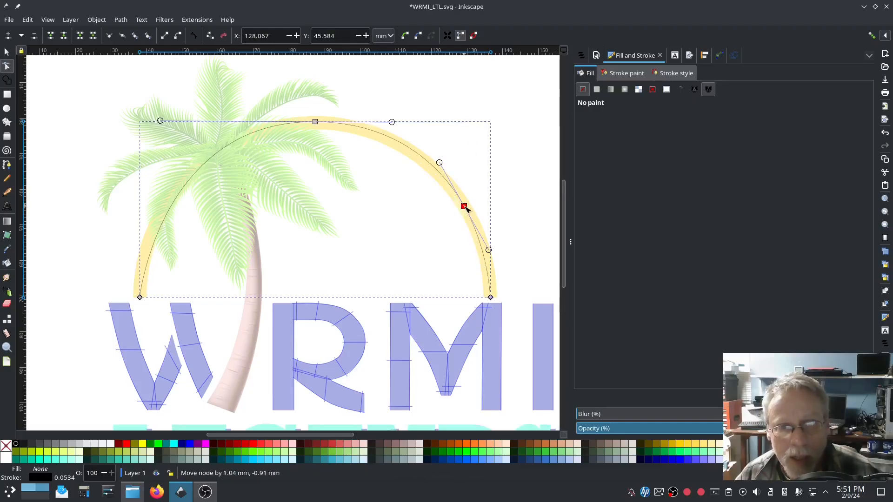
left_click(175, 208)
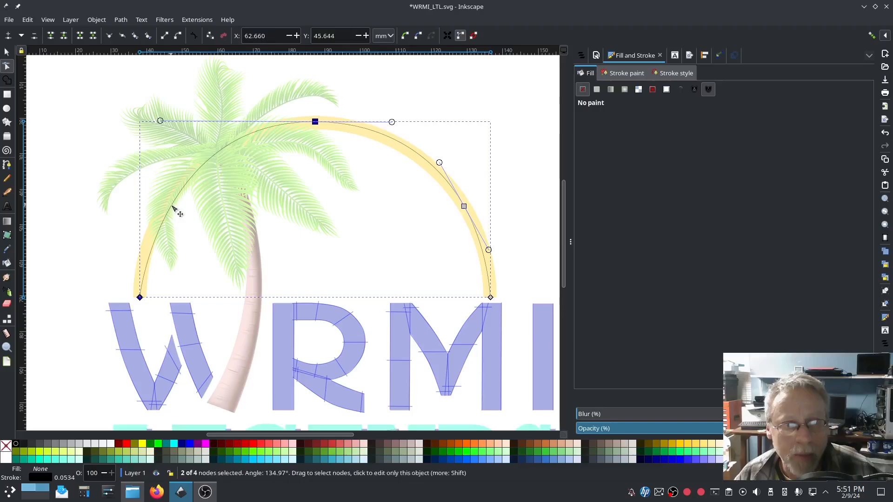
double_click(175, 208)
left_click_drag(174, 208, 166, 207)
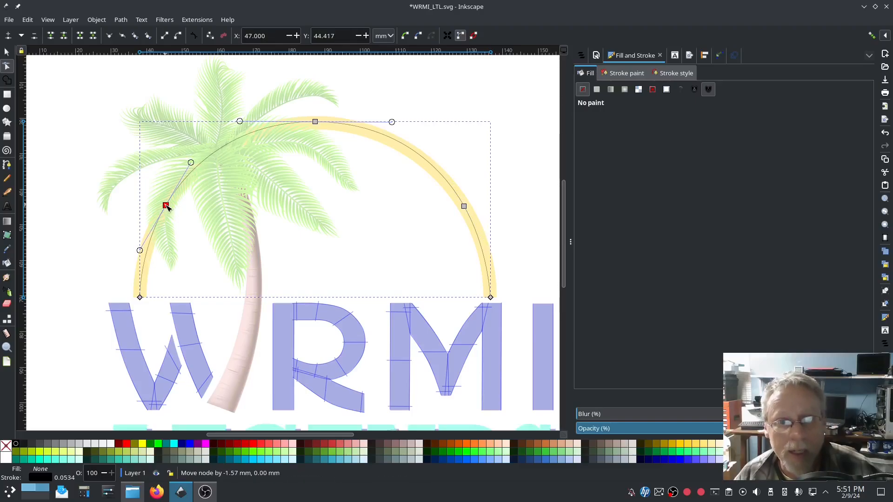
left_click_drag(391, 121, 386, 122)
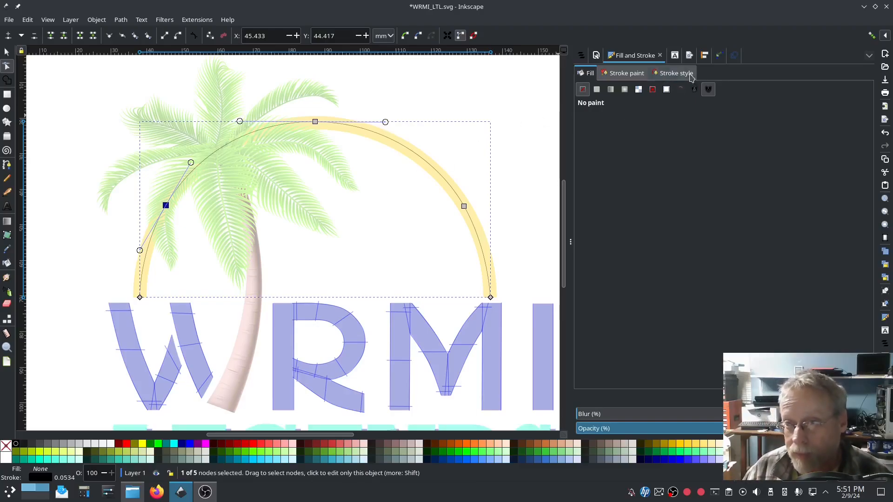
Set the arc path's stroke width to 4 mm
left_click(620, 75)
left_click(582, 89)
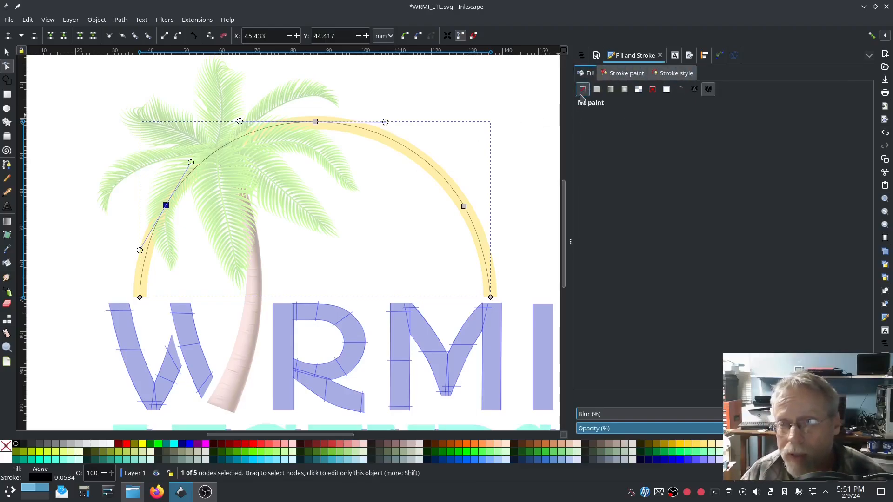
left_click(597, 90)
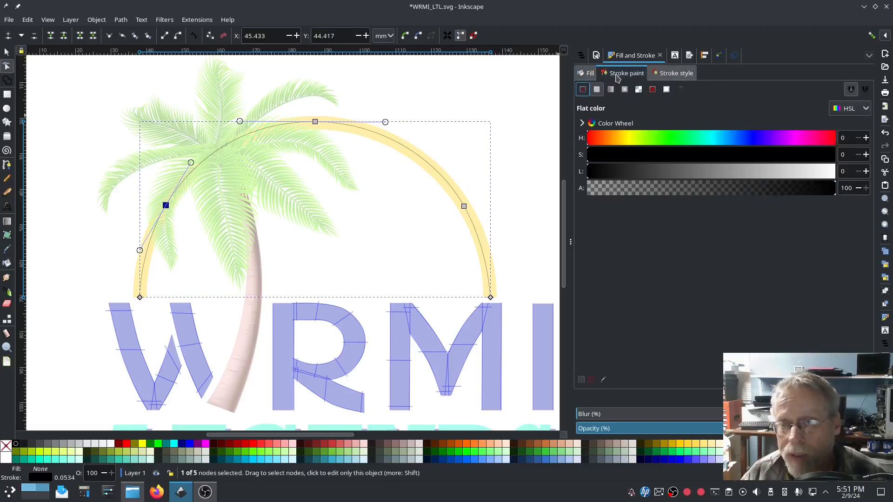
left_click(674, 73)
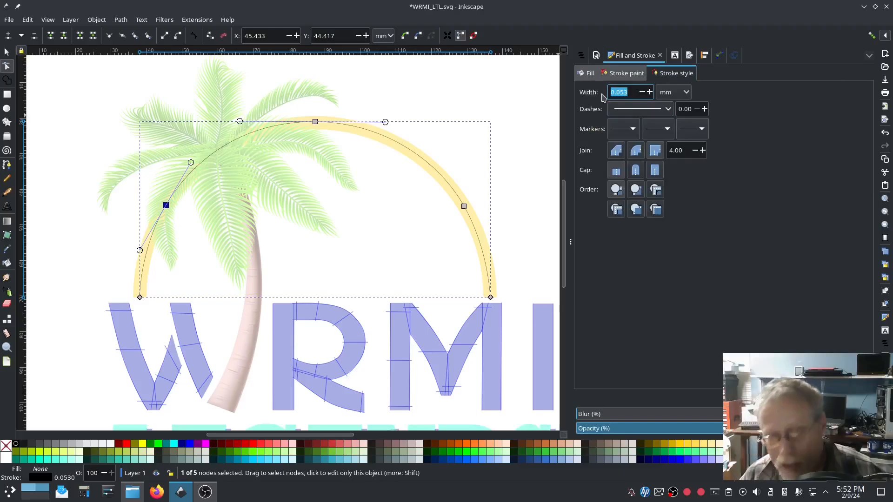
type("4")
key("Tab")
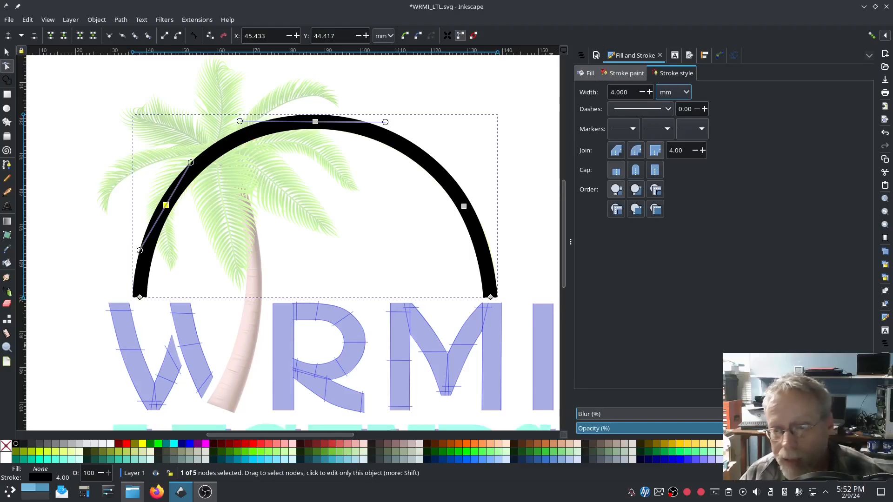
Try to colour the arc path yellow with #FFCC00 through its fill
left_click(683, 448)
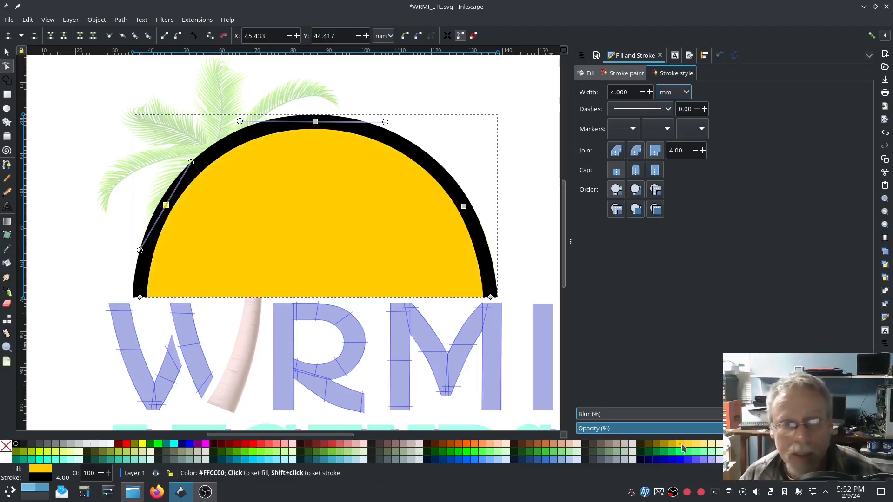
key("ctrl+z")
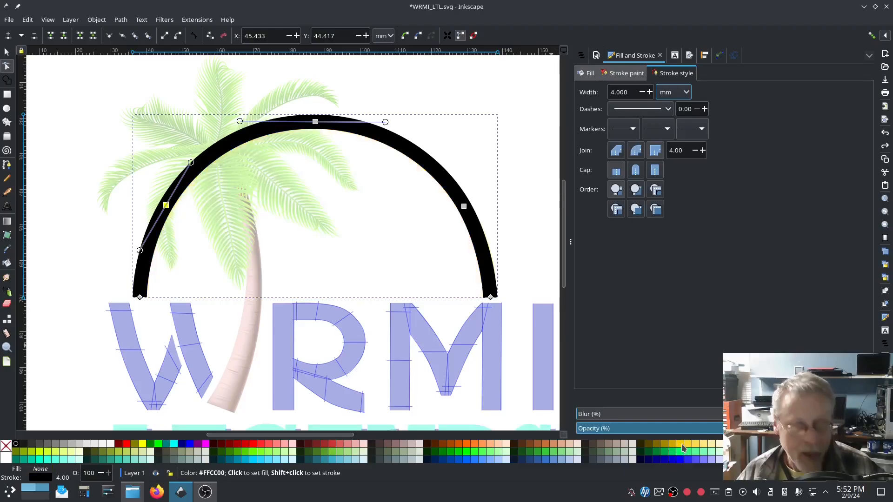
Set the arc's stroke colour to #FFCC00 and convert the line to a satin column with Ink/Stitch
left_click(682, 447, "shift")
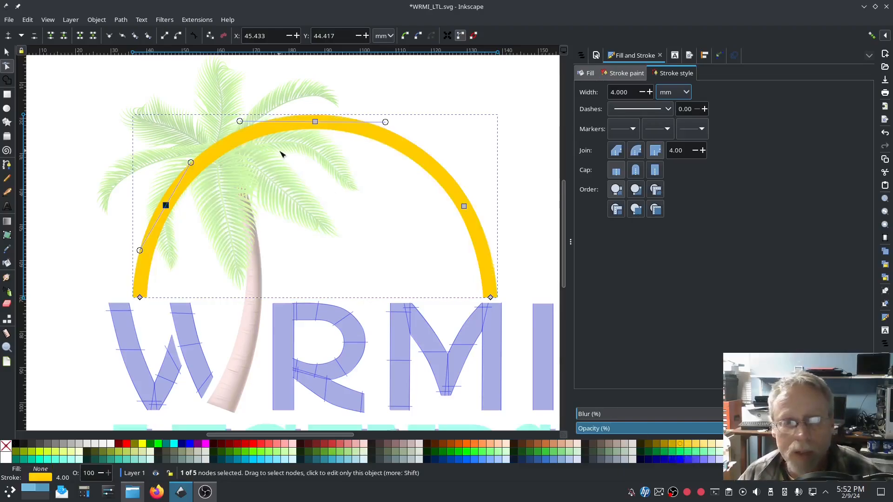
left_click(197, 19)
mouse_move(215, 140)
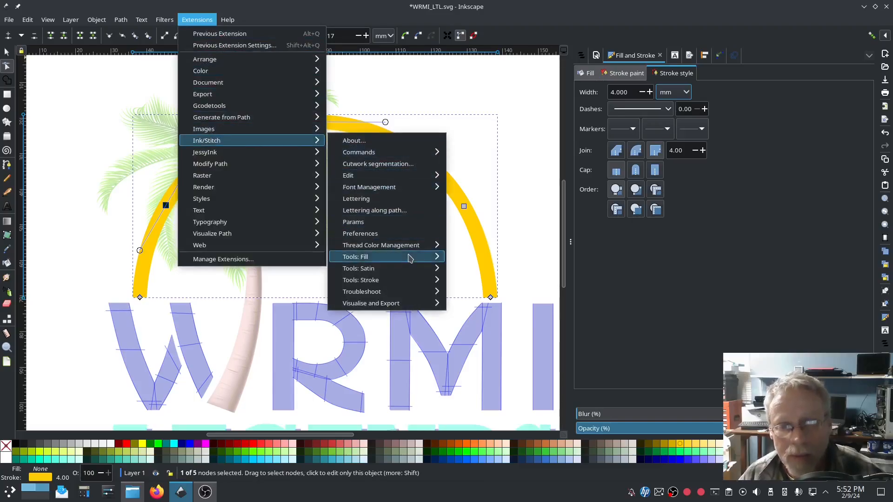
mouse_move(408, 269)
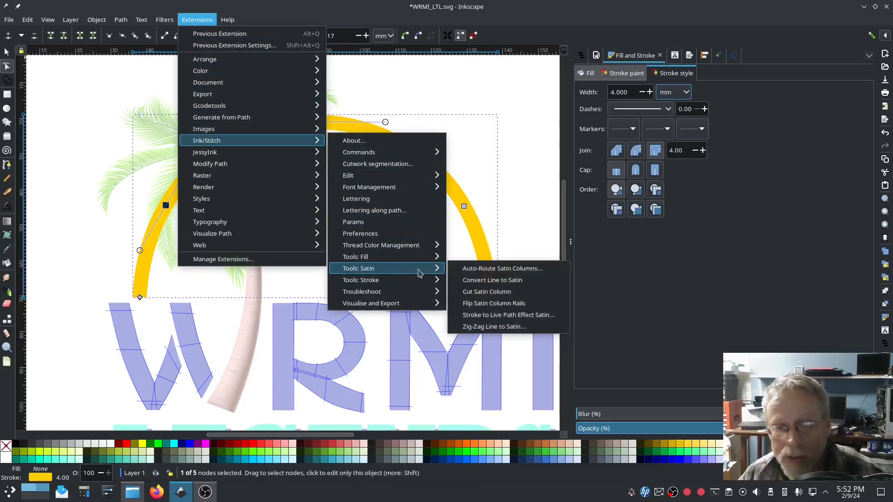
left_click(514, 282)
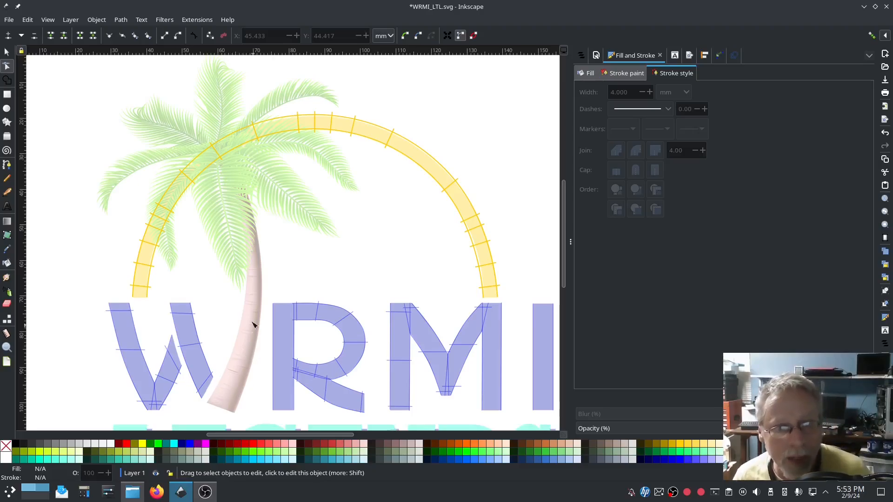
Draw an open path up the palm trunk's left edge, from its base to the centre of the fronds
left_click(7, 165)
left_click(205, 403)
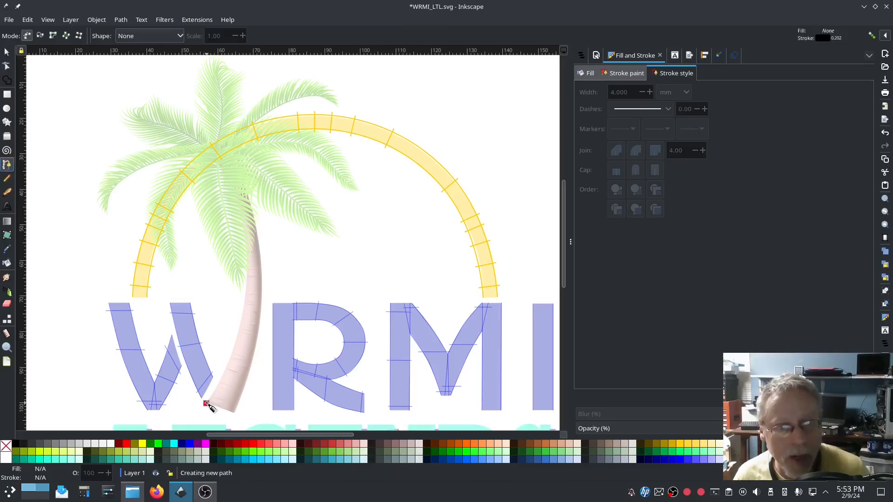
left_click(241, 321)
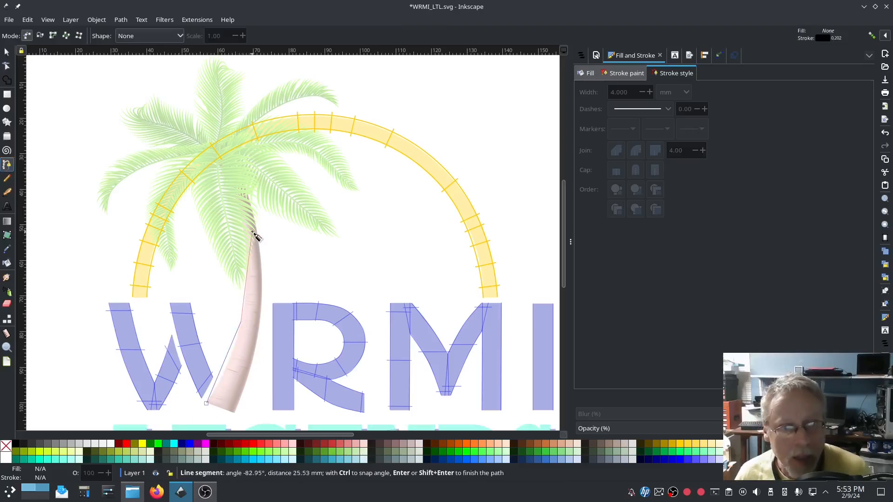
left_click(243, 226)
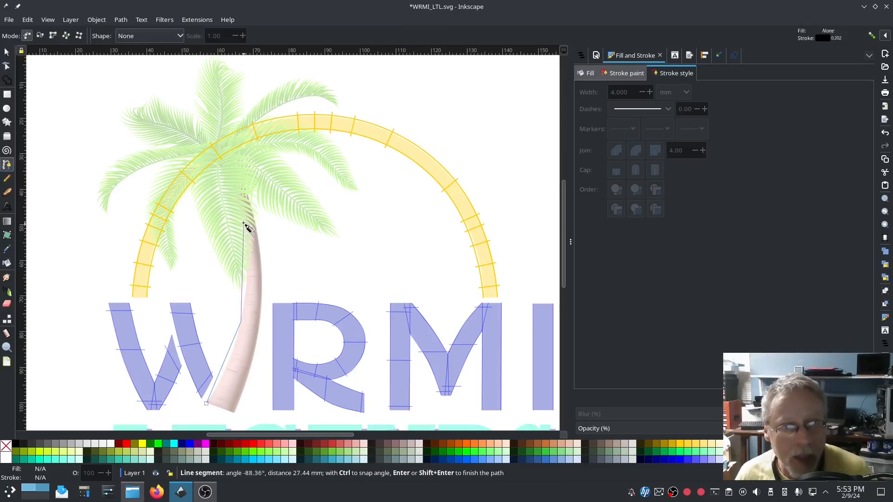
left_click(233, 190)
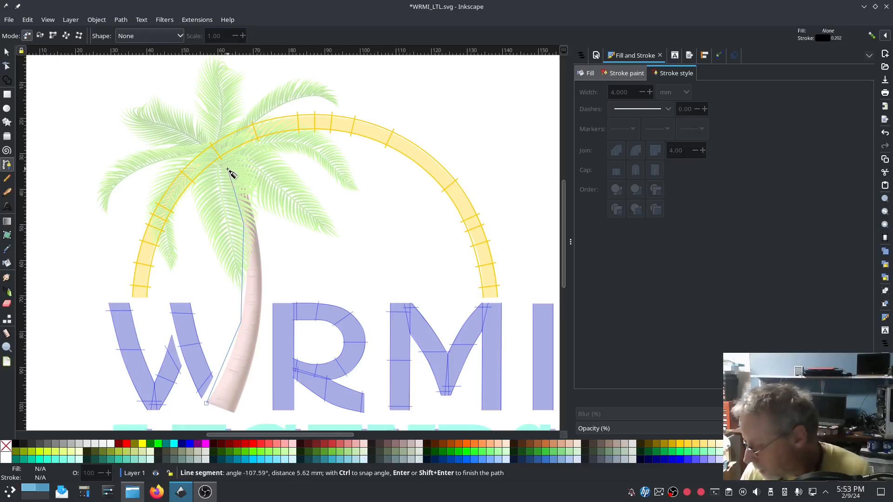
double_click(228, 170)
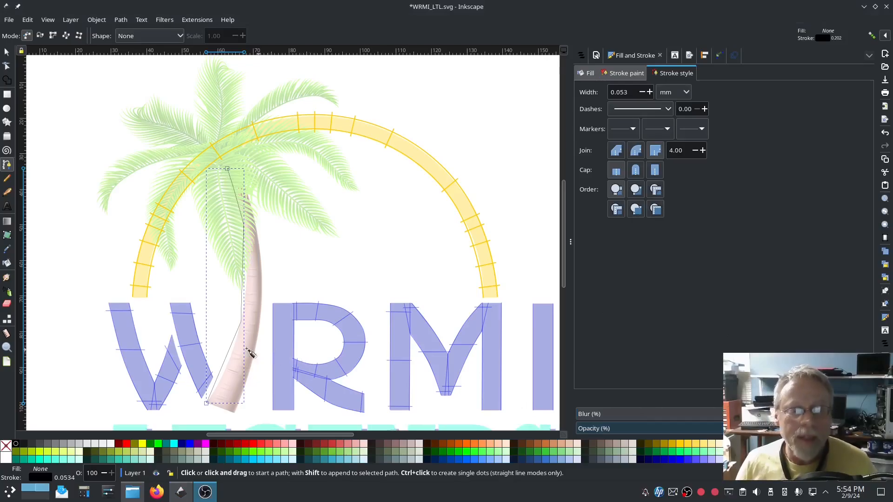
Make all nodes of the trunk's left-edge path symmetric so it curves along the trunk
left_click(7, 65)
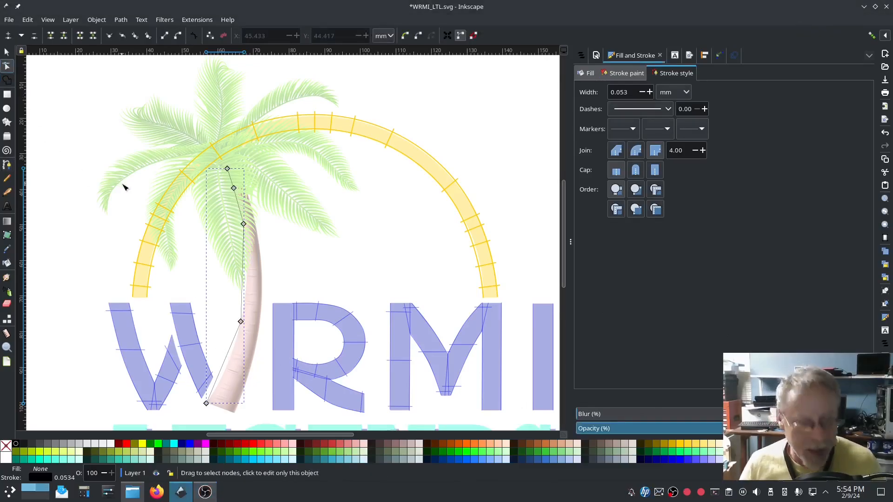
key("ctrl+a")
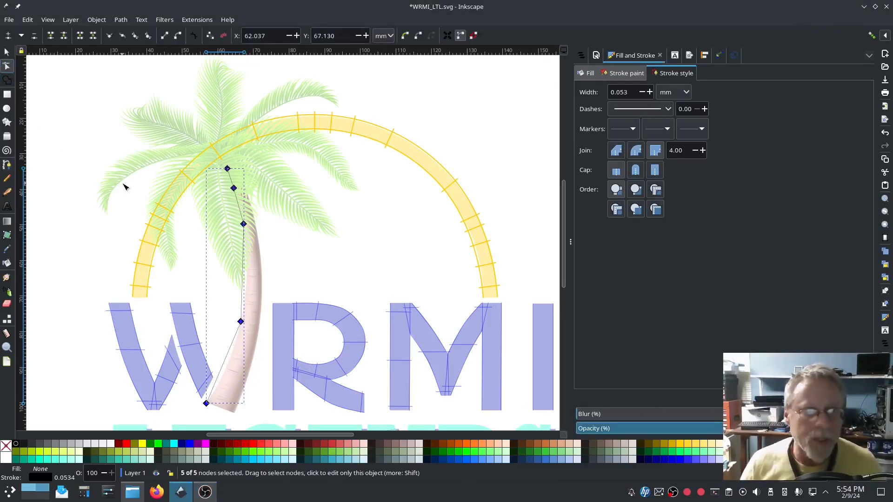
left_click(135, 36)
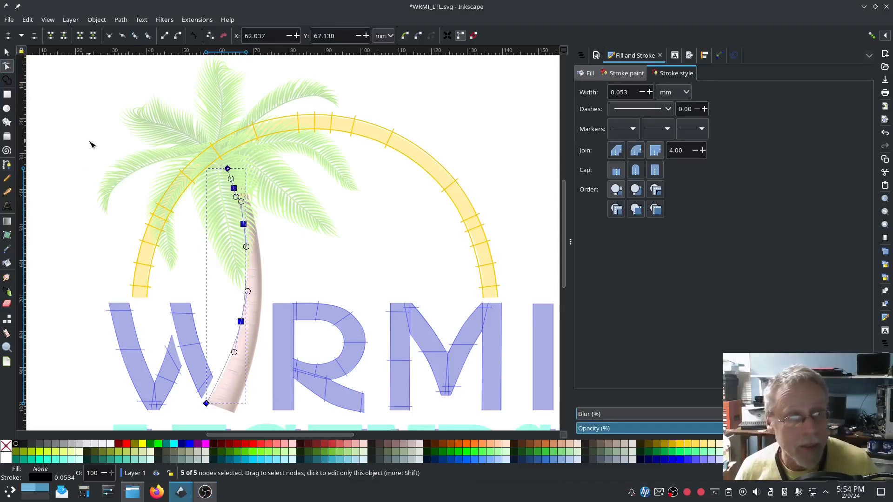
Draw a second open path up the trunk's right edge, from the base to beside the first path's upper end
left_click(7, 164)
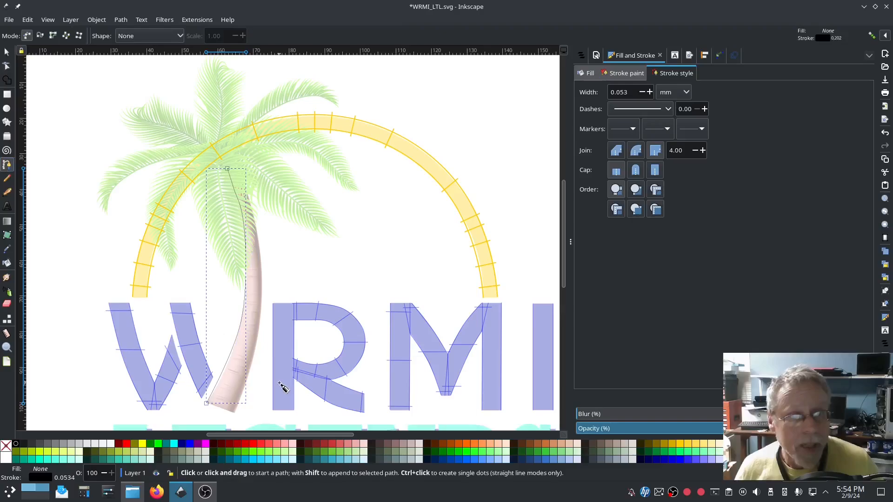
left_click(234, 413)
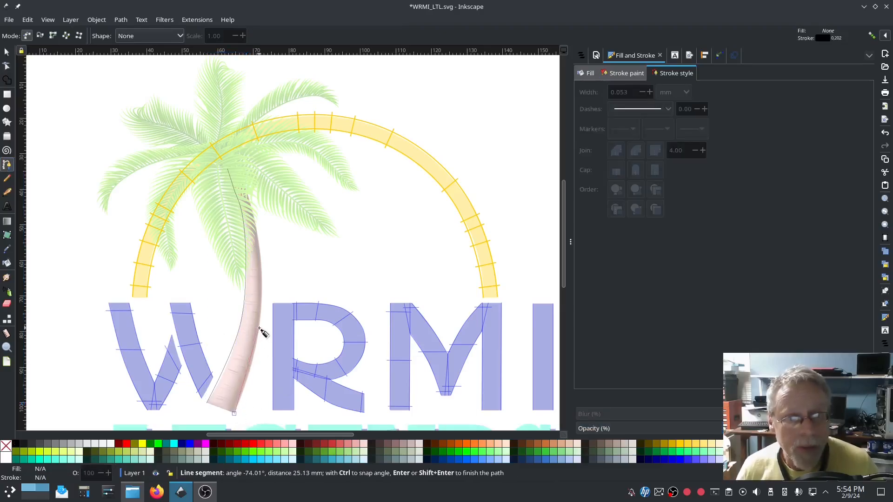
left_click(260, 238)
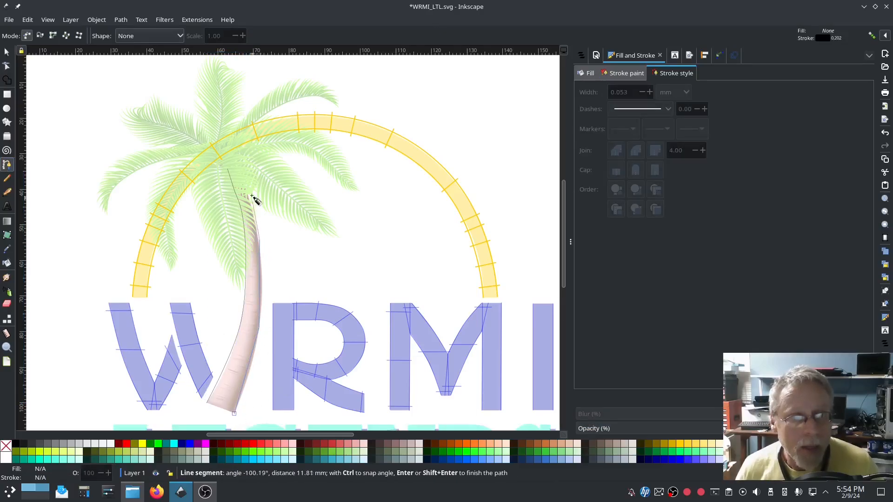
left_click(248, 192)
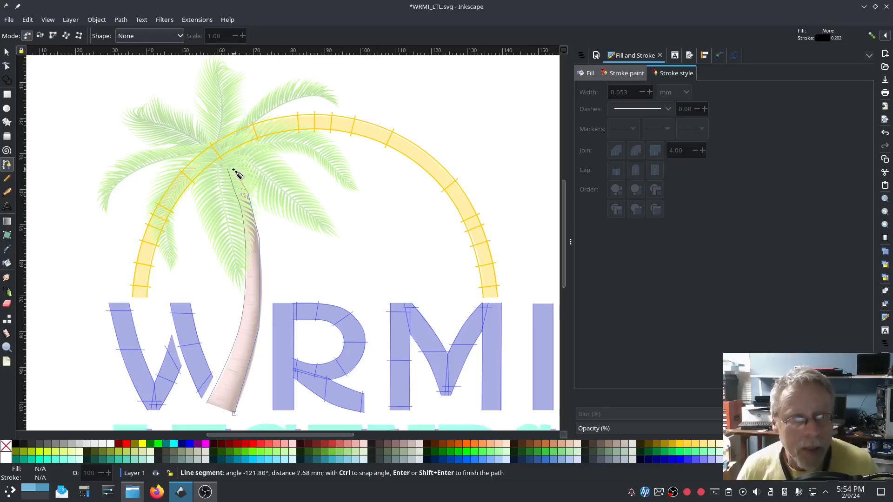
double_click(233, 171)
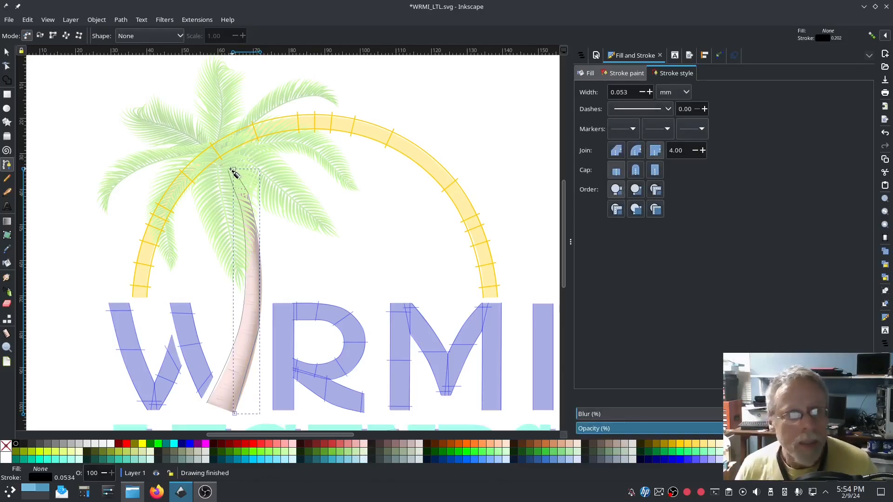
Make all nodes of the trunk's right-edge path symmetric to curve it
left_click(7, 66)
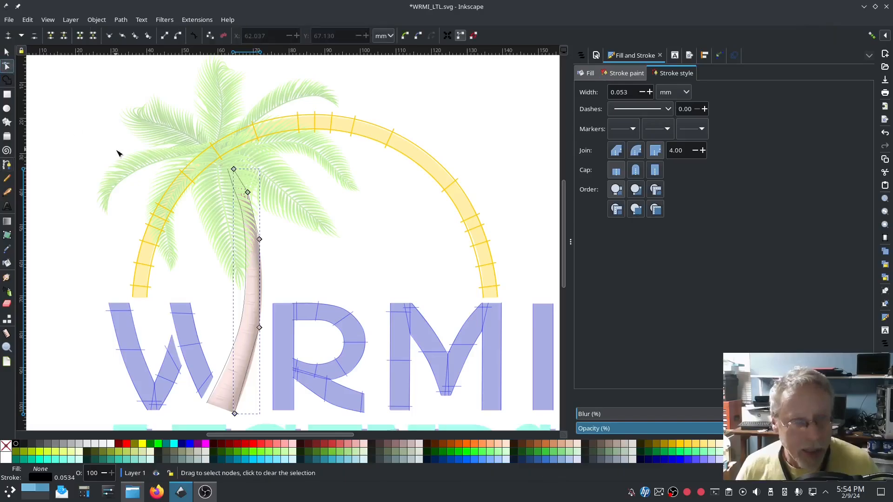
key("ctrl+a")
left_click(135, 35)
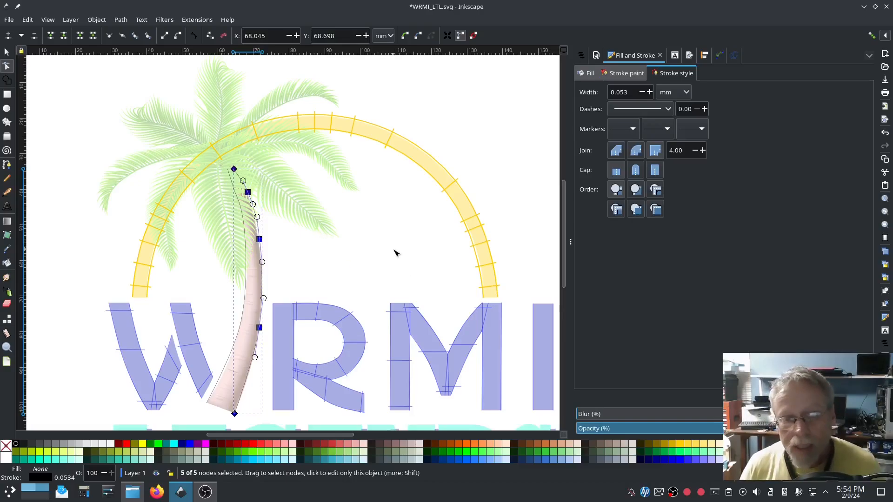
Draw two straight rungs with the Pencil tool across both trunk edges, one at the base and one on the lower trunk
left_click(7, 178)
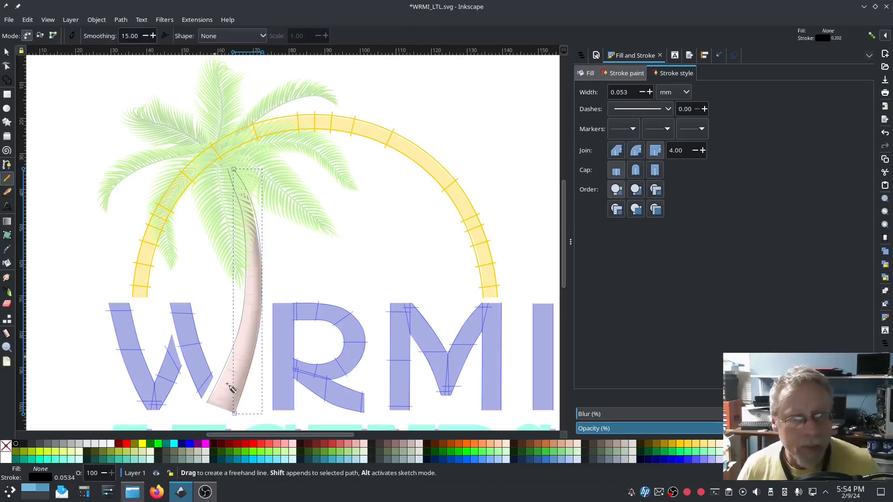
scroll(220, 396, "up", 4, "ctrl")
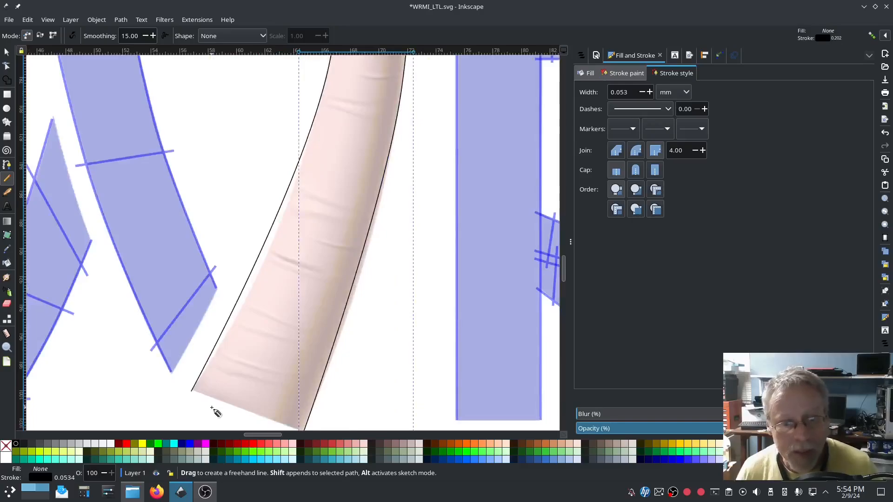
scroll(212, 410, "down", 3)
left_click_drag(195, 319, 319, 369)
scroll(319, 370, "up", 10)
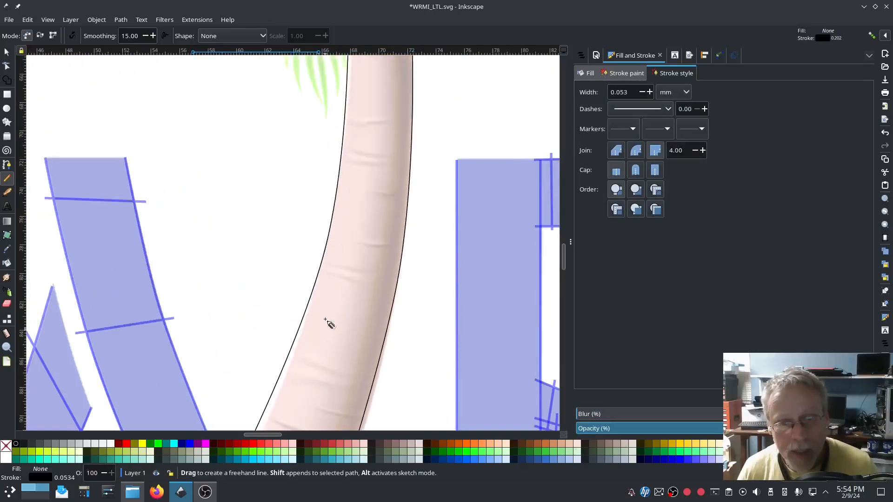
left_click(317, 245)
left_click(410, 263)
Add two more straight rungs across both trunk edges, one below the fronds' centre and one near the paths' upper ends
scroll(414, 274, "up", 6)
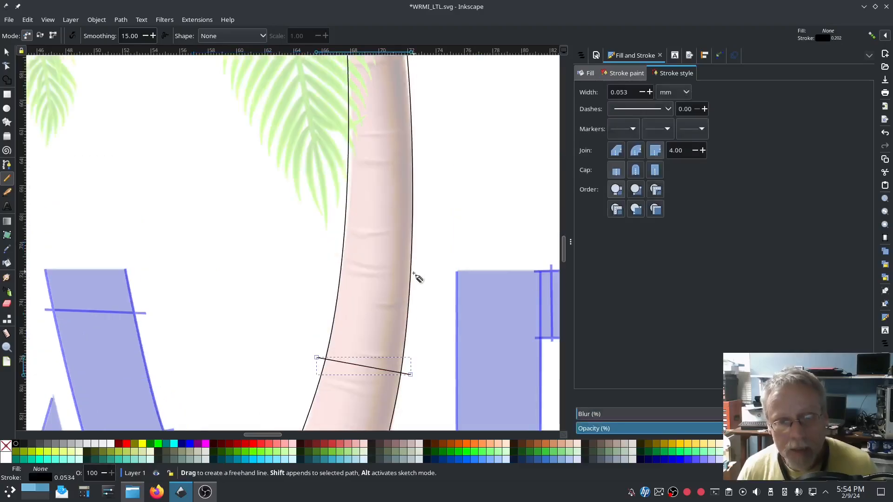
scroll(415, 277, "up", 12)
left_click(338, 243)
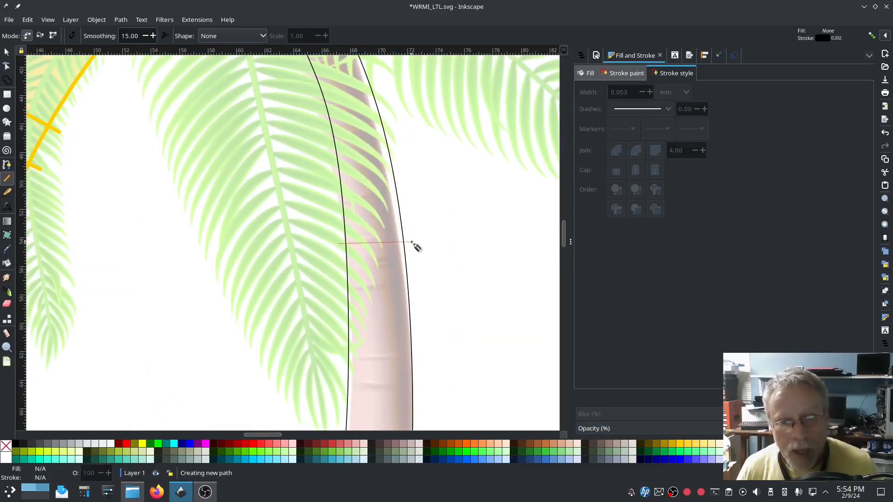
left_click(413, 241)
scroll(416, 254, "up", 12)
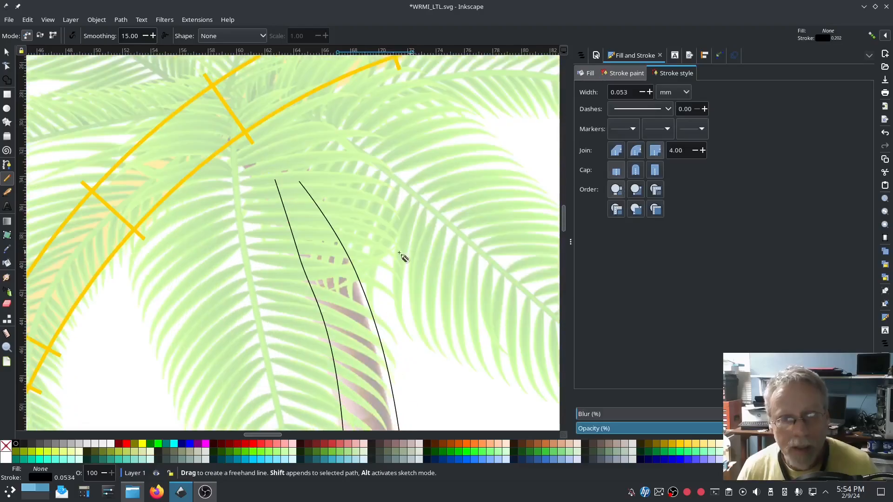
left_click(277, 200)
left_click(316, 196)
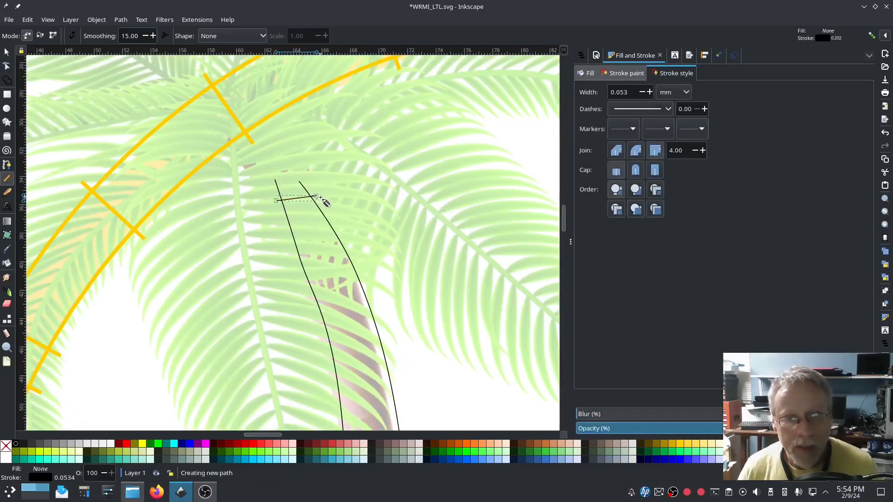
Select the two trunk edge paths and their four rungs among the layer's objects and combine them into one path
left_click(581, 55)
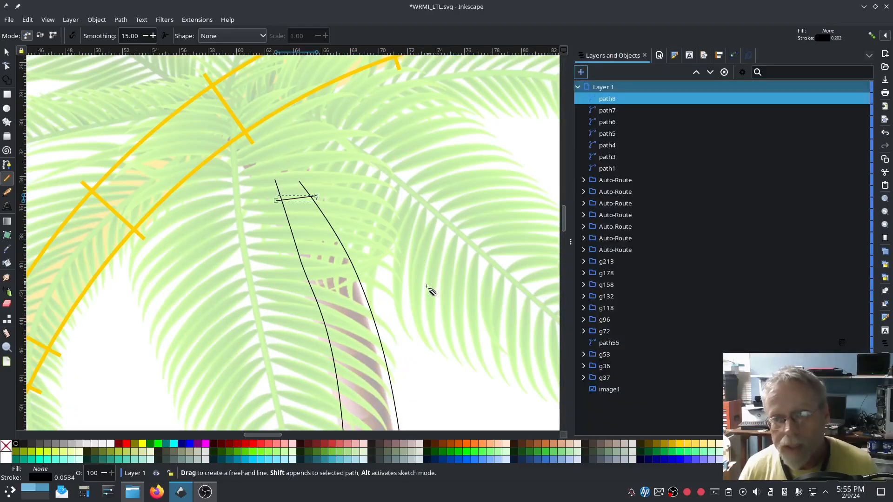
scroll(429, 290, "down", 3)
scroll(429, 290, "down", 3)
scroll(429, 290, "down", 1)
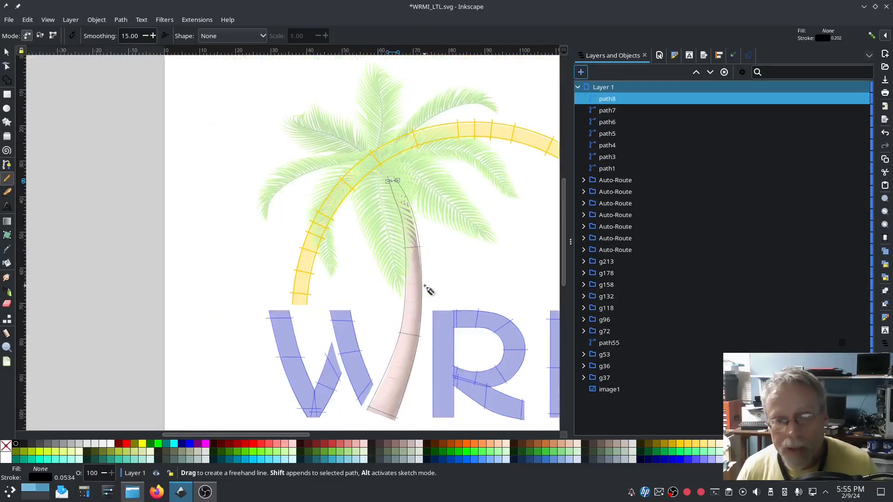
left_click(614, 169)
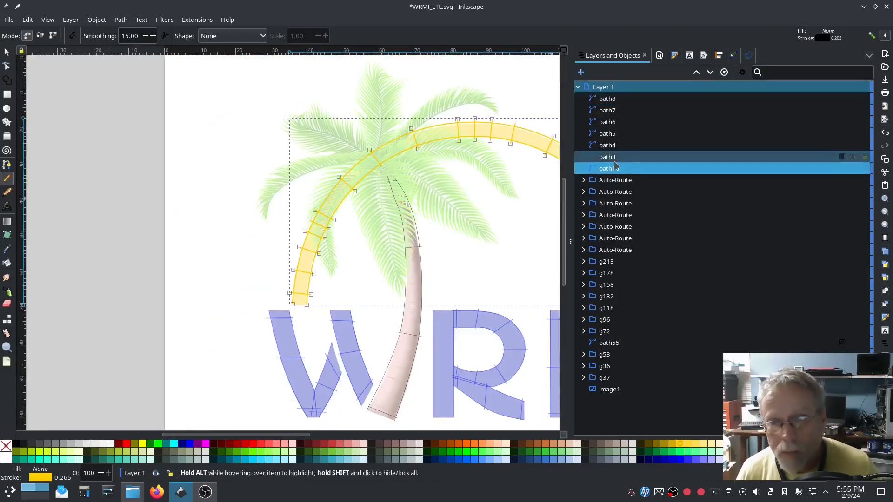
left_click(615, 161)
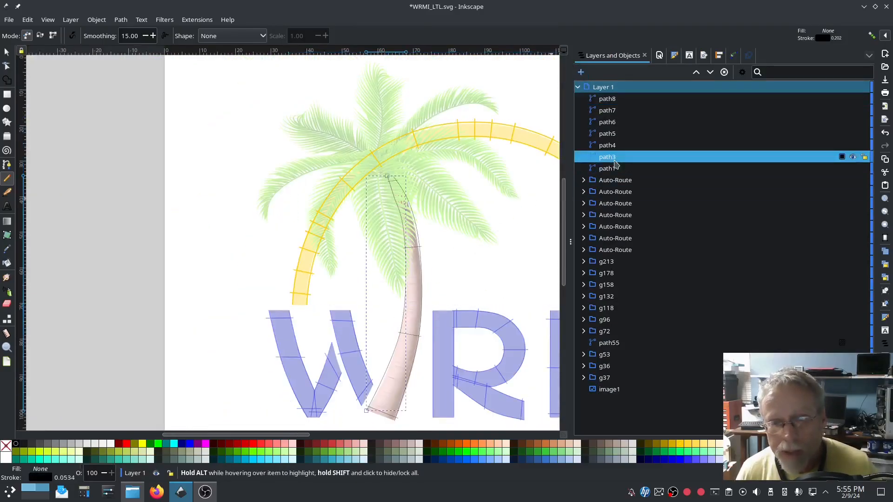
left_click(612, 101, "shift")
key("ctrl+k")
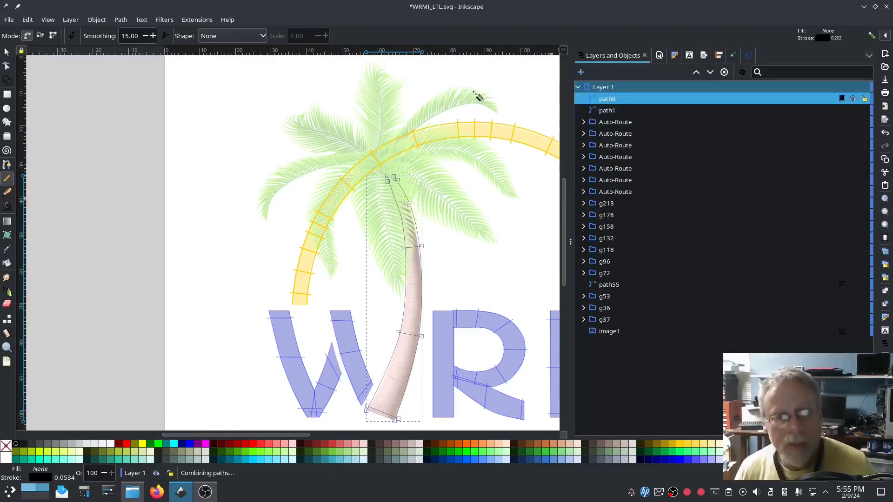
Open the Ink/Stitch Params for the combined trunk path and enable Custom satin column
left_click(197, 20)
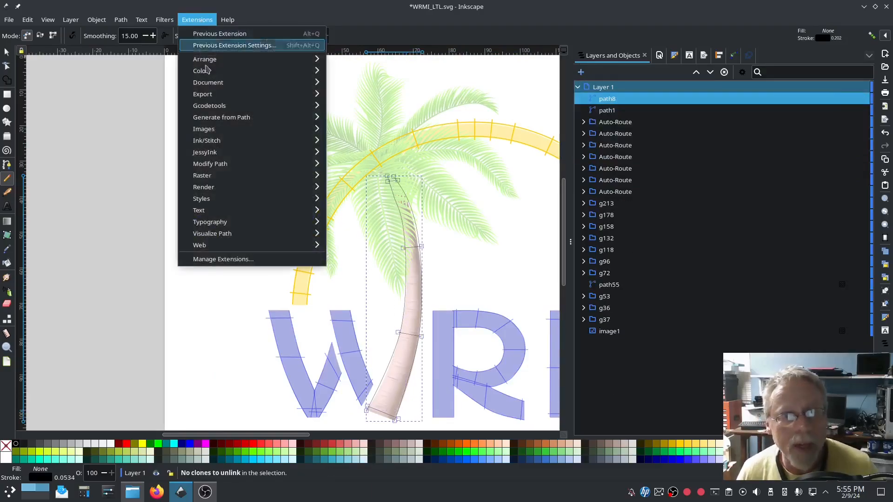
mouse_move(228, 140)
left_click(387, 222)
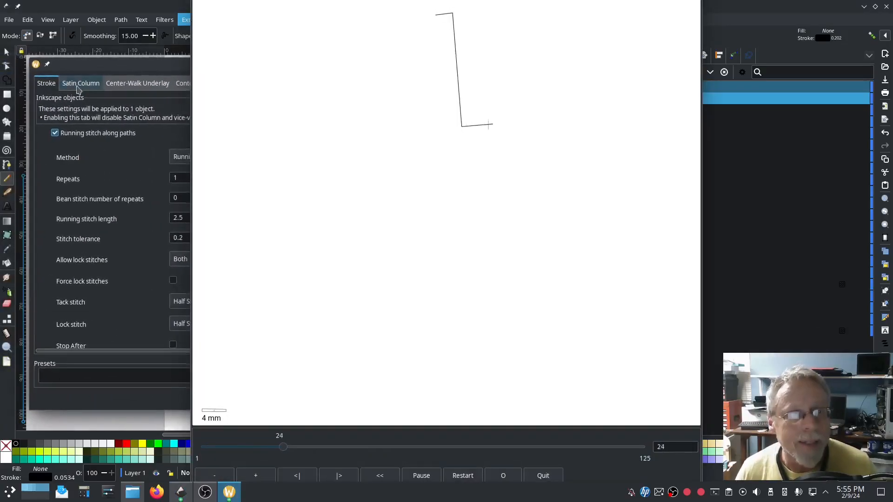
left_click(78, 84)
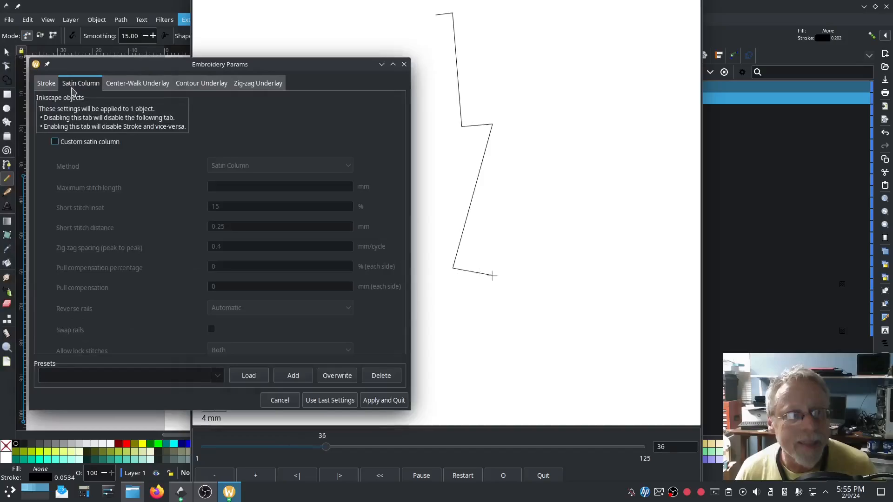
left_click(54, 141)
Set the trunk satin's random zig-zag spacing percentage to 30% and apply the parameters
scroll(153, 290, "down", 10)
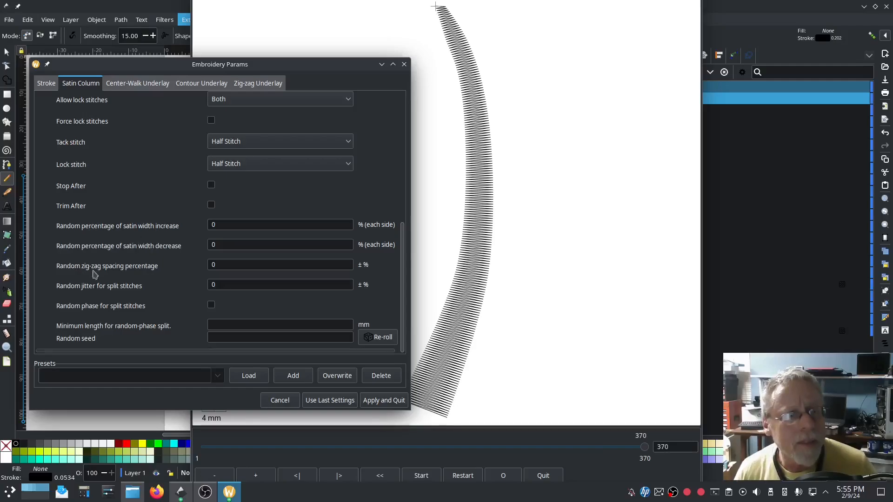
left_click(232, 264)
type("10")
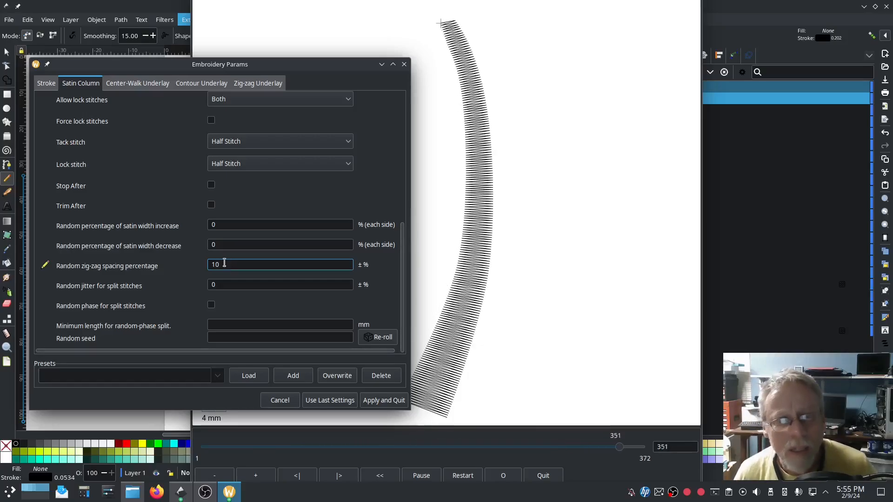
left_click_drag(224, 263, 193, 266)
key("BackSpace")
type("30")
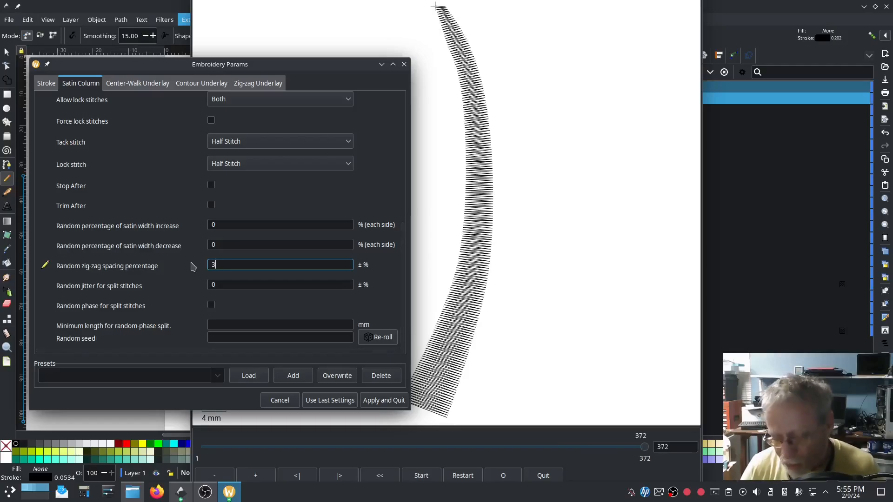
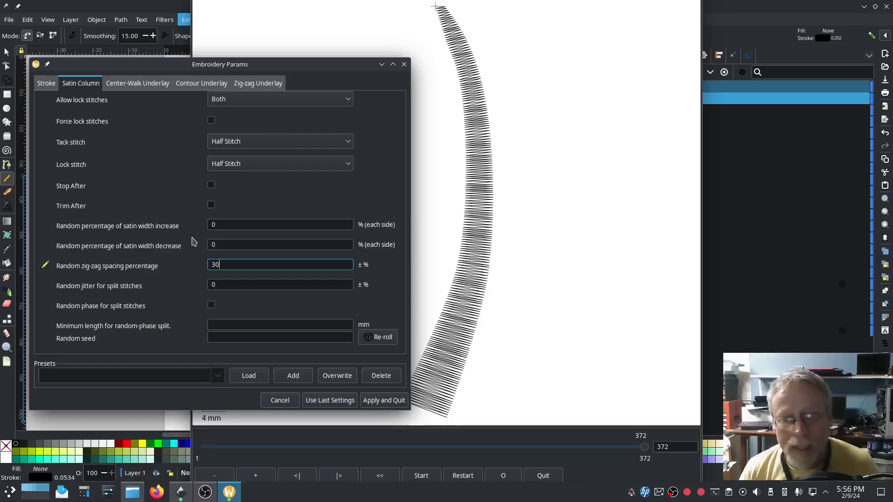
left_click(383, 400)
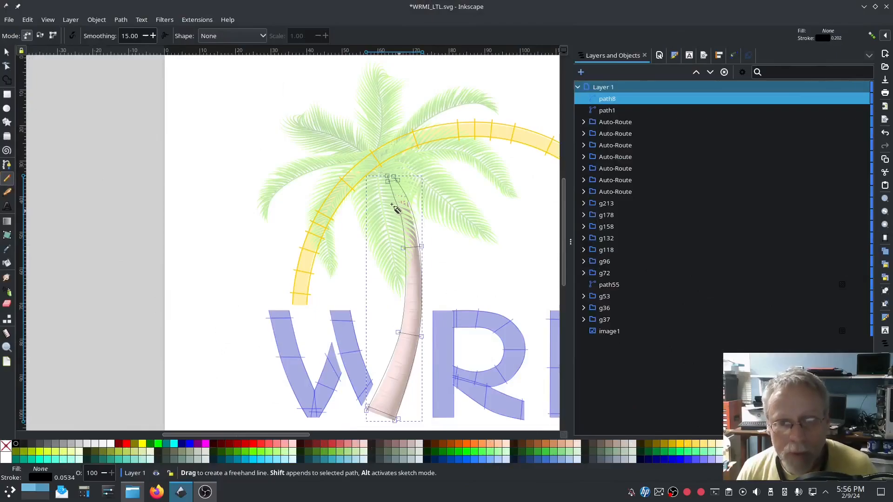
Draw a straight-segment path with the Pen tool along the top frond's midrib, from its base to the curled tip
scroll(384, 199, "up", 1, "ctrl")
scroll(375, 196, "up", 6)
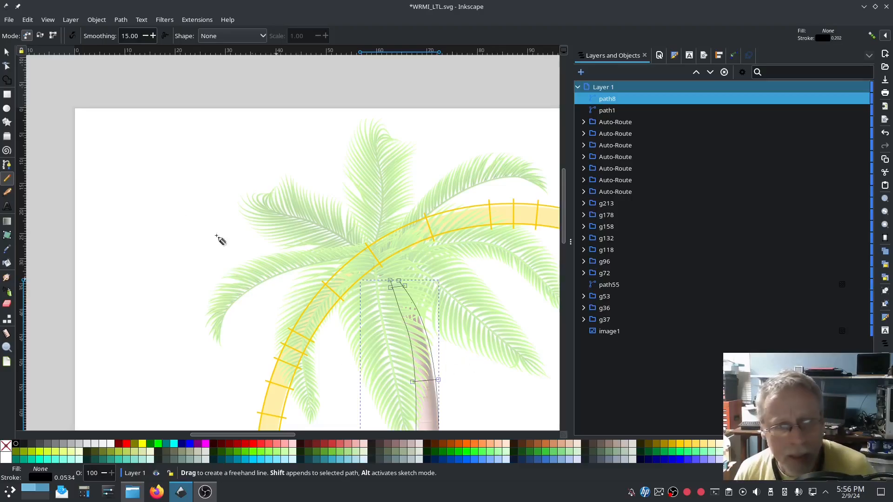
left_click(7, 165)
left_click_drag(468, 342, 351, 368)
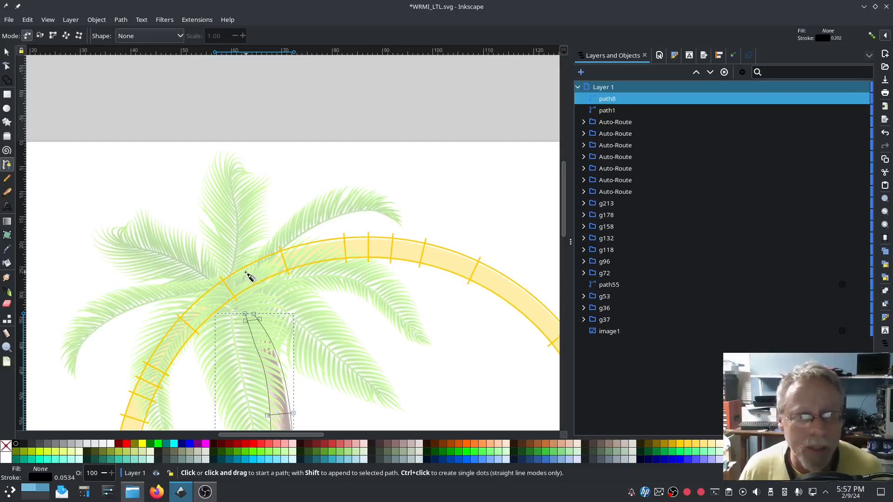
left_click(225, 283)
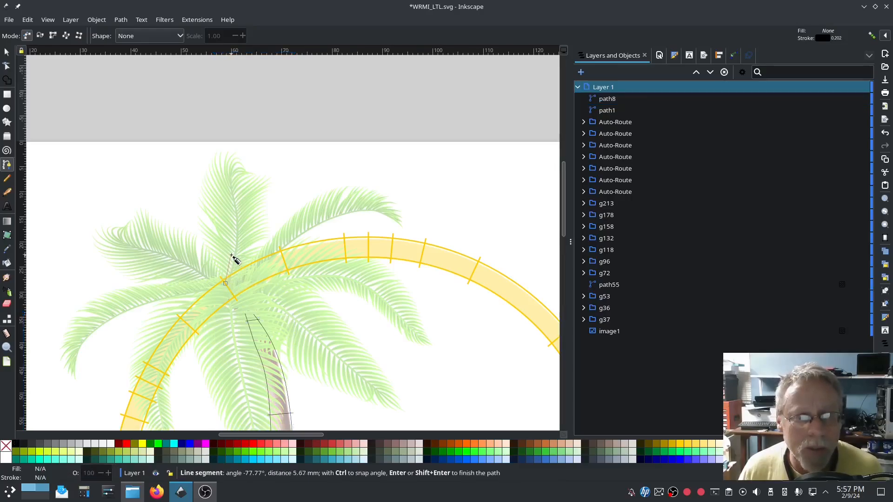
left_click(236, 225)
left_click(234, 206)
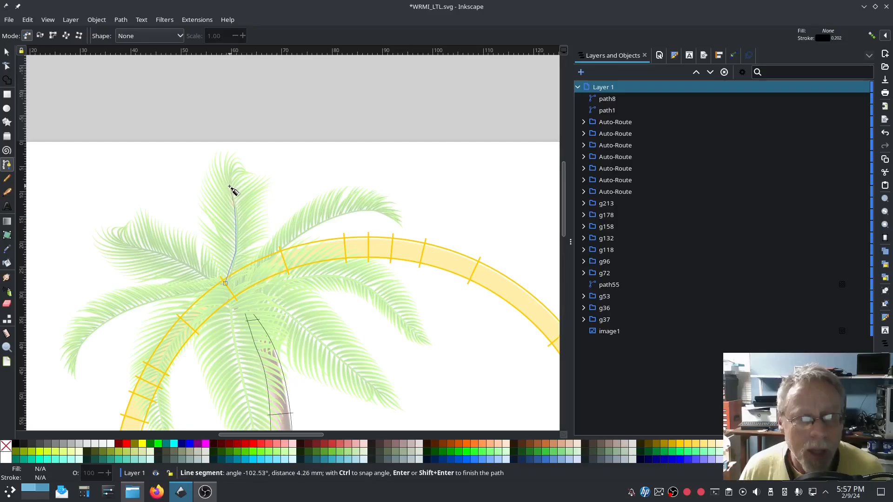
scroll(229, 185, "up", 2)
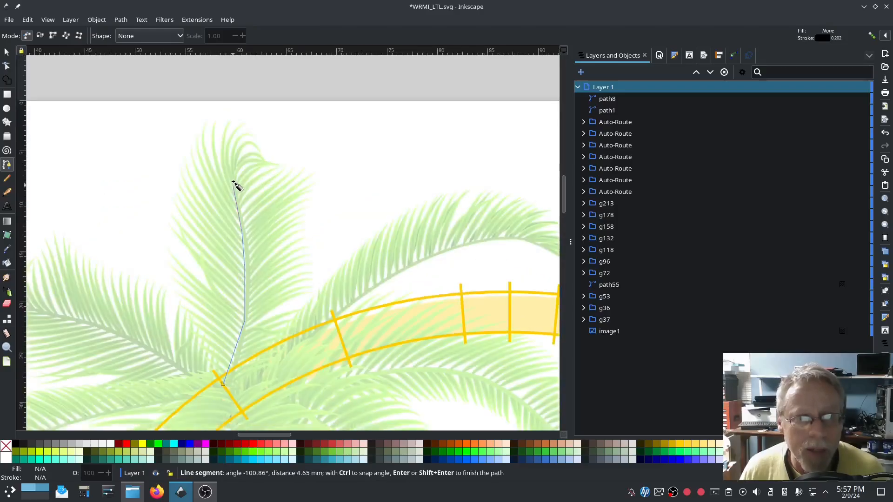
left_click(233, 172)
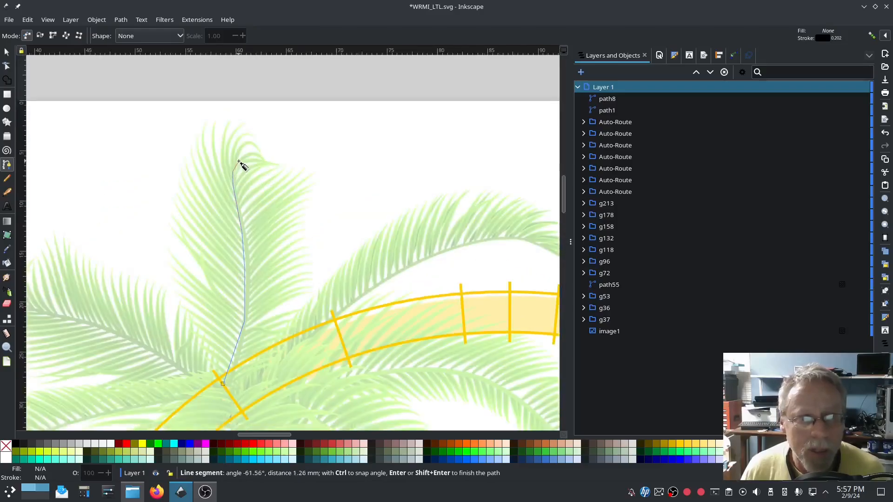
left_click(251, 155)
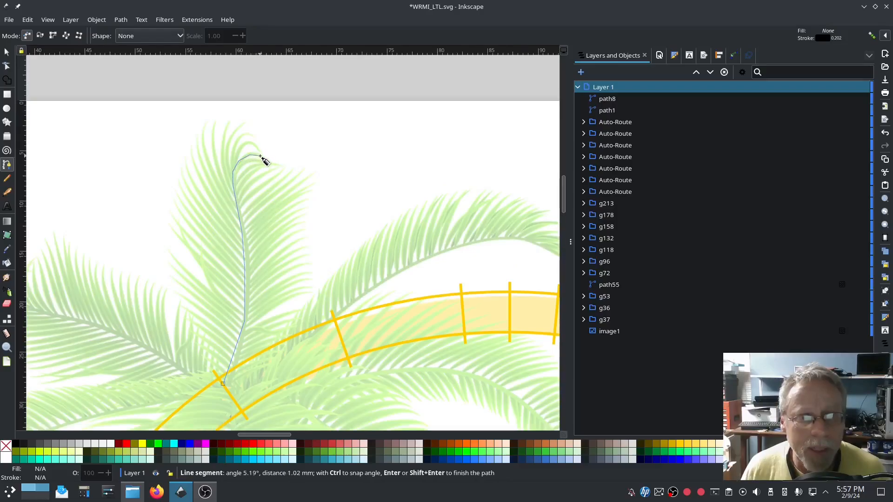
left_click(260, 157)
double_click(263, 159)
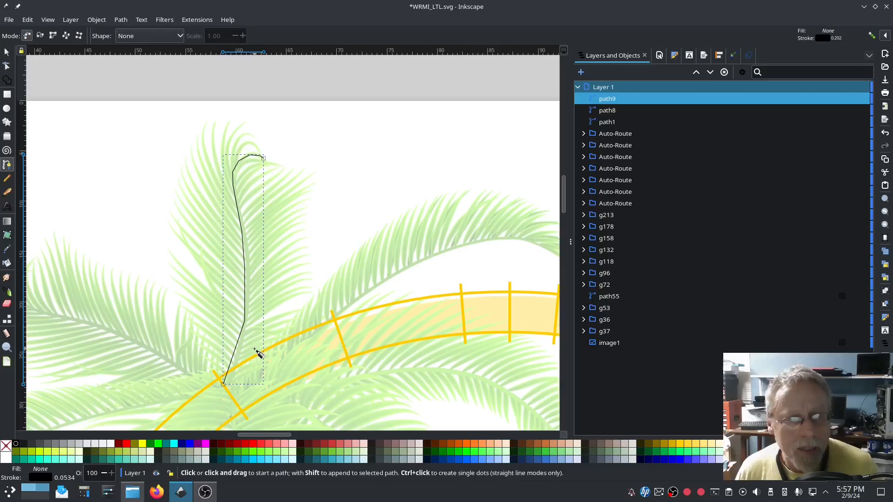
Make all nodes of the top frond's midrib path symmetric to curve it
left_click(6, 67)
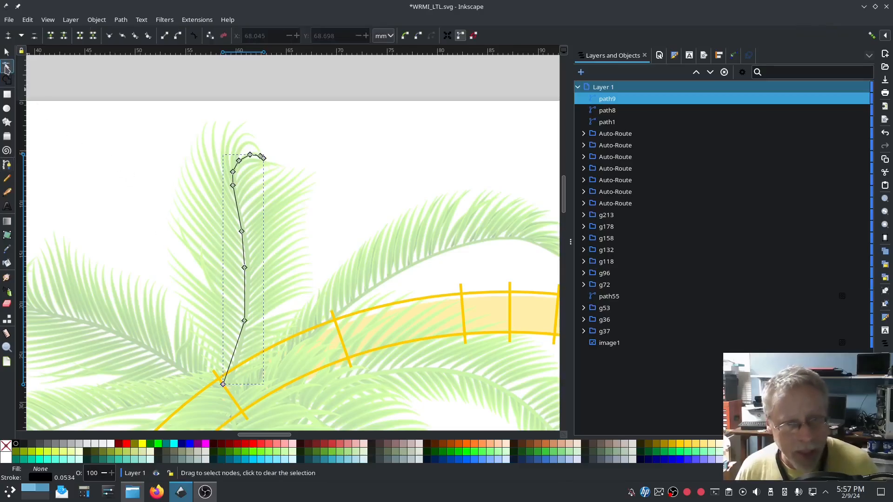
key("ctrl+a")
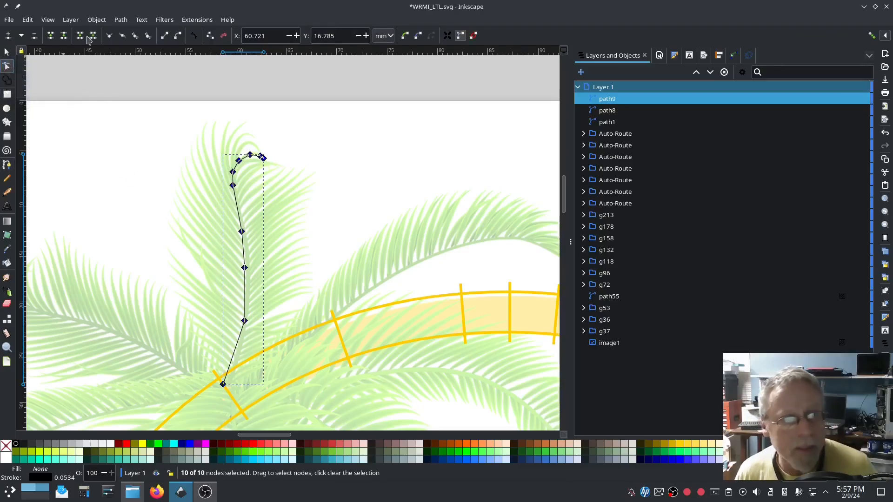
left_click(136, 36)
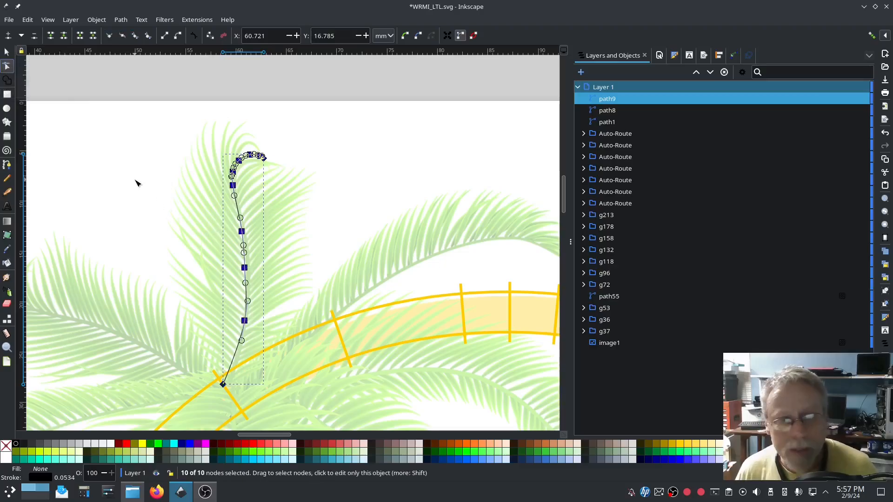
Draw a second Pen path around the top frond's left outer edge, from base to tip, and make all its nodes symmetric
left_click(7, 165)
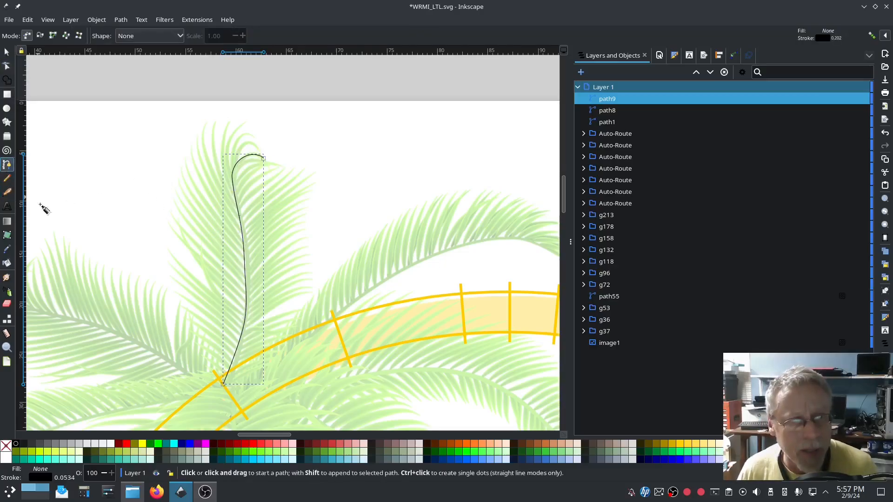
left_click(206, 367)
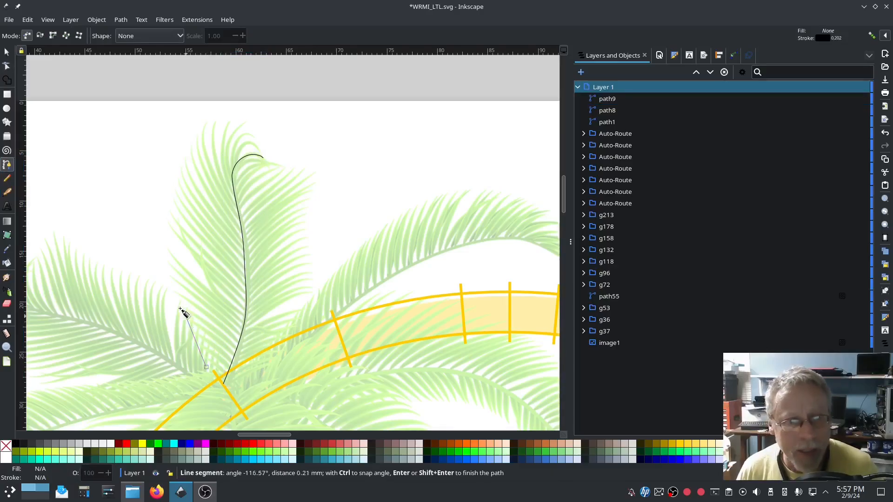
left_click(169, 248)
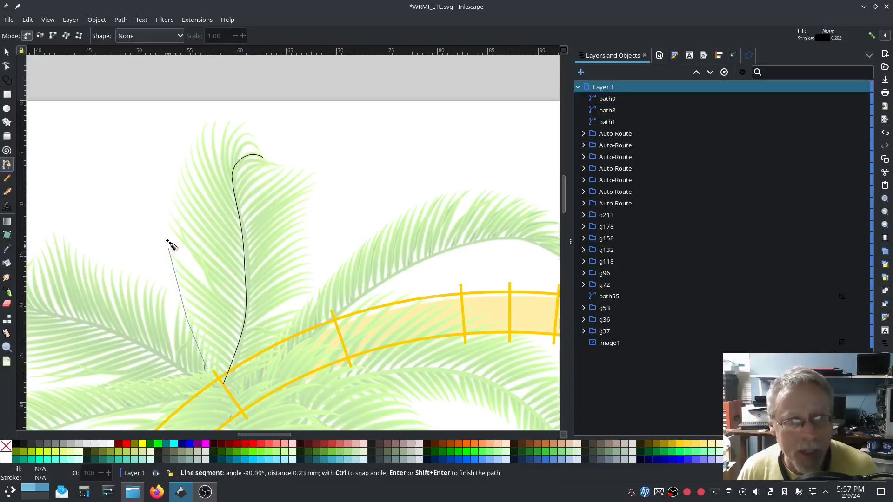
left_click(175, 193)
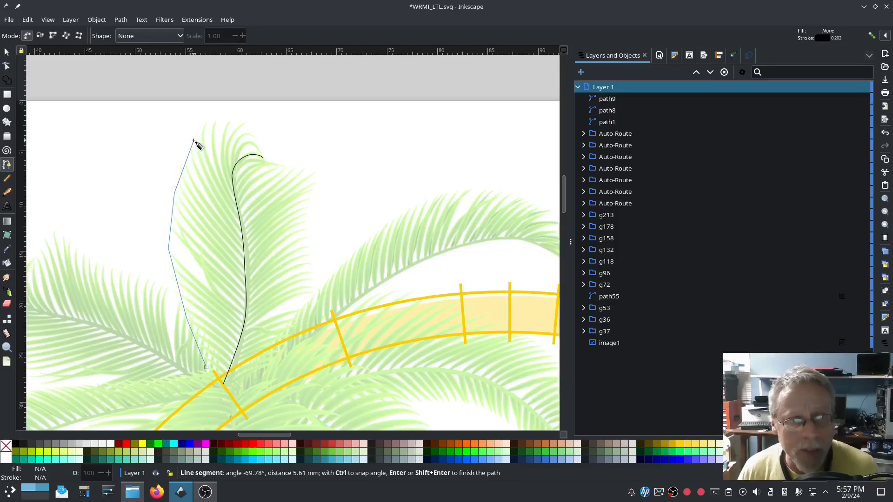
left_click(193, 141)
left_click(204, 123)
left_click(218, 118)
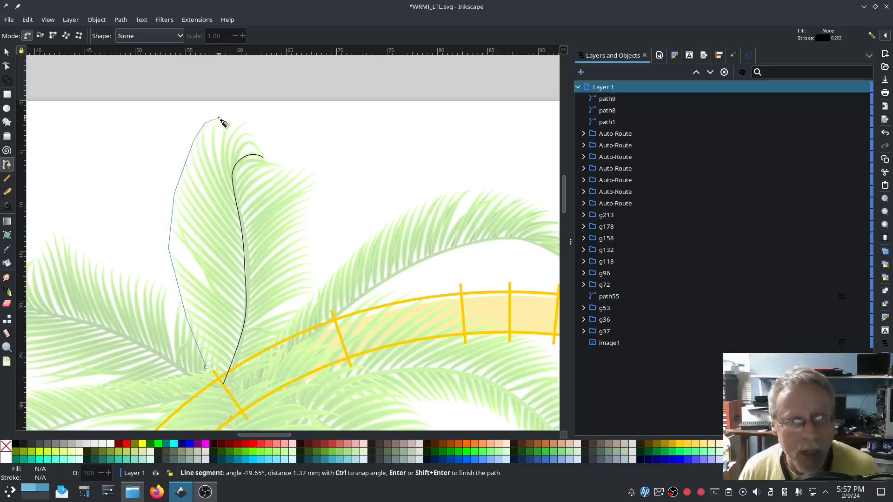
left_click(242, 120)
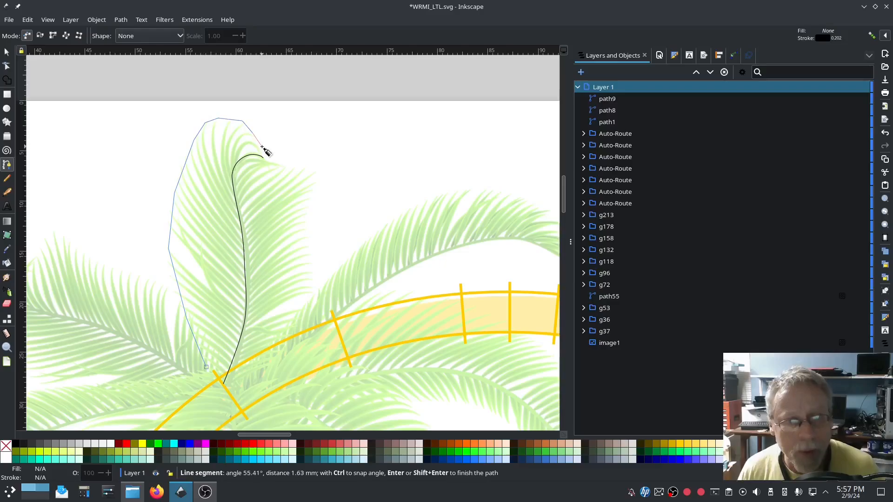
double_click(280, 163)
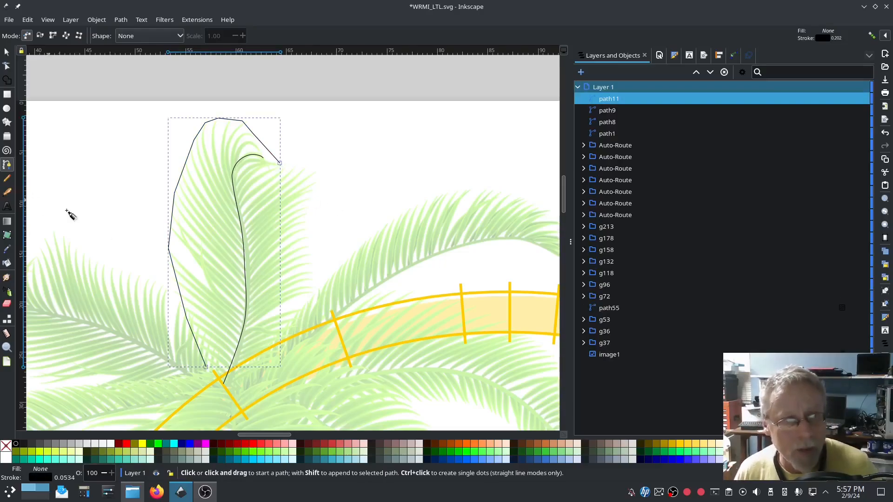
left_click(6, 67)
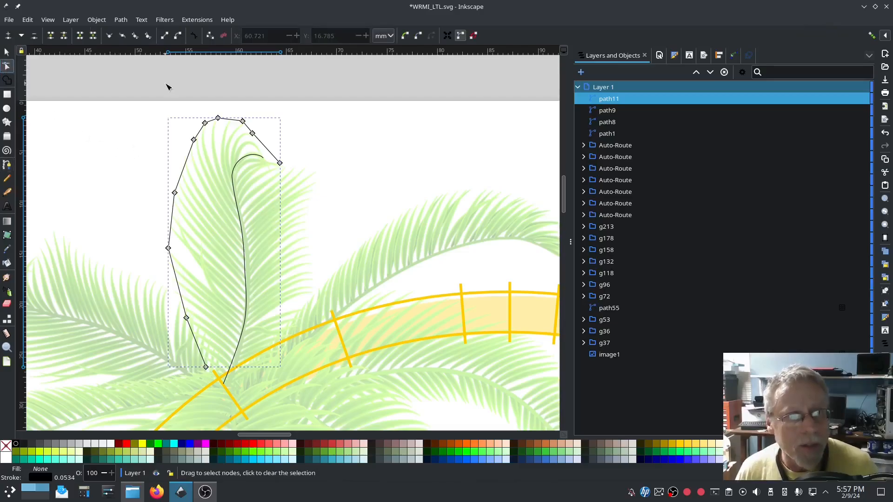
key("ctrl+a")
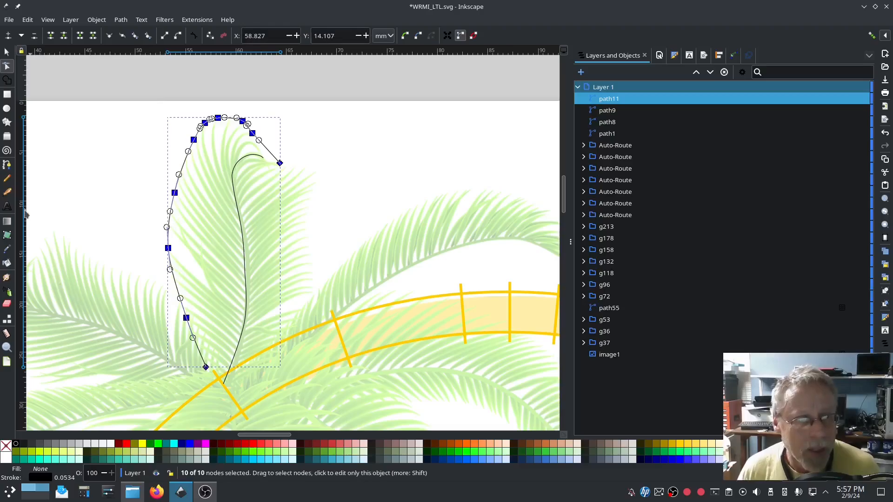
Draw three straight rungs with the Pencil tool across the top frond's two paths: near the base, at mid-length and near the top
left_click(7, 178)
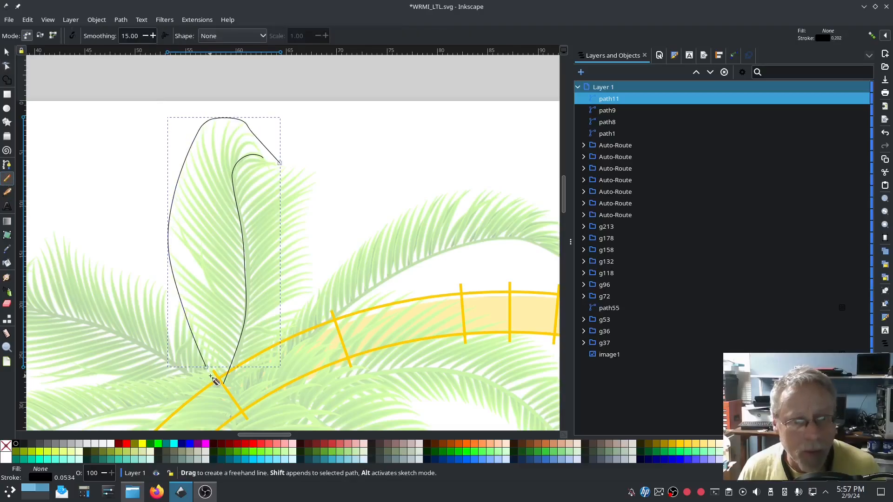
left_click(237, 366)
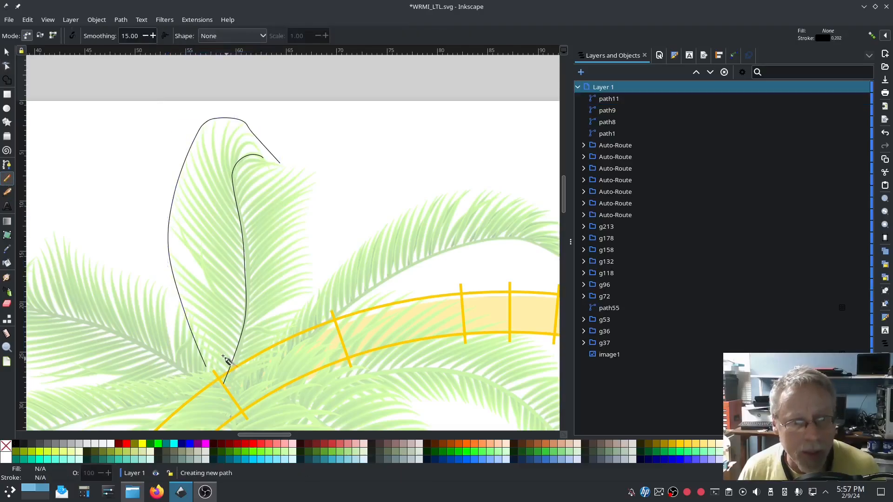
left_click(173, 317)
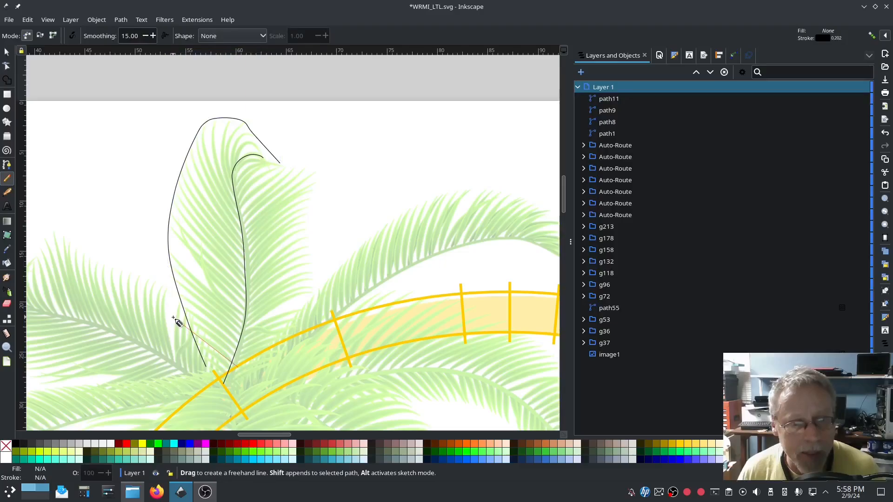
left_click(250, 288)
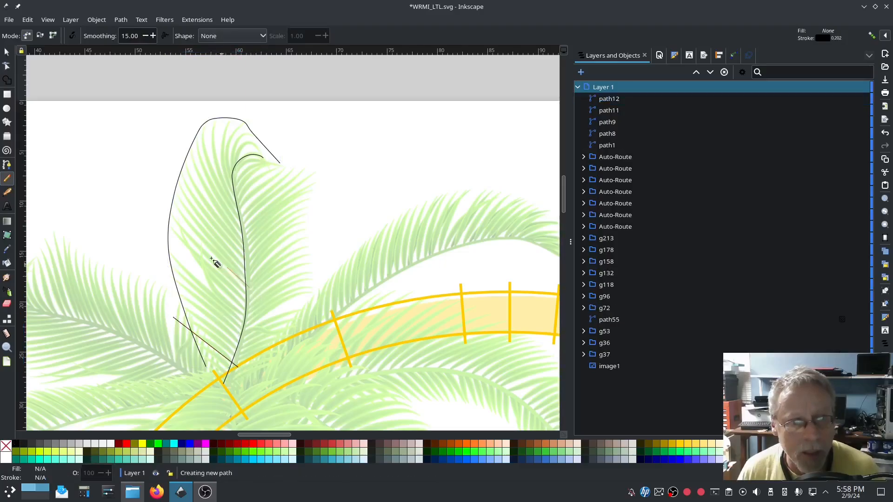
left_click(159, 196)
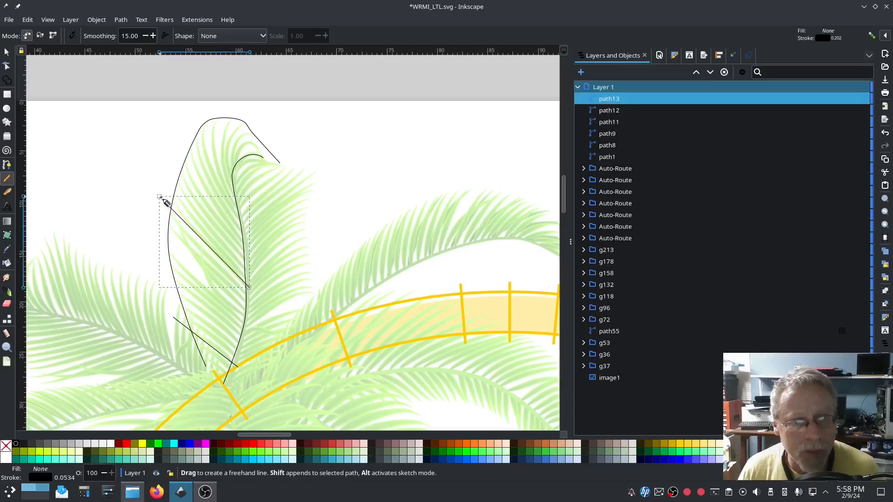
left_click(237, 190)
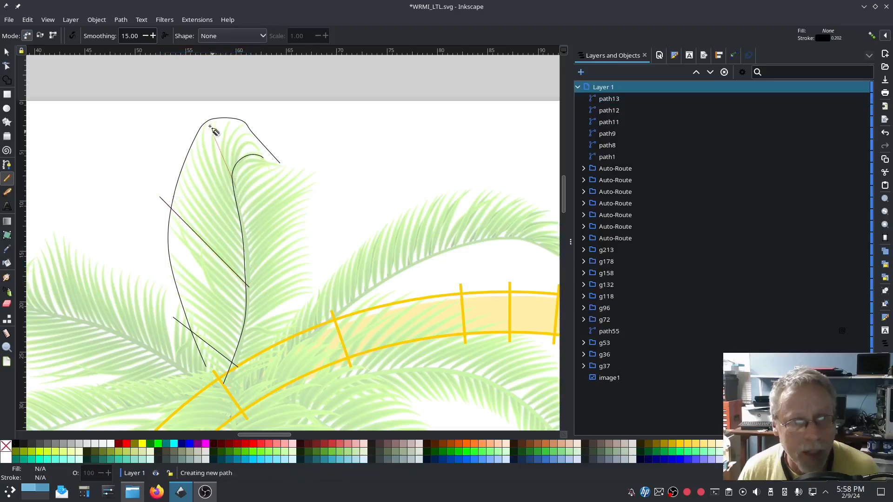
left_click(212, 110)
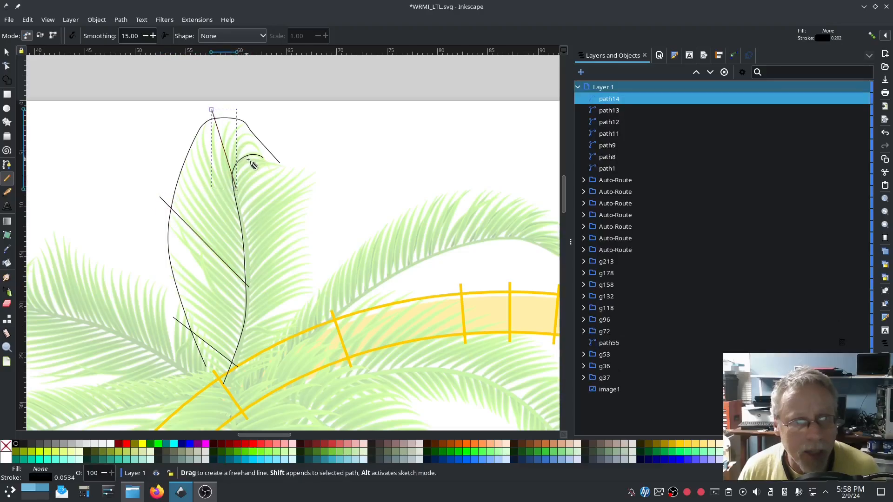
Draw a short straight rung with the Pencil tool across both paths near the top frond's curled tip
left_click(246, 161)
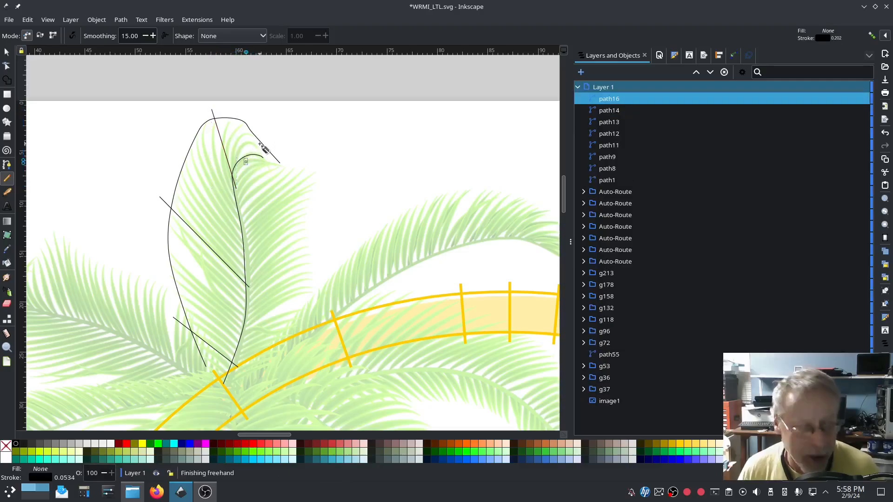
key("ctrl+z")
left_click(248, 157)
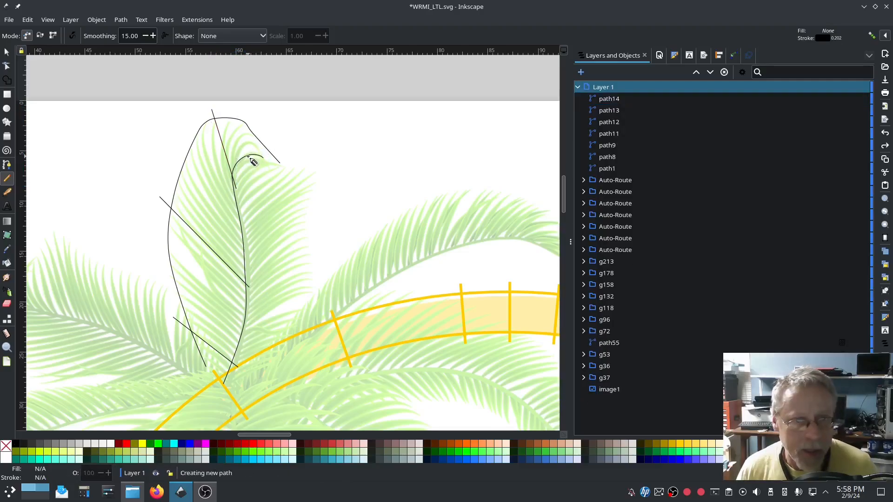
left_click(270, 141)
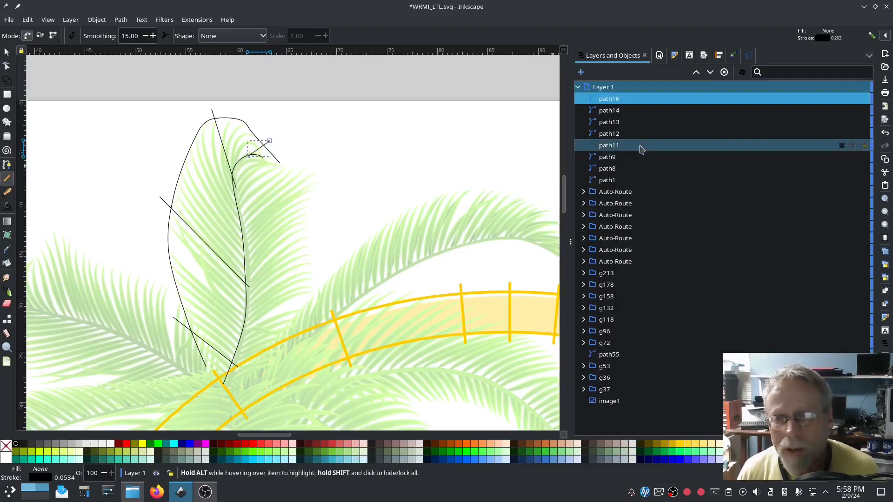
Combine the top frond's midrib path, outer edge path and four rungs into a single path
left_click(616, 169)
left_click(614, 158)
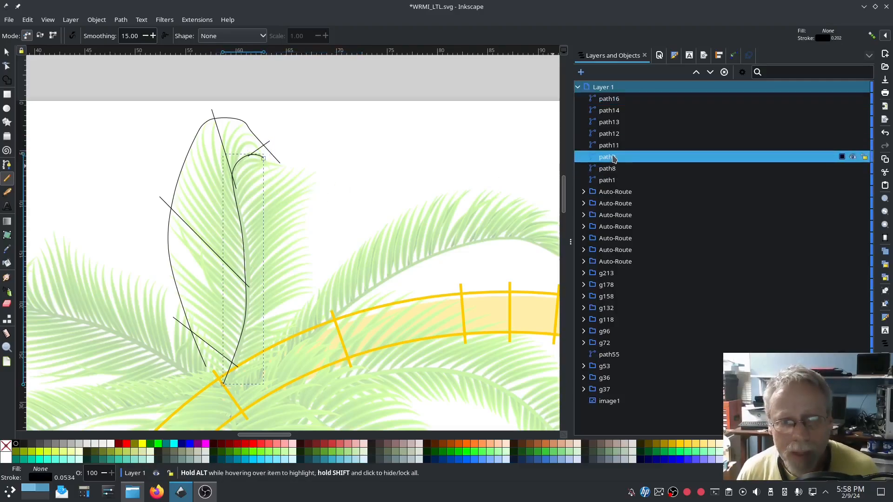
right_click(615, 103)
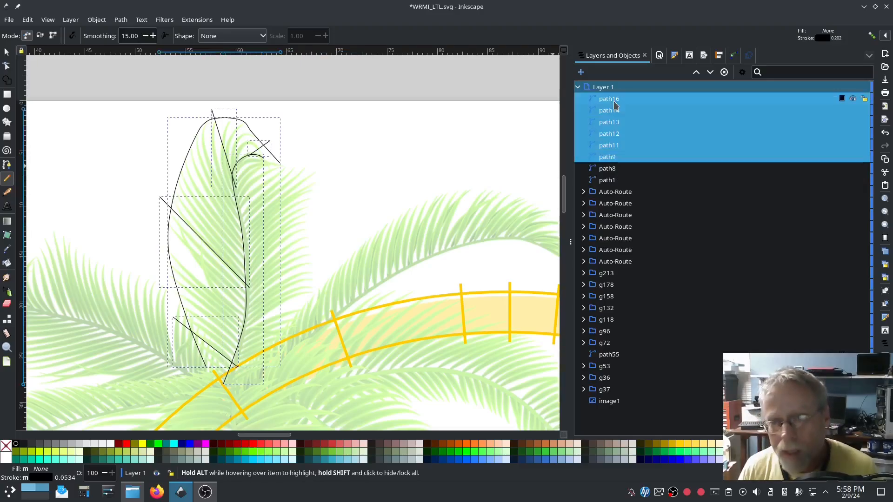
left_click(604, 159)
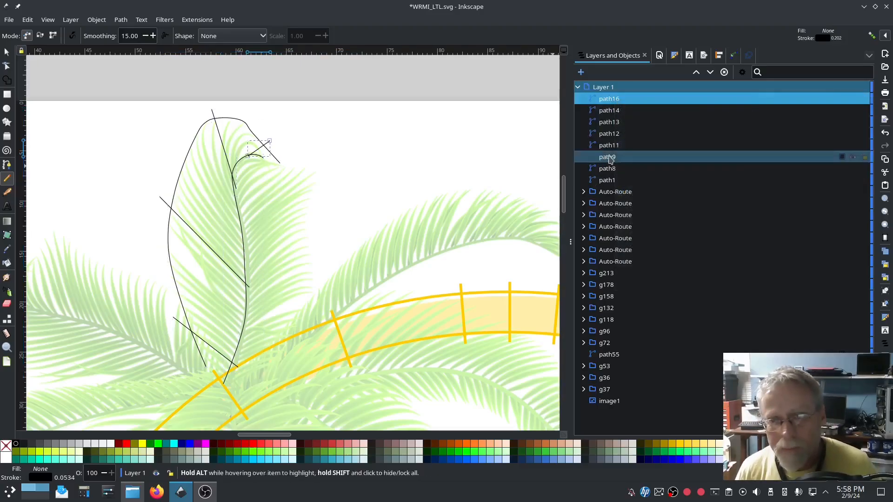
left_click(607, 157)
left_click(611, 169)
left_click(610, 158)
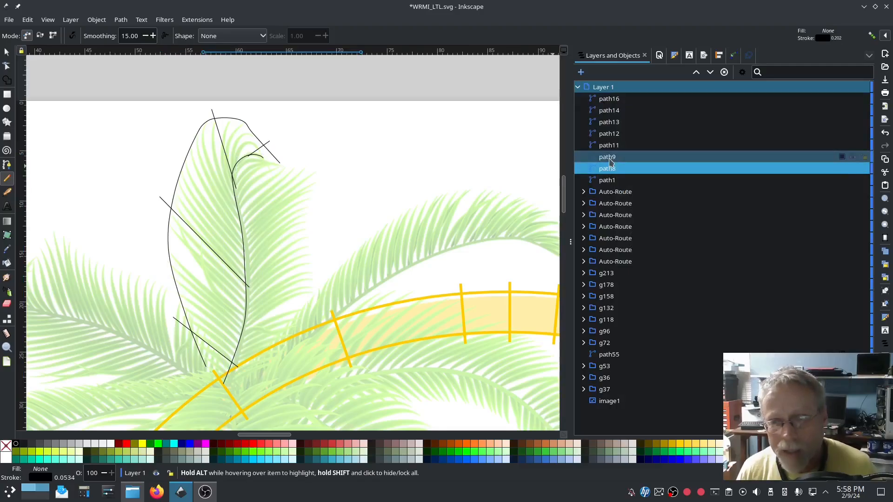
left_click(614, 104, "shift")
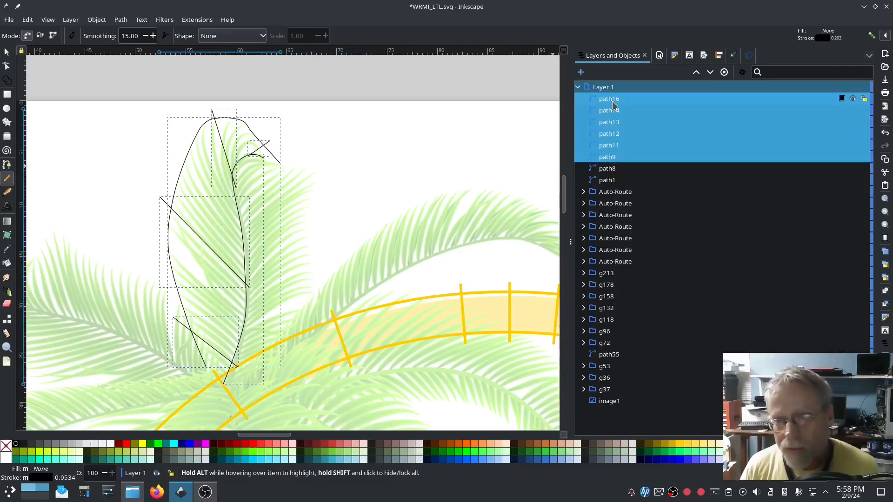
key("ctrl+k")
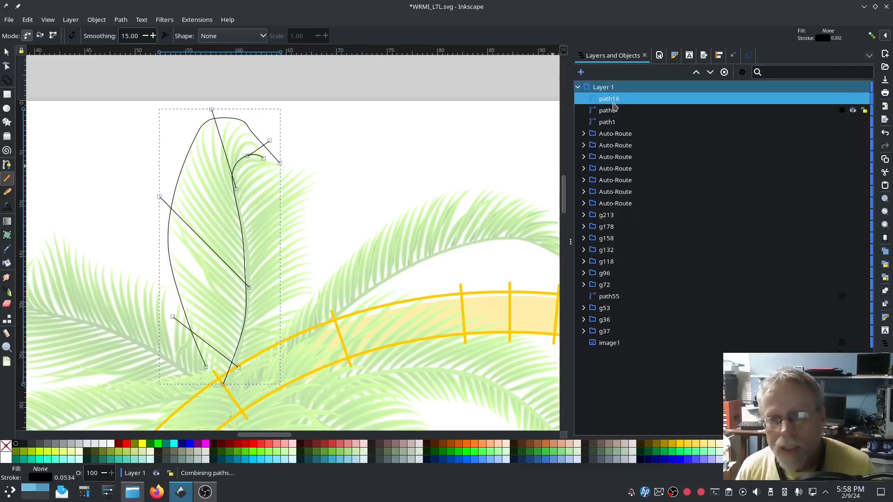
Enable Custom satin column in the combined frond path's Ink/Stitch Params and set the method to "E" Stitch
left_click(213, 20)
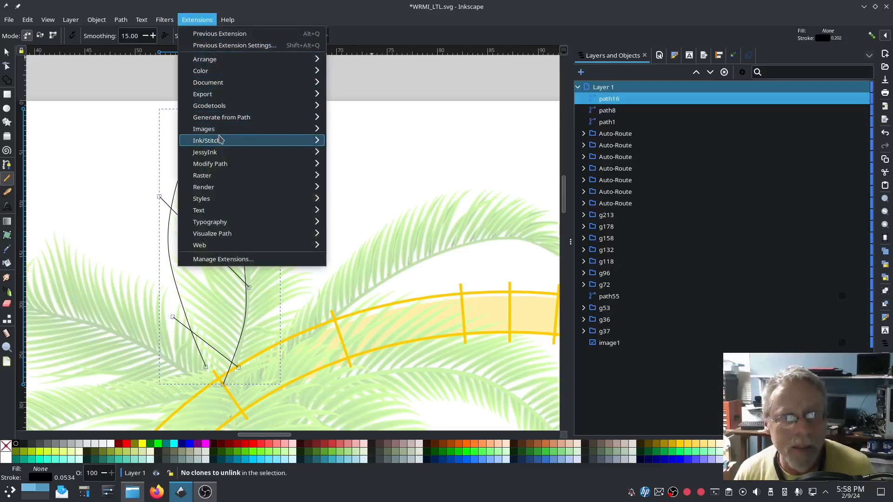
mouse_move(219, 140)
left_click(354, 223)
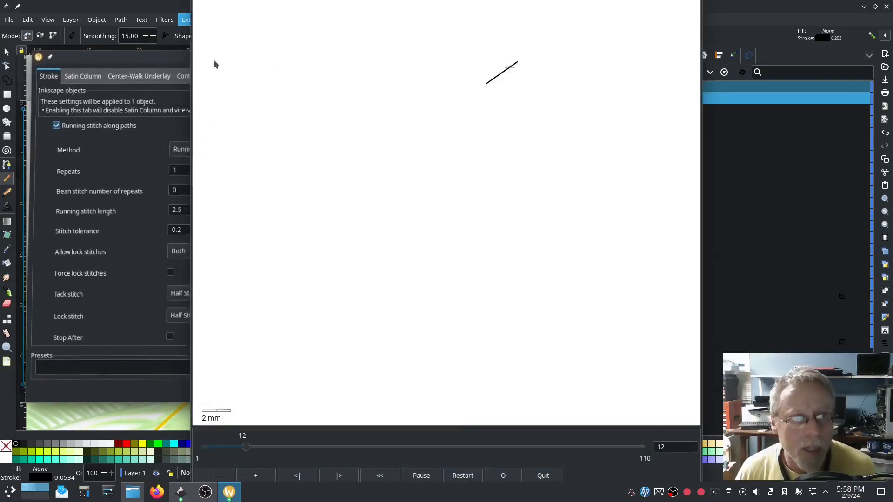
left_click(83, 76)
left_click(61, 134)
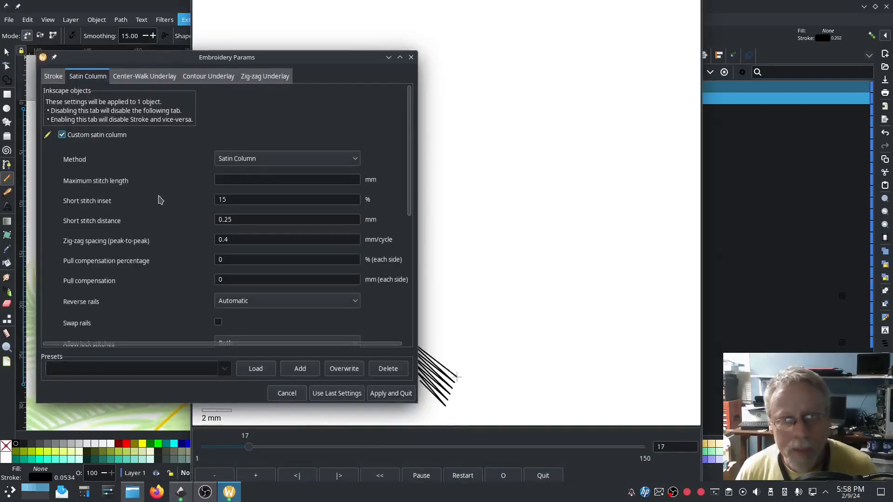
left_click(239, 161)
left_click(240, 170)
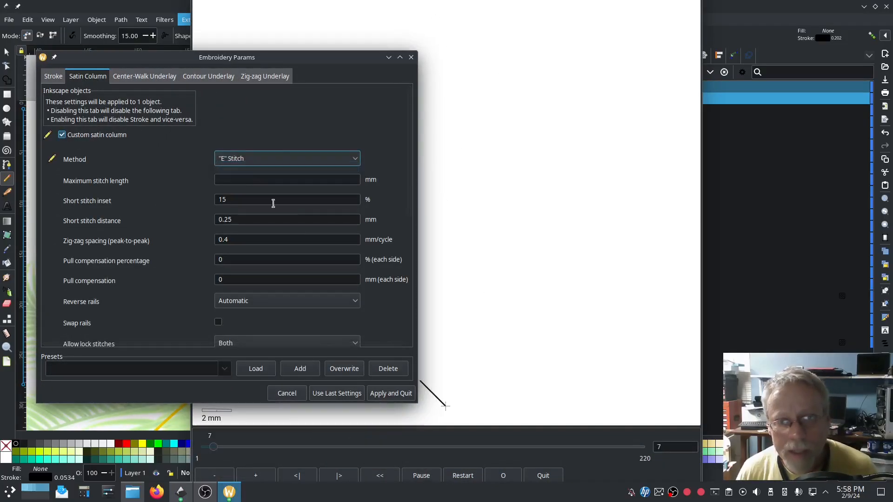
Turn on Swap rails for the frond's satin column and set its zig-zag spacing to 1 mm/cycle
scroll(383, 283, "down", 3)
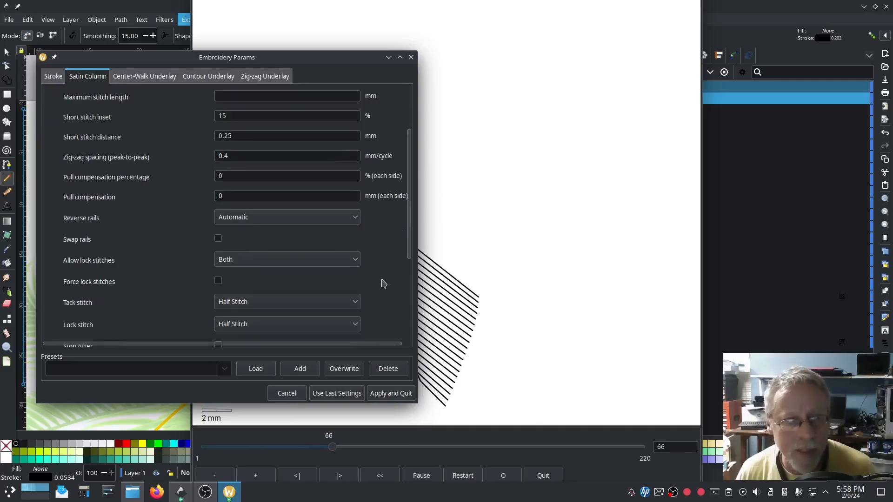
left_click(218, 238)
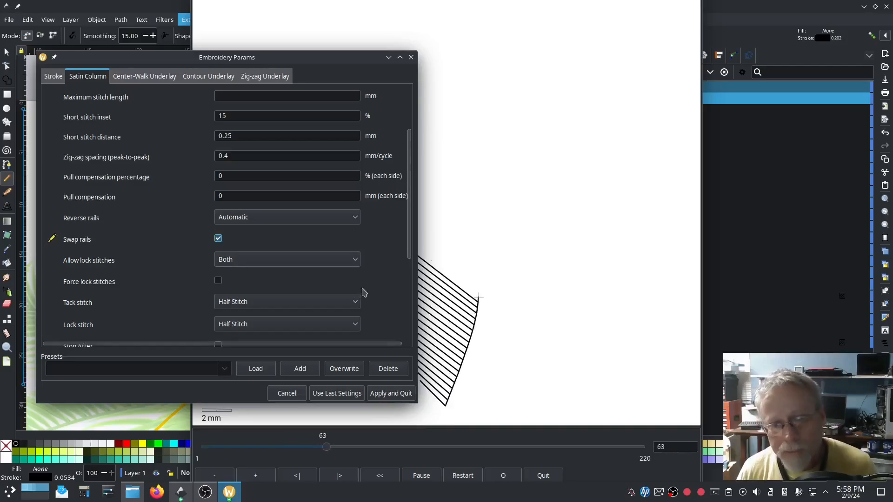
left_click_drag(346, 61, 280, 47)
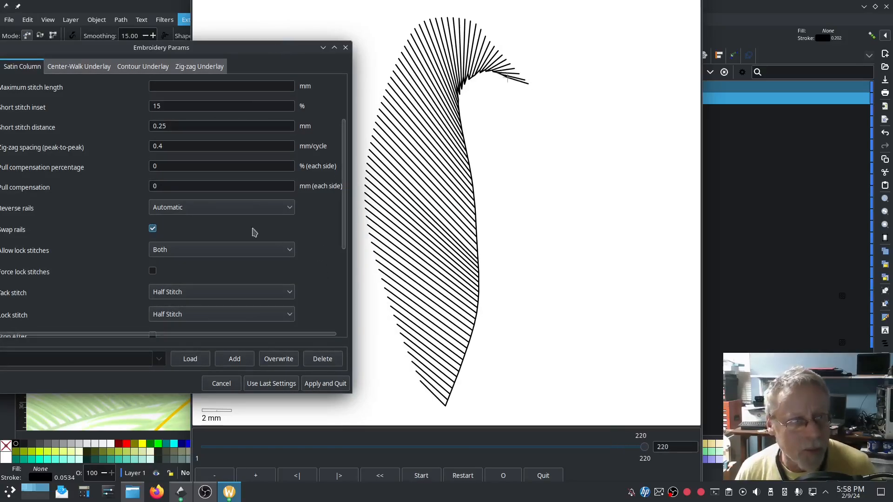
left_click(171, 147)
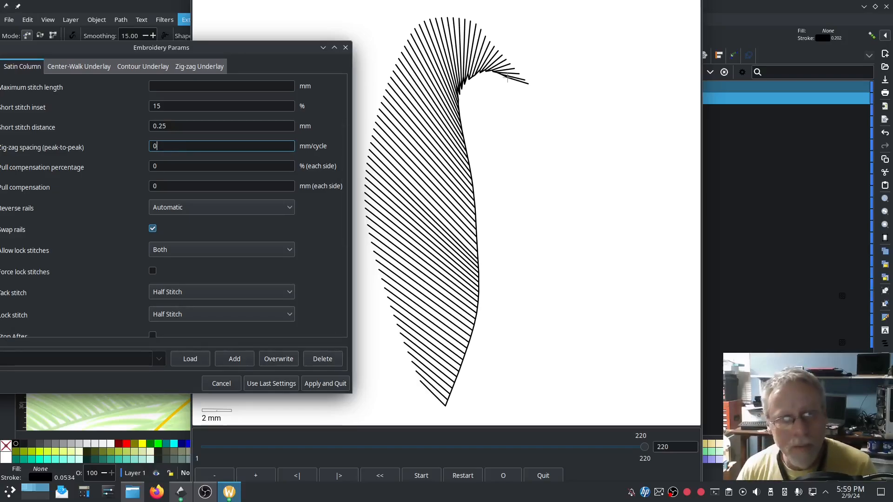
key("BackSpace")
type("1")
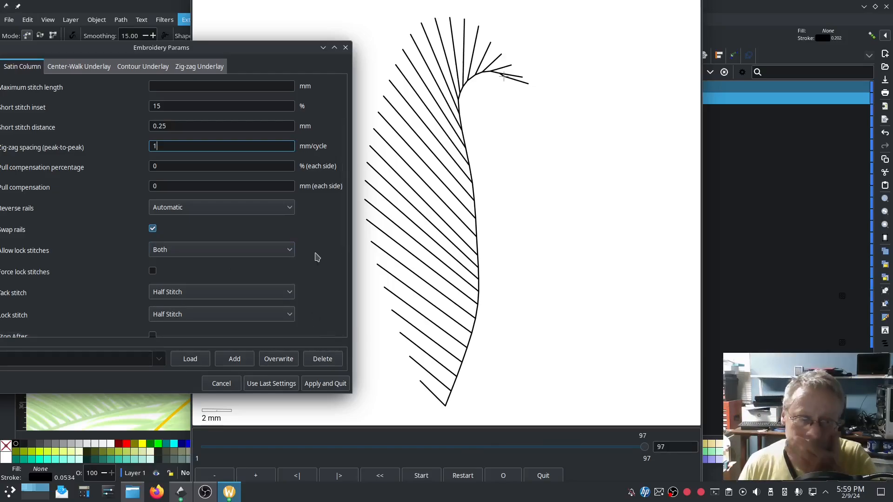
Set the frond satin column's random zig-zag spacing percentage to 30
scroll(315, 260, "down", 2)
scroll(313, 261, "down", 2)
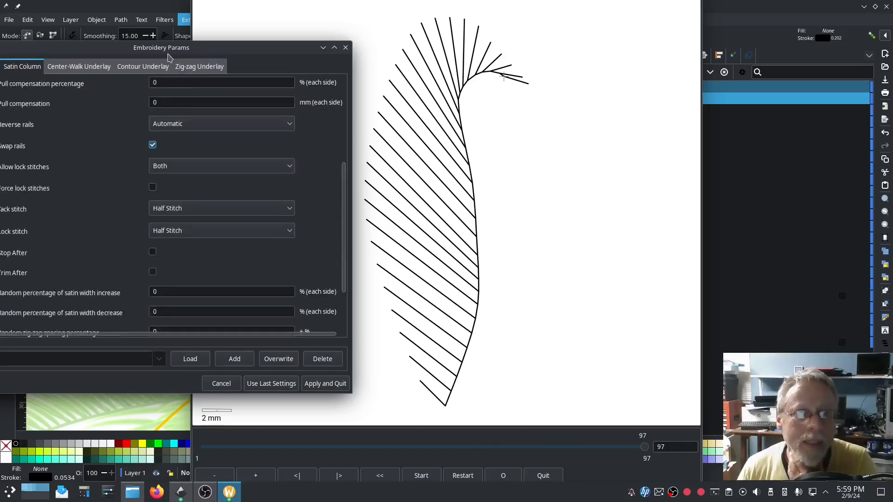
left_click_drag(166, 50, 225, 47)
scroll(212, 139, "down", 4)
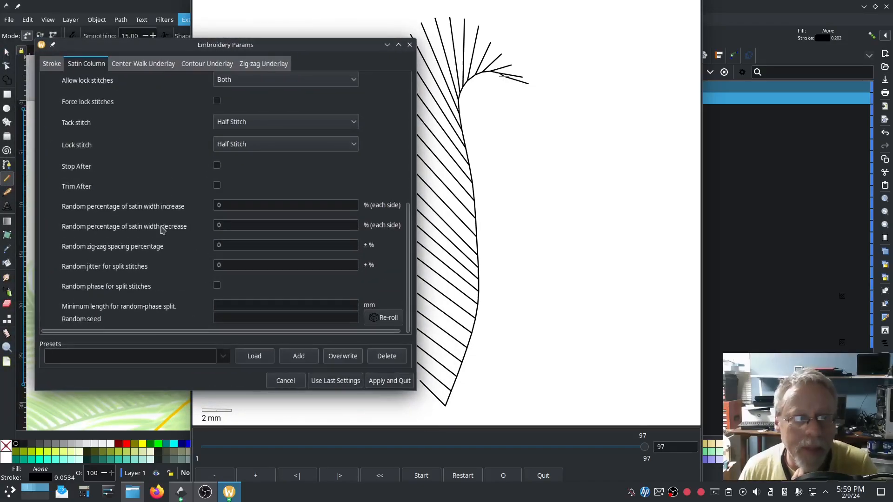
left_click(229, 245)
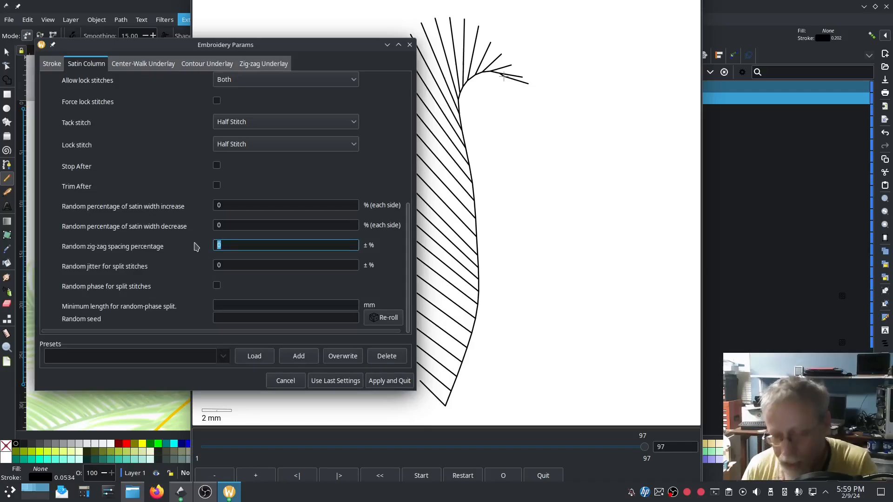
type("30")
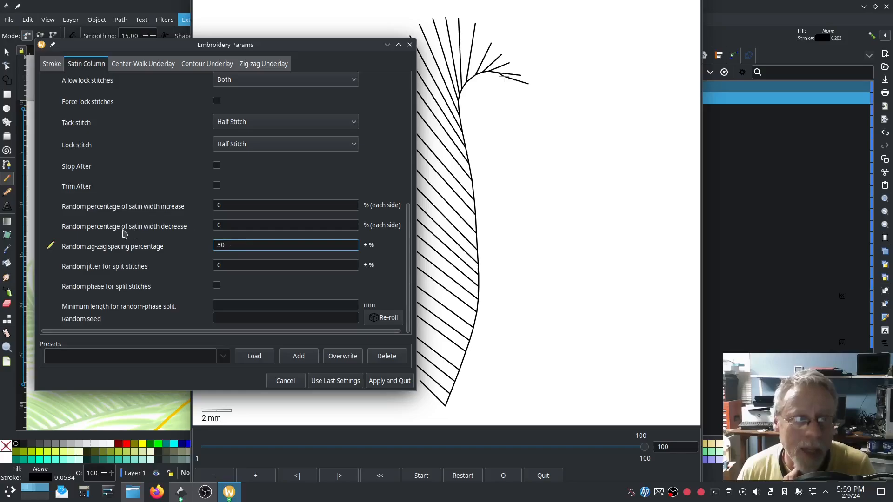
Try a random satin width increase of 20% and decrease of 2%, and reset both to 0
left_click(246, 206)
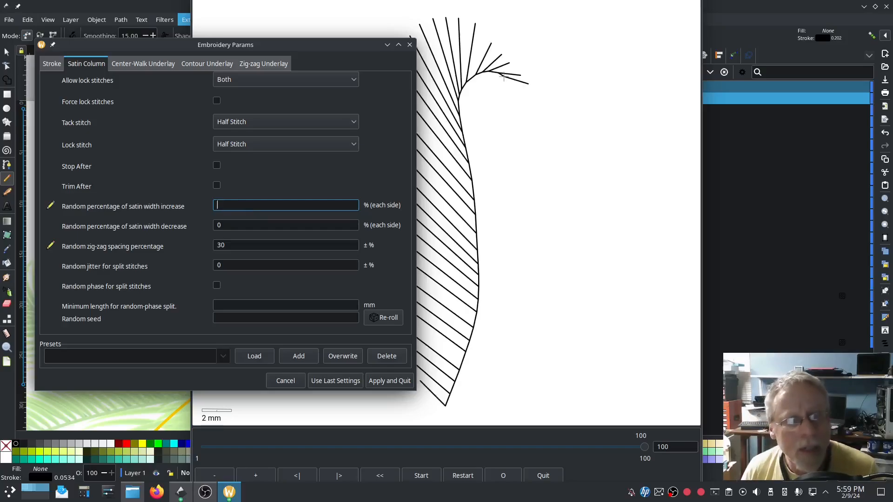
type("20")
key("Tab")
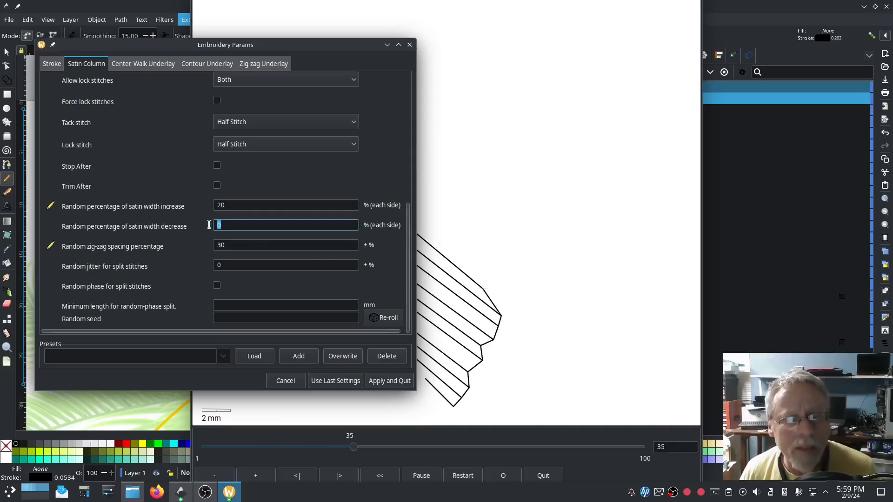
type("2")
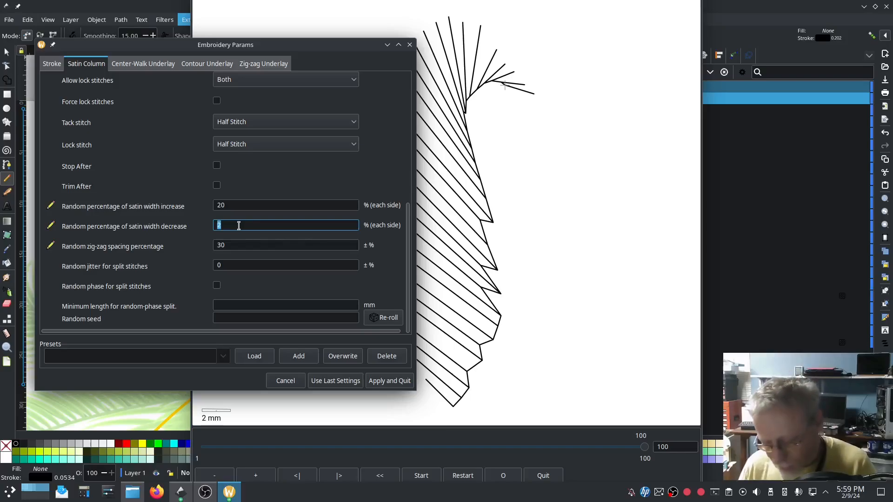
type("0")
key("shift+Tab")
type("0")
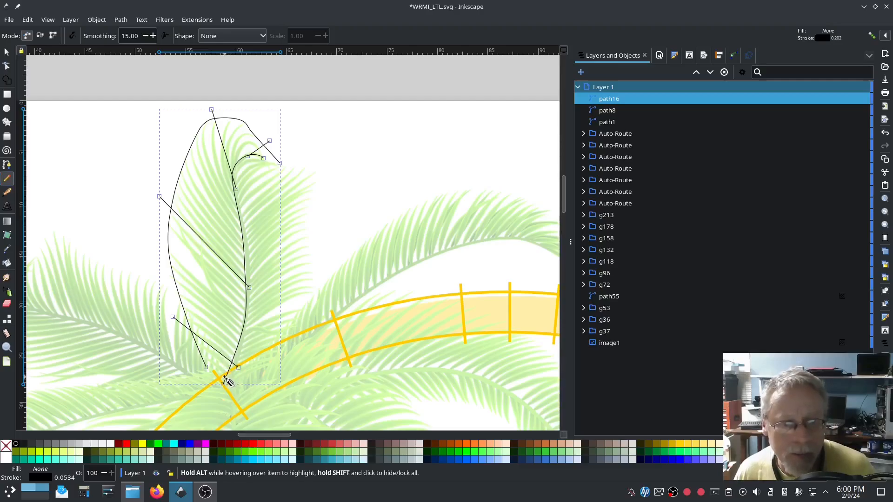
Draw a second straight-segment Pen path over the top frond's midrib, from its base to the curled tip
left_click_drag(225, 378, 244, 324)
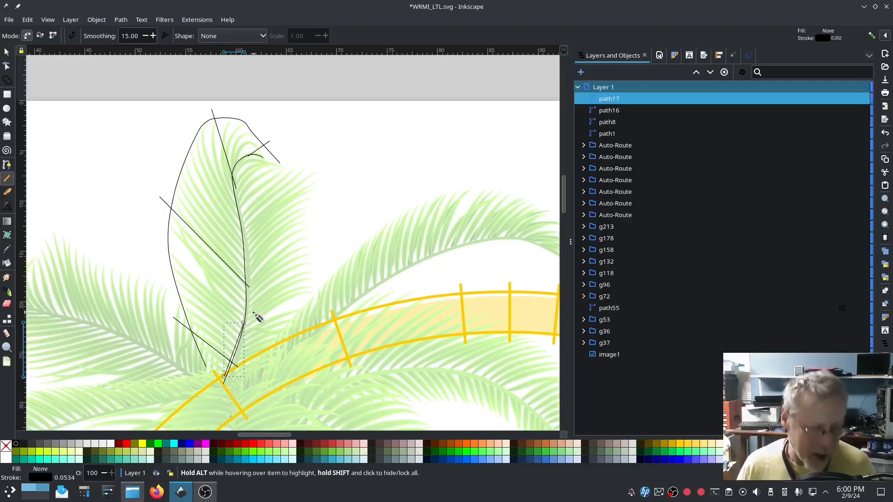
key("ctrl+z")
left_click(8, 166)
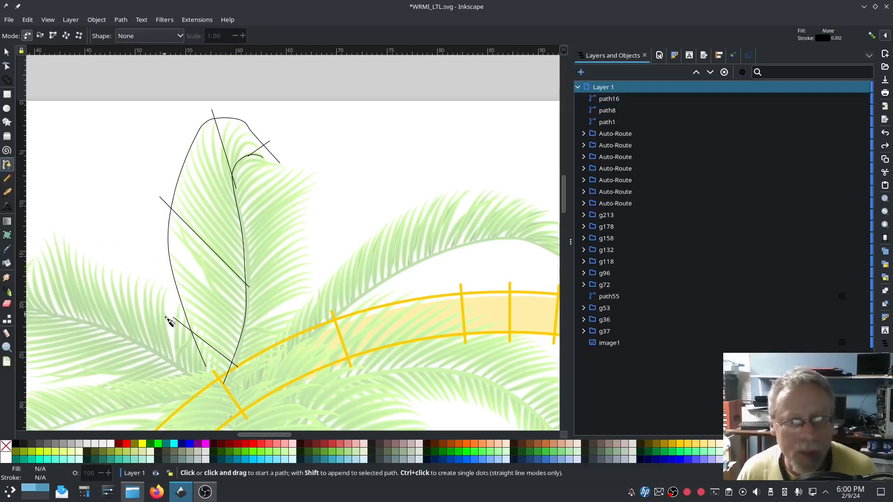
left_click(224, 380)
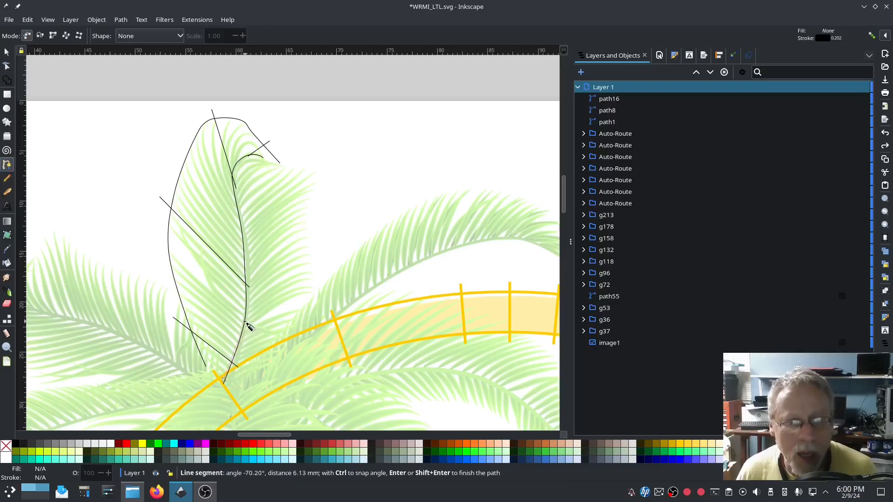
left_click(246, 268)
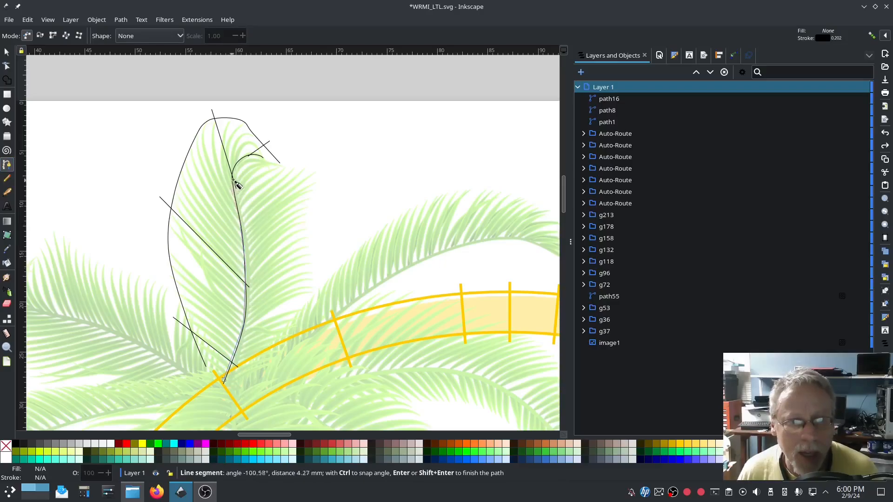
left_click_drag(233, 182, 231, 176)
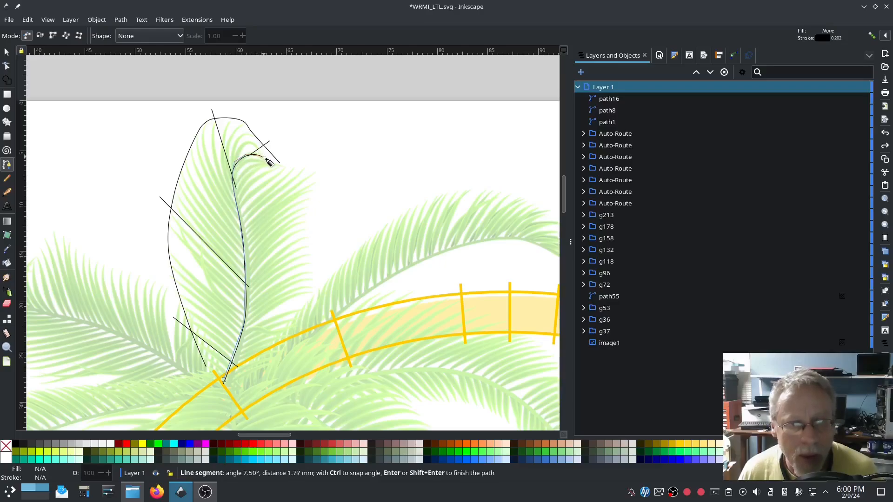
double_click(263, 157)
Make all nodes of the new midrib path symmetric to curve it along the existing midrib
left_click(7, 67)
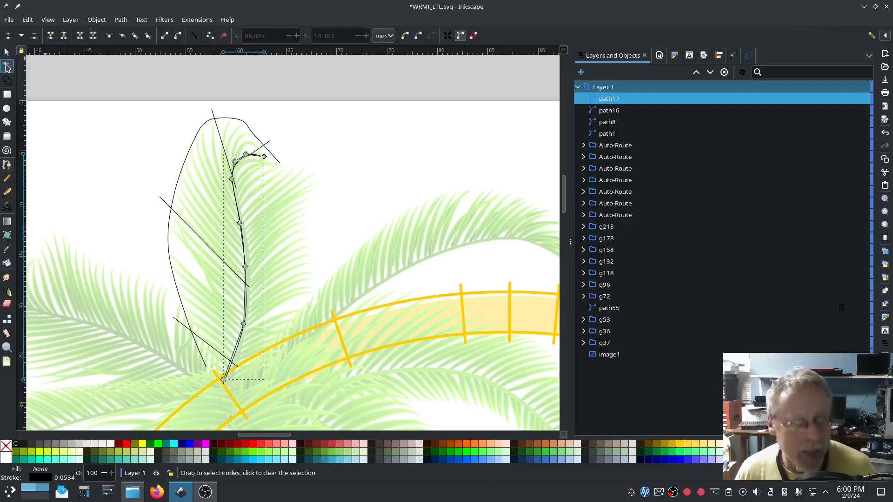
key("ctrl+a")
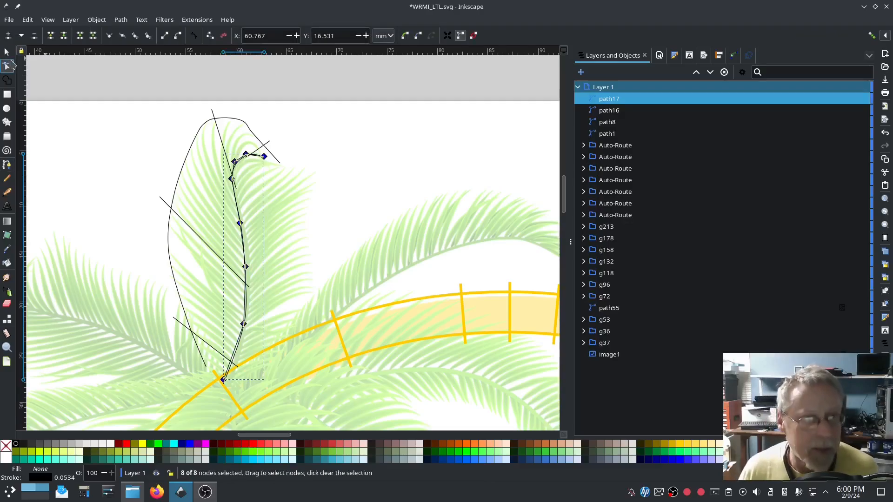
left_click(123, 36)
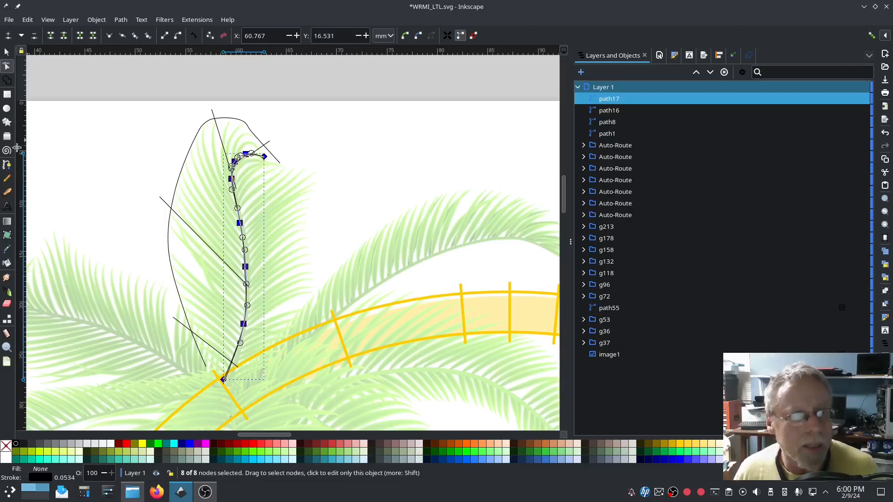
Draw a straight-segment Pen path along the top frond's right outer edge, from near its base up to the curled tip
left_click(7, 164)
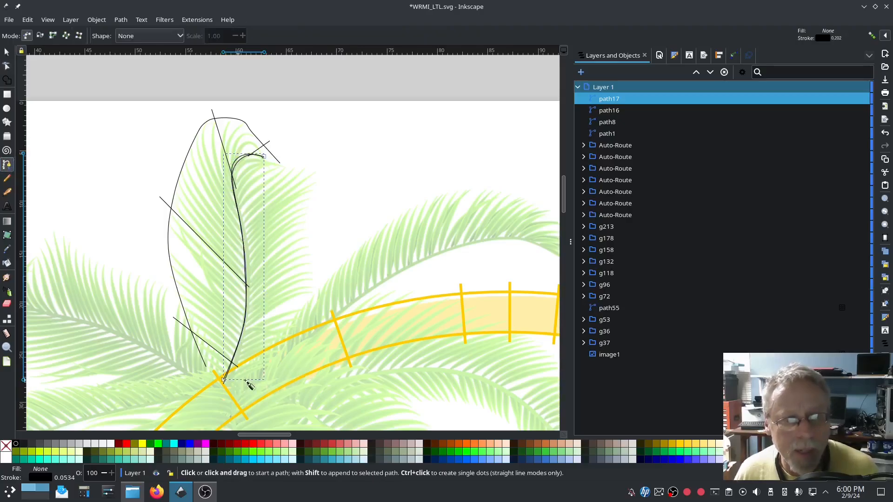
left_click(268, 365)
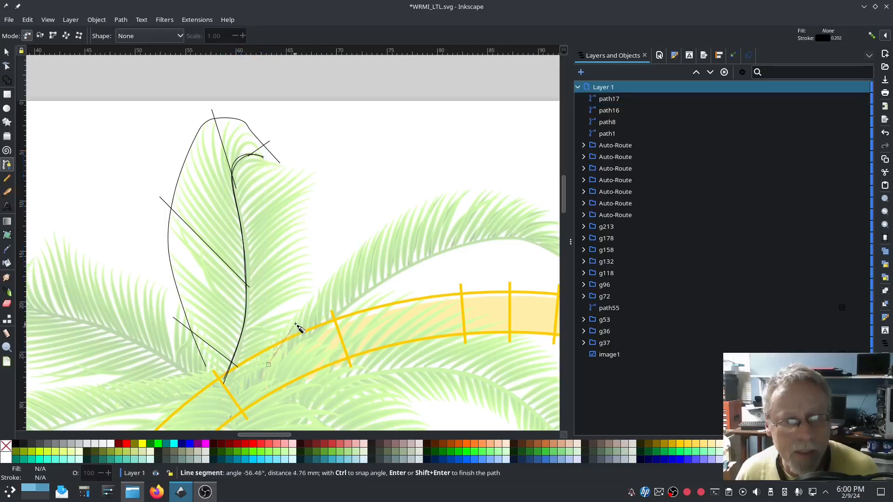
left_click(310, 271)
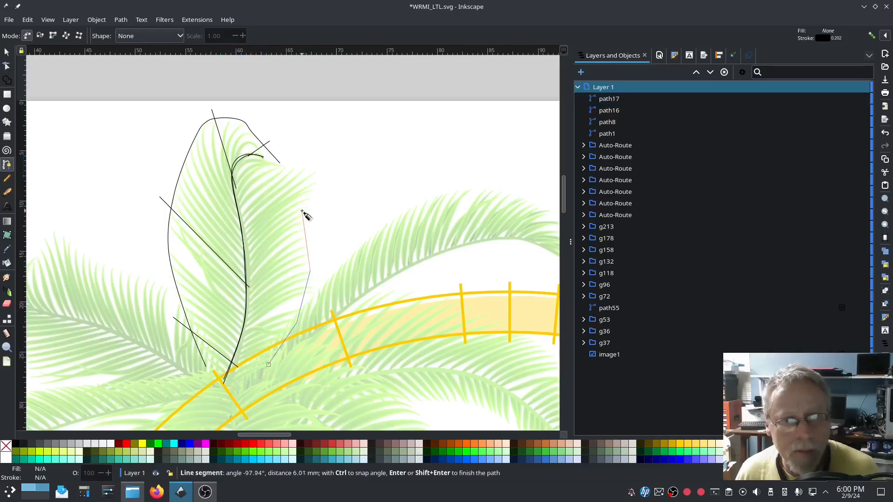
left_click(303, 205)
left_click(309, 176)
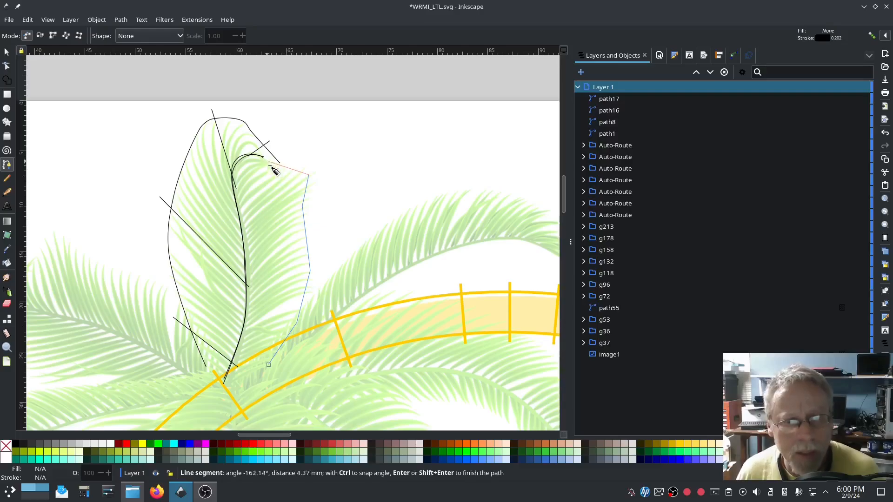
key("BackSpace")
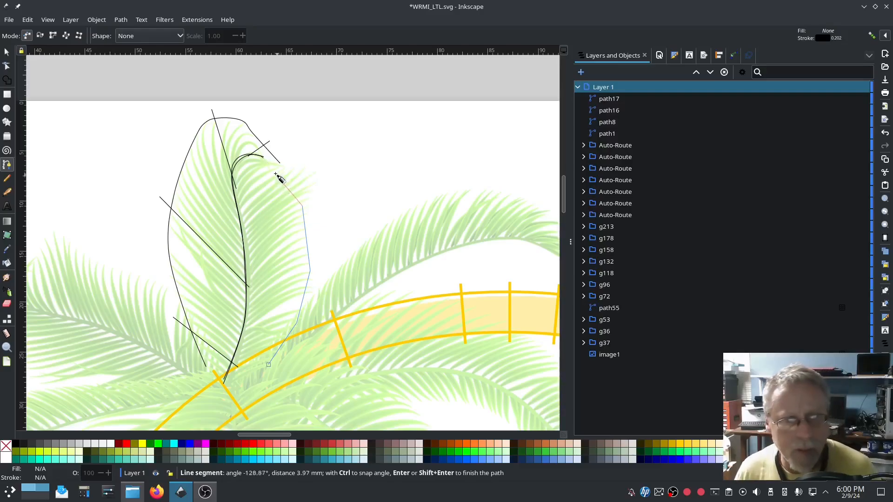
left_click(274, 171)
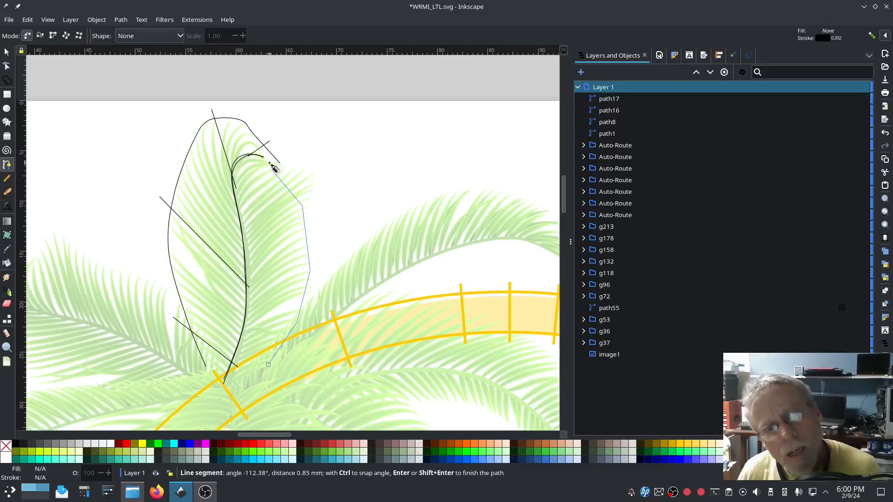
double_click(269, 163)
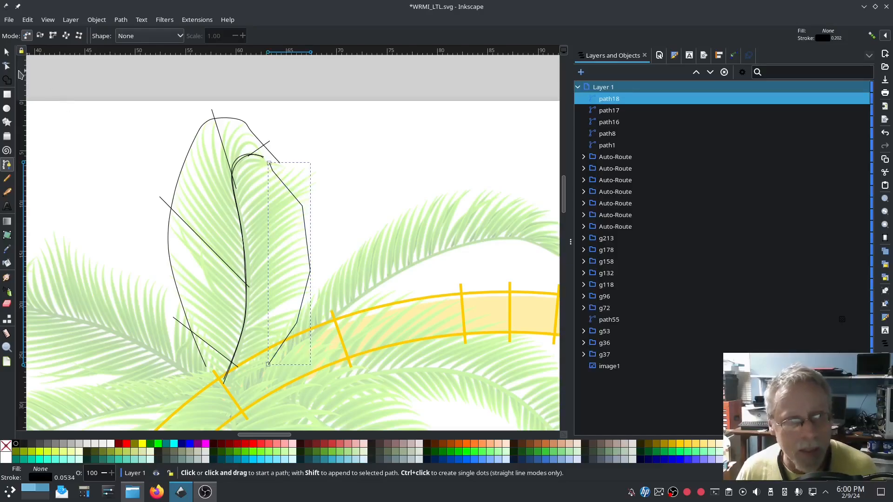
Make all nodes of the new outer-edge path symmetric so it curves around the frond, and switch to the Pencil tool
left_click(7, 66)
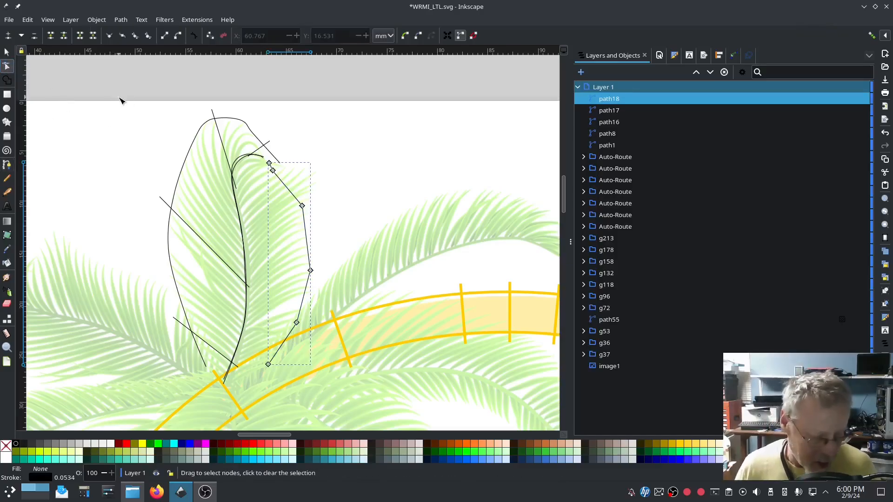
key("ctrl+a")
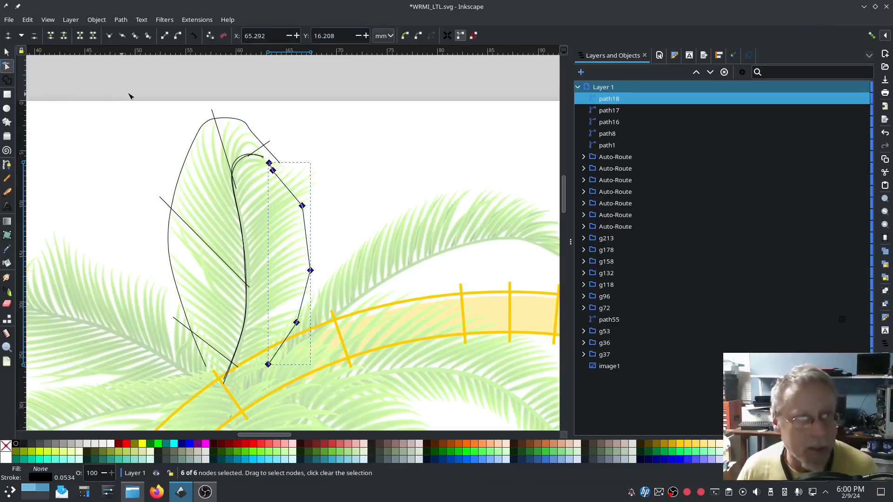
left_click(137, 37)
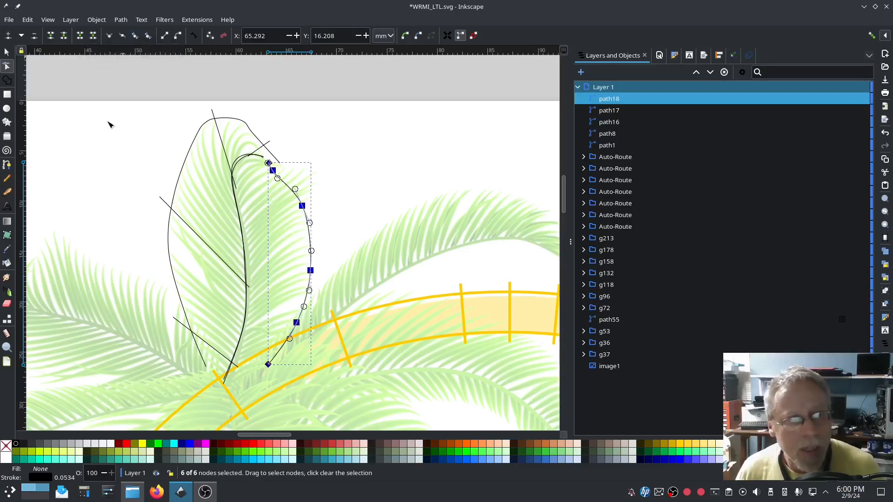
left_click(7, 179)
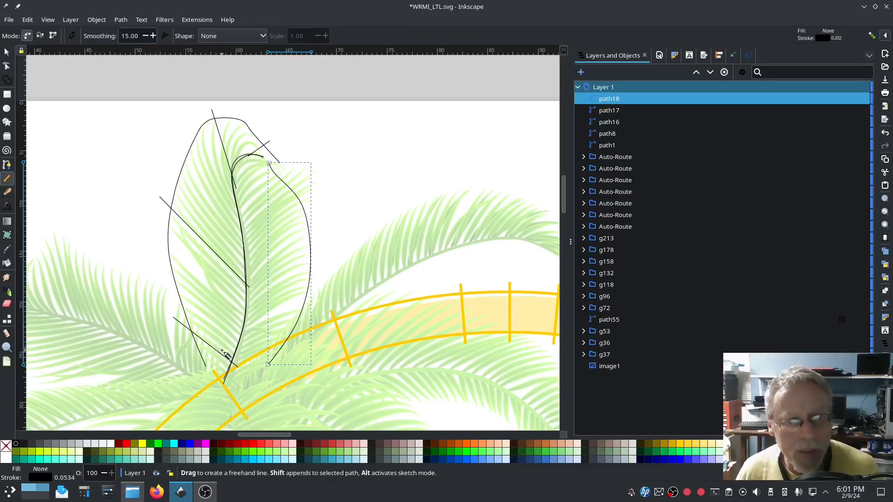
left_click(223, 351)
left_click(287, 349)
left_click(238, 254)
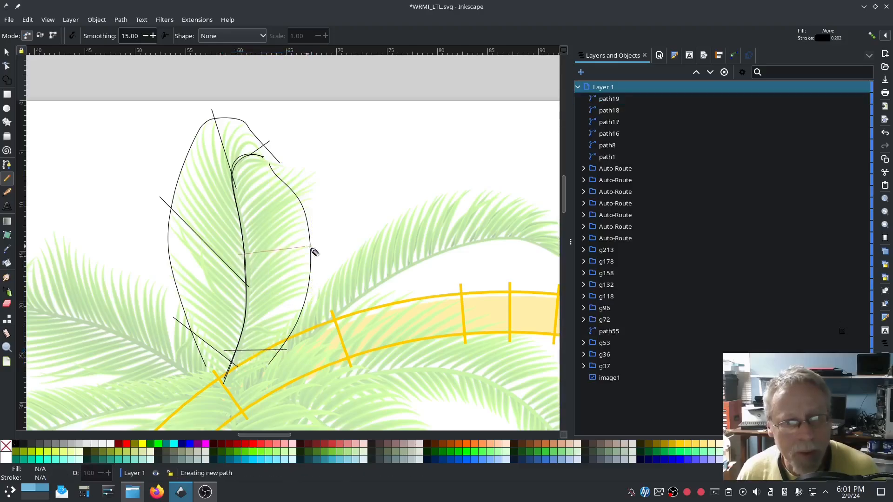
key("Escape")
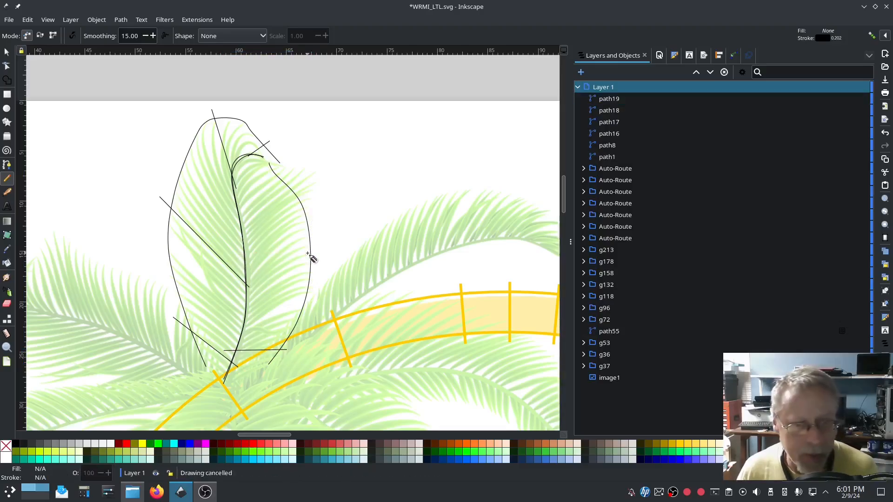
key("ctrl+z")
Draw three straight, upward-slanting rungs from the midrib across the frond's right edge, near the base, middle and tip
left_click(223, 372)
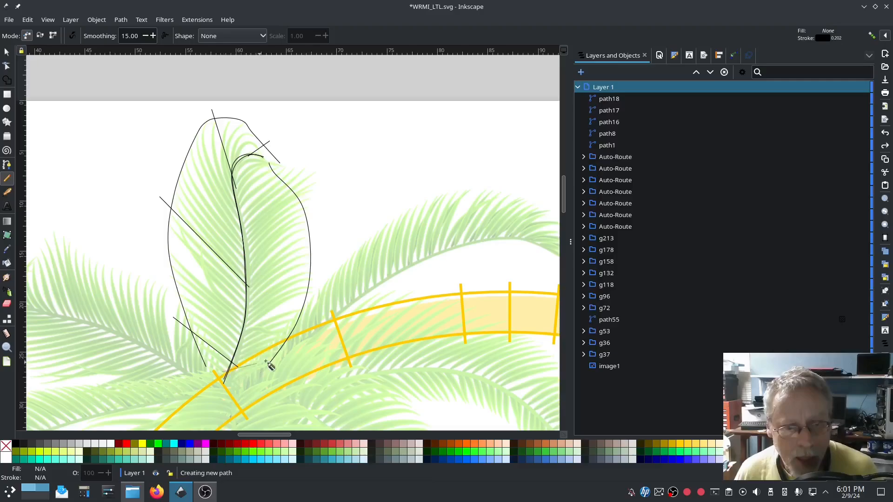
left_click(298, 334)
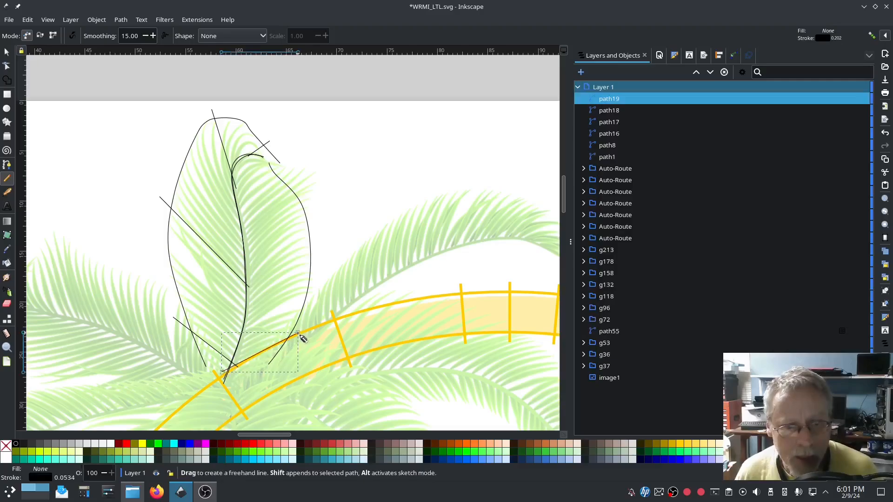
left_click(237, 293)
left_click(322, 230)
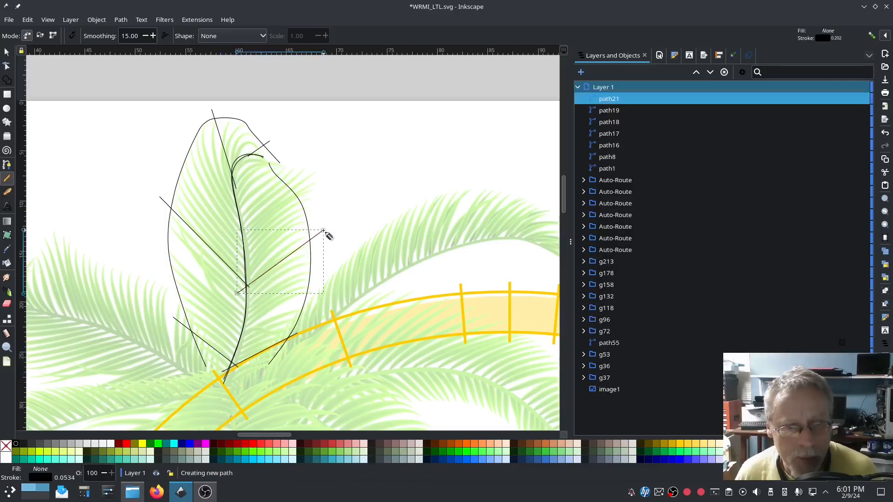
left_click(231, 199)
left_click(279, 163)
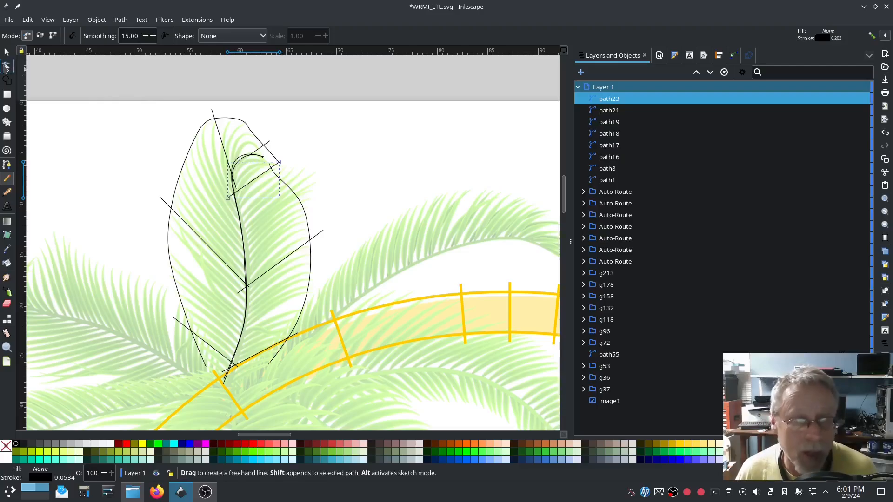
Combine the right half's midrib, outer edge and three rungs, path17 through path23, into one path
left_click(624, 147)
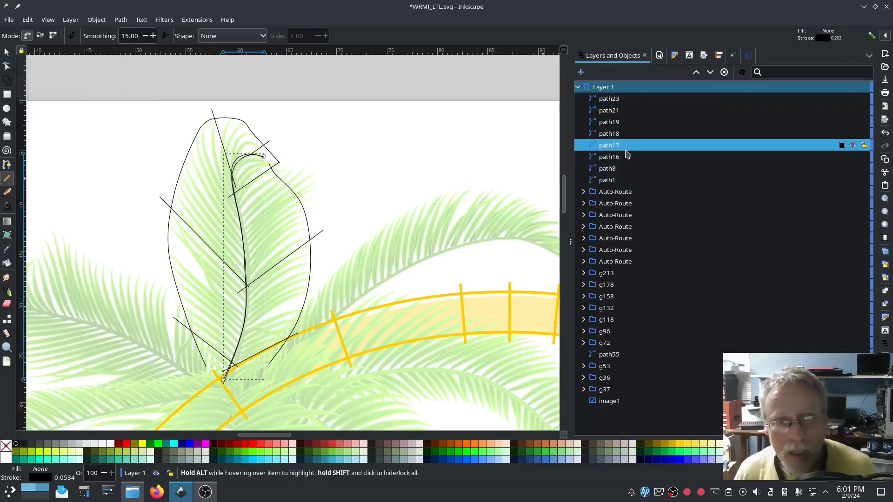
left_click(608, 102, "shift")
key("ctrl+k")
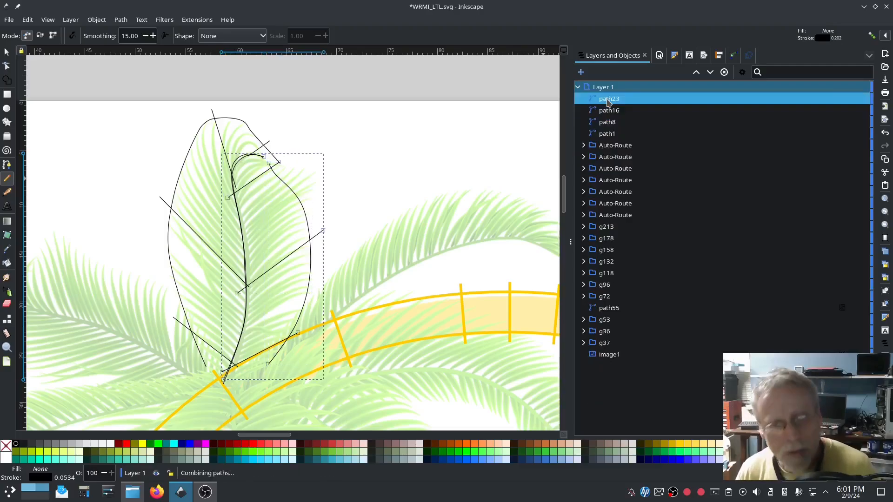
Open the Ink/Stitch Params for the combined path, enable it as a custom satin column and check the stitch preview
left_click(198, 19)
mouse_move(200, 140)
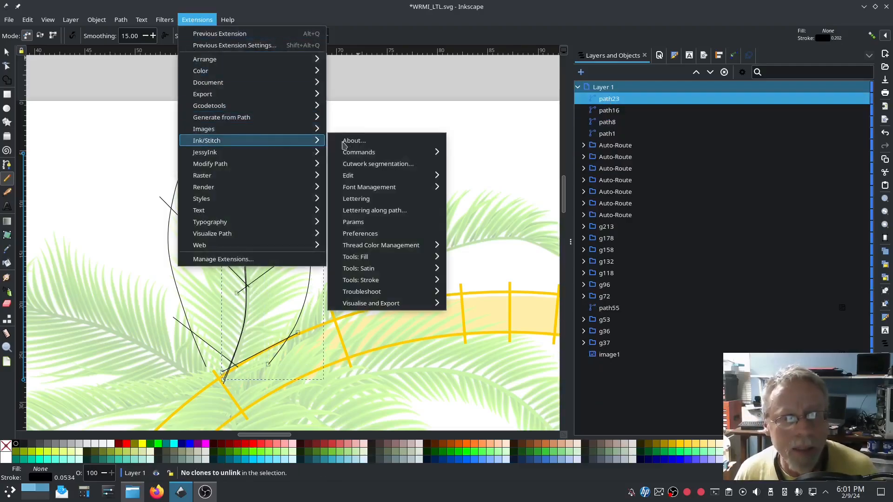
left_click(349, 222)
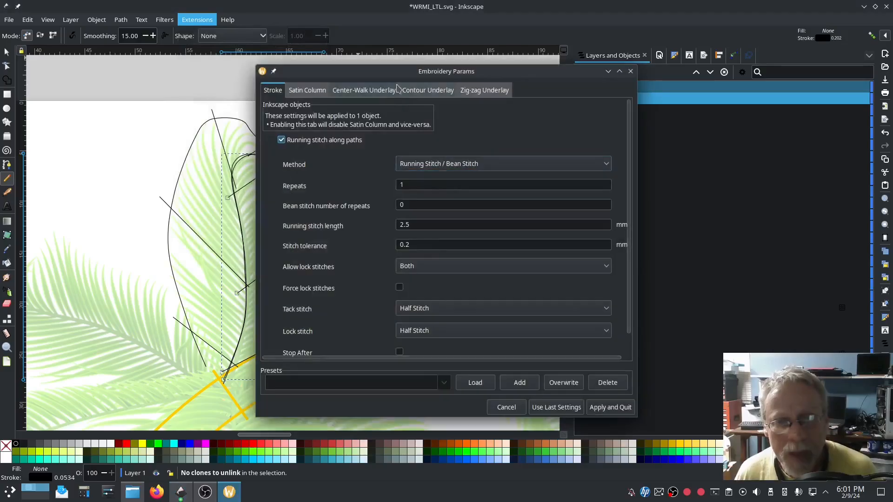
left_click_drag(394, 75, 185, 75)
left_click(104, 90)
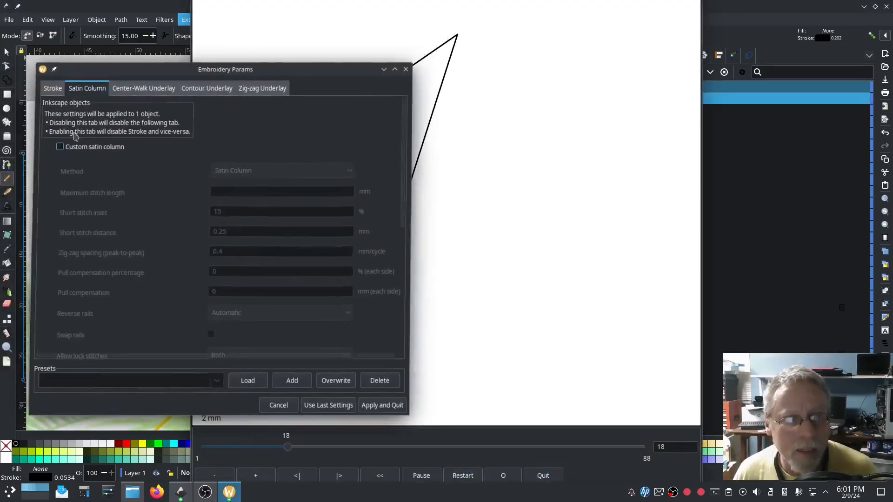
left_click(63, 147)
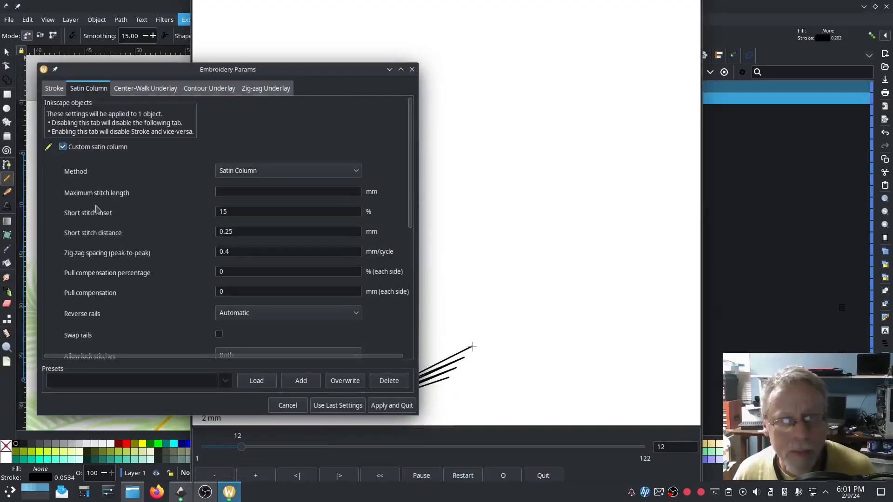
left_click(563, 377)
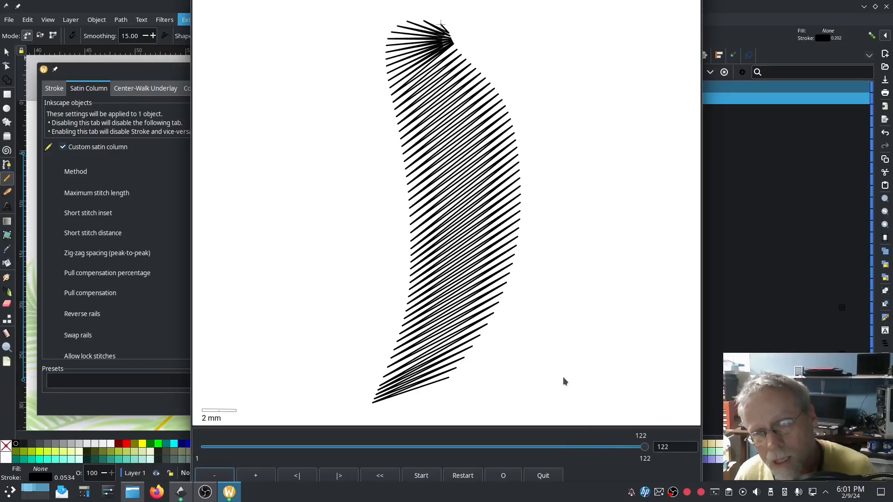
left_click(148, 296)
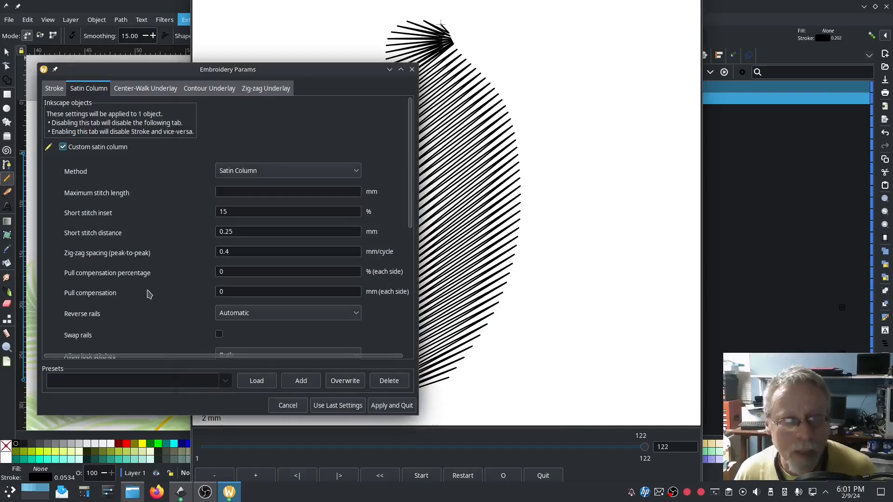
Set the satin column's method to "E" Stitch and swap its rails
left_click(242, 176)
left_click(243, 186)
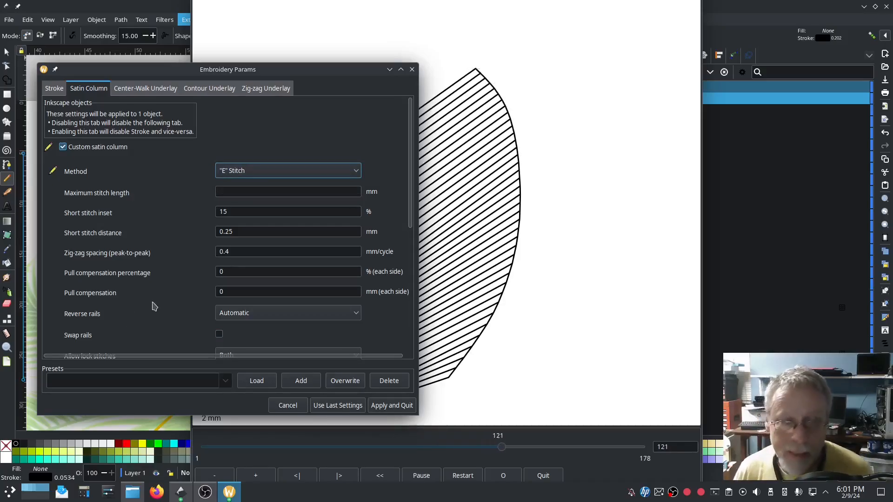
left_click(219, 334)
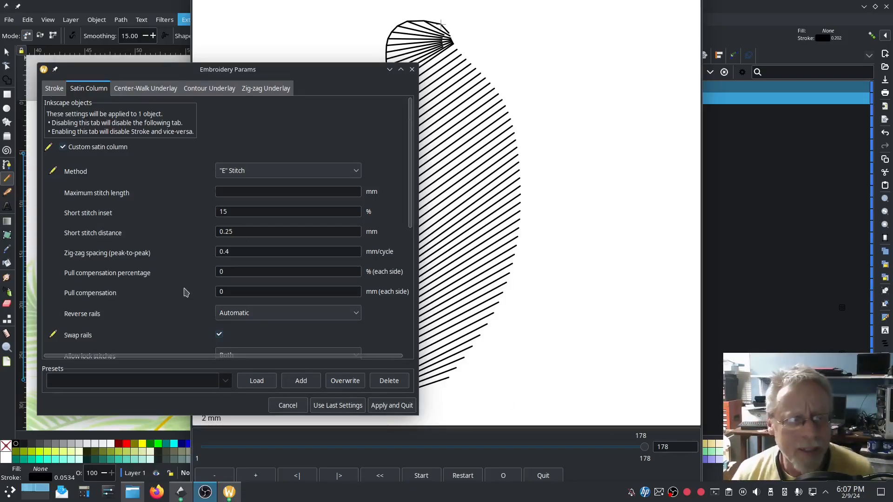
Set the satin column's peak-to-peak zig-zag spacing to 1 mm per cycle
scroll(186, 293, "down", 2)
scroll(186, 292, "up", 1)
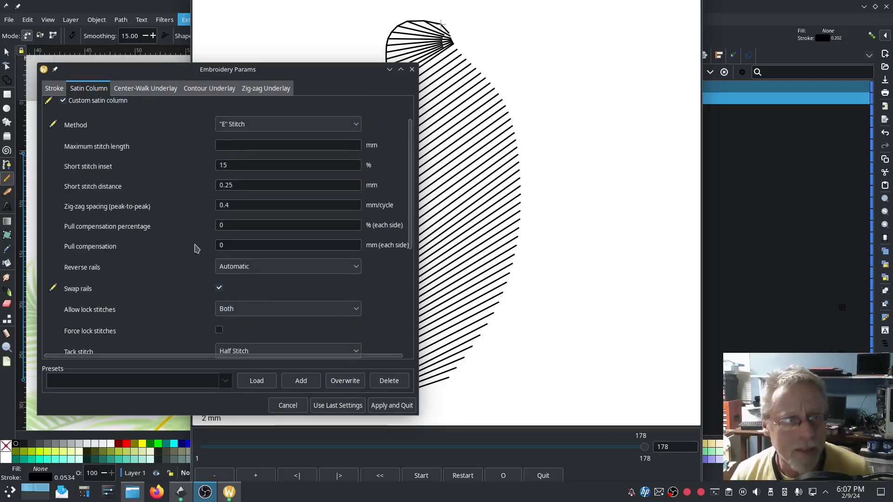
triple_click(242, 203)
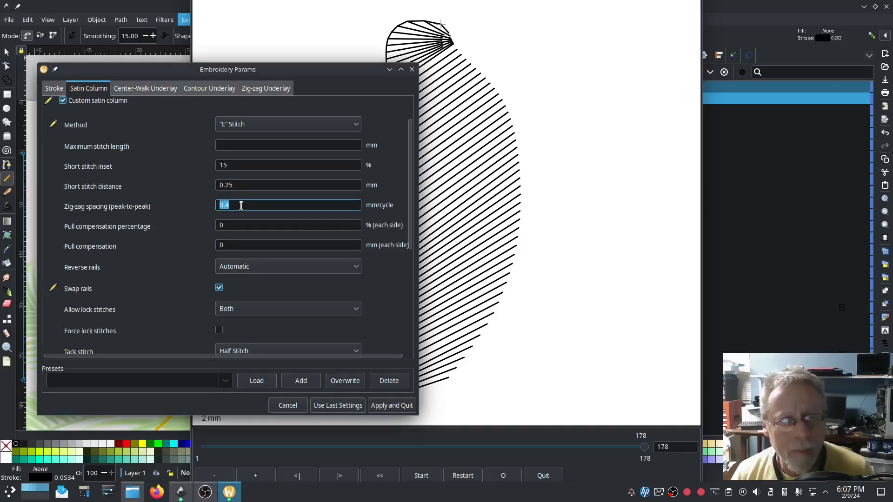
type("1")
scroll(153, 303, "down", 3)
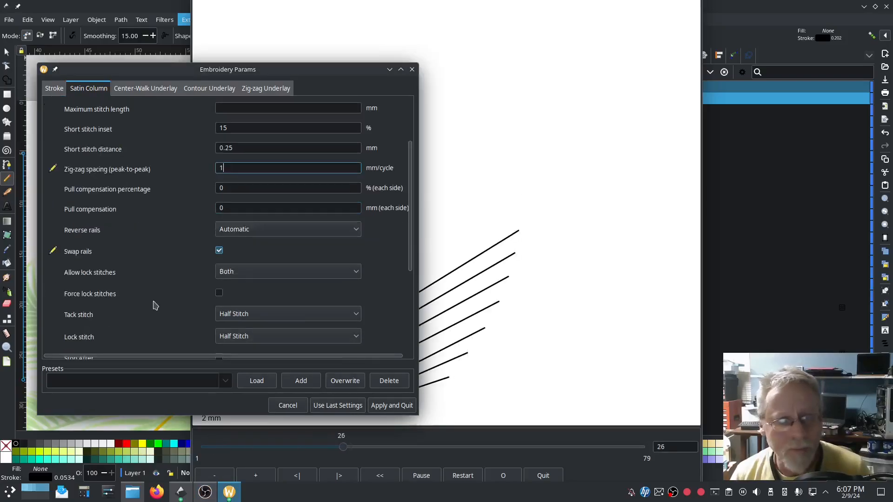
Set the random zig-zag spacing percentage to 30 and apply the embroidery parameters
scroll(156, 305, "down", 5)
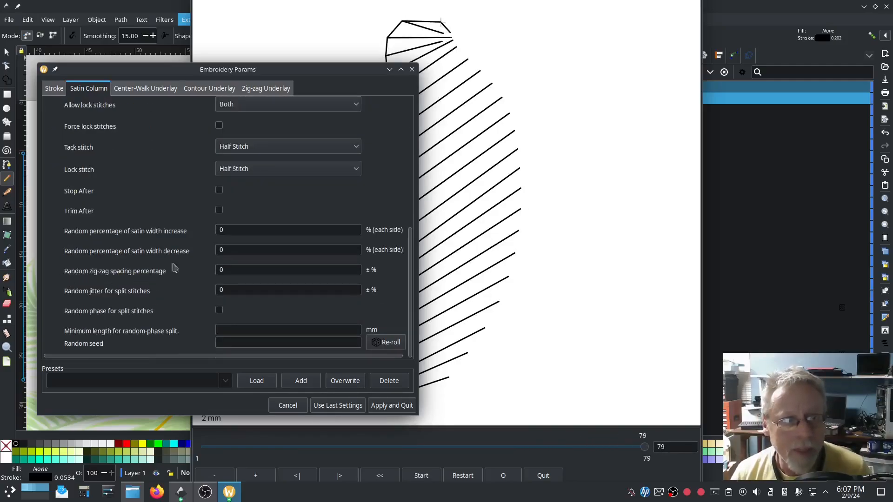
left_click(264, 271)
key("BackSpace")
type("20")
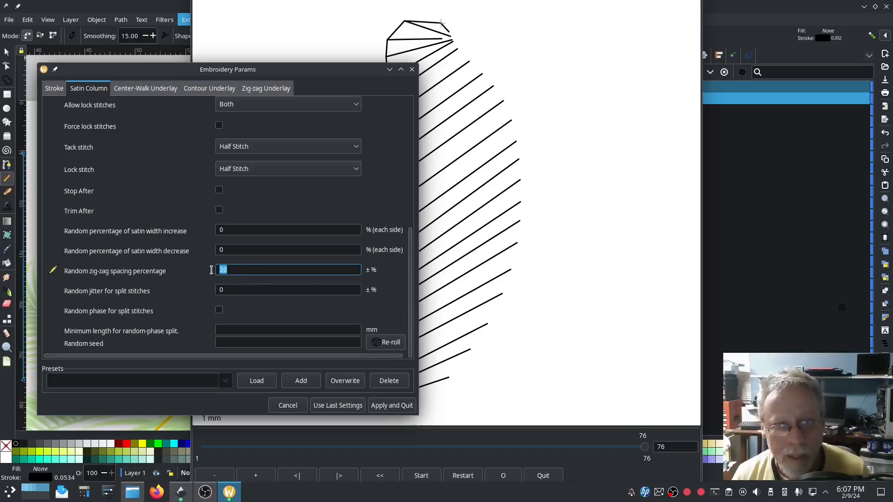
type("30")
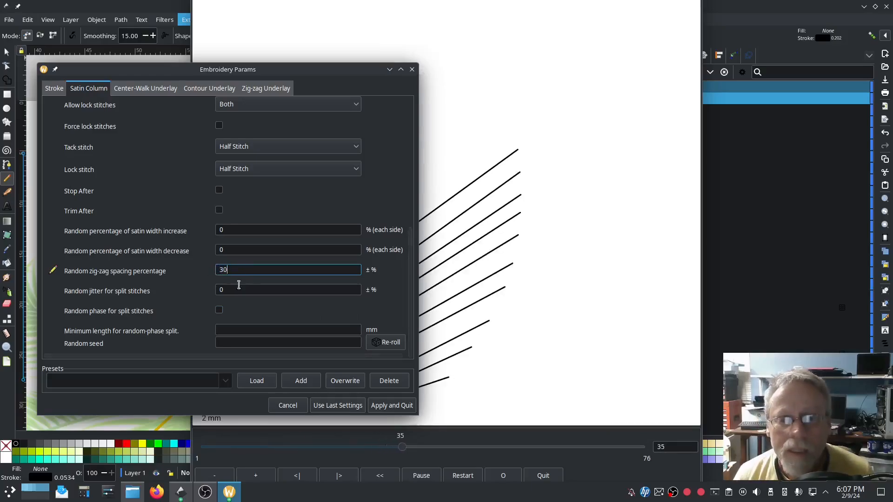
left_click(391, 405)
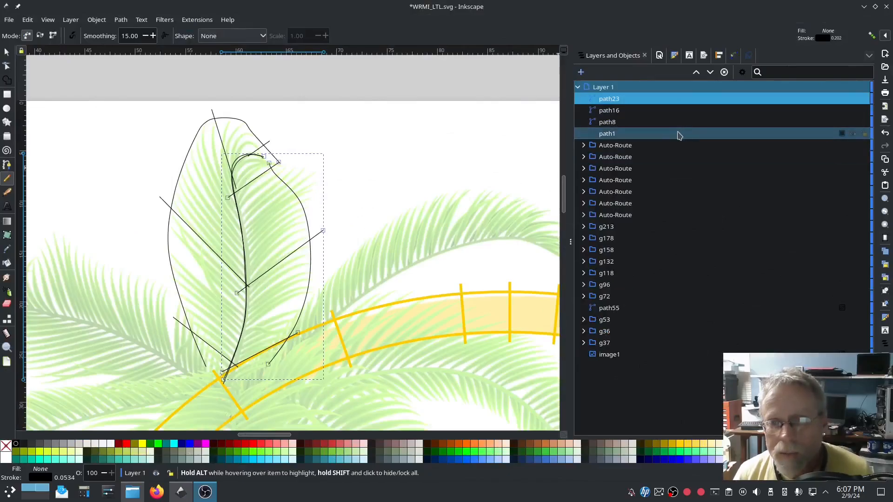
Open the Ink/Stitch realistic preview simulator for the sun arc, trunk and two top frond satin paths
left_click(624, 135, "shift")
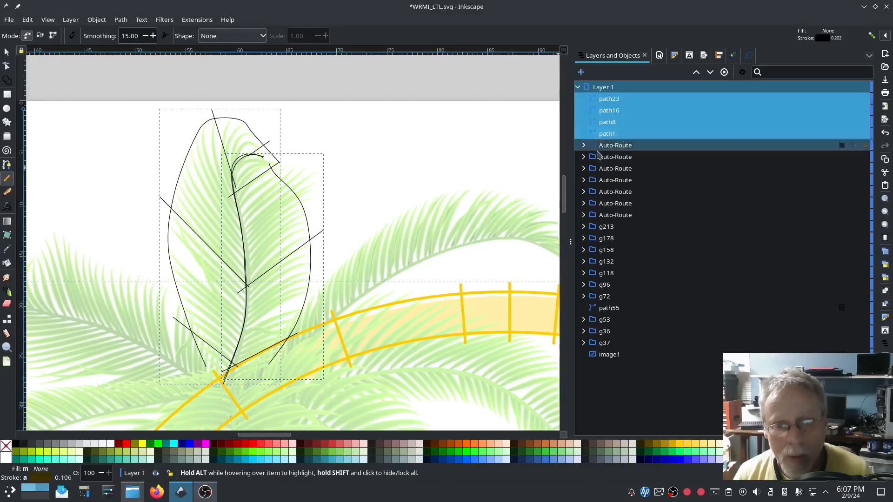
scroll(470, 265, "down", 2)
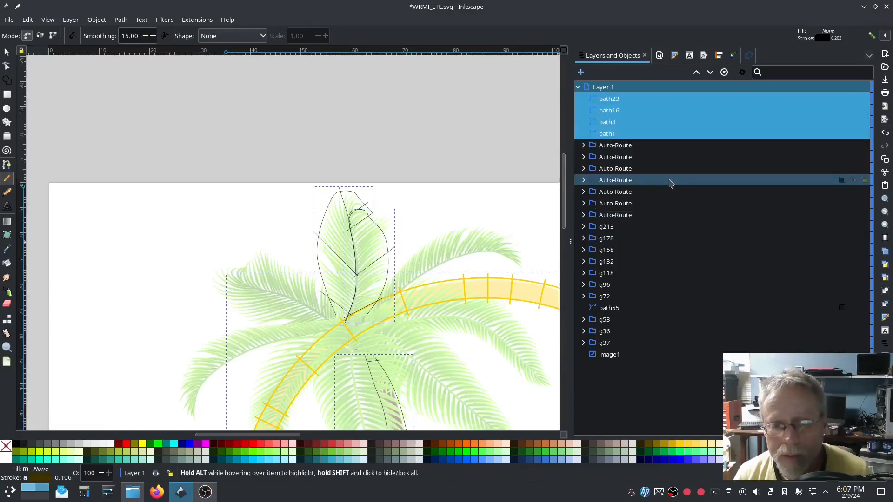
left_click(608, 122)
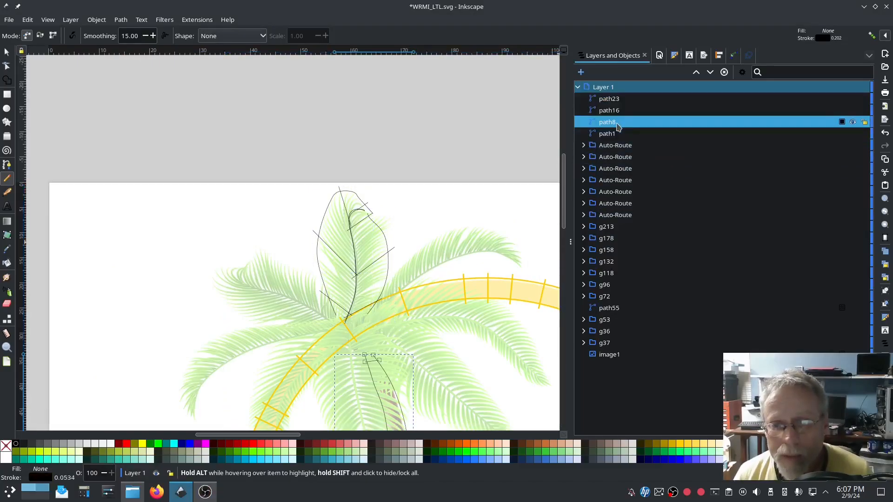
left_click(617, 134)
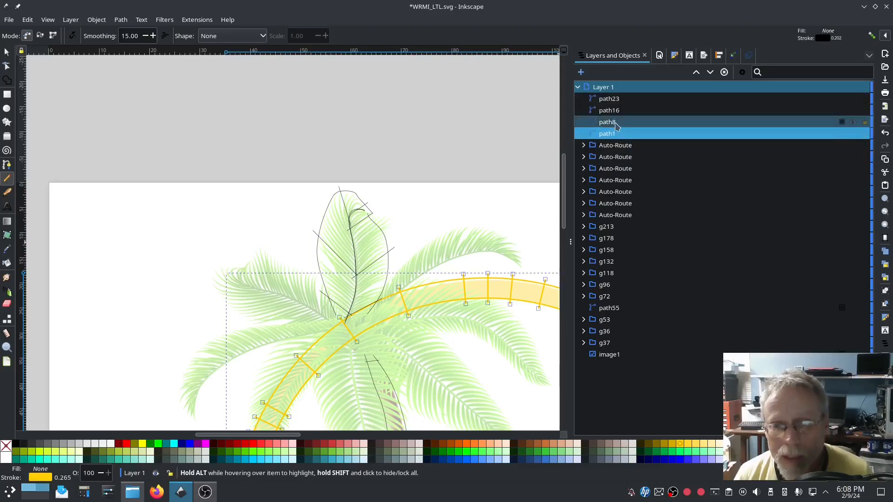
left_click(614, 99, "shift")
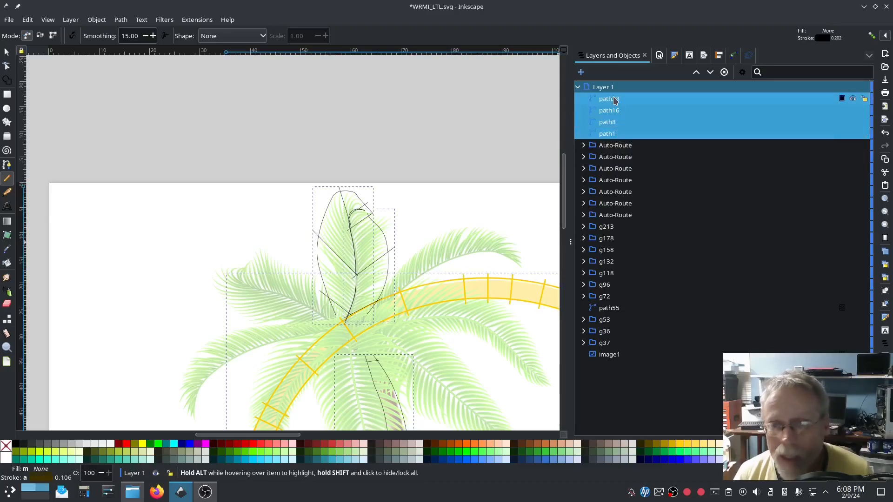
left_click(193, 19)
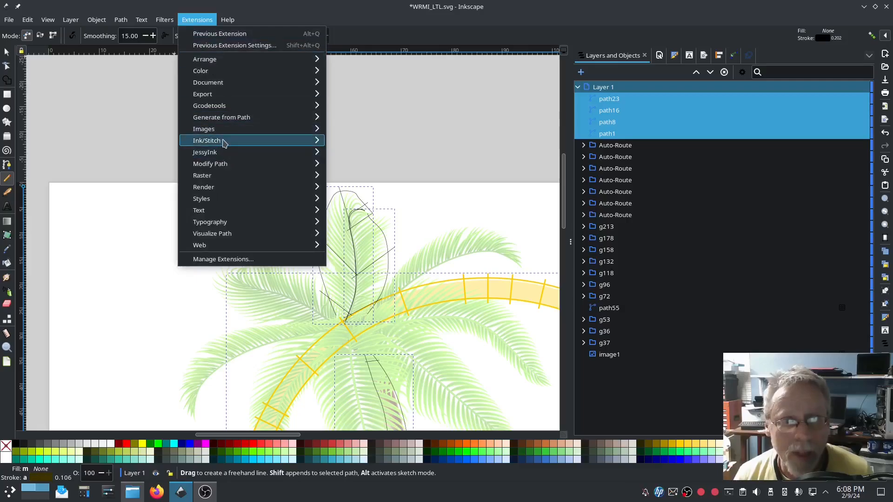
mouse_move(257, 141)
mouse_move(409, 304)
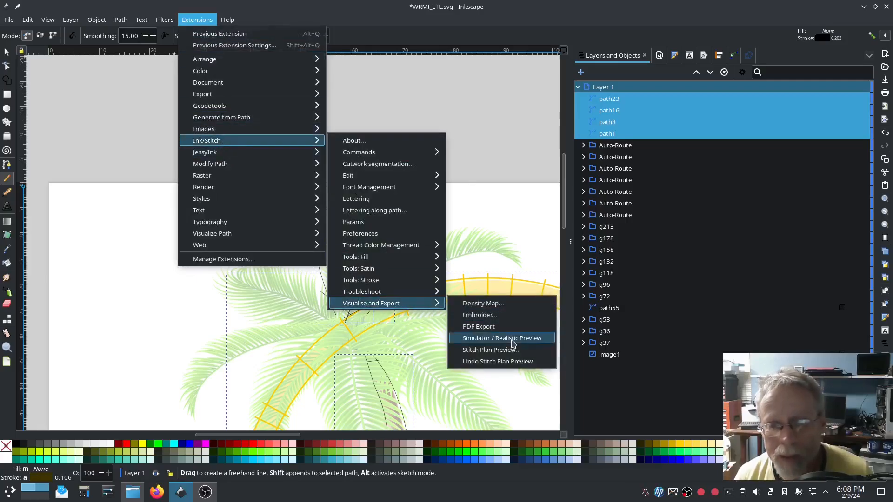
left_click(511, 338)
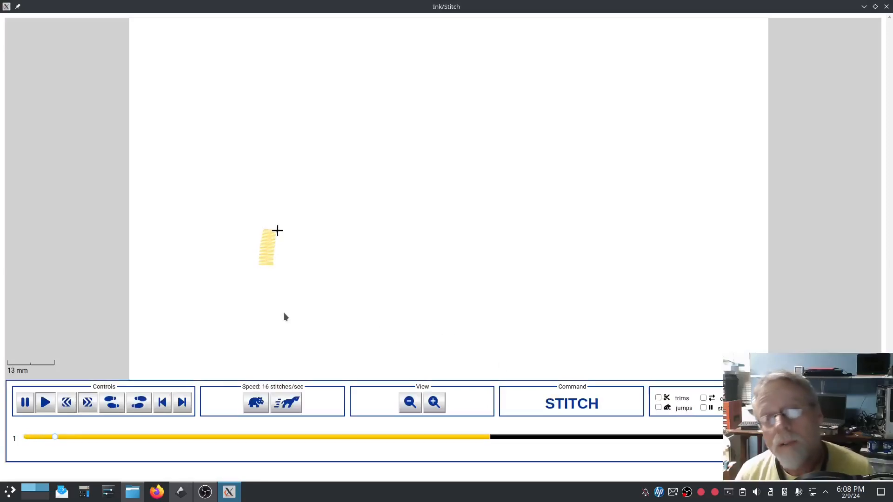
Speed the stitch simulation up to 512 stitches/sec, check the whole stitch-out and close the simulator
left_click(287, 403)
left_click(287, 403)
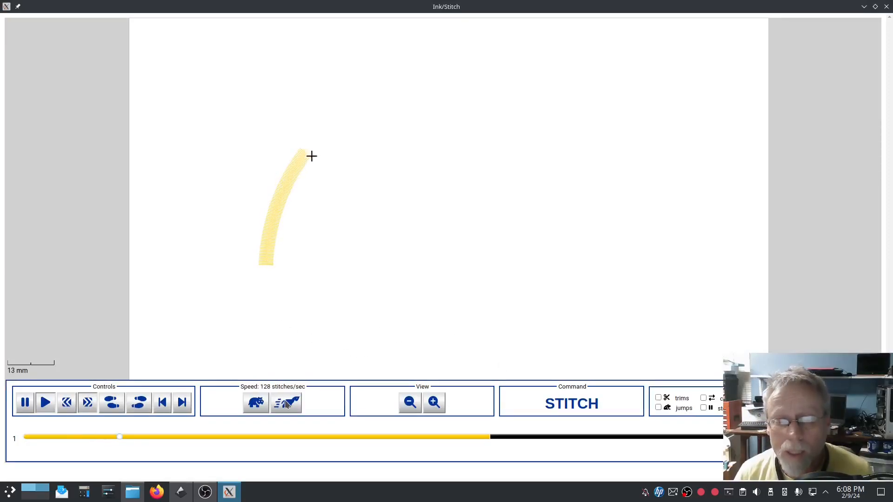
left_click(287, 404)
left_click(287, 403)
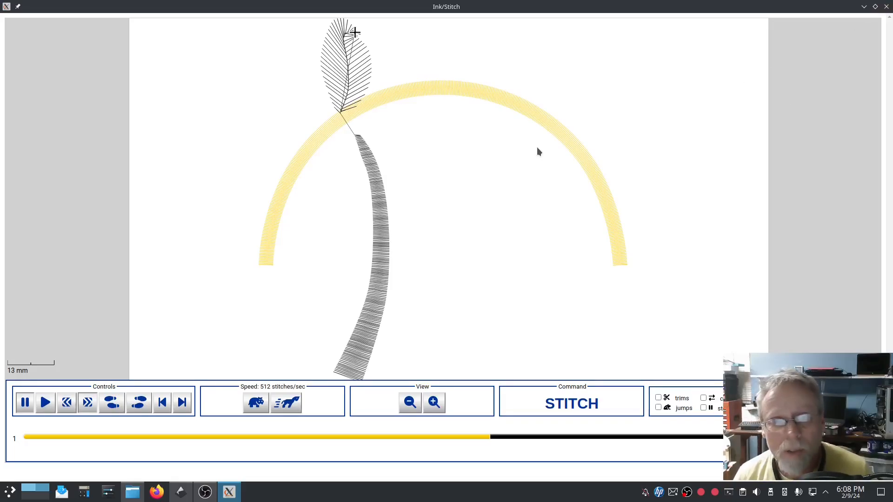
left_click(886, 7)
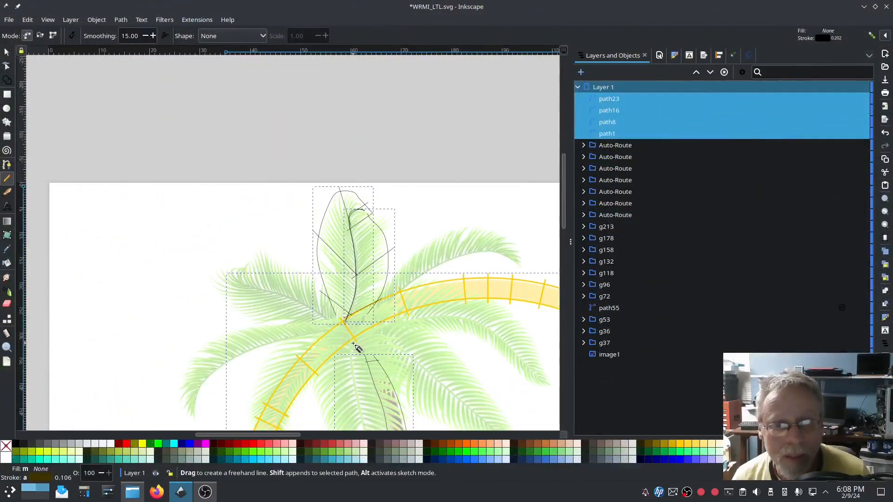
Set the stroke colour of the palm trunk's satin path to brown
scroll(420, 321, "down", 15)
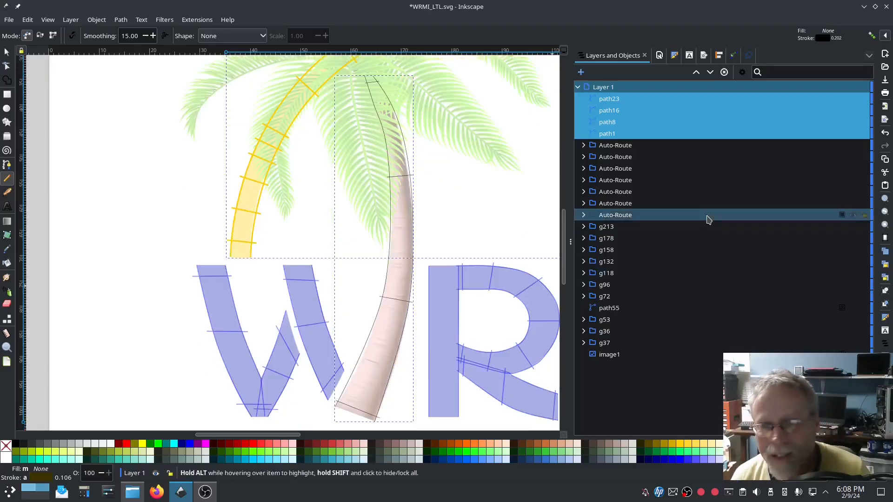
left_click(613, 136)
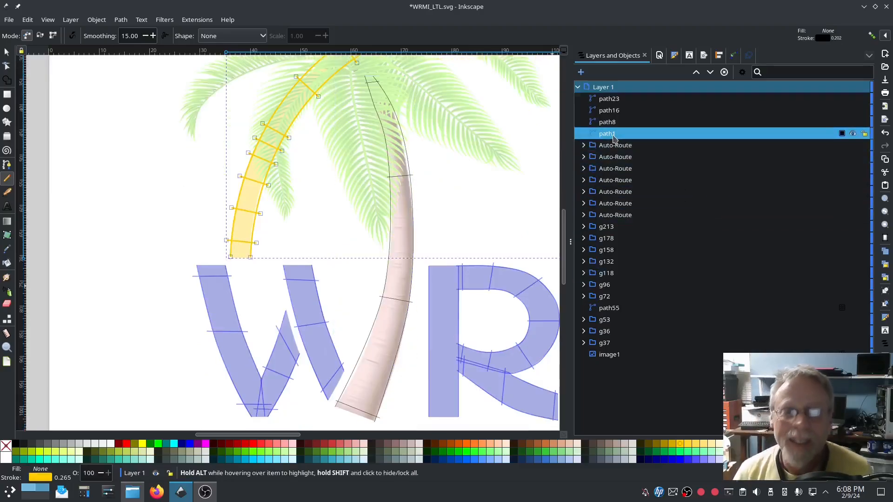
left_click(608, 122)
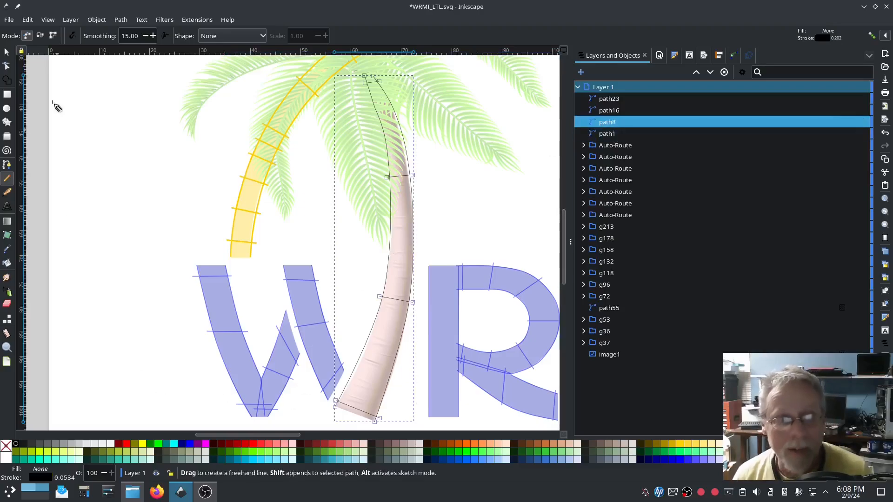
left_click(5, 53)
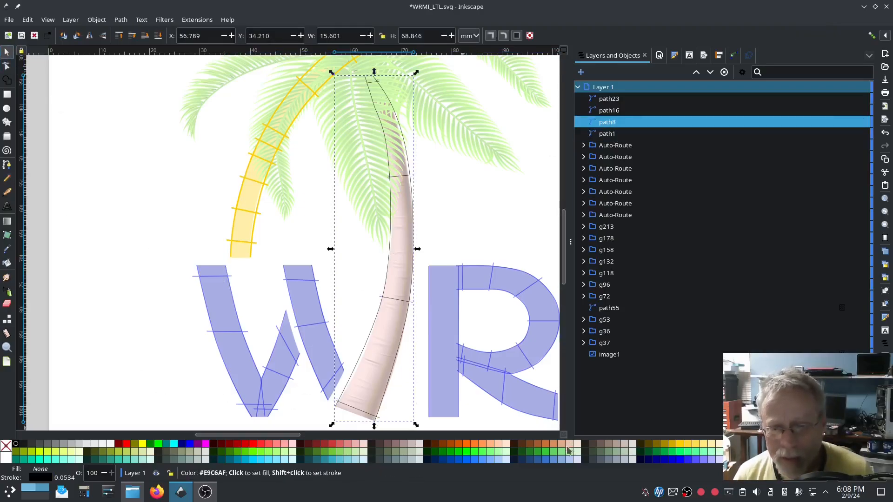
left_click(537, 447, "shift")
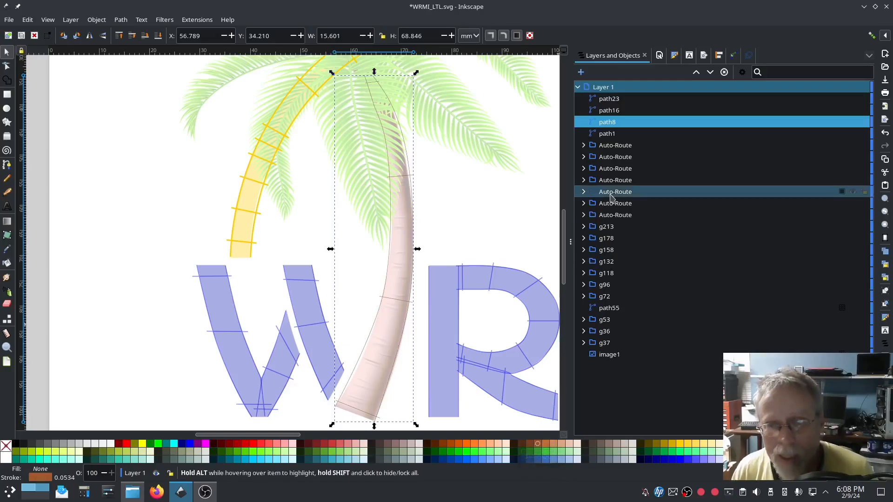
Set the stroke of both satin paths on the upright top frond to bright green and deselect them
left_click(613, 110)
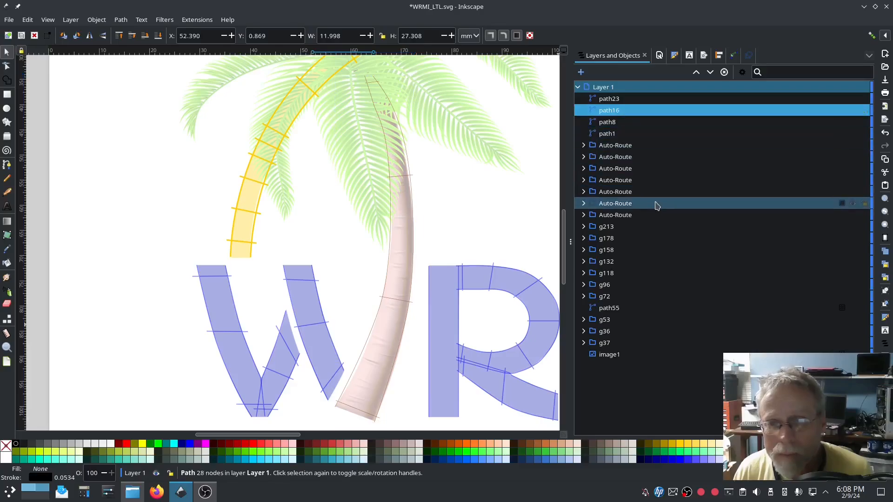
scroll(527, 181, "up", 6)
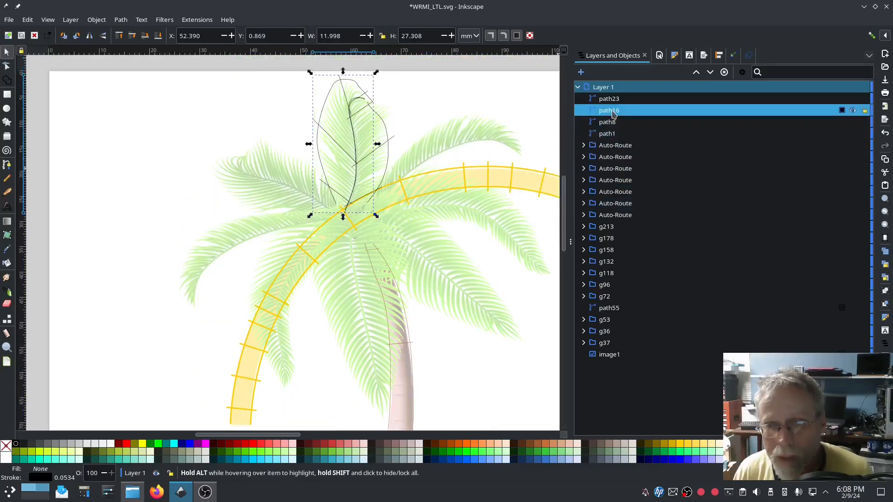
left_click(614, 100, "shift")
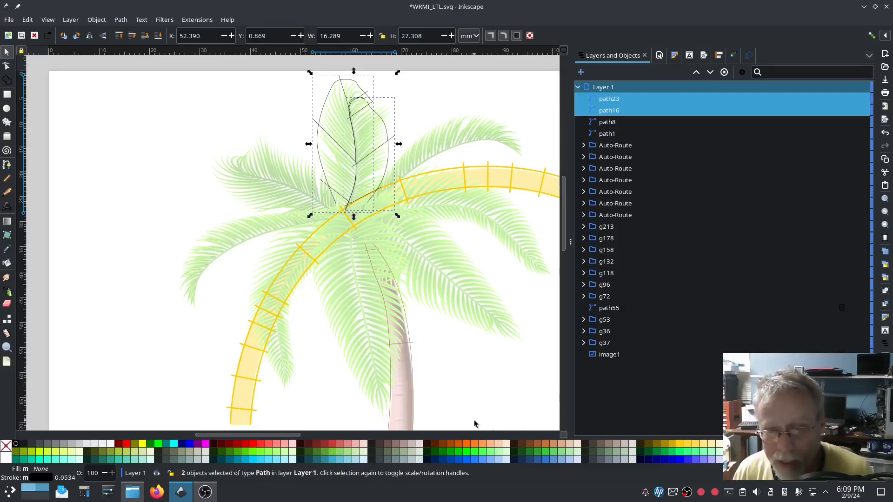
left_click(475, 453, "shift")
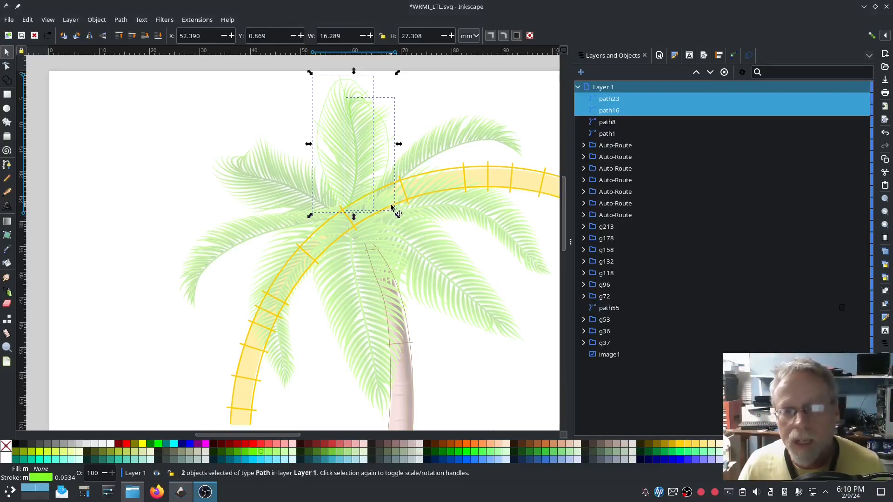
scroll(391, 199, "up", 3)
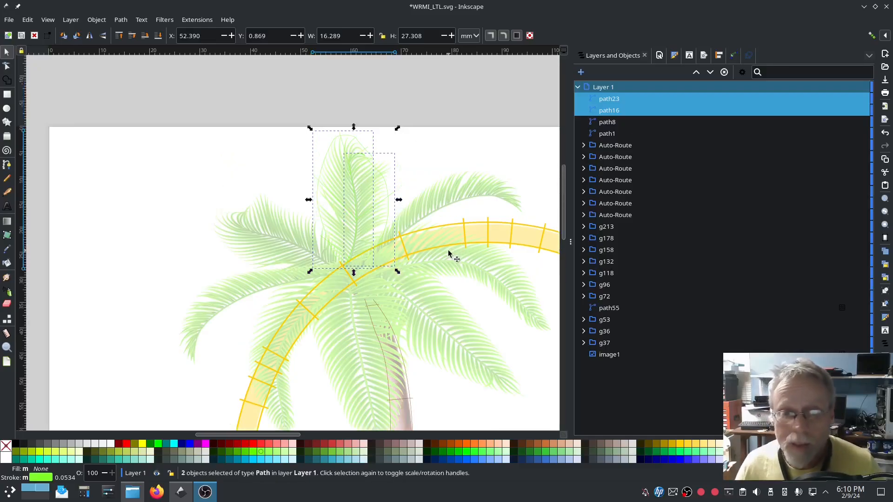
key("Escape")
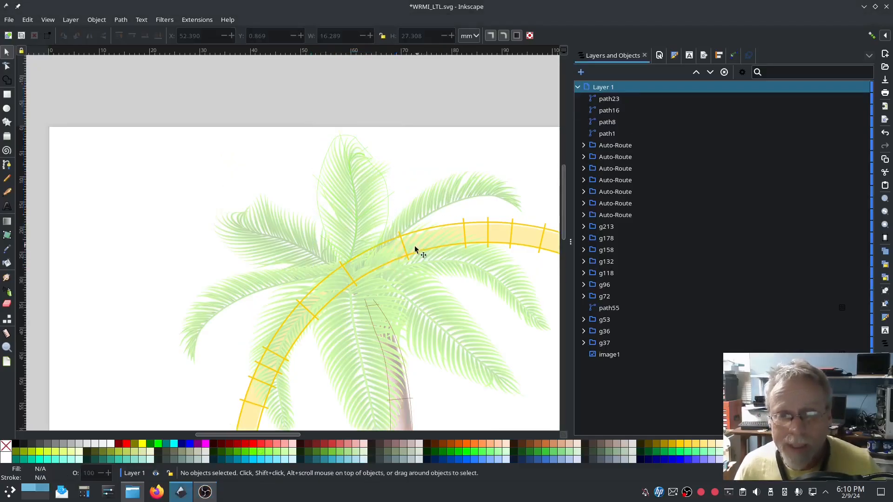
Draw a straight-segment Bezier rail along the stem of the upper-right frond, from the palm's centre to the frond tip
scroll(409, 250, "up", 3)
left_click_drag(403, 240, 314, 295)
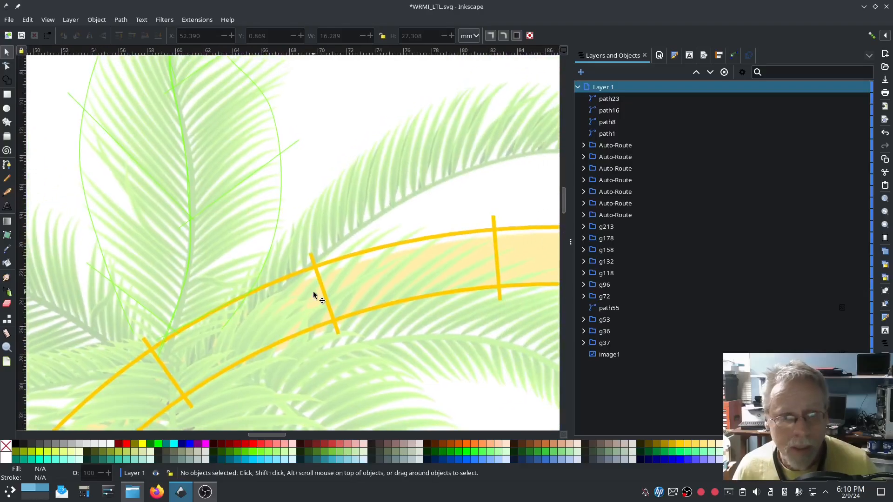
scroll(302, 308, "down", 3)
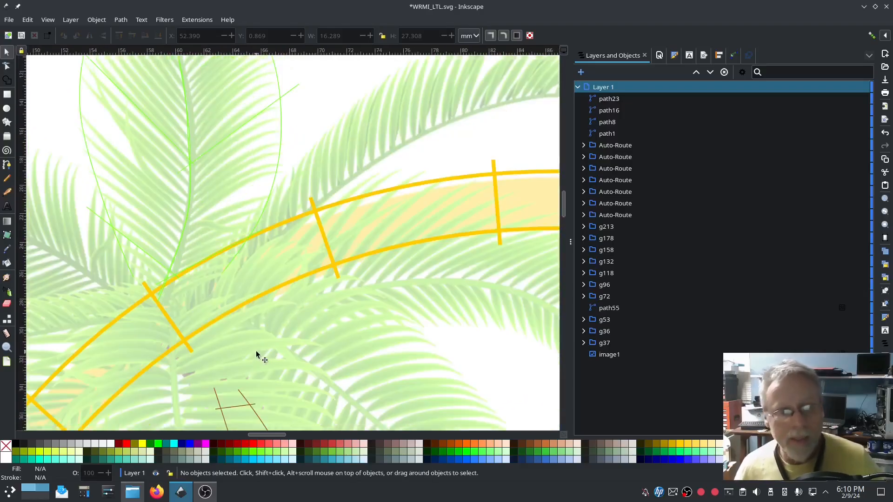
left_click_drag(256, 354, 305, 265)
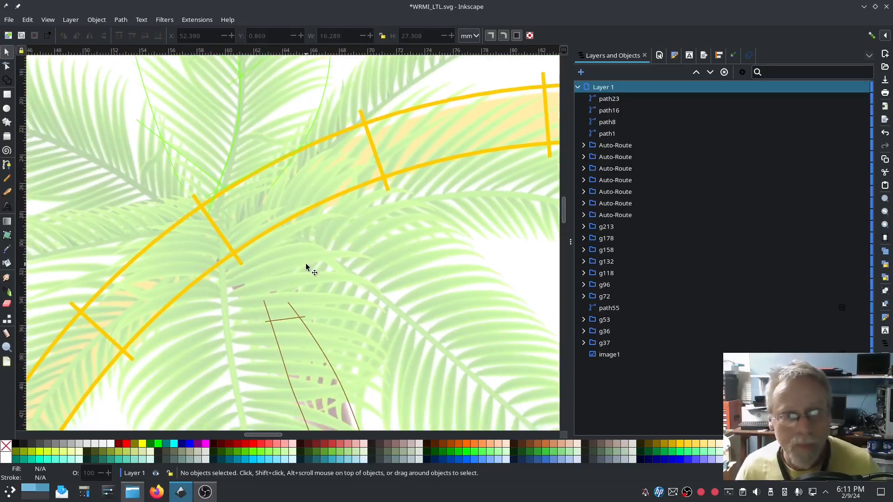
key("b")
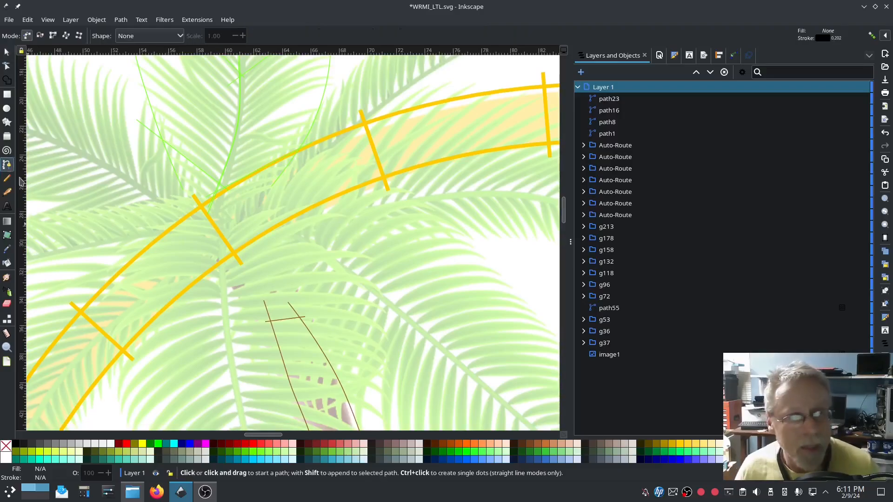
scroll(179, 327, "up", 9)
scroll(179, 327, "right", 8)
left_click(121, 395)
left_click(199, 298)
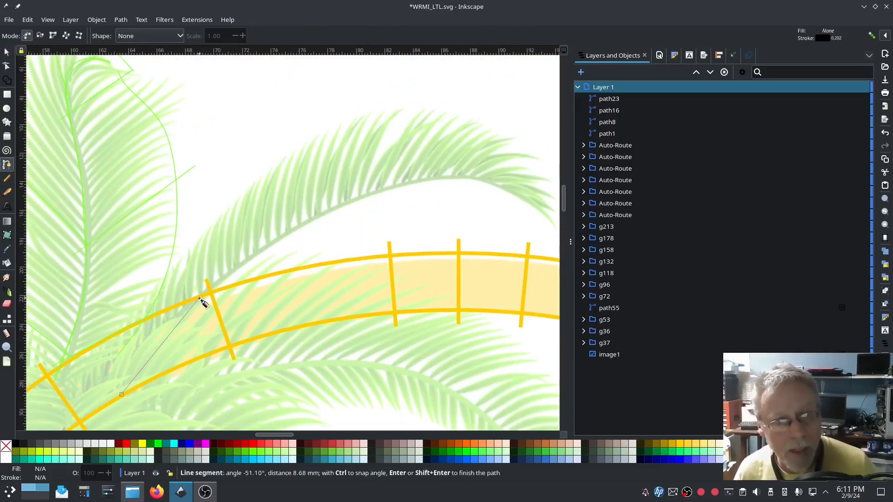
left_click(252, 255)
left_click(319, 217)
left_click(412, 181)
left_click(461, 178)
left_click(489, 181)
double_click(551, 225)
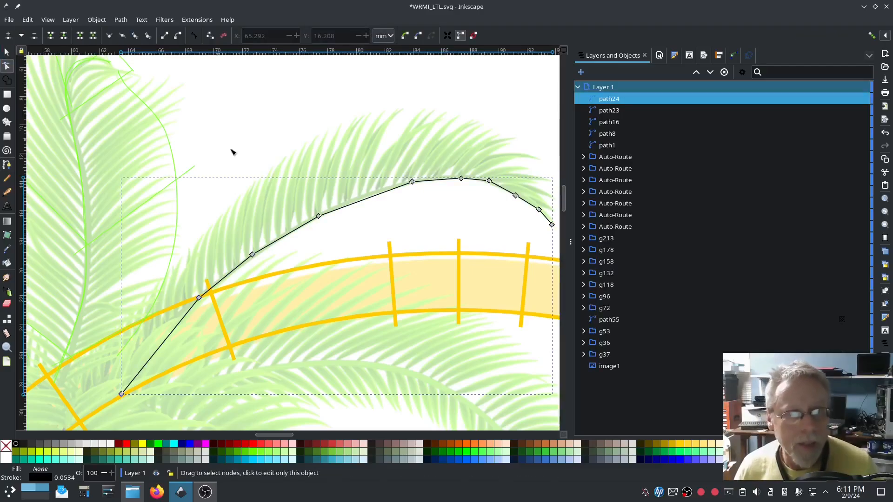
Draw a second Bezier rail around the outer leaf edge of the upper-right frond, ending near its tip
left_click(106, 349)
left_click(181, 251)
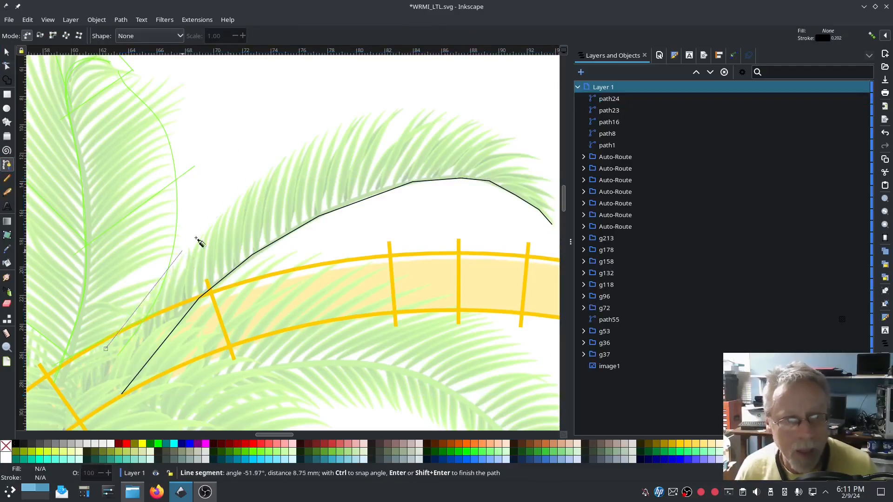
left_click(309, 138)
left_click(367, 112)
left_click(407, 107)
left_click(441, 111)
left_click(479, 123)
left_click(513, 139)
key("Return")
Smooth all nodes of the upper-right frond's outer rail
left_click(6, 66)
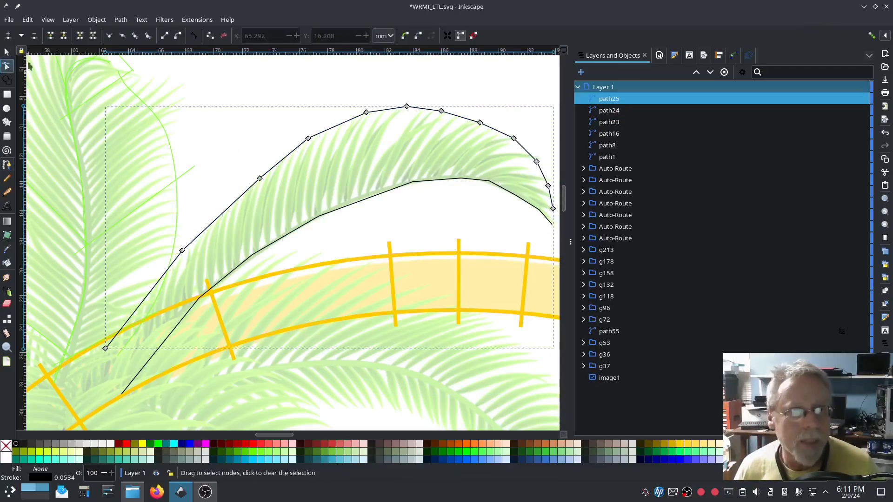
key("ctrl+a")
left_click(110, 36)
Draw five straight rungs across both rails of the upper-right frond with the Pencil tool, following the leaf direction
left_click(7, 179)
left_click_drag(140, 378, 156, 373)
key("ctrl+z")
left_click(155, 374)
left_click(165, 251)
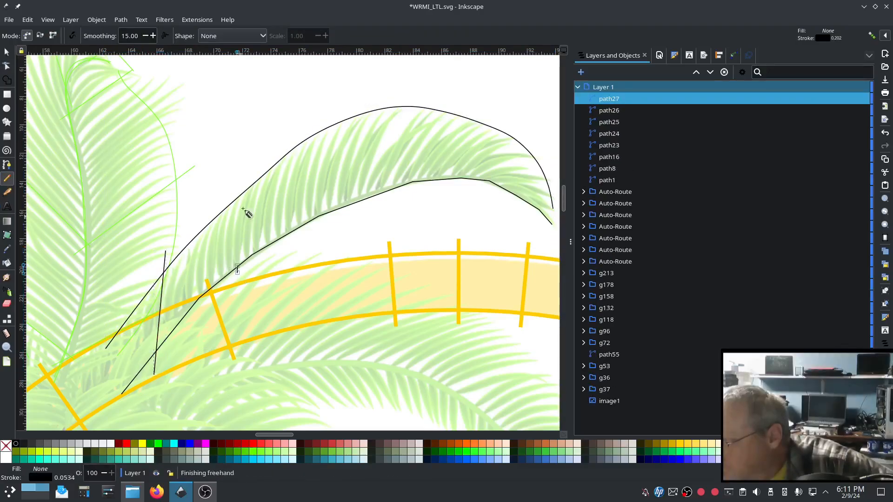
left_click(240, 271)
left_click(255, 164)
left_click(360, 210)
left_click(396, 94)
left_click(437, 188)
left_click(507, 121)
left_click(503, 199)
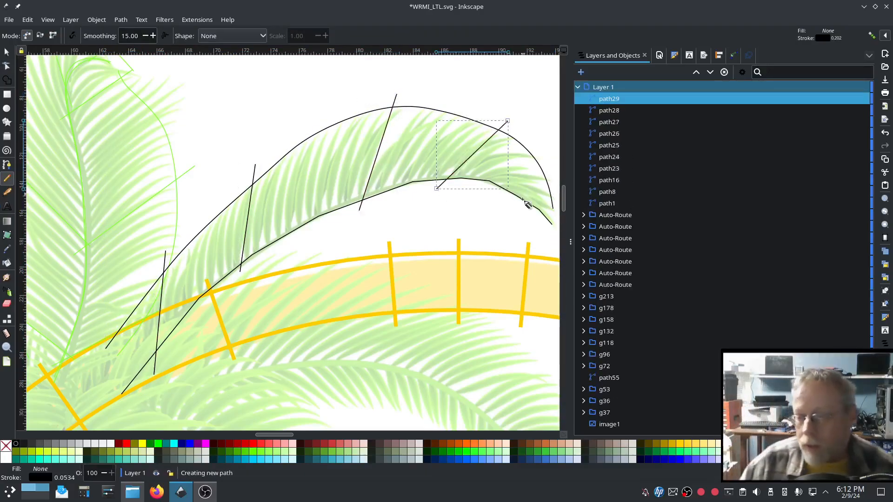
left_click(553, 205)
Adjust the frond's path nodes and extend the start of the stem-side rail down towards the palm's centre
left_click(7, 66)
left_click_drag(486, 217, 368, 199)
left_click(435, 191)
left_click_drag(434, 191, 434, 187)
left_click(433, 207)
left_click_drag(433, 206, 425, 197)
left_click_drag(162, 255, 389, 156)
left_click_drag(229, 275, 202, 299)
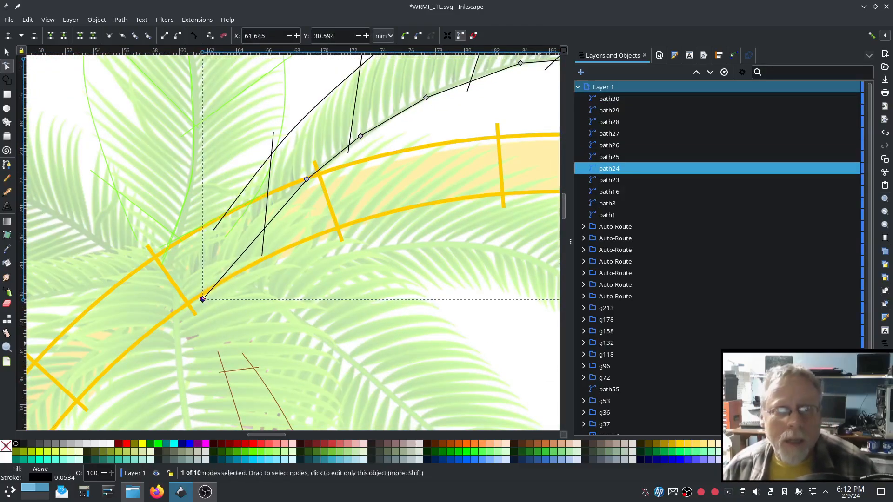
Combine the upper-right frond's two rails and five rungs into a single path
key("s")
left_click(610, 169)
left_click(609, 99, "shift")
key("ctrl+k")
Open the Ink/Stitch Params for the combined frond path, enable it as a custom satin column and set its method to "E" Stitch
left_click(195, 22)
mouse_move(205, 146)
left_click(370, 224)
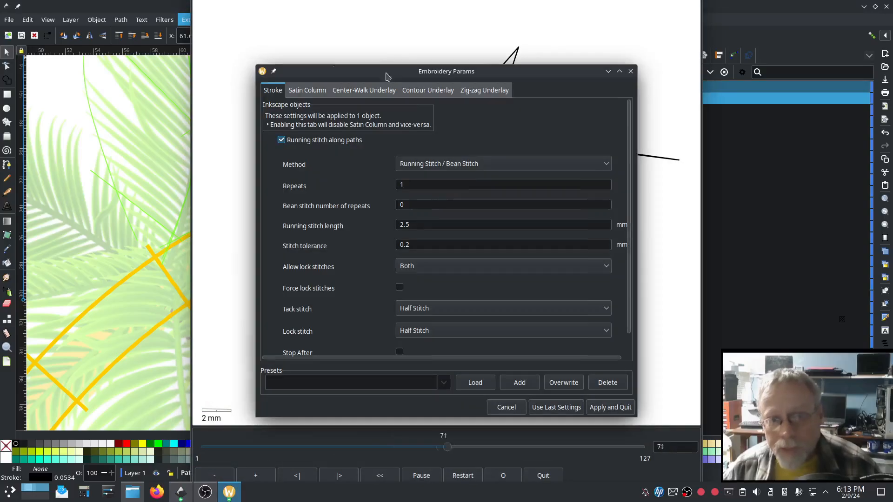
left_click_drag(387, 76, 180, 65)
left_click(95, 79)
left_click(70, 137)
left_click(248, 161)
left_click(249, 179)
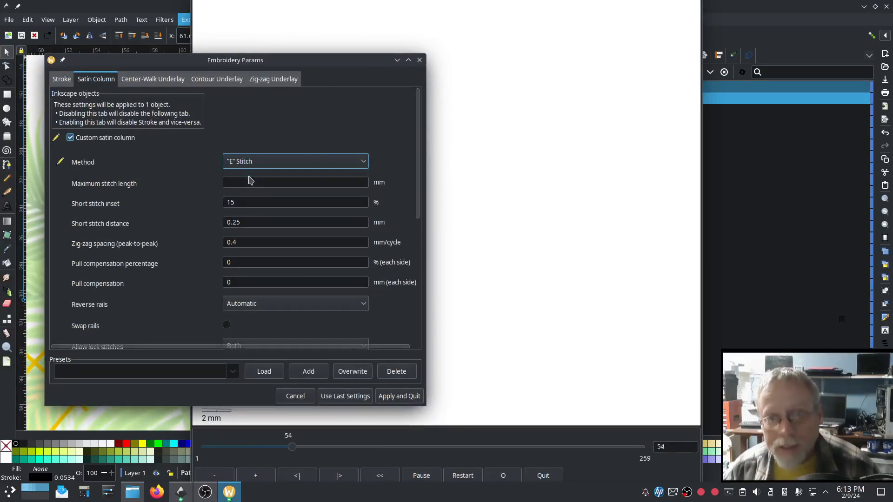
Swap the rails of the upper-right frond's satin column, set its random zig-zag spacing to 20%, and apply the parameters
left_click(226, 325)
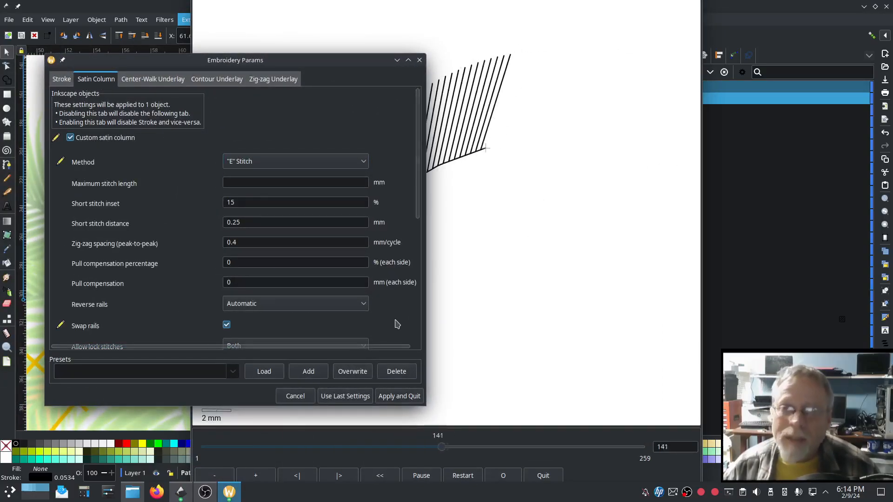
scroll(195, 294, "down", 5)
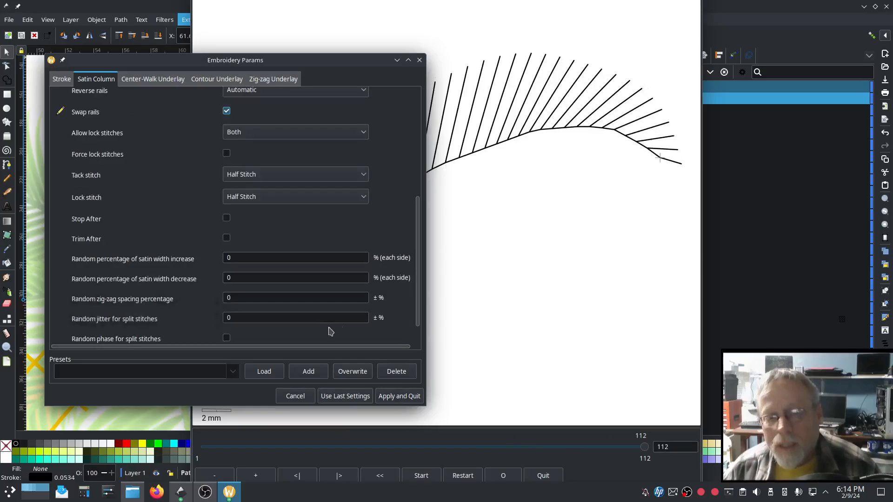
left_click_drag(252, 298, 214, 307)
type("20")
left_click(398, 397)
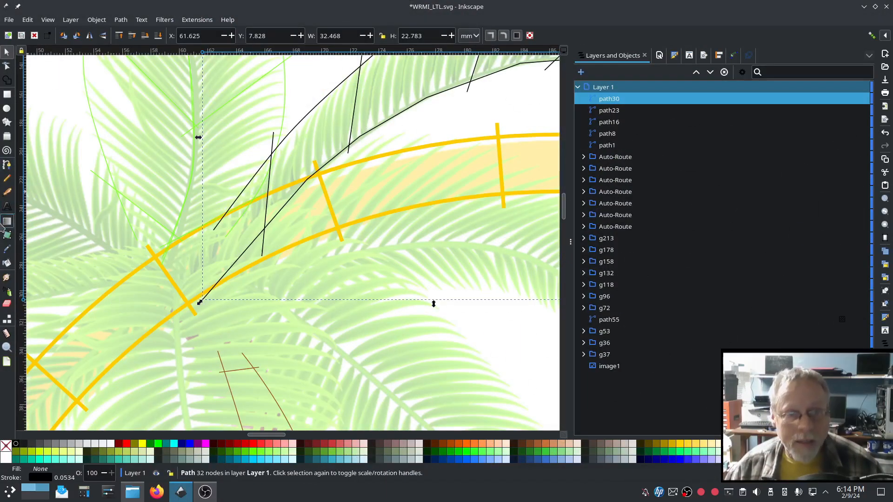
Give the upper-right frond path the light green stroke sampled from the existing frond outline and preview it in Ink/Stitch
left_click(7, 249)
scroll(192, 179, "up", 4)
left_click(192, 178, "shift")
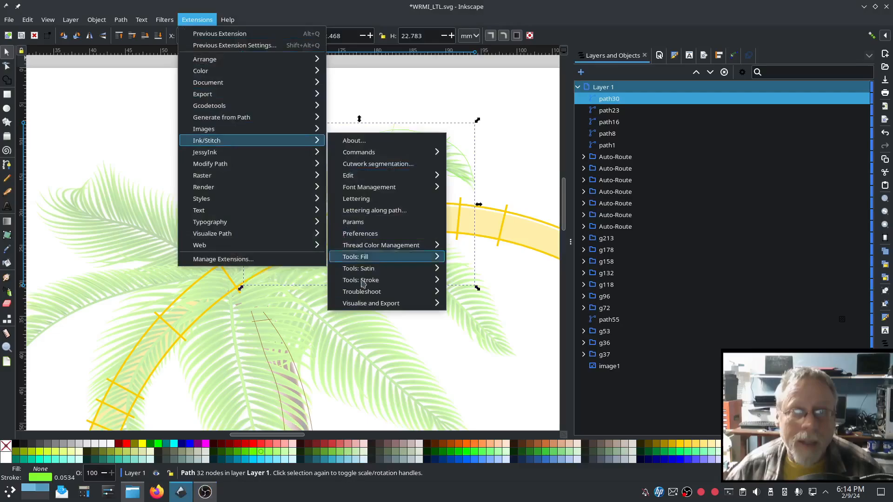
left_click(379, 303)
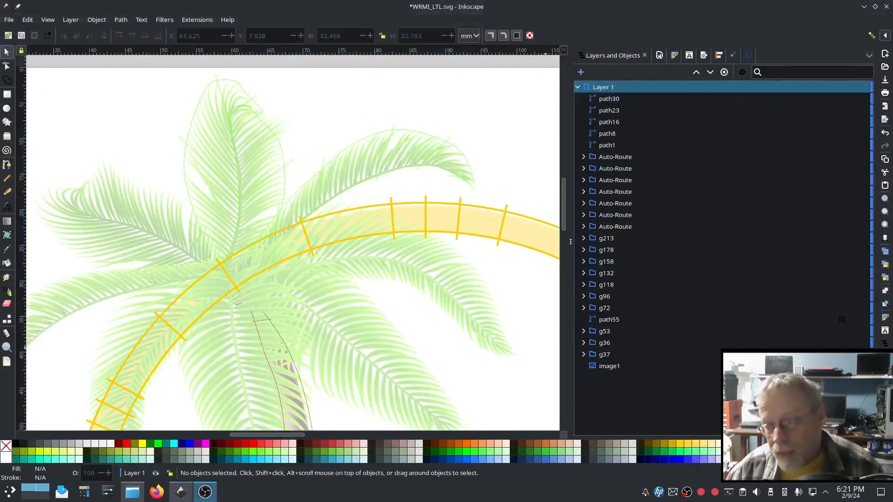
Draw the lower-right frond's stem rail from the palm's centre towards the tip with the Bezier tool and smooth its middle node
key("b")
left_click(251, 266)
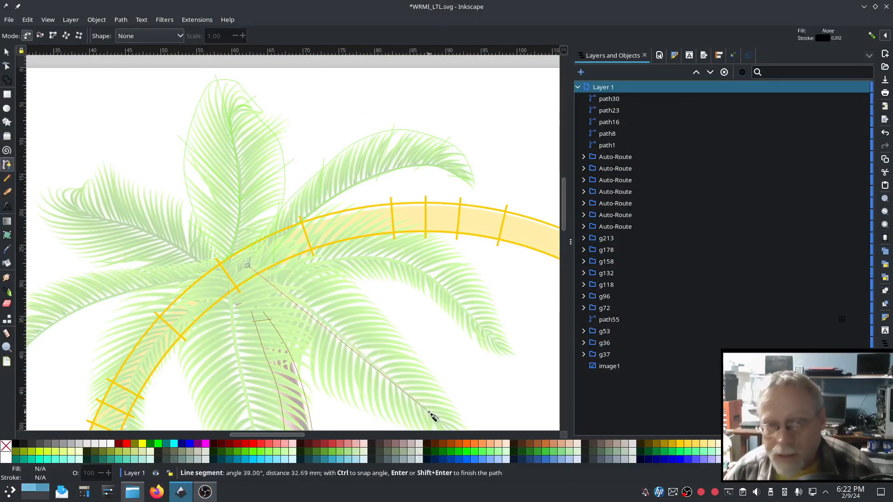
scroll(451, 419, "down", 3)
double_click(440, 366)
key("n")
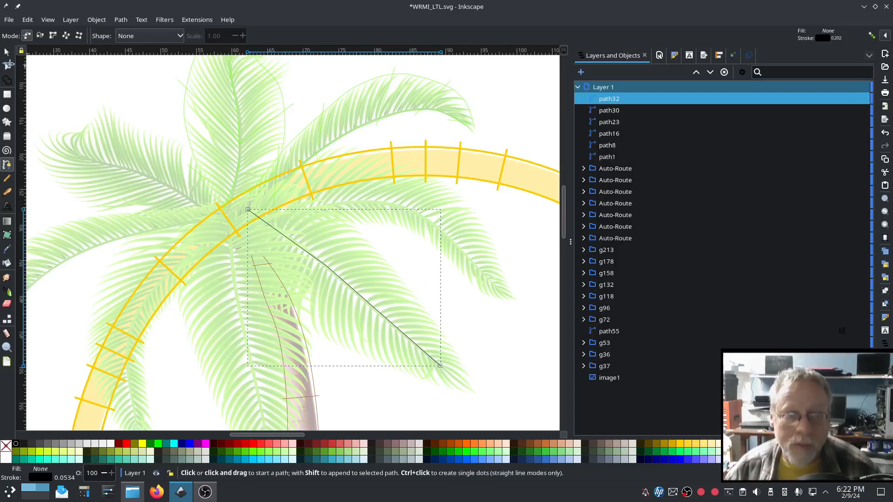
left_click(330, 270)
left_click(330, 269)
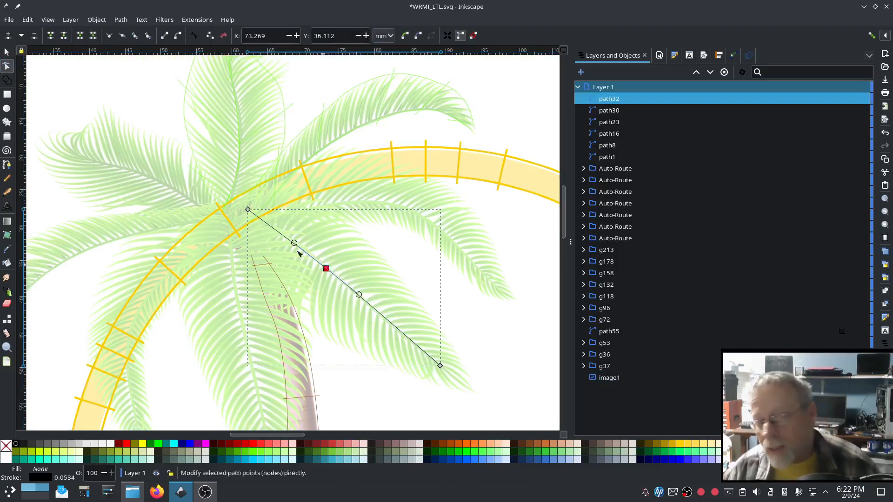
Draw the outer rail along the upper leaf tips of the lower-right frond and make all its nodes smooth
key("b")
left_click(261, 189)
left_click(292, 185)
left_click(330, 207)
left_click(379, 249)
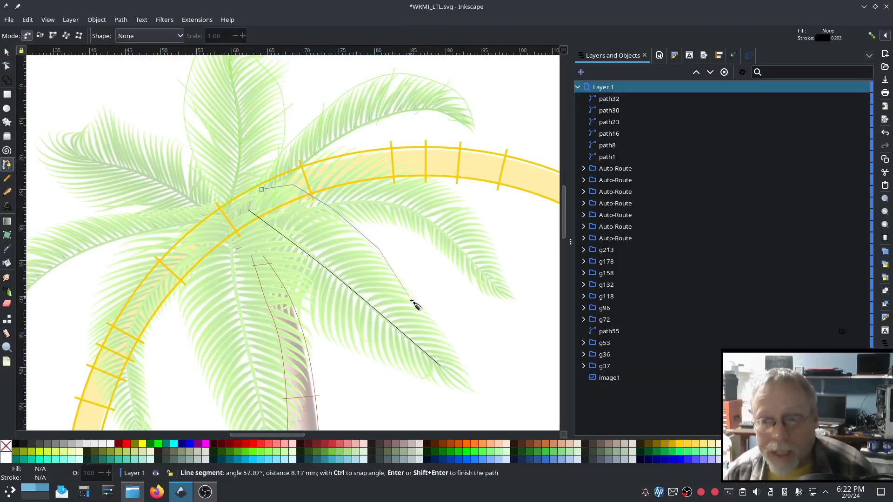
left_click(426, 305)
double_click(476, 393)
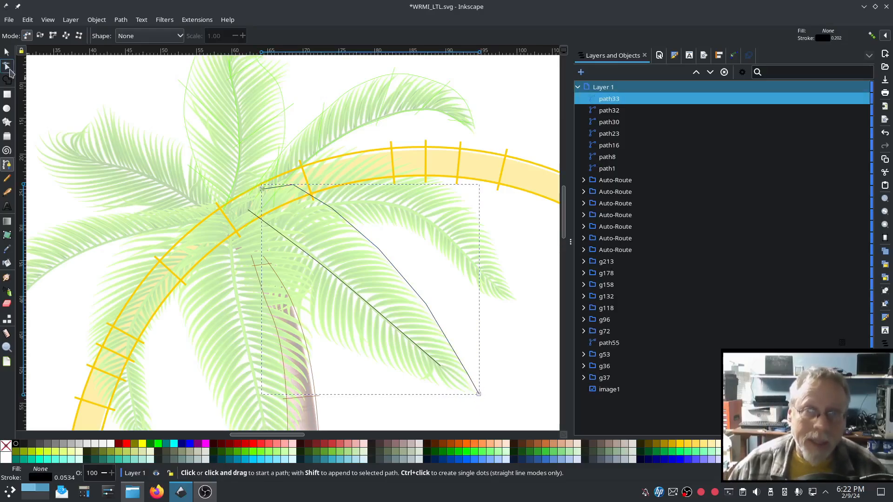
left_click(9, 69)
key("ctrl+a")
left_click(137, 36)
Draw six straight rungs across both rails of the lower-right frond with the Pencil tool, following the leaf direction
left_click(7, 178)
left_click(248, 214)
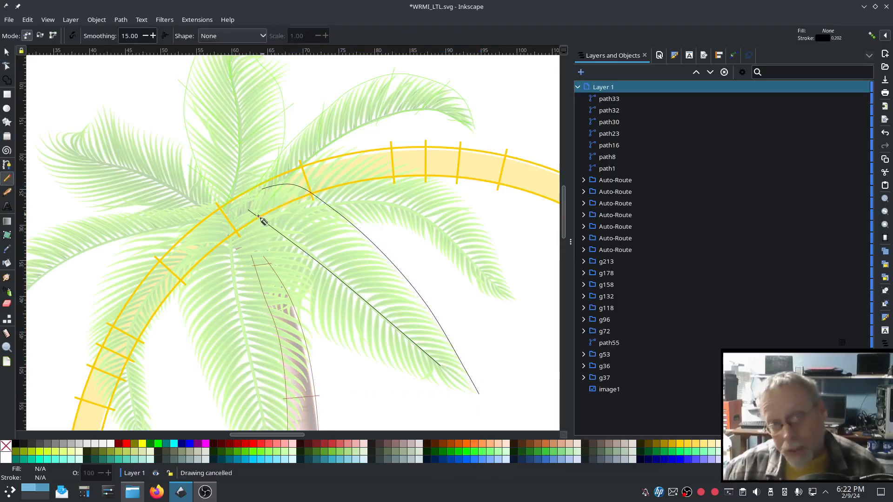
left_click(291, 179)
left_click(267, 227)
left_click(330, 200)
left_click(307, 260)
left_click(381, 241)
left_click(348, 294)
left_click(438, 295)
left_click(390, 331)
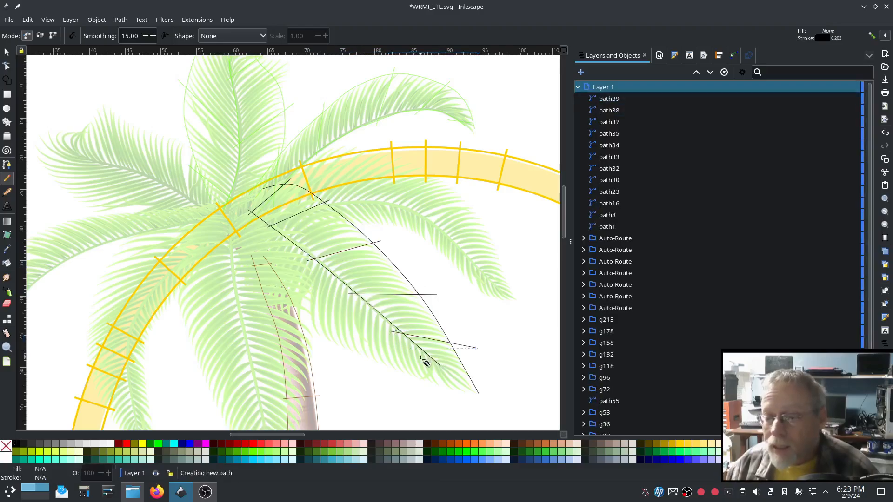
left_click(491, 382)
Select the lower-right frond's two rails and six rungs and combine them into a single path
left_click(632, 191)
left_click(633, 181)
left_click(654, 100, "shift")
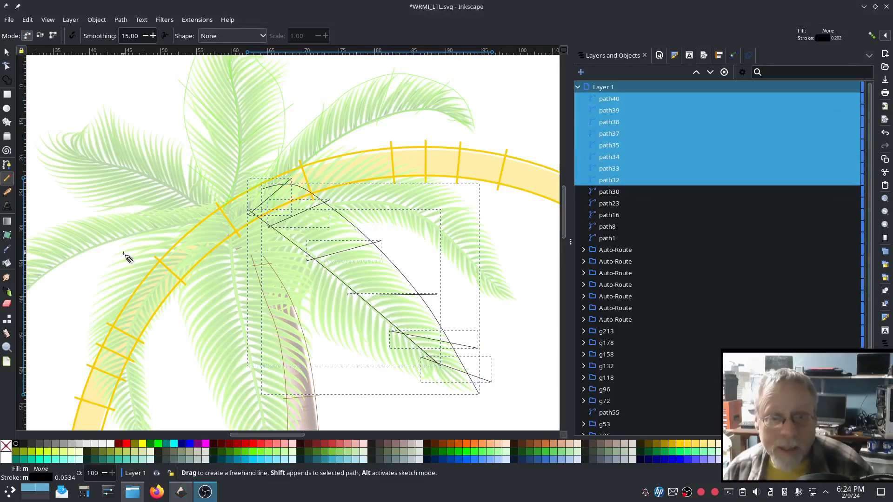
left_click(7, 52)
key("ctrl+k")
Open the Ink/Stitch Params for the combined lower-right frond and make it a custom satin column with the "E" Stitch method
left_click(197, 19)
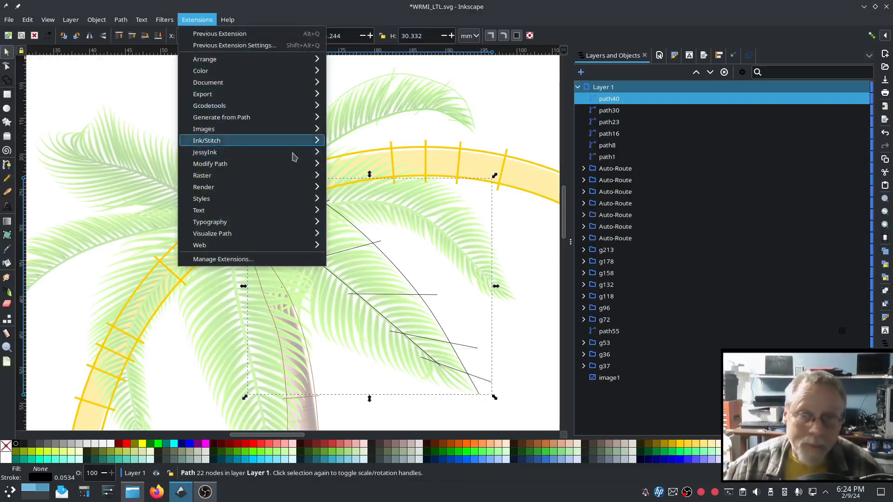
mouse_move(291, 142)
left_click(430, 137)
left_click(108, 88)
left_click(81, 147)
left_click_drag(256, 251, 206, 251)
left_click(275, 170)
left_click(270, 187)
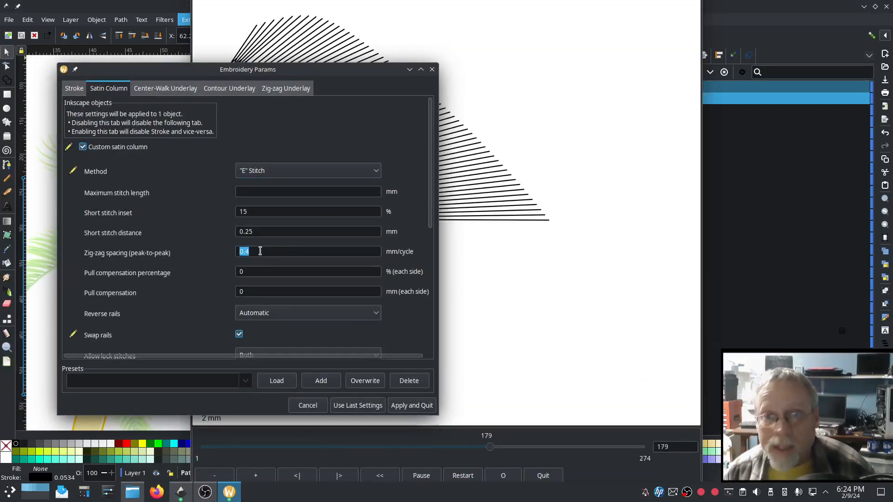
Set the lower-right frond's random zig-zag spacing to 20% and apply the embroidery parameters
scroll(218, 312, "down", 10)
double_click(242, 270)
type("20")
left_click(411, 406)
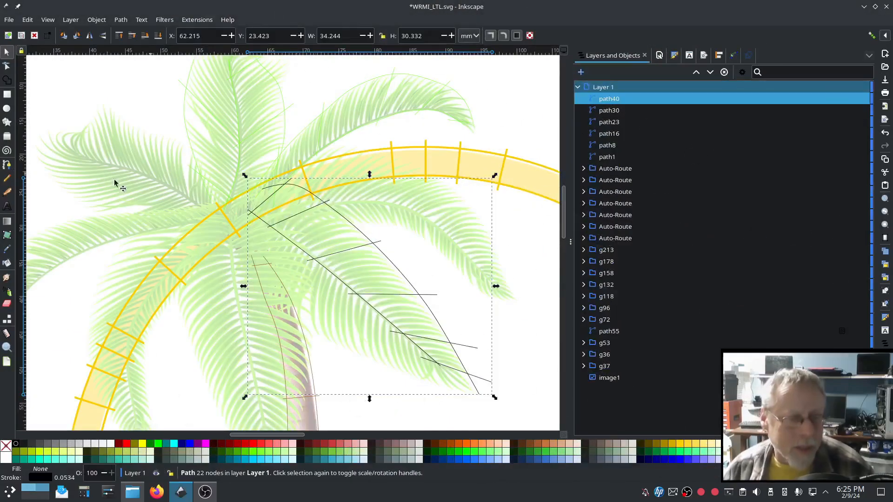
Give the lower-right frond path the light green stroke sampled from an existing frond outline
left_click(6, 249)
scroll(456, 96, "up", 4)
left_click(472, 88, "shift")
scroll(465, 139, "down", 6)
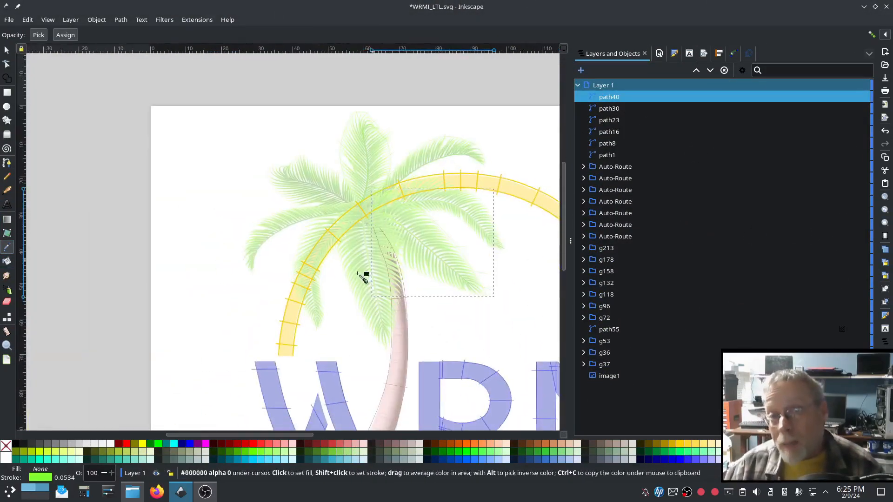
Duplicate the lower-right frond path, rotate the copy 90° clockwise and move it towards the lower half of the frond
scroll(451, 228, "up", 4)
key("s")
key("ctrl+d")
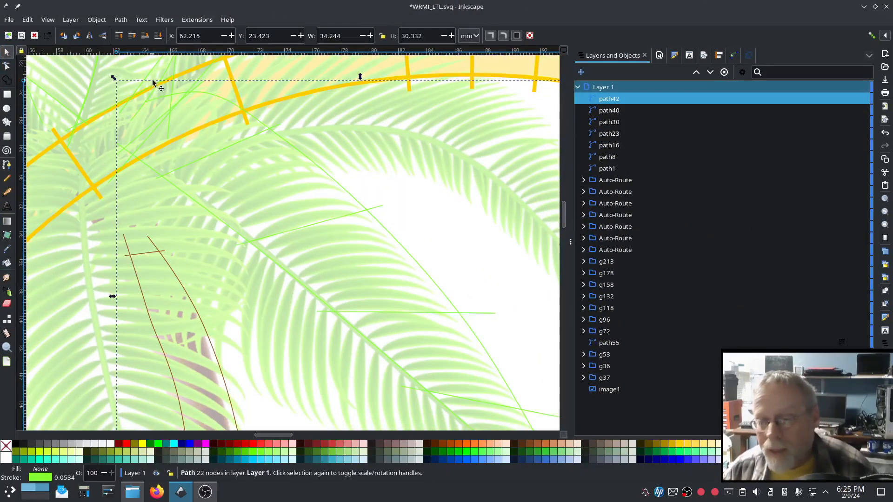
left_click(77, 36)
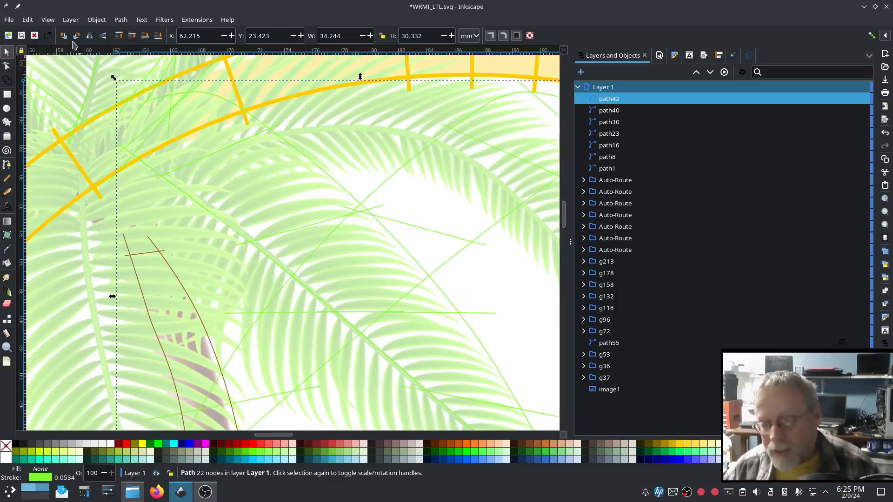
left_click_drag(358, 230, 300, 386)
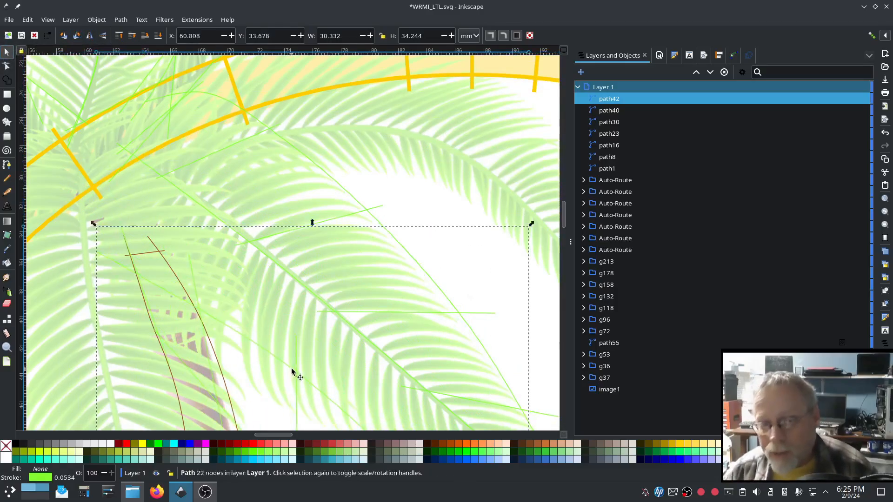
Move the duplicate up to the palm's centre and rotate it freehand towards the direction of the frond's stem
scroll(298, 279, "down", 5)
left_click_drag(304, 214, 293, 148)
scroll(400, 204, "down", 3)
left_click(399, 315)
left_click_drag(445, 341, 302, 177)
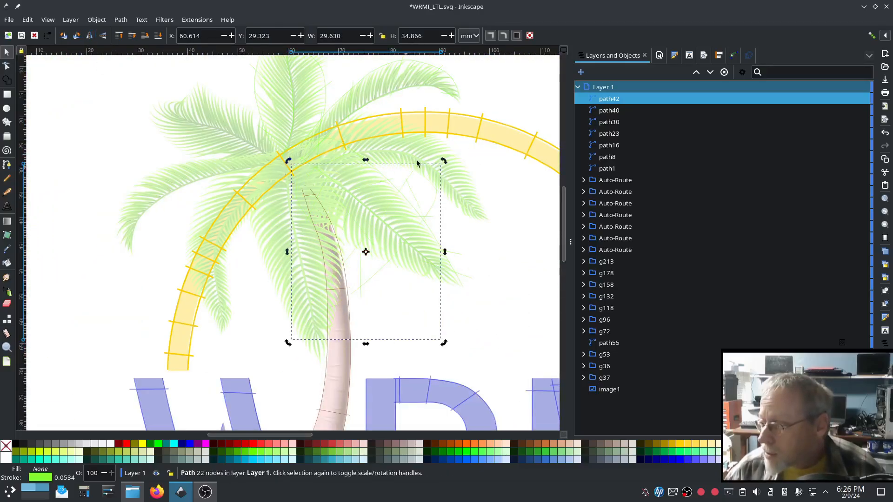
left_click_drag(442, 164, 287, 182)
scroll(398, 259, "up", 3)
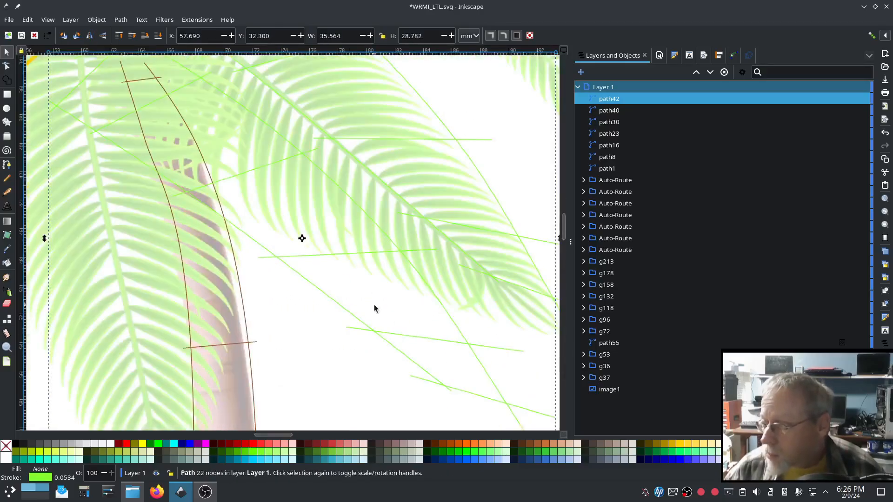
Shift the duplicate upwards over the frond and flip it horizontally
left_click_drag(363, 325, 367, 274)
left_click_drag(464, 368, 317, 318)
left_click(89, 38)
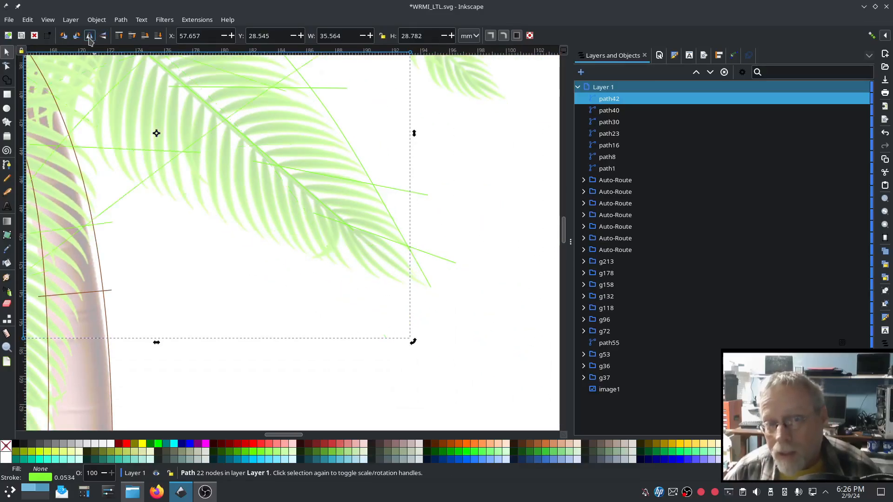
Rotate the duplicate further and move it to the empty area beyond the sun arc's upper right
scroll(311, 284, "down", 2)
left_click_drag(362, 368, 275, 197)
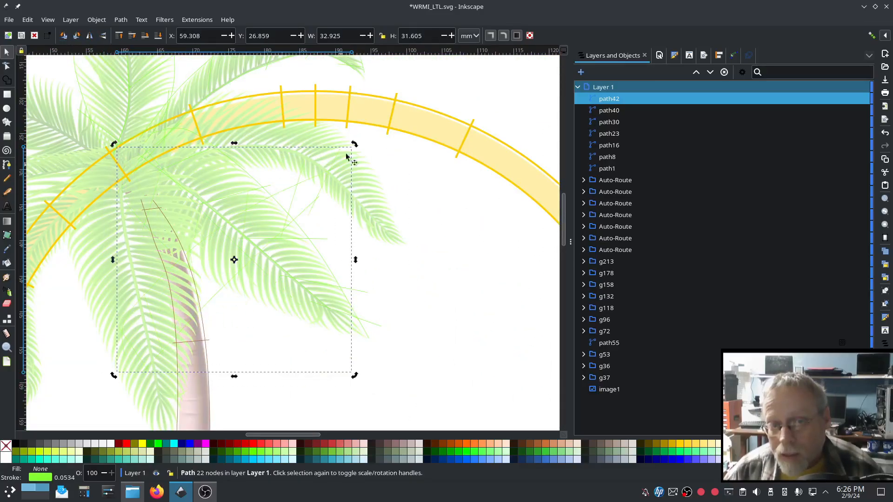
left_click_drag(355, 144, 488, 246)
scroll(328, 343, "down", 2)
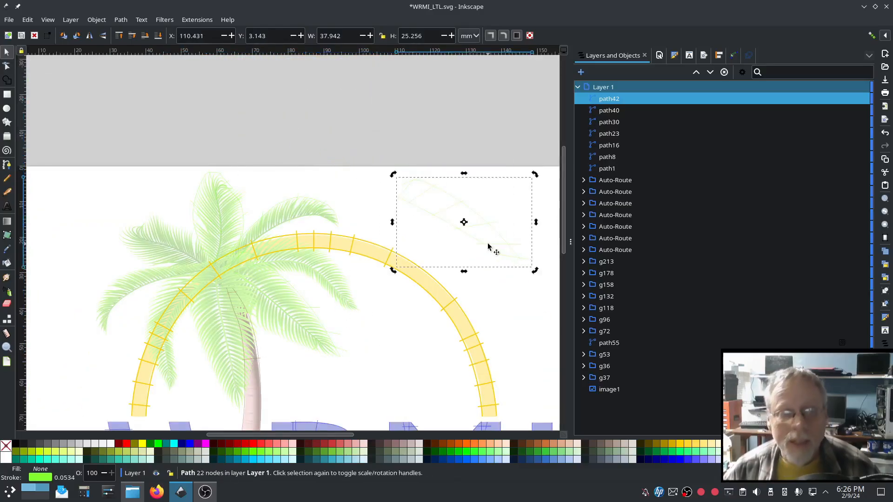
Flip the duplicate horizontally in the empty area, rotate it, and move it back onto the lower-right frond
left_click(90, 35)
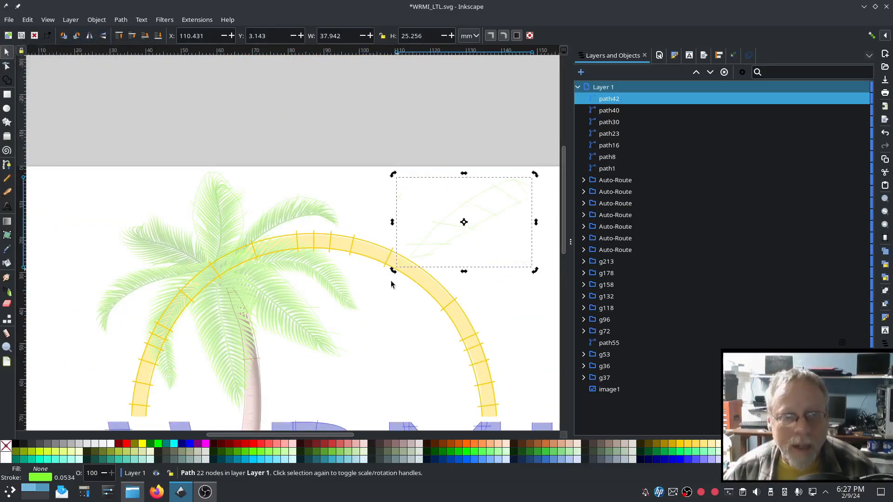
left_click_drag(393, 270, 485, 259)
scroll(412, 235, "up", 2)
left_click_drag(459, 232, 114, 418)
Rotate and reposition the mirrored copy so it covers the frond's lower leaves with its straight rail along the stem
left_click_drag(305, 385, 481, 223)
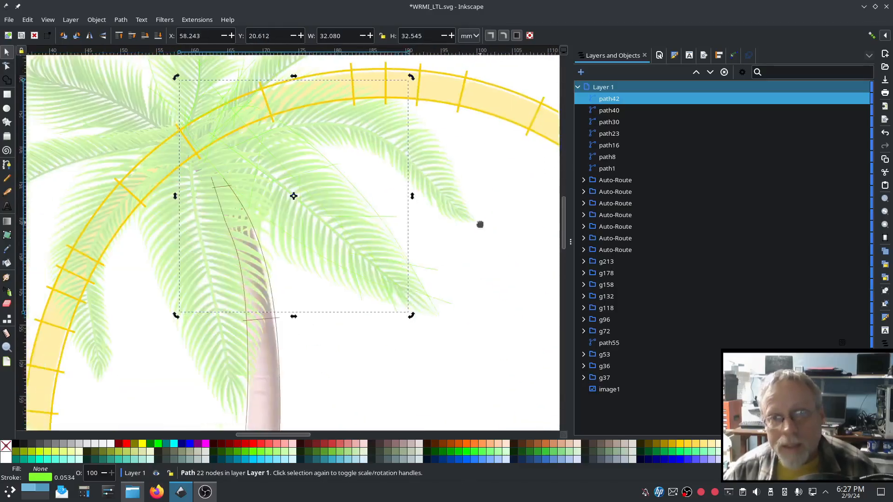
scroll(351, 252, "up", 2)
left_click_drag(358, 298, 378, 353)
left_click_drag(467, 378, 369, 289)
left_click_drag(160, 153, 321, 350)
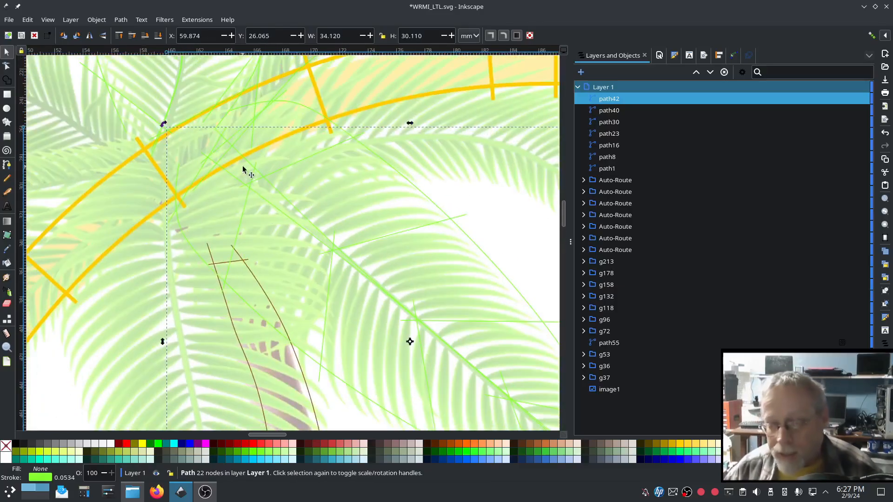
left_click_drag(243, 166, 249, 163)
left_click_drag(162, 123, 153, 137)
left_click_drag(419, 391, 337, 220)
mouse_move(554, 369)
left_mouse_down()
mouse_move(444, 327)
mouse_move(458, 341)
mouse_move(421, 341)
mouse_move(420, 325)
mouse_move(393, 313)
left_mouse_up()
scroll(256, 306, "down", 1)
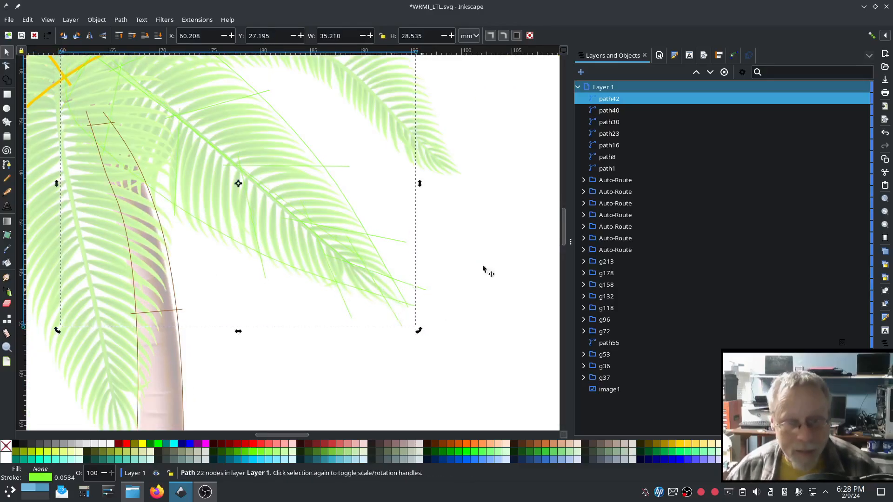
Select both halves of the lower-right frond and play their stitch-out in the Ink/Stitch simulator
left_click(609, 110, "shift")
left_click(197, 19)
left_click(500, 340)
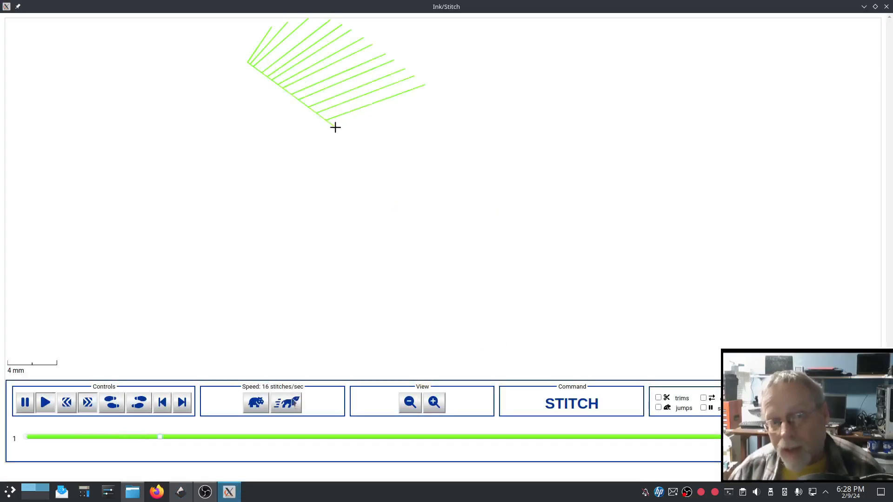
left_click(886, 6)
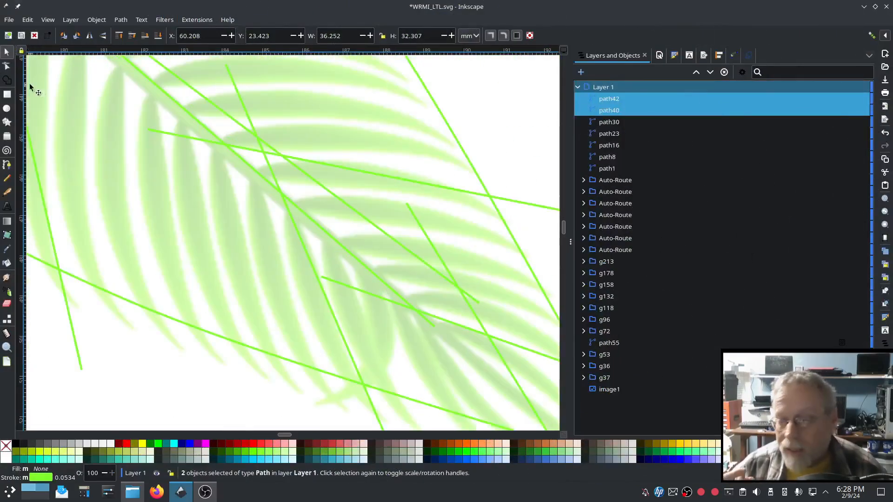
Bring the two halves' stem rails together at the frond's tip and adjust the start node near the palm's centre
key("n")
left_click(434, 328)
left_click_drag(435, 328, 458, 318)
left_click(479, 302)
left_click_drag(479, 302, 457, 318)
left_click_drag(46, 58, 297, 392)
left_click_drag(274, 268, 259, 275)
left_click(238, 288)
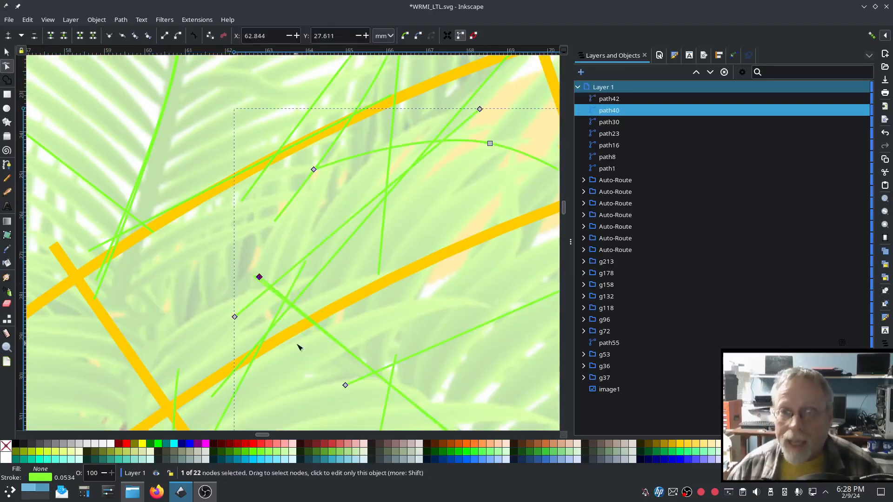
Nudge the upper half of the lower-right frond slightly down against the stem
scroll(211, 186, "down", 5)
scroll(339, 298, "up", 5)
left_click(326, 243)
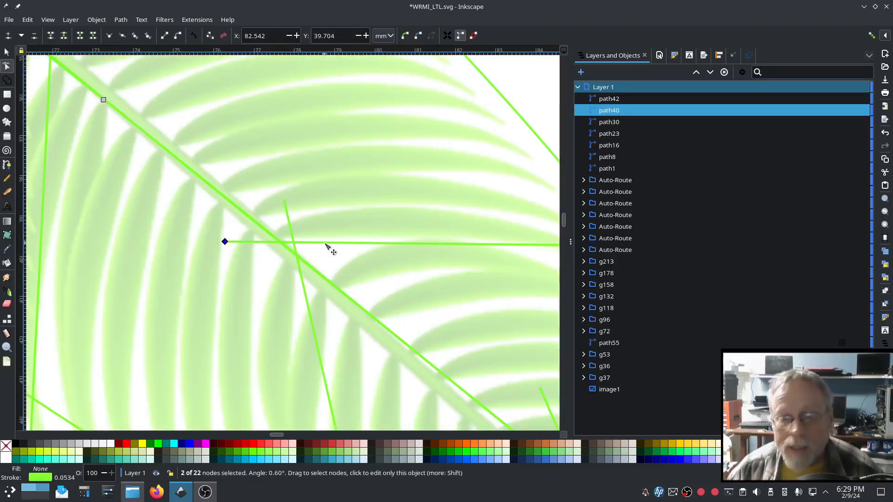
left_click(6, 52)
left_click_drag(369, 243, 370, 248)
Select both adjusted frond halves and run the Ink/Stitch simulator on them again
scroll(387, 269, "down", 4)
left_click(390, 274, "shift")
left_click(197, 19)
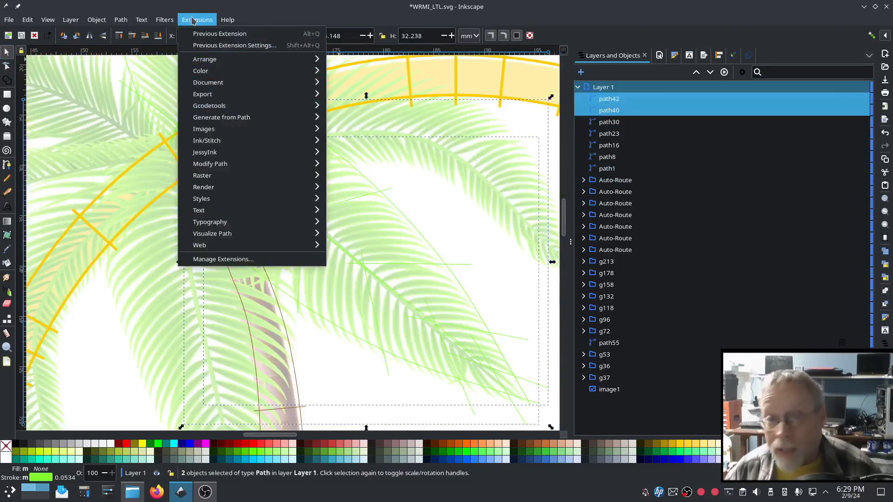
mouse_move(218, 141)
mouse_move(428, 307)
left_click(501, 338)
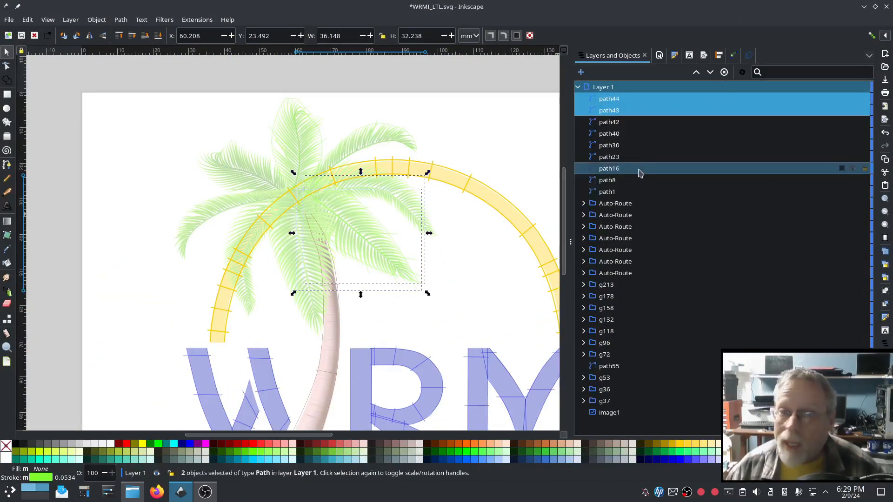
Move the two selected frond halves onto the downward-hanging frond left of the trunk and rotate them to match it
left_click_drag(375, 268, 310, 338)
left_click(310, 337)
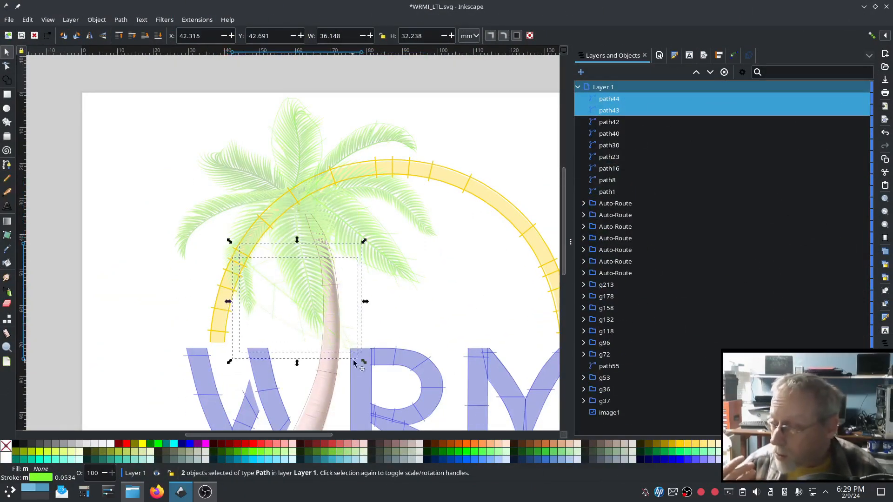
left_click_drag(363, 362, 309, 374)
left_click_drag(300, 336, 313, 293)
Duplicate the upper-right frond's satin path, flip it horizontally, and move and rotate it onto the long left frond
left_click(412, 135)
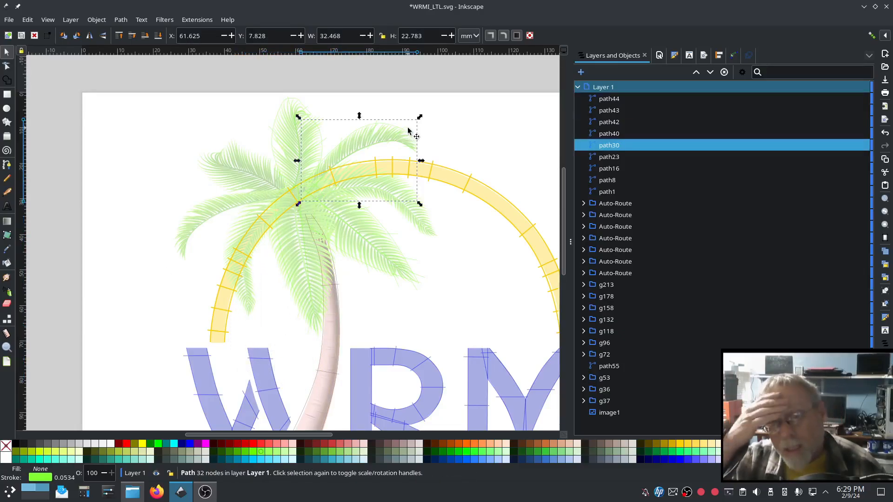
key("ctrl+d")
key("h")
left_click_drag(338, 126, 159, 181)
left_click(158, 181)
mouse_move(119, 259)
left_mouse_down()
mouse_move(112, 233)
mouse_move(122, 264)
left_mouse_up()
left_click_drag(144, 245, 189, 240)
left_click_drag(166, 267, 164, 264)
left_click(169, 249)
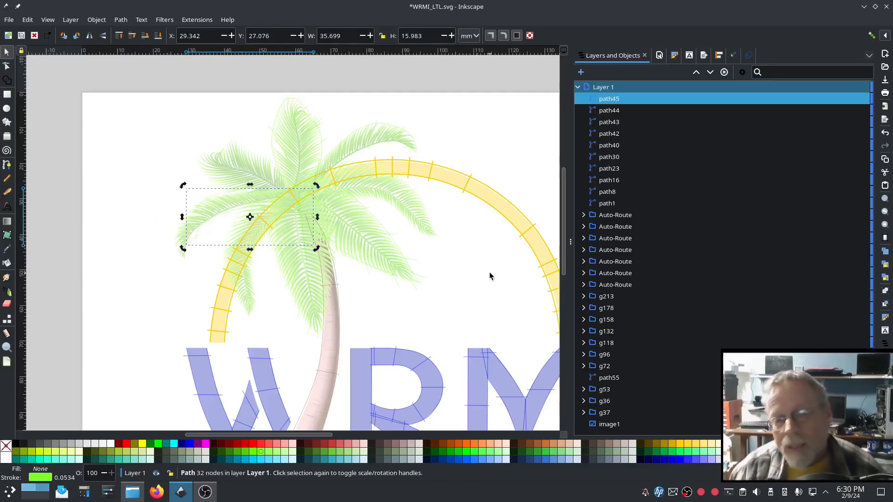
Play the whole design's stitch-out in the Ink/Stitch simulator at 1024 stitches/sec and view it in realistic rendering
double_click(281, 72)
left_click(197, 20)
mouse_move(211, 140)
mouse_move(384, 305)
left_click(503, 363)
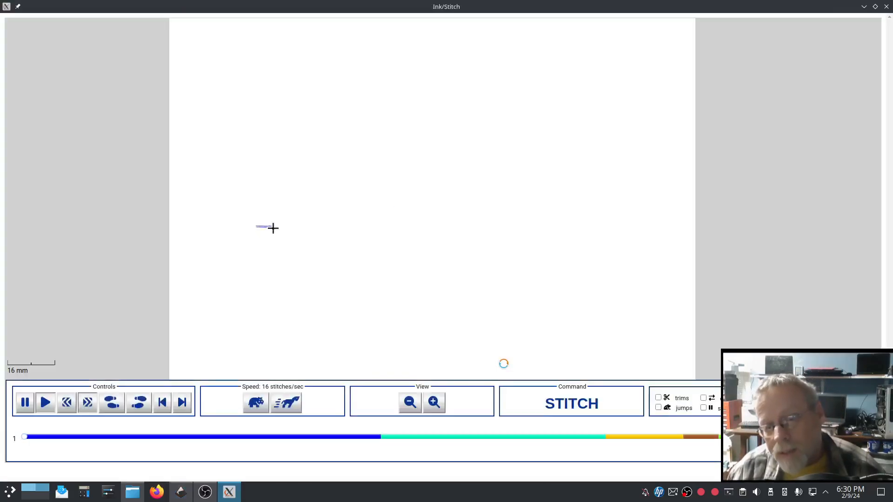
left_click(285, 405)
left_click(285, 404)
left_click(285, 404)
double_click(285, 404)
left_click(286, 405)
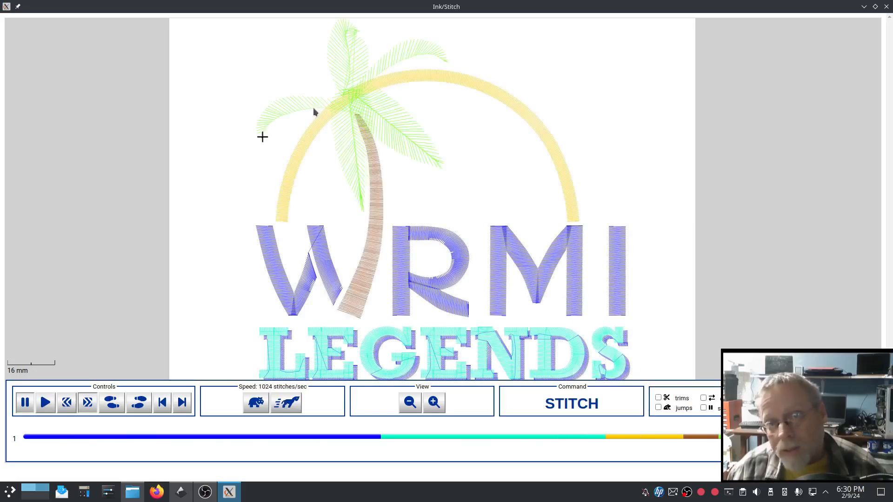
left_click(770, 408)
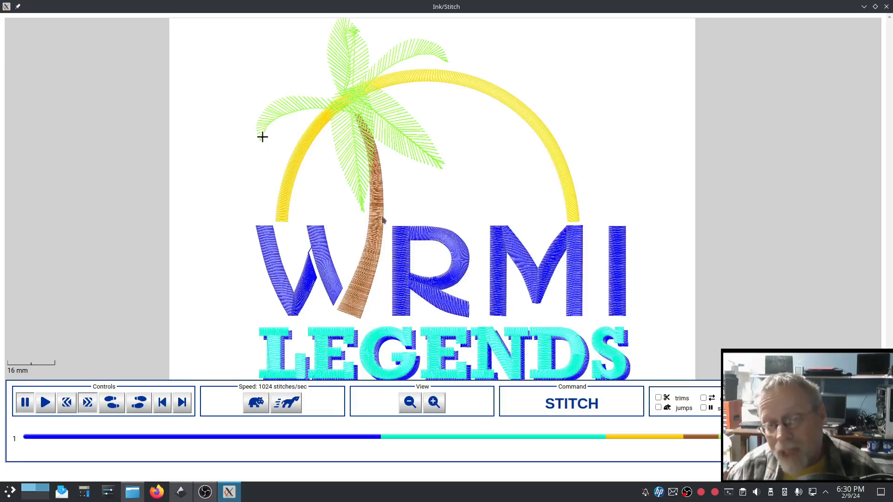
left_click(886, 6)
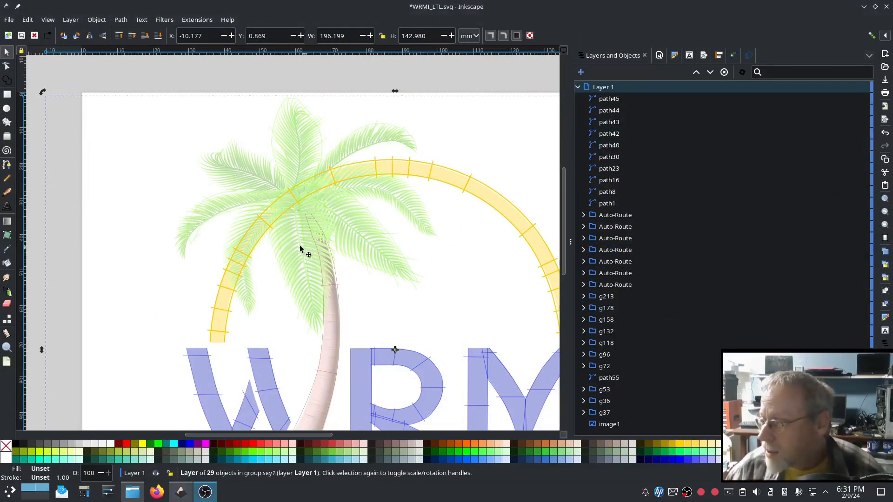
Duplicate both halves of the top frond and move and rotate the copies onto the upper-left frond
scroll(289, 232, "up", 3)
key("Escape")
scroll(248, 240, "up", 2)
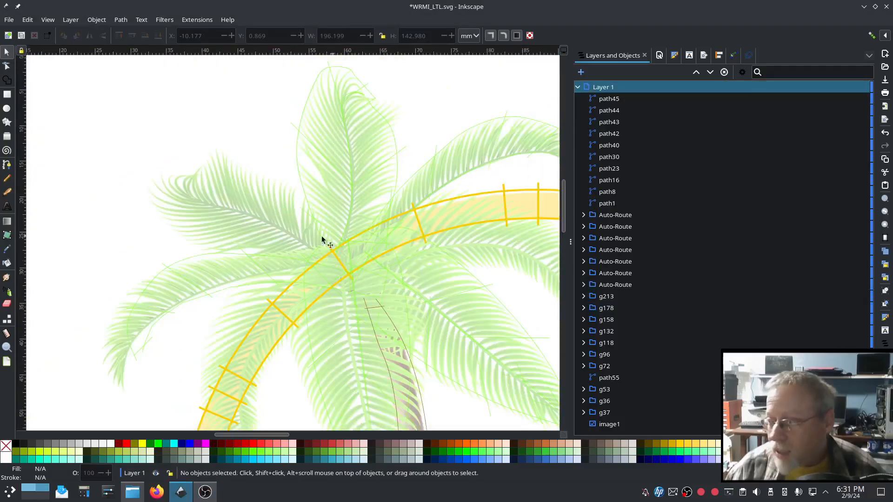
left_click(297, 152, "ctrl")
left_click(619, 171, "ctrl")
key("ctrl+d")
left_click_drag(324, 69, 196, 91)
left_click_drag(161, 83, 137, 189)
left_click_drag(243, 186, 268, 228)
left_click_drag(527, 294, 420, 227)
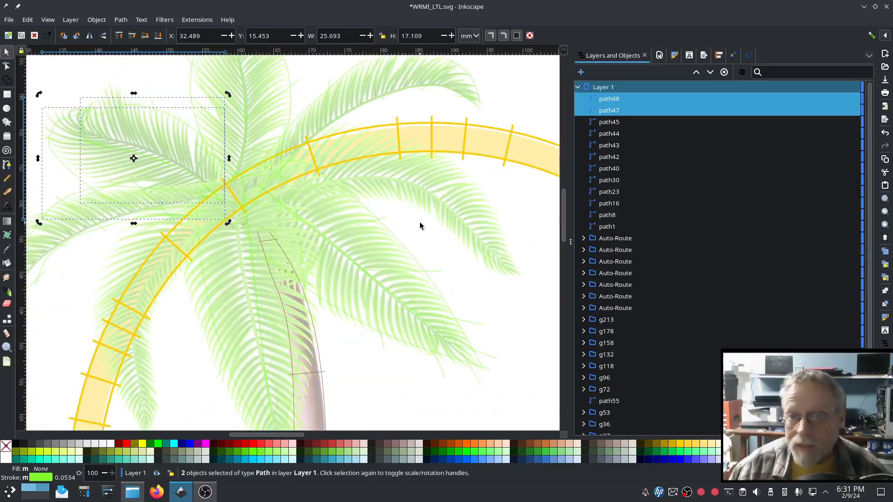
left_click_drag(457, 274, 467, 243)
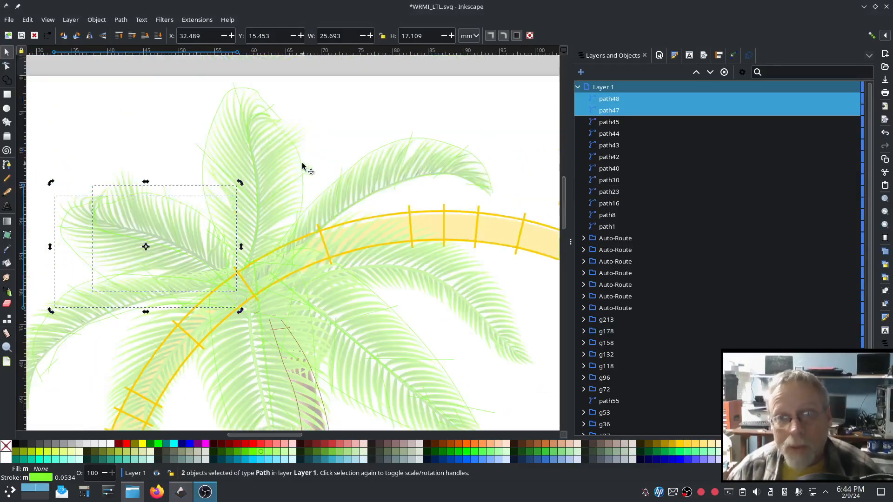
Draw a stem rail along the midrib of the right frond under the sun arc and smooth all its nodes
key("Escape")
key("plus")
key("plus")
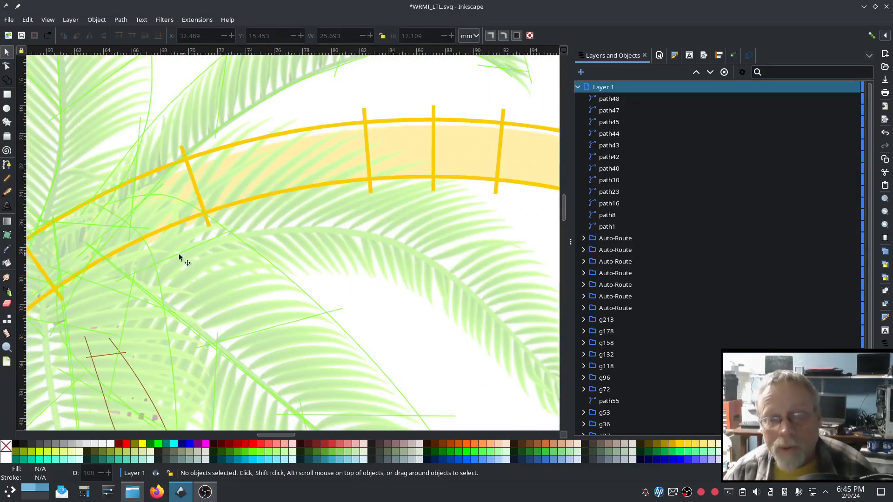
key("b")
left_click(101, 289)
left_click(219, 241)
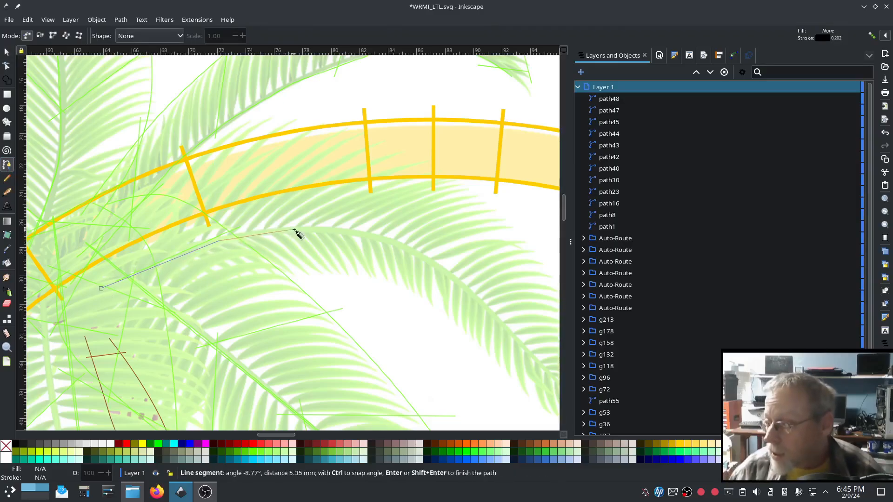
left_click(294, 229)
left_click(382, 238)
left_click(427, 261)
left_click(478, 298)
left_click_drag(478, 298, 322, 203)
double_click(416, 303)
key("n")
key("ctrl+a")
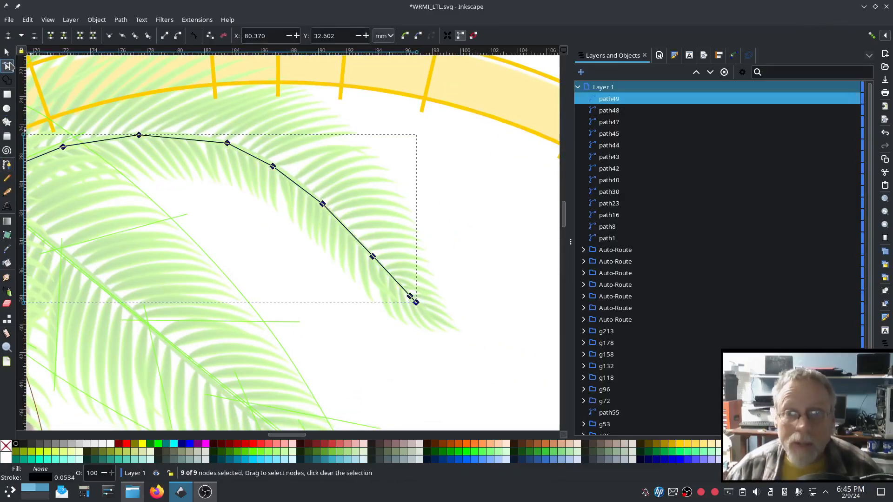
key("shift+s")
Draw the outer rail along the upper edge of the right frond to its tip and smooth all its nodes
left_click_drag(135, 205, 317, 249)
key("b")
left_click(102, 191)
left_click(179, 122)
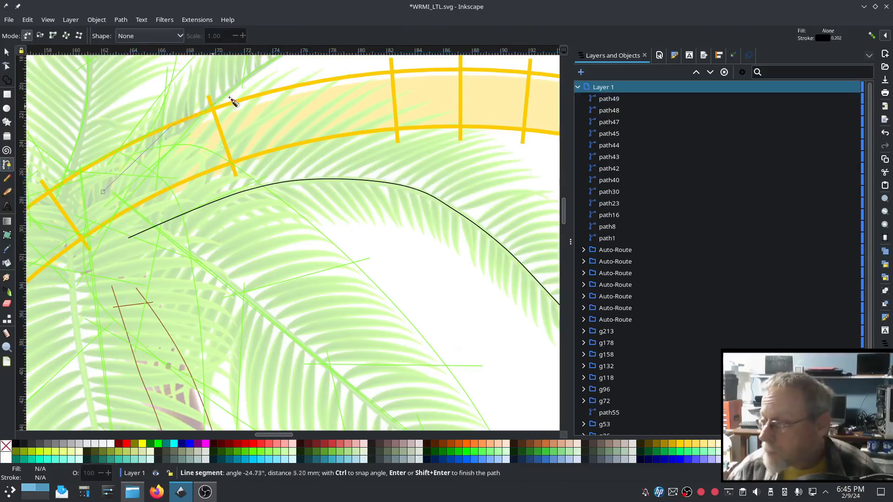
left_click(264, 76)
left_click(343, 73)
left_click(409, 88)
left_click(494, 136)
left_click_drag(494, 136, 293, 126)
left_click(356, 182)
double_click(438, 369)
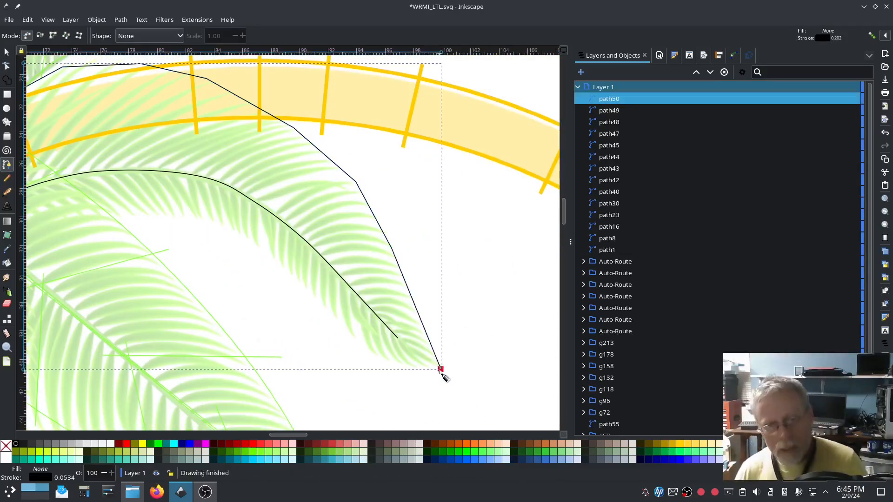
key("n")
key("ctrl+a")
key("shift+s")
Extend the stem rail's start node to the palm's centre
left_click_drag(121, 212, 354, 219)
key("b")
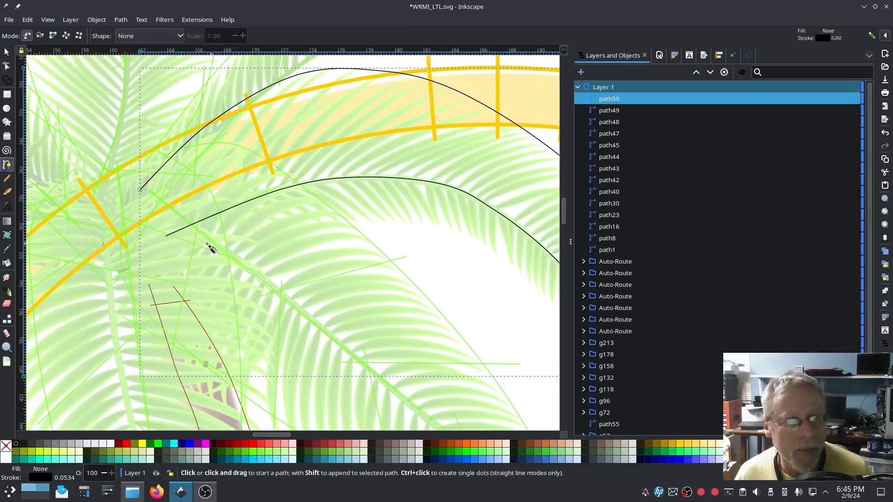
key("n")
left_click(168, 235)
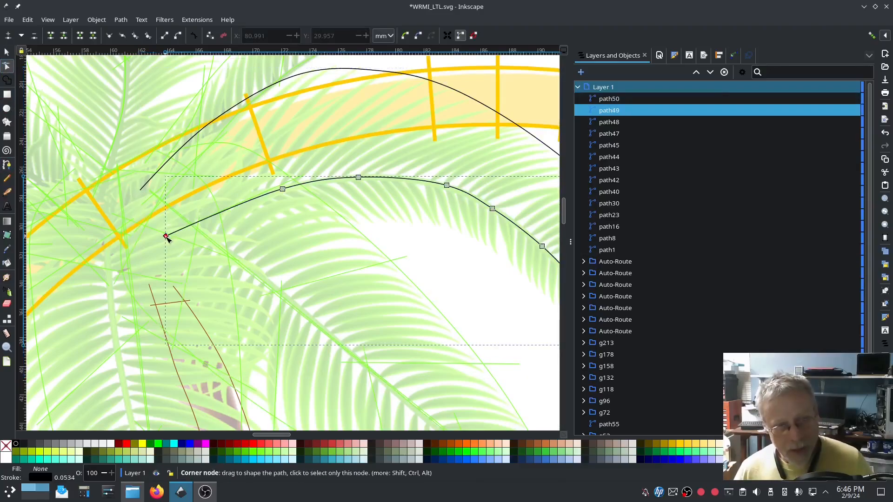
left_click_drag(166, 235, 121, 220)
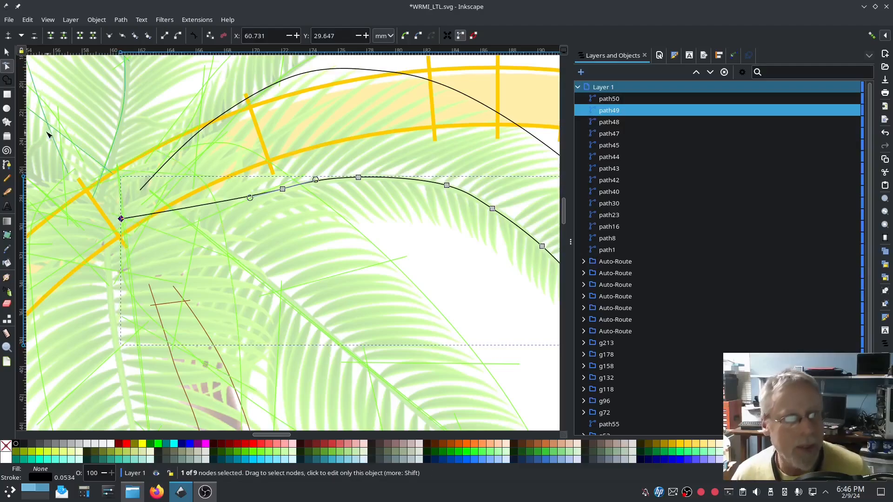
Draw two rungs across the rails near the palm's centre and move the second rung's lower end past the stem rail
left_click(7, 179)
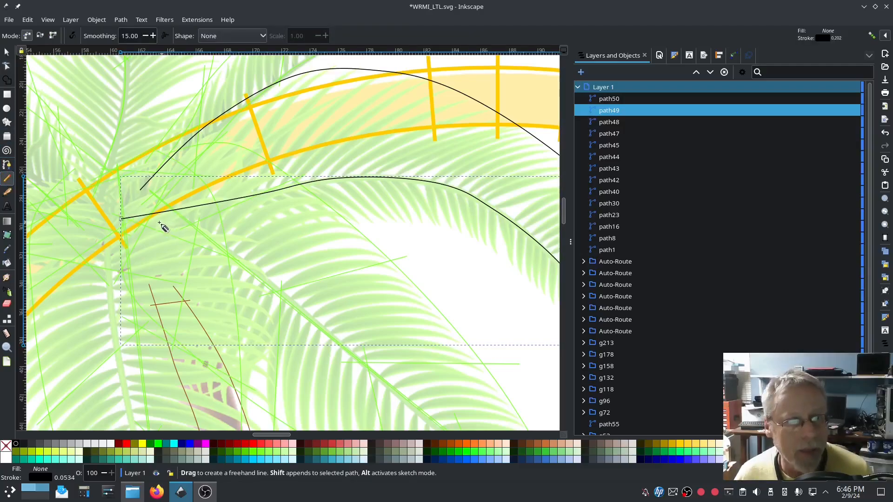
left_click(142, 219)
left_click(187, 132)
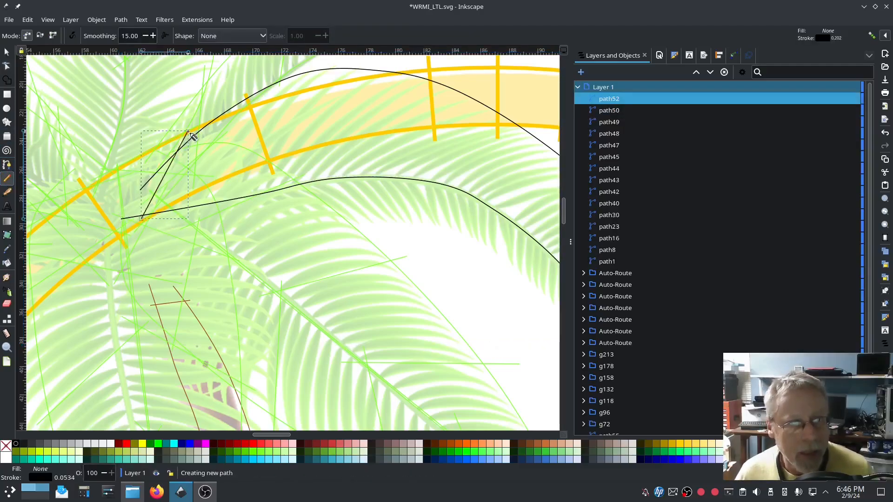
left_click(230, 182)
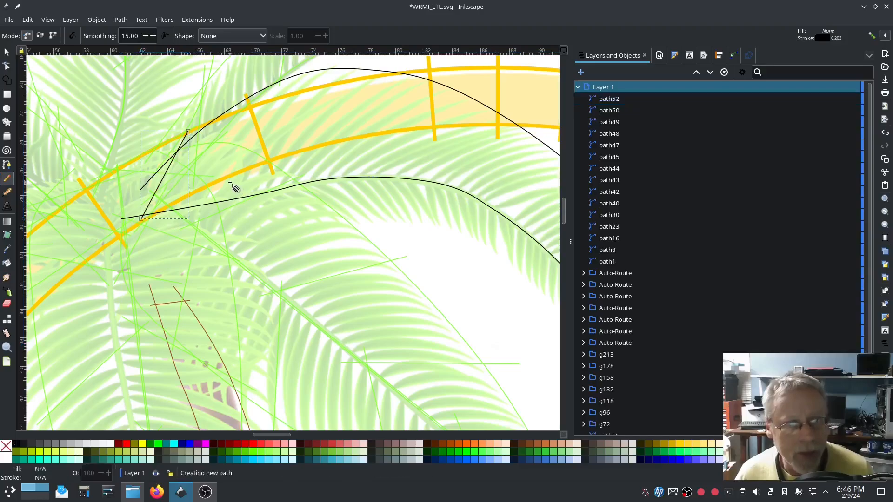
left_click(326, 63)
left_click_drag(369, 133, 301, 137)
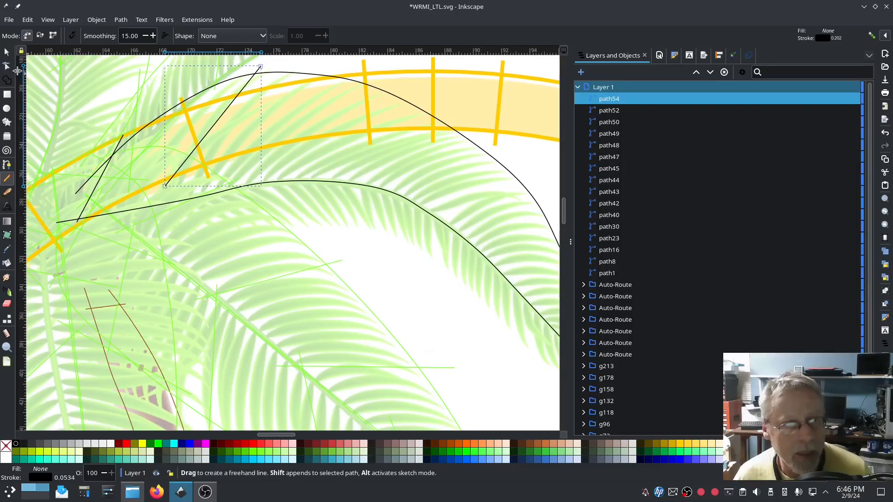
left_click(8, 67)
left_click_drag(166, 186, 141, 216)
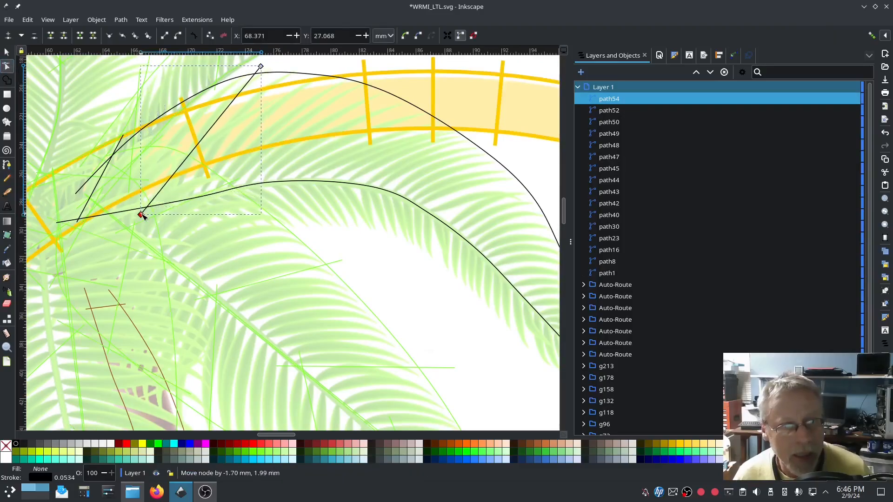
Add four more straight rungs across both rails from the right frond's middle to its tip, angled along the leaflets
left_click(7, 166)
left_click(285, 191)
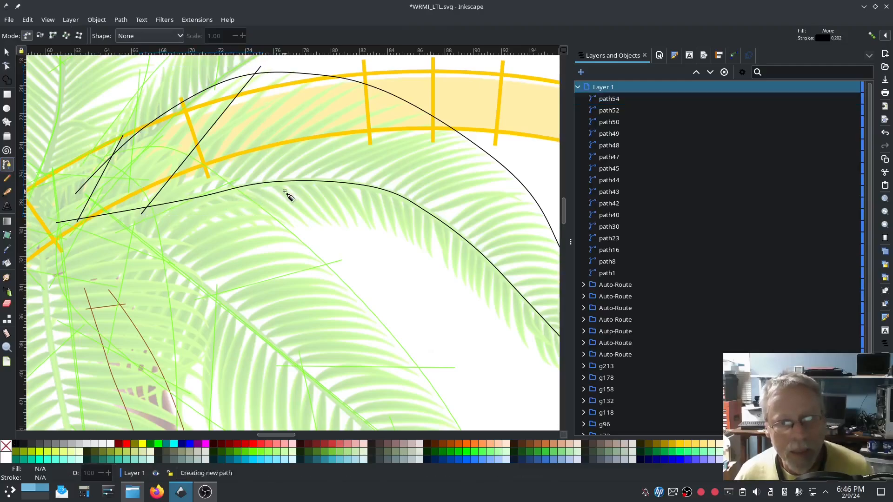
left_click(467, 126)
left_click_drag(423, 241, 245, 191)
key("Return")
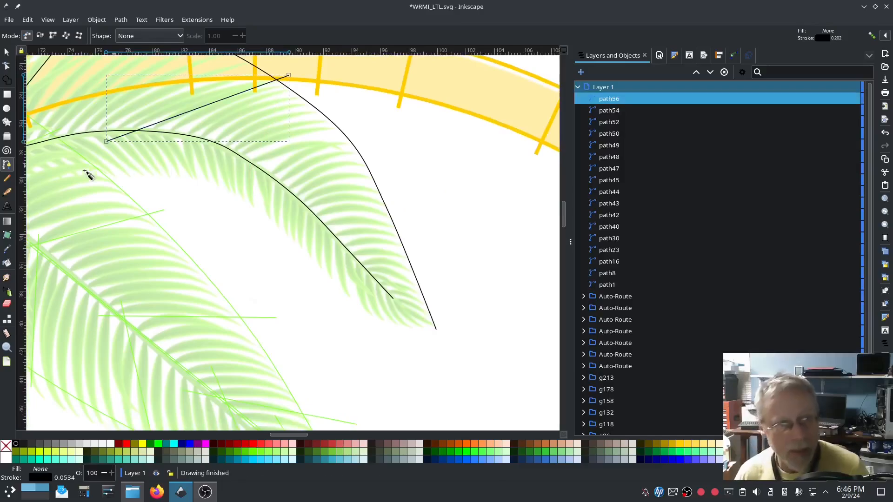
left_click(7, 180)
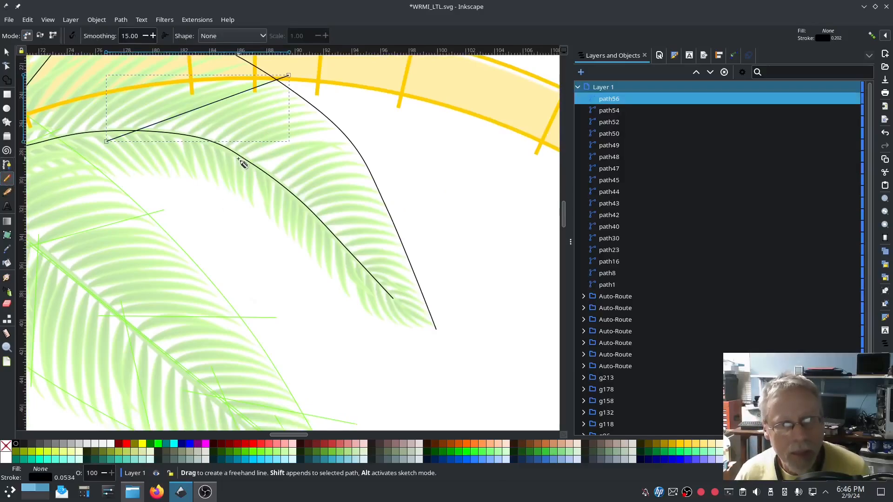
mouse_move(238, 159)
left_mouse_down()
mouse_move(339, 151)
mouse_move(356, 132)
left_mouse_up()
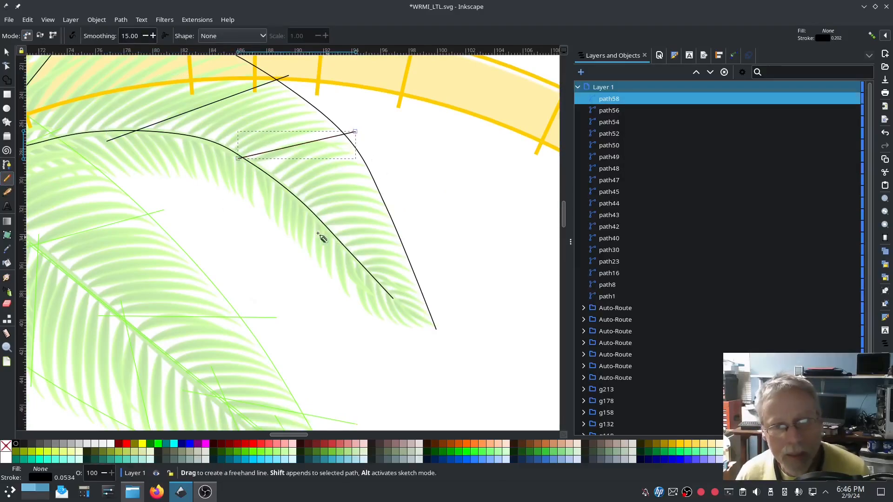
left_click(311, 212)
left_click(396, 212)
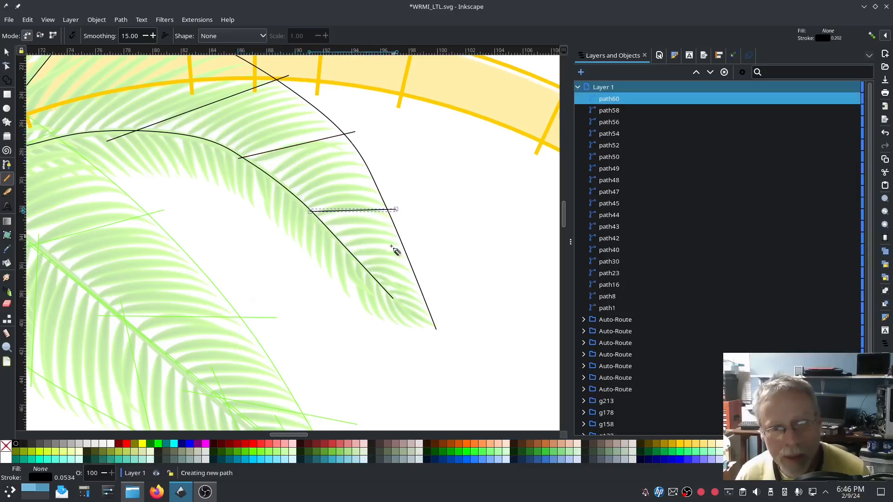
left_click(362, 269)
left_click(442, 301)
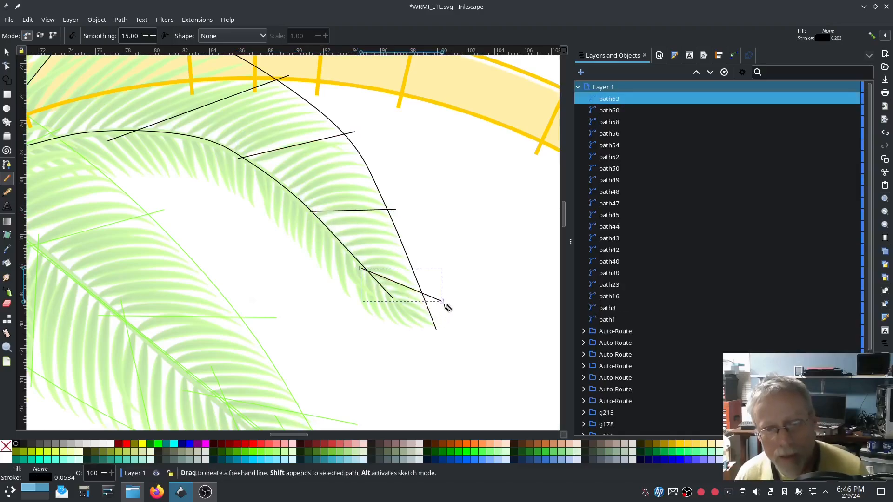
Select the right frond's two rails and six rungs and combine them into one path
left_click(604, 180)
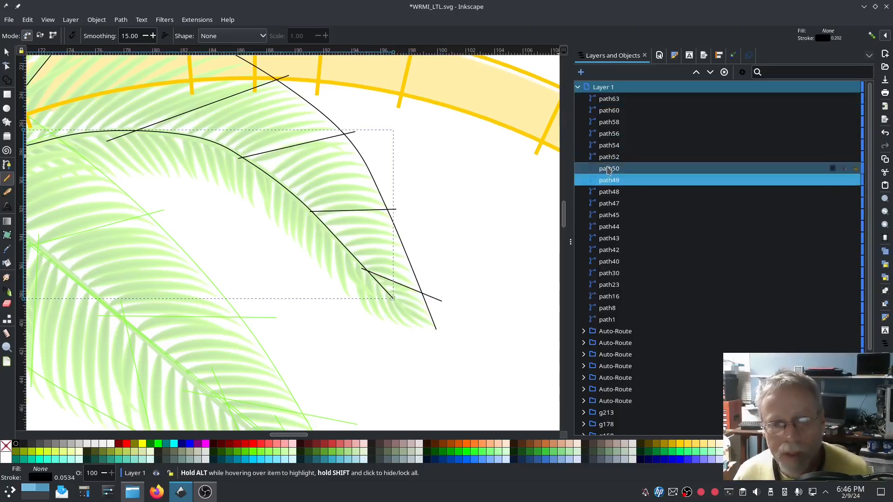
left_click(605, 103, "shift")
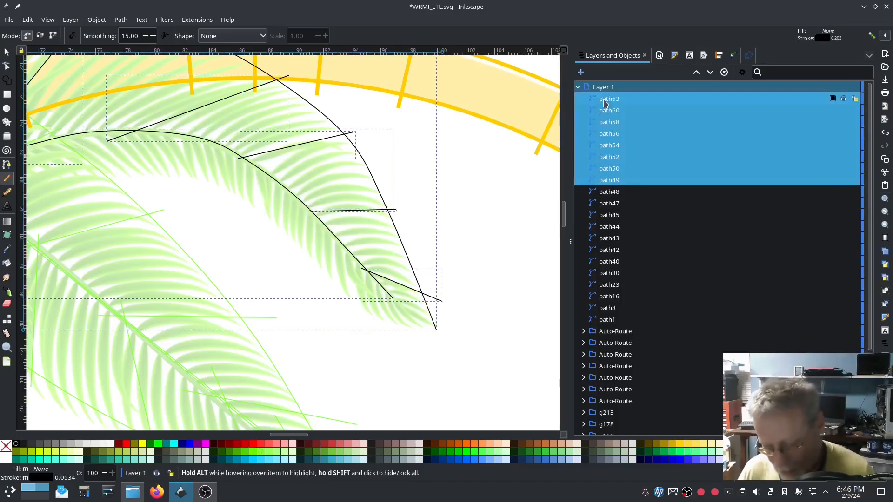
key("ctrl+k")
Enable a custom satin column for the combined right frond path in the Ink/Stitch parameters, using the "E" Stitch method
left_click(196, 20)
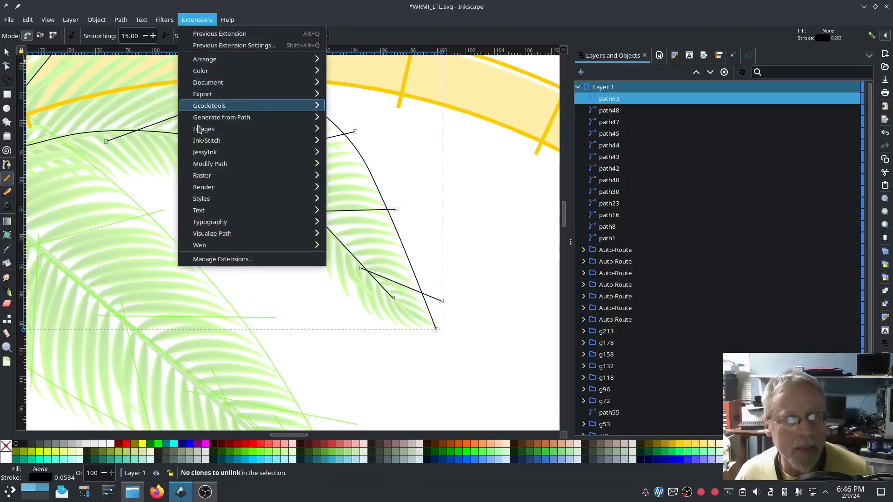
mouse_move(239, 138)
left_click(369, 210)
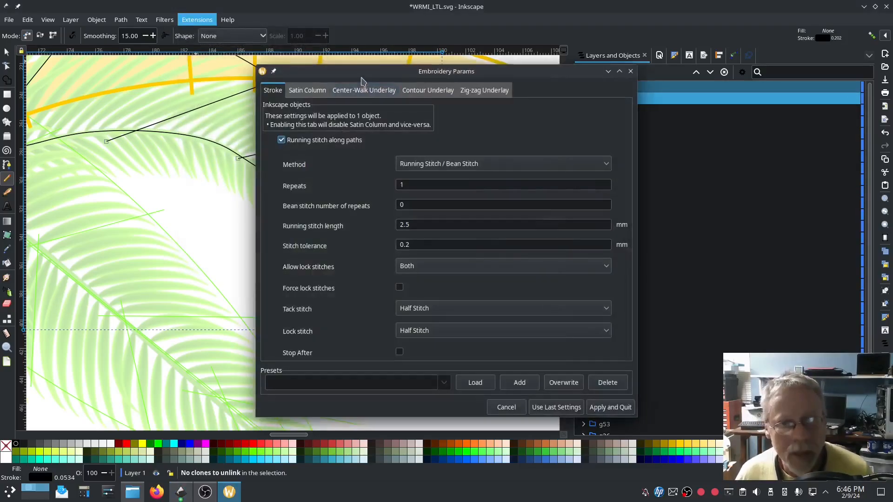
left_click_drag(363, 71, 149, 56)
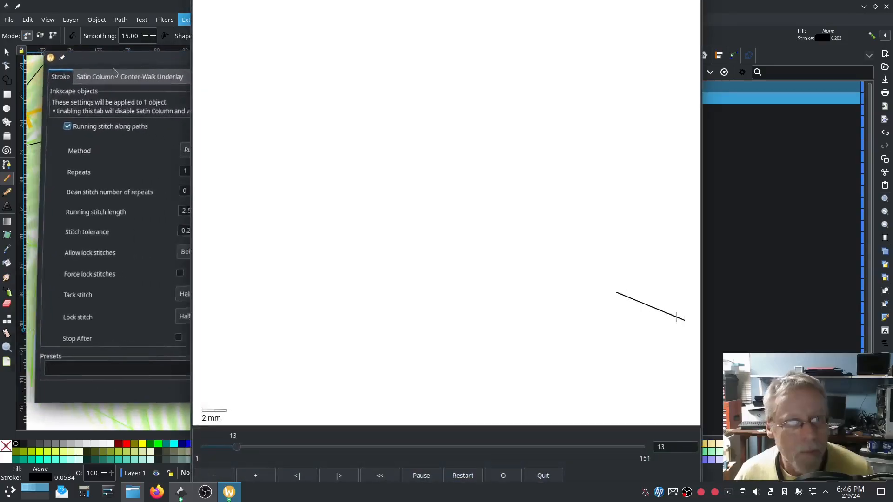
left_click(96, 76)
left_click(69, 134)
left_click(279, 159)
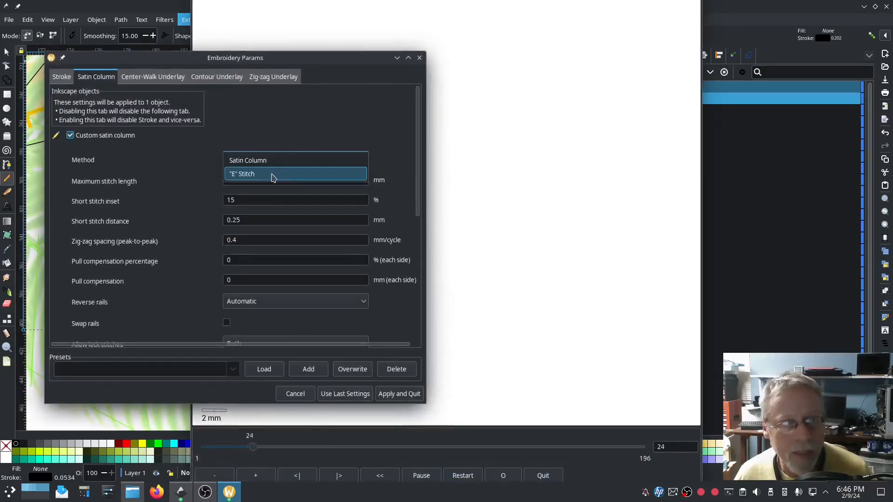
left_click(273, 175)
Set the satin's zig-zag spacing to 1 mm per cycle and its random zig-zag spacing percentage to 30
scroll(175, 258, "down", 2)
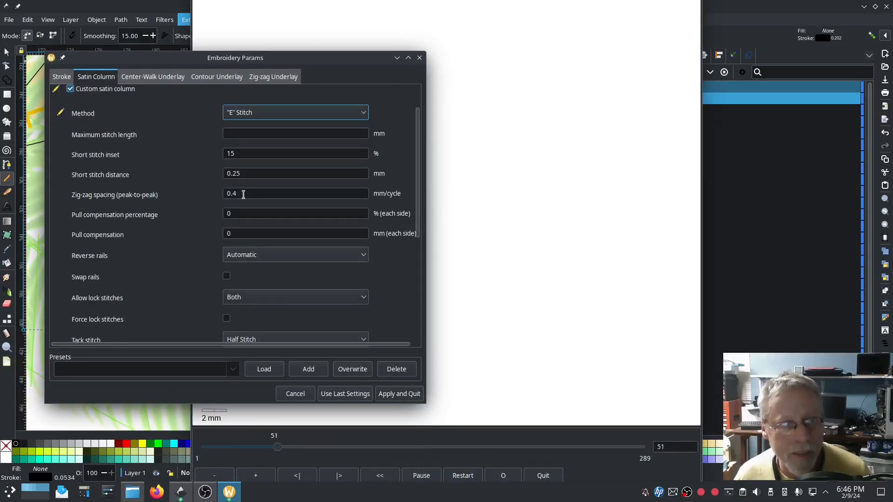
double_click(236, 193)
type("1")
scroll(191, 244, "down", 7)
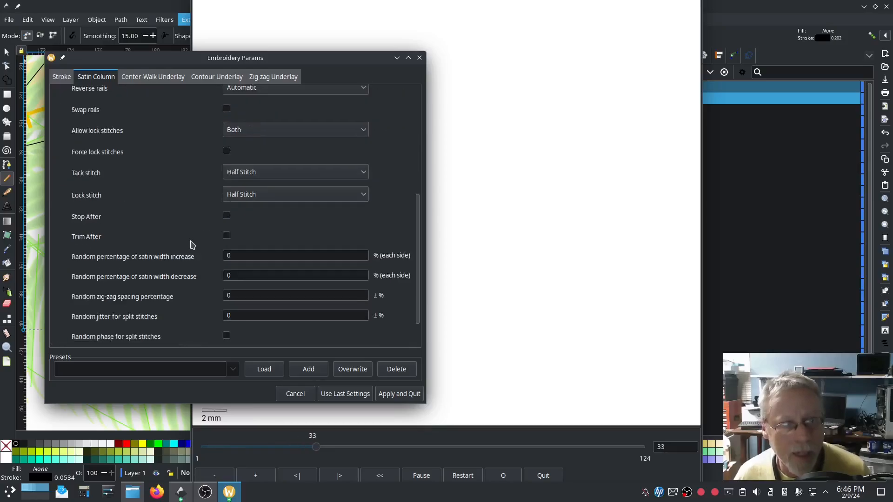
double_click(242, 296)
type("30")
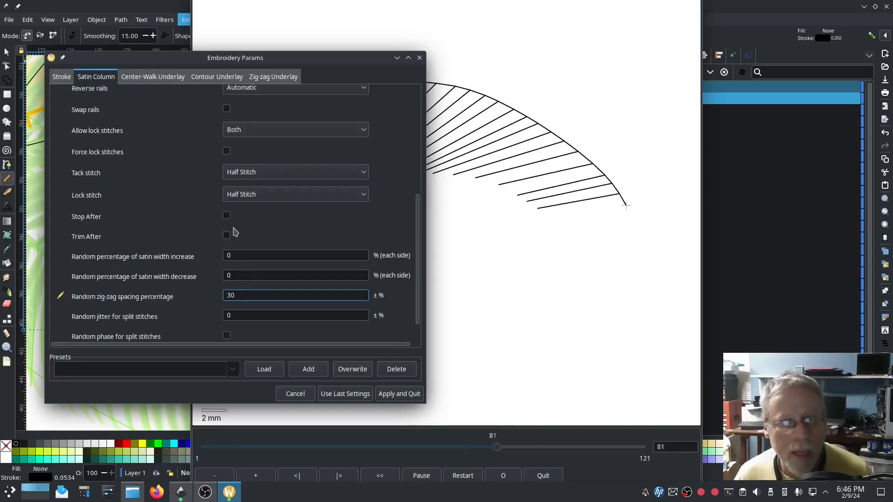
Swap the satin's rails so the spine runs along the frond's stem, and apply the embroidery parameters
scroll(184, 269, "up", 2)
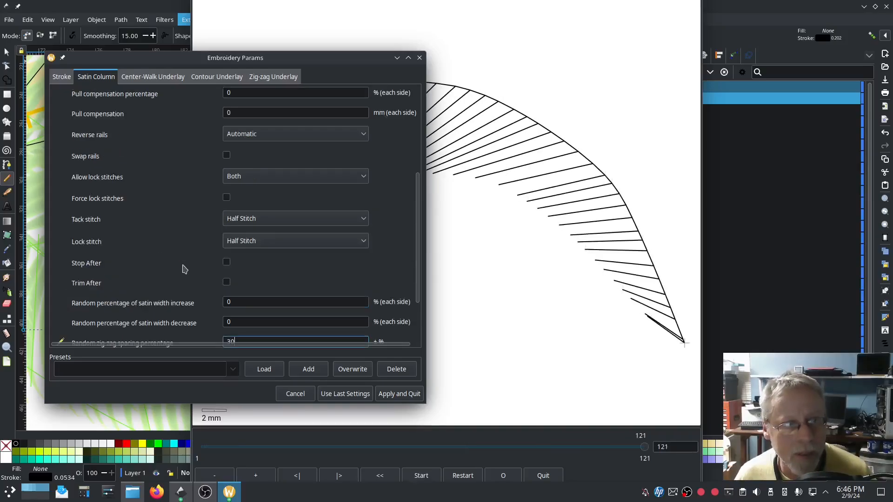
left_click(226, 155)
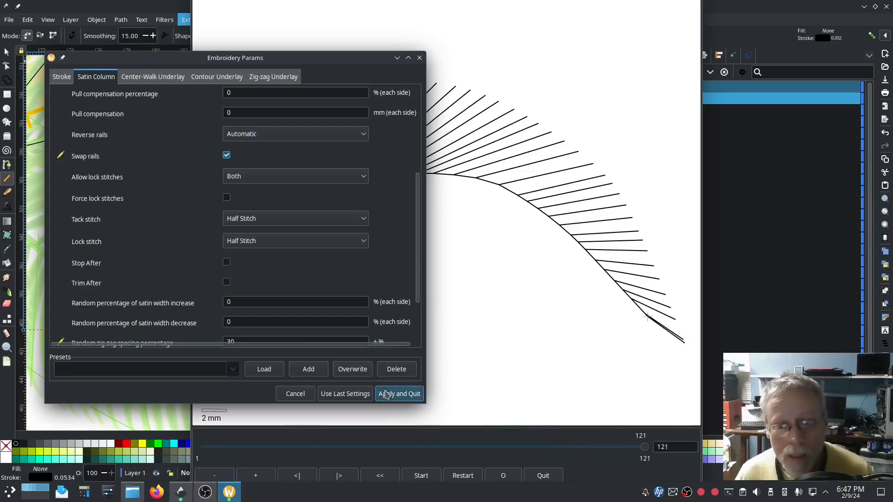
left_click(399, 393)
Draw a rail of straight segments along the right frond's lower leaflet edge, from near the palm's centre to the frond's tip
left_click_drag(168, 247, 536, 204)
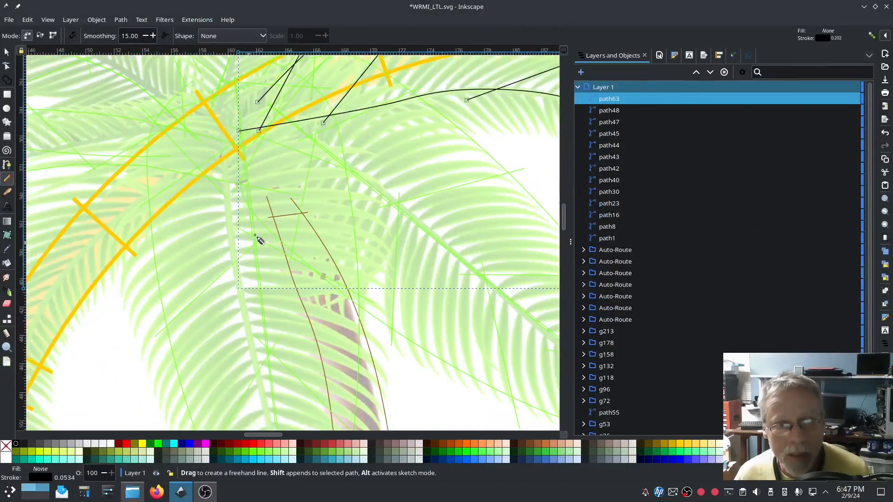
left_click(8, 165)
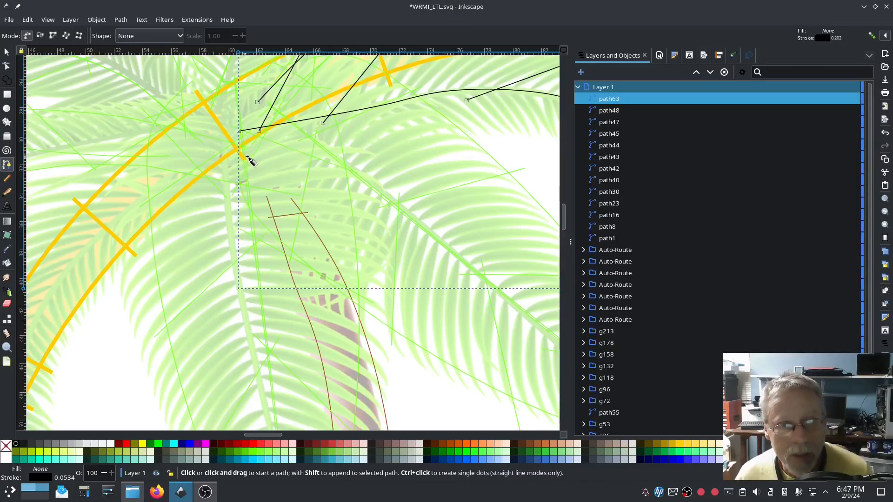
left_click(268, 151)
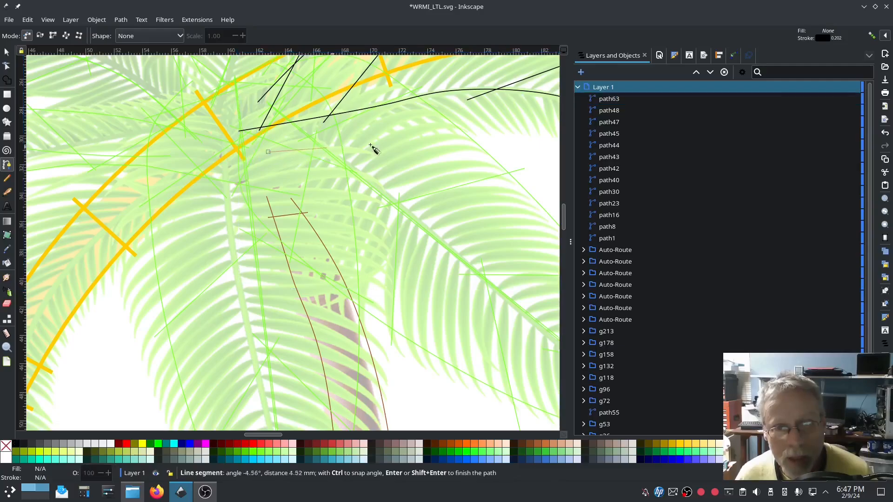
left_click(513, 135)
scroll(349, 135, "right", 10)
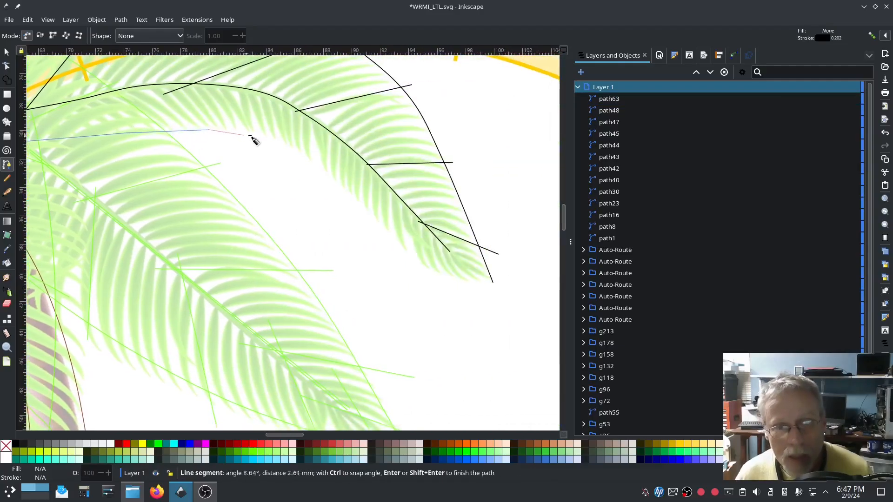
left_click(268, 135)
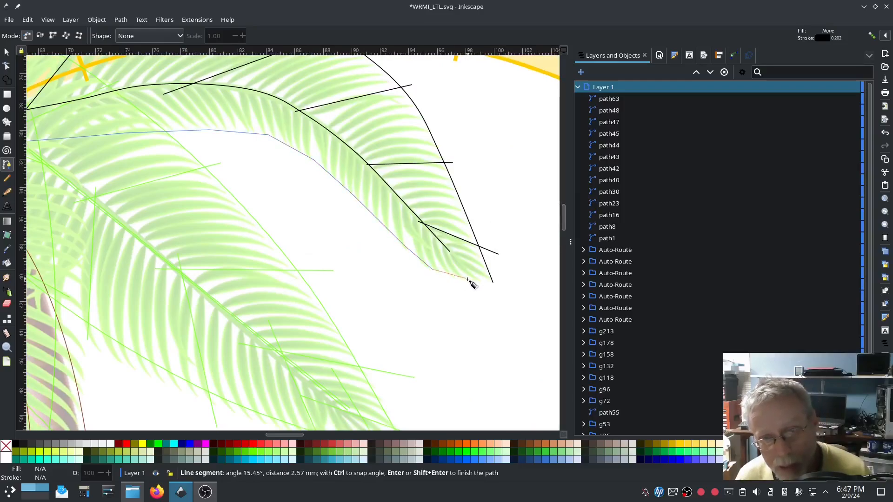
key("Return")
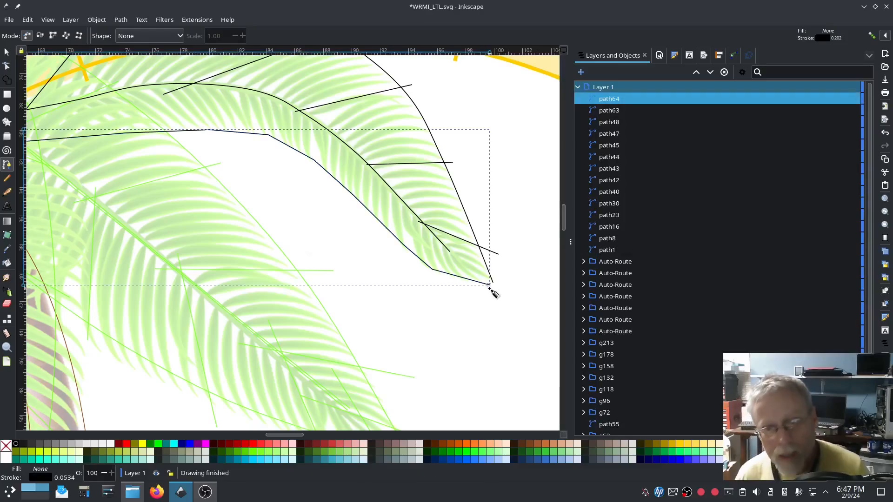
Make all nodes of the lower-edge rail symmetric to curve it
left_click(7, 66)
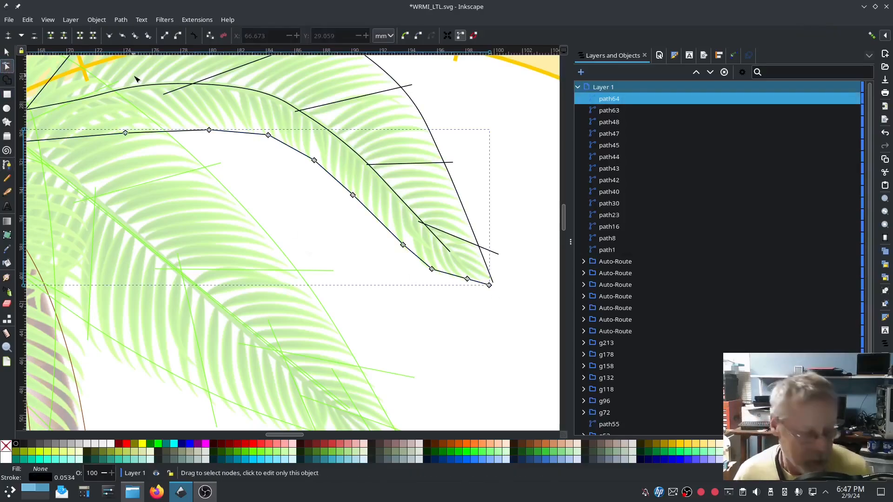
key("ctrl+a")
left_click(136, 36)
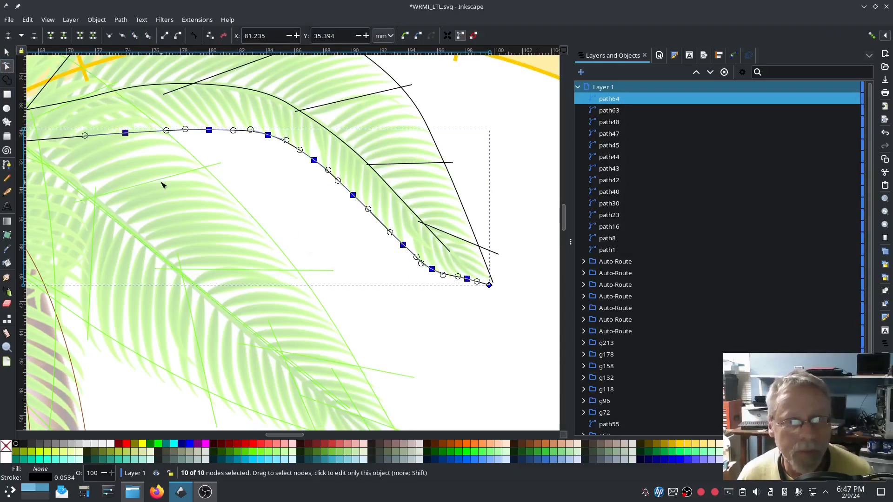
Draw a second rail with the Pen tool just above the right frond's stem, from the palm's centre to the stem's end
left_click_drag(161, 185, 406, 202)
left_click(7, 166)
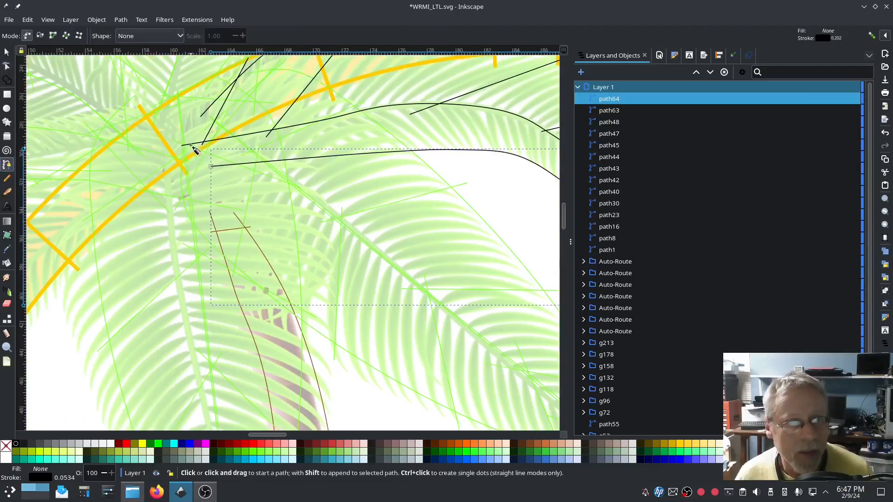
left_click(181, 141)
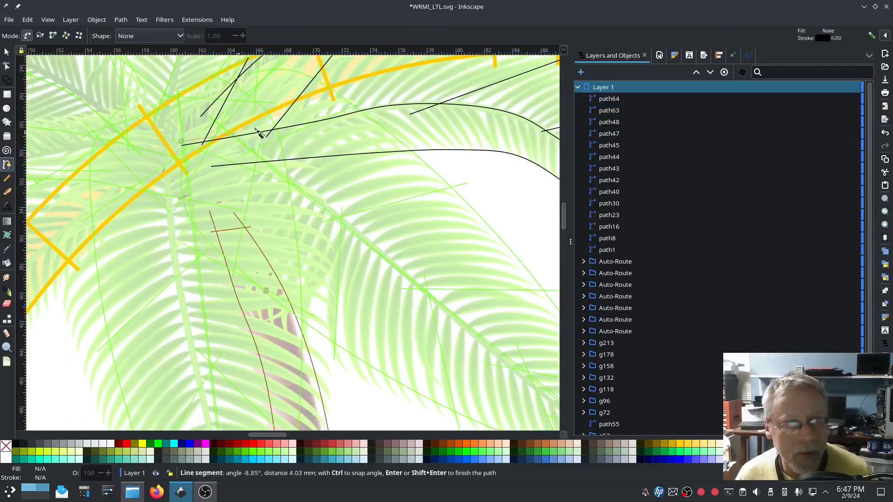
left_click(345, 112)
left_click(455, 101)
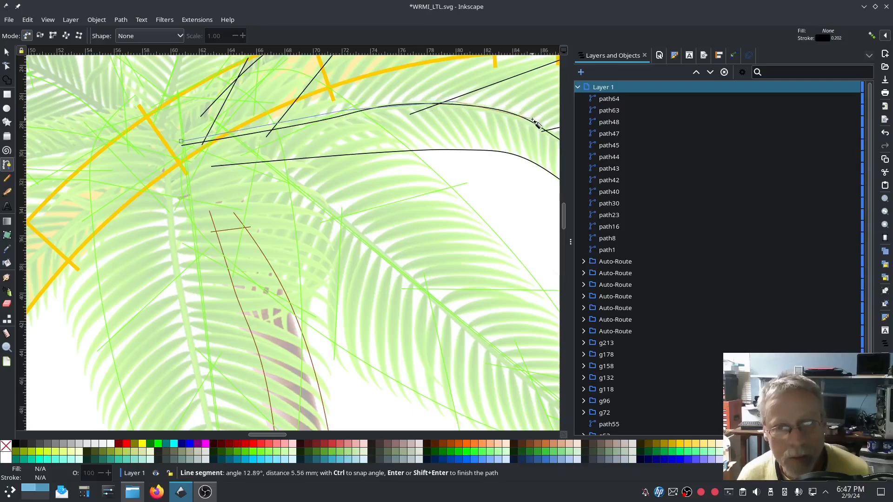
left_click(532, 120)
left_click_drag(525, 120, 190, 94)
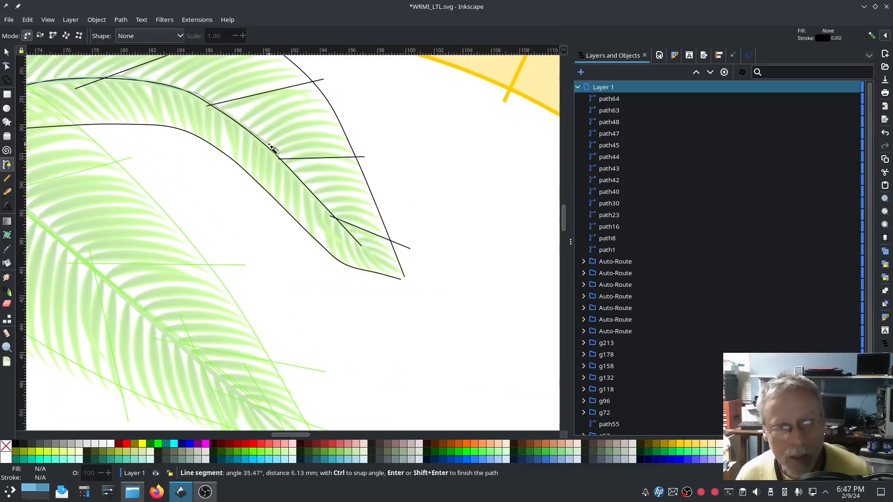
left_click(272, 148)
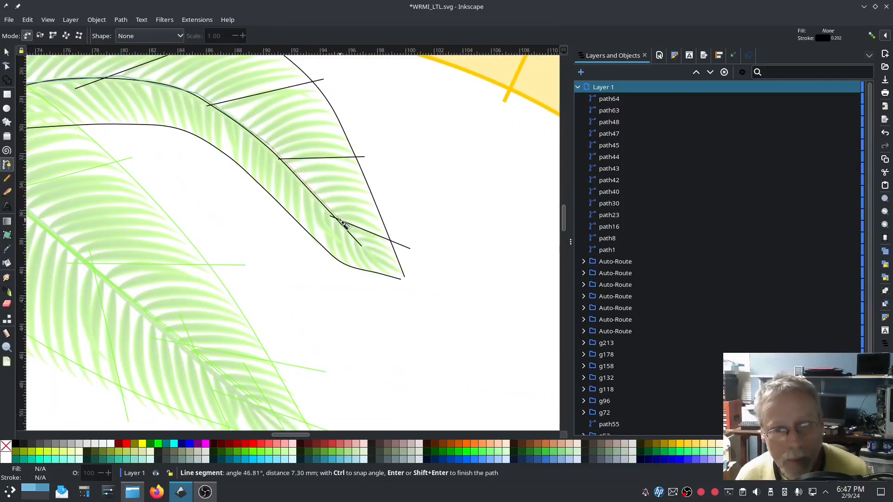
double_click(363, 245)
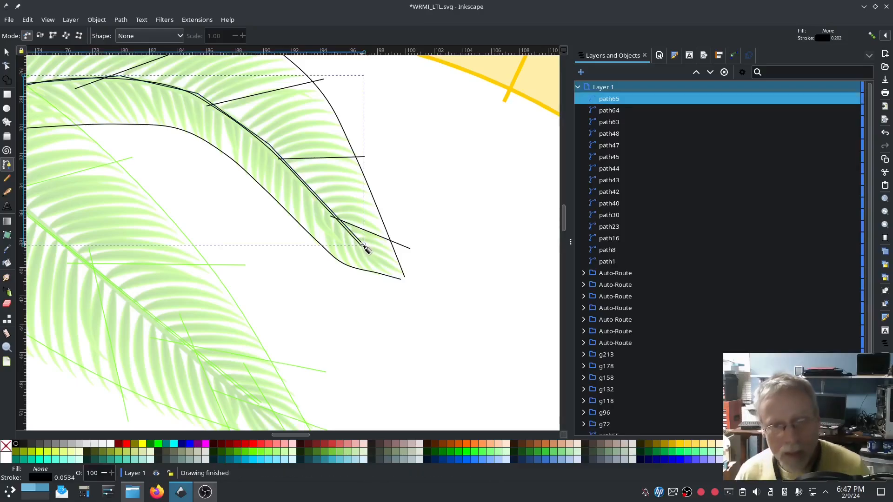
Make all nodes of the new stem rail symmetric to curve it
left_click(5, 69)
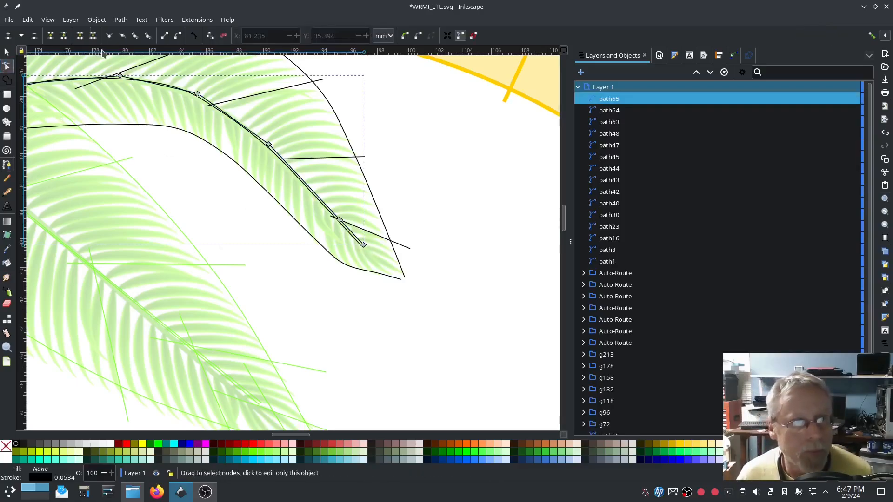
key("ctrl+a")
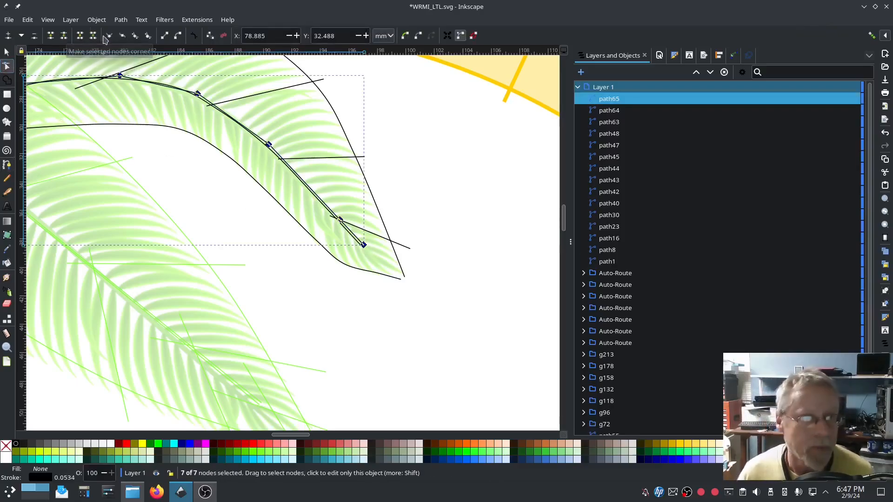
left_click(134, 36)
Draw three straight rungs across the lower-edge and stem rails, from the palm's centre to the frond's middle, angled along the leaflets
left_click_drag(129, 180, 379, 210)
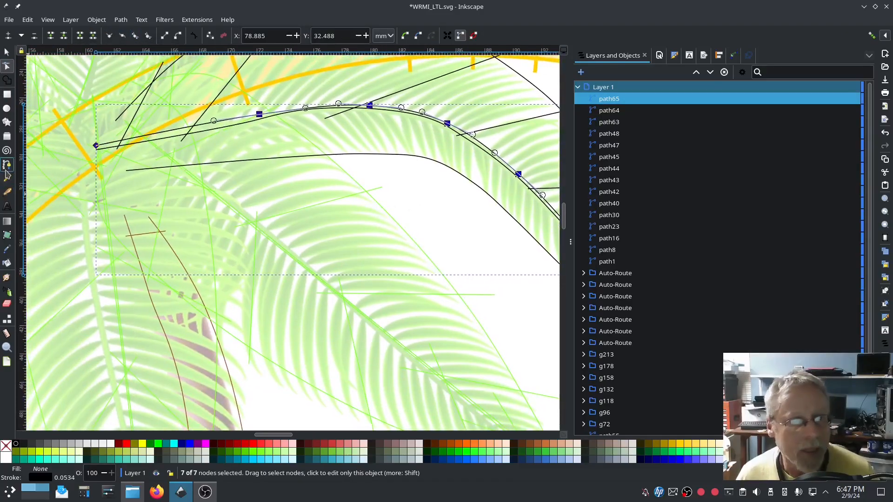
left_click(7, 176)
left_click(153, 175)
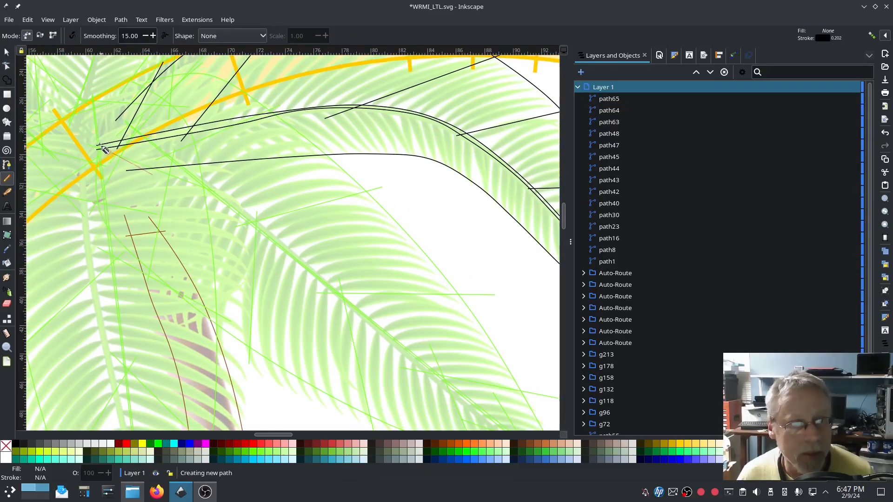
left_click_drag(96, 141, 94, 141)
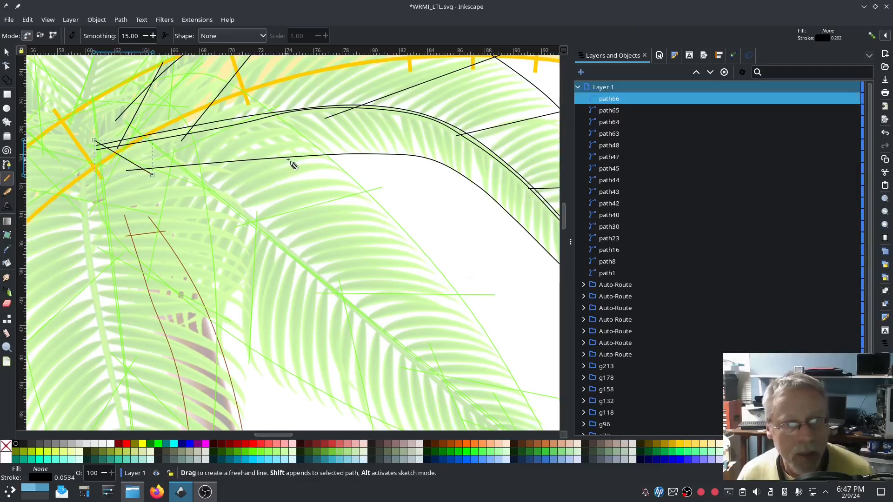
mouse_move(292, 162)
left_mouse_down()
mouse_move(243, 116)
mouse_move(227, 113)
left_mouse_up()
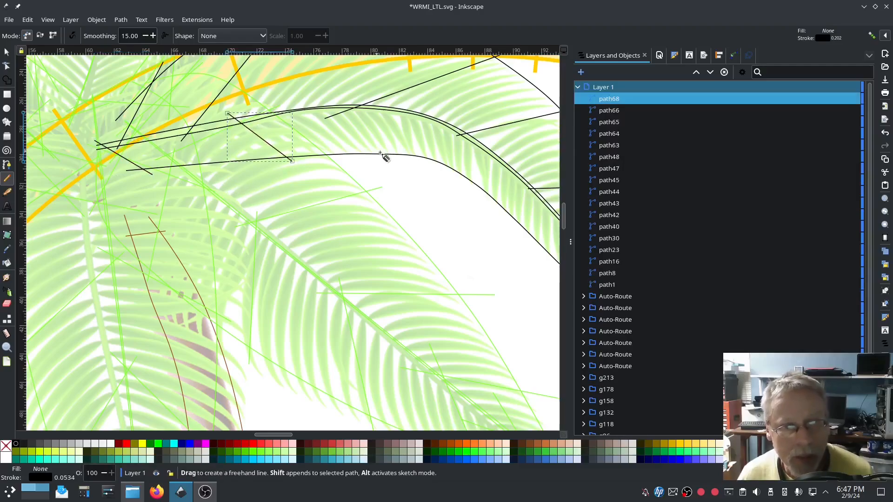
left_click_drag(418, 164, 390, 100)
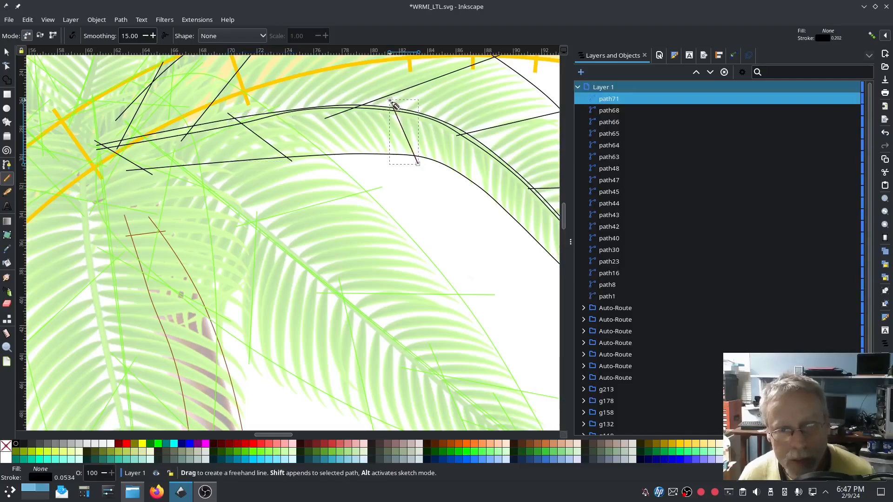
Add three more straight rungs across the lower-edge and stem rails, from the right frond's bend to its tip
mouse_move(437, 206)
left_mouse_down()
mouse_move(367, 201)
mouse_move(282, 175)
mouse_move(325, 97)
mouse_move(308, 93)
left_mouse_up()
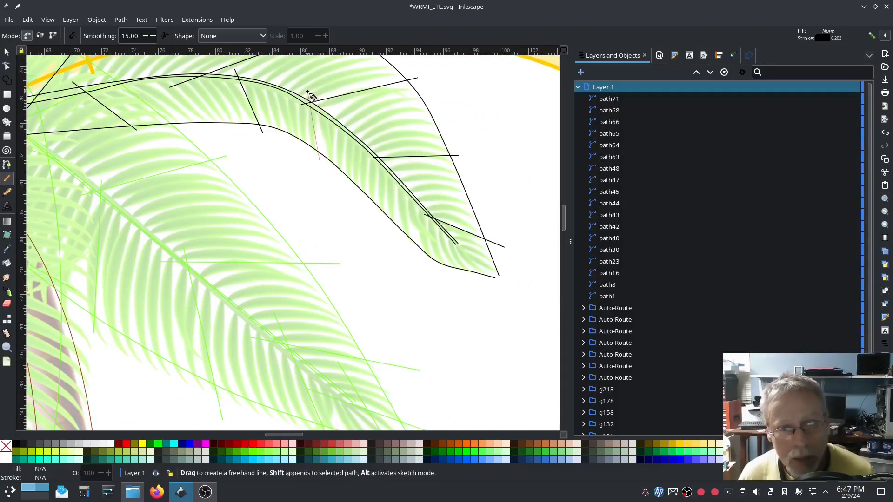
left_click(385, 225)
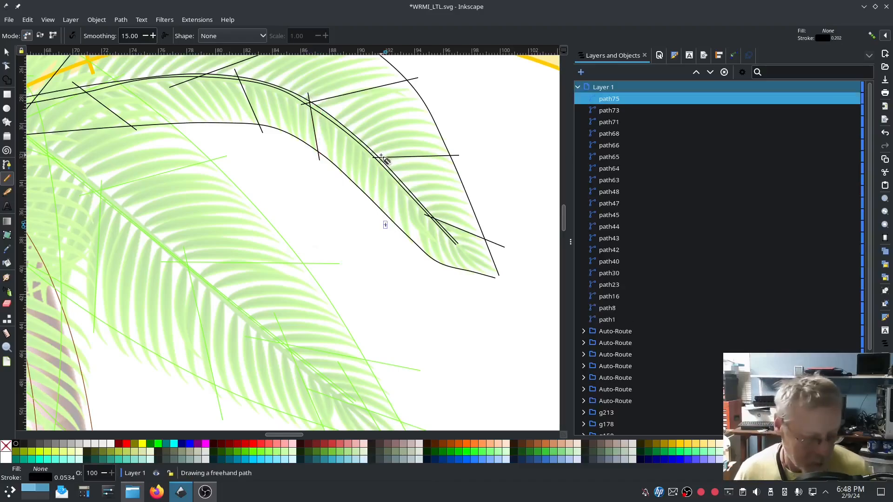
key("ctrl+z")
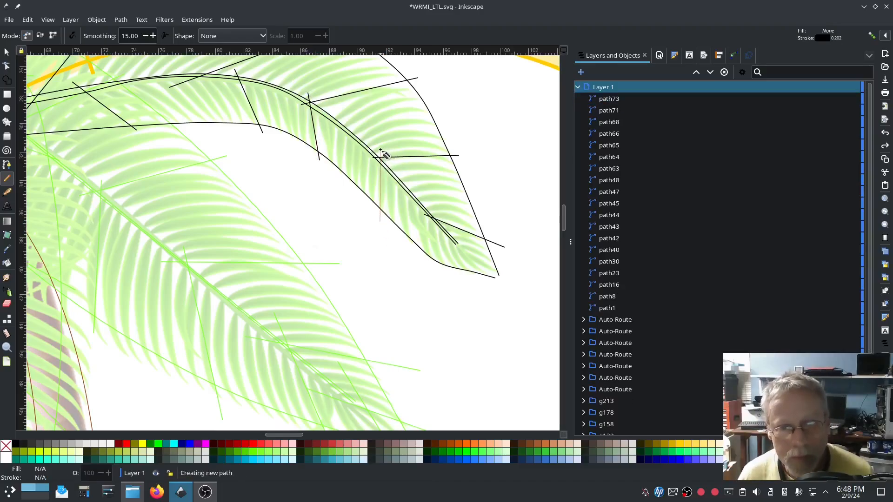
left_click_drag(380, 154, 380, 153)
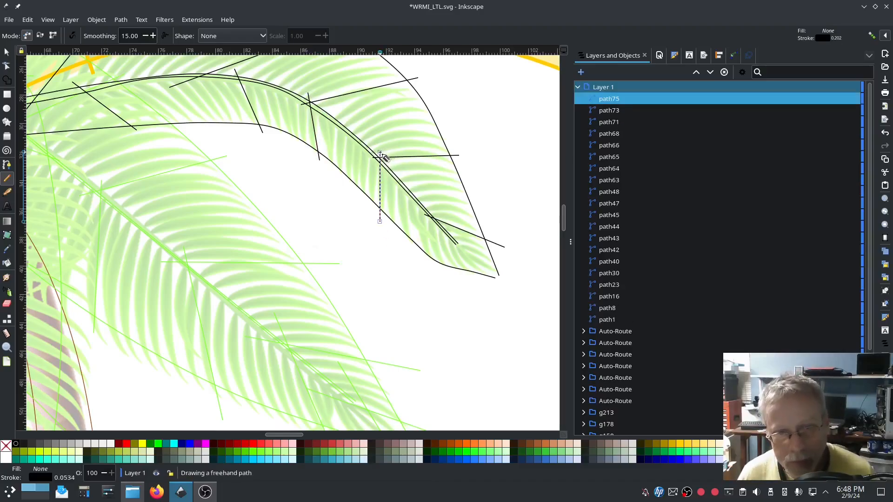
left_click(461, 278)
left_click_drag(434, 205, 435, 205)
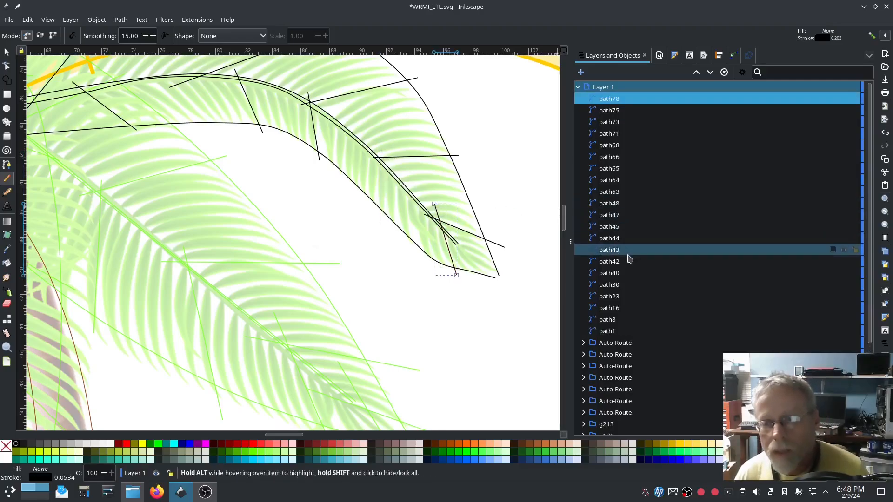
Select the right frond's lower-edge rail, new stem rail and their six rungs, and combine them into one path
left_click(617, 239)
left_click(616, 226)
left_click(616, 215)
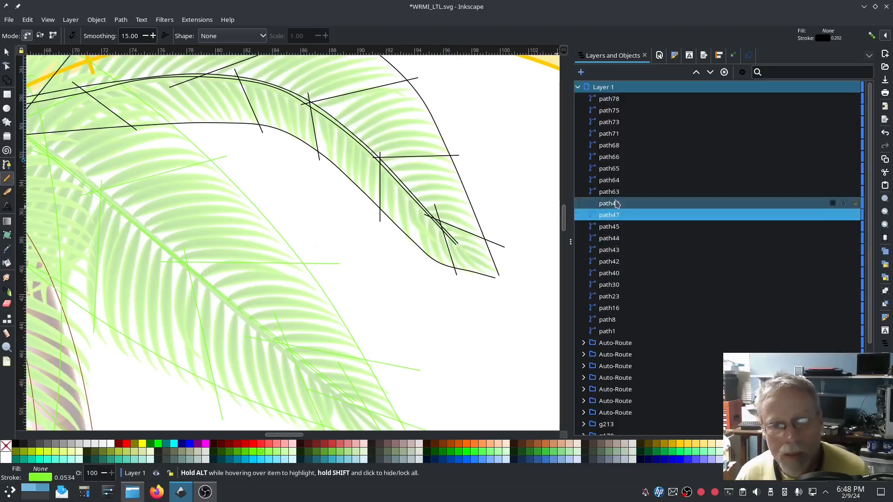
left_click(616, 191)
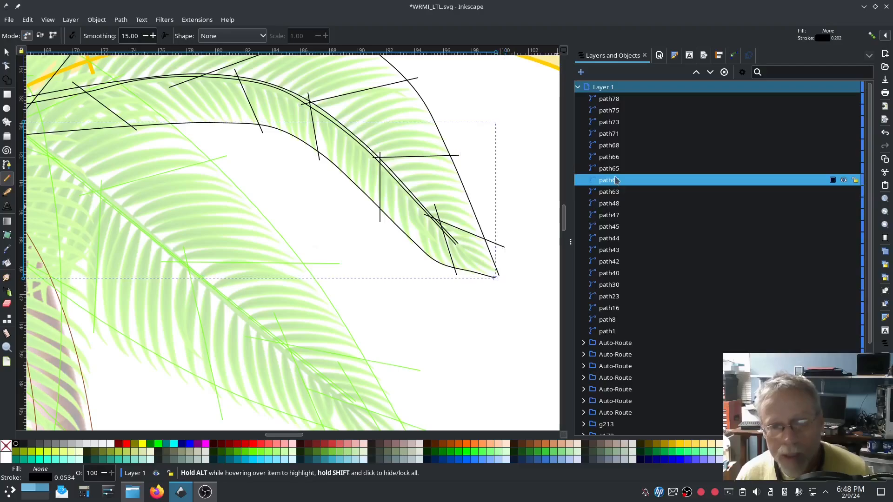
left_click(606, 100, "shift")
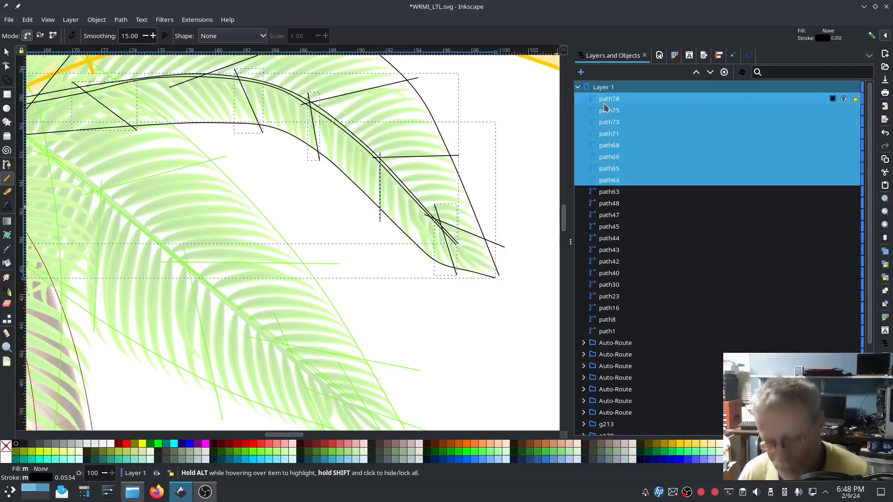
key("ctrl+k")
Make the combined lower half of the right frond a custom satin column in Ink/Stitch Params, using the "E" Stitch method
left_click(196, 20)
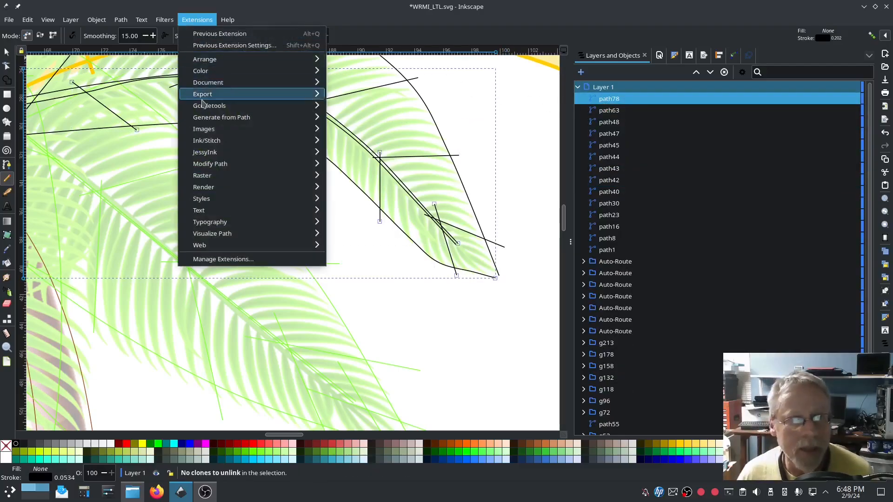
mouse_move(229, 142)
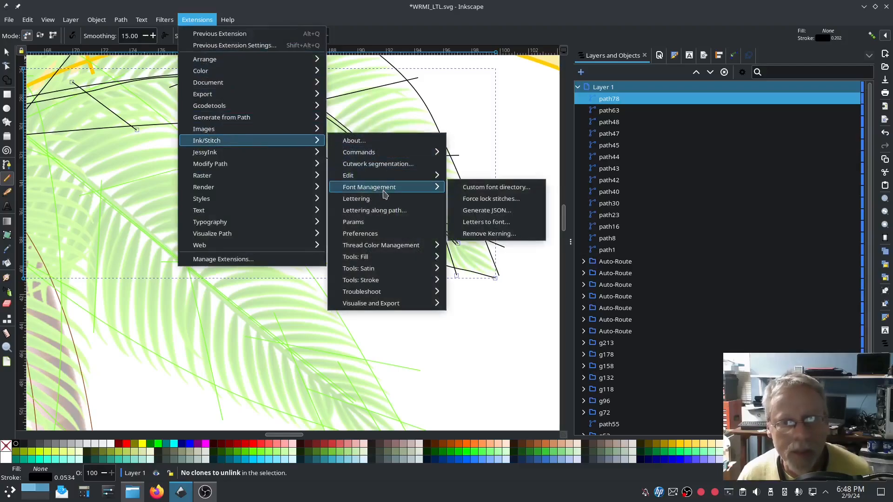
left_click(373, 222)
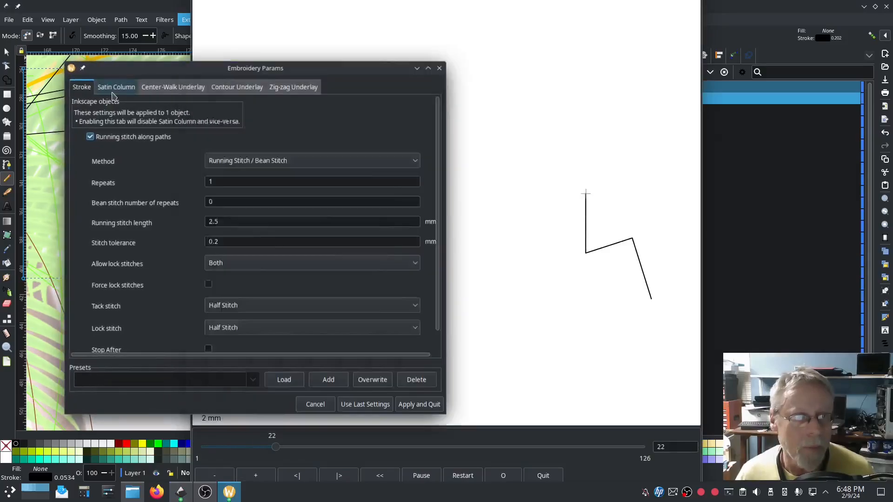
left_click(112, 89)
left_click(90, 145)
left_click(301, 173)
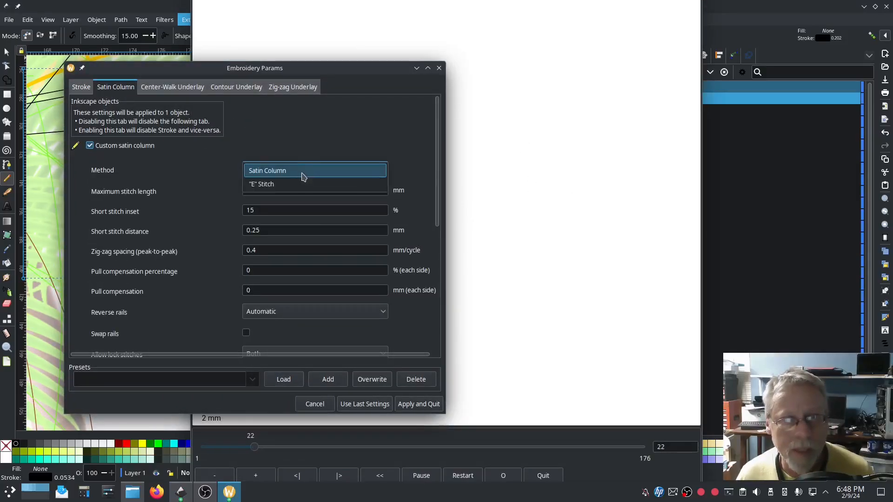
left_click(278, 185)
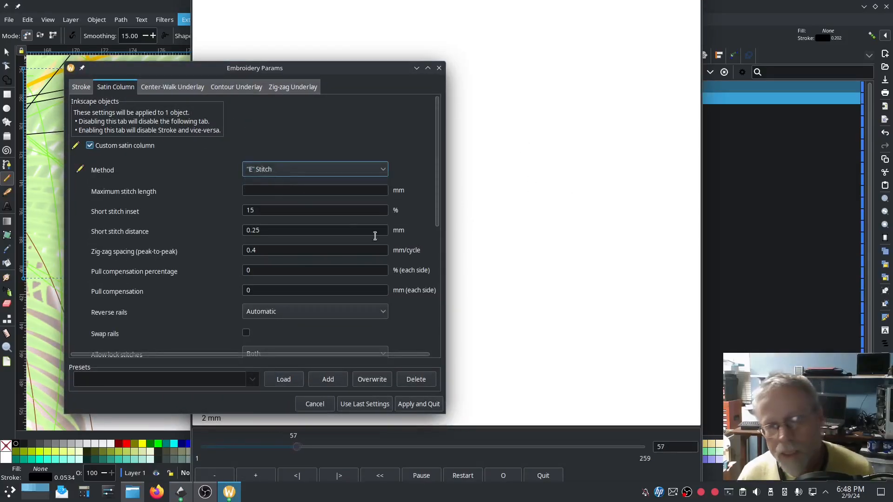
left_click(493, 278)
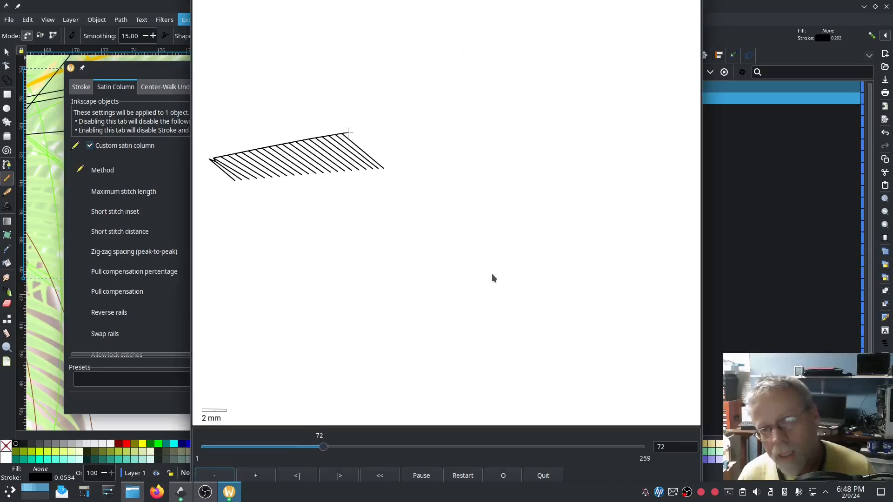
Set the satin's zig-zag spacing to 1 mm and random zig-zag spacing to 3 %, and apply the parameters
left_click(116, 238)
left_click_drag(269, 251, 211, 252)
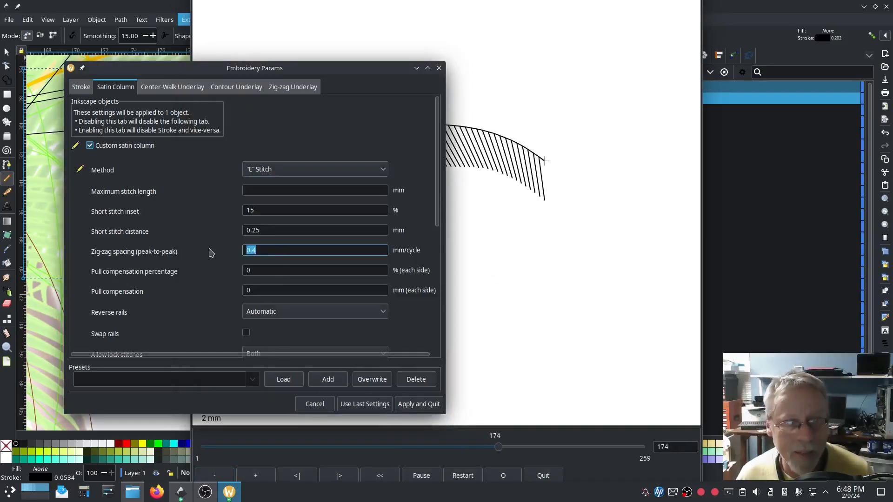
type("1")
scroll(207, 263, "down", 8)
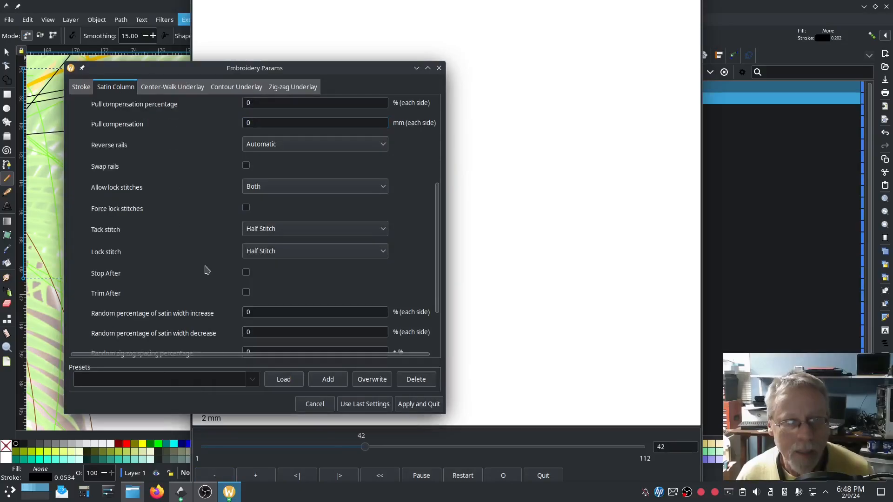
double_click(257, 305)
type("3")
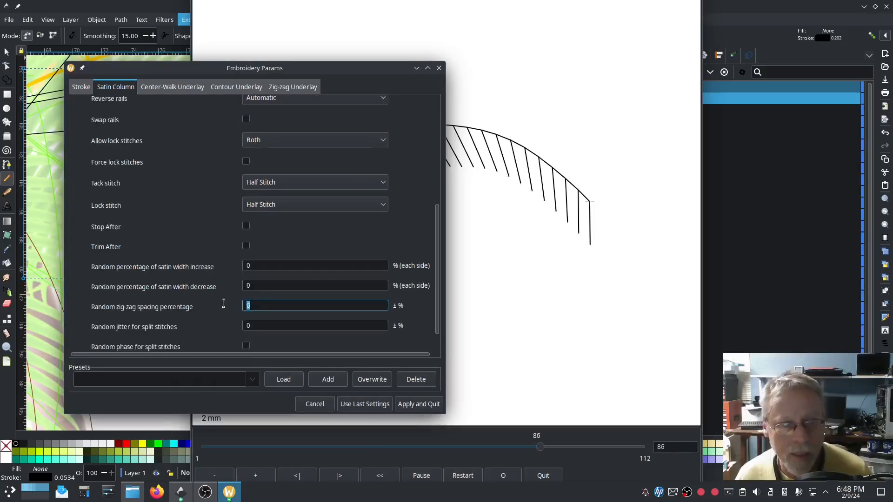
left_click(412, 404)
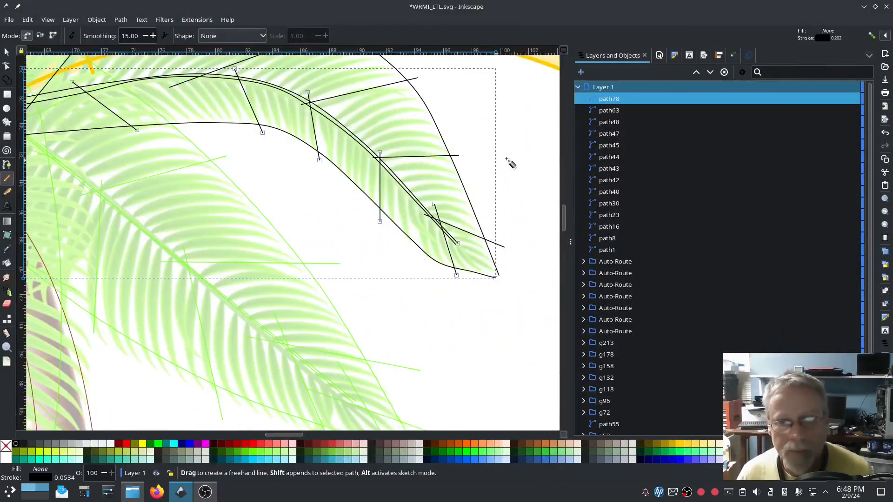
Select both satin halves of the right frond and set their stroke to a green sampled from the palm artwork
left_click(608, 112, "shift")
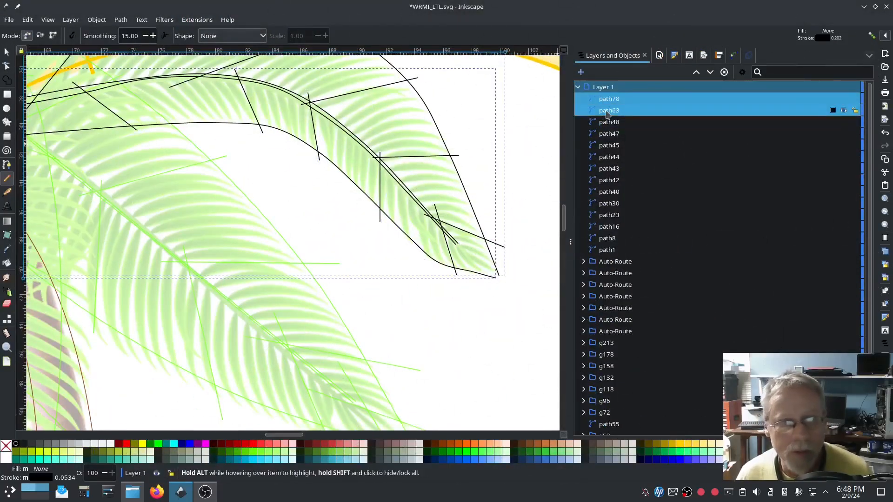
left_click(7, 250)
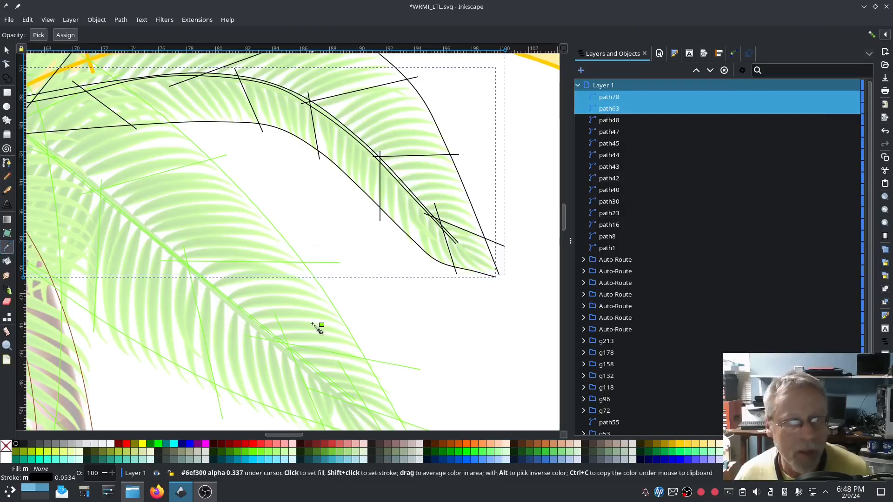
left_click(338, 313, "shift")
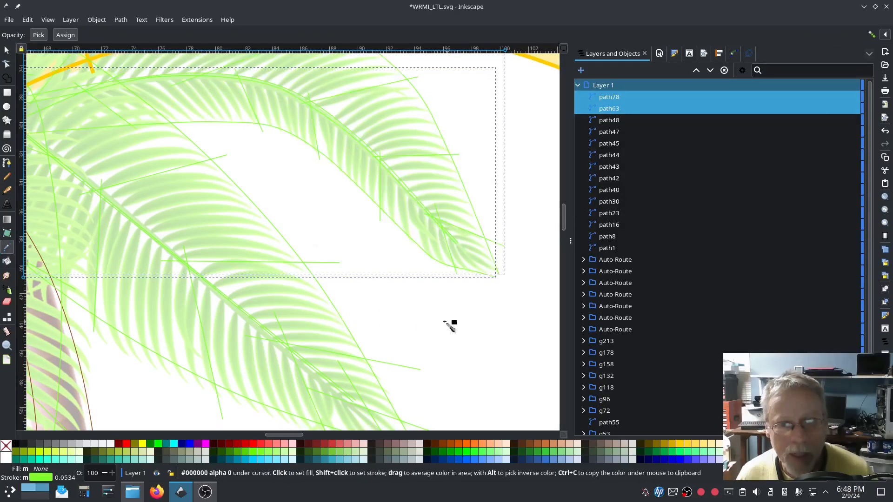
Flip the two right-frond satins horizontally and move them over the palm's left side, to about X 33.6, Y 24.0 mm
left_click(5, 50)
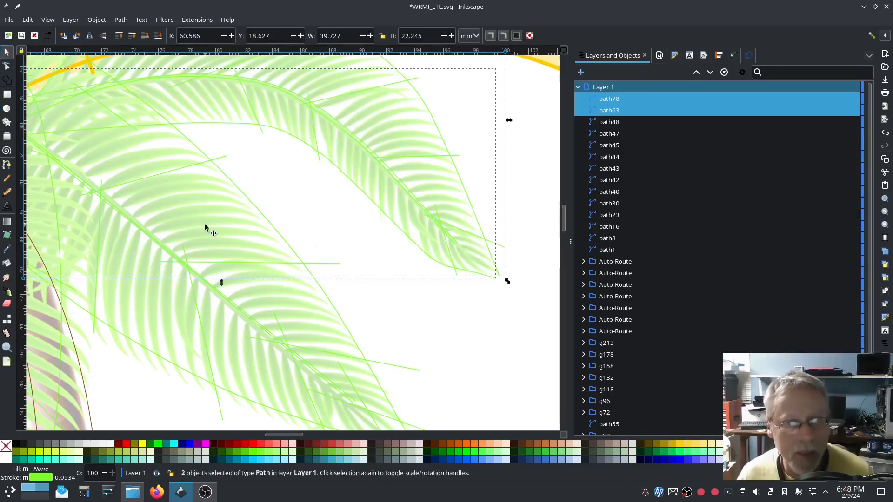
scroll(203, 223, "left", 5)
left_click_drag(61, 246, 368, 240)
scroll(334, 238, "down", 1)
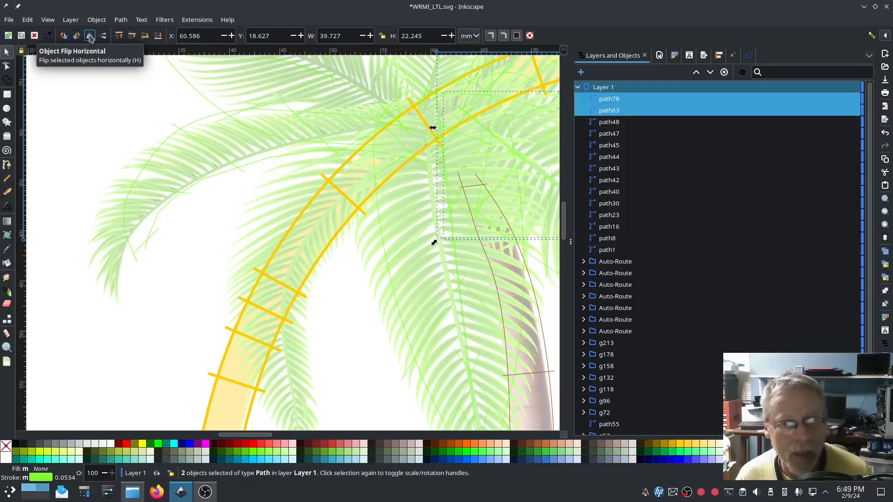
left_click_drag(335, 193, 54, 181)
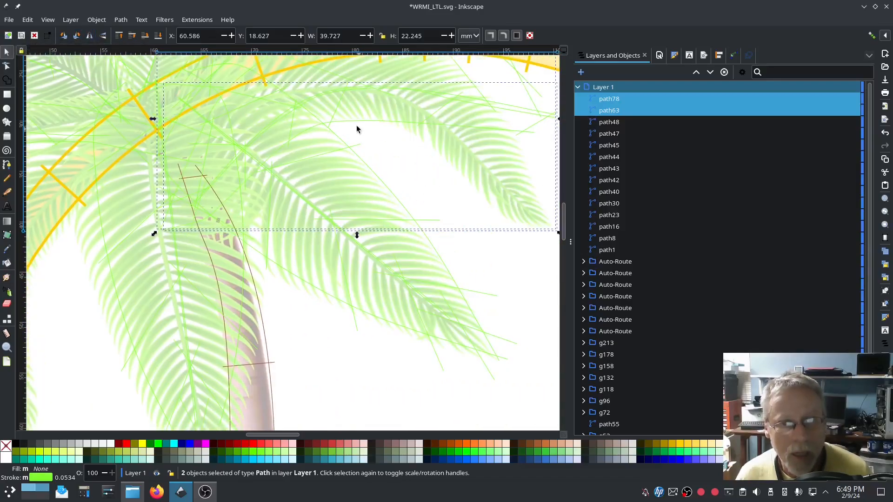
left_click_drag(358, 126, 457, 188)
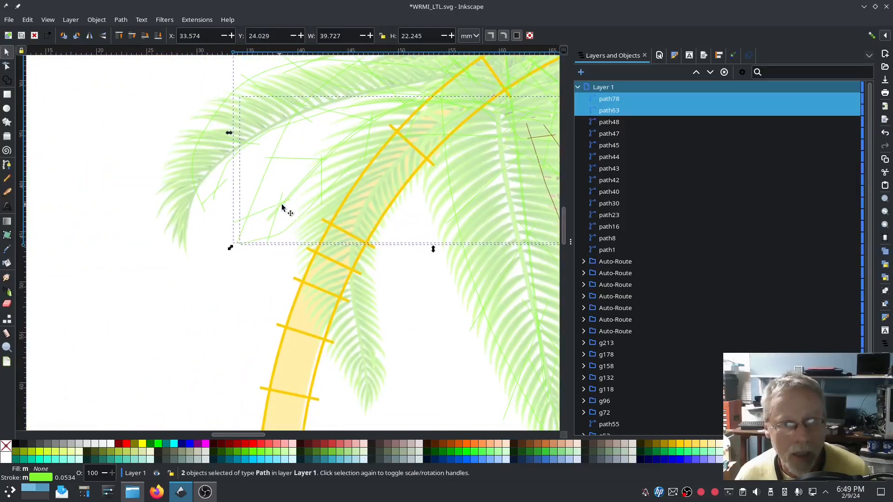
Rotate the flipped satins downward to follow the lower-left frond and reposition them at about X 40.5, Y 26.9 mm
left_click_drag(281, 208, 241, 293)
left_click(241, 293)
left_click_drag(193, 330, 364, 347)
left_click_drag(394, 217, 437, 183)
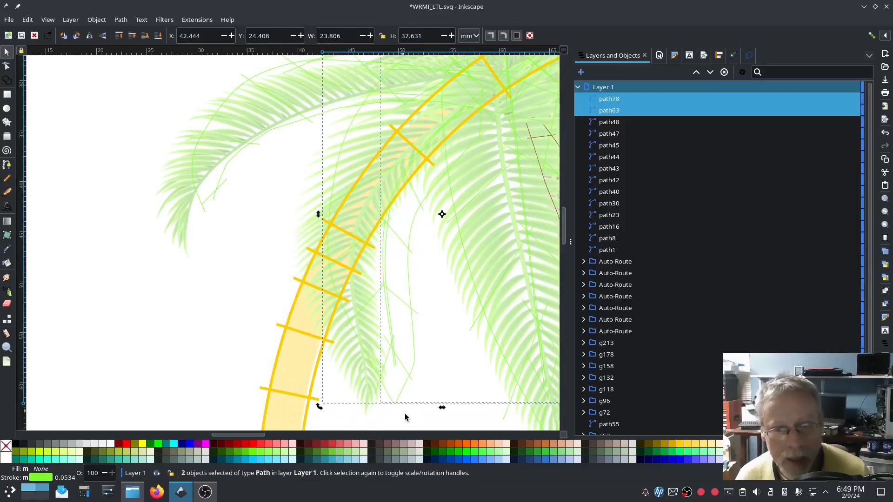
left_click_drag(317, 405, 268, 376)
mouse_move(403, 231)
left_mouse_down()
mouse_move(371, 247)
mouse_move(393, 240)
left_mouse_up()
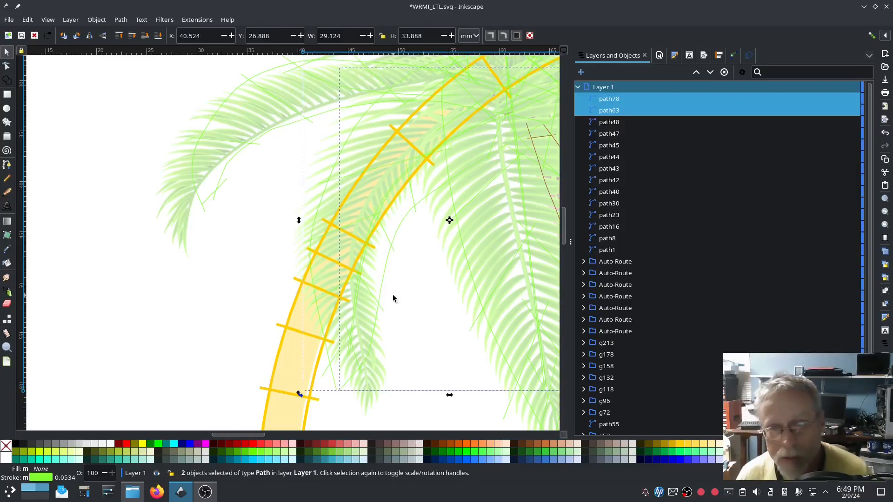
Preview the stitch-out of all of Layer 1 in the Ink/Stitch simulator at 512 stitches/sec, and close the simulator
left_click(799, 87)
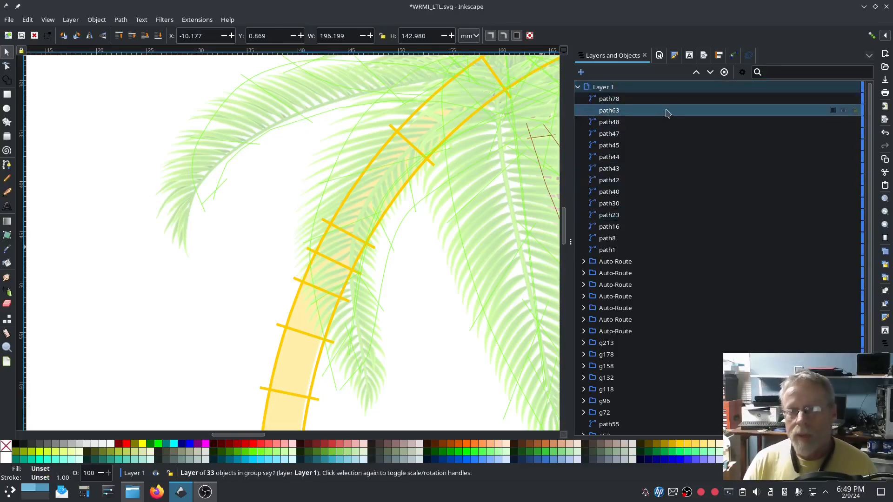
left_click(196, 20)
mouse_move(223, 141)
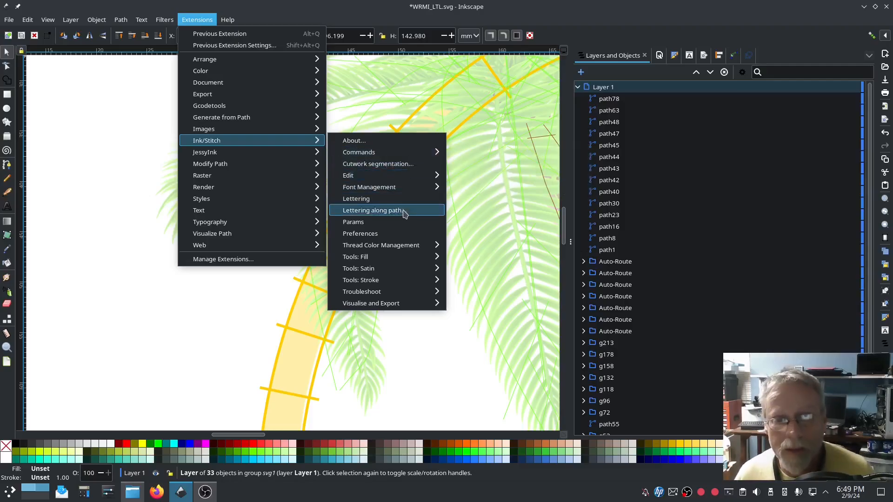
mouse_move(400, 303)
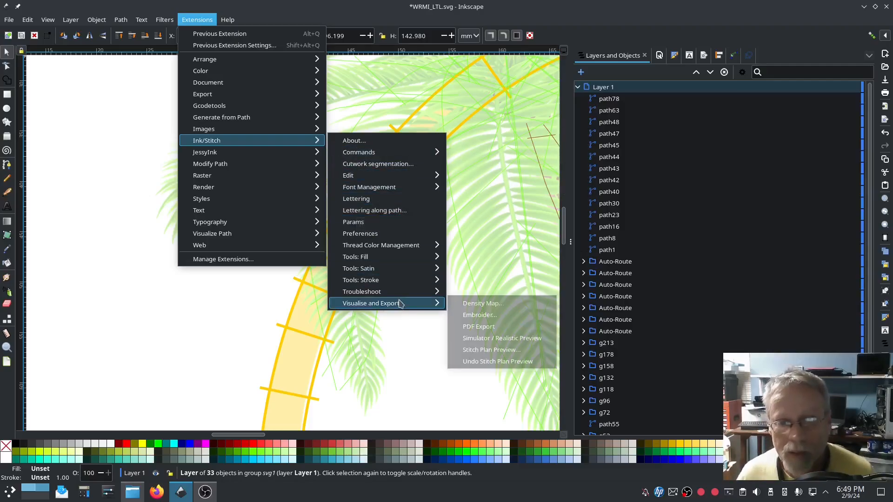
left_click(514, 338)
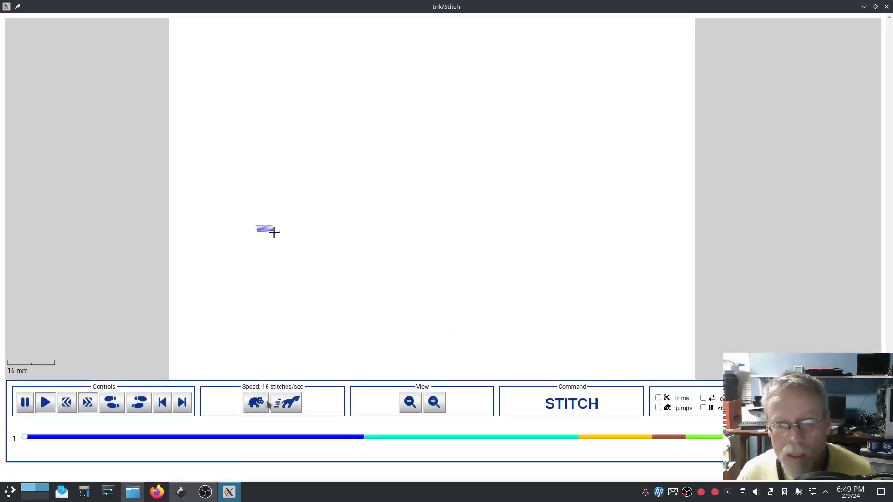
left_click(284, 403)
left_click(284, 403)
left_click(285, 404)
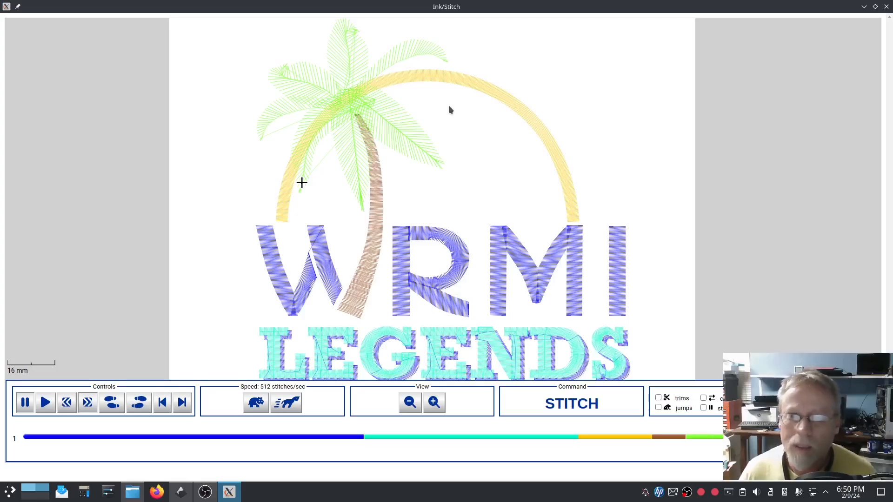
left_click(886, 7)
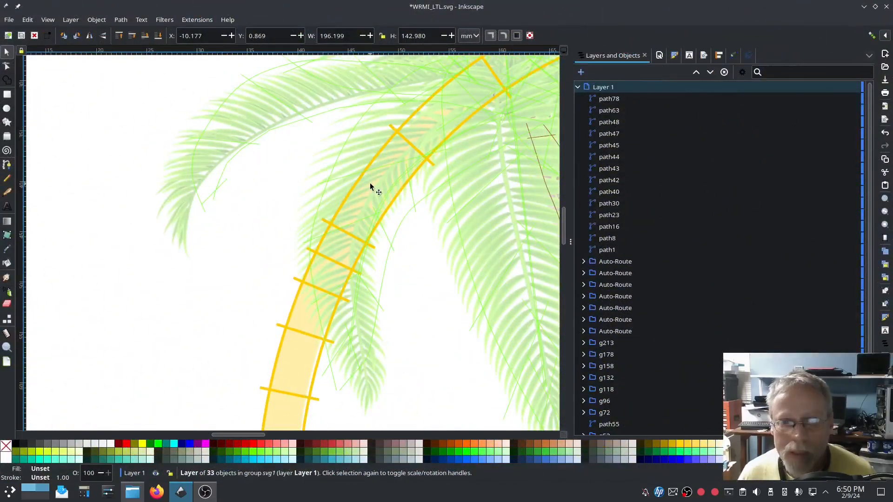
Select both satin halves placed on the lower-left frond and duplicate them
left_click_drag(433, 297, 353, 349)
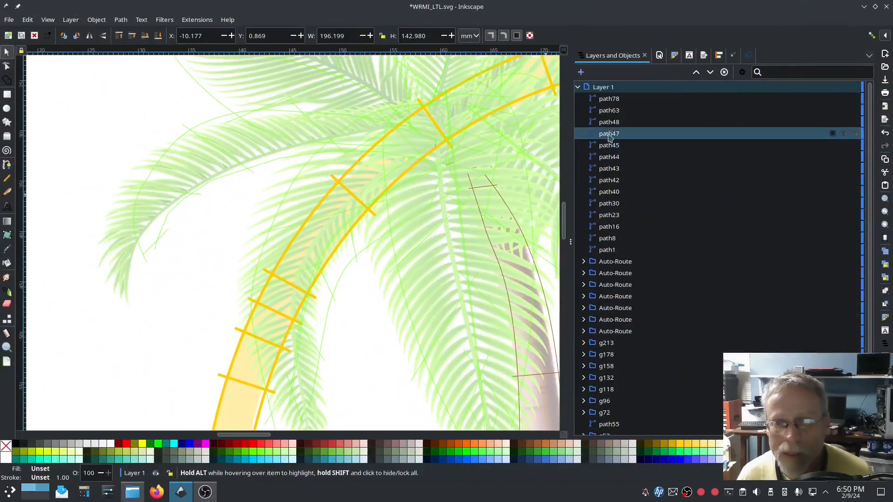
left_click(610, 111)
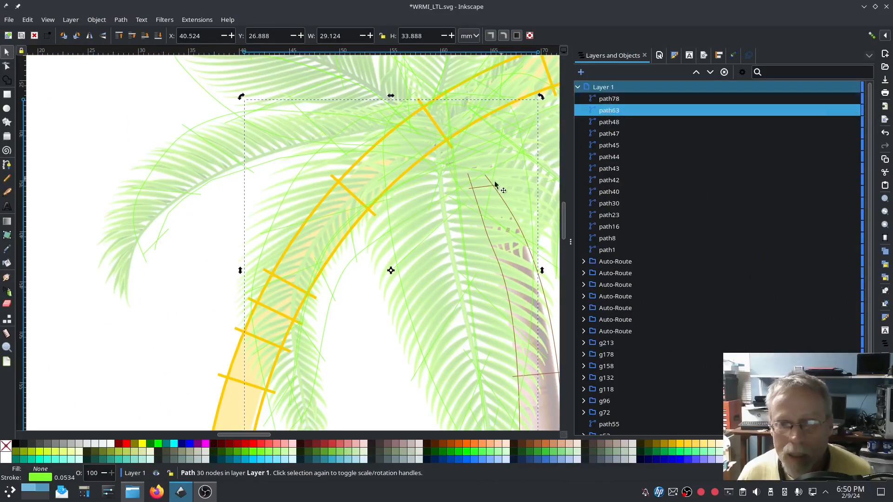
left_click_drag(457, 196, 214, 203)
left_click(620, 101)
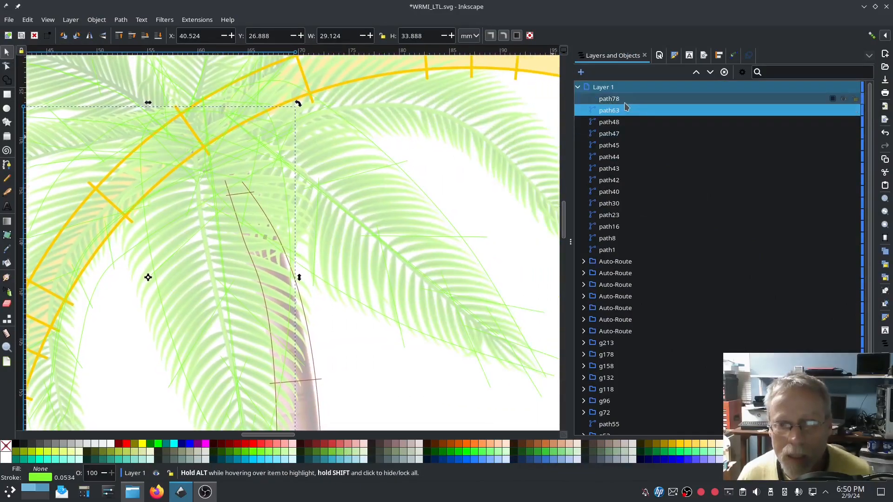
left_click(623, 112, "shift")
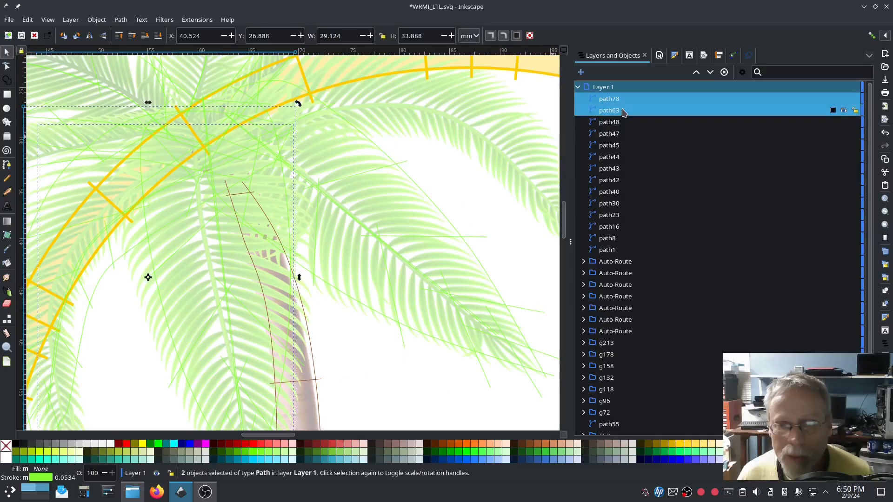
key("ctrl+d")
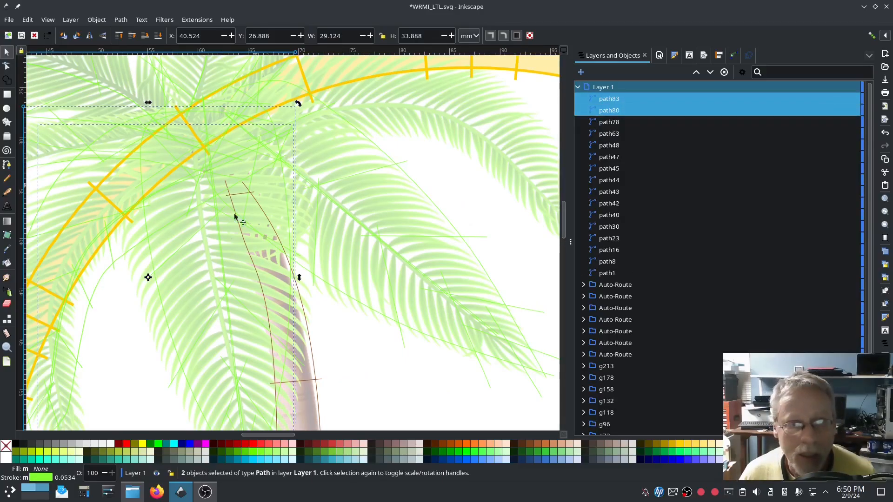
Move the duplicated satins to the palm's right side, at about X 65.1, Y 24.4 mm, and flip them horizontally
left_click_drag(99, 283, 352, 257)
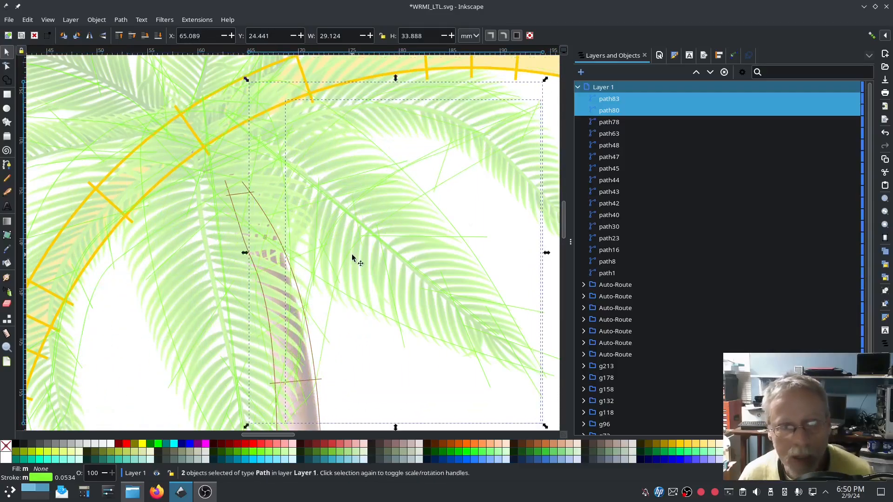
left_click(90, 36)
scroll(363, 298, "right", 4)
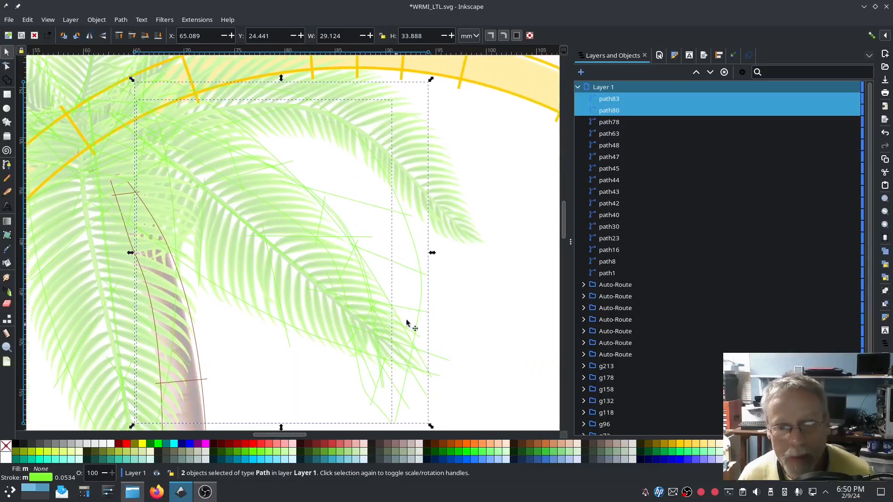
Rotate the duplicated satins to follow the upper-right drooping frond and position them at about X 60.8, Y 18.8 mm
left_click_drag(422, 305, 475, 193)
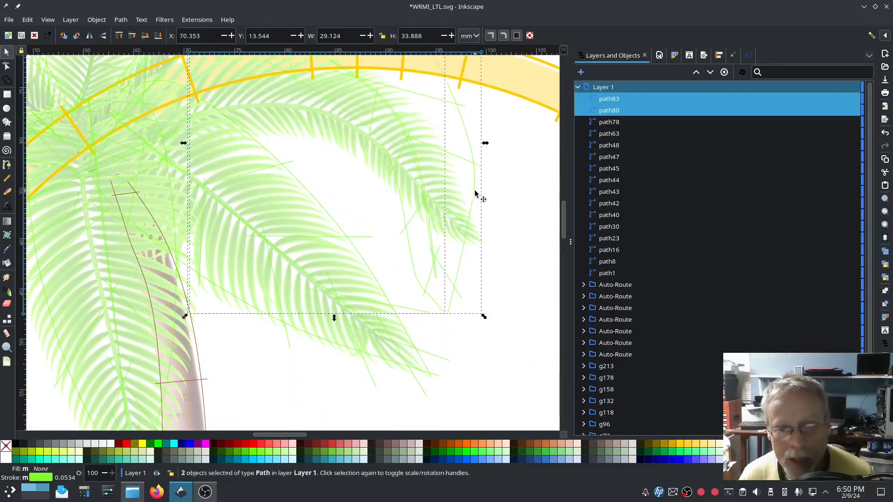
left_click_drag(486, 316, 517, 236)
left_click_drag(483, 149, 440, 170)
left_click_drag(477, 282, 490, 237)
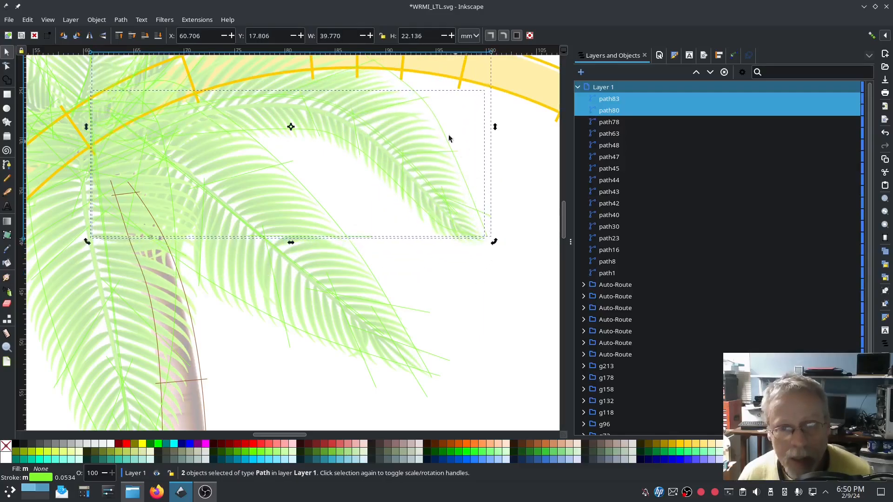
left_click_drag(443, 134, 443, 145)
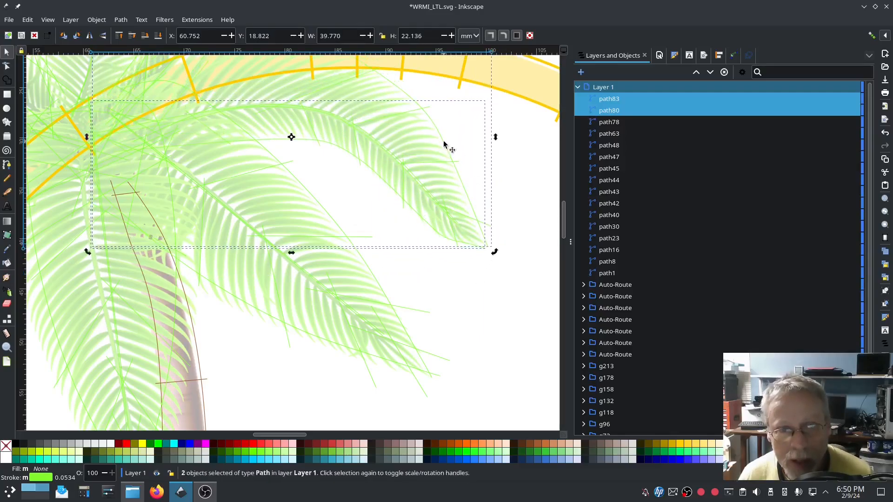
Simulate the stitch-out of all of Layer 1 in Ink/Stitch at 512 stitches/sec and switch to the realistic preview
left_click(599, 88)
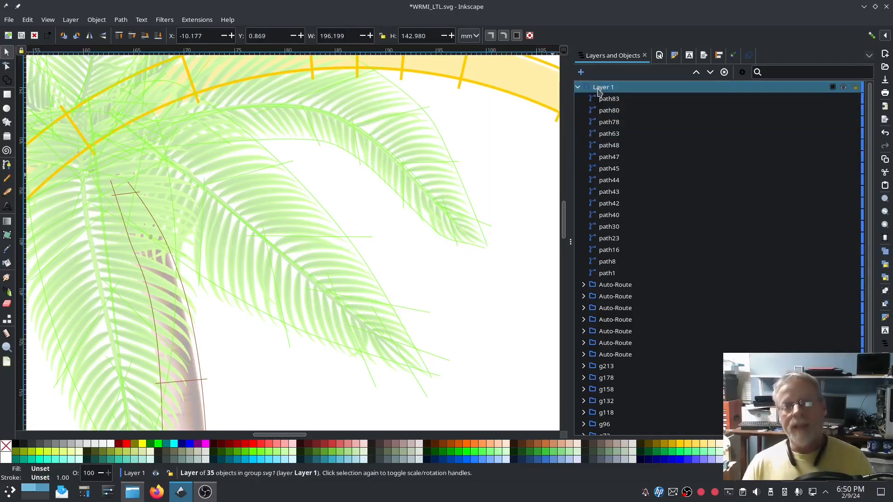
left_click(197, 19)
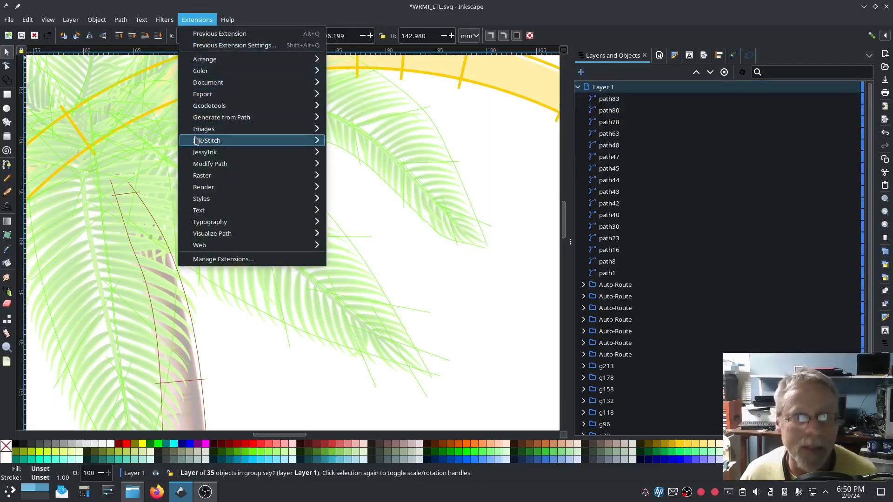
mouse_move(223, 141)
mouse_move(396, 307)
left_click(500, 350)
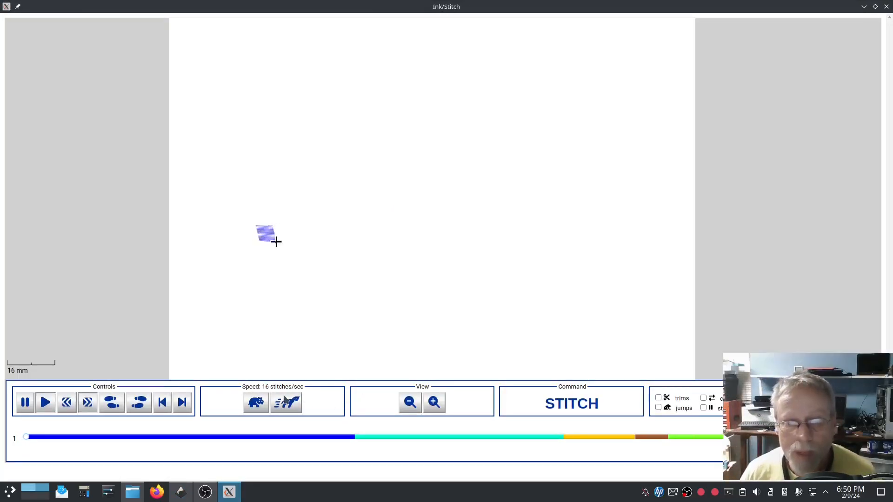
left_click(285, 401)
left_click(286, 401)
left_click(285, 401)
left_click(285, 401)
left_click(285, 401)
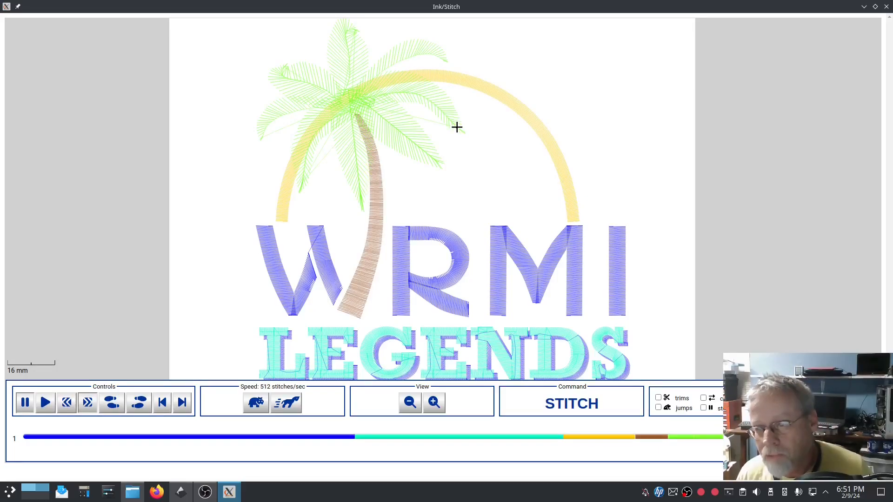
left_click(769, 407)
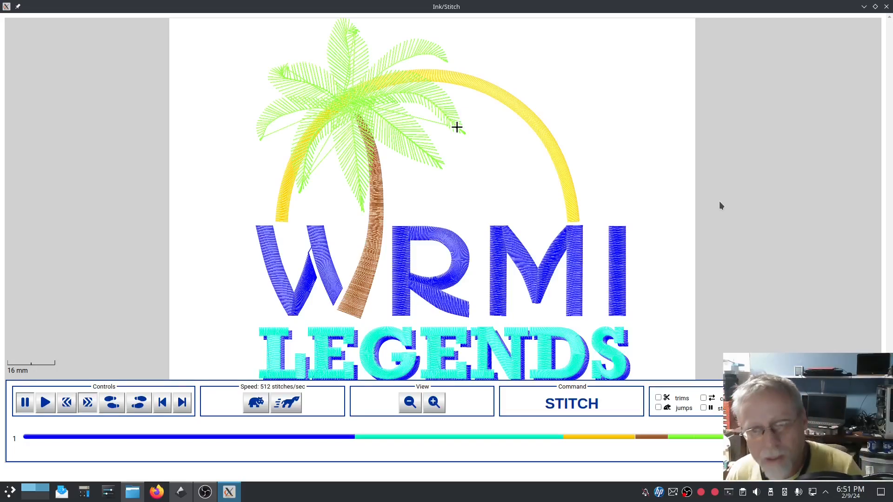
Save a screenshot of the realistic stitch preview, capture the current screen on its own, and close Spectacle and the simulator
key("Print")
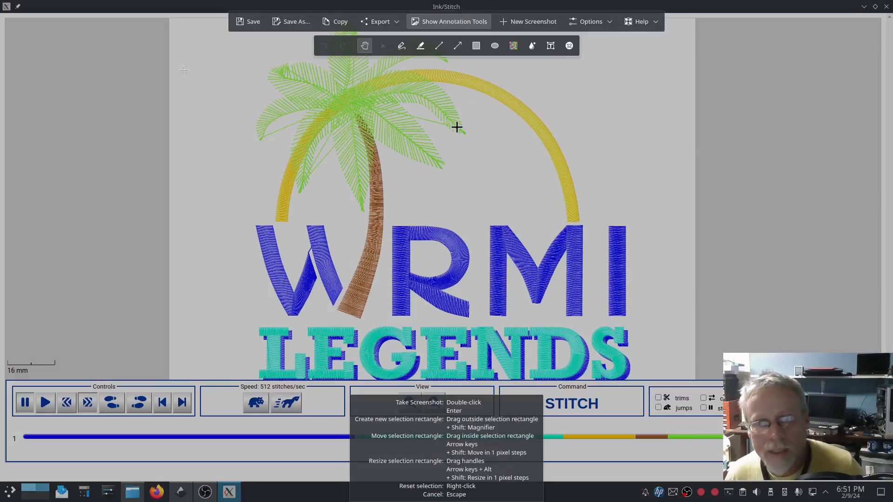
left_click(253, 21)
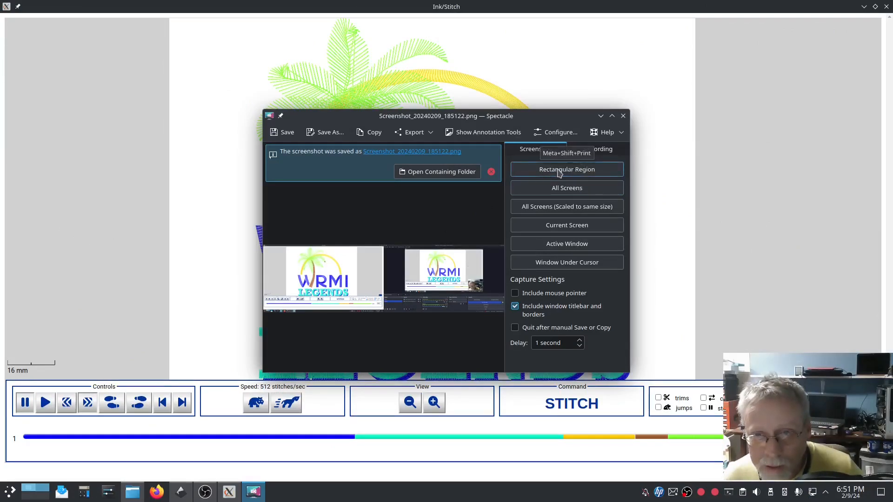
left_click(563, 226)
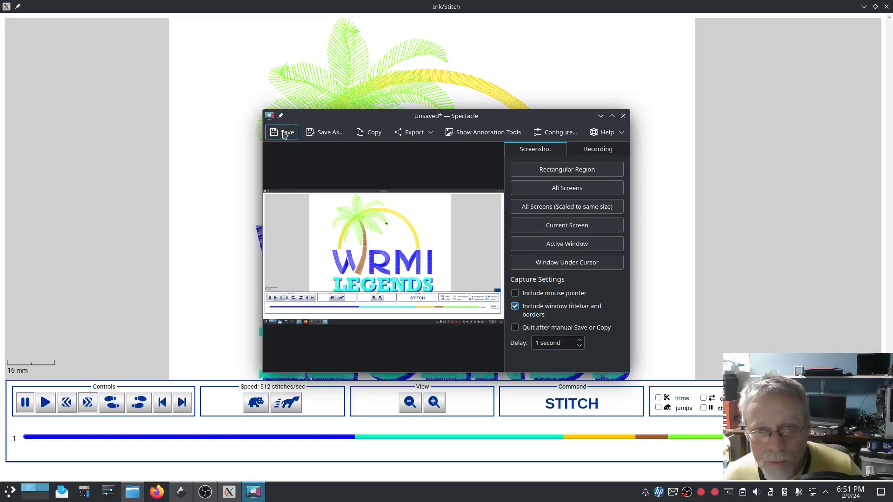
left_click(326, 132)
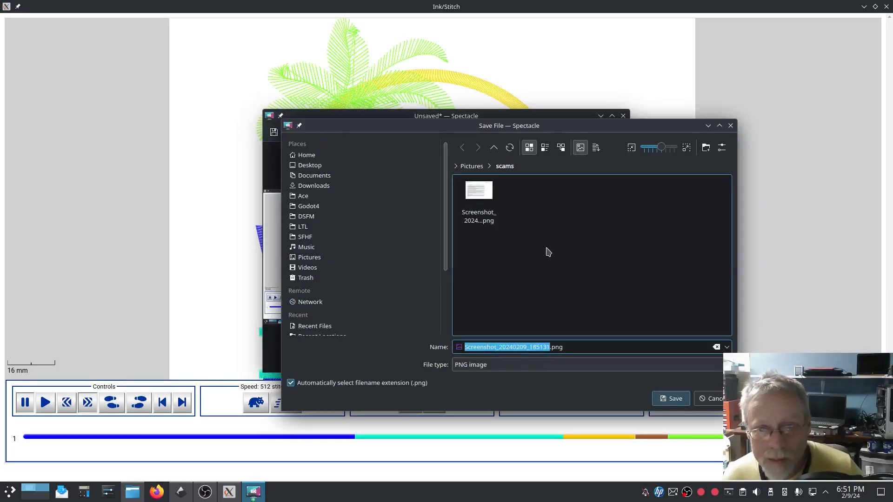
left_click(471, 166)
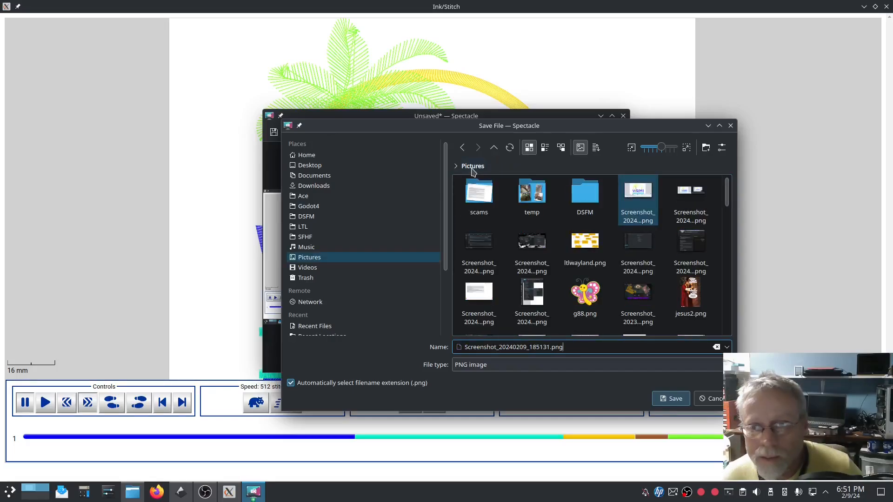
left_click(709, 398)
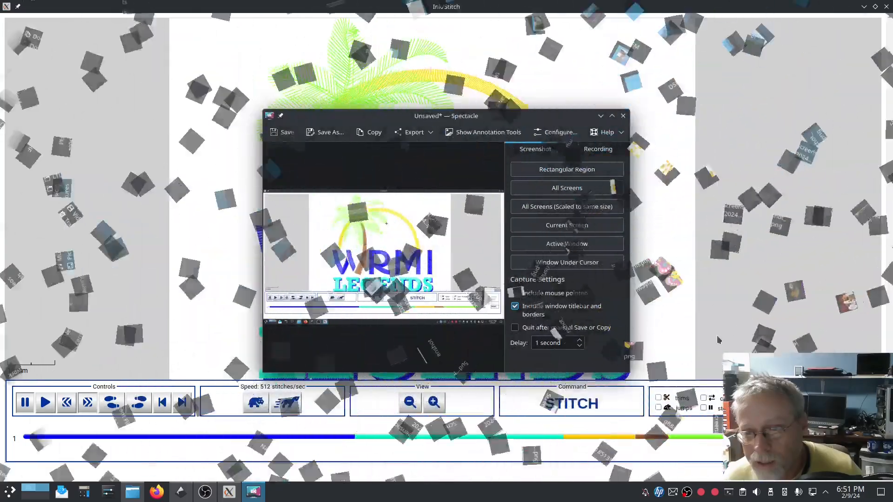
left_click(623, 116)
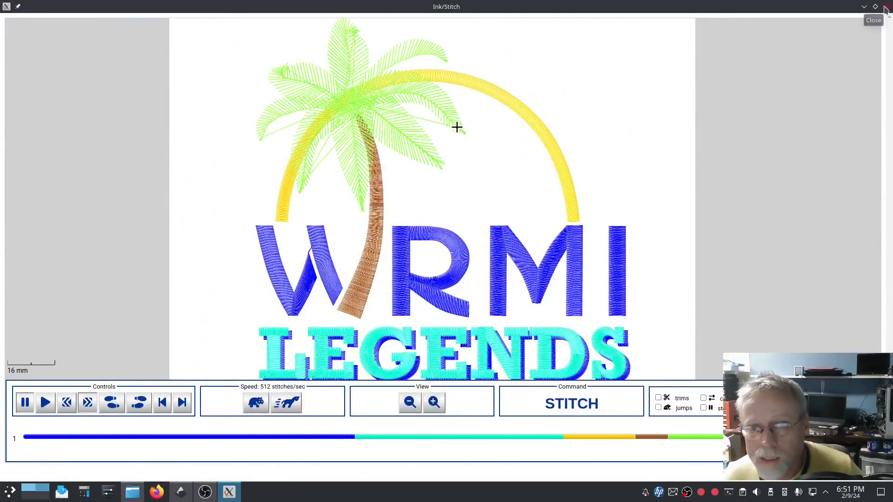
left_click(885, 7)
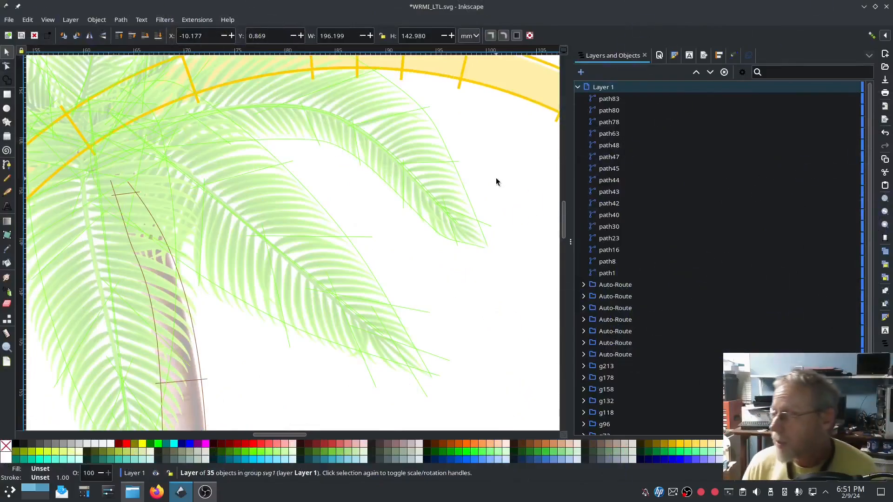
Delete the embedded reference image from Layer 1 and save the document
scroll(452, 282, "down", 4)
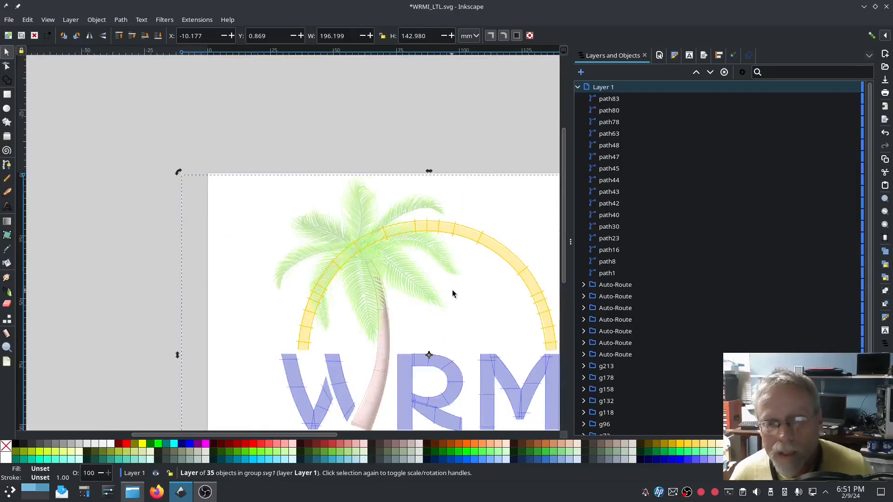
scroll(452, 294, "down", 4)
scroll(452, 294, "right", 6)
scroll(683, 298, "down", 3)
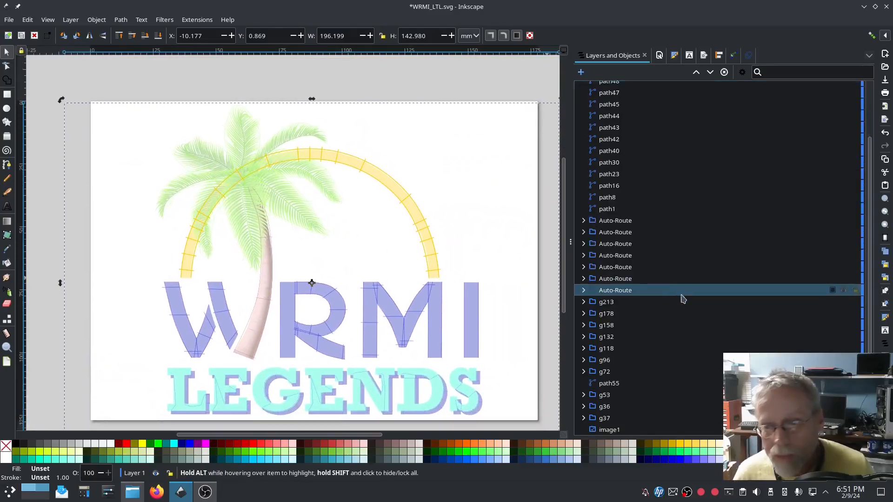
left_click(613, 431)
right_click(617, 431)
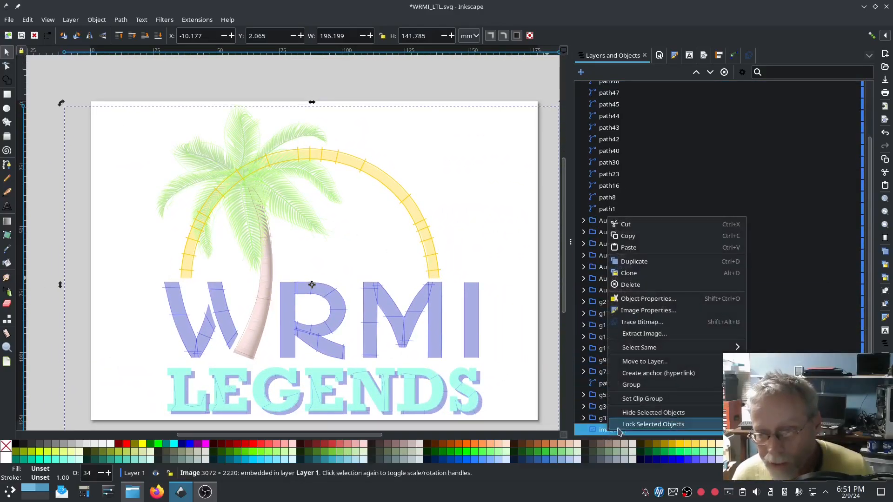
left_click(626, 284)
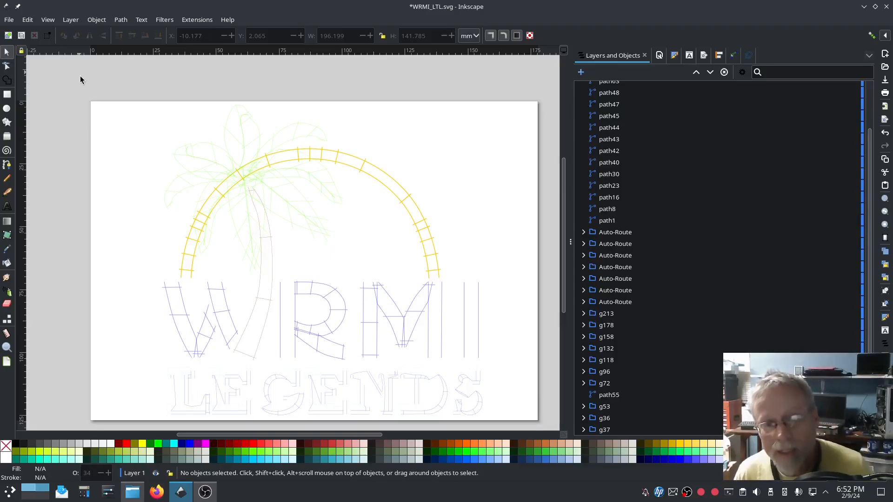
left_click(8, 20)
left_click(30, 96)
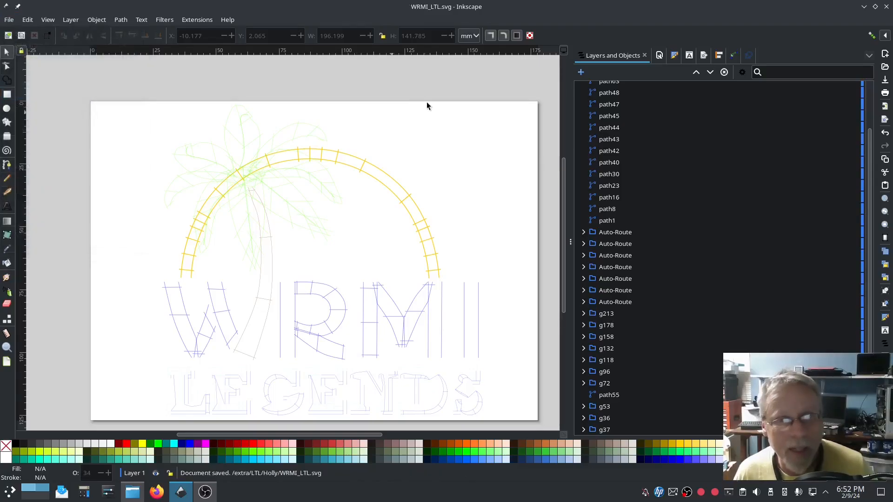